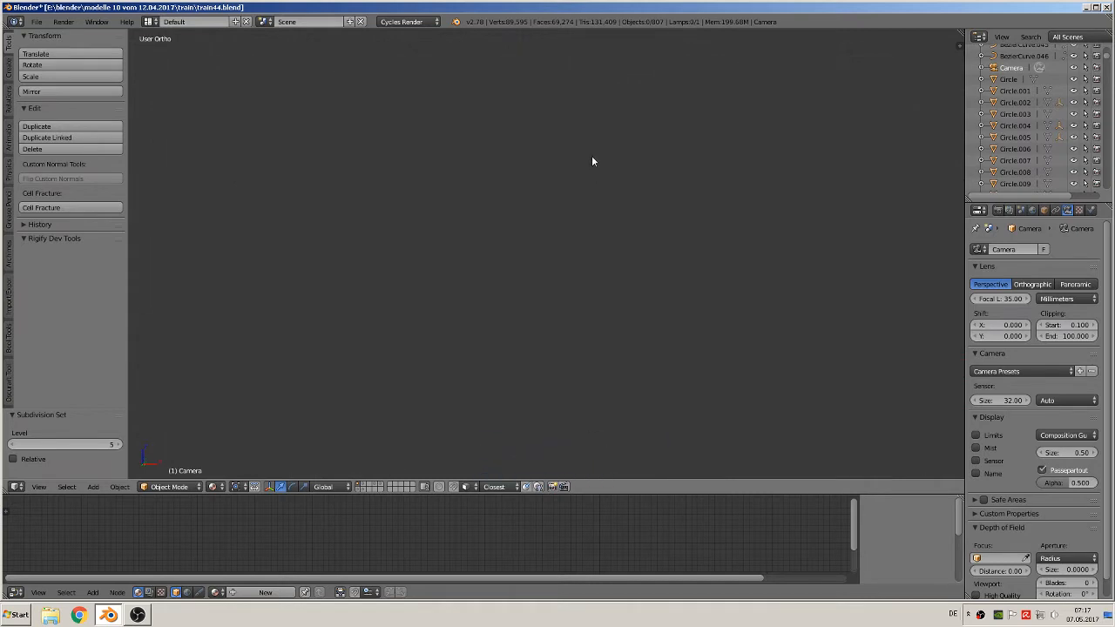
- Add a cube mesh beside the railway tracks, placed near the lamp in top view
key(KP_1)
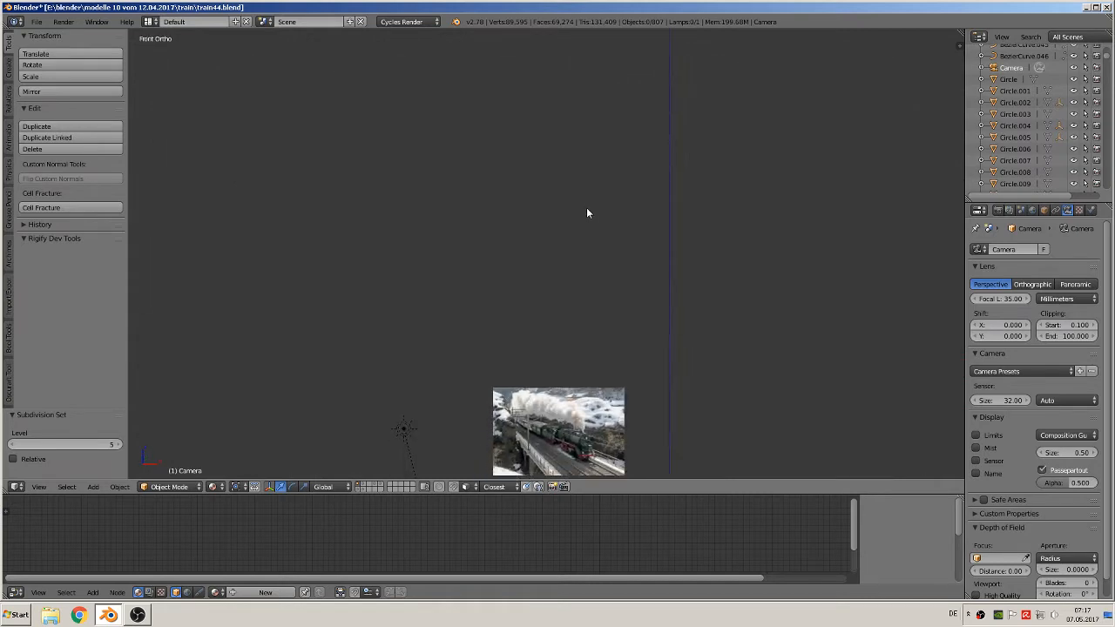
key(KP_7)
scroll(514, 323, down, 2)
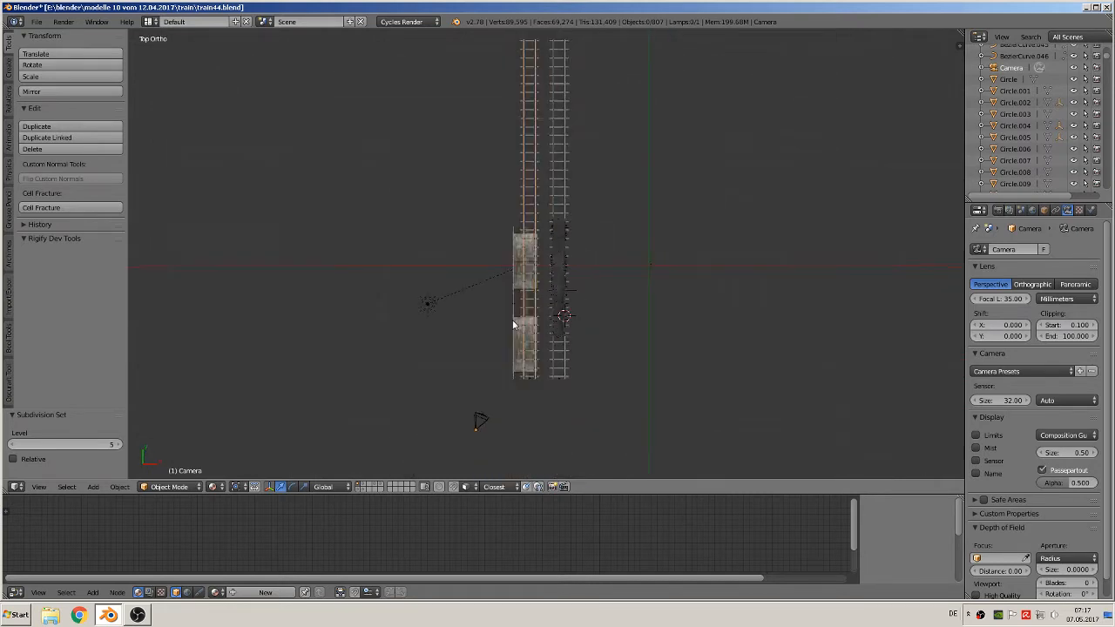
click(491, 304)
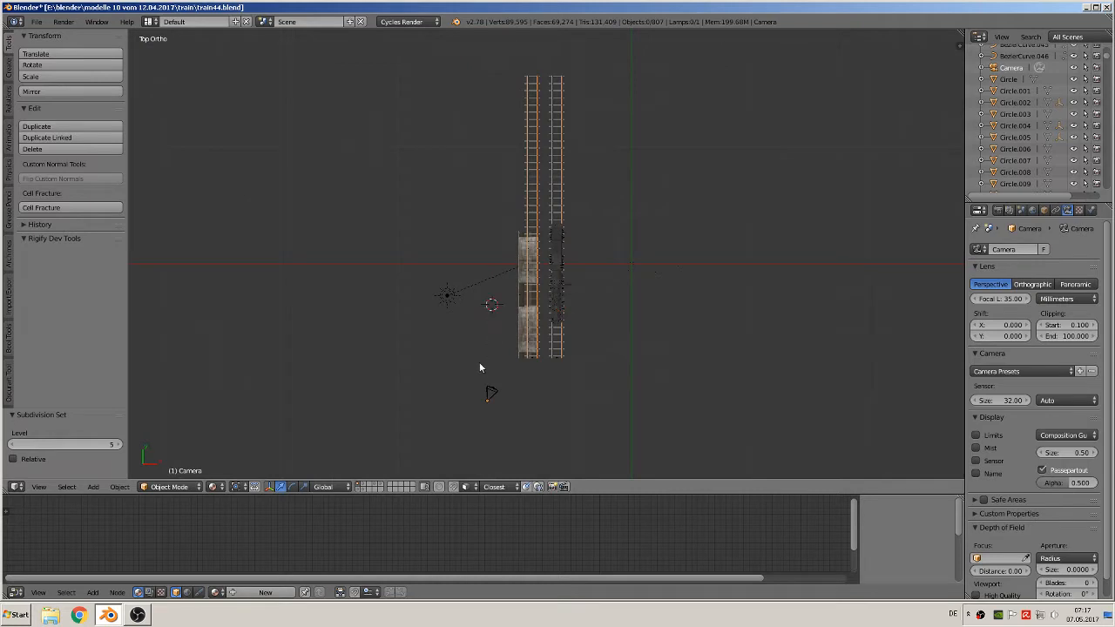
click(92, 487)
mouse_move(109, 473)
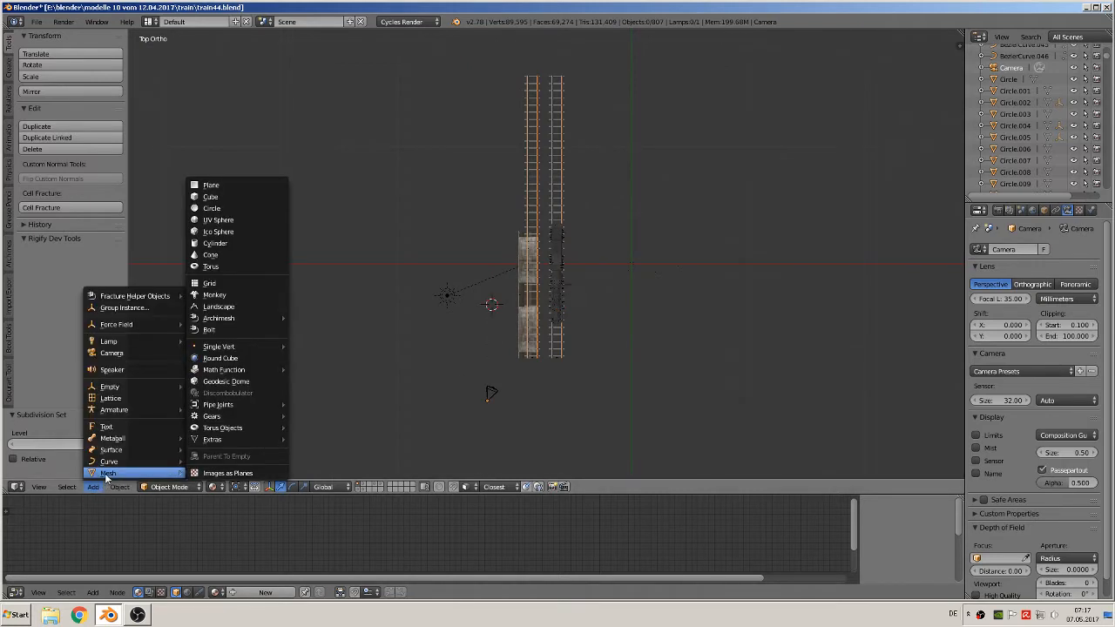
click(248, 197)
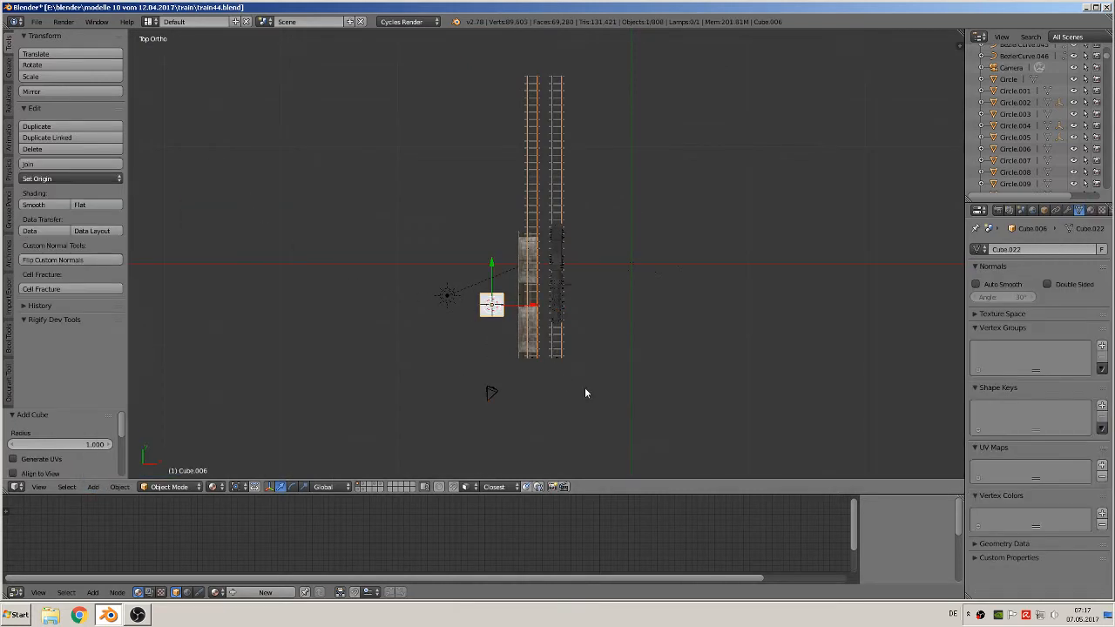
- Scale the cube up uniformly by about 2.1, and stretch it along Y by about 2.86
key(s)
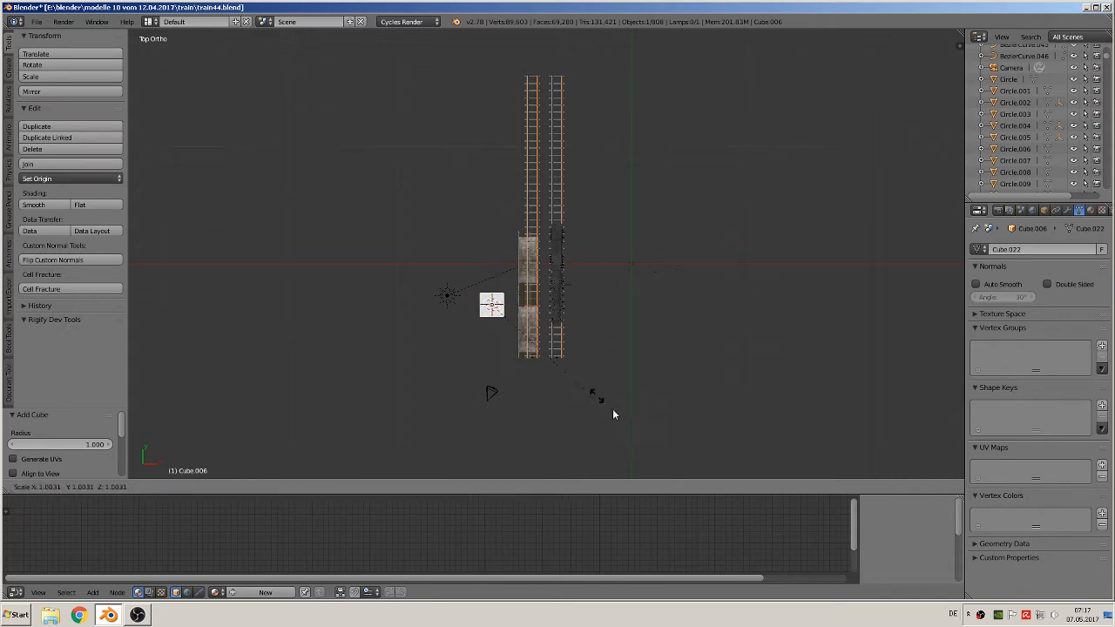
click(694, 31)
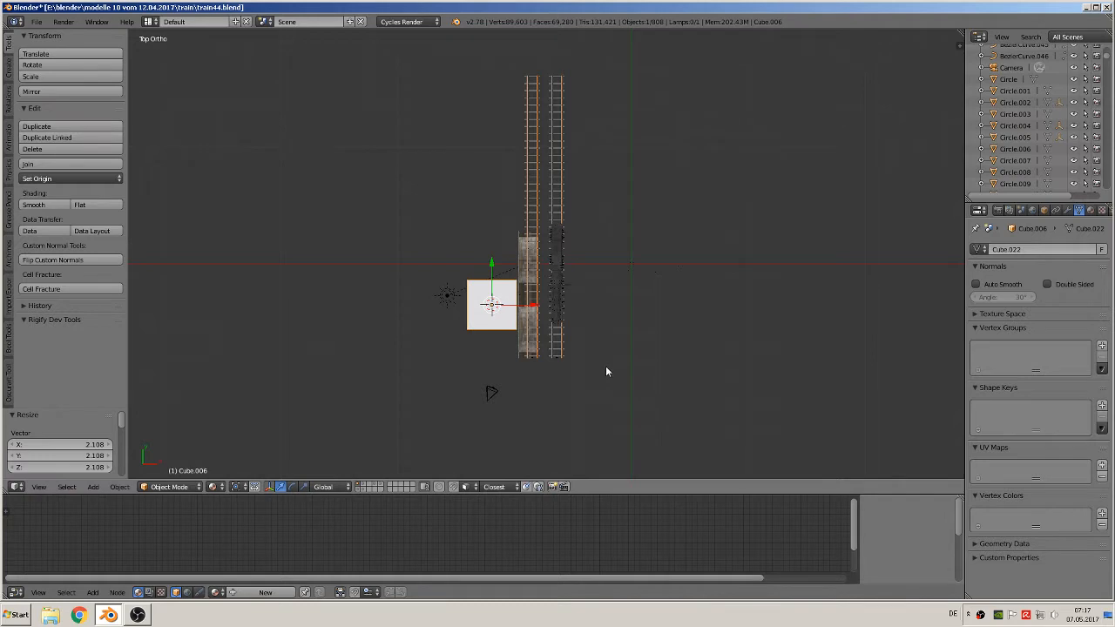
key(s)
key(y)
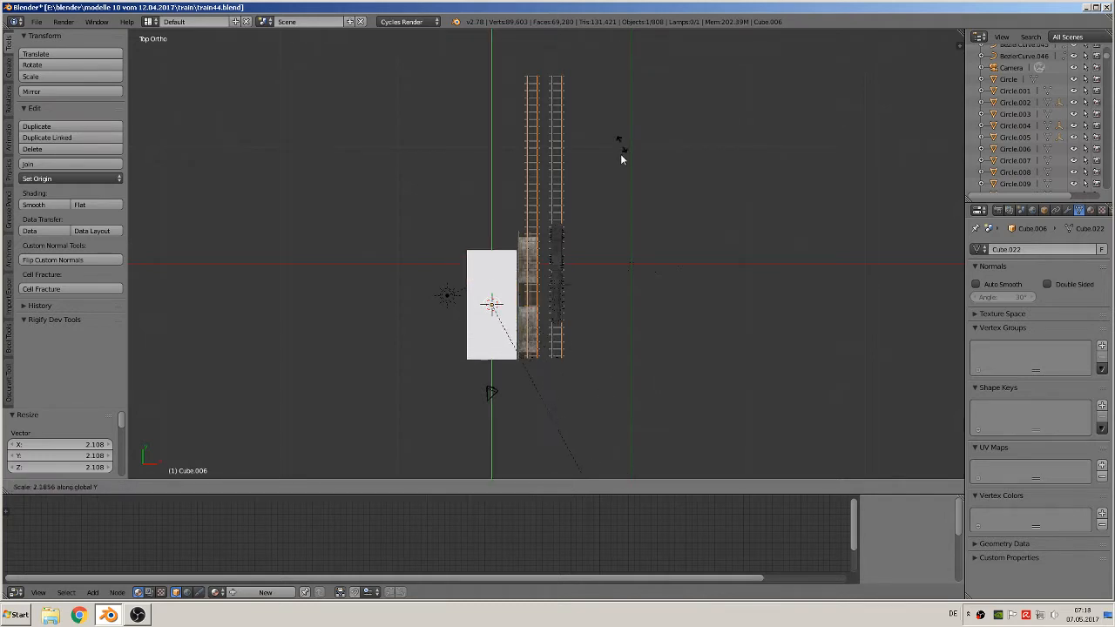
click(602, 211)
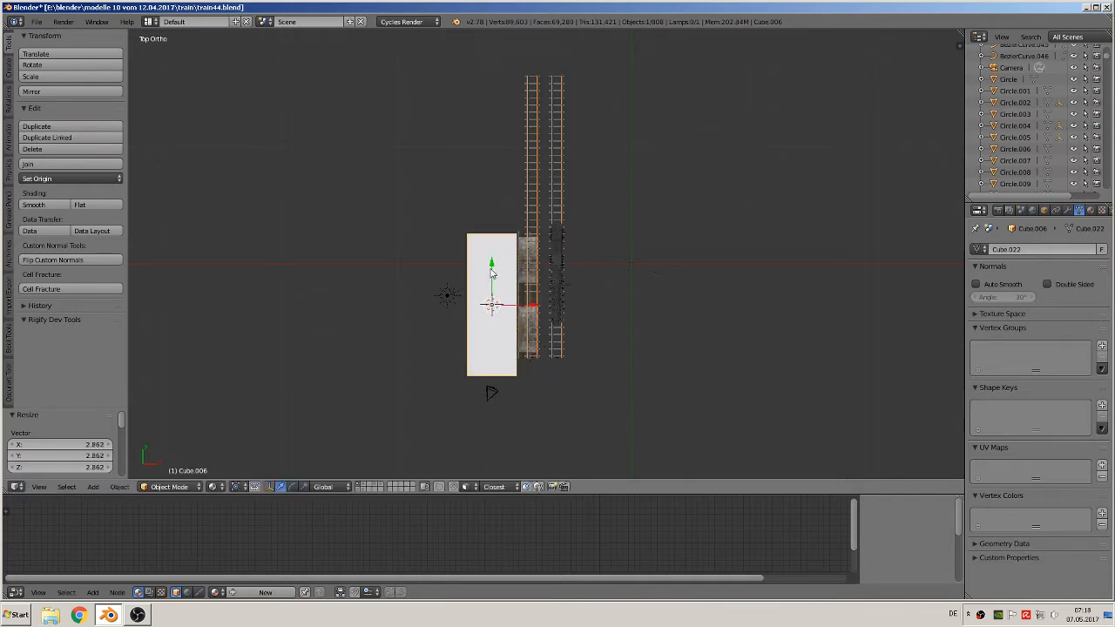
- Move the block about 7.6 units along Y beside the tracks and stretch it along Y by about 1.41
drag(491, 273, 495, 181)
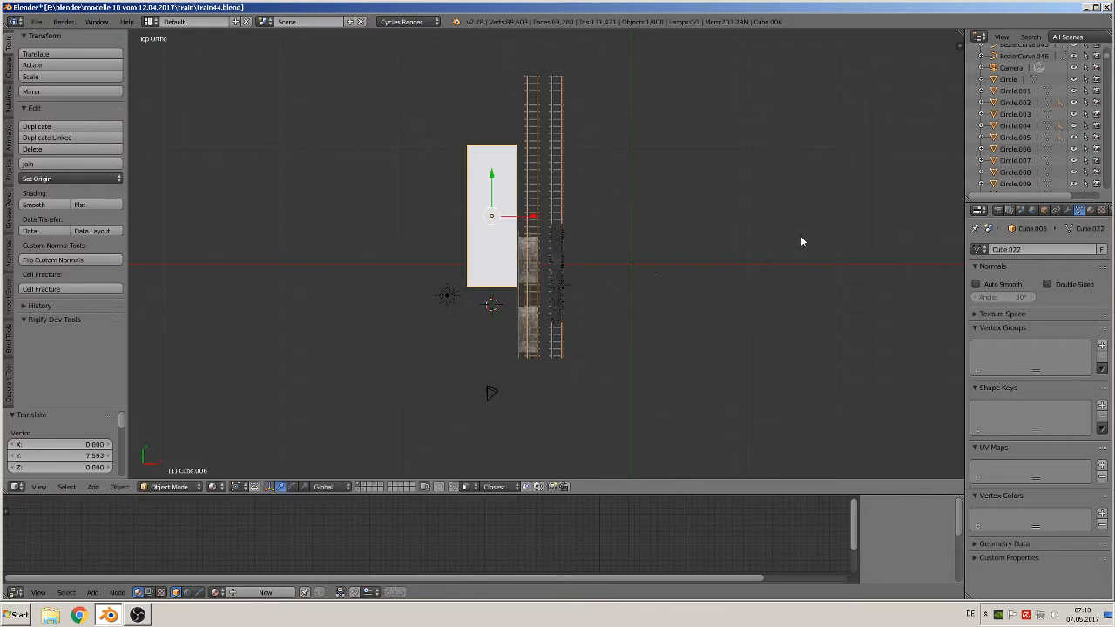
key(s)
key(y)
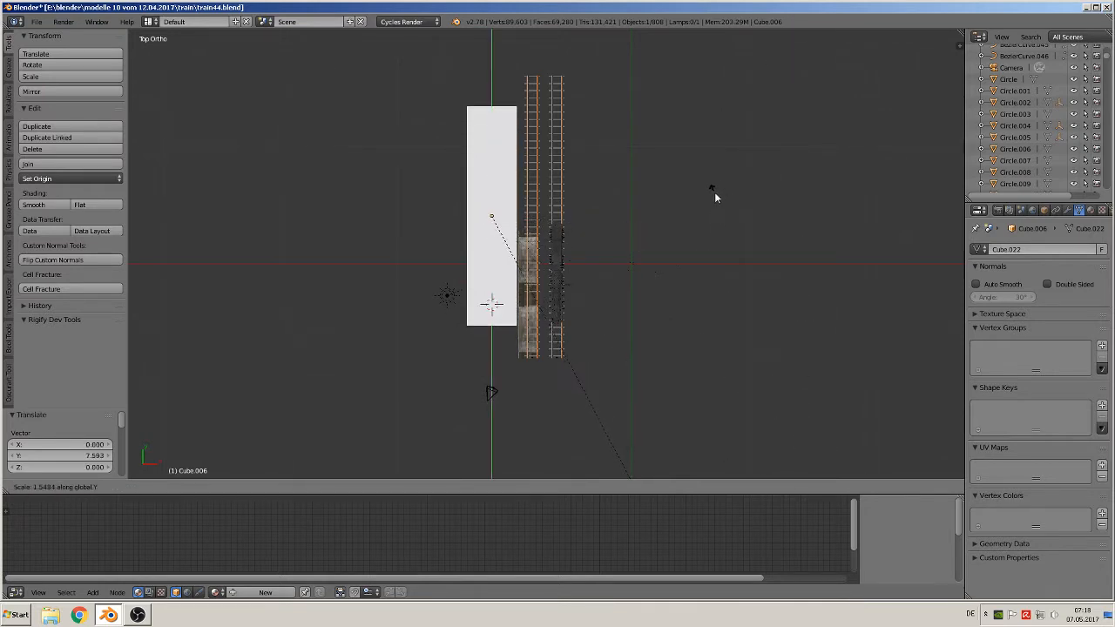
click(700, 153)
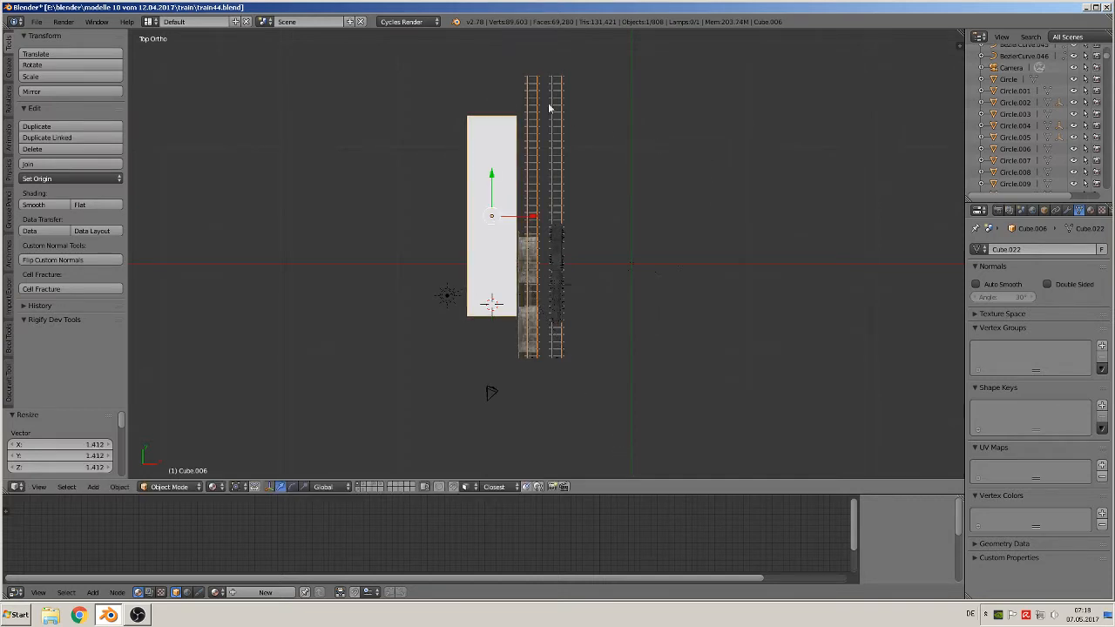
- Add a lengthwise loop cut to the block's mesh, slid off-centre toward the tracks
middle_drag(532, 147, 478, 127)
scroll(482, 140, up, 3)
middle_drag(490, 190, 438, 169)
scroll(486, 166, up, 2)
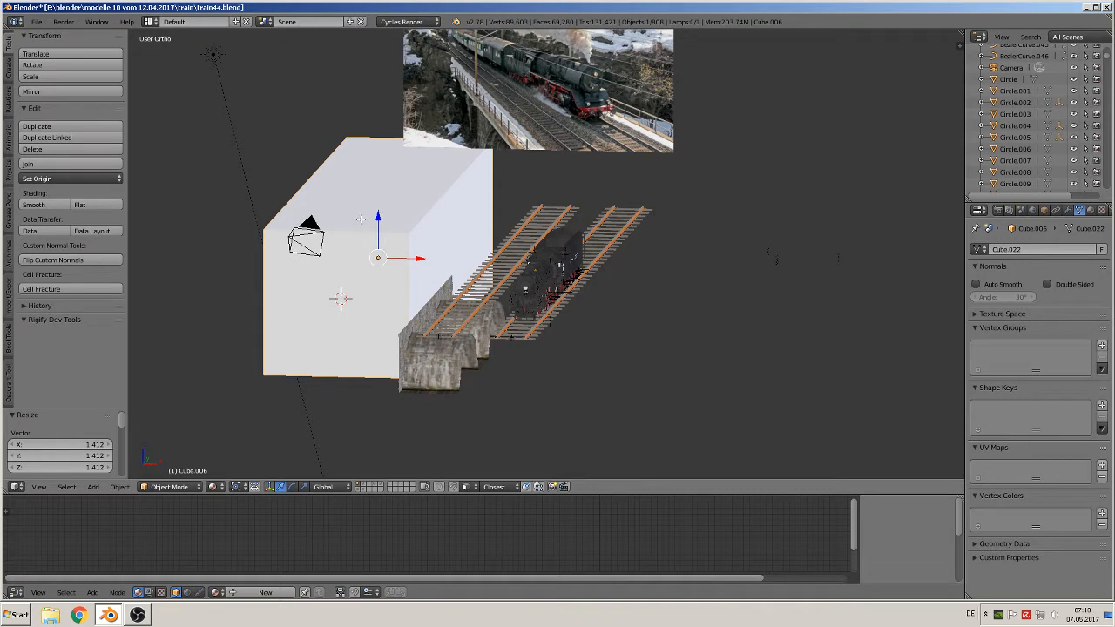
key(Tab)
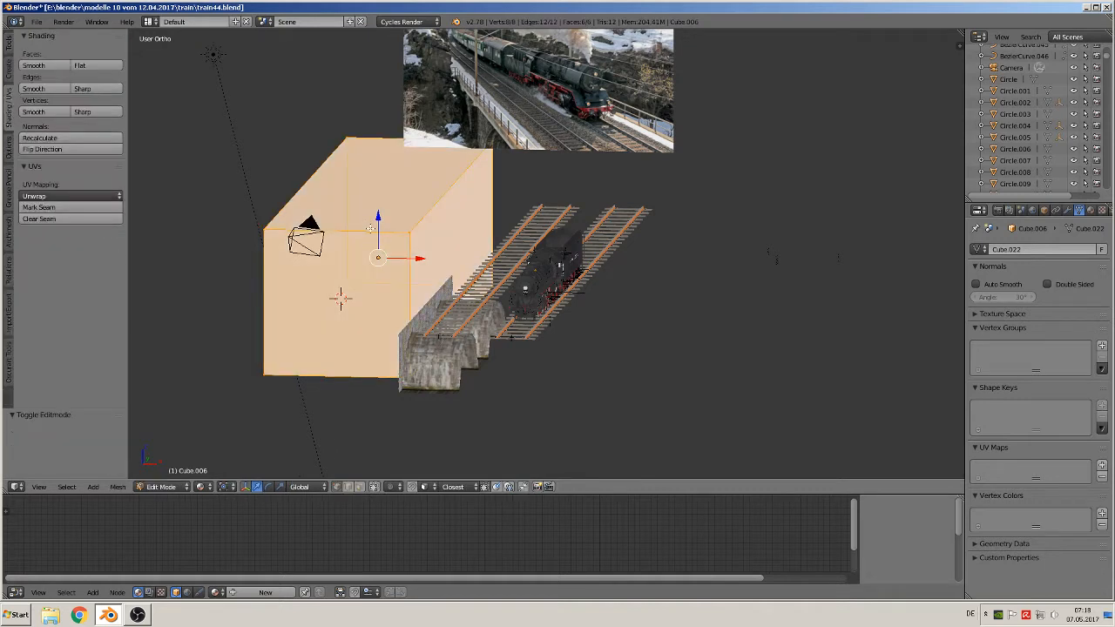
key(ctrl+r)
click(371, 225)
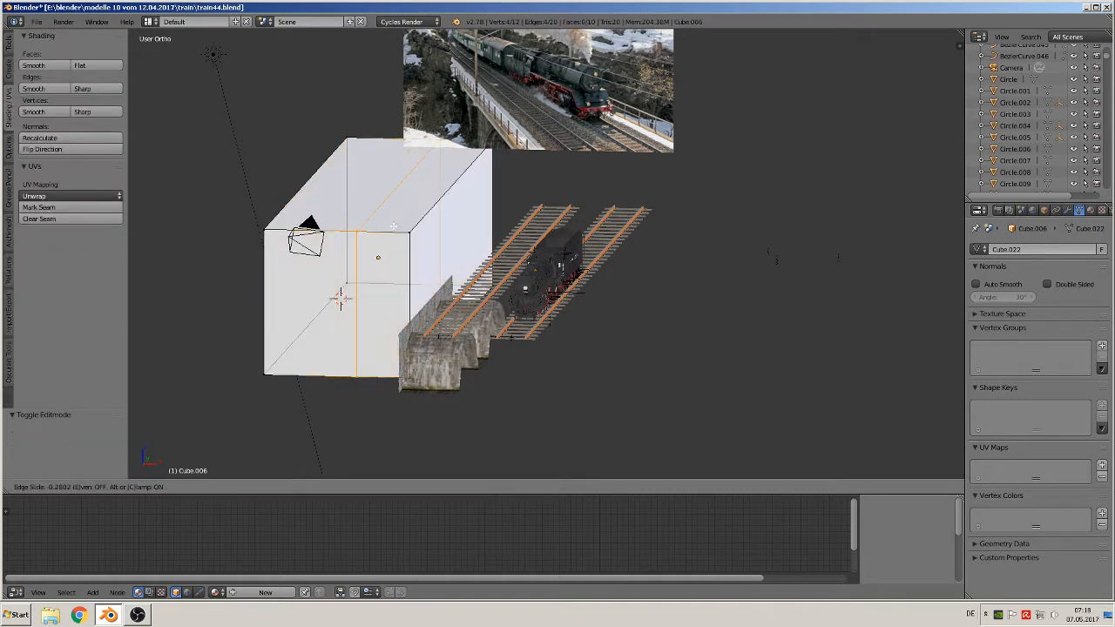
click(378, 195)
- Add two crosswise loop cuts dividing the block into three sections along its length
key(ctrl+r)
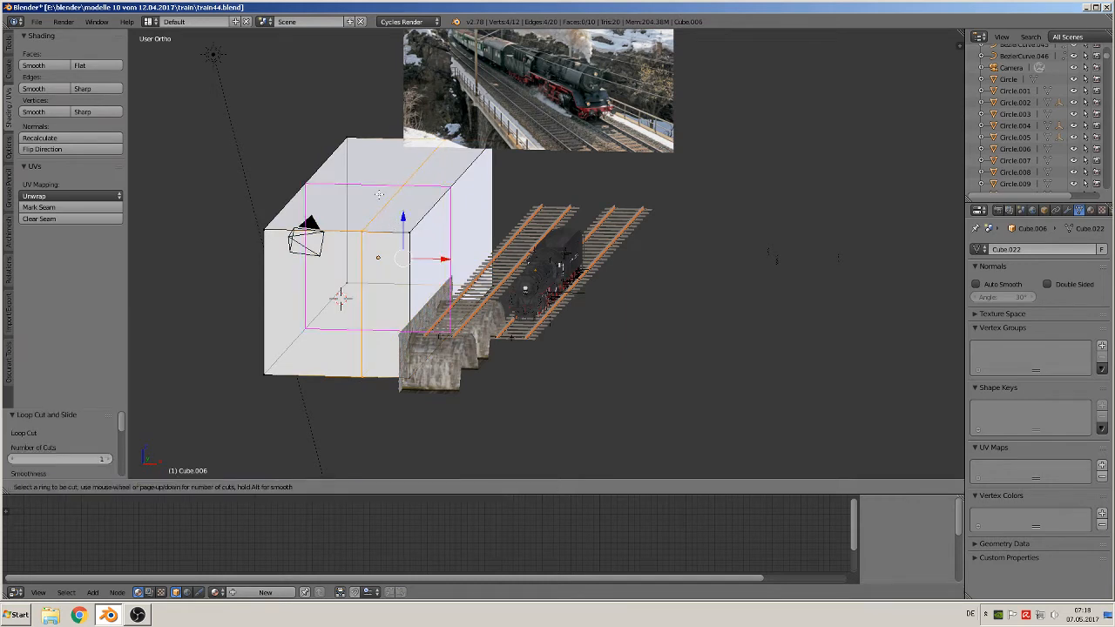
click(378, 194)
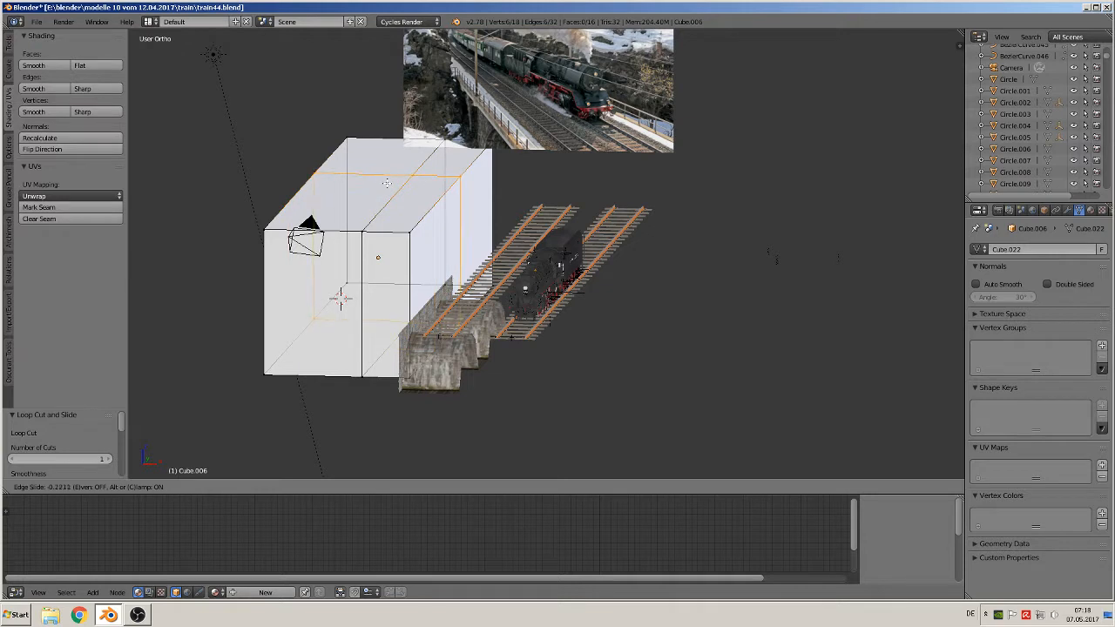
click(387, 183)
key(ctrl+r)
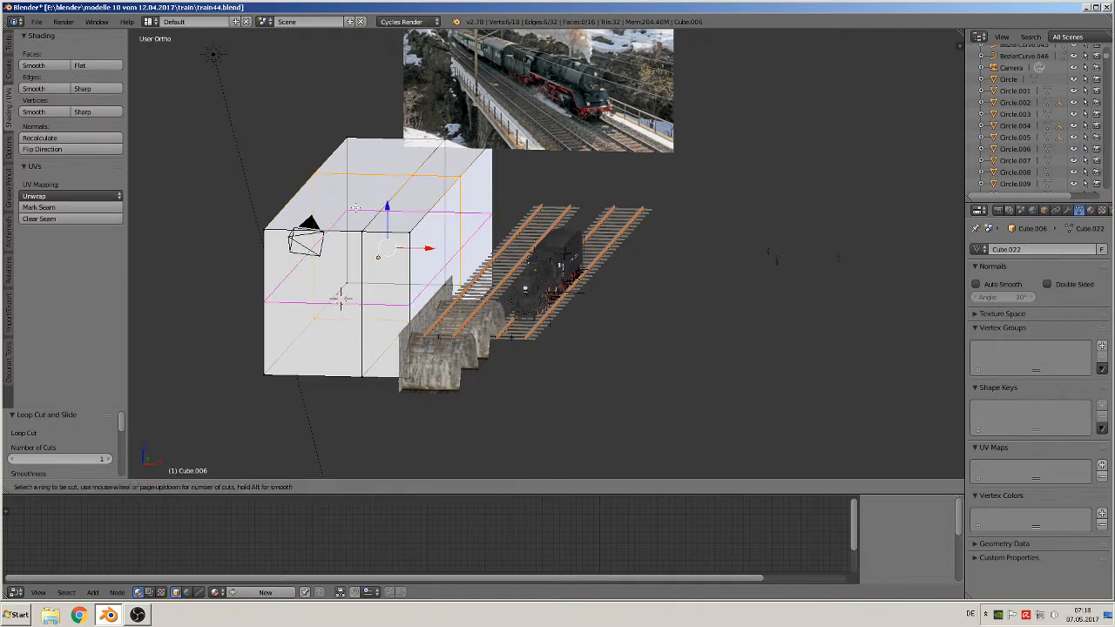
click(283, 207)
click(286, 215)
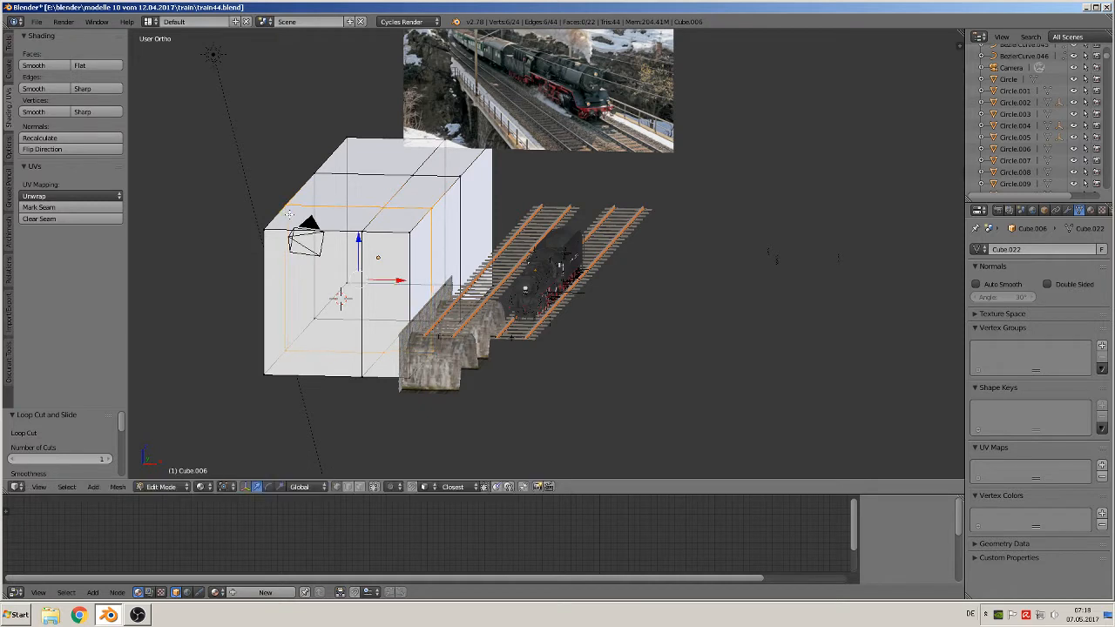
- Raise the middle top face on the side away from the tracks by about 1.09 units along Z
key(a)
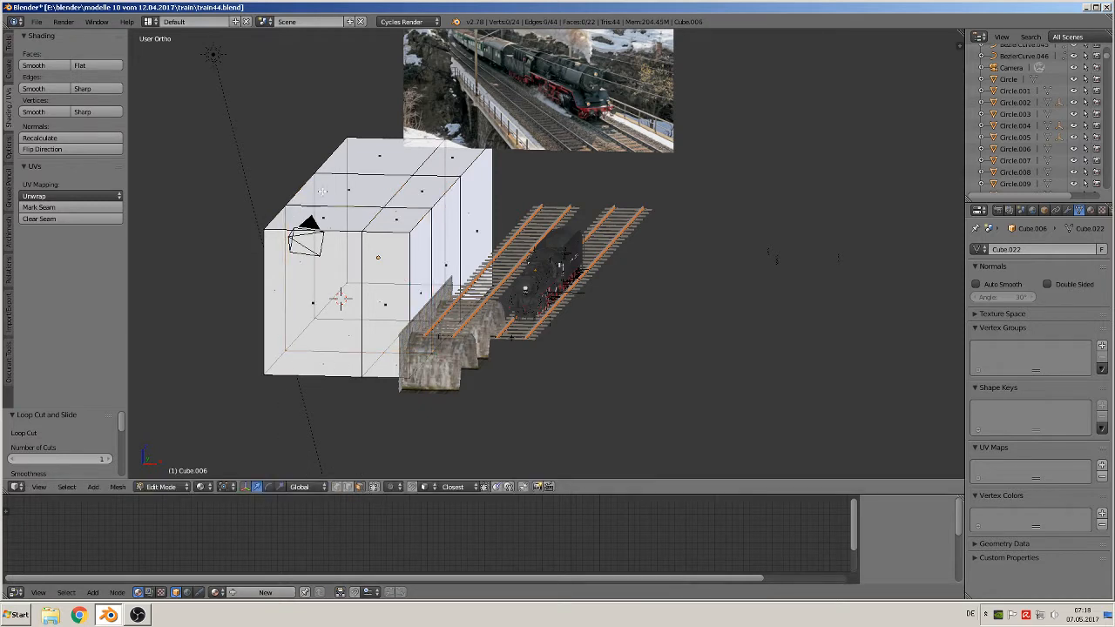
right_click(351, 190)
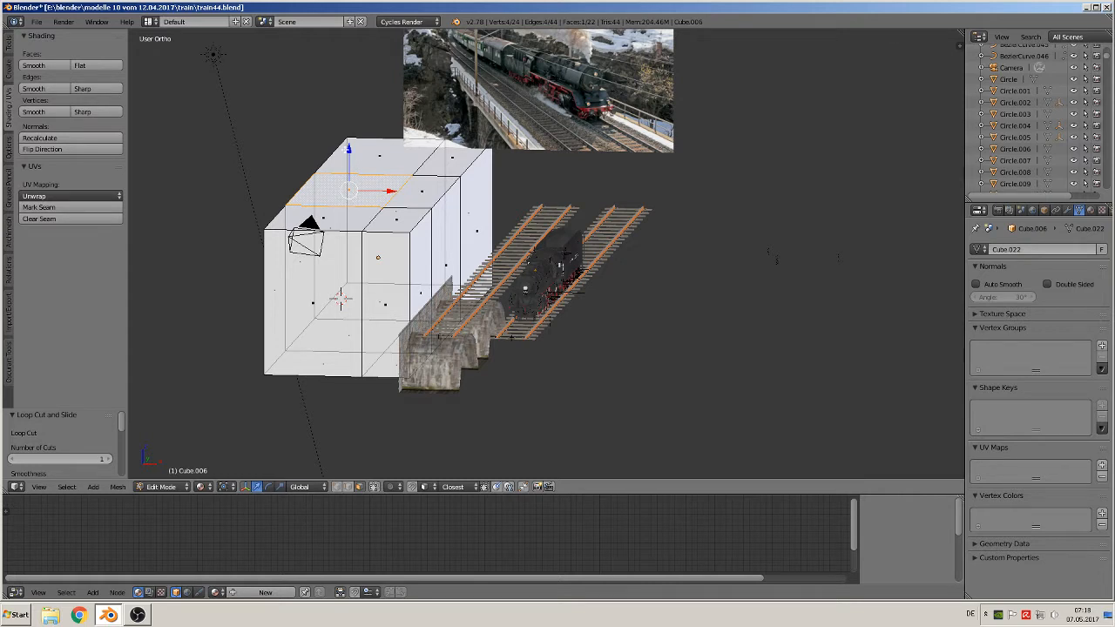
drag(348, 150, 341, 112)
- Extrude both faces at the block's far end about 6.34 units along Y
middle_drag(396, 190, 703, 319)
right_click(614, 315)
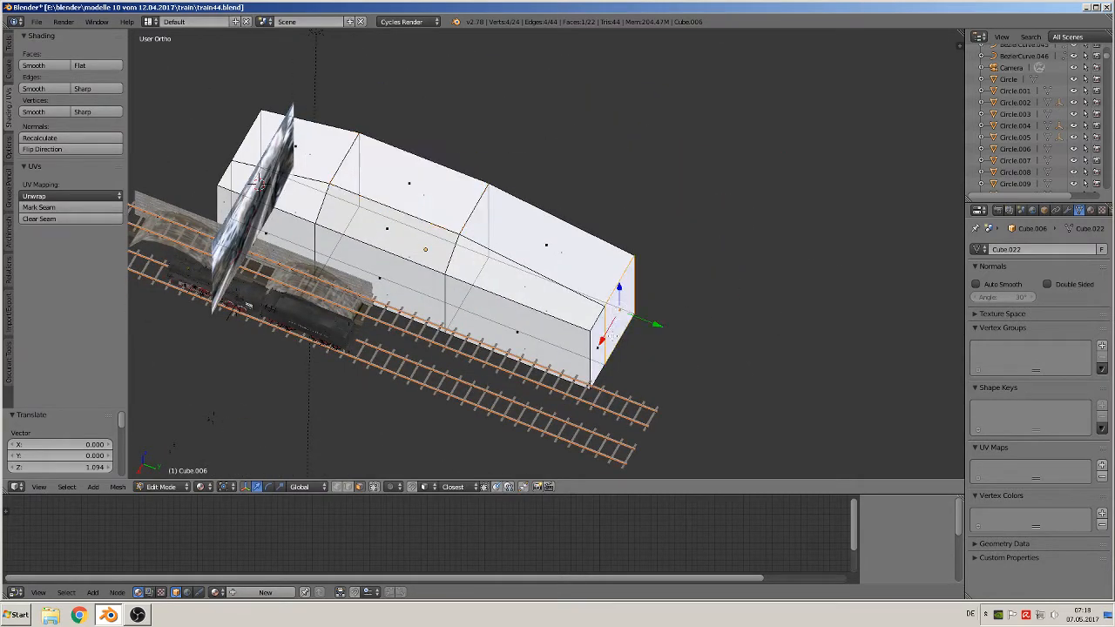
mouse_move(625, 357)
middle_down()
mouse_move(781, 346)
mouse_move(622, 344)
middle_up()
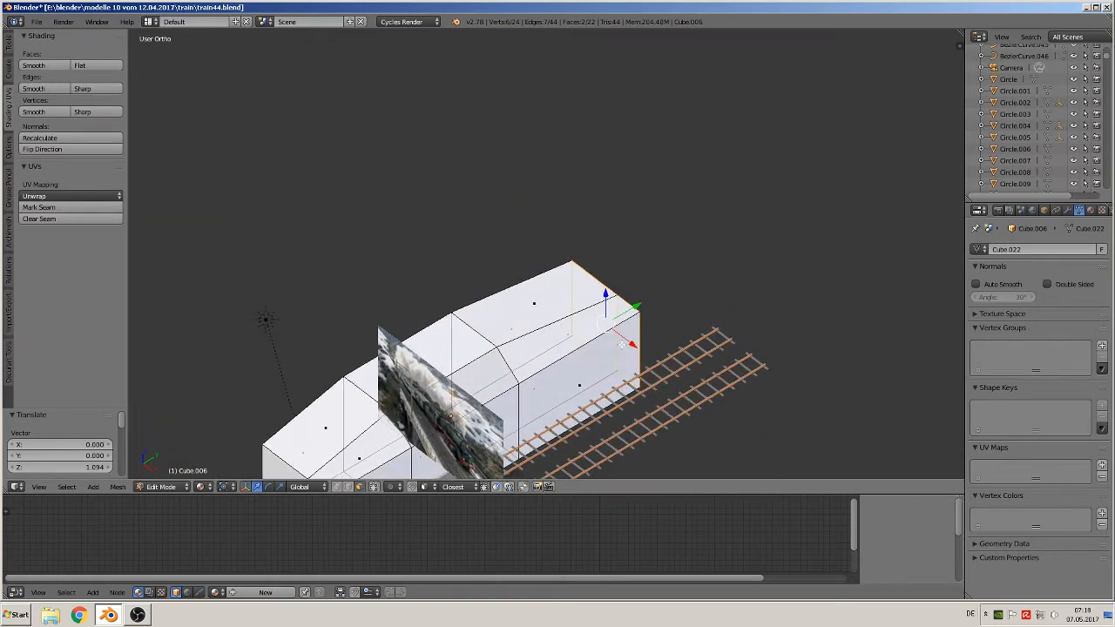
key(e)
right_click(636, 318)
key(g)
key(y)
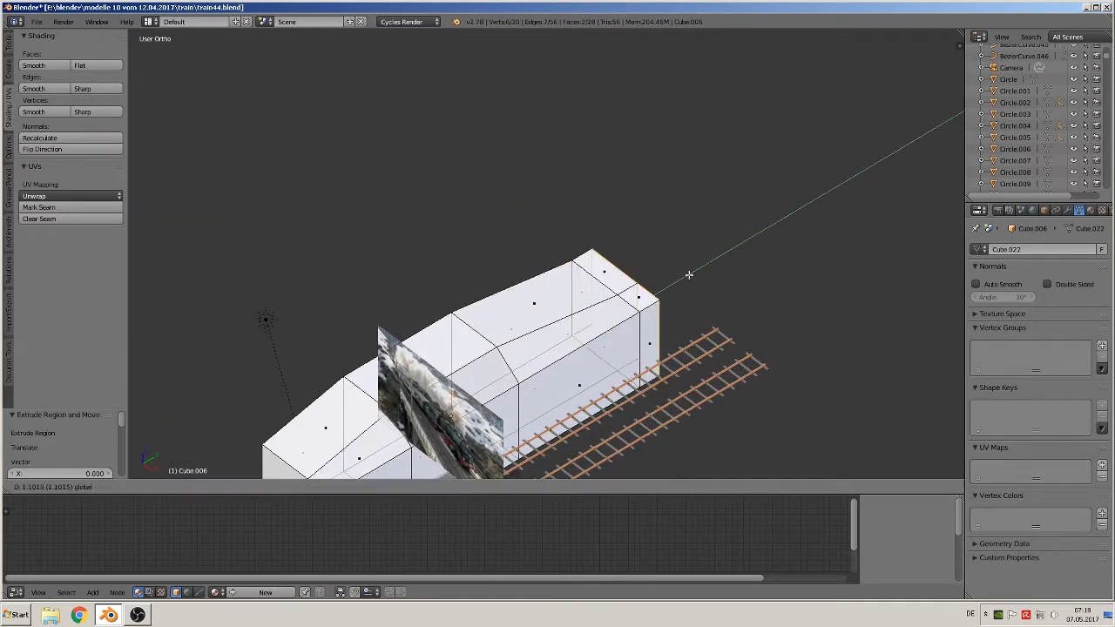
click(756, 245)
- Extrude the track-facing side face of the new end section about 4.5 units along X across the tracks
middle_drag(757, 246, 537, 203)
right_click(503, 204)
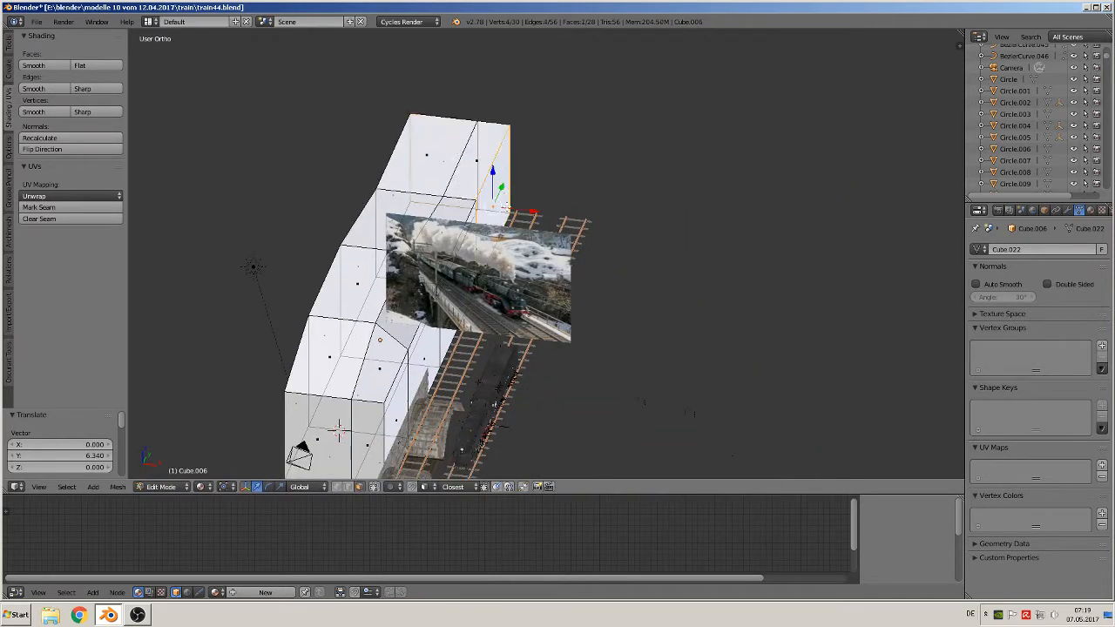
key(e)
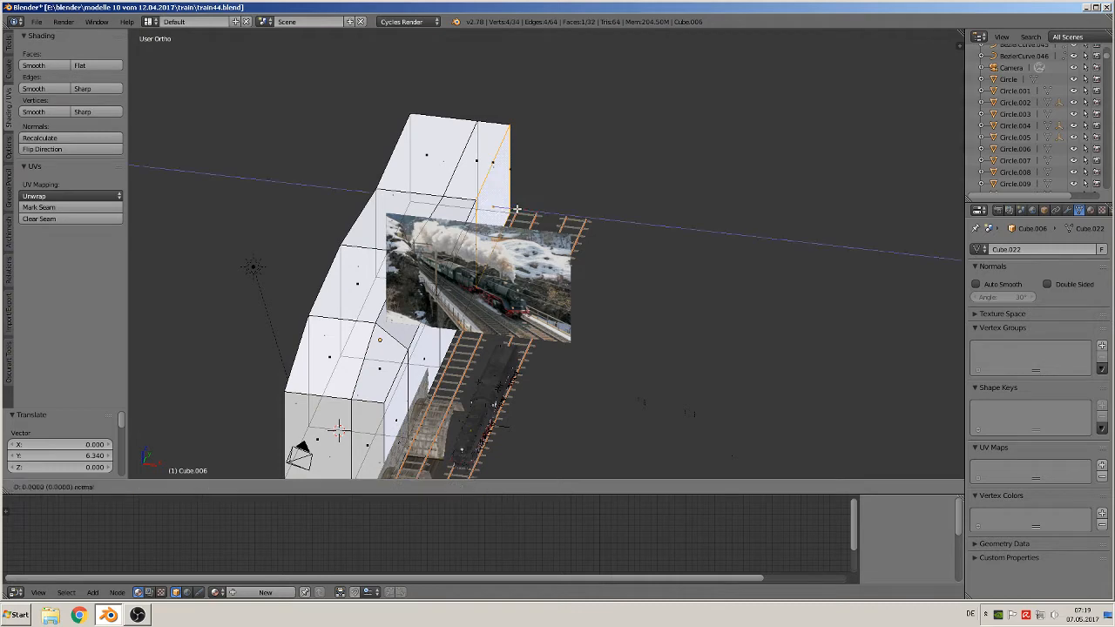
key(x)
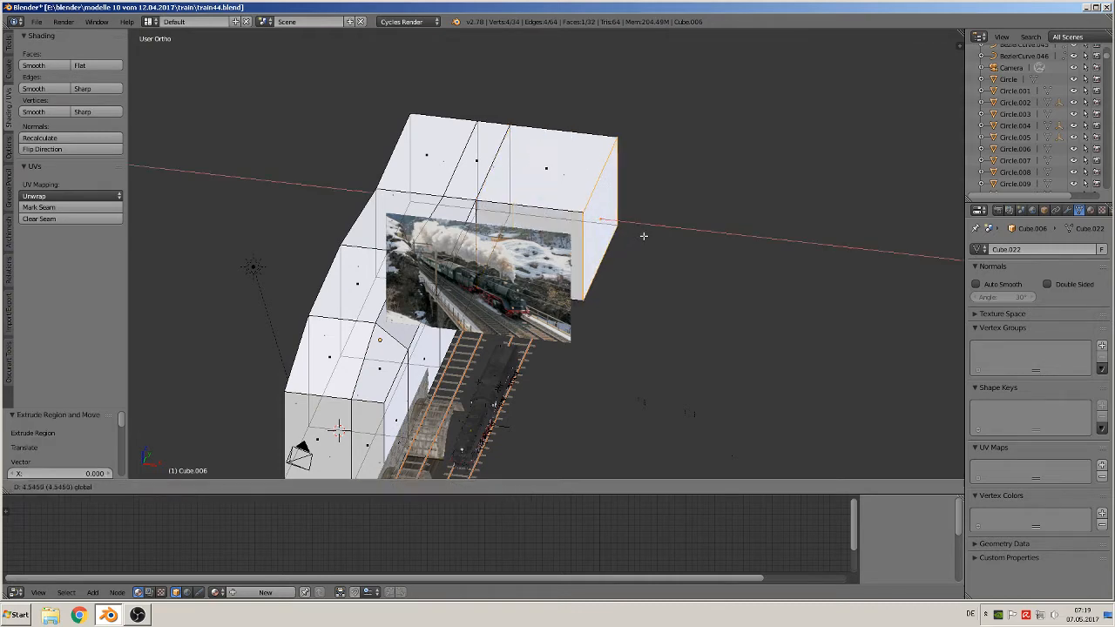
click(641, 233)
- Extrude the same end face another 5.34 units or so along X, past the tracks
middle_drag(642, 232, 689, 261)
key(e)
right_click(669, 231)
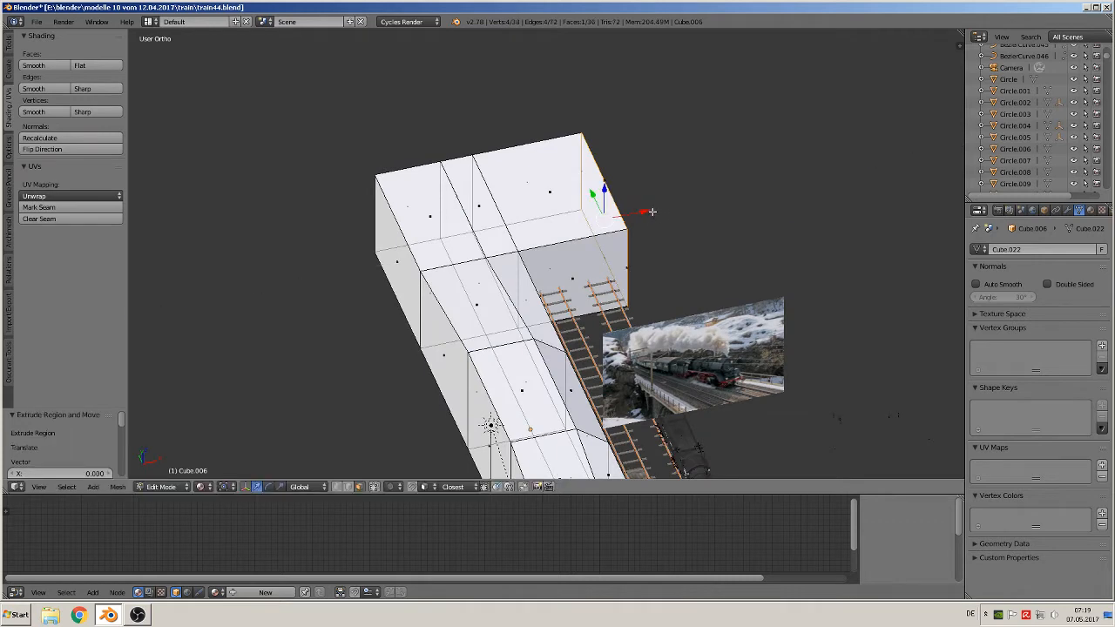
key(g)
key(x)
click(774, 241)
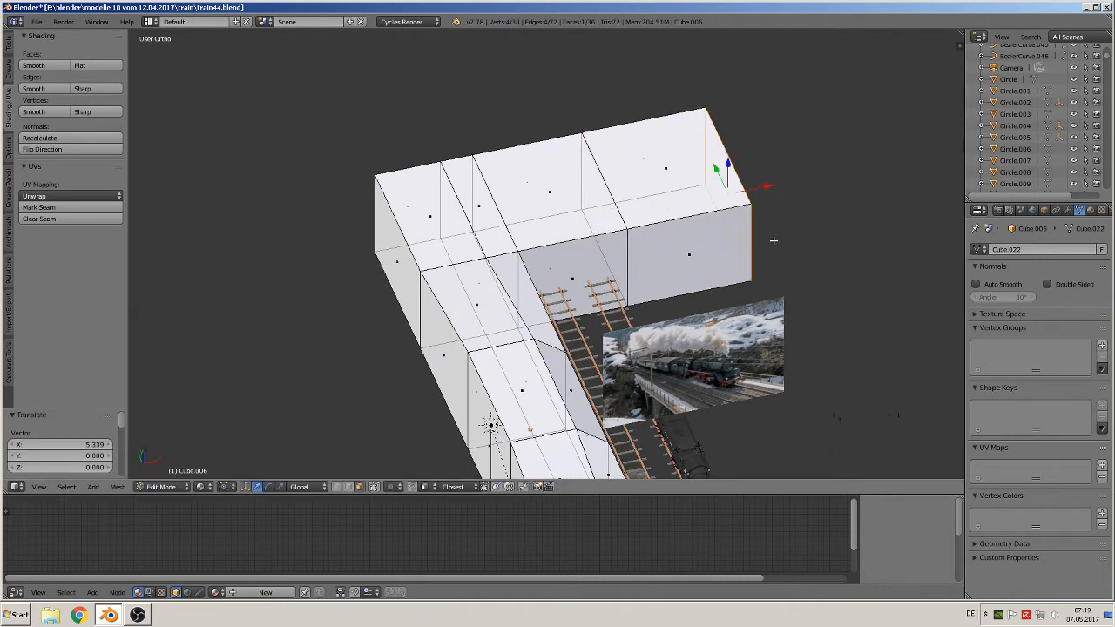
- Extrude the inner face of the outermost section about 9.37 units back along negative Y, alongside the tracks
shift+middle_drag(773, 240, 488, 137)
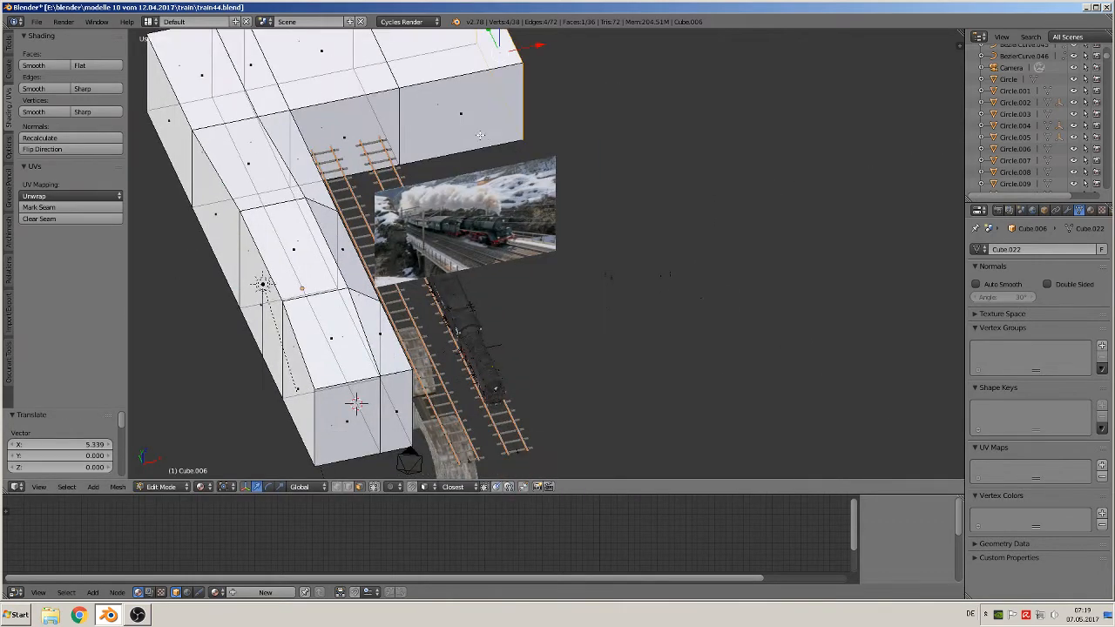
right_click(480, 135)
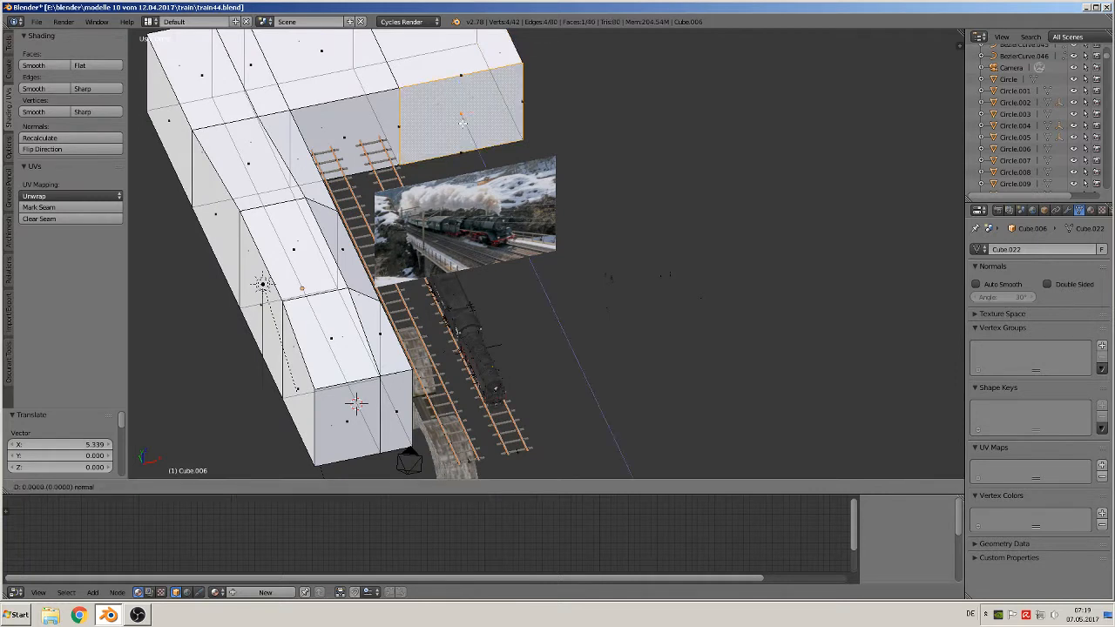
key(e)
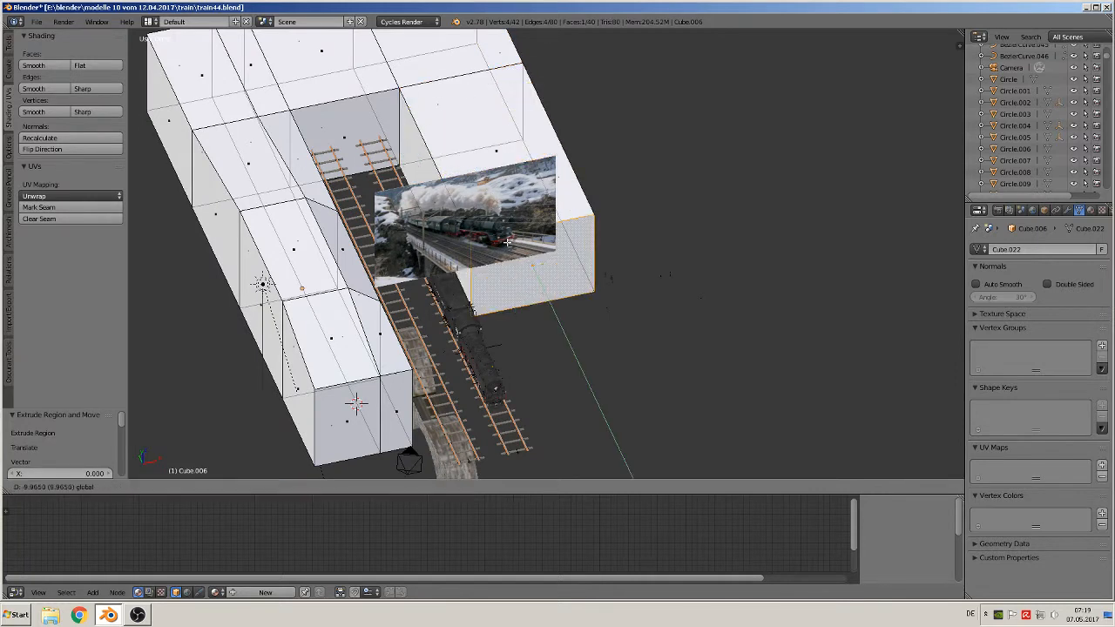
click(563, 256)
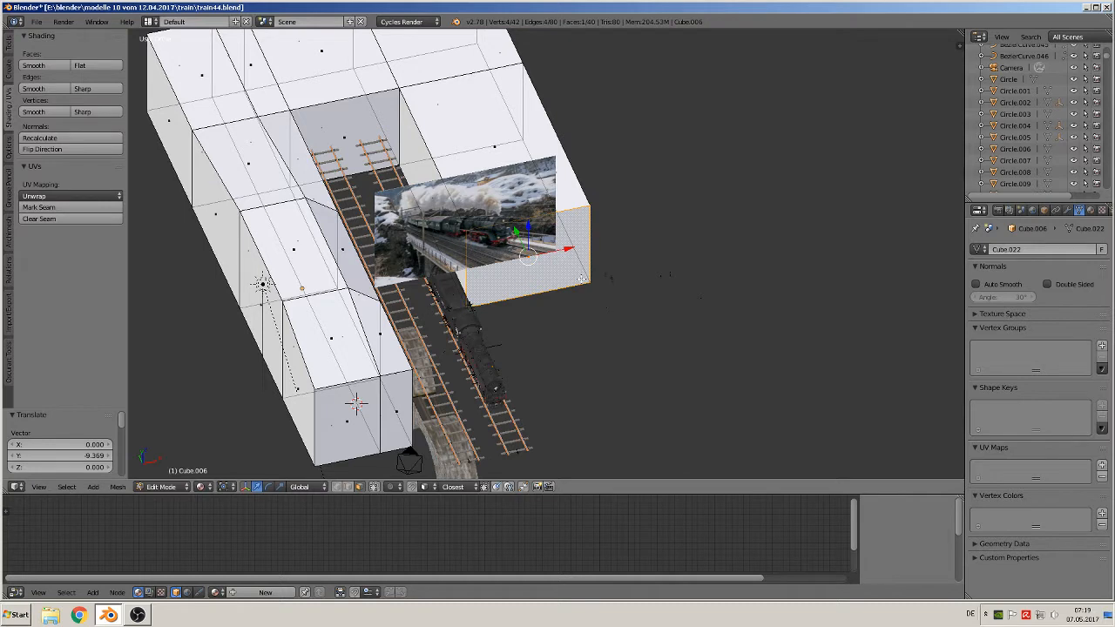
- Rotate the end face of the section alongside the tracks about 21.5 degrees around the global Z axis
key(r)
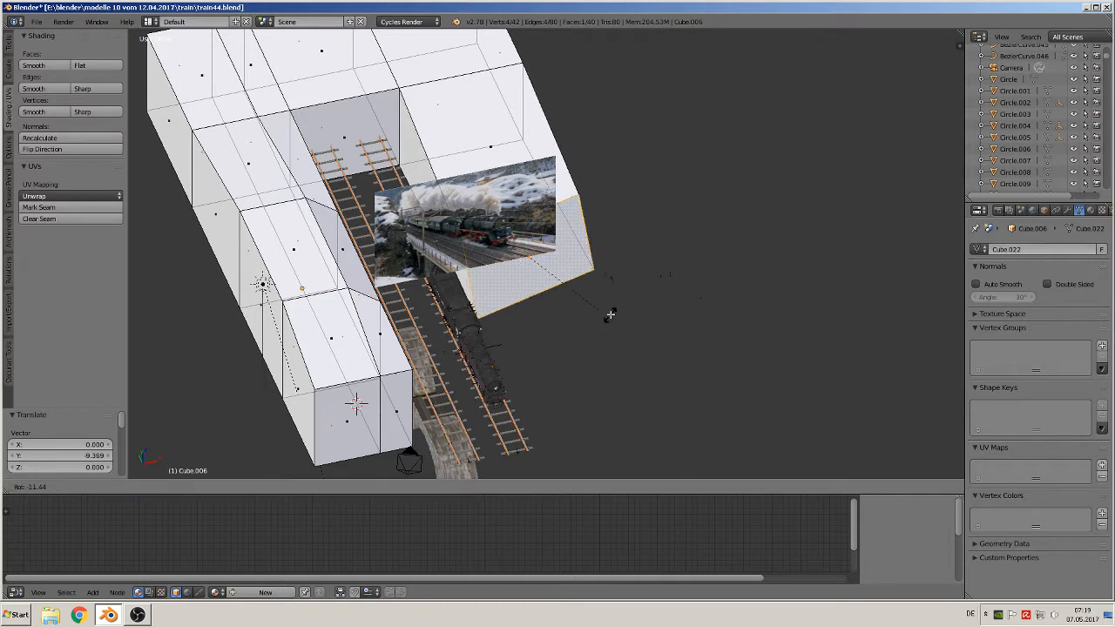
right_click(607, 317)
key(r)
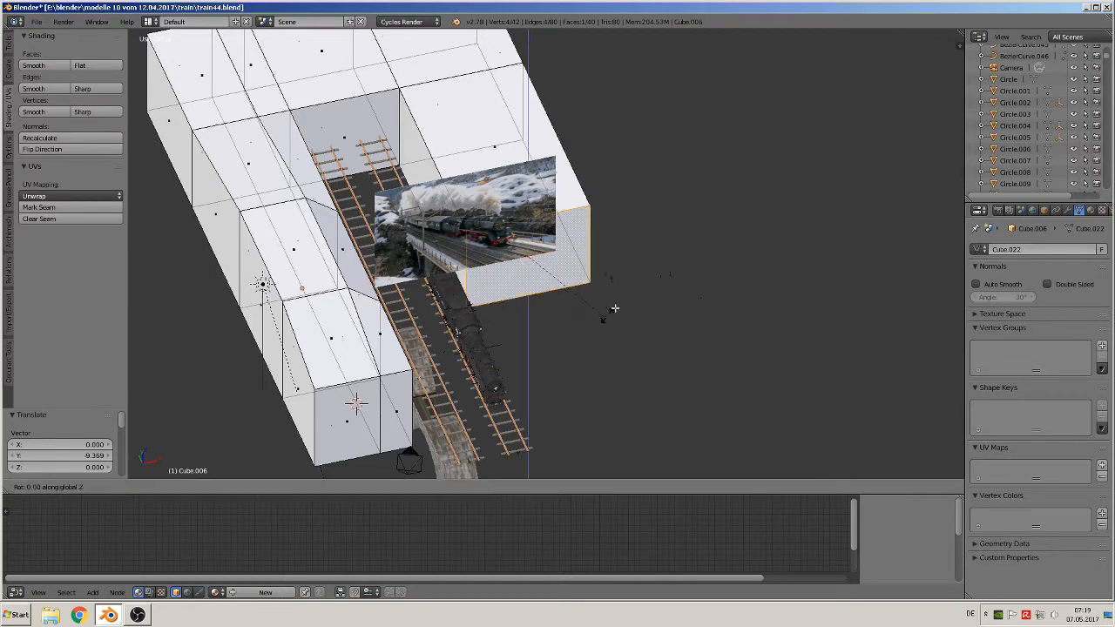
click(623, 285)
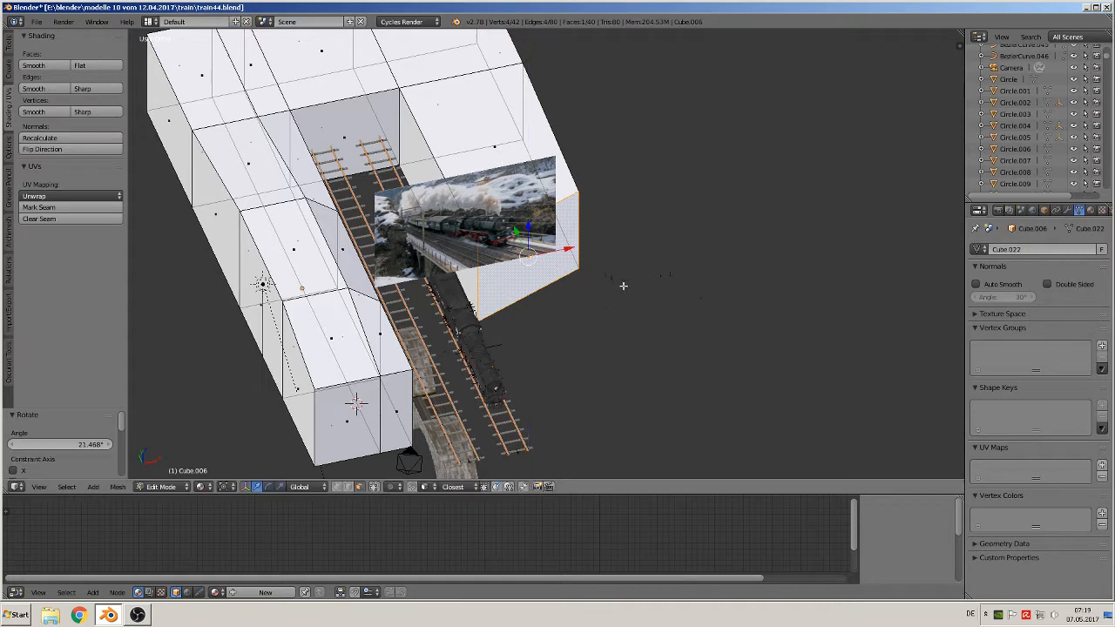
- Extrude the rotated end face outward along its normal and shift the new face about 2.54 units along X
key(e)
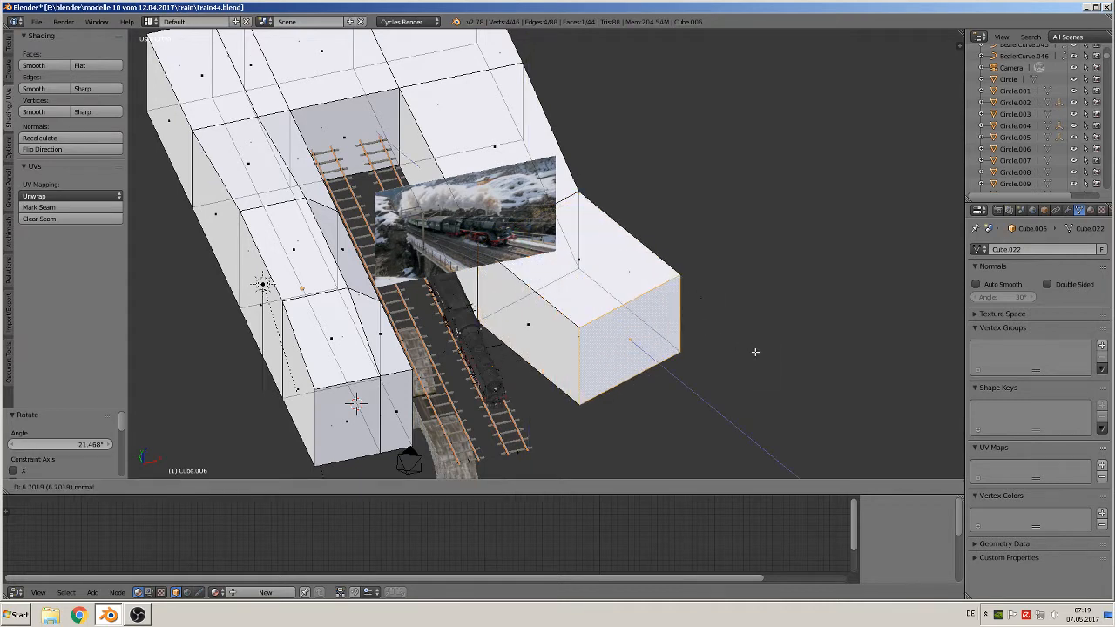
click(760, 358)
key(g)
key(x)
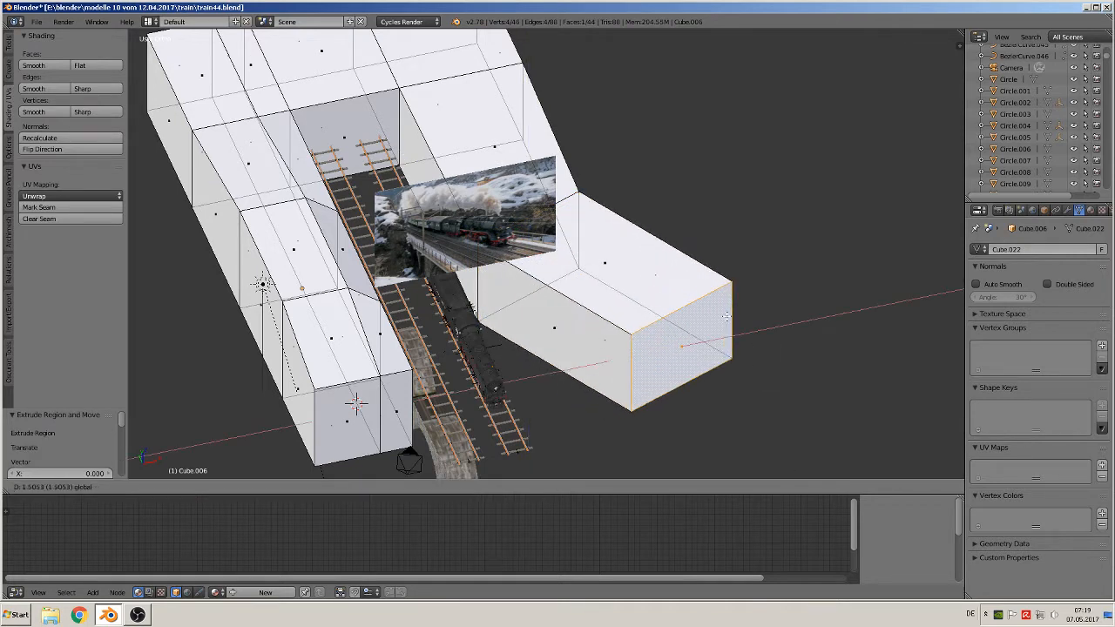
click(744, 303)
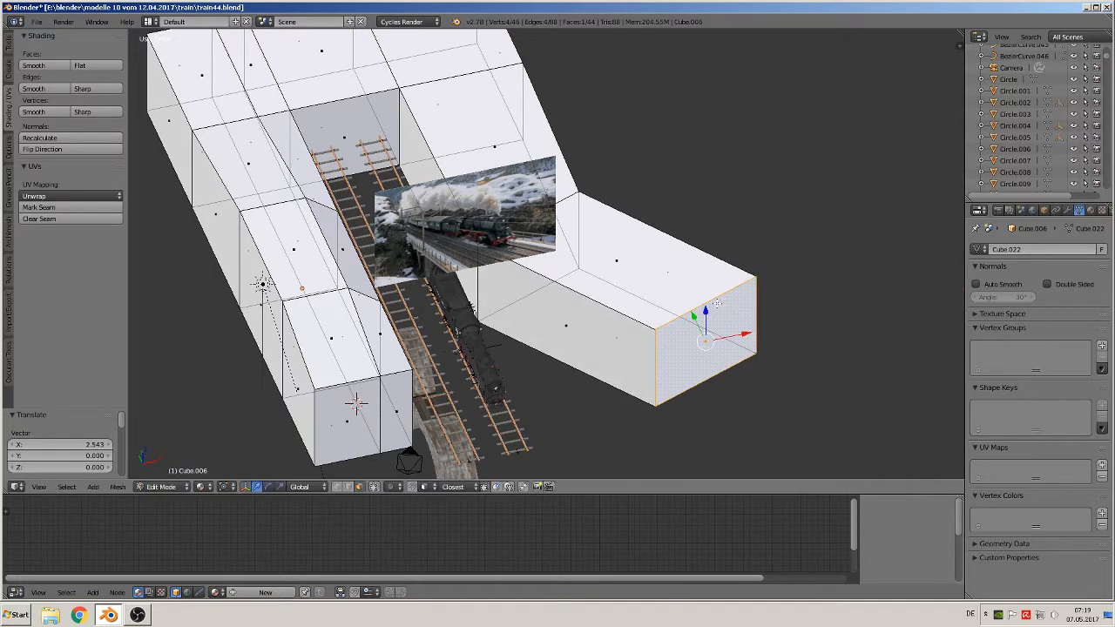
- From the front view, add one horizontal loop cut around the whole terrain block and slide it to track level
middle_drag(647, 268, 612, 221)
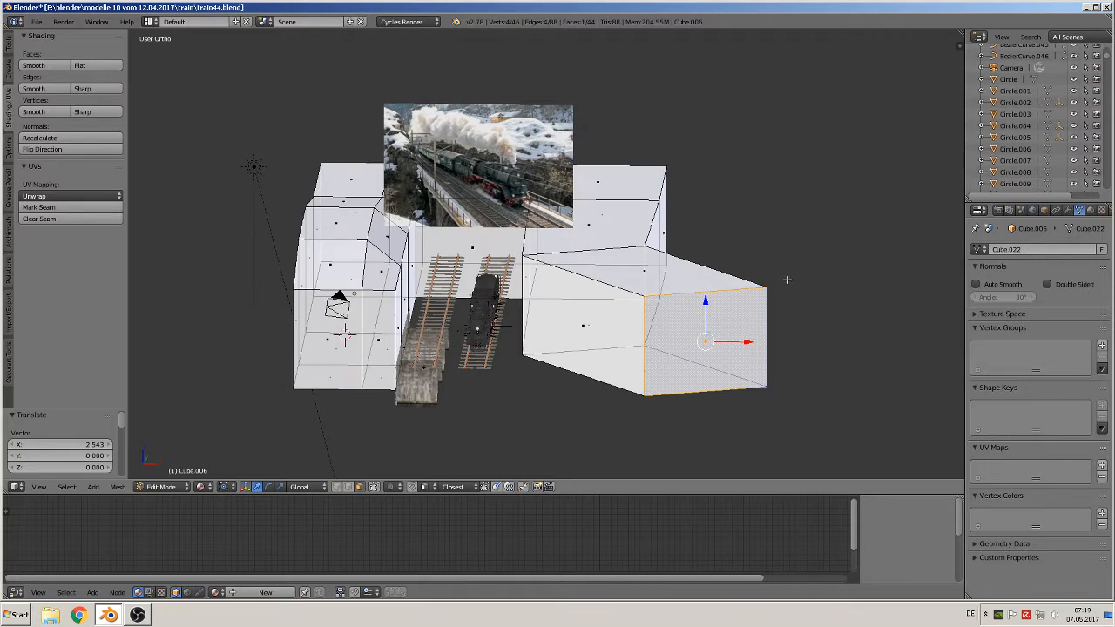
scroll(582, 259, up, 3)
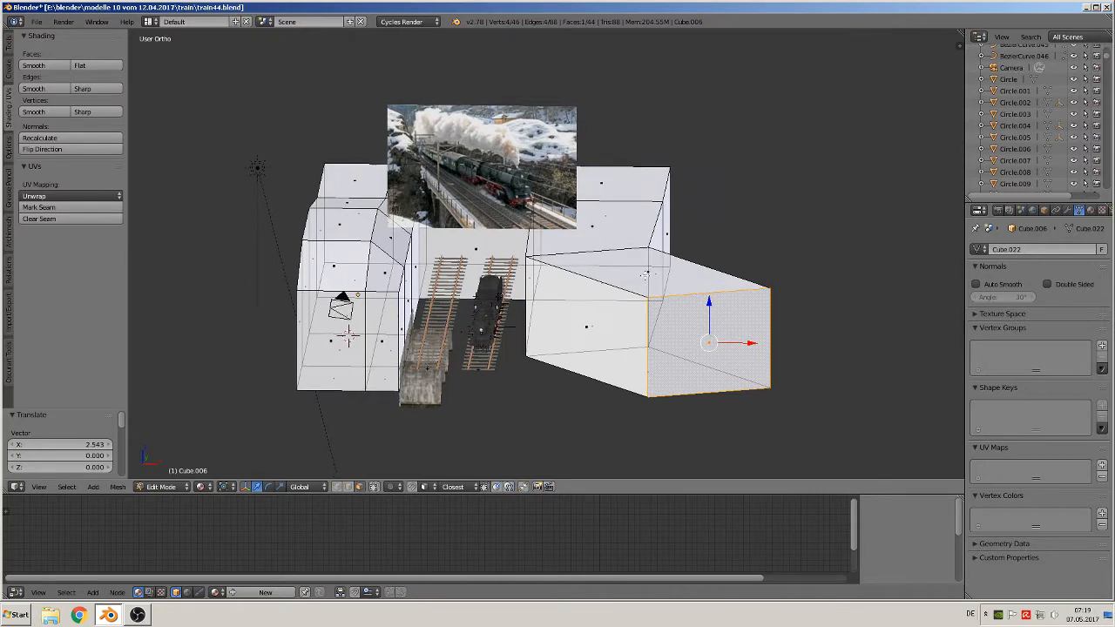
mouse_move(679, 307)
middle_down()
mouse_move(675, 297)
mouse_move(680, 314)
middle_up()
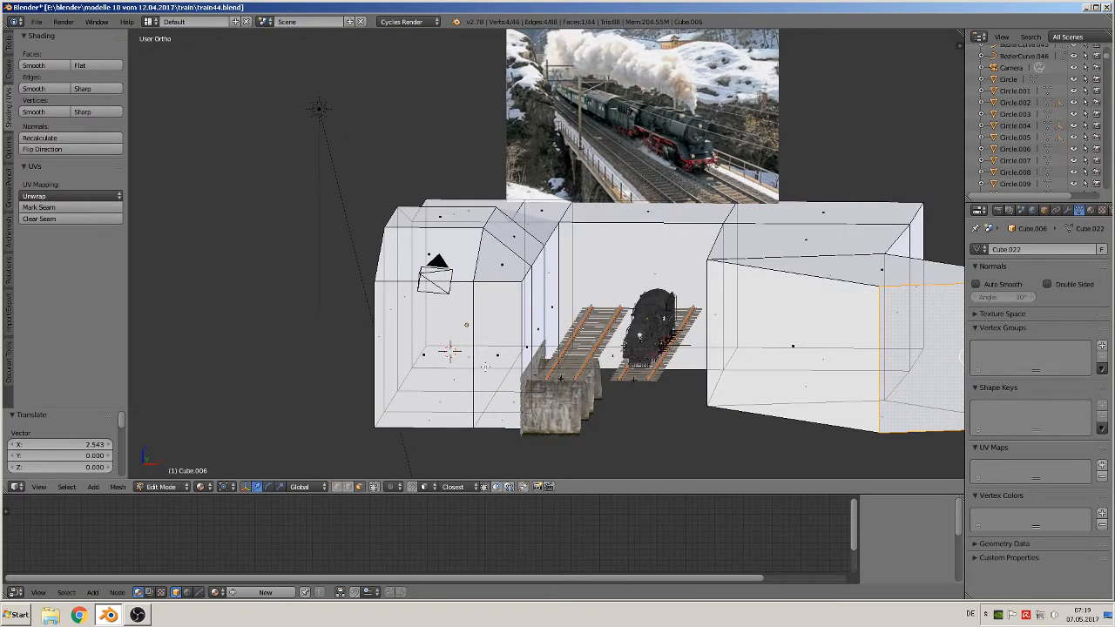
middle_drag(485, 366, 509, 353)
key(KP_1)
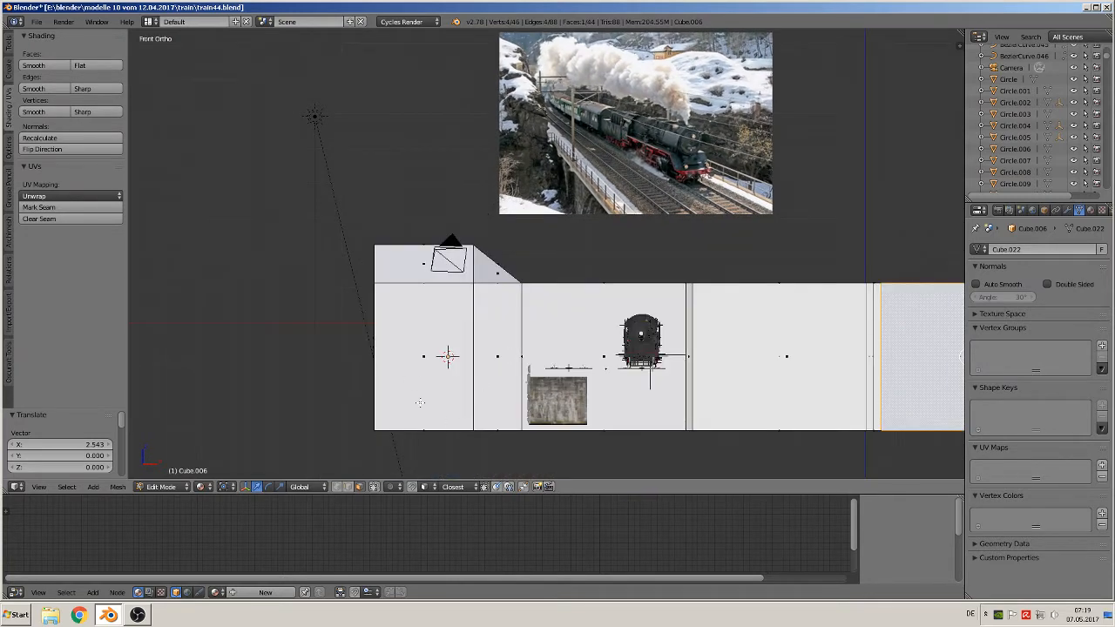
key(ctrl+r)
click(393, 400)
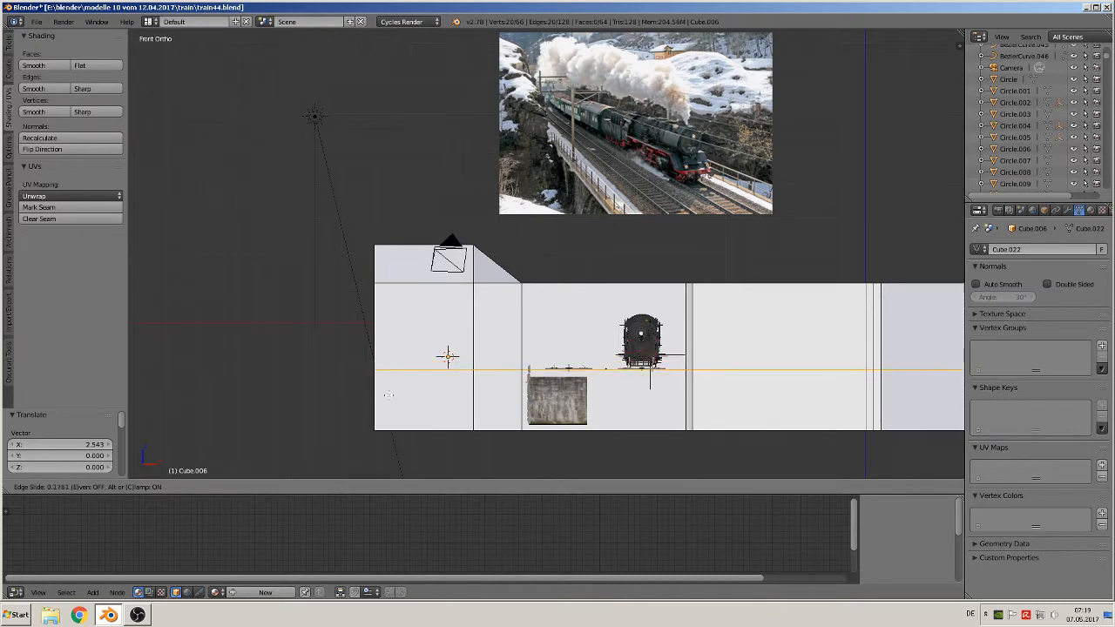
click(388, 395)
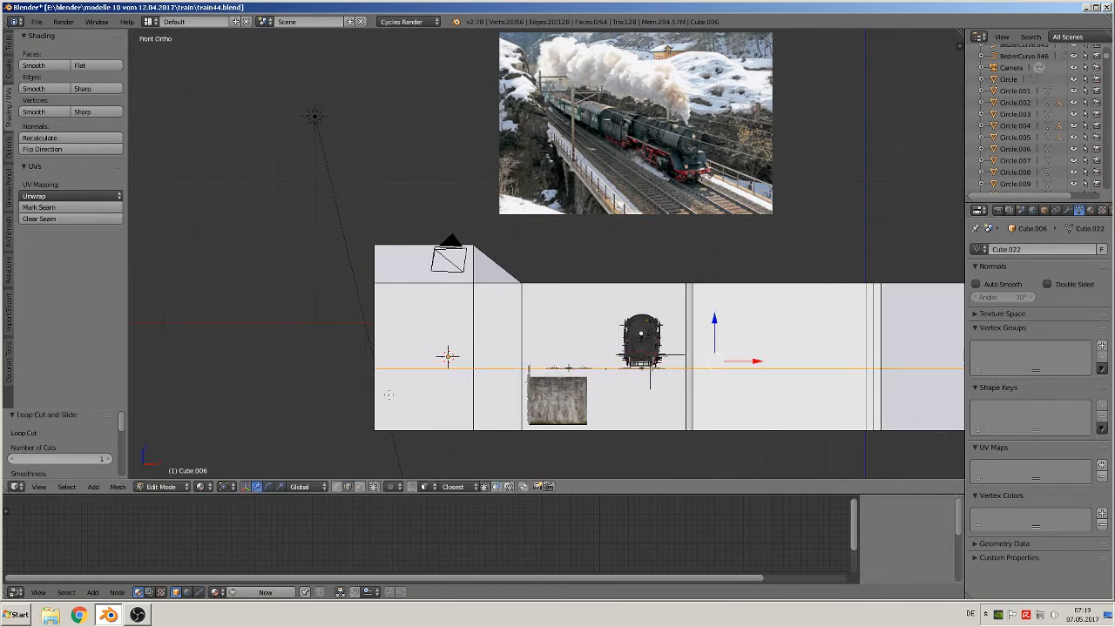
- Limit selection to visible geometry and fill a face between the lower vertical corner edges of the two blocks, across the track opening
middle_drag(411, 385, 428, 405)
scroll(493, 373, down, 1)
scroll(493, 373, down, 1)
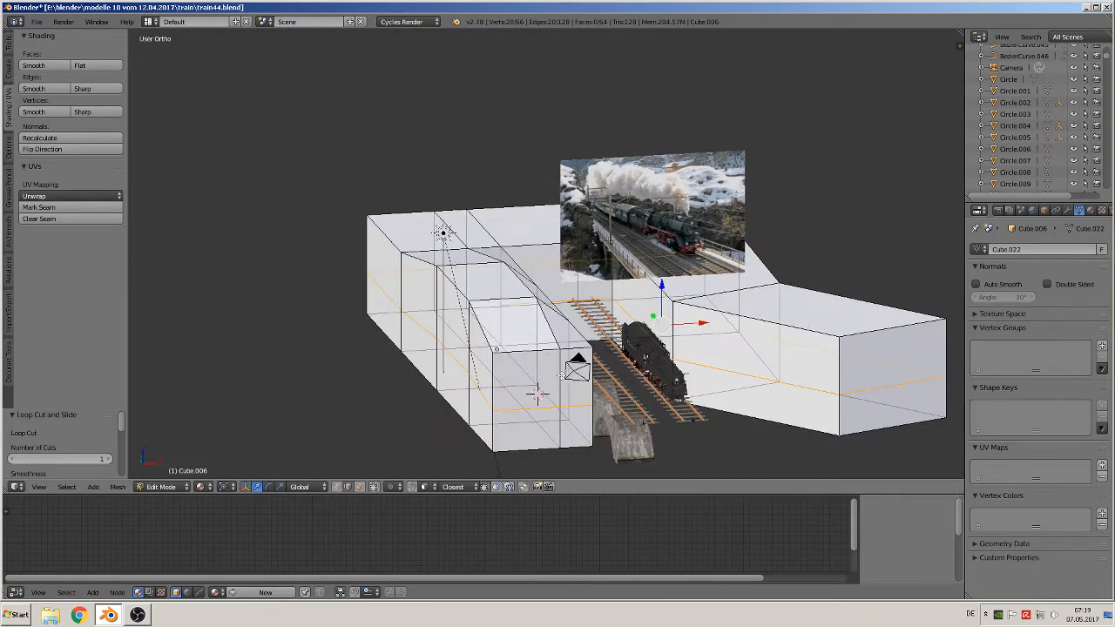
mouse_move(623, 413)
middle_down()
mouse_move(575, 409)
mouse_move(606, 408)
middle_up()
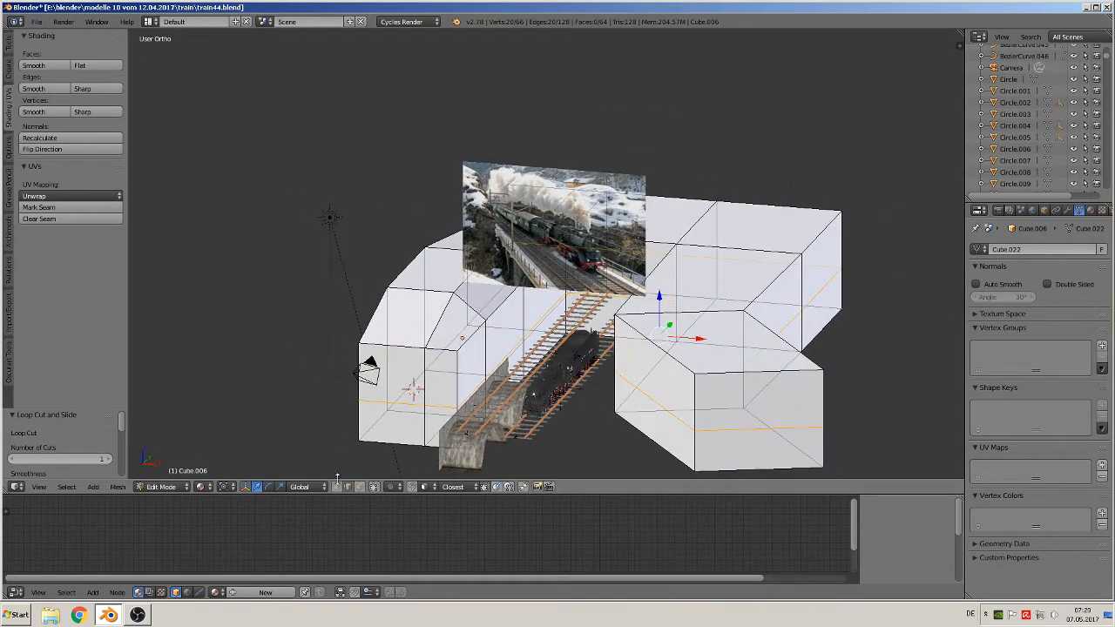
click(373, 486)
middle_drag(453, 447, 479, 433)
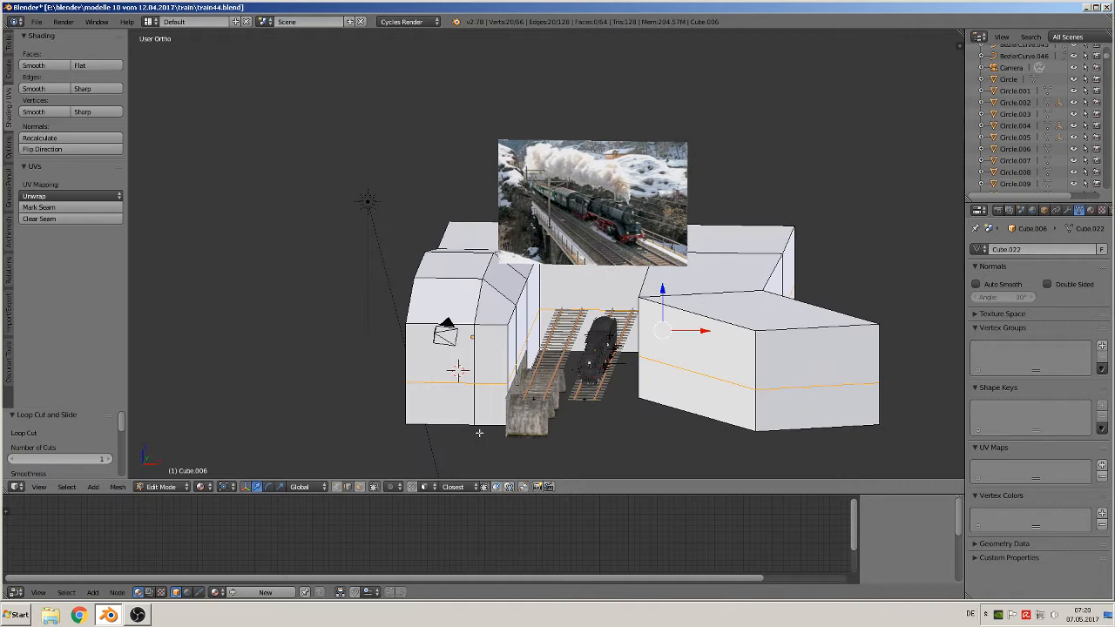
right_click(511, 382)
right_click(507, 402)
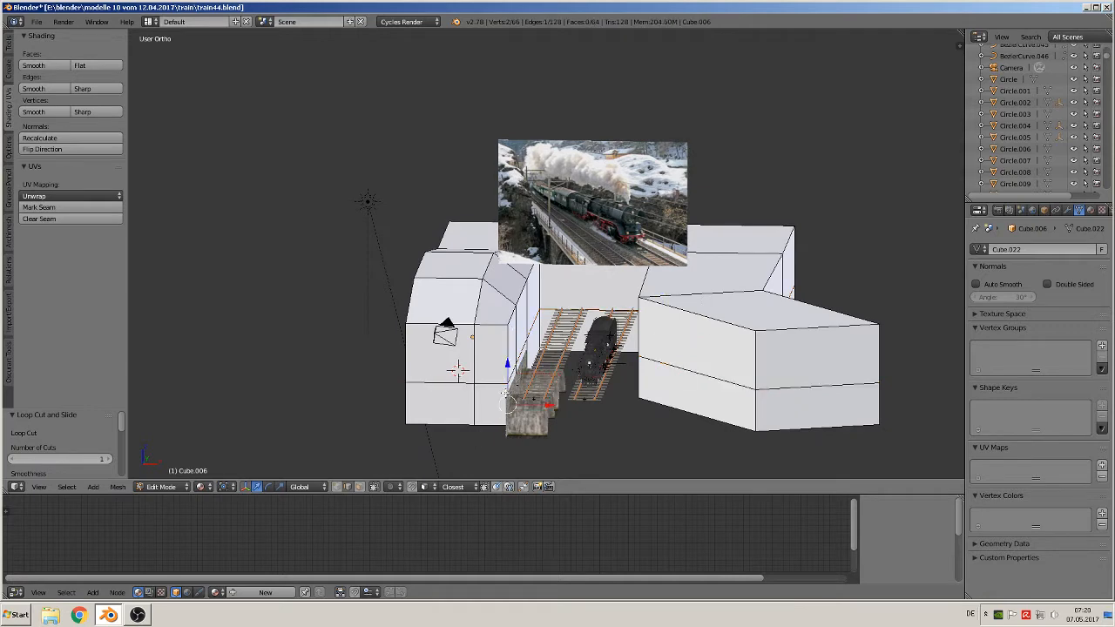
scroll(510, 391, up, 2)
middle_drag(515, 393, 531, 399)
shift+right_click(662, 423)
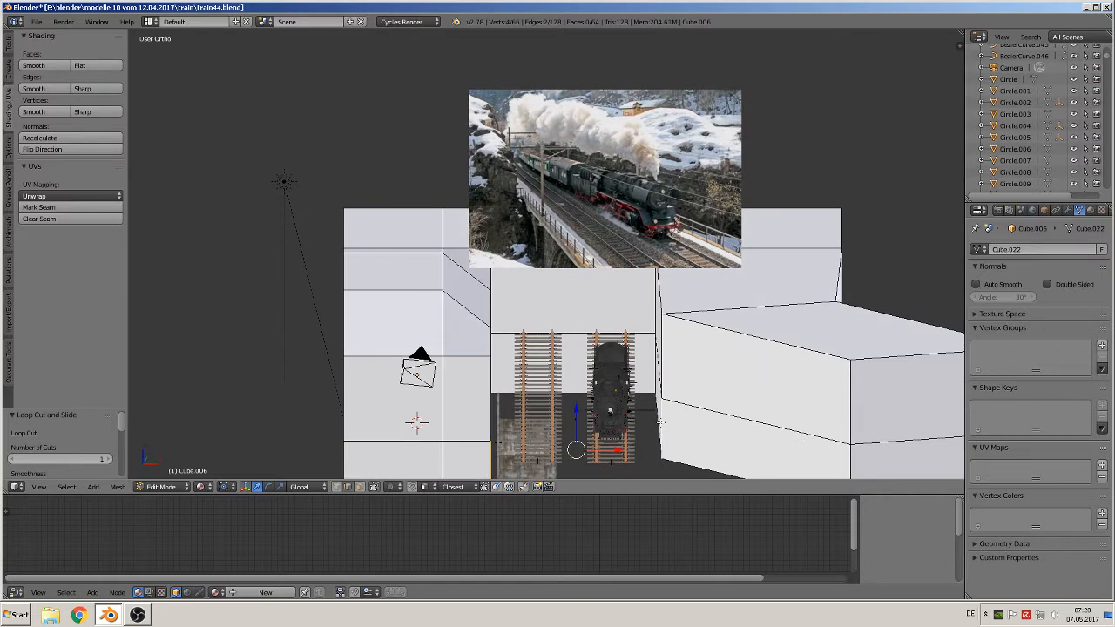
key(f)
- Select the track-level edges surrounding the gap between the blocks and fill them with a ground face under the tracks
middle_drag(660, 423, 662, 448)
scroll(638, 420, down, 3)
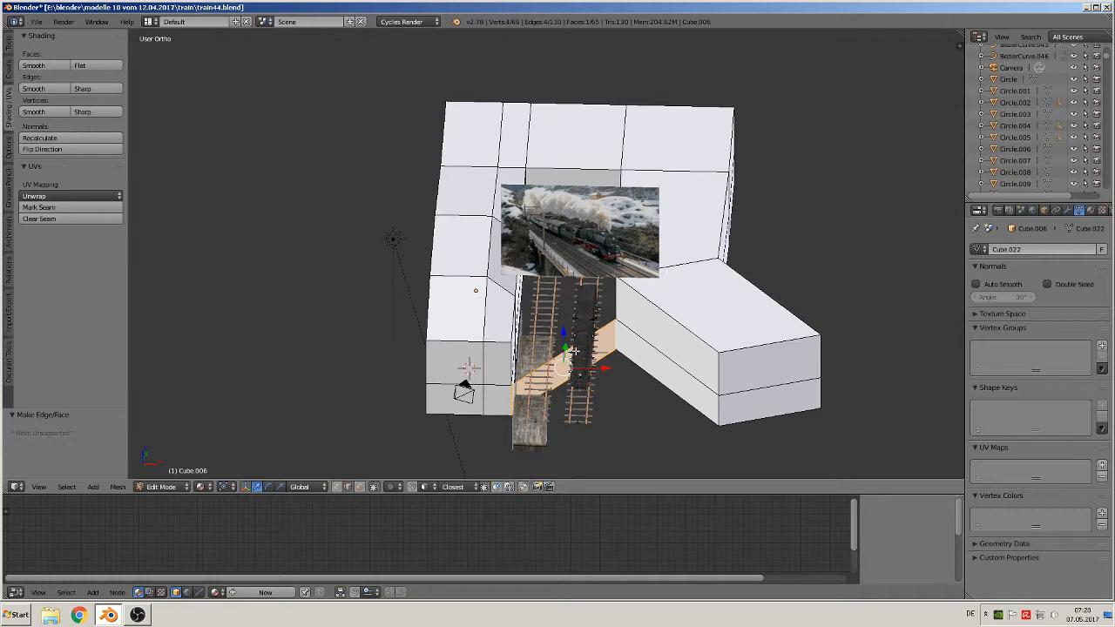
middle_drag(574, 351, 636, 322)
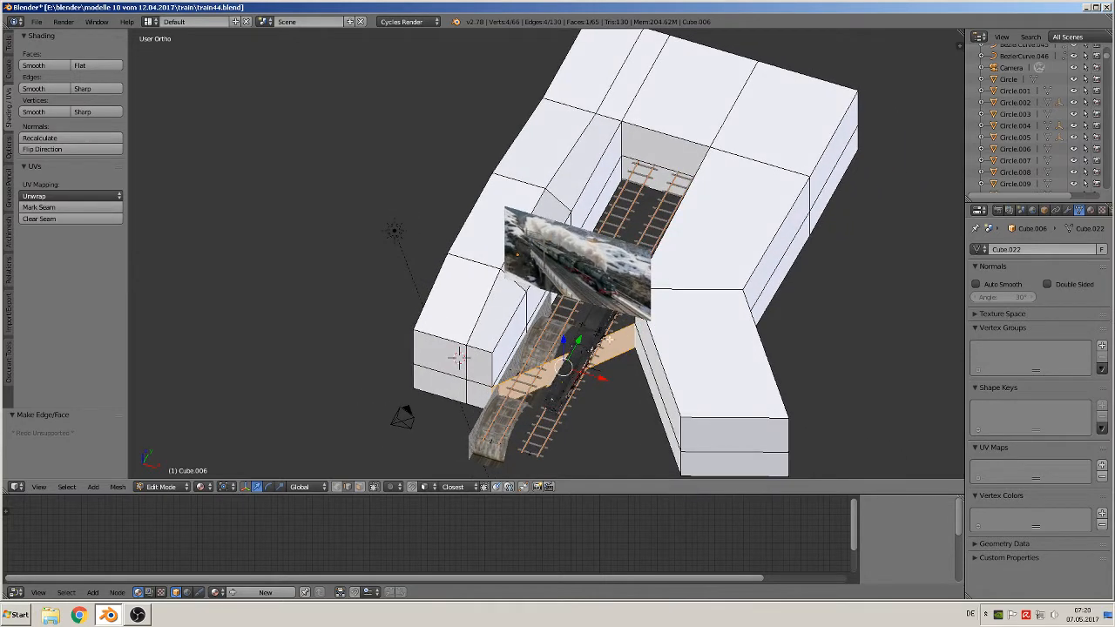
middle_drag(636, 322, 609, 333)
shift+right_click(567, 291)
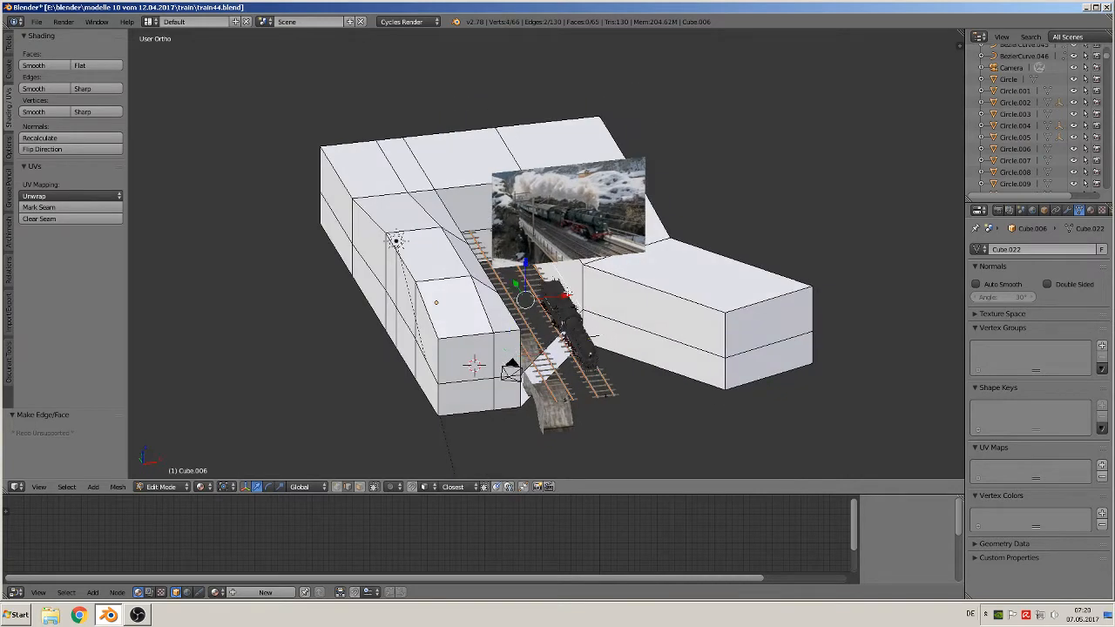
middle_drag(564, 292, 451, 338)
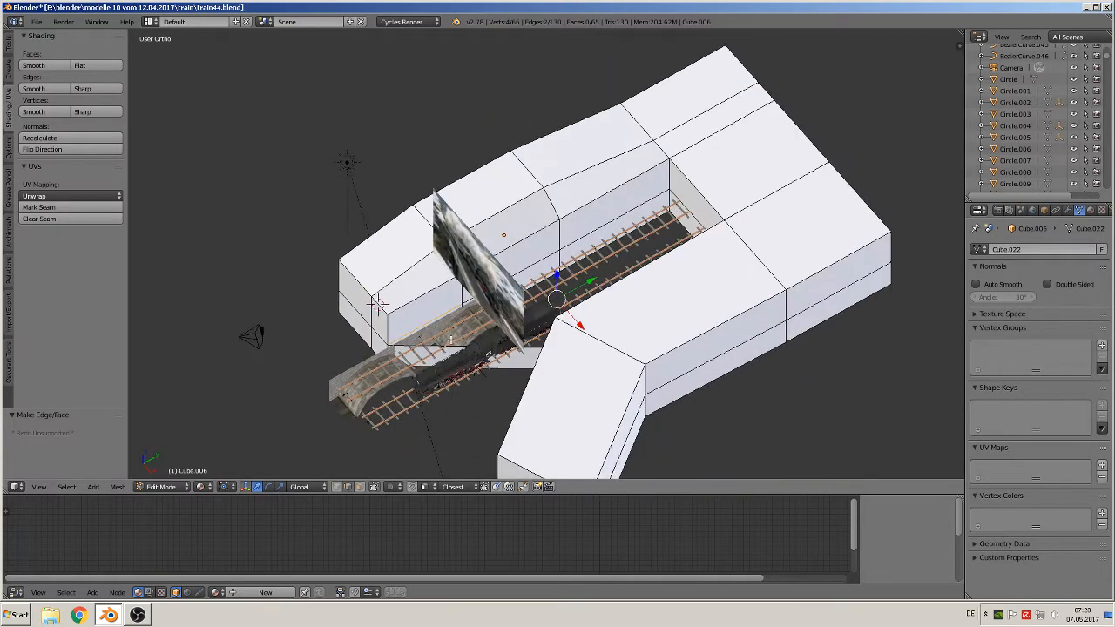
shift+right_click(544, 260)
shift+right_click(664, 213)
shift+right_click(681, 197)
middle_drag(673, 247, 722, 206)
key(f)
key(a)
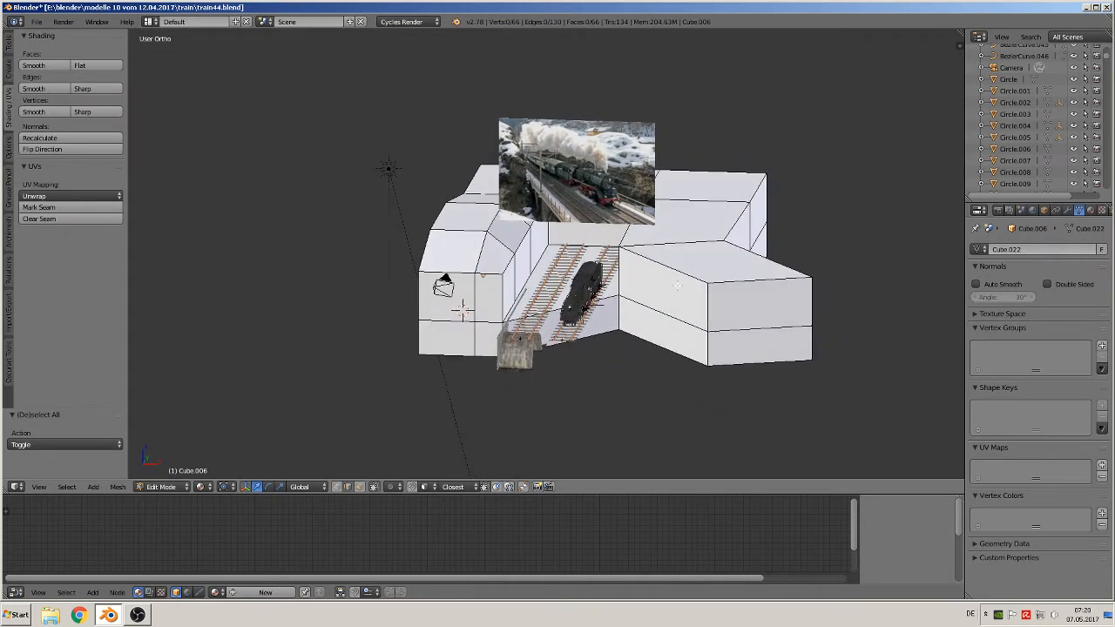
- Turn on the Screencast Keys display and subdivide the entire terrain mesh twice with one cut each
scroll(589, 258, up, 3)
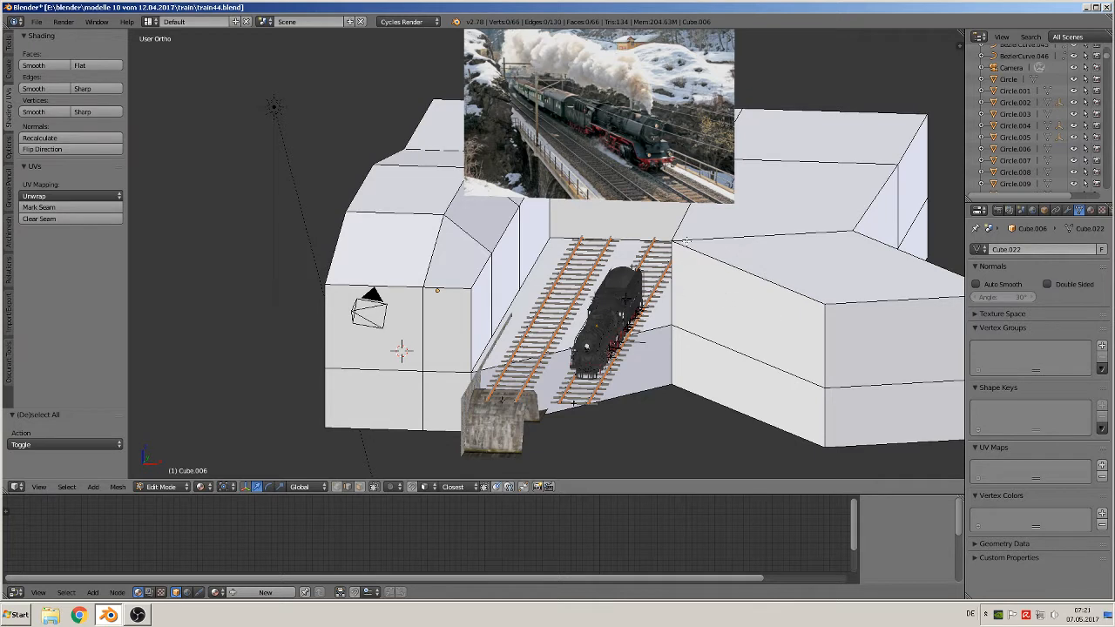
click(8, 43)
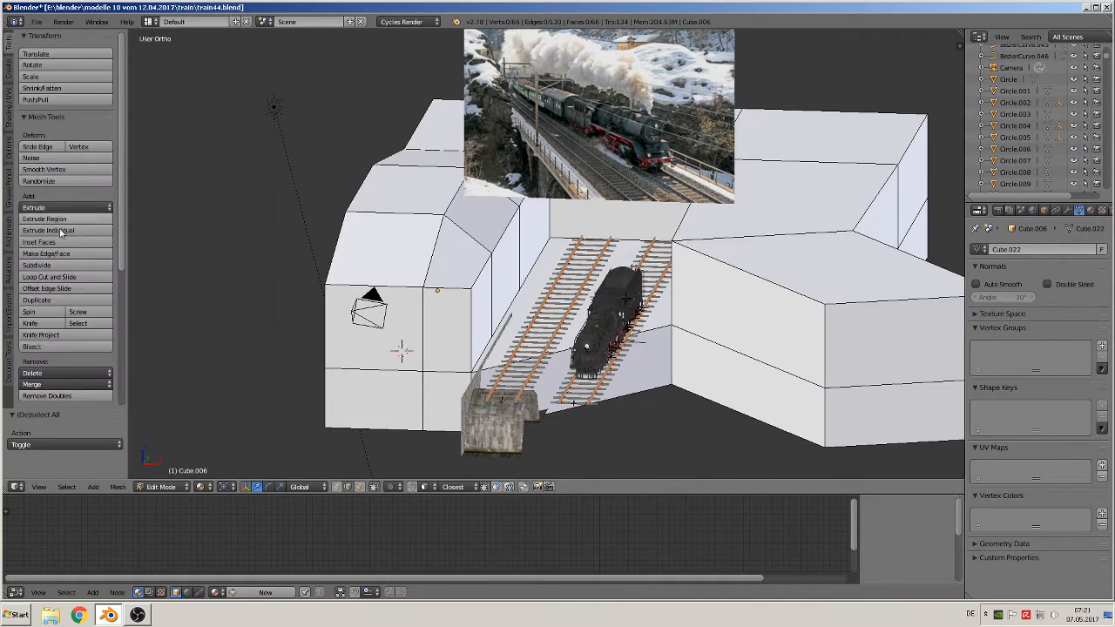
key(a)
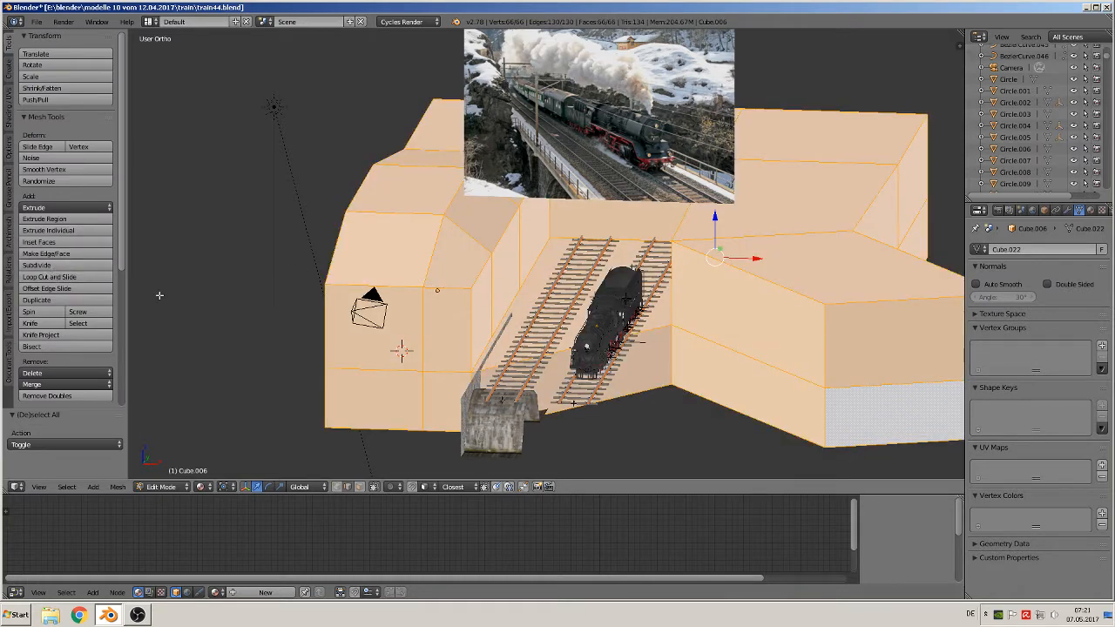
key(n)
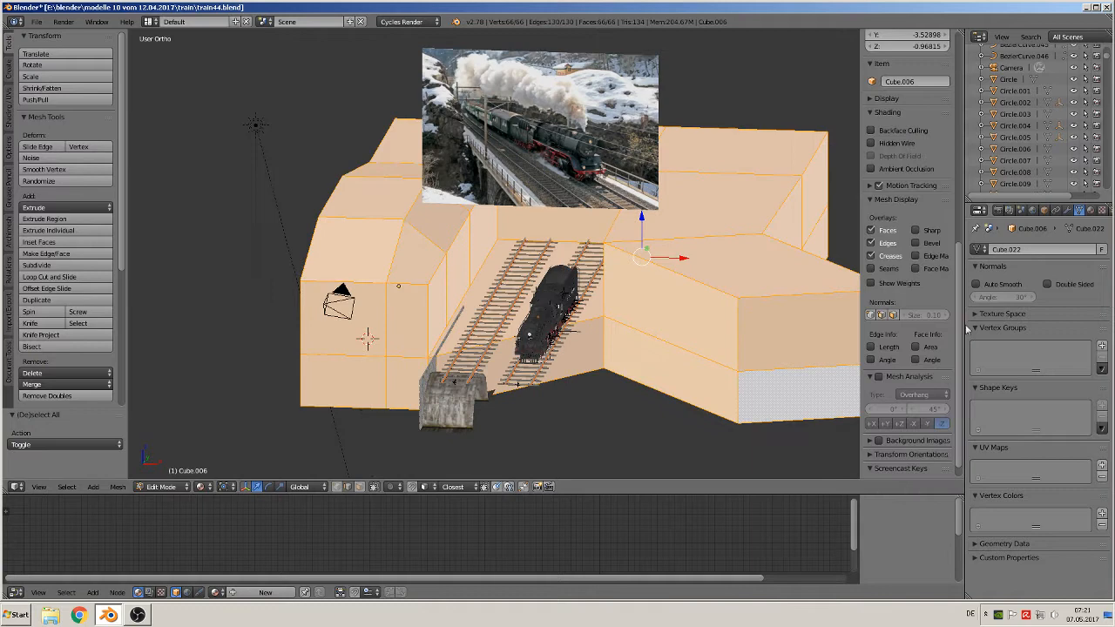
scroll(909, 417, down, 1)
click(893, 470)
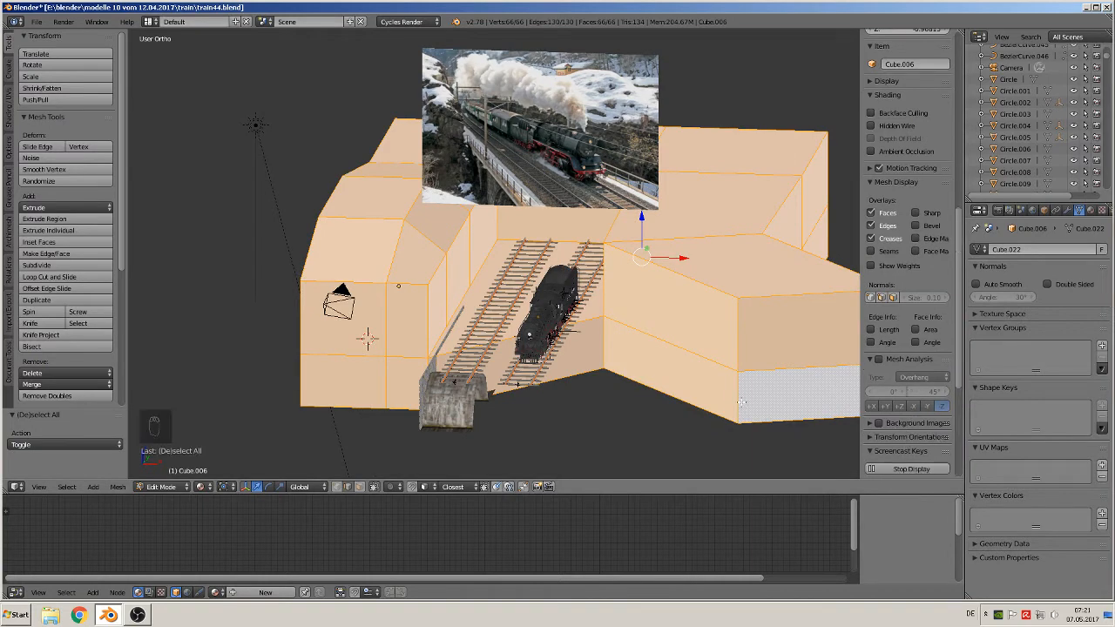
key(n)
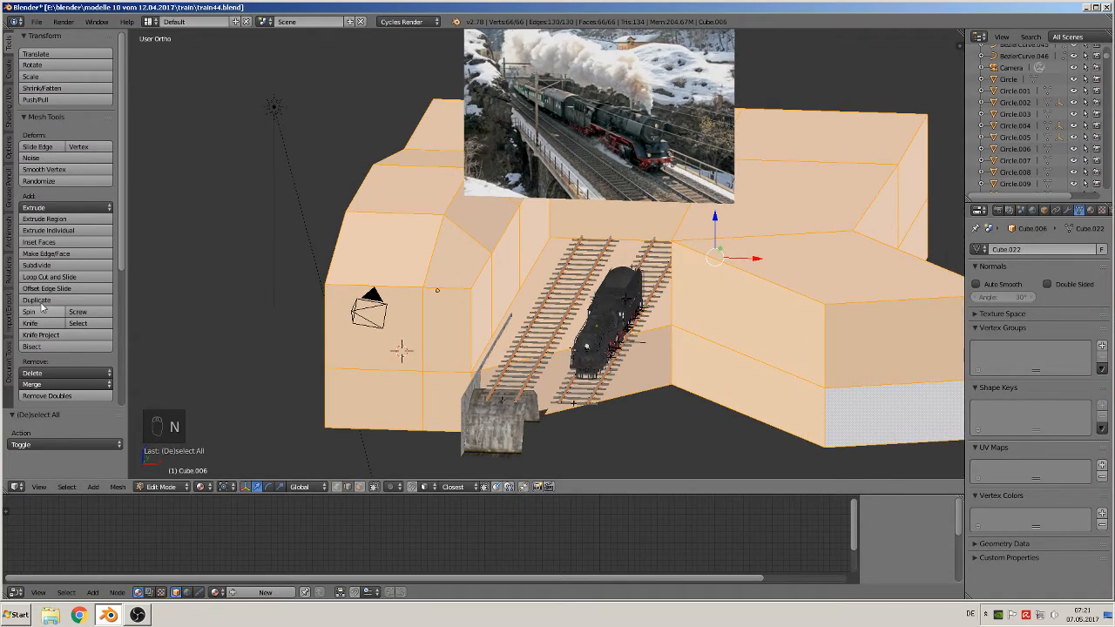
click(45, 264)
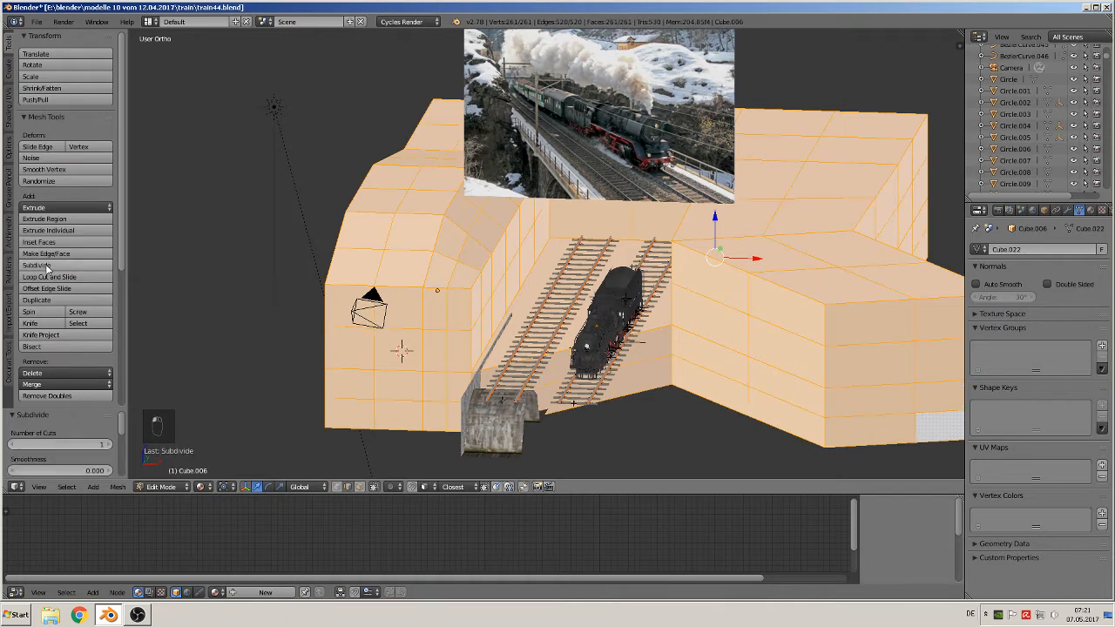
click(45, 264)
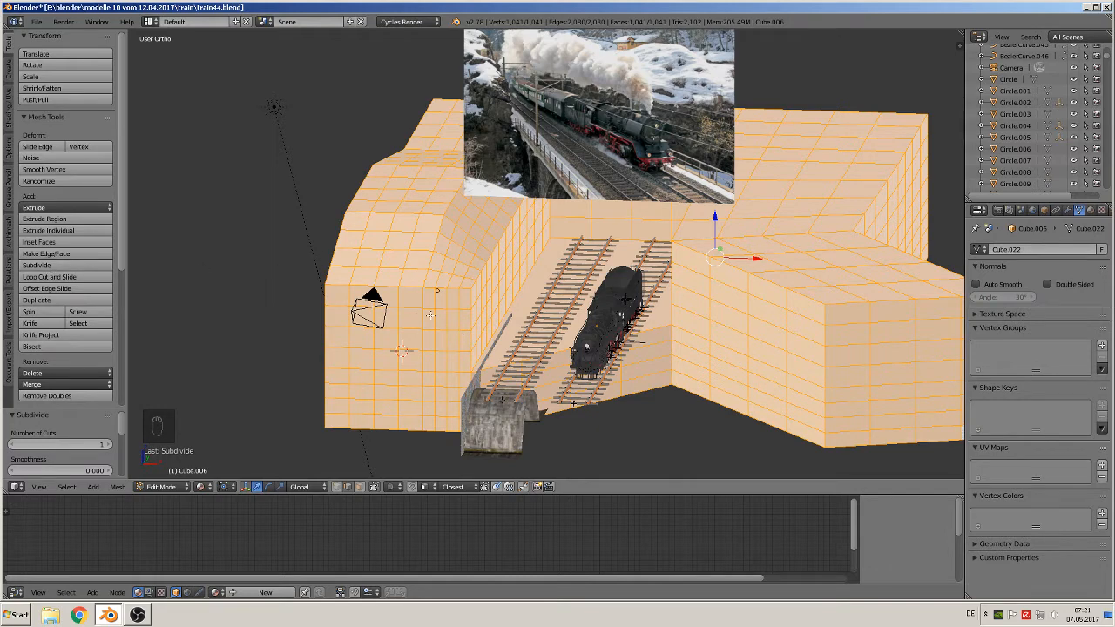
- Set proportional editing to Connected and select the upper track-side corner vertex at the near end of the block beside the camera
scroll(450, 310, up, 1)
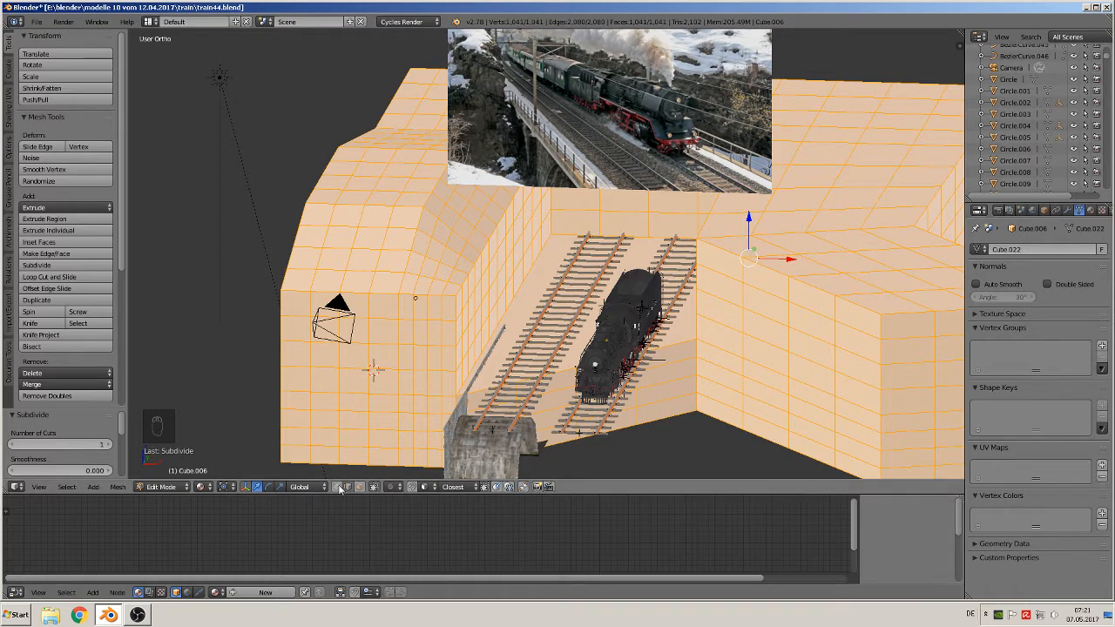
click(391, 488)
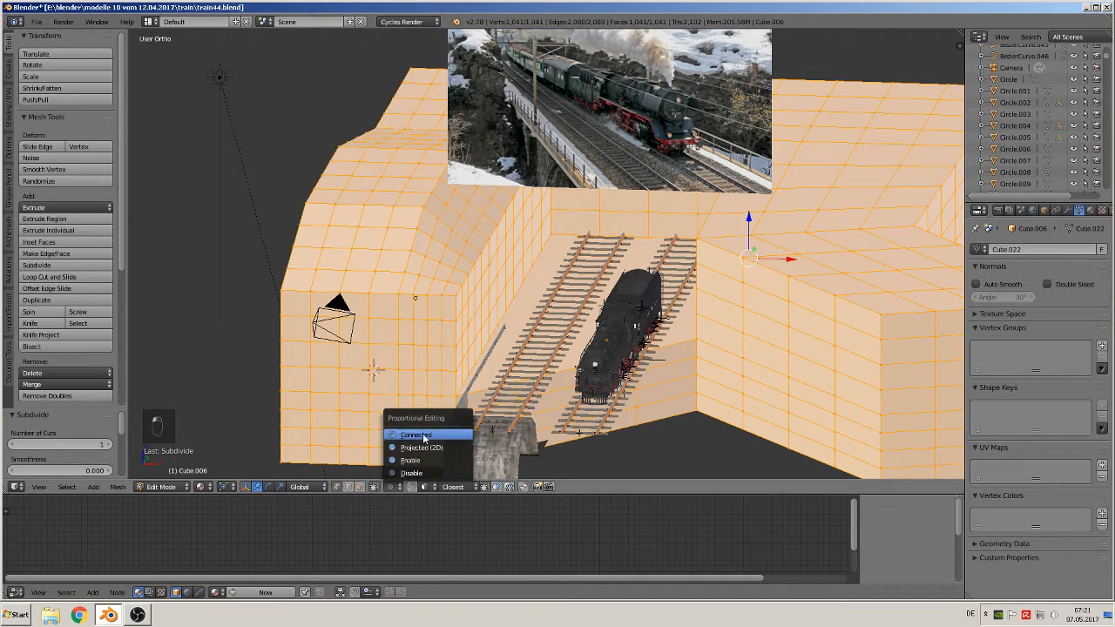
click(421, 436)
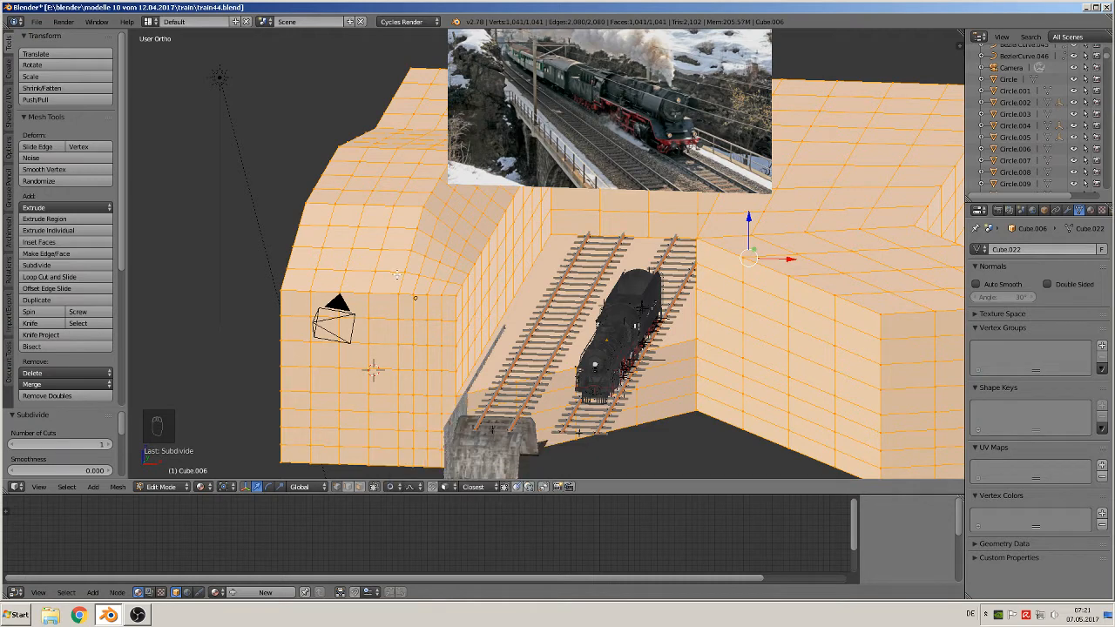
right_click(454, 292)
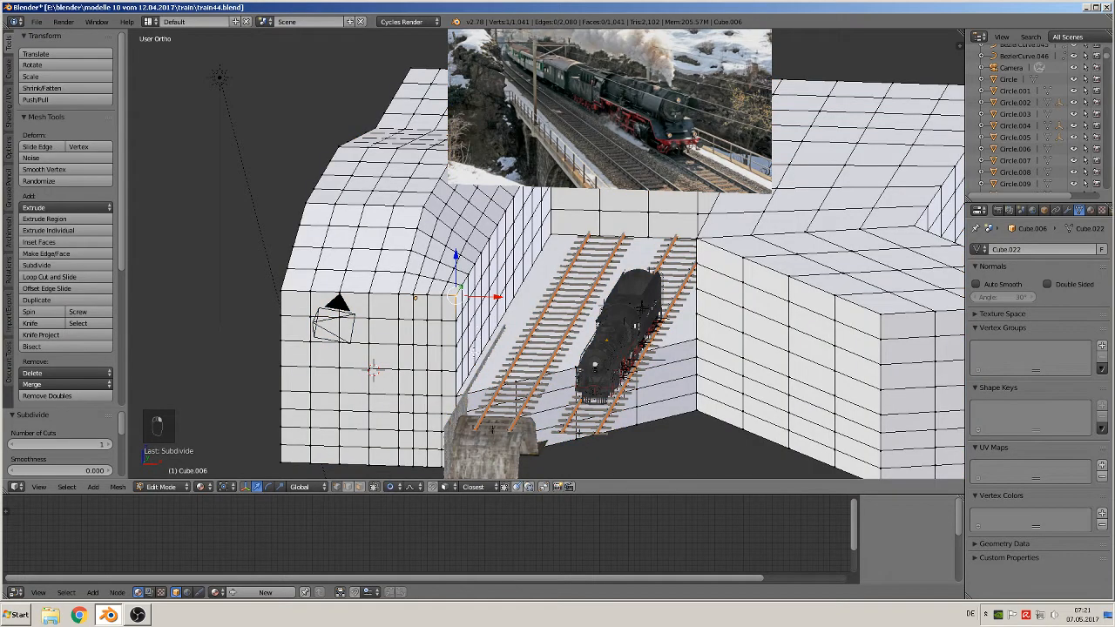
click(390, 486)
middle_drag(523, 360, 508, 336)
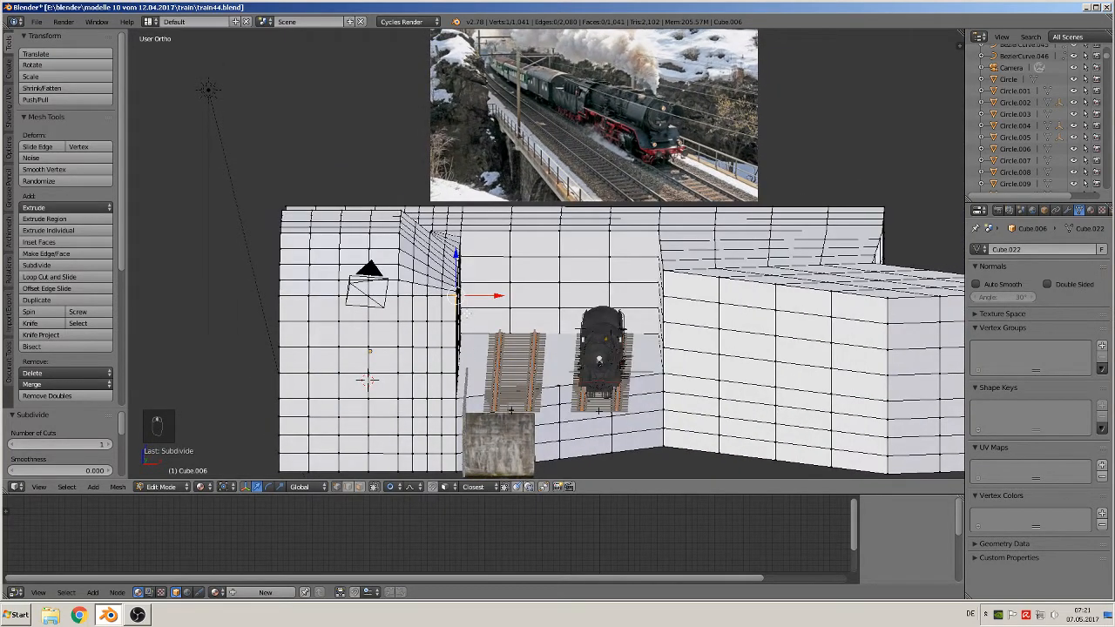
- Move the selected corner vertex by about X -0.79, Y -0.04, Z -0.33 with the proportional falloff enlarged to about 3.8
key(g)
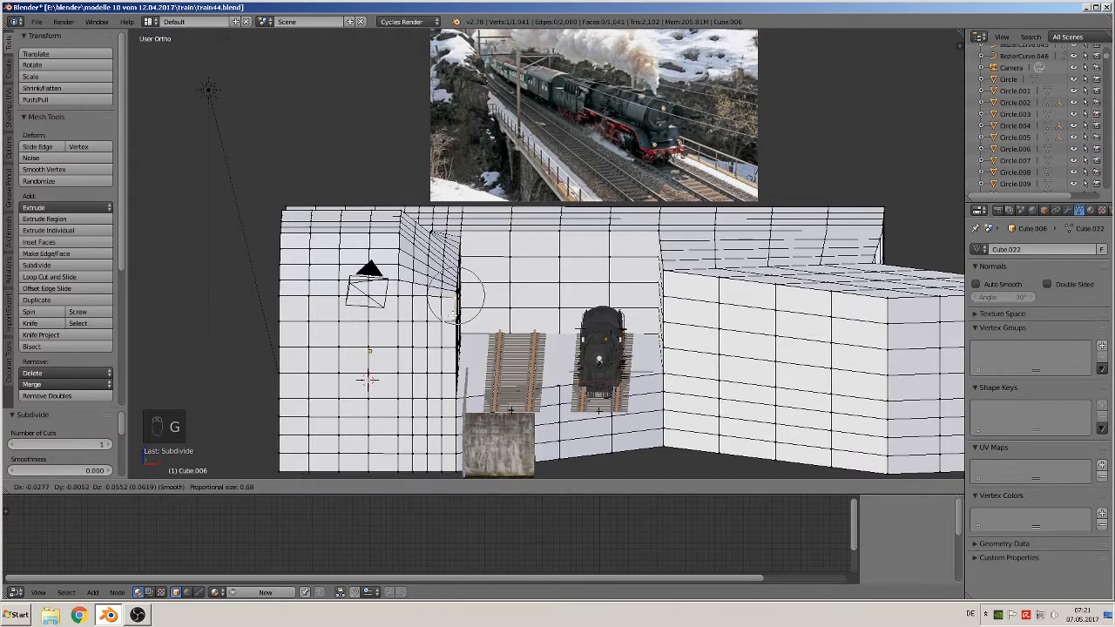
scroll(452, 316, down, 9)
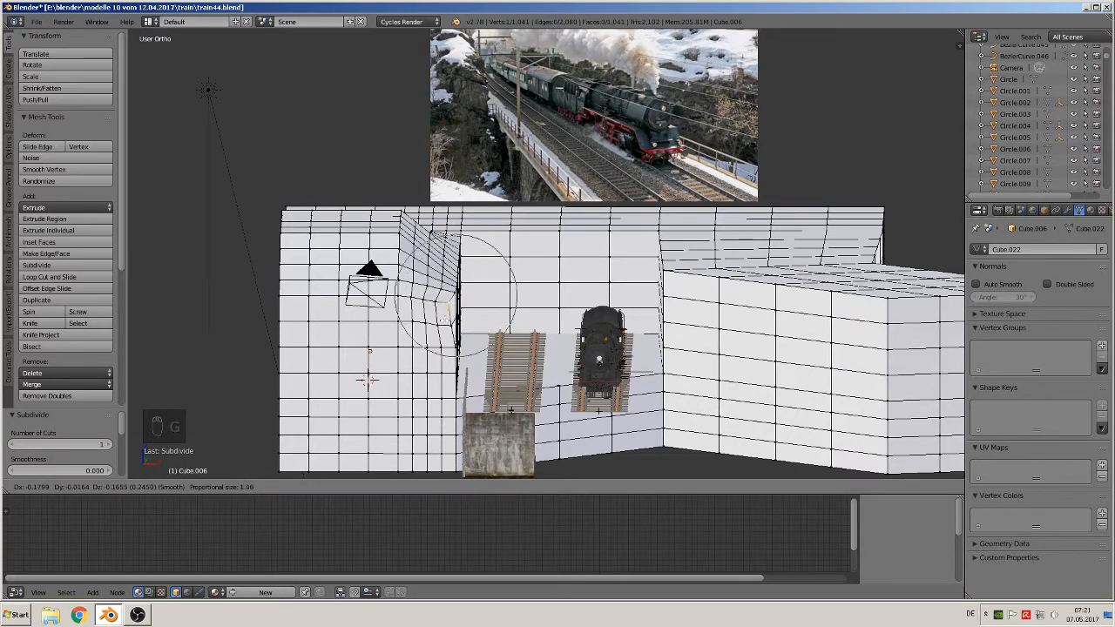
scroll(447, 313, down, 4)
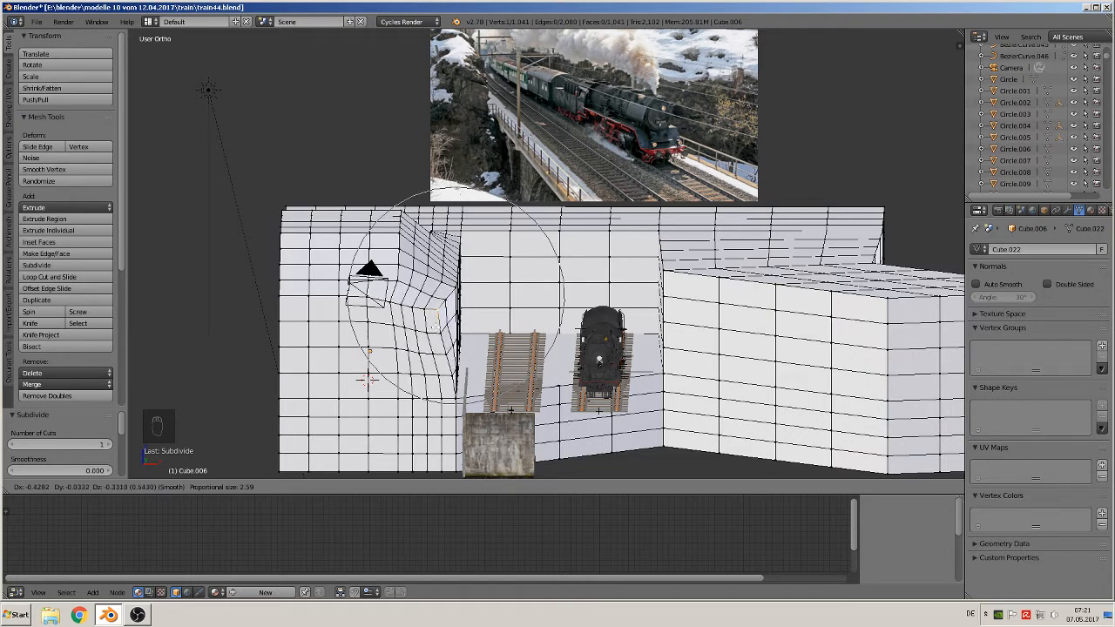
scroll(432, 311, down, 4)
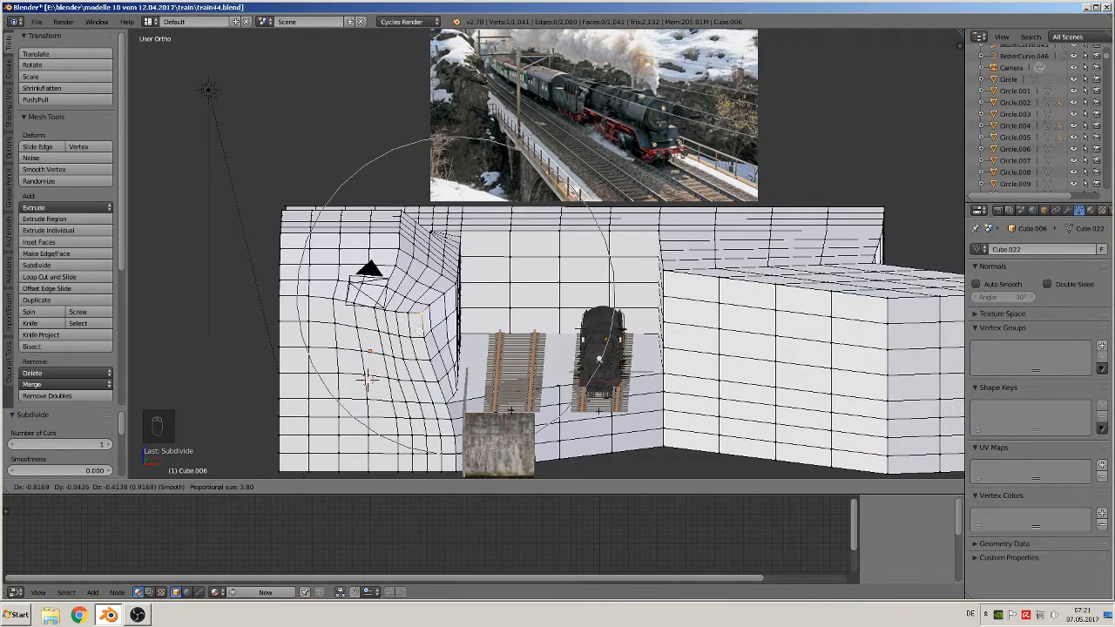
click(421, 319)
right_click(342, 225)
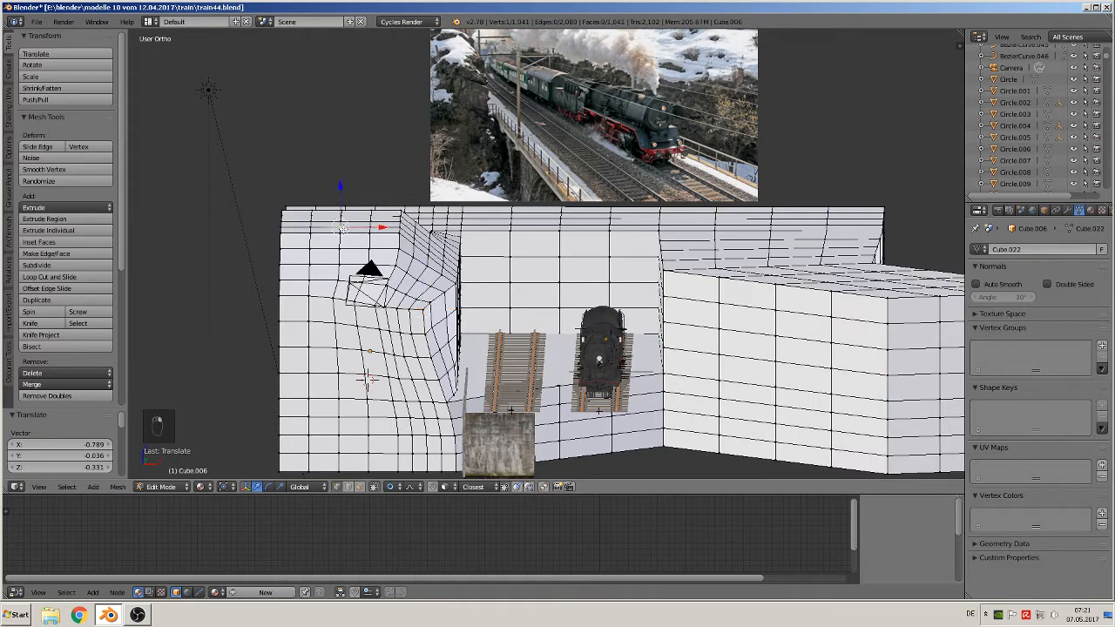
key(g)
scroll(353, 232, up, 5)
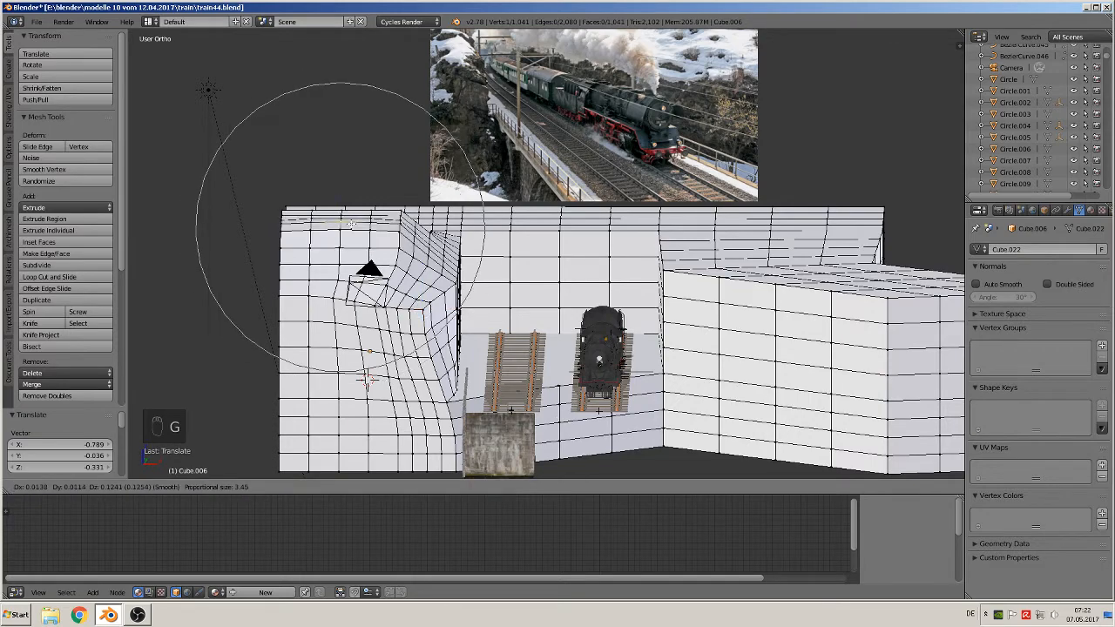
right_click(354, 233)
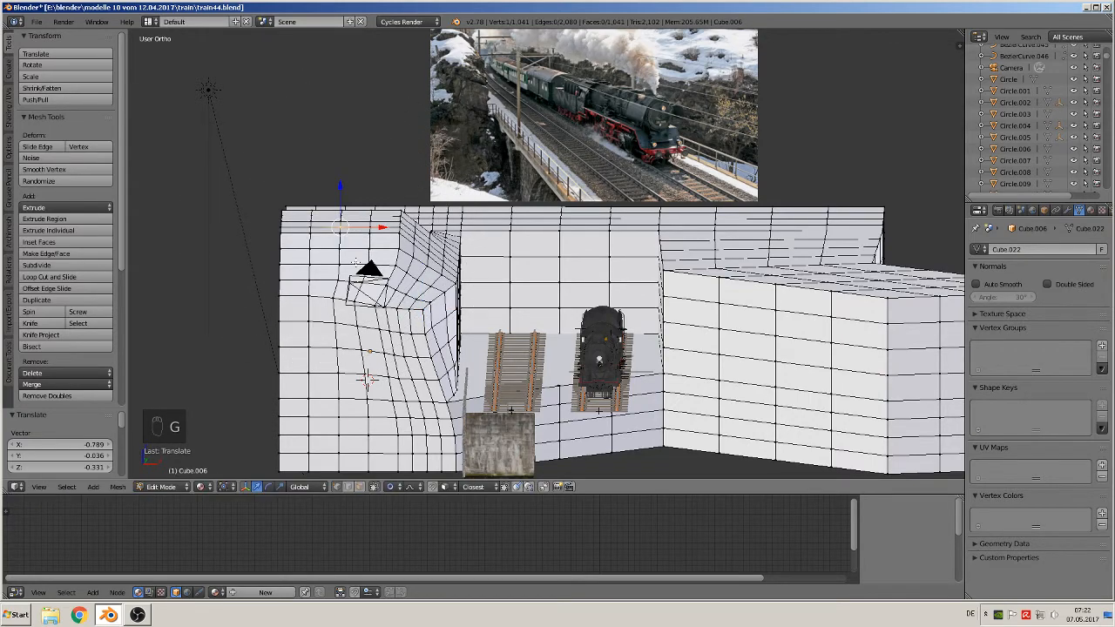
- Raise a ridge vertex on the camera-side block by about X -0.13, Y -0.48, Z 0.55 using a proportional size of 3.45
middle_drag(353, 233, 392, 212)
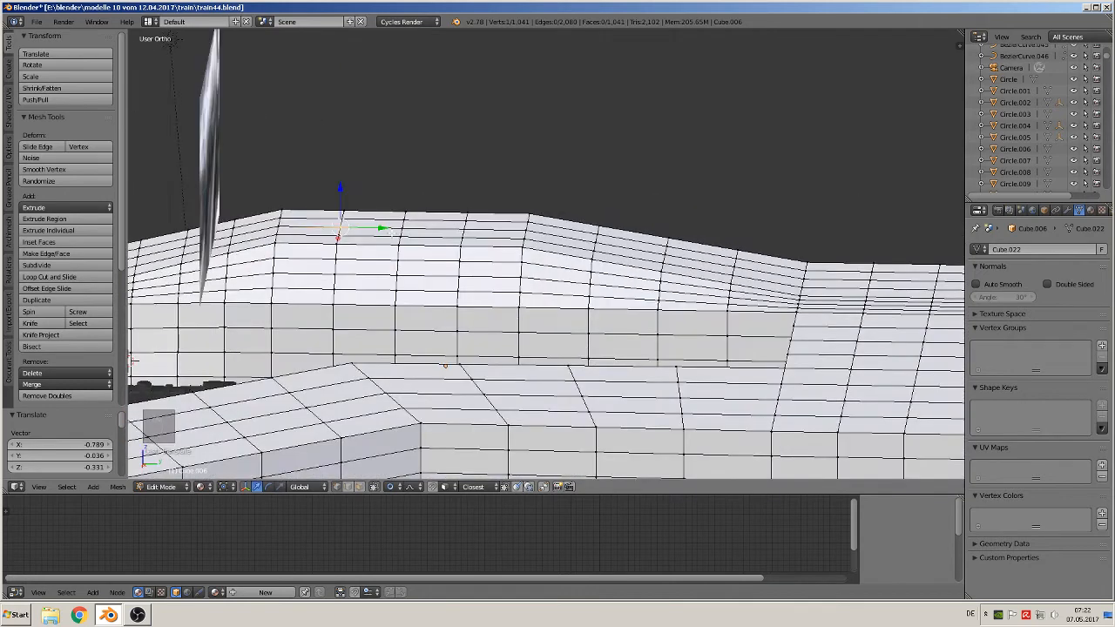
right_click(398, 236)
key(g)
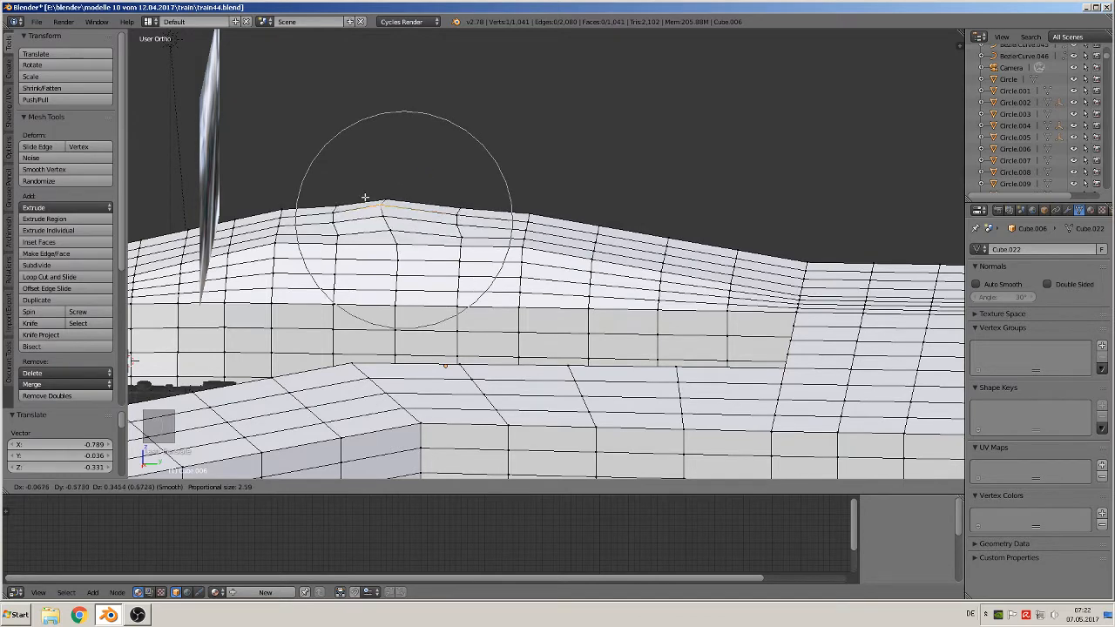
scroll(391, 217, down, 5)
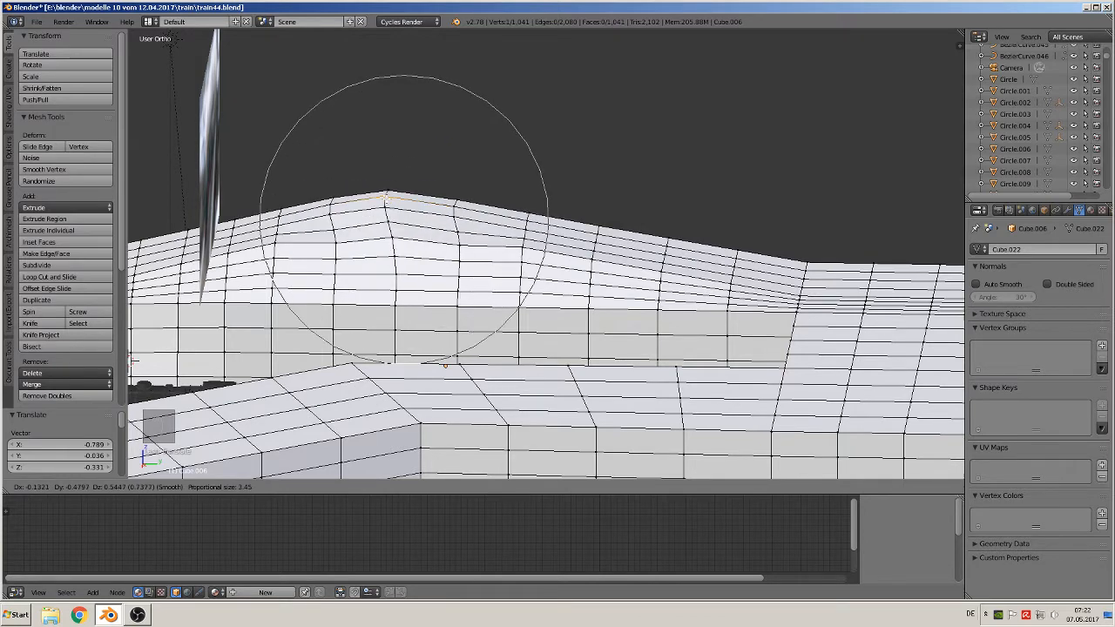
click(404, 216)
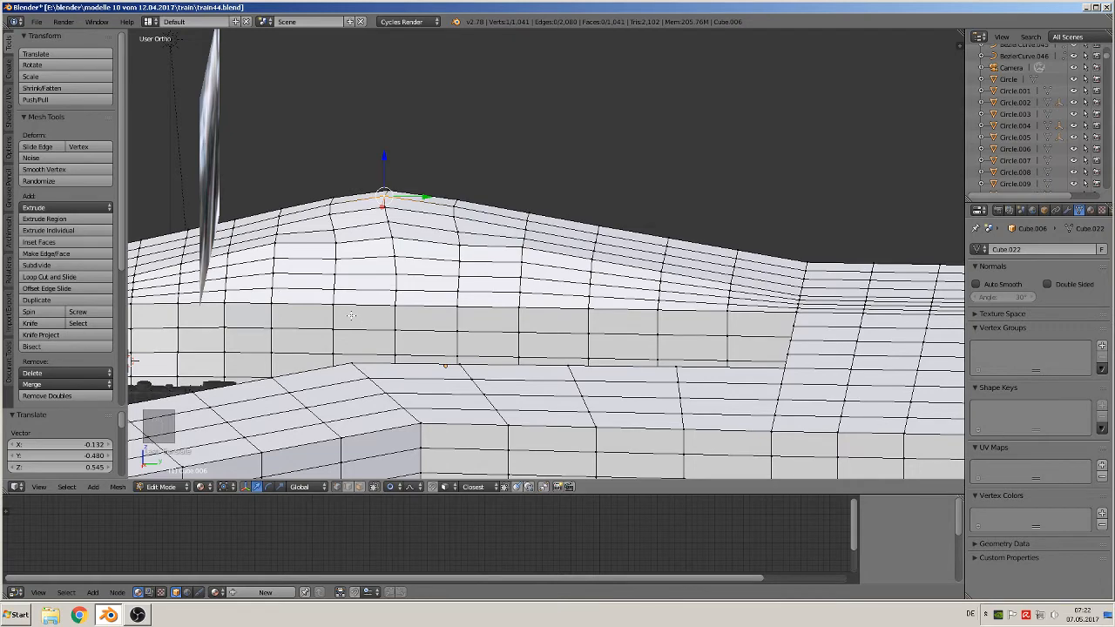
- Lower a vertex on the near end's upper edge by about X 0.10, Y -0.06, Z -0.37 with proportional size reduced to 1.61
middle_drag(368, 324, 409, 333)
scroll(409, 334, down, 1)
scroll(399, 339, up, 2)
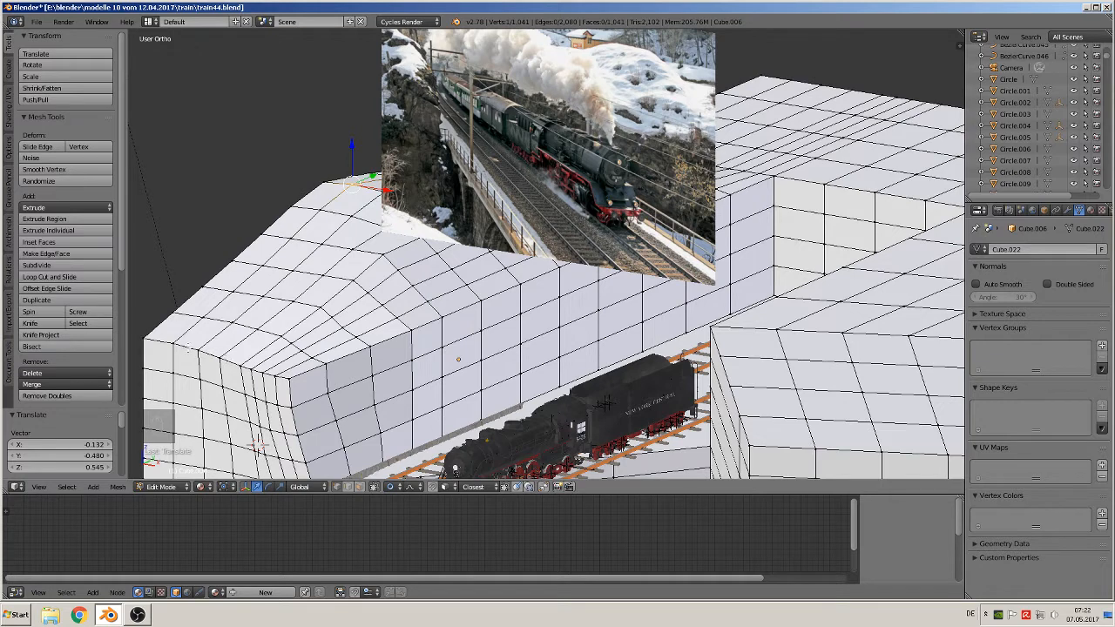
right_click(200, 349)
key(g)
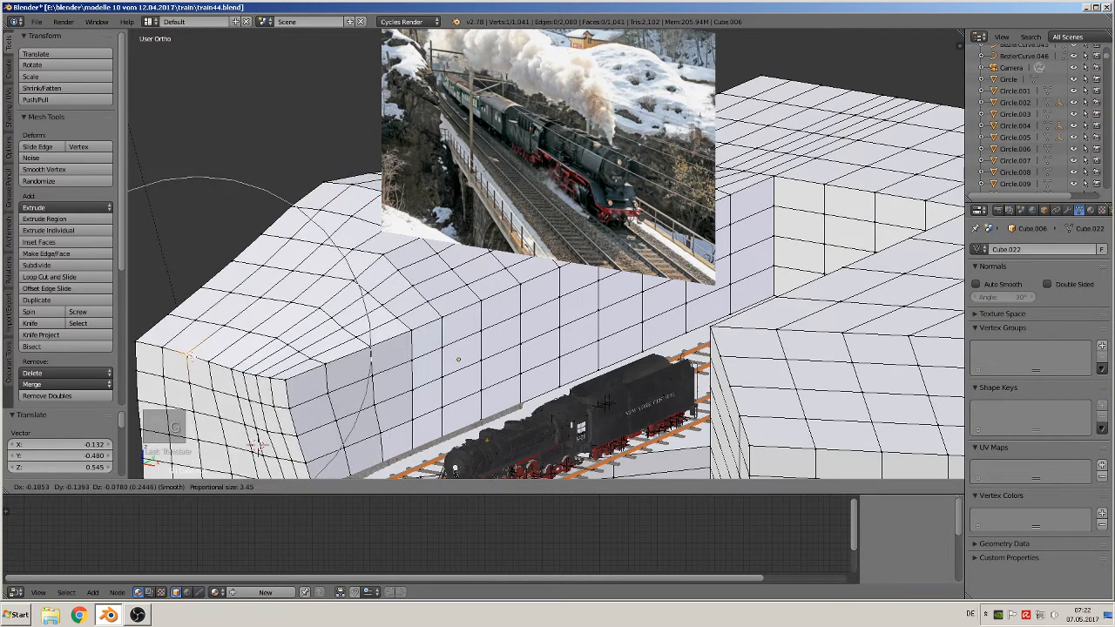
scroll(200, 353, up, 8)
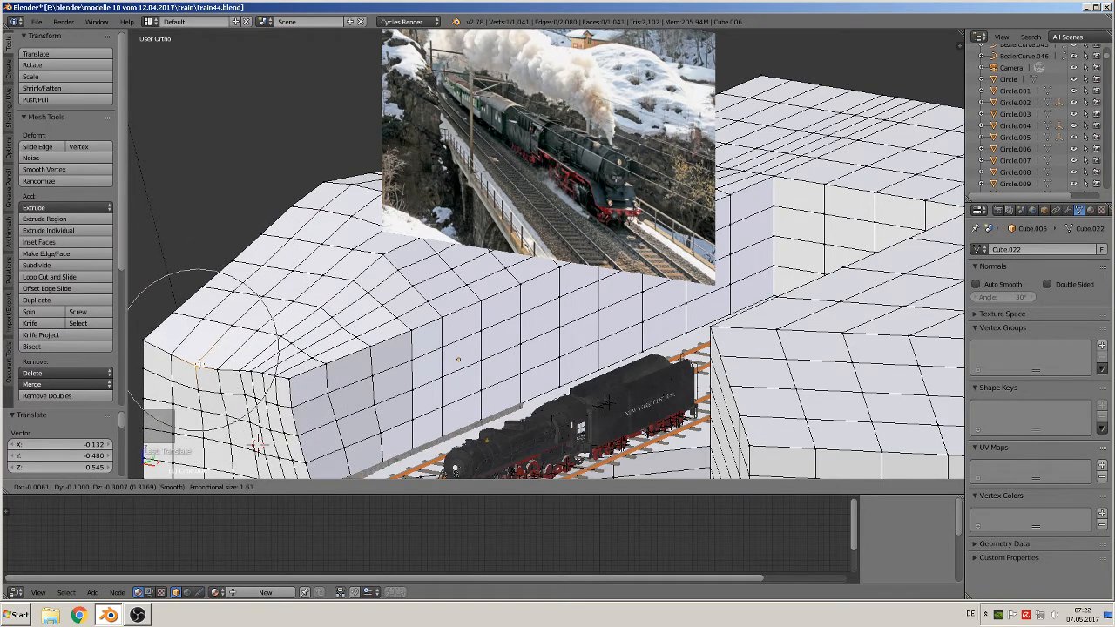
click(201, 370)
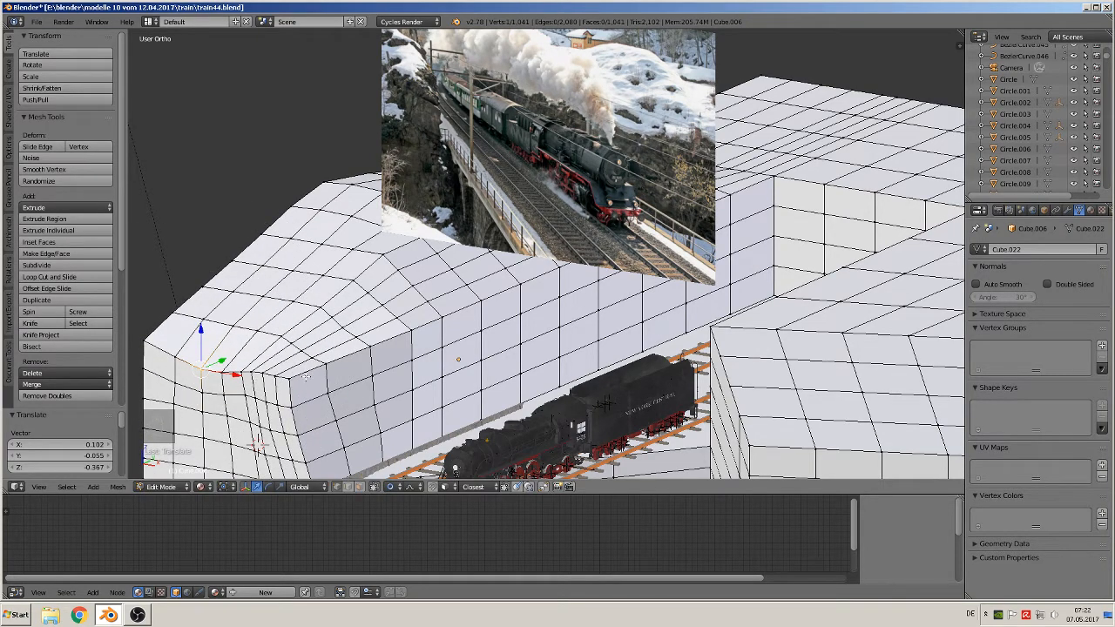
- Push the lower track-side vertex of the near end inward by about X -0.43, Y -0.02, Z -0.25
middle_drag(305, 376, 320, 427)
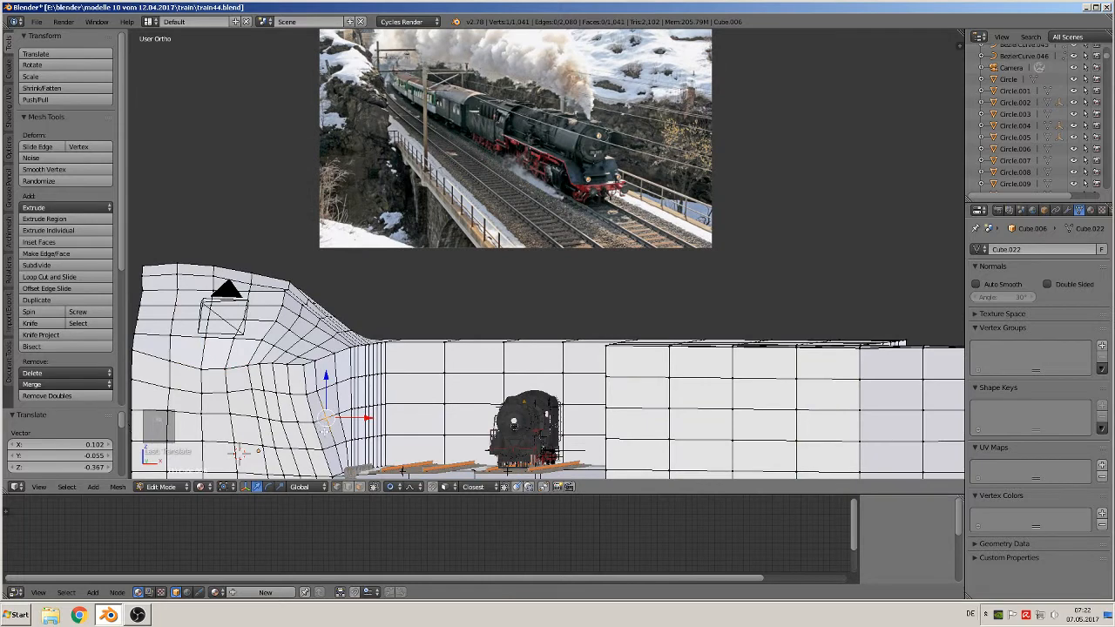
right_click(323, 450)
key(g)
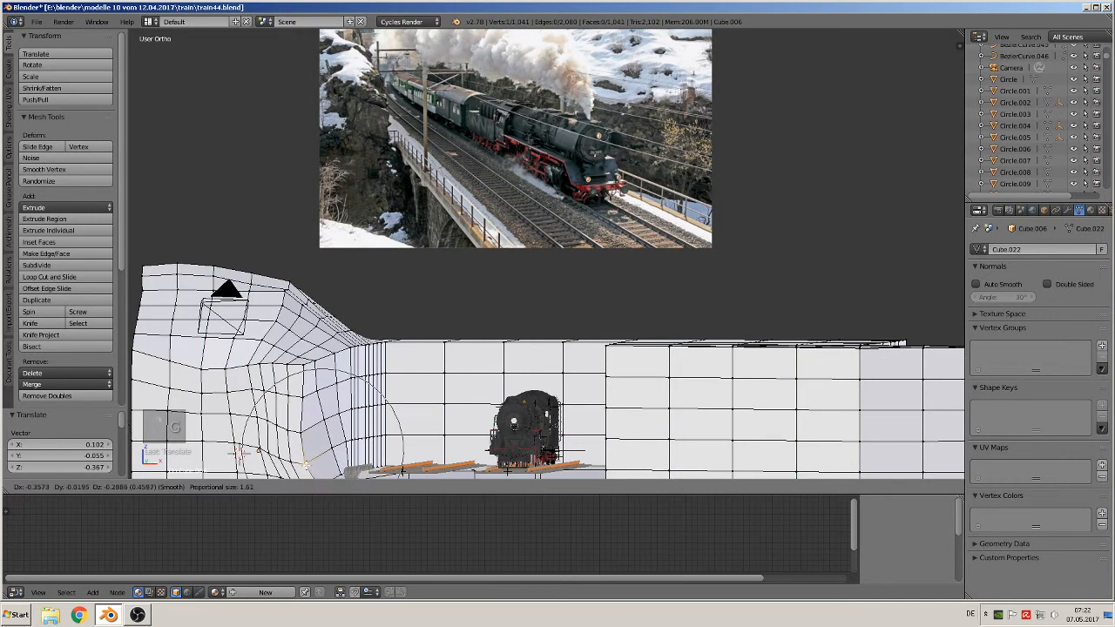
click(298, 468)
- Pull a lower middle vertex of the near end face outward by about X -0.15, Y -0.20, Z -0.08
shift+middle_drag(406, 363, 544, 221)
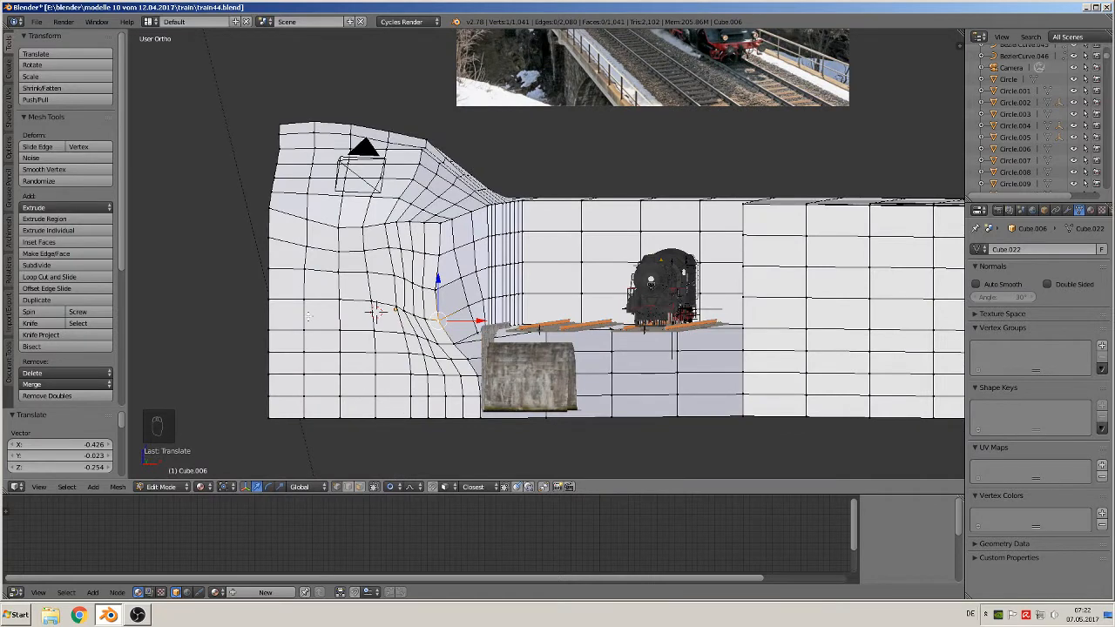
middle_drag(335, 330, 267, 377)
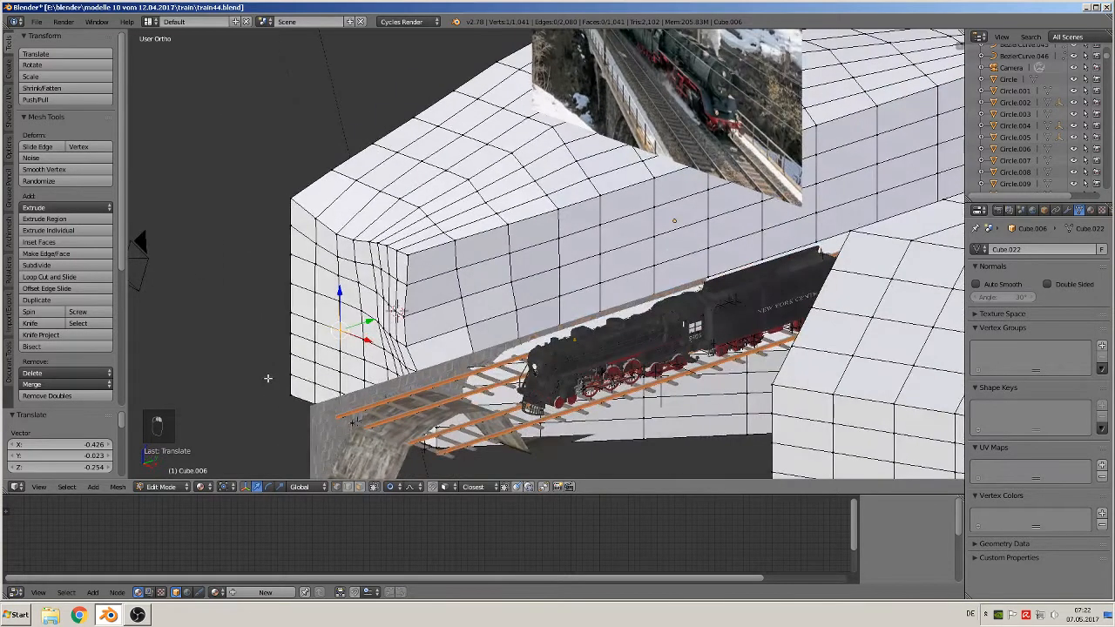
key(g)
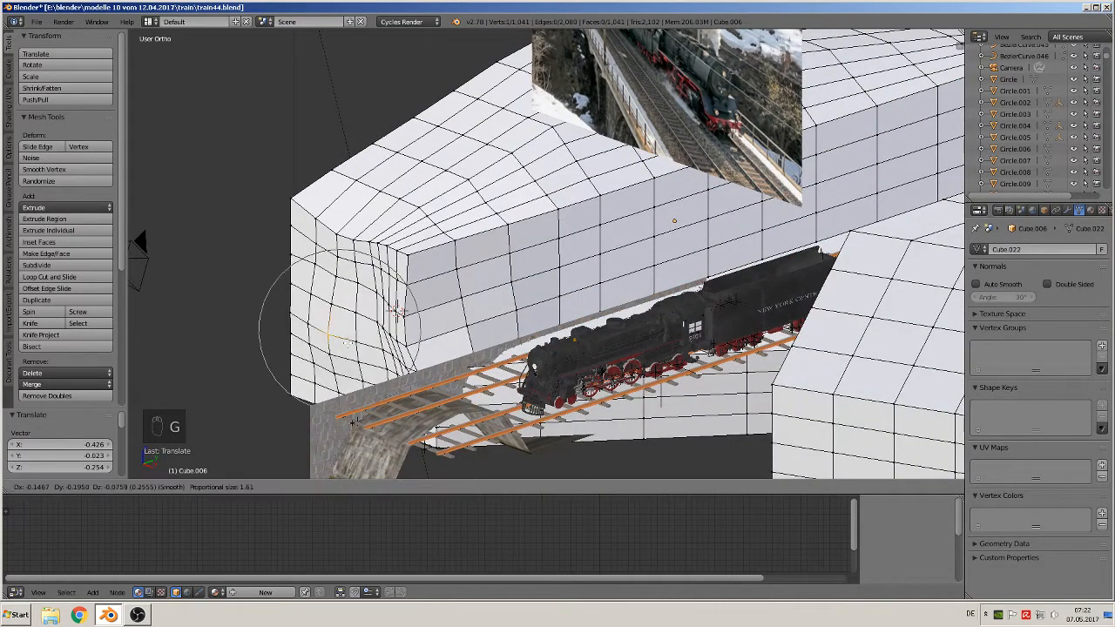
click(396, 311)
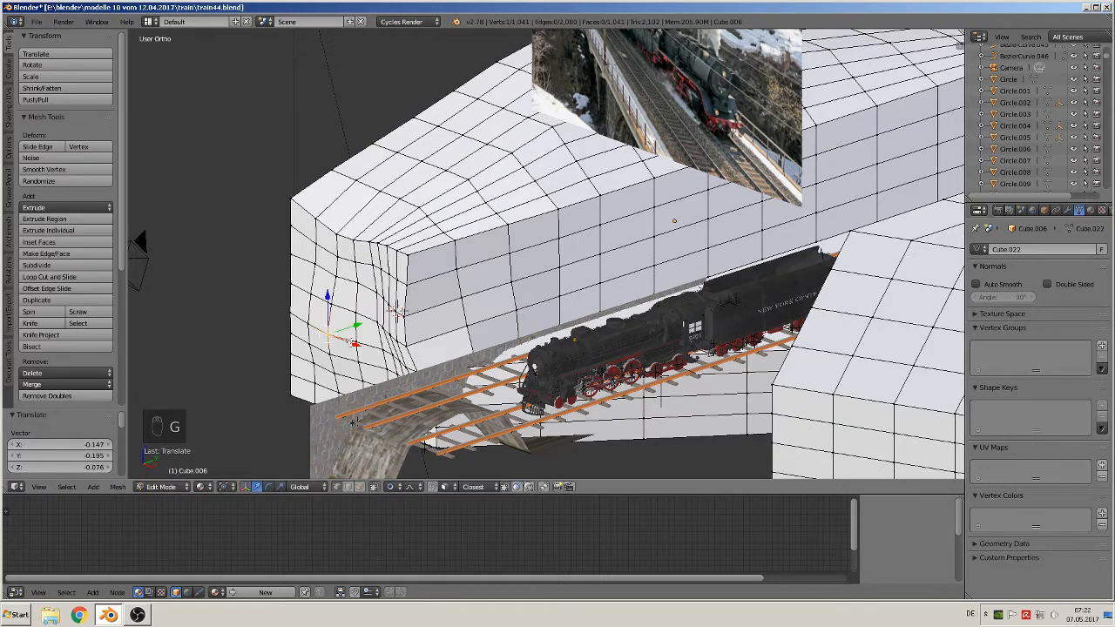
- Reshape the near end's outer vertical edge, shifting its middle vertex slightly and its top corner by about X 0.29, Y 0.22, Z -0.17
right_click(289, 283)
key(g)
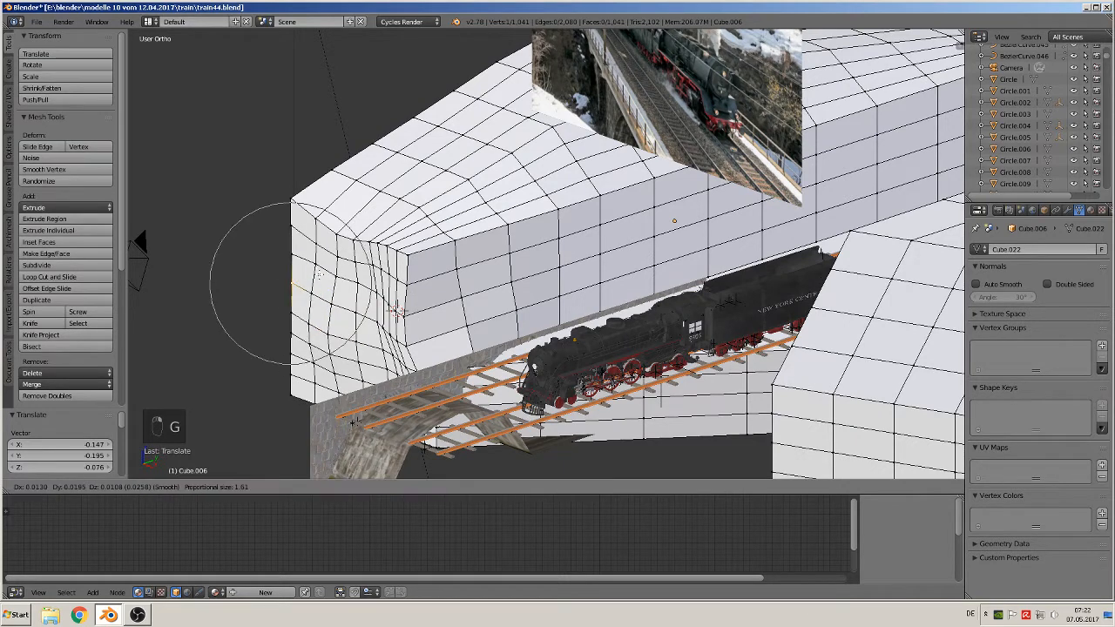
click(295, 277)
right_click(289, 355)
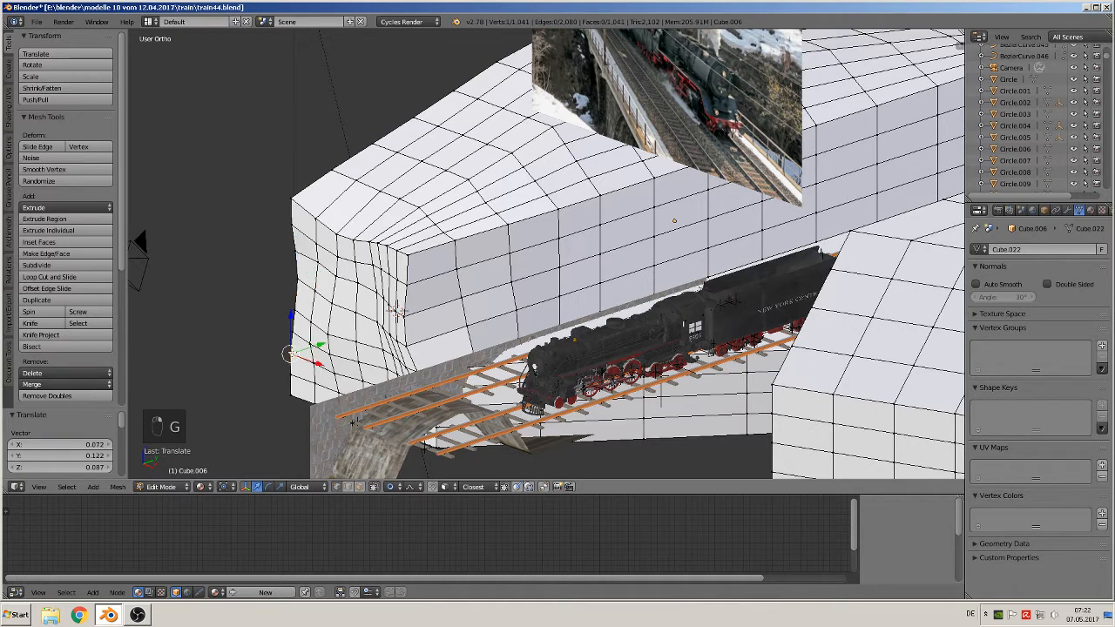
right_click(304, 198)
key(g)
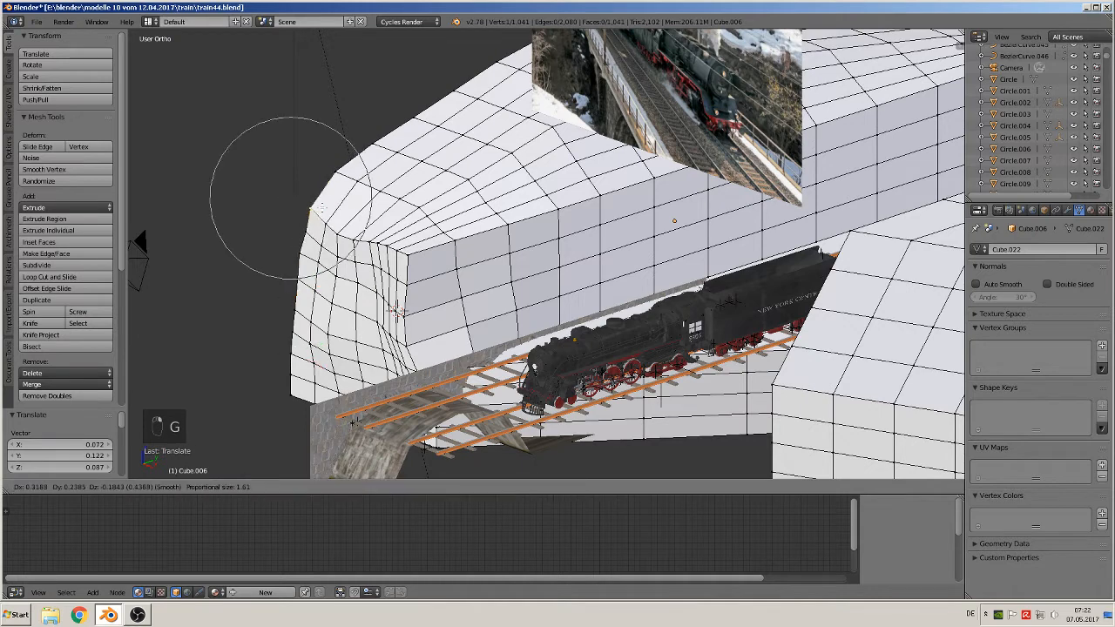
click(305, 209)
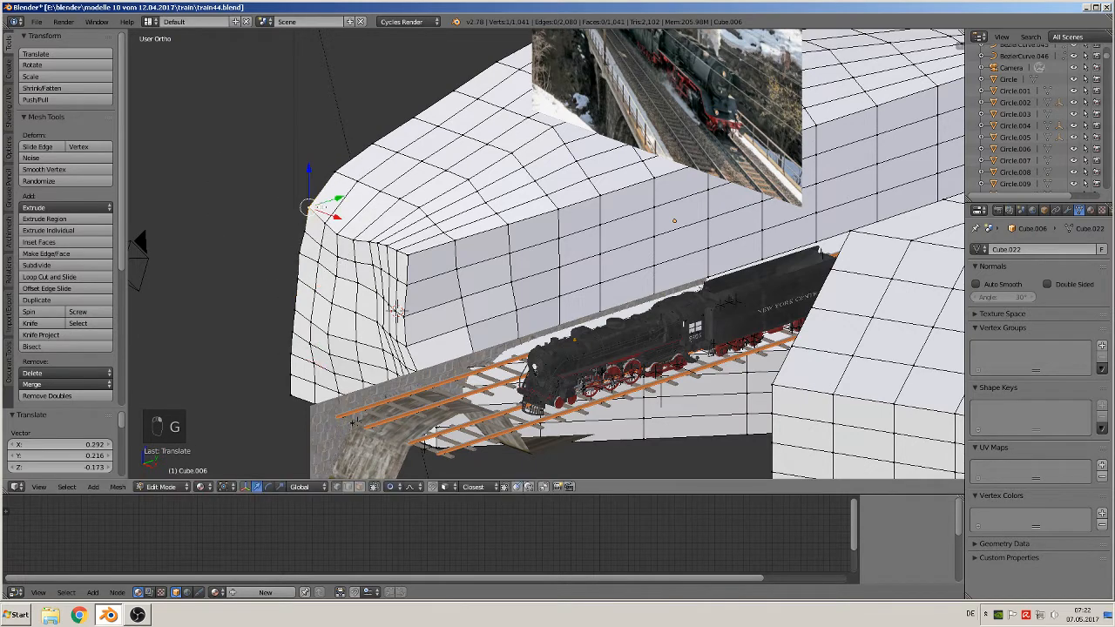
- Lower an outer edge vertex of the block's top by about 0.26 in Z and raise a neighbouring top-surface vertex by about 0.18
right_click(414, 116)
key(g)
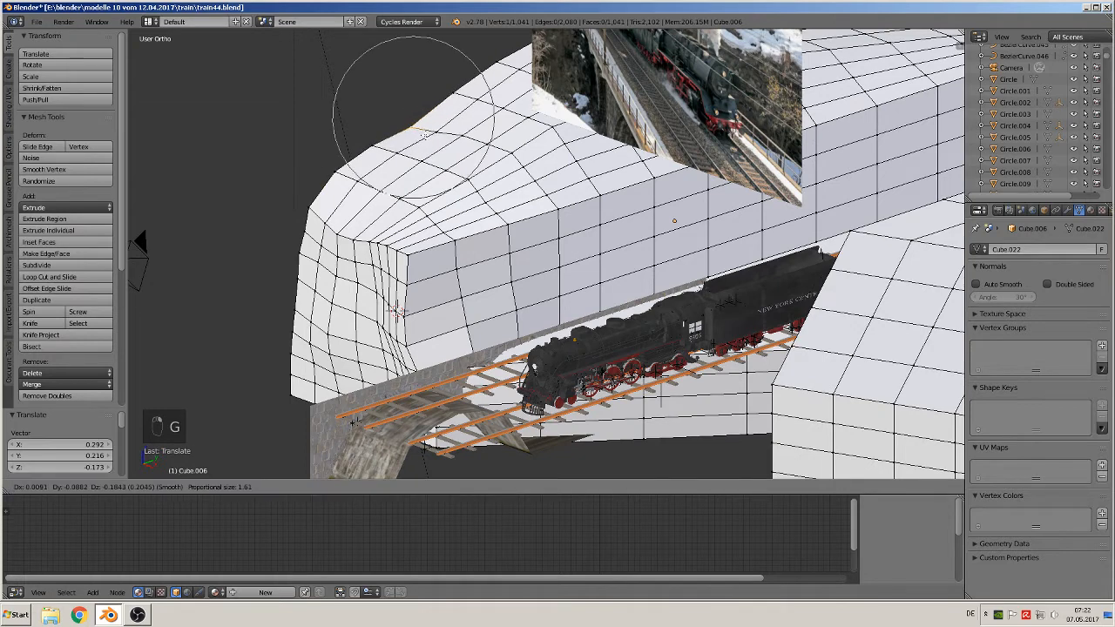
click(409, 132)
key(g)
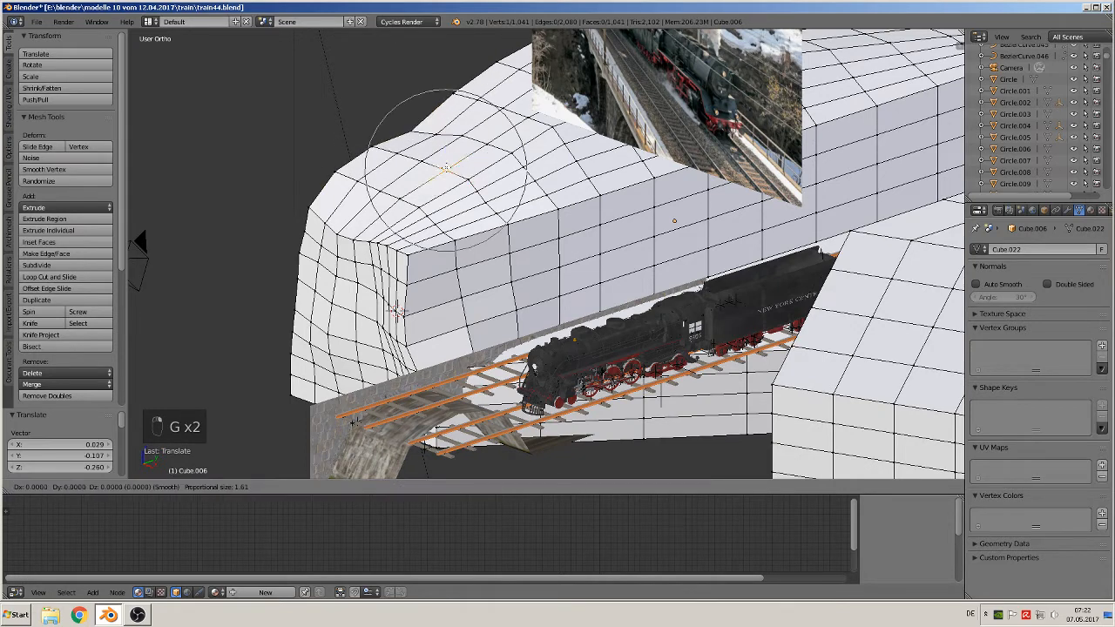
click(489, 236)
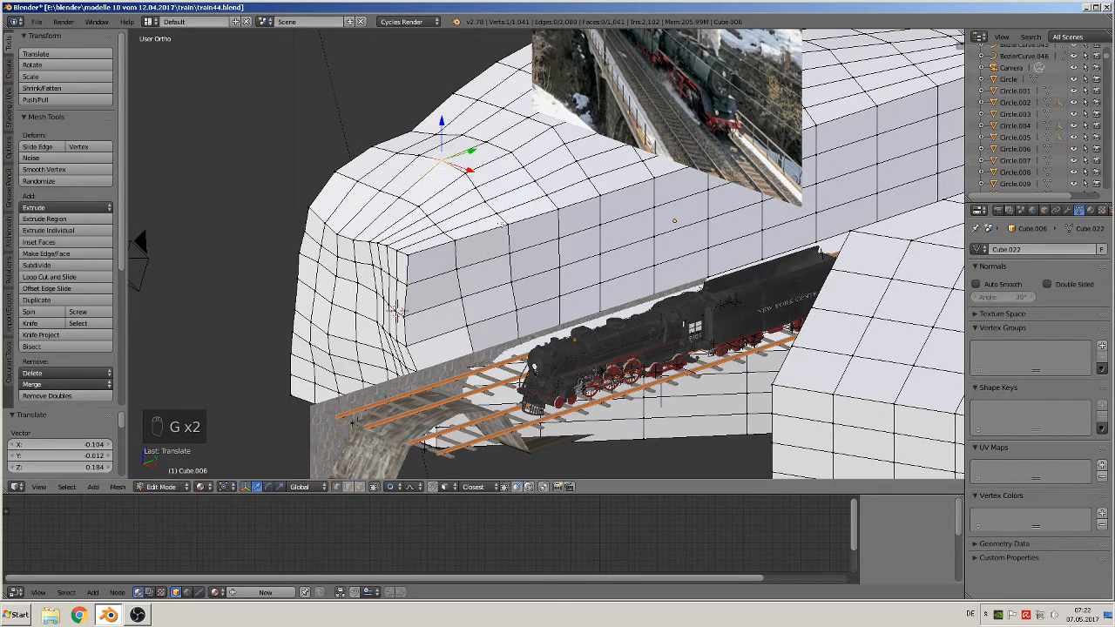
- Lower a vertex on the upper track-side edge by about 0.33 in Z and the near upper corner vertex by about 0.13
key(g)
click(504, 240)
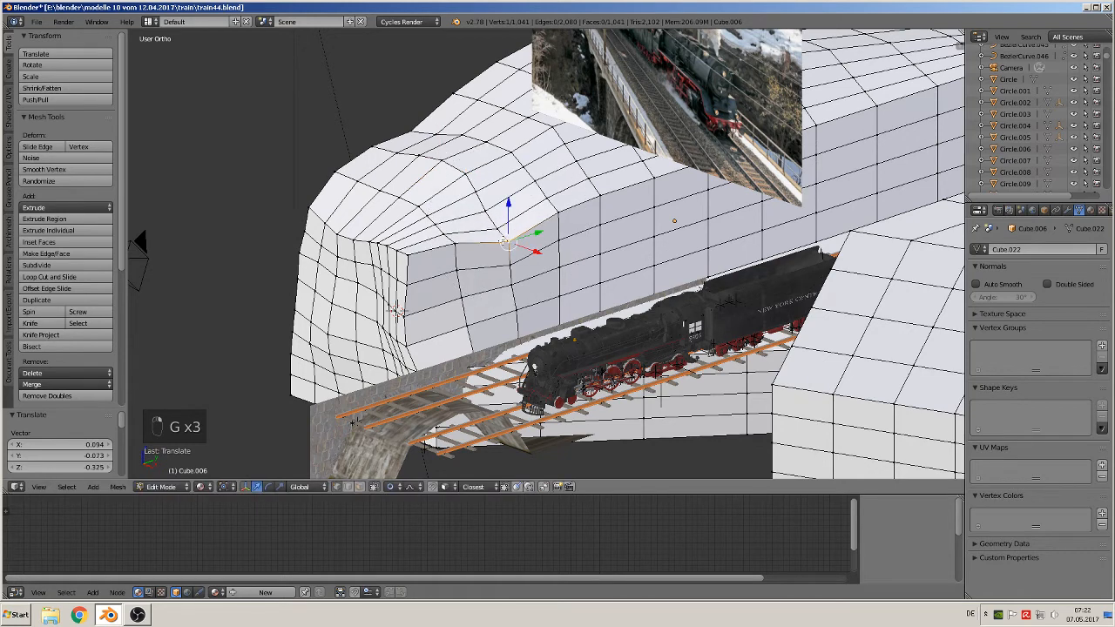
right_click(411, 257)
key(g)
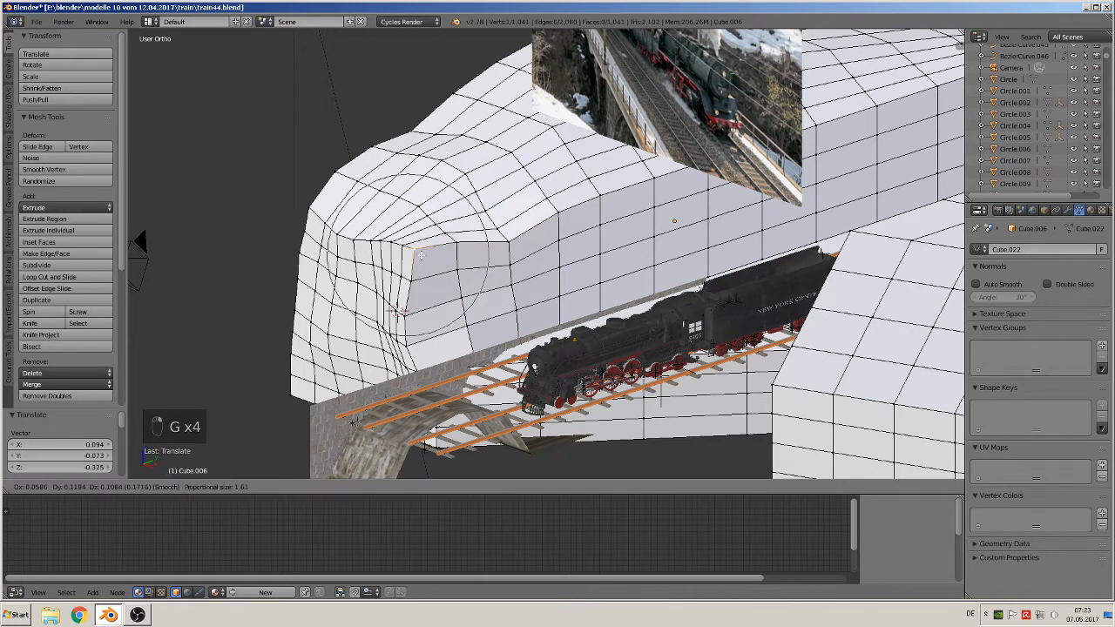
click(421, 265)
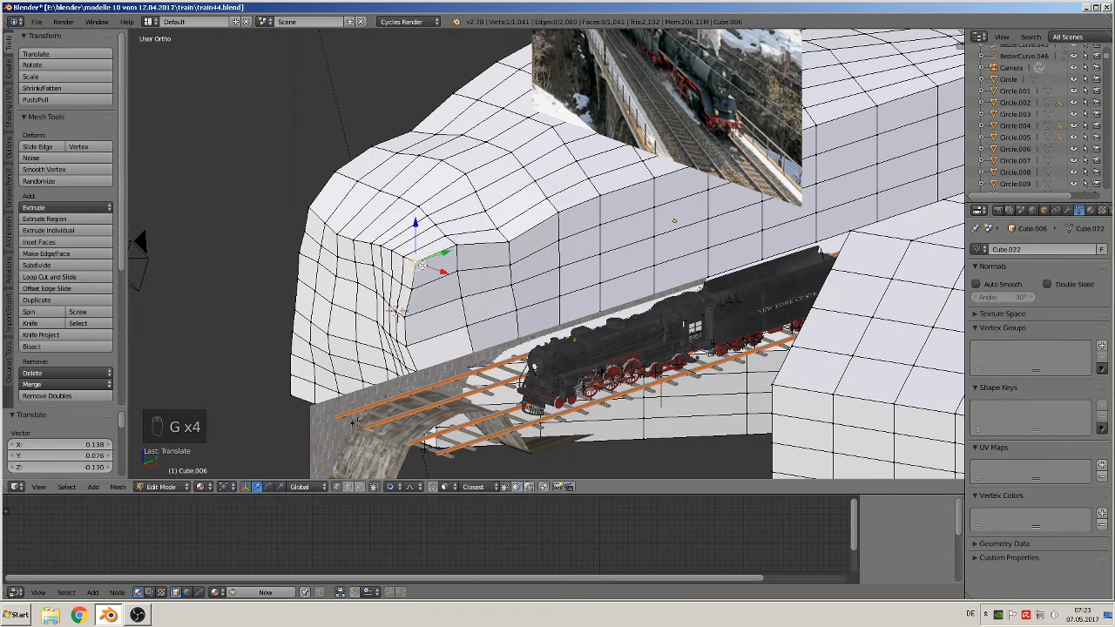
- Lower a farther vertex on the upper track-side edge by about 0.17 in Z and raise another beyond it by about 0.27
right_click(604, 194)
key(g)
click(643, 199)
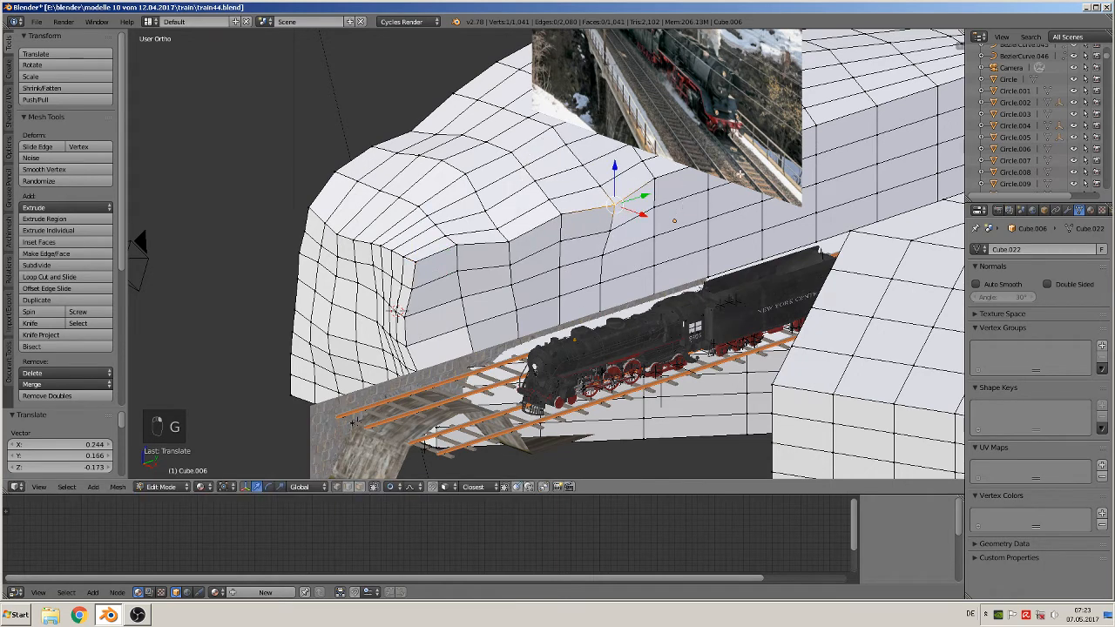
middle_drag(738, 174, 798, 167)
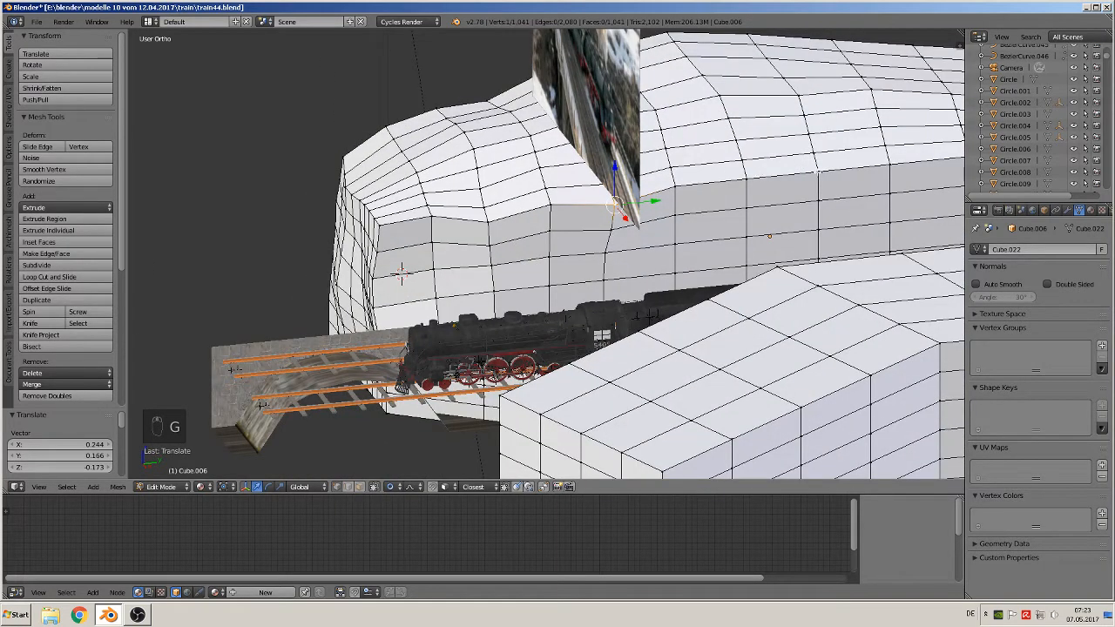
right_click(819, 172)
key(g)
click(822, 158)
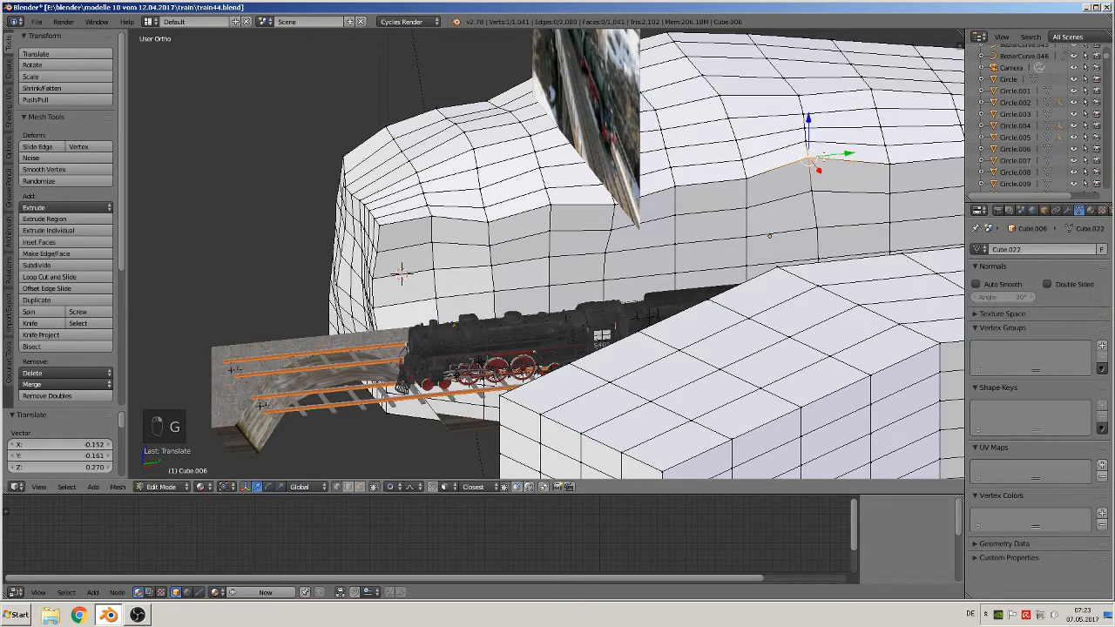
- Shift two vertices on the track-side rock wall, one by about X 0.12, Y -0.07 and a farther one by X -0.13, Y 0.12, Z -0.05
middle_drag(848, 186, 882, 230)
right_click(653, 130)
right_click(655, 145)
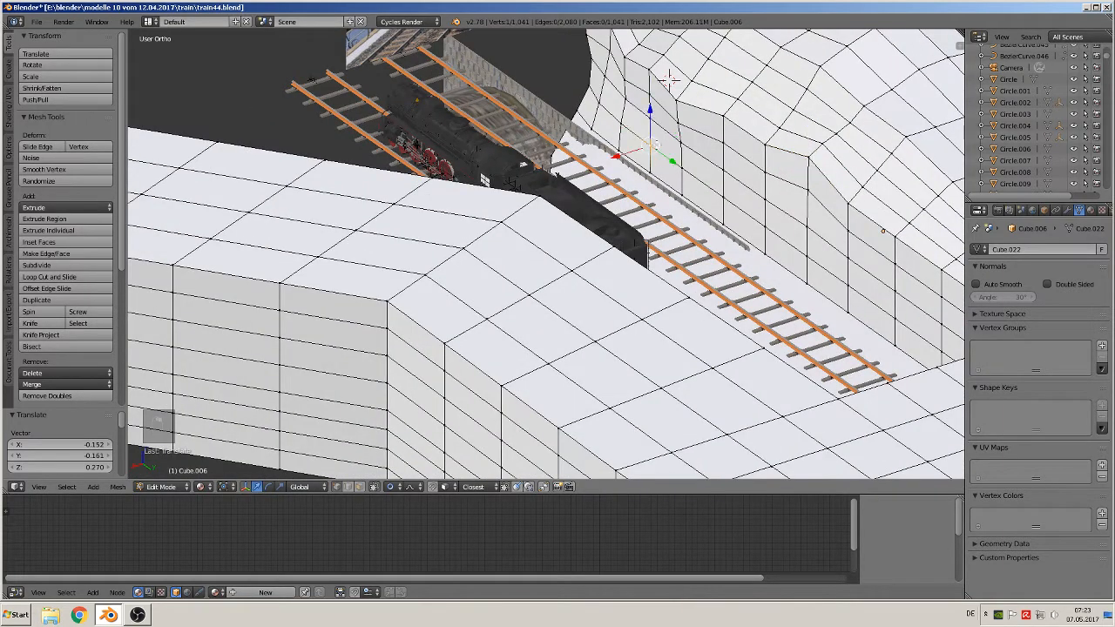
key(g)
click(642, 148)
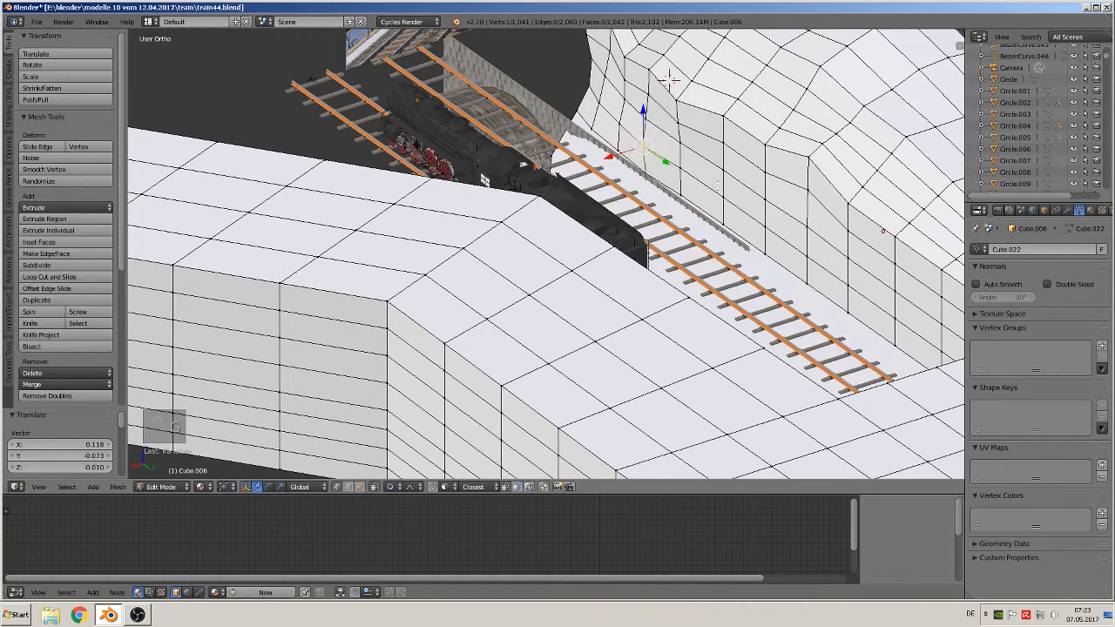
right_click(718, 179)
key(g)
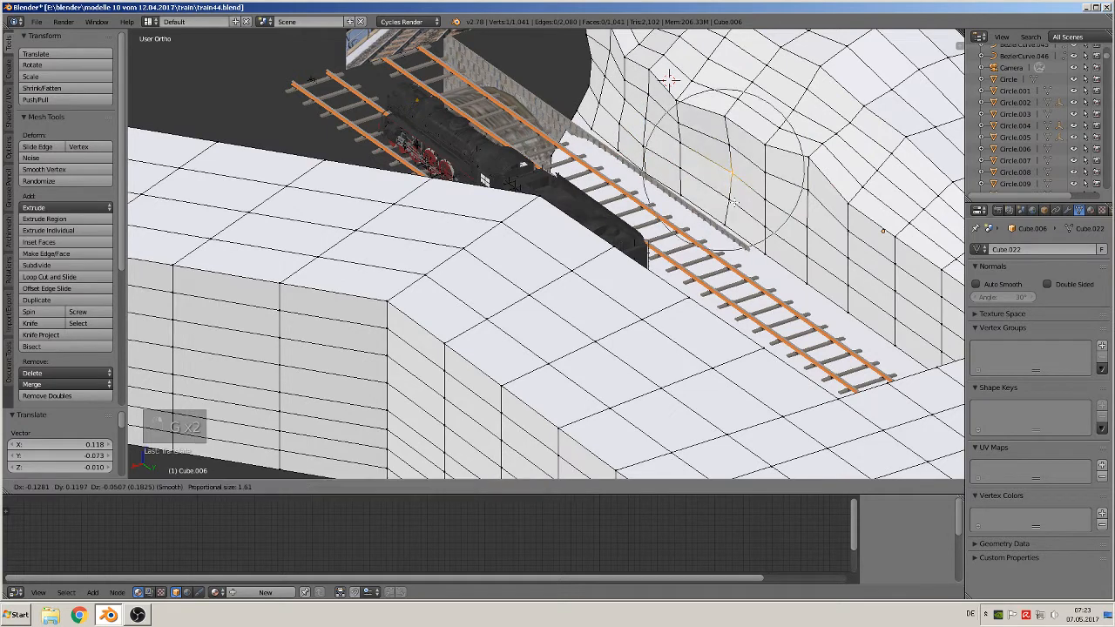
click(734, 202)
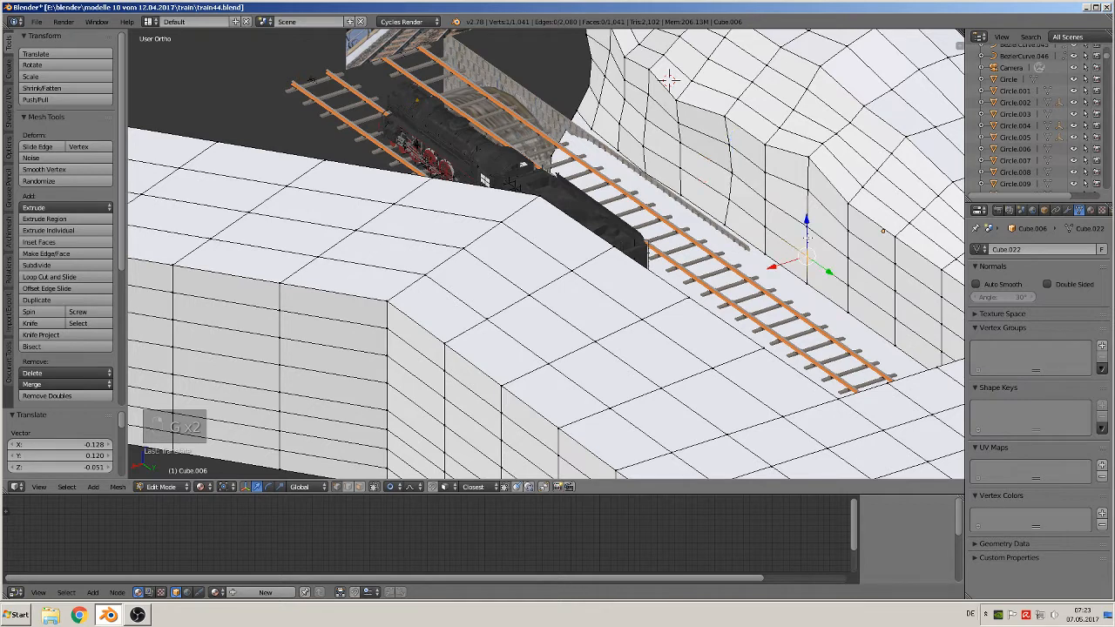
- Move a farther vertex on the rock wall's upper track-side edge by about X 0.31, Y -0.09, Z -0.18
key(g)
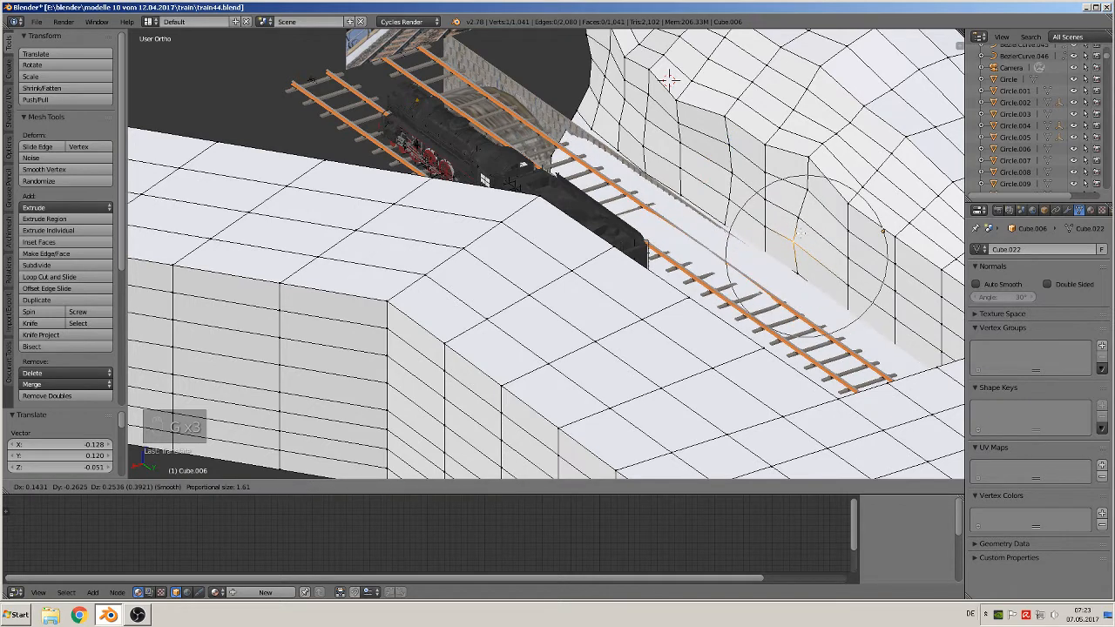
click(836, 222)
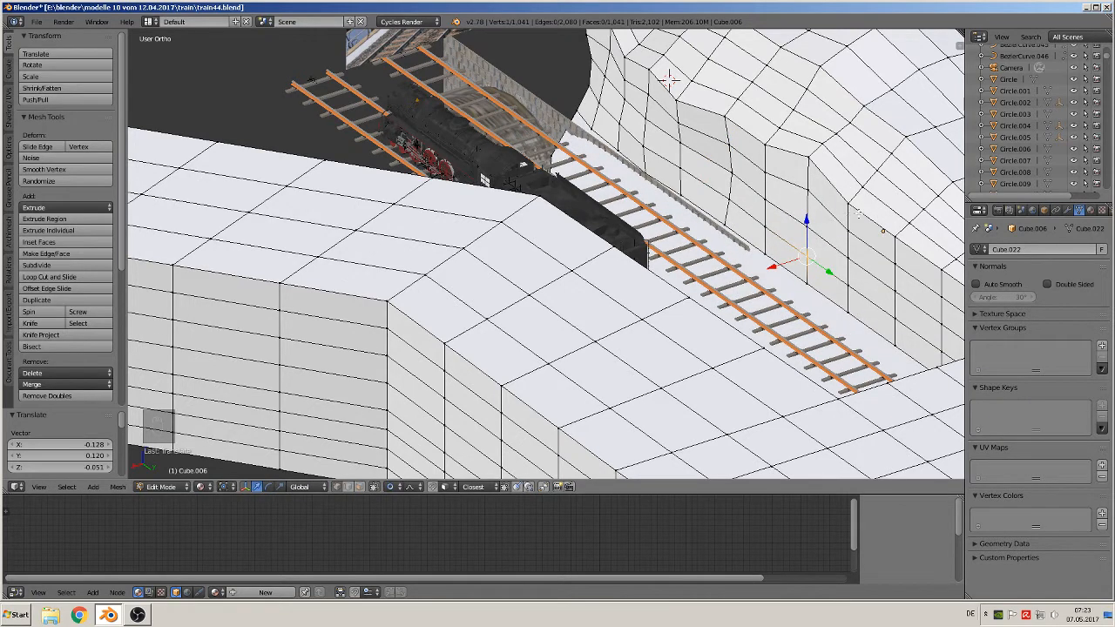
right_click(856, 208)
key(g)
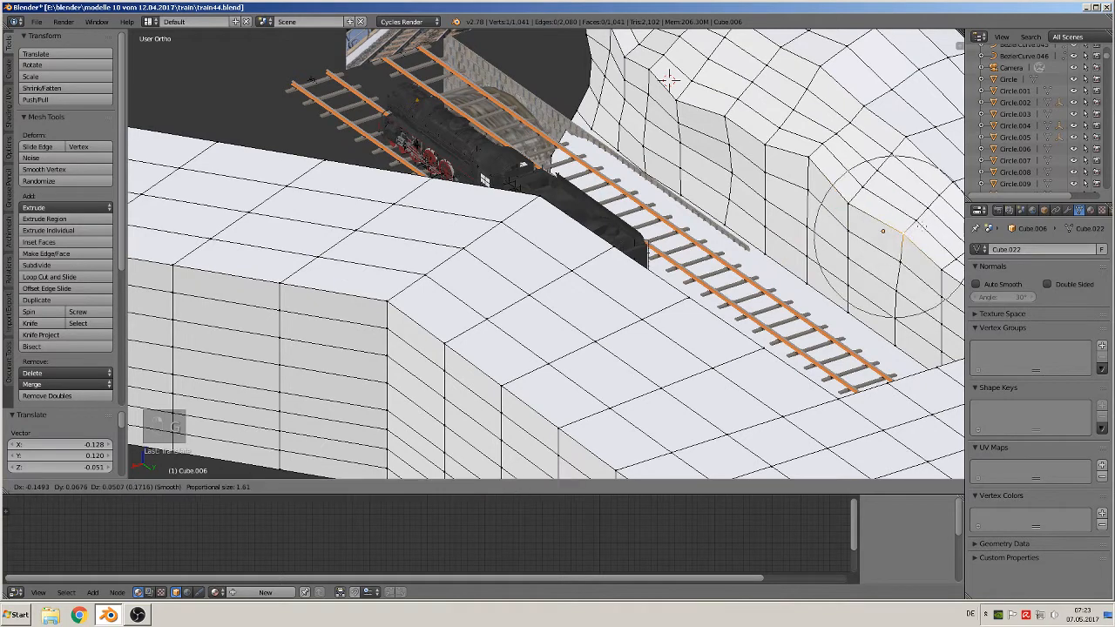
click(886, 252)
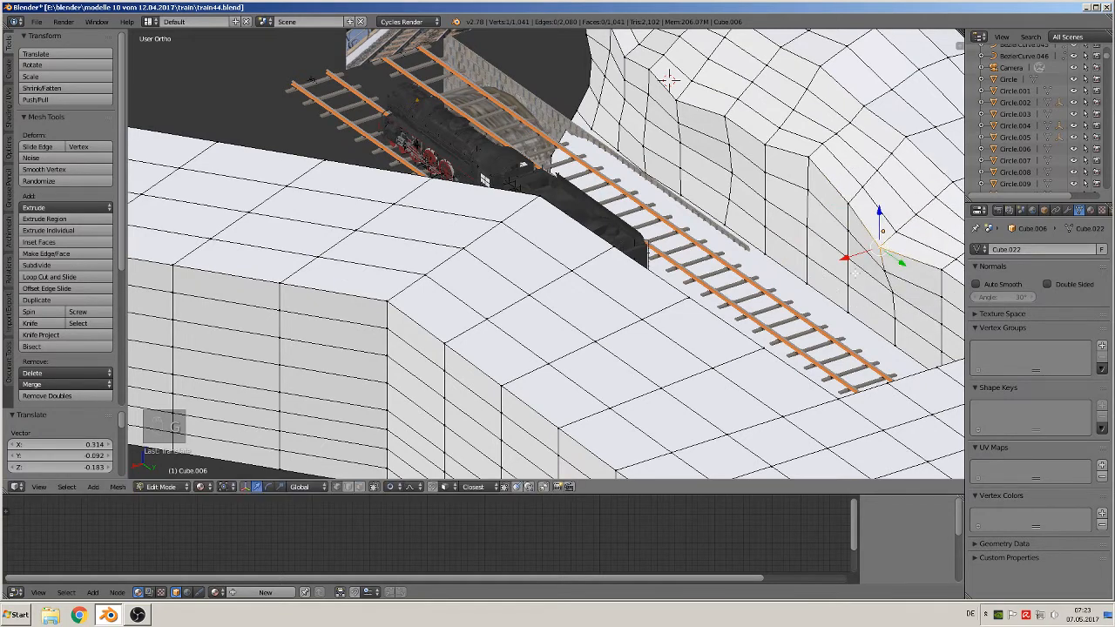
- Move a vertex at the foot of the rock wall near the tracks' far end by about X -0.23, Y 0.10, Z 0.09
shift+middle_drag(855, 273, 613, 202)
right_click(699, 279)
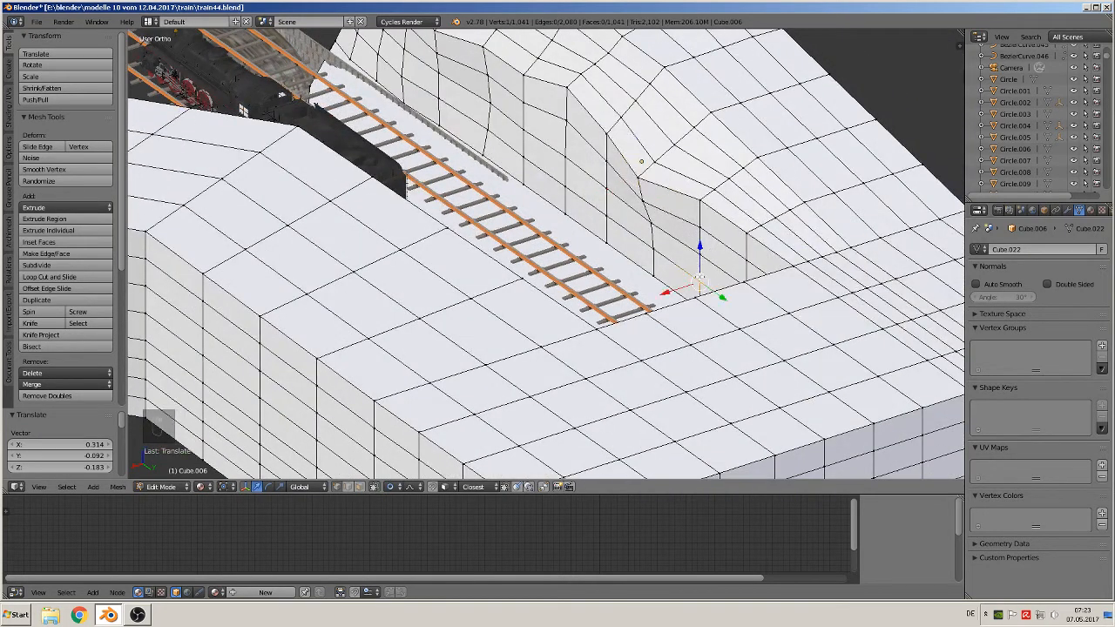
key(g)
click(712, 272)
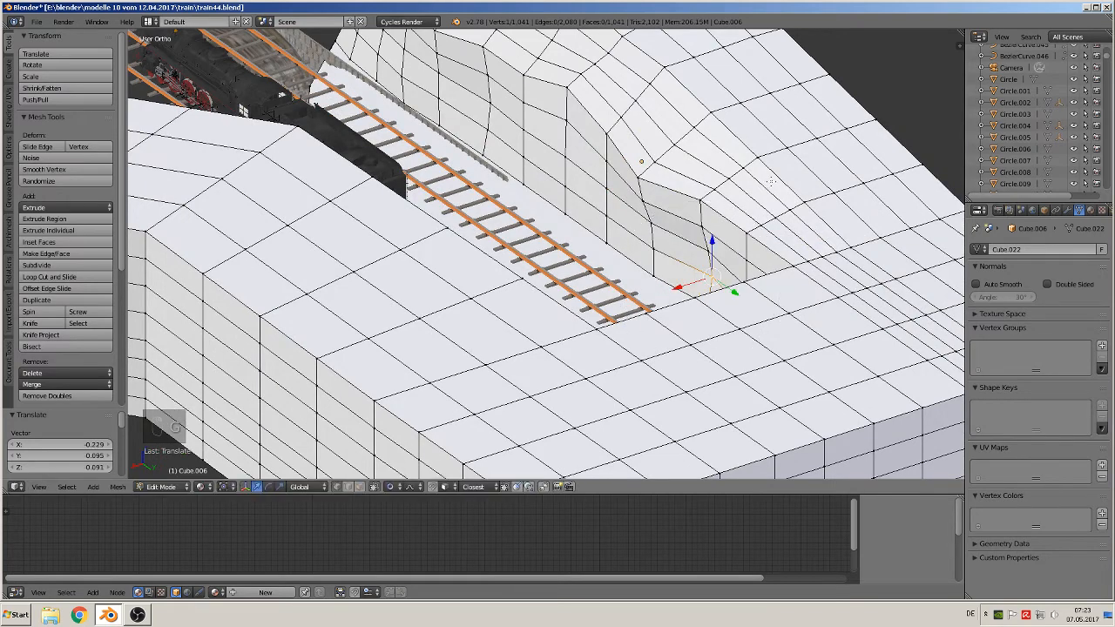
- Slope down the opposite block's free end with proportional size 6.73, lowering its top corner vertex by about 2.12 and a top-surface vertex behind by about 0.77
middle_drag(712, 272, 144, 146)
shift+middle_drag(795, 311, 569, 259)
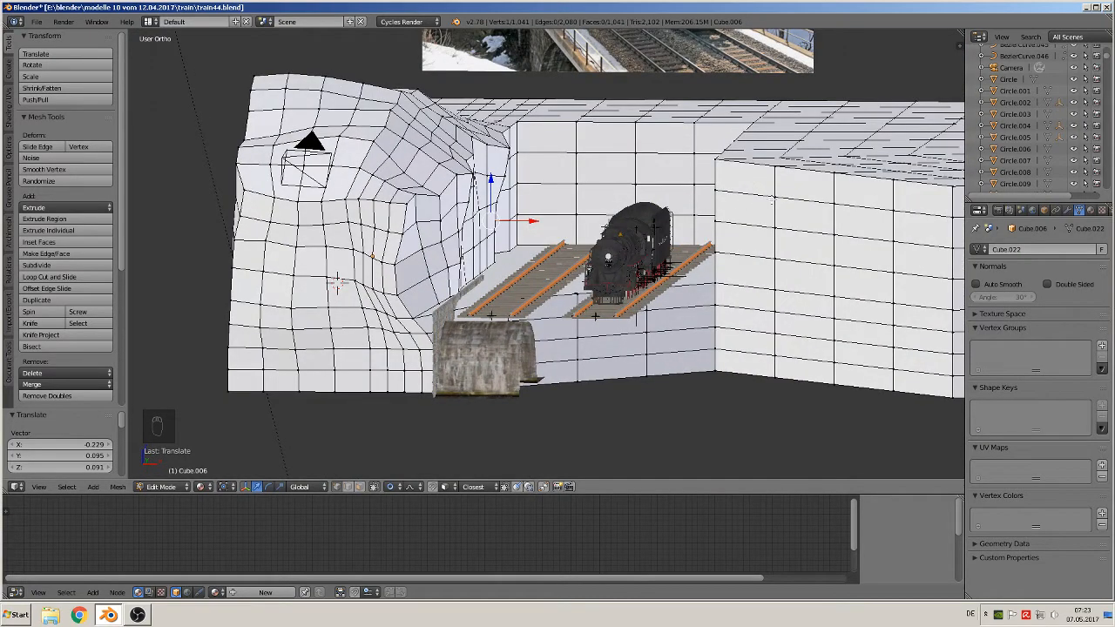
scroll(770, 199, down, 3)
right_click(830, 202)
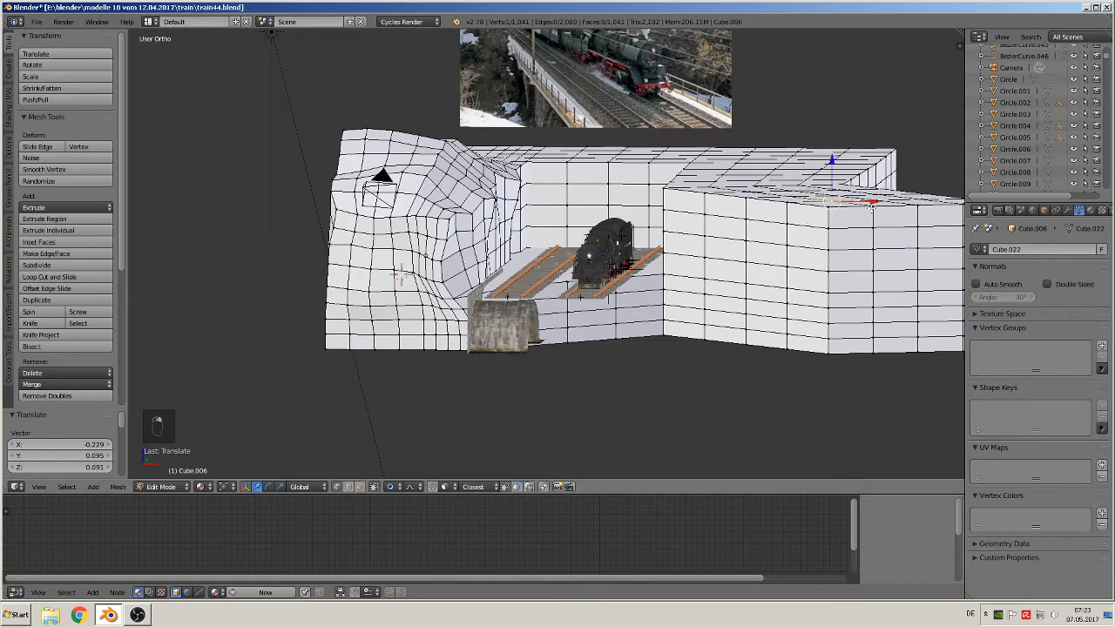
middle_drag(839, 287, 439, 102)
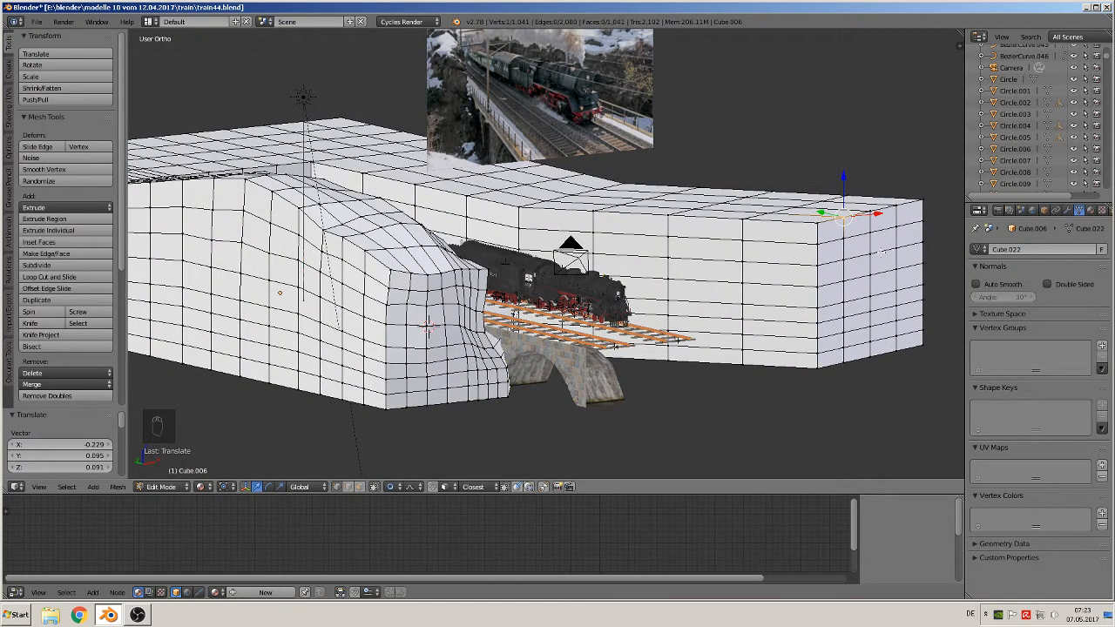
key(g)
scroll(839, 253, down, 5)
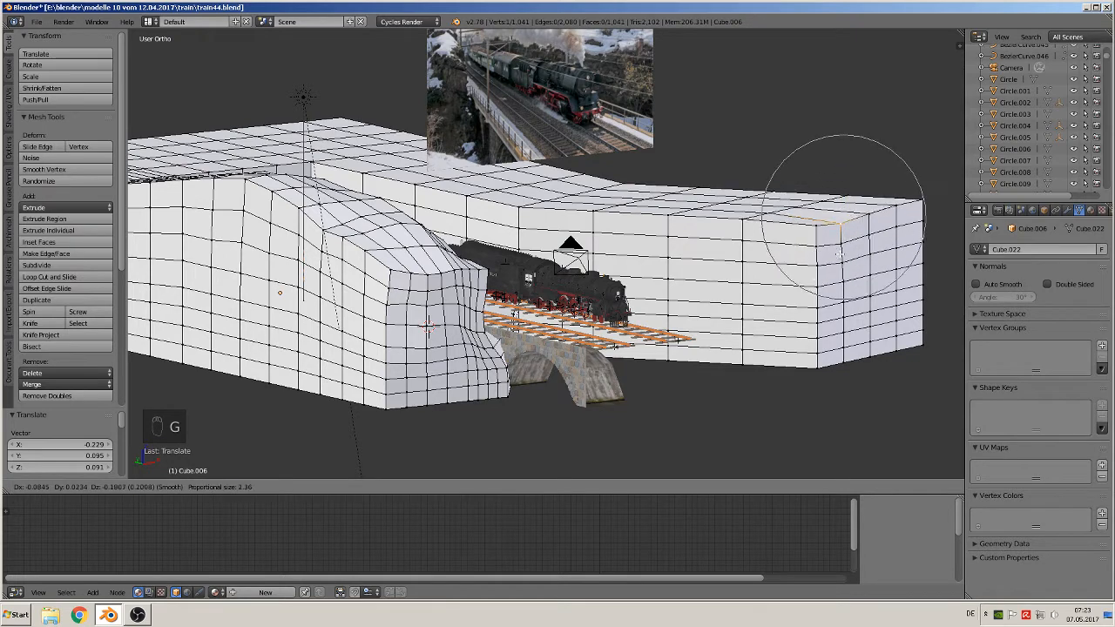
scroll(839, 254, down, 6)
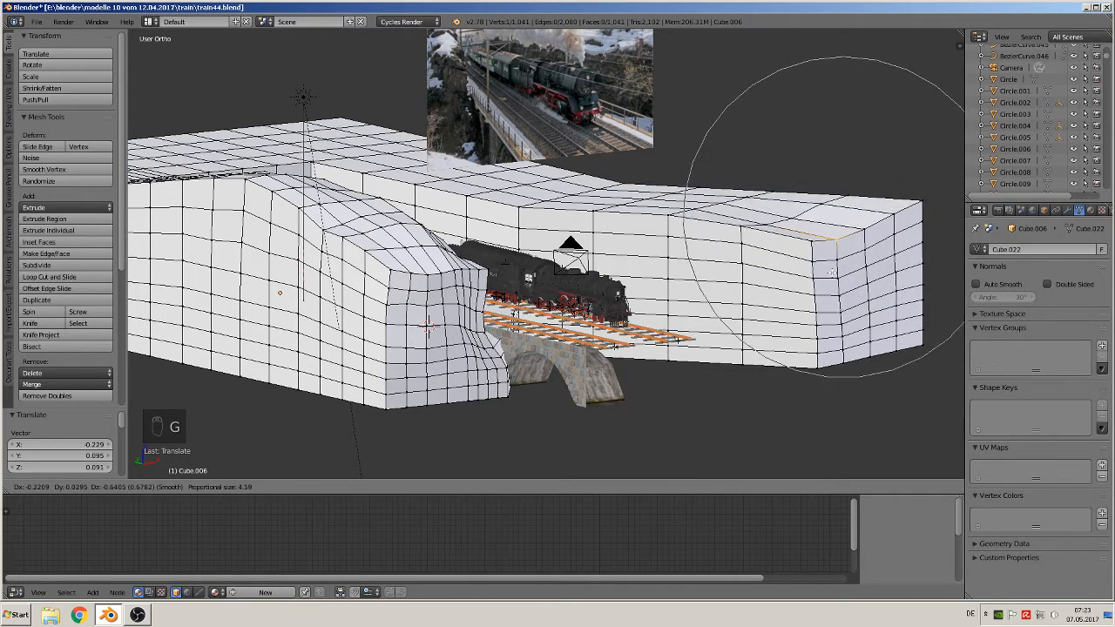
scroll(838, 294, down, 3)
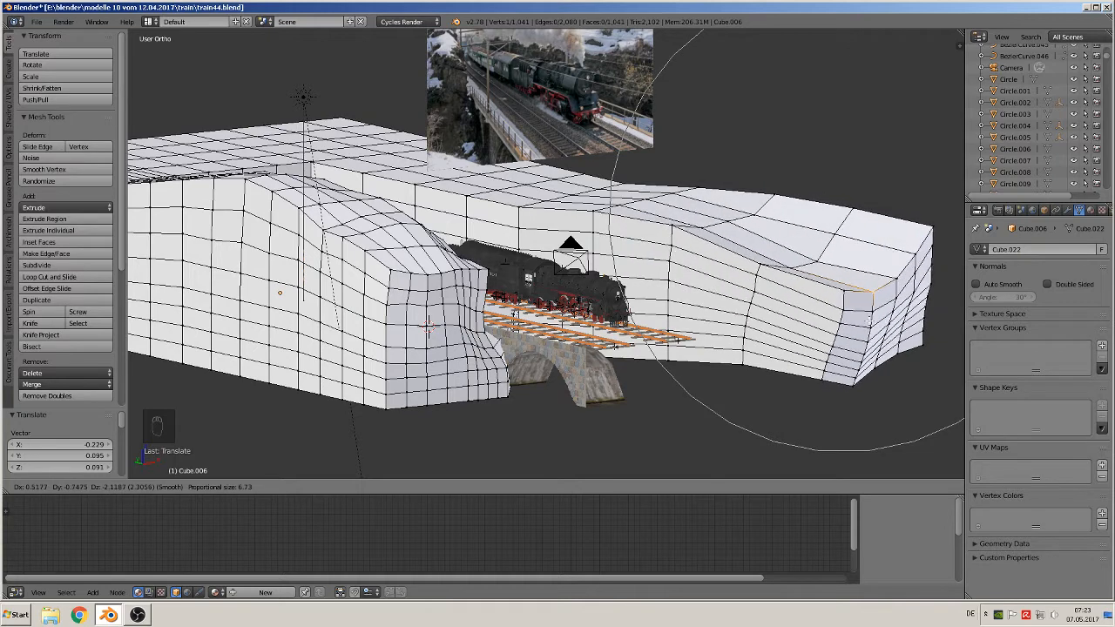
click(911, 219)
key(g)
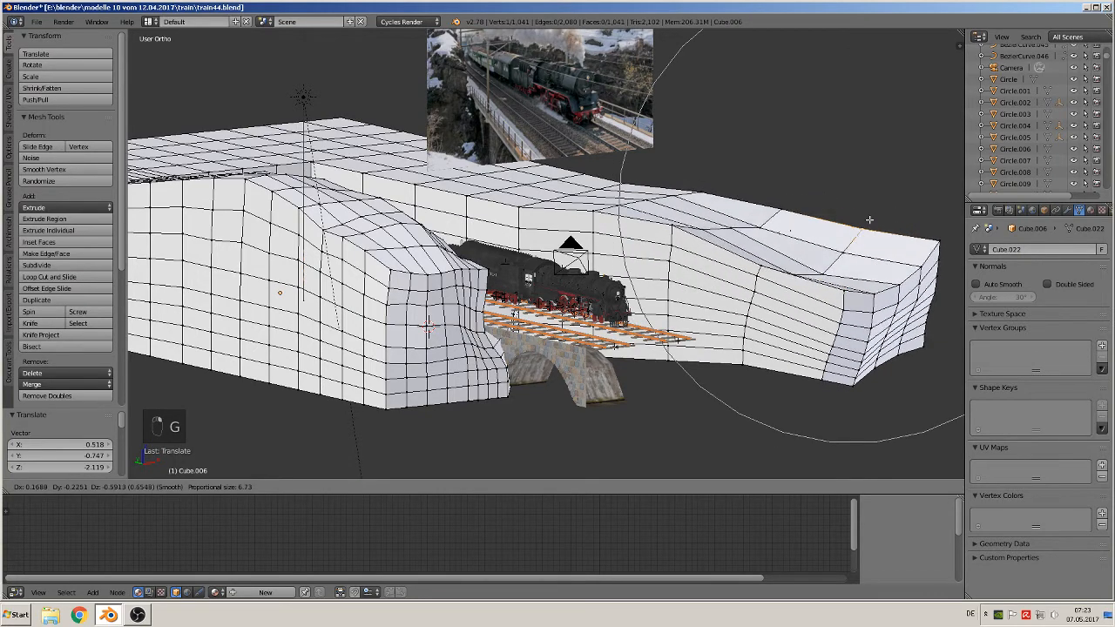
click(790, 233)
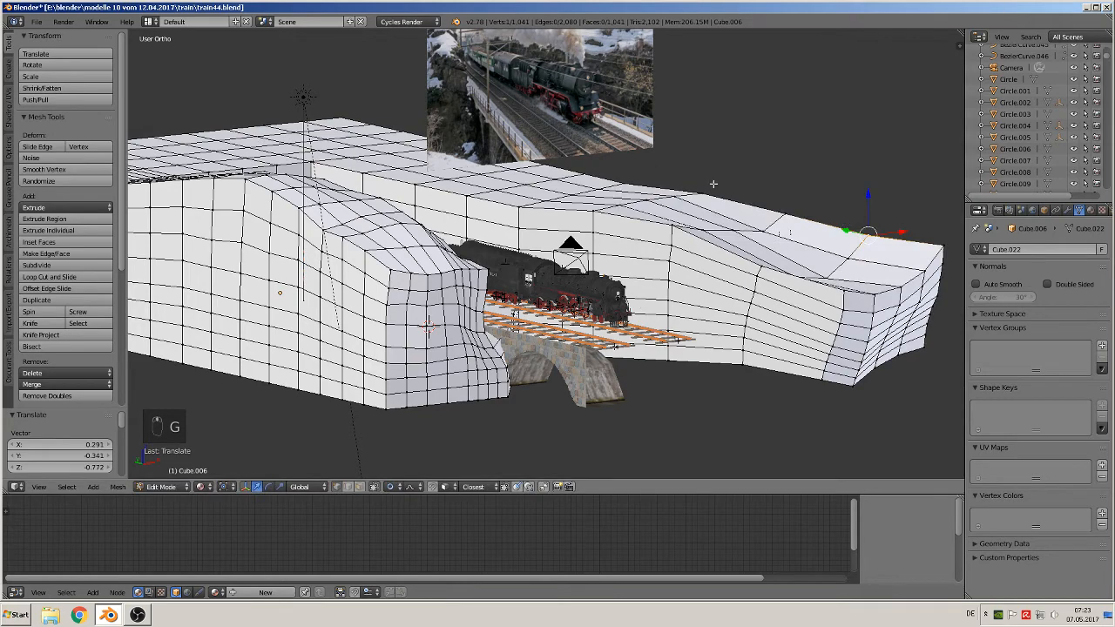
- Raise a top-surface vertex of the block behind the tracks into a hill by about X -0.34, Y 0.61, Z 1.78
shift+middle_drag(531, 280, 666, 292)
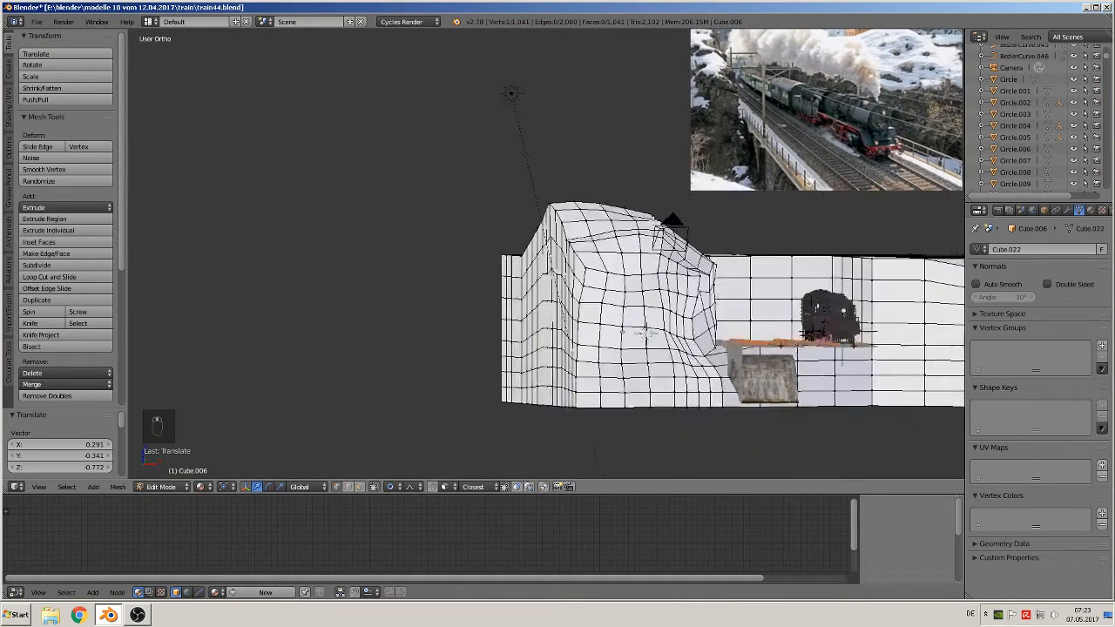
middle_drag(671, 219, 607, 339)
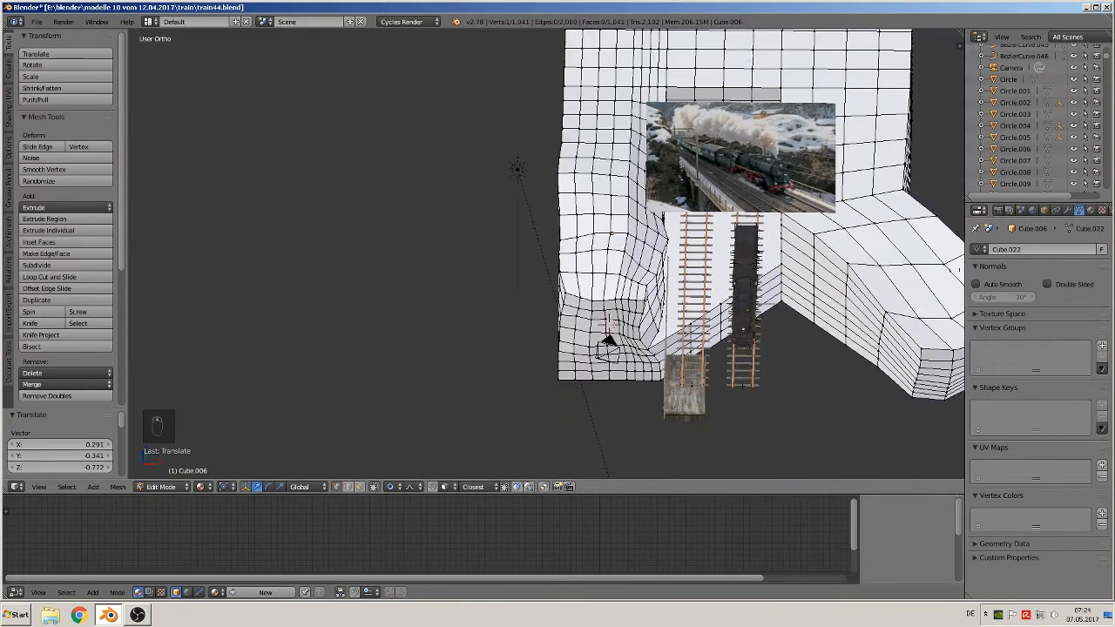
middle_drag(740, 48, 692, 283)
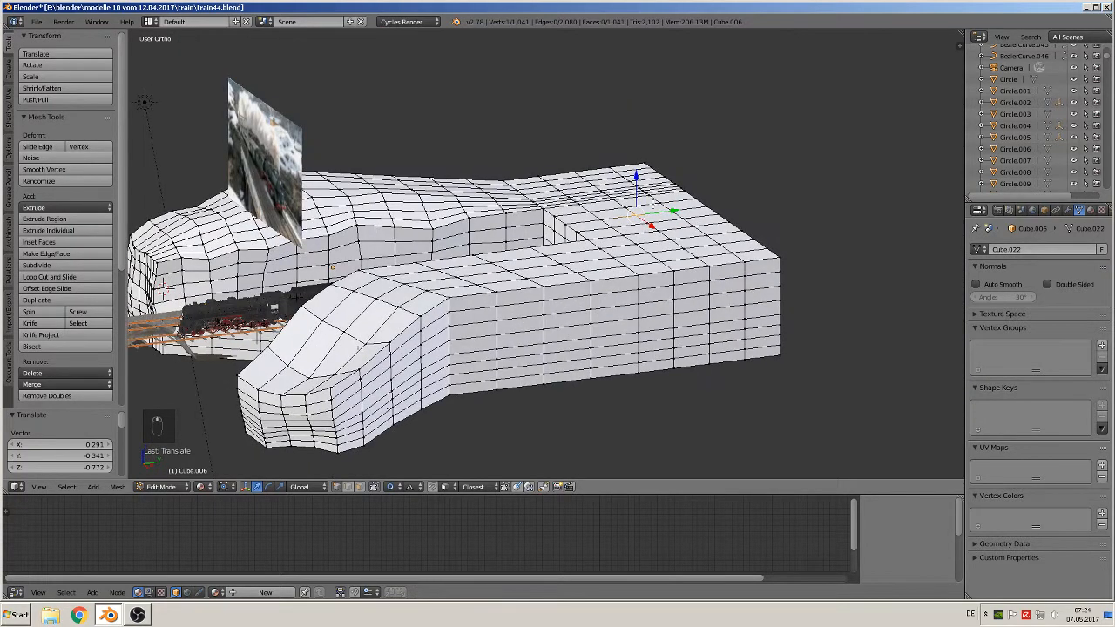
key(g)
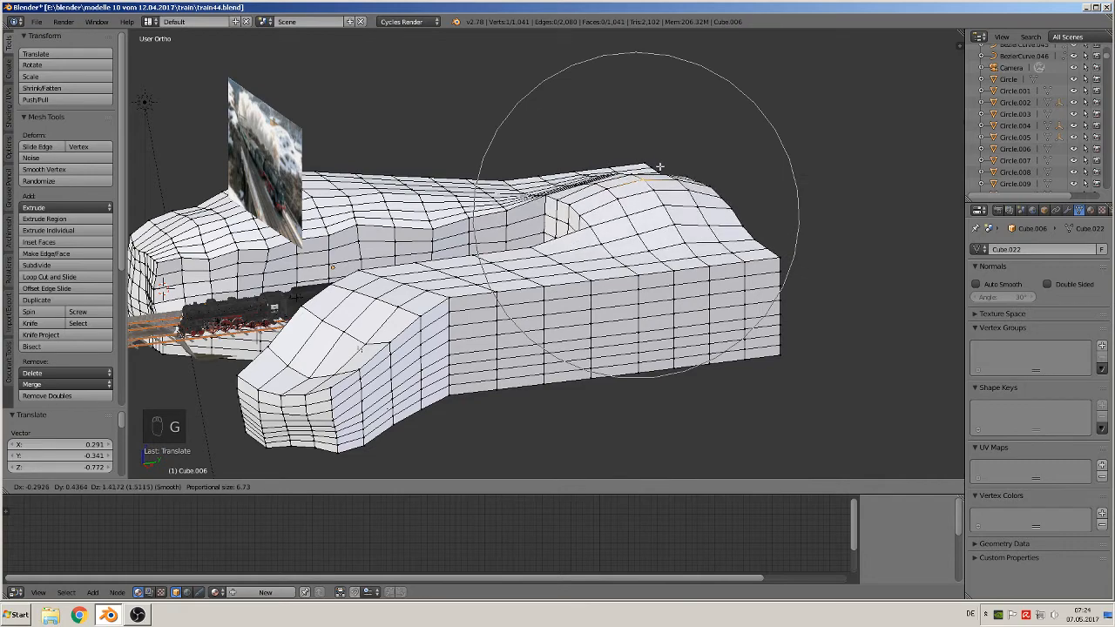
click(661, 167)
middle_drag(661, 167, 641, 178)
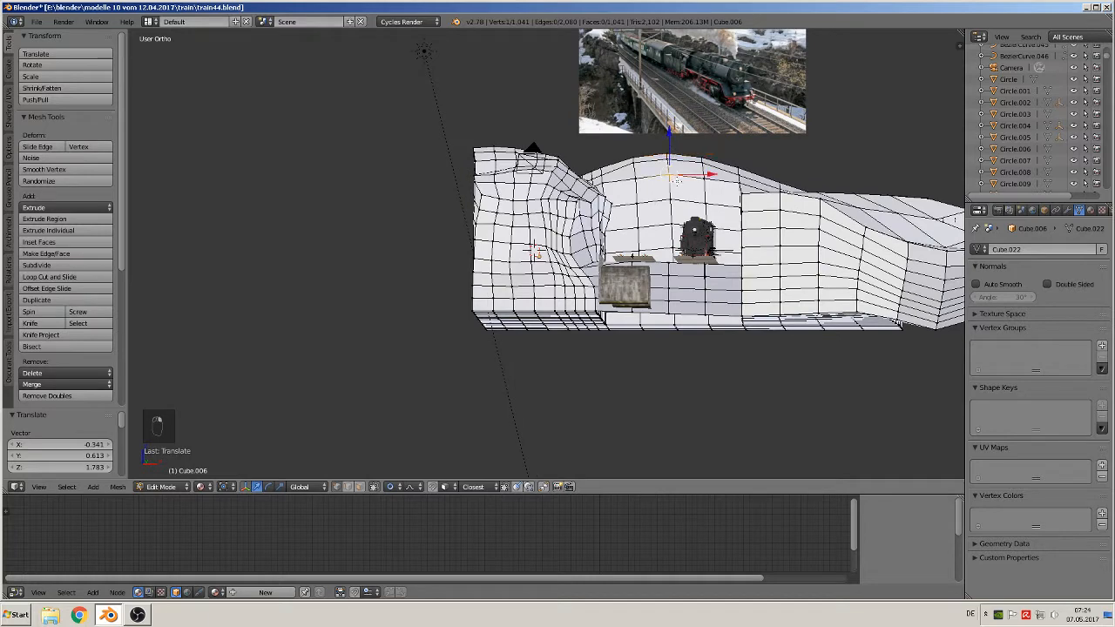
- Reduce the proportional size to 3.45 and lower three upper vertices around the rear hill by about 1.04, 0.32 and 0.78 in Z
key(g)
scroll(672, 186, up, 7)
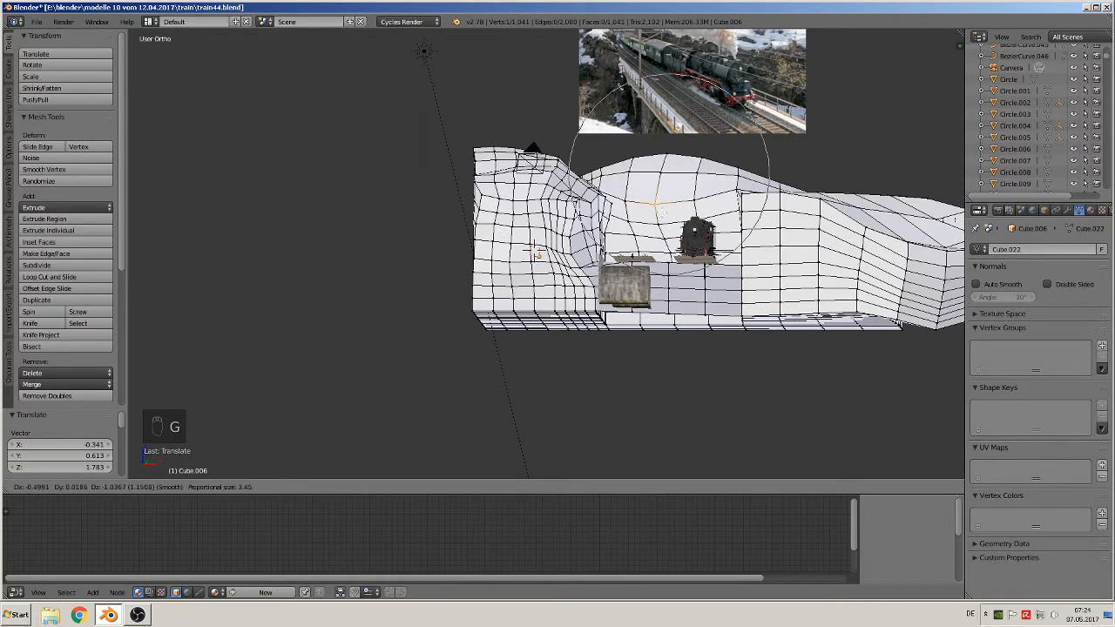
click(705, 179)
right_click(707, 162)
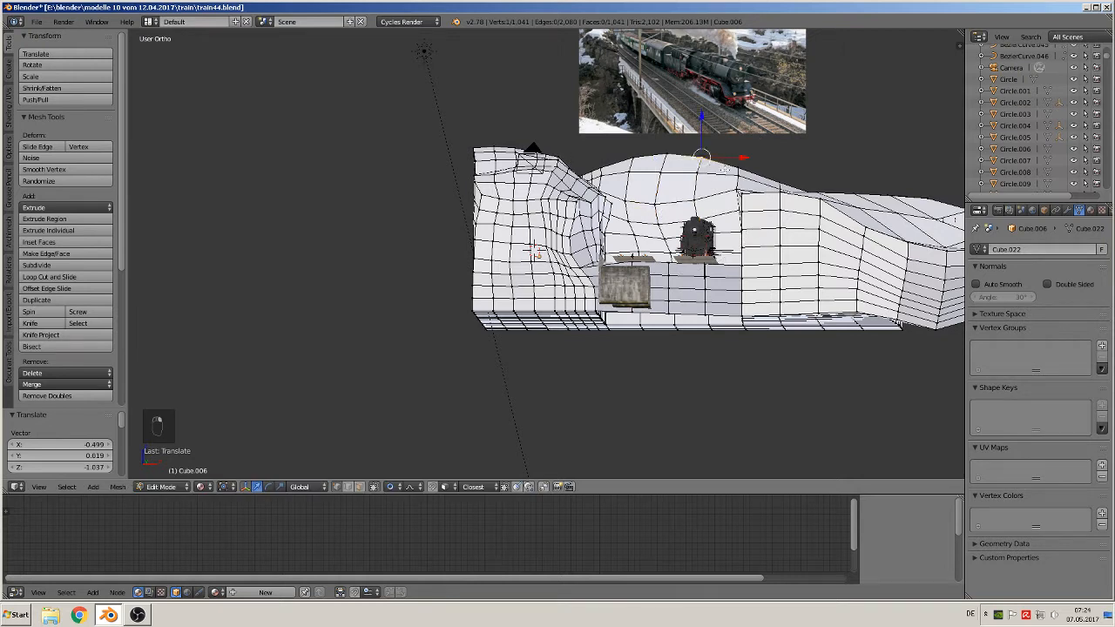
key(g)
click(721, 185)
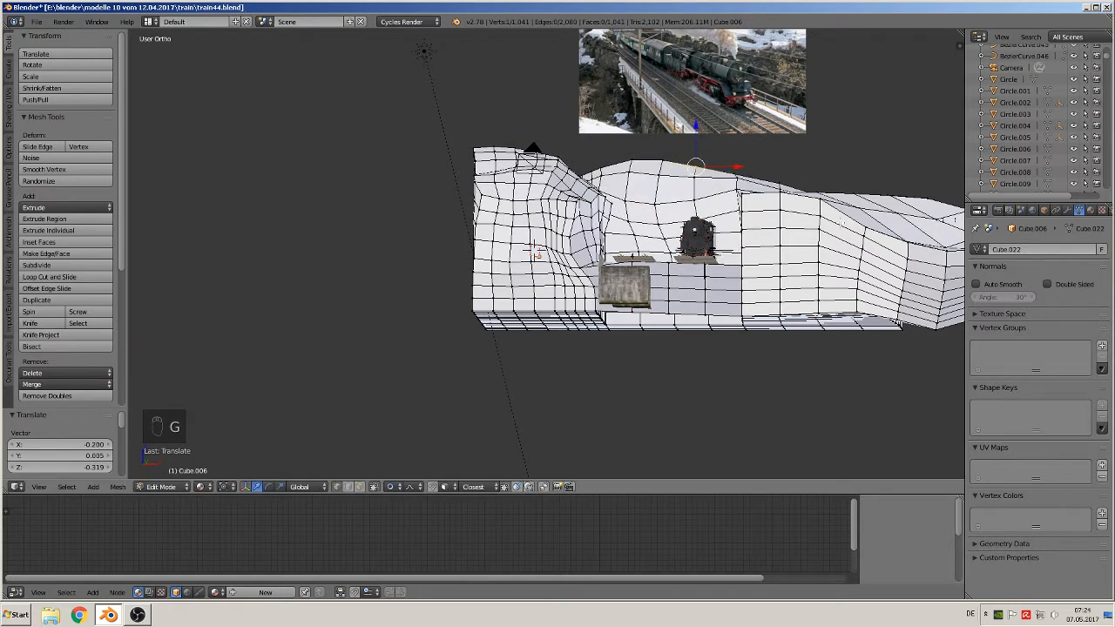
right_click(784, 195)
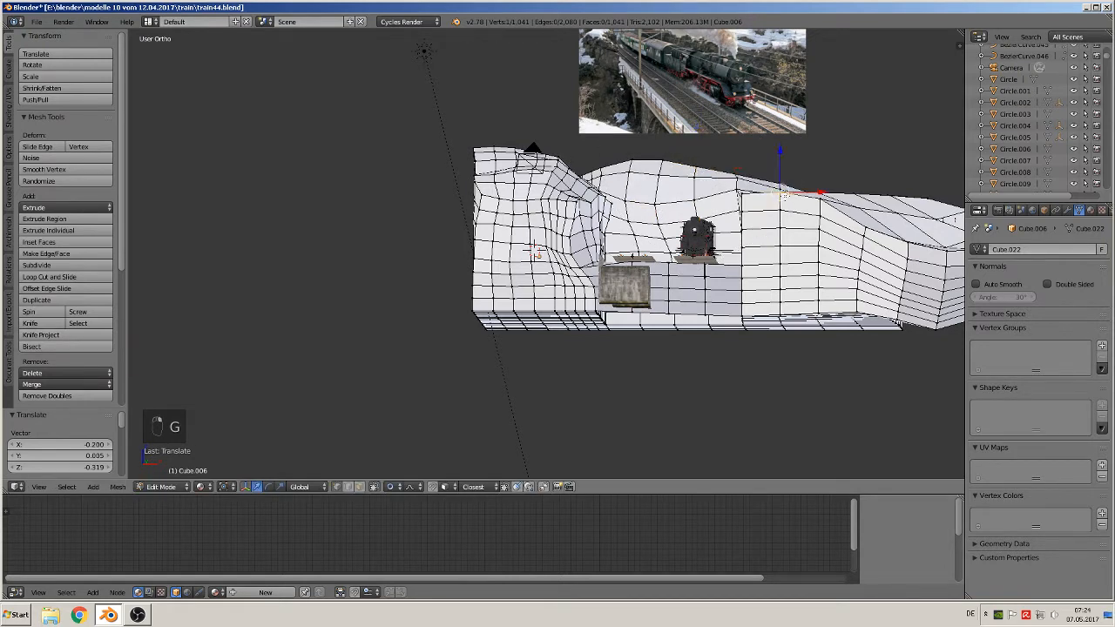
click(796, 243)
- Move the upper-edge vertex beside the train in two stages, by about X 0.63, Y -0.14, Z -0.32 and X 0.33, Y -0.07, Z -0.14
middle_drag(817, 296, 854, 289)
right_click(614, 244)
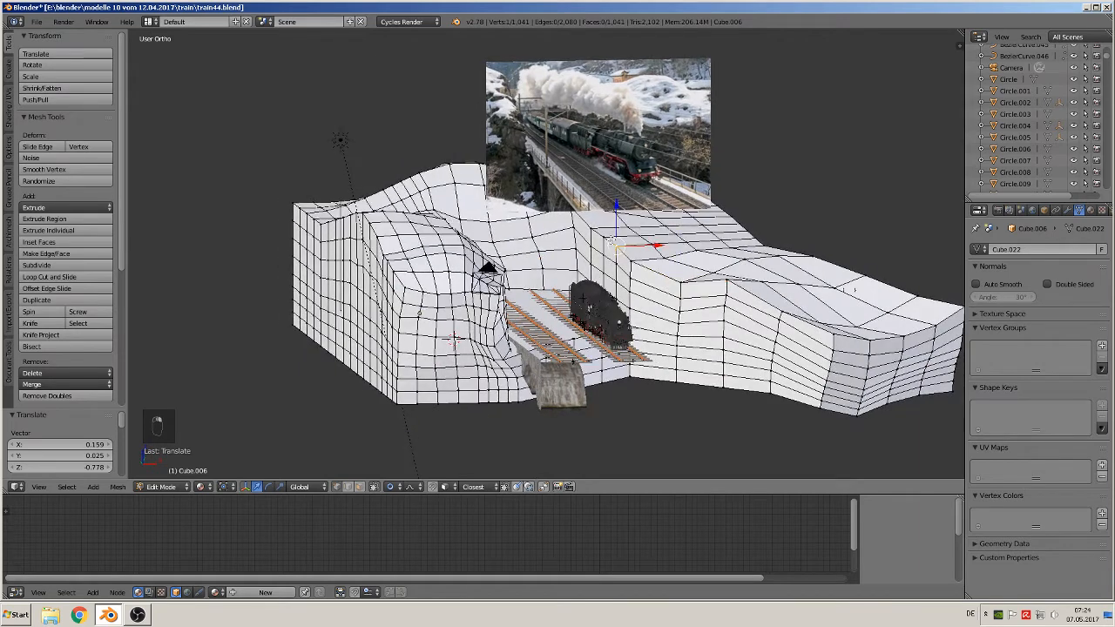
key(g)
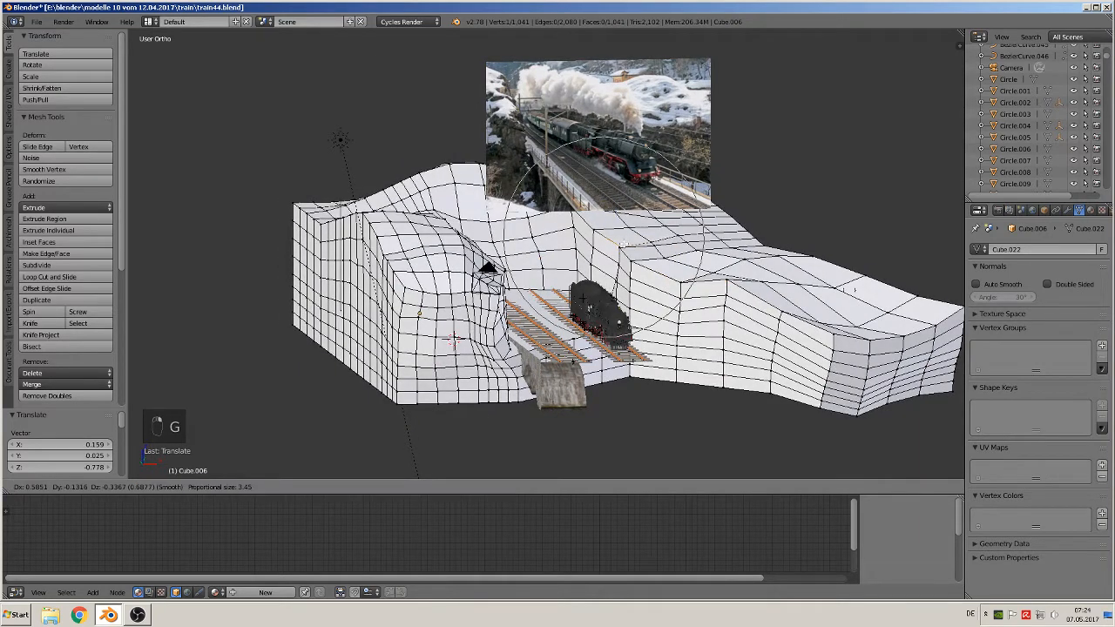
key(Return)
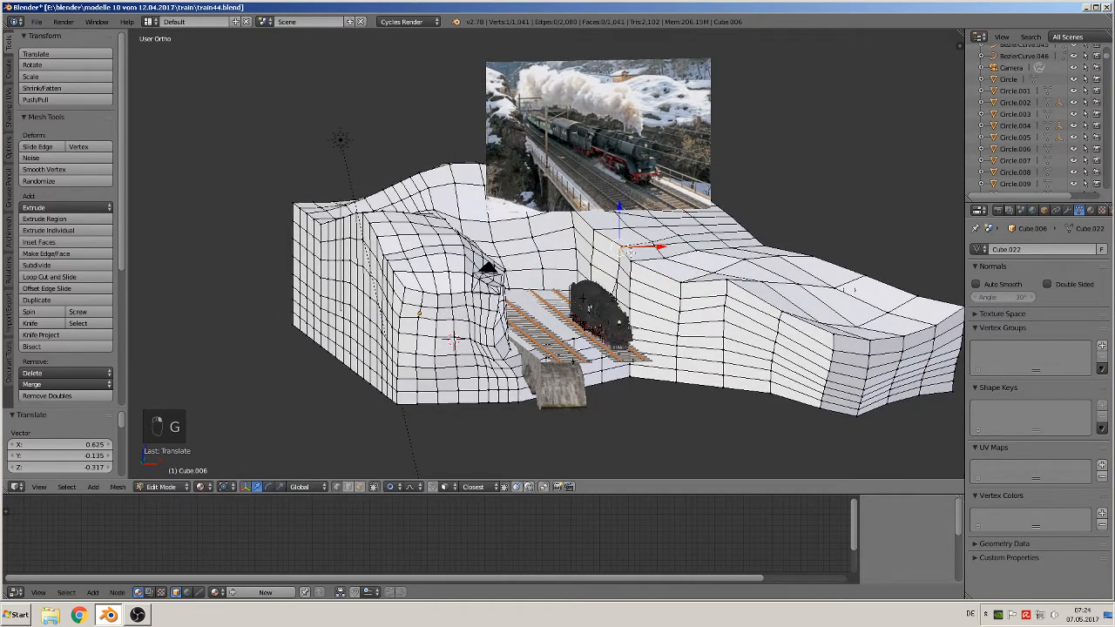
key(g)
click(629, 253)
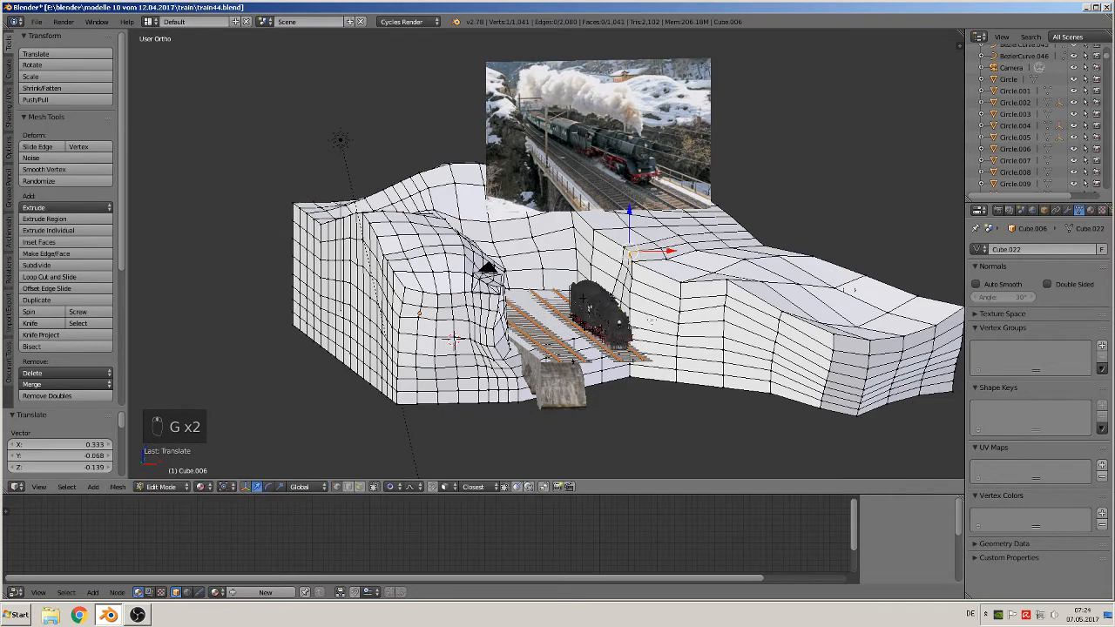
- Move a side-wall vertex near the opposite block's track-side corner by about X -0.32, Y -0.10, Z 0.02
mouse_move(627, 261)
middle_down()
mouse_move(627, 314)
mouse_move(635, 288)
mouse_move(610, 261)
middle_up()
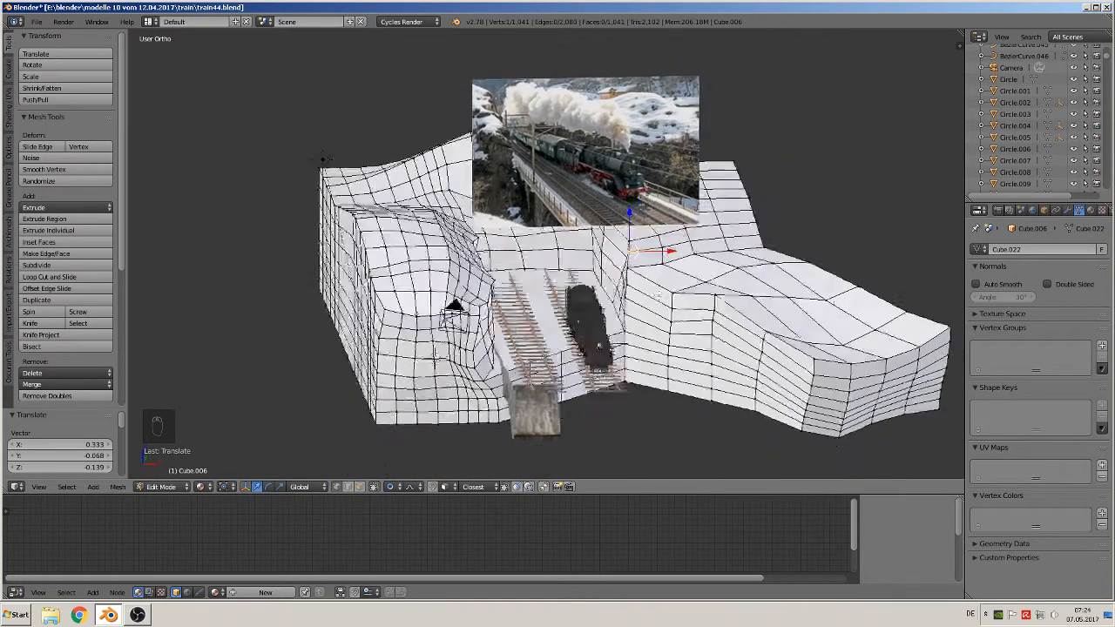
middle_drag(657, 295, 773, 306)
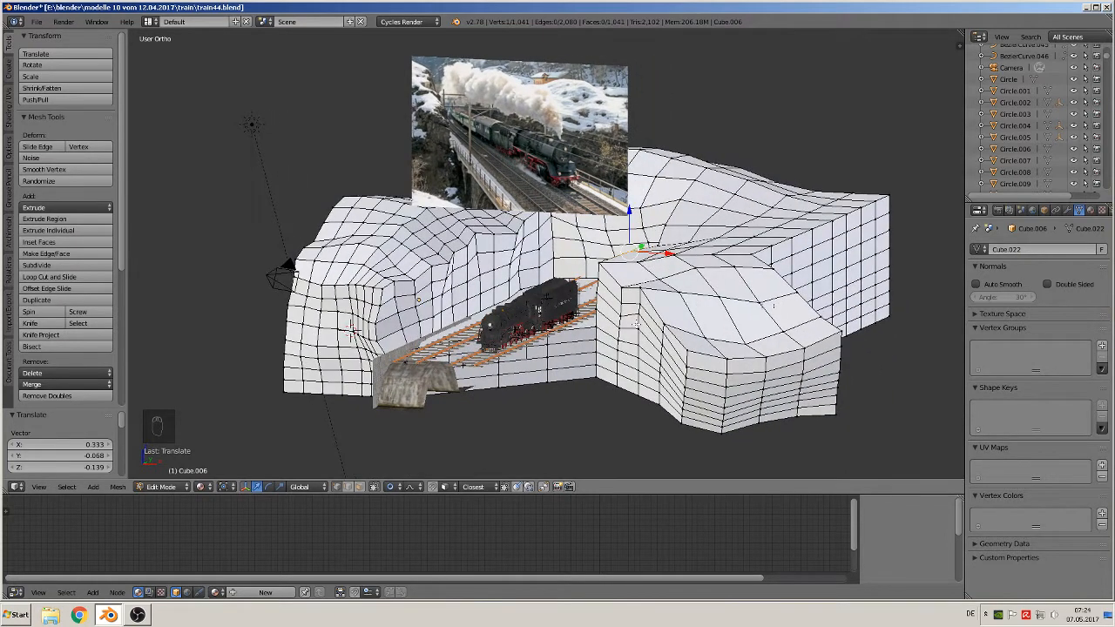
right_click(615, 344)
key(g)
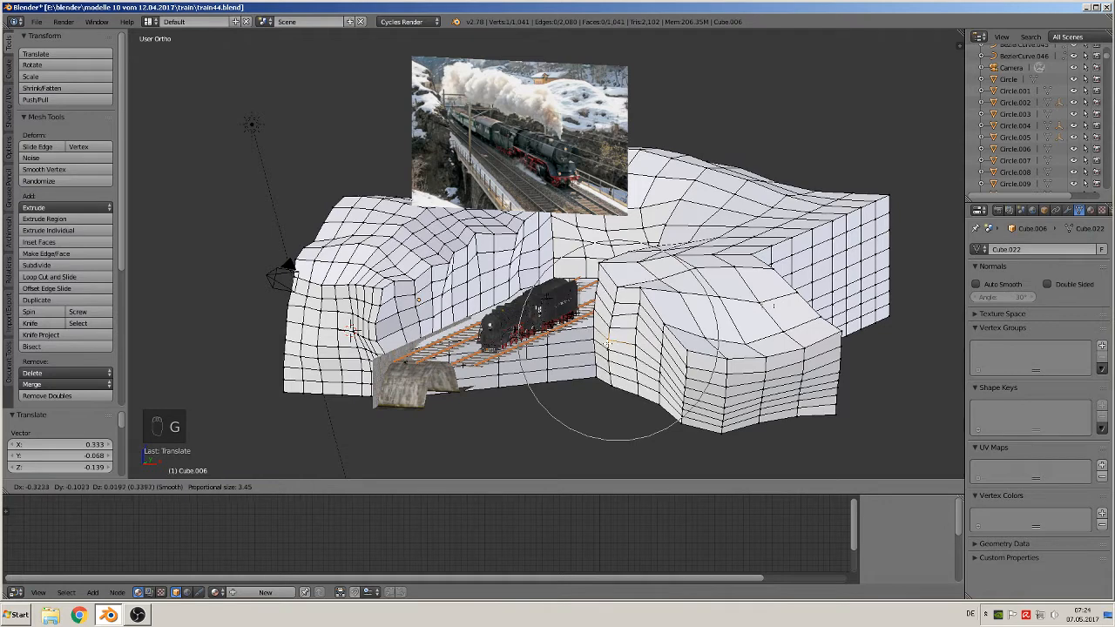
click(611, 344)
scroll(611, 345, up, 3)
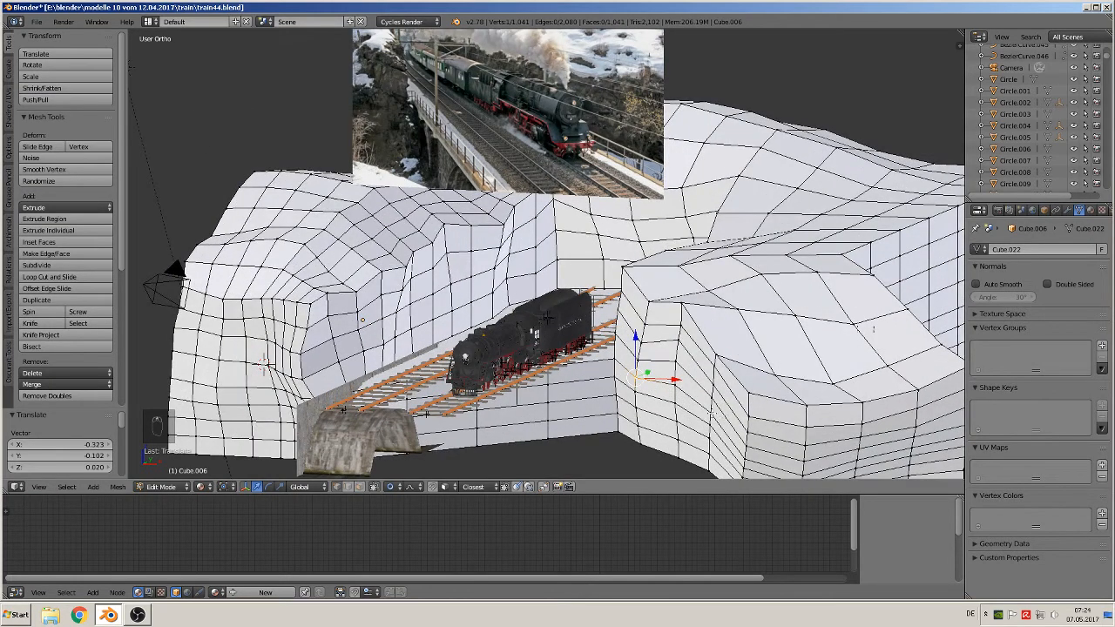
- Reduce the proportional size to 1.00 and move a side-wall vertex near the opposite block's front corner by about X 0.45, Y 0.11, Z -0.24
key(g)
right_click(712, 413)
right_click(713, 412)
scroll(714, 410, down, 2)
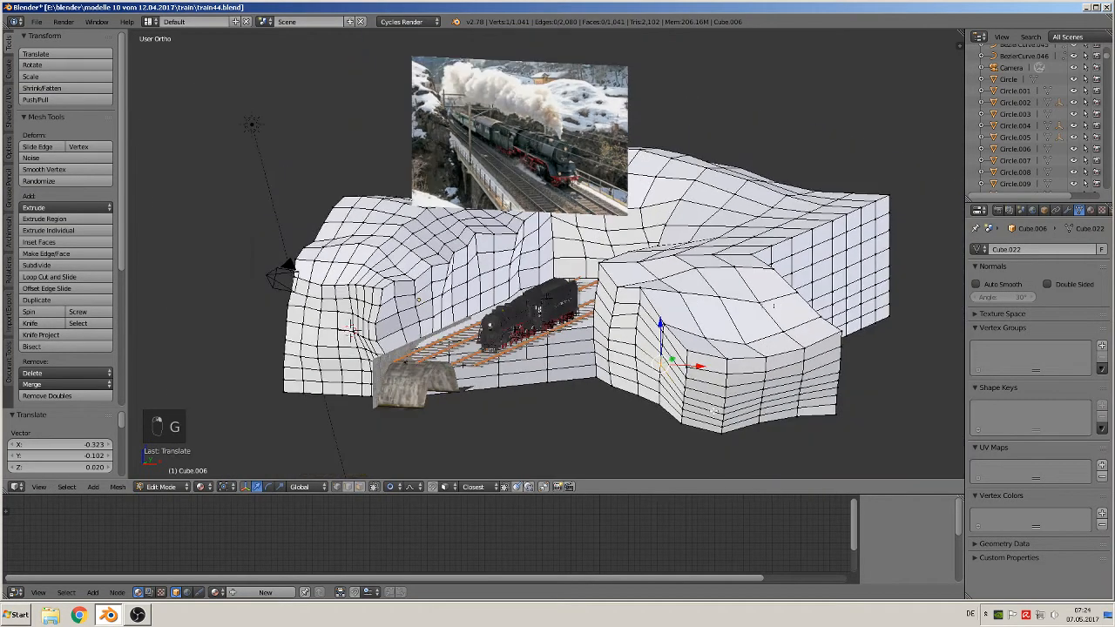
key(g)
scroll(712, 410, up, 3)
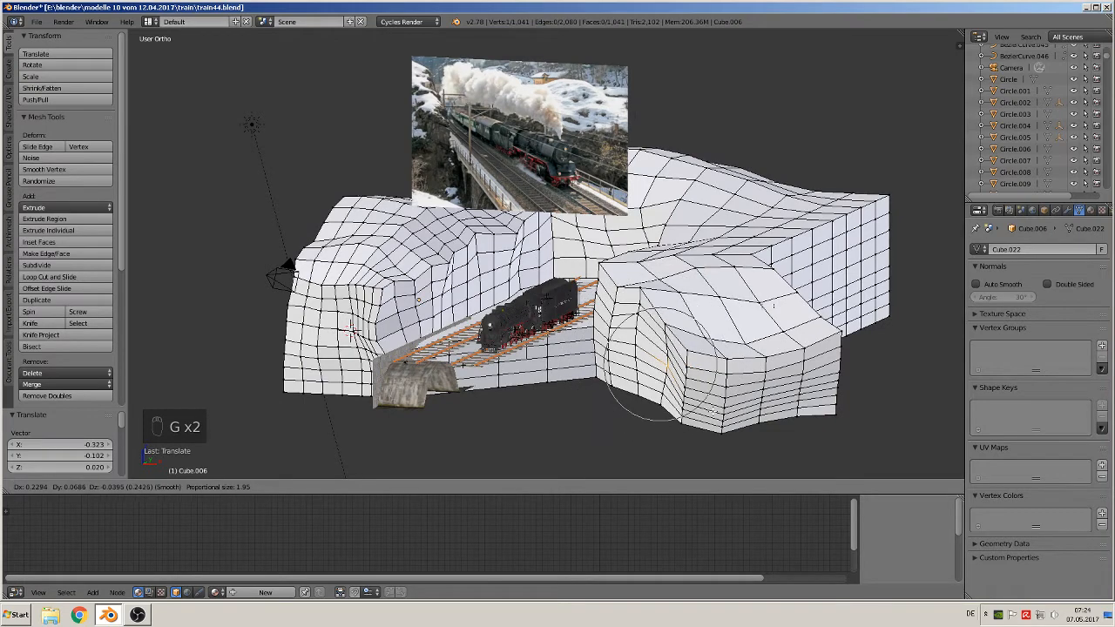
scroll(712, 411, up, 7)
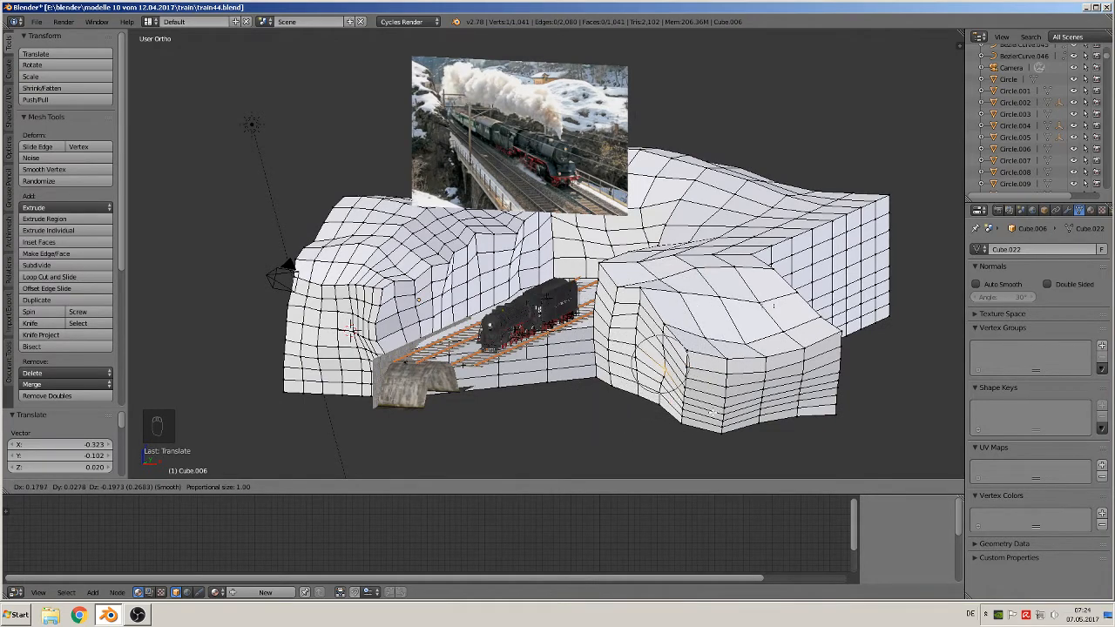
key(Return)
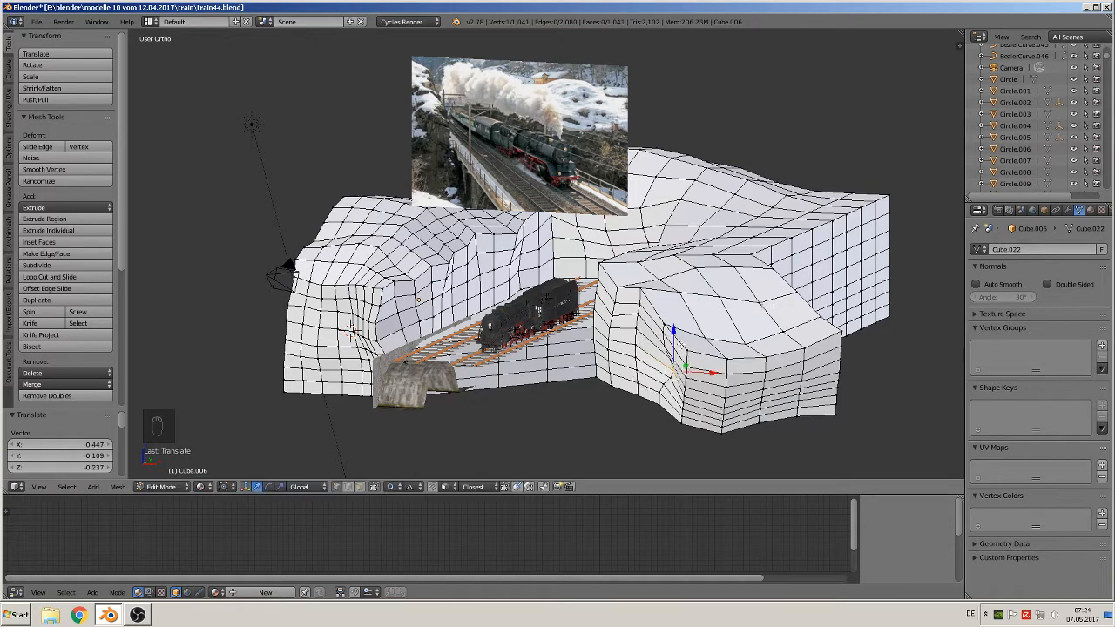
- Move the opposite block's upper-edge vertex by about X 0.59, Y 0.12, Z -0.47 and a wall vertex near its front corner by X -0.20, Y -0.05, Z 0.12
key(g)
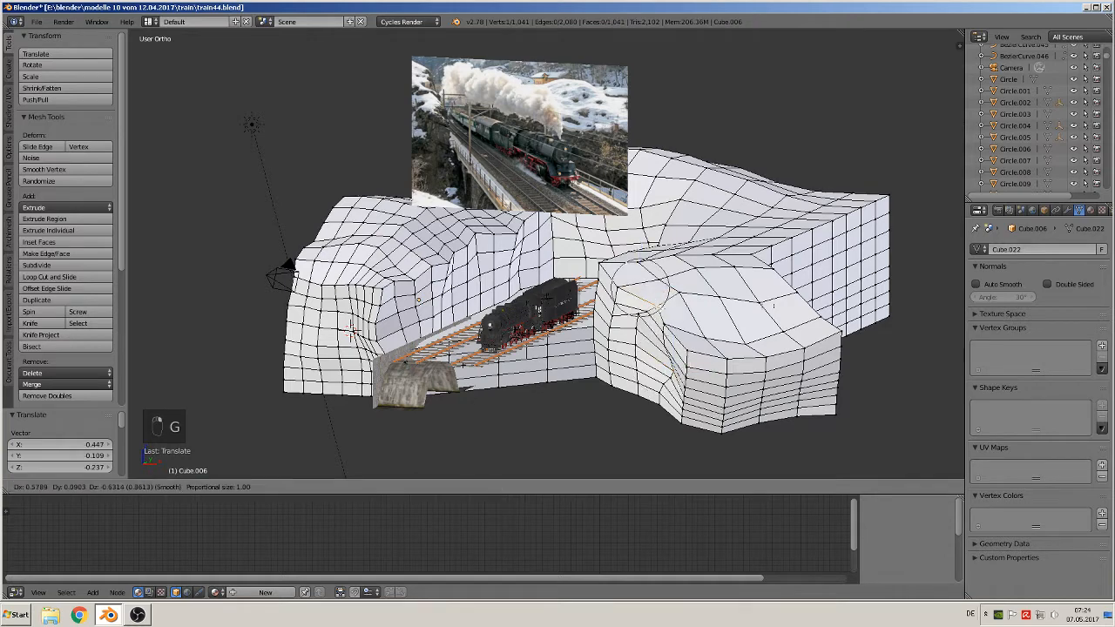
key(Return)
right_click(691, 352)
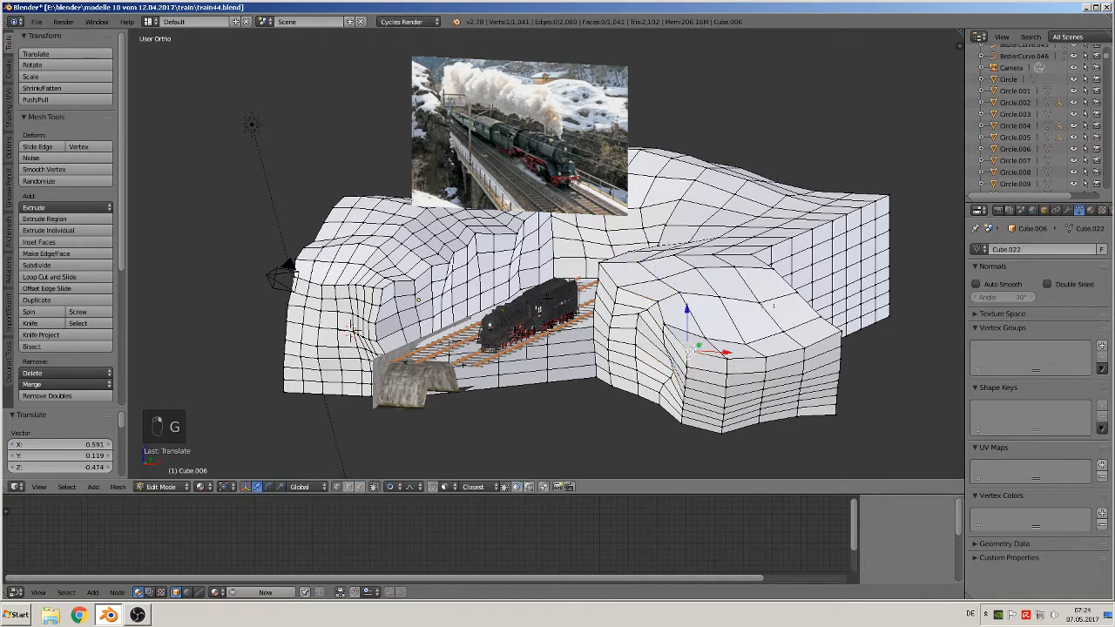
right_click(688, 386)
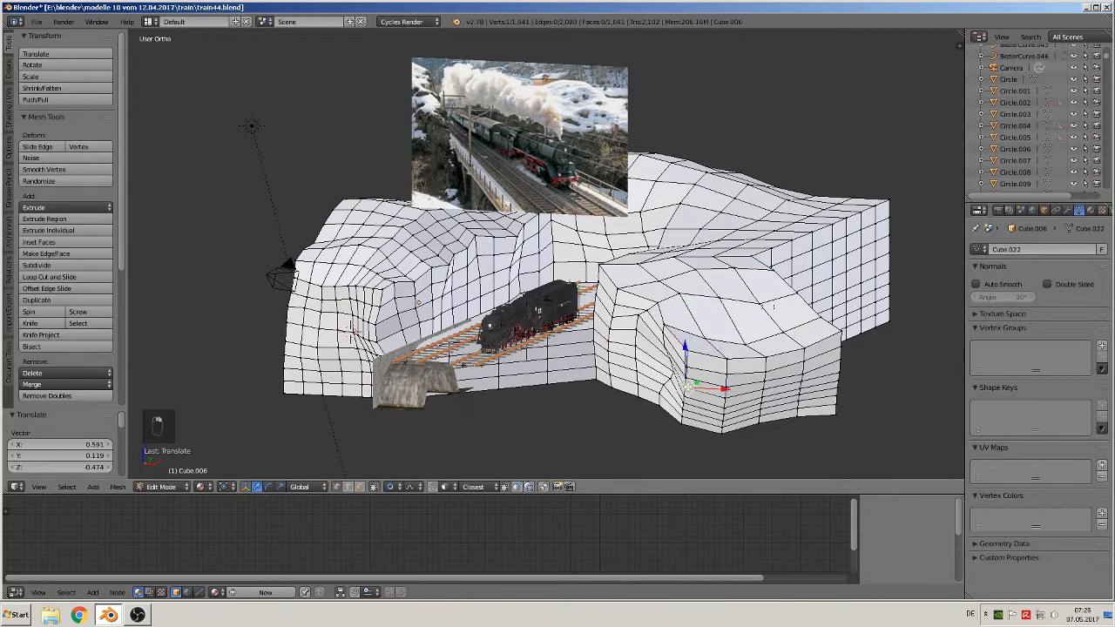
key(g)
click(680, 381)
- Move a middle vertex of the opposite block's track-side wall by about X 0.45, Y 0.07, Z -0.08
middle_drag(699, 391, 764, 388)
middle_drag(662, 383, 609, 381)
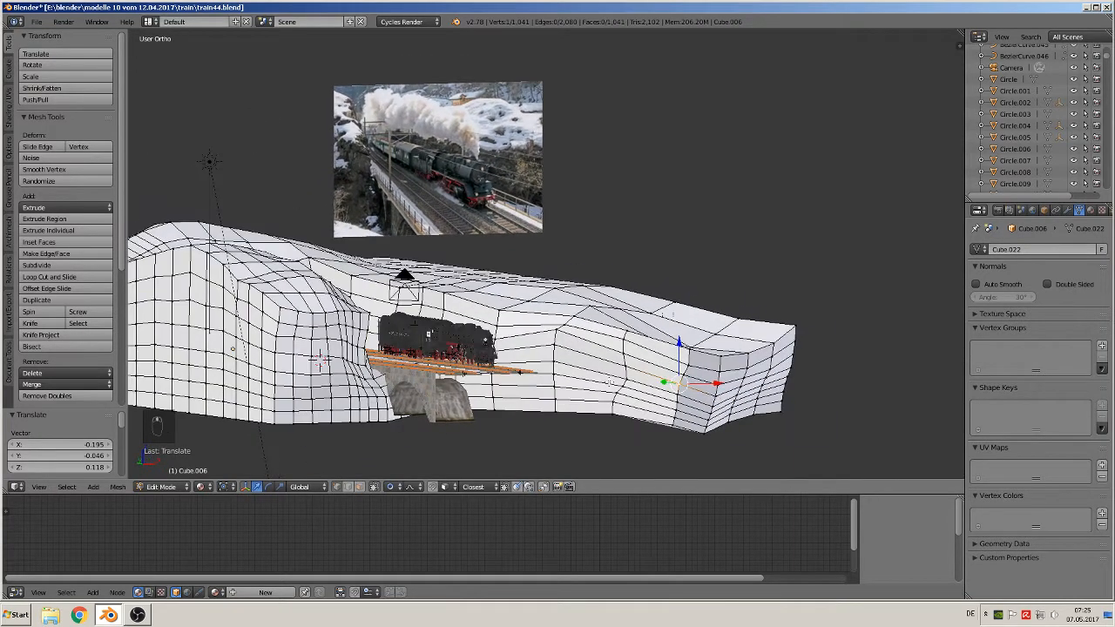
right_click(555, 375)
middle_drag(526, 407, 504, 410)
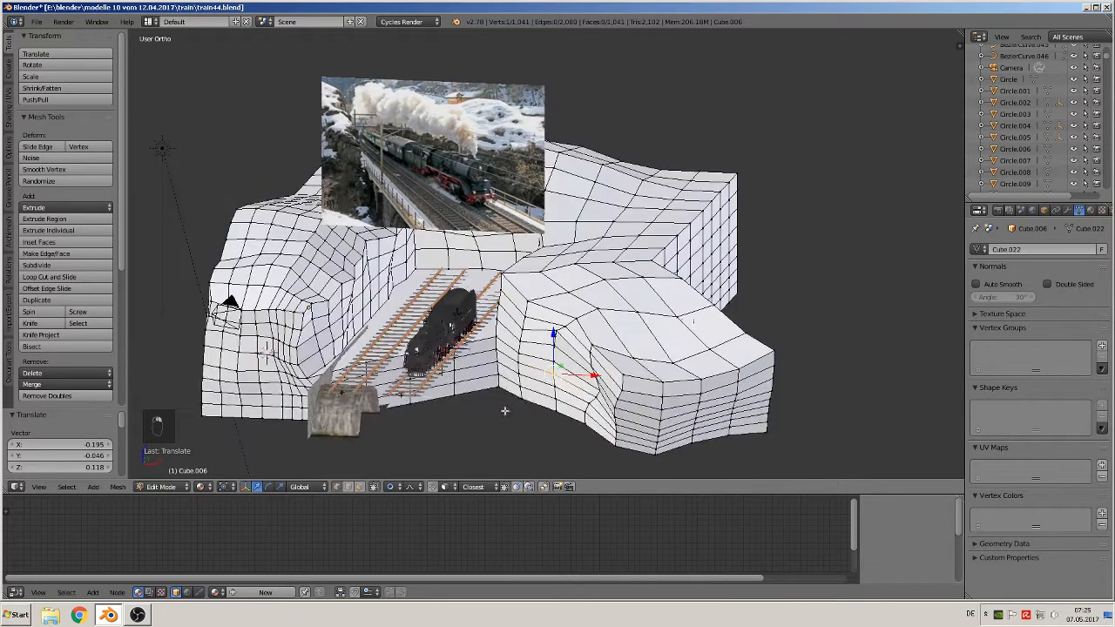
key(g)
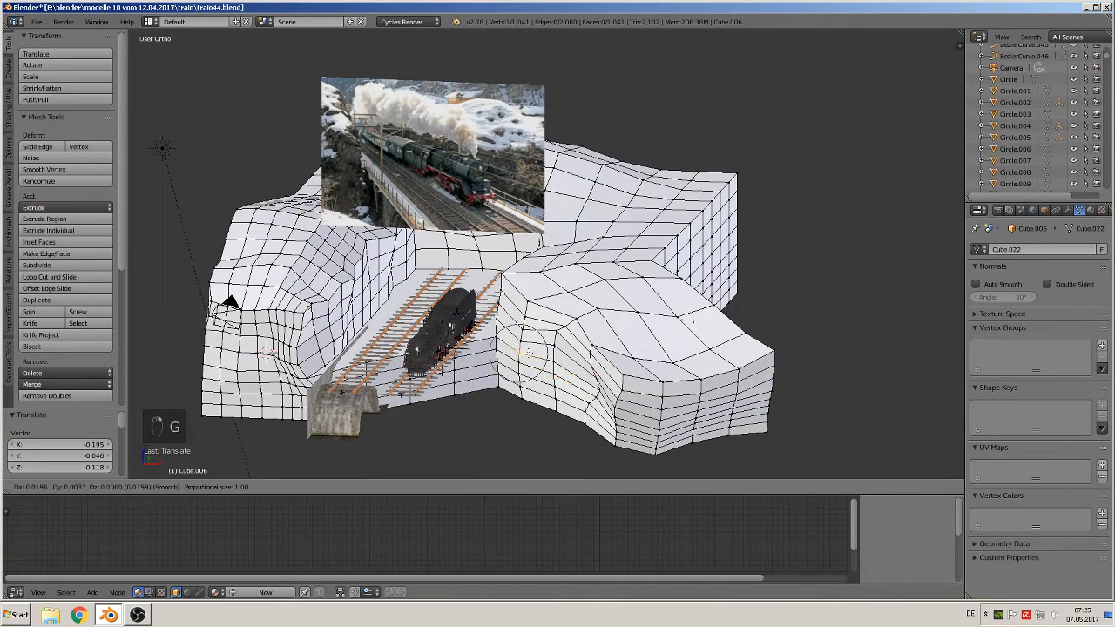
click(534, 357)
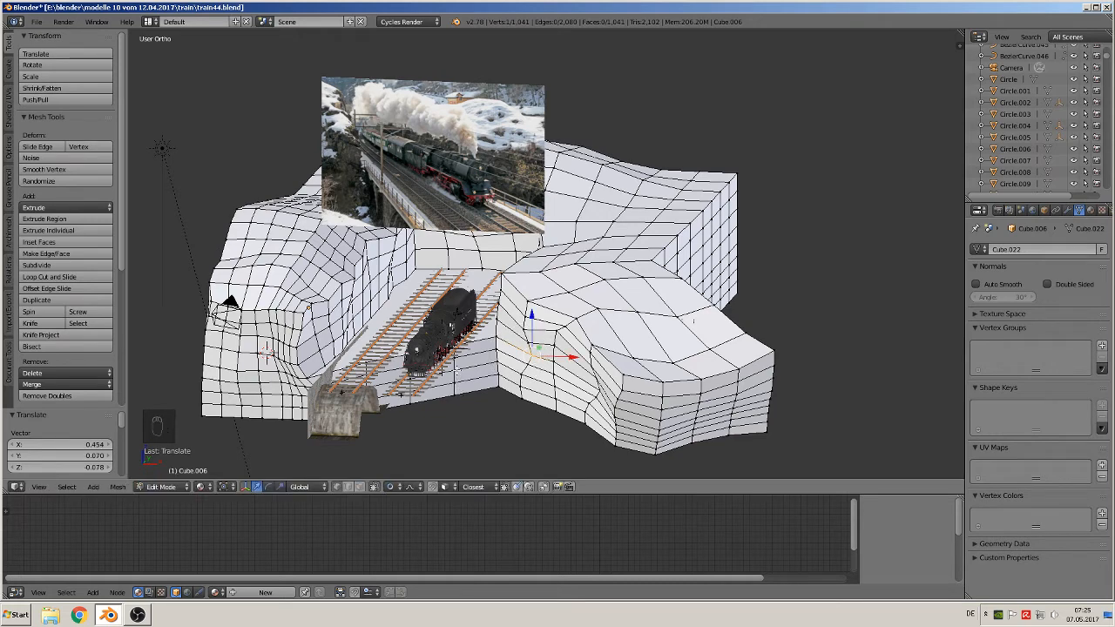
- Move two vertices of the wall below the tracks by about X 0.49, Y 0.51, Z 0.40 and X -0.60, Y 0.21, Z 0.02
middle_drag(457, 369, 446, 378)
key(g)
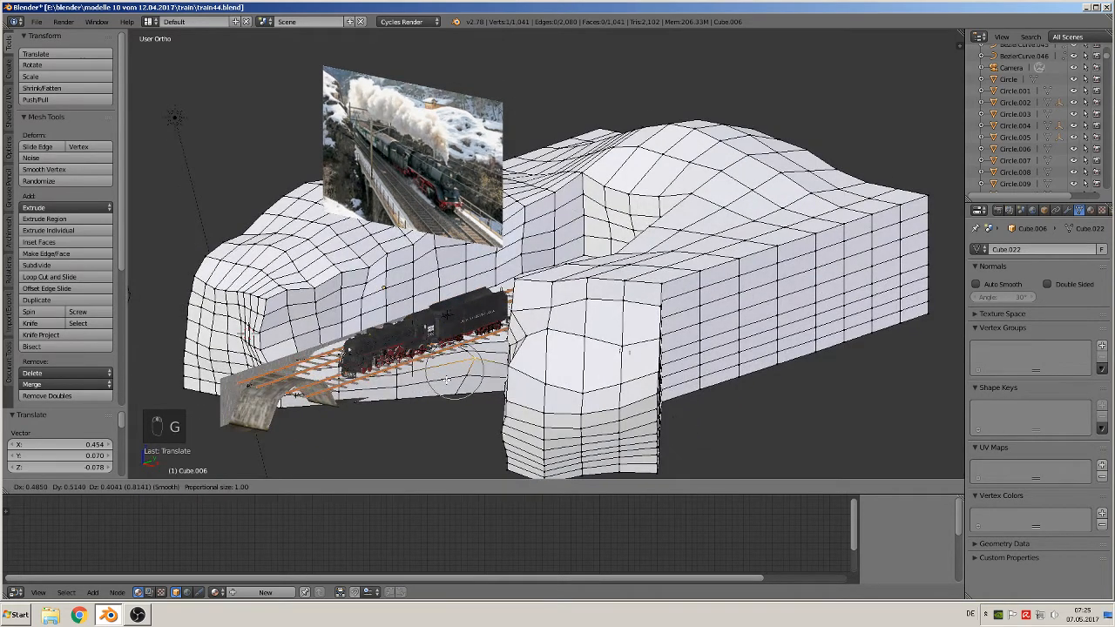
click(446, 378)
right_click(402, 382)
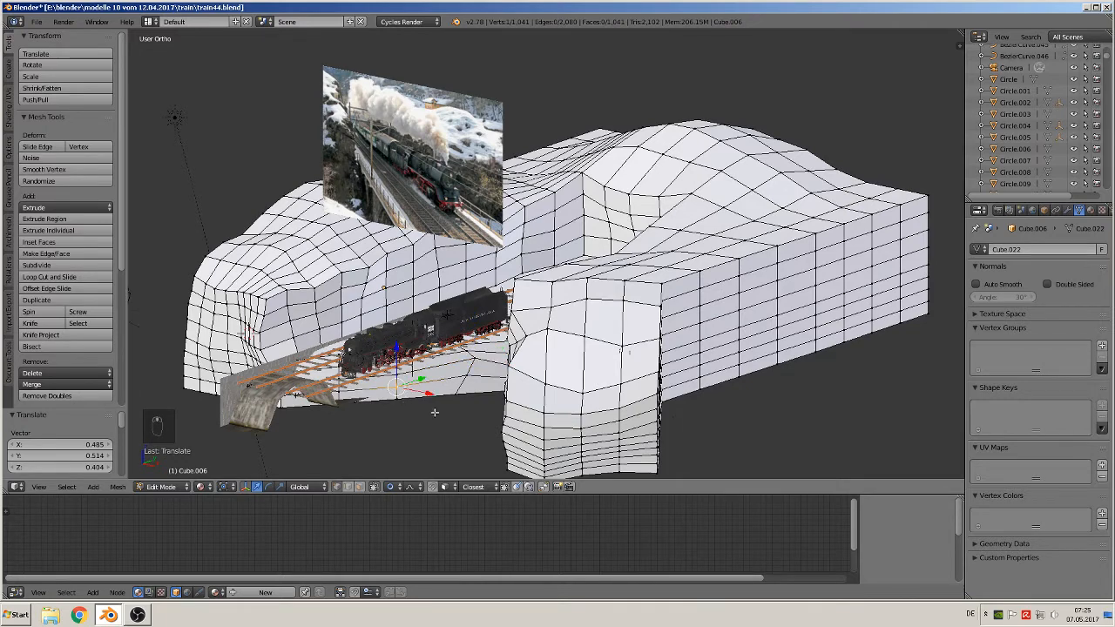
middle_drag(433, 412, 462, 402)
key(g)
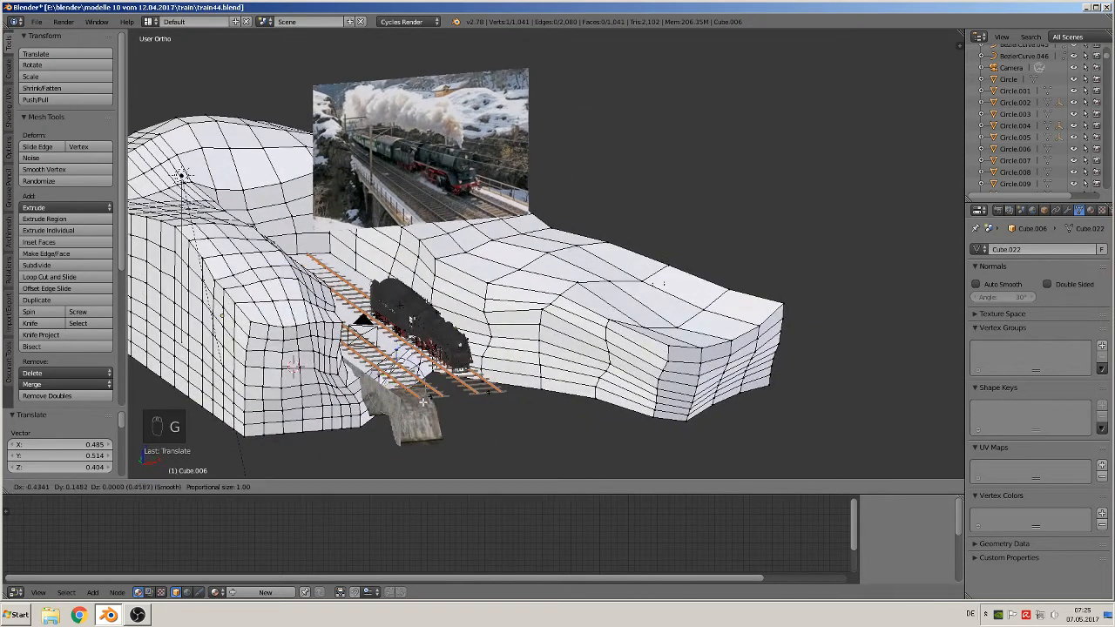
click(418, 402)
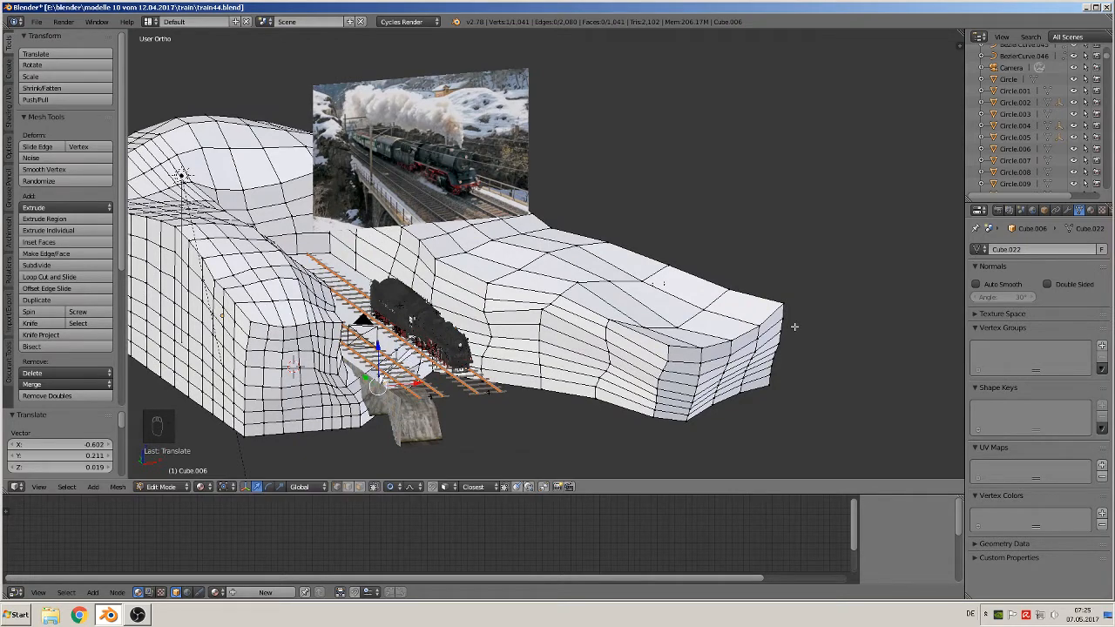
- Move a lower vertex of the end face beside the bridge arch along Y by about -0.15, with the proportional size increased to 1.46
middle_drag(470, 409, 521, 444)
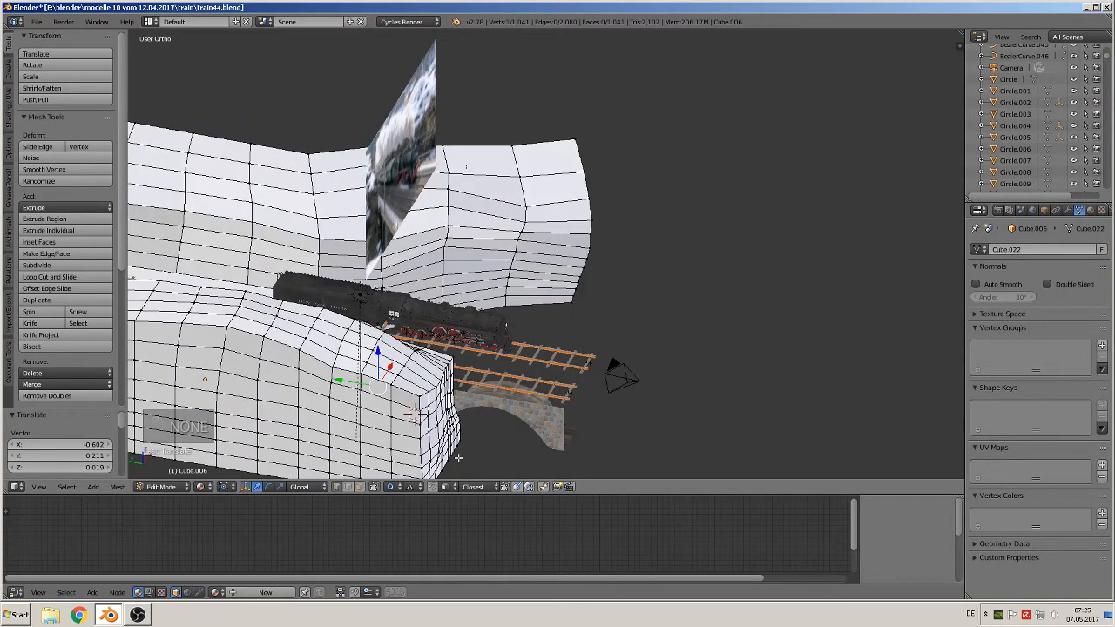
shift+middle_drag(490, 321, 509, 181)
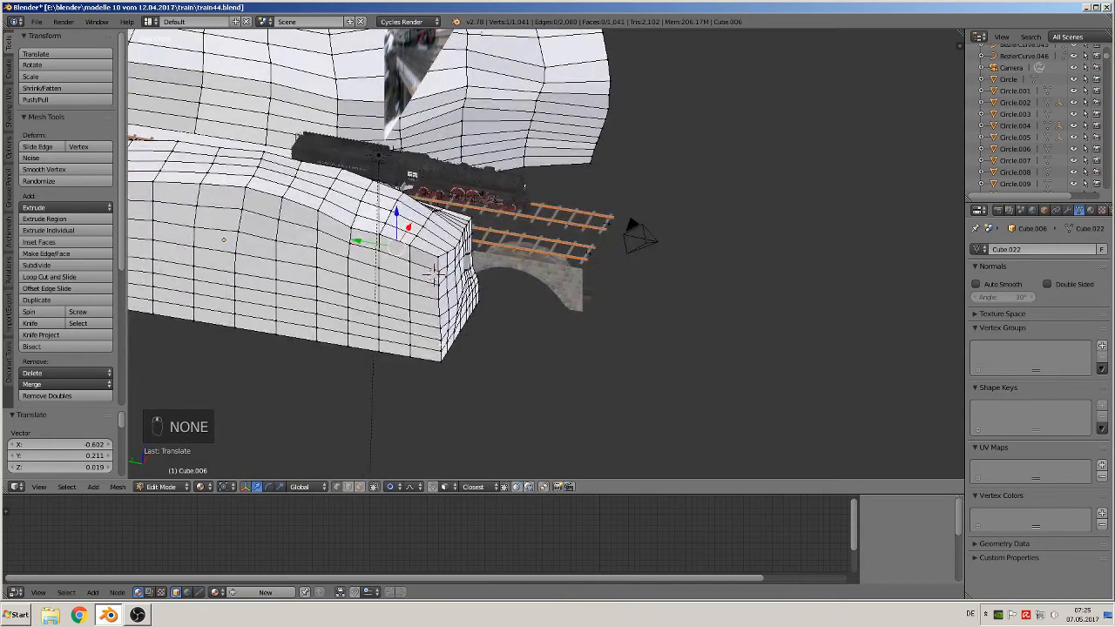
scroll(448, 348, up, 3)
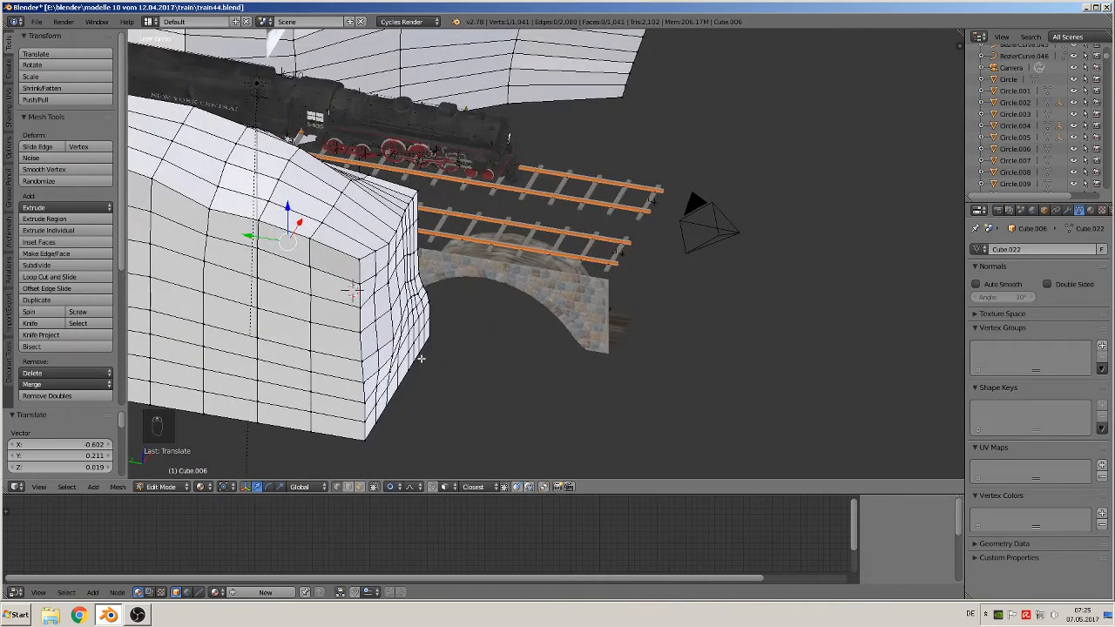
right_click(415, 361)
middle_drag(441, 402, 446, 378)
key(g)
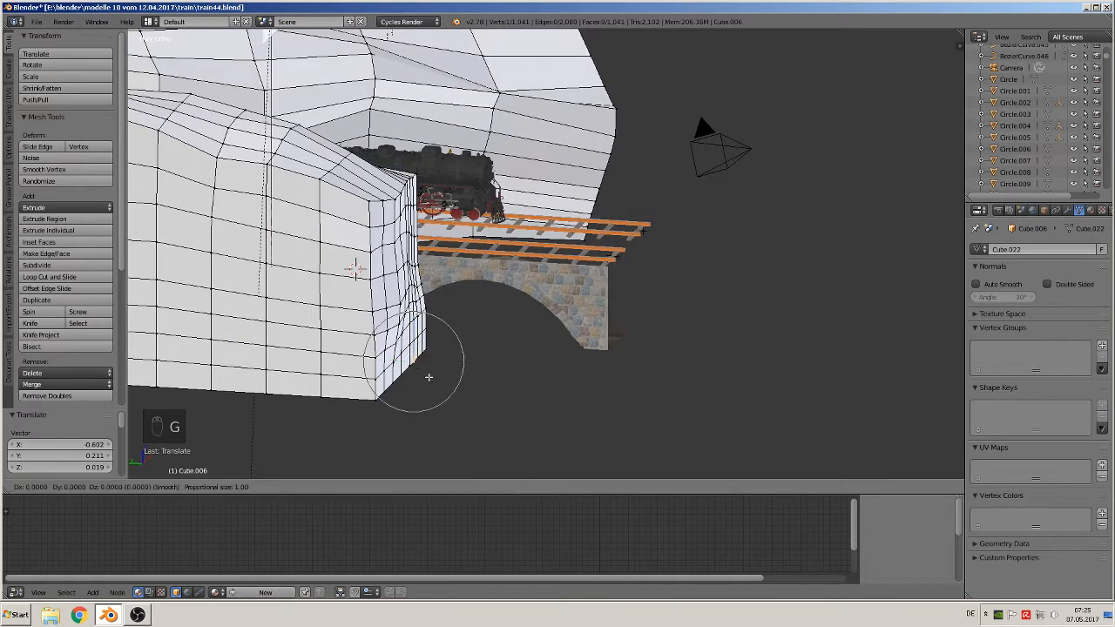
key(y)
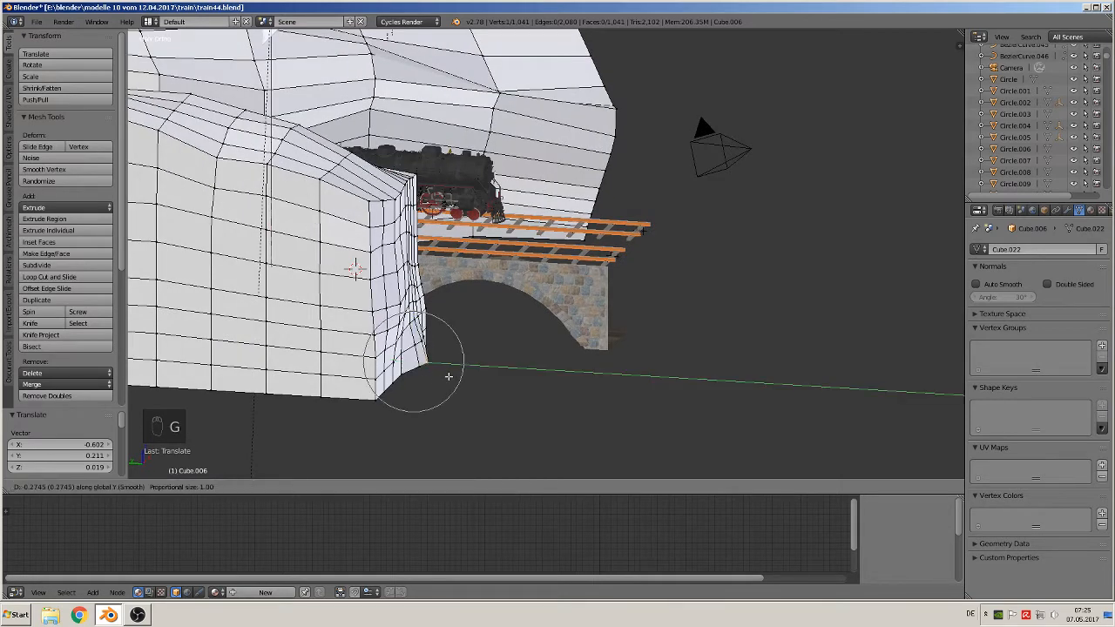
scroll(436, 375, down, 4)
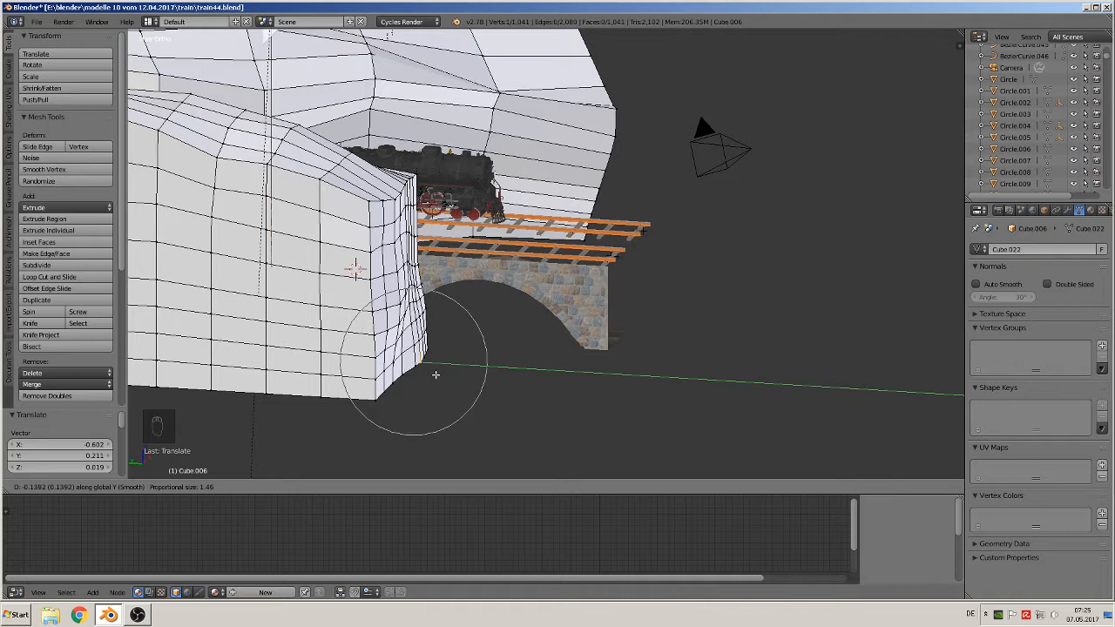
click(436, 375)
- Reduce the proportional size and move the same end face's bottom outer corner vertex along Y by about -0.28
right_click(375, 399)
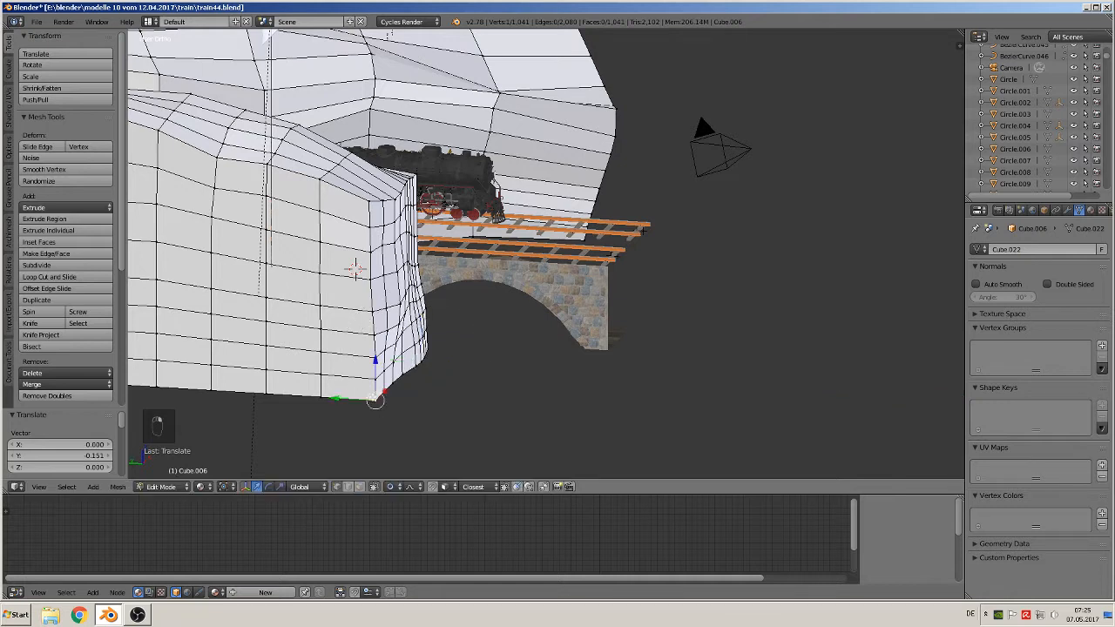
key(g)
key(y)
scroll(384, 412, up, 3)
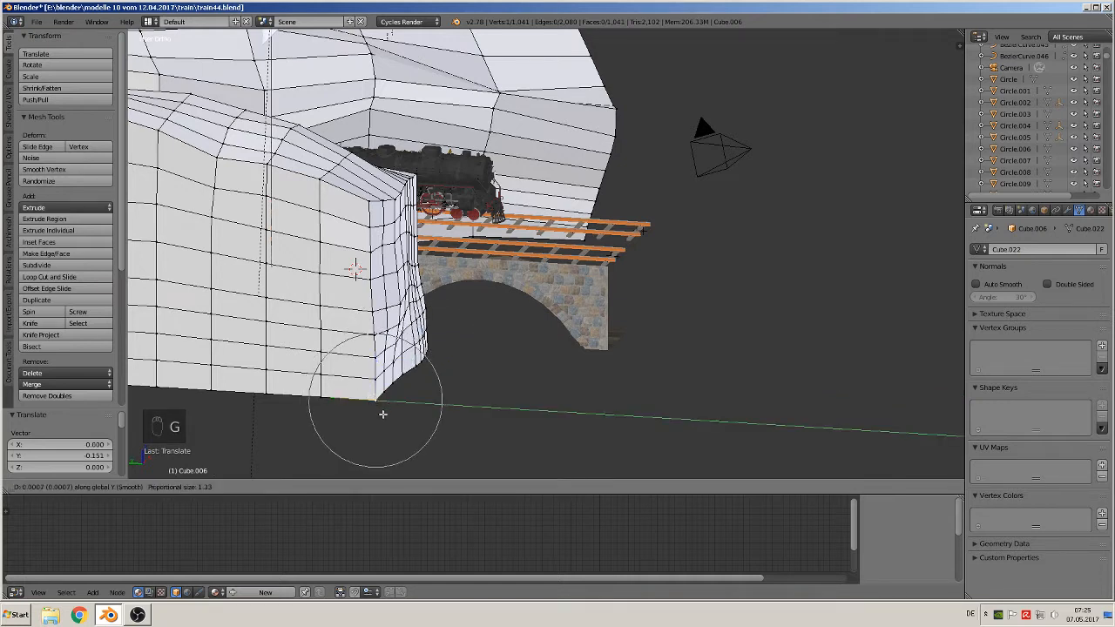
scroll(401, 419, up, 1)
click(401, 420)
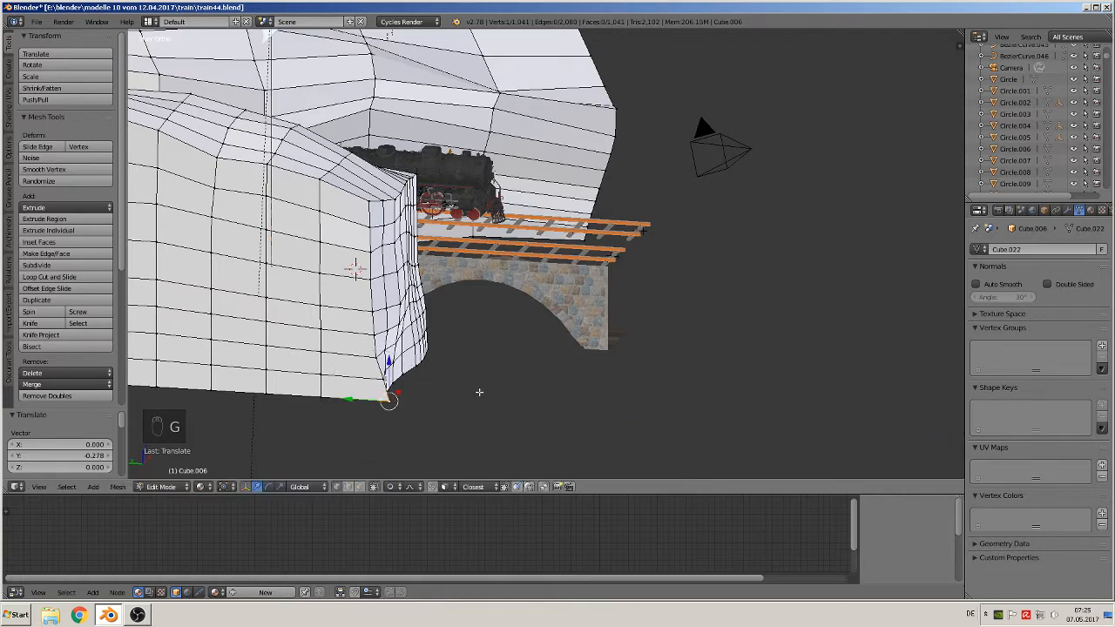
- Move a bottom-edge vertex of the opposite block's track-side wall along Y by about -0.80
middle_drag(480, 391, 403, 392)
middle_drag(502, 407, 475, 473)
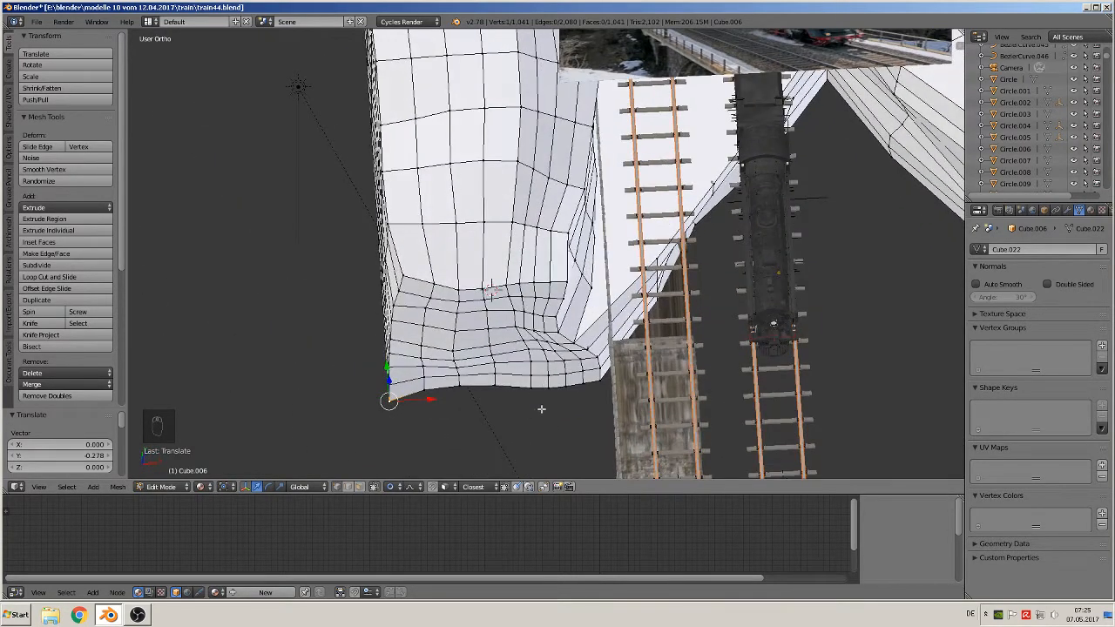
middle_drag(696, 371, 432, 283)
right_click(731, 186)
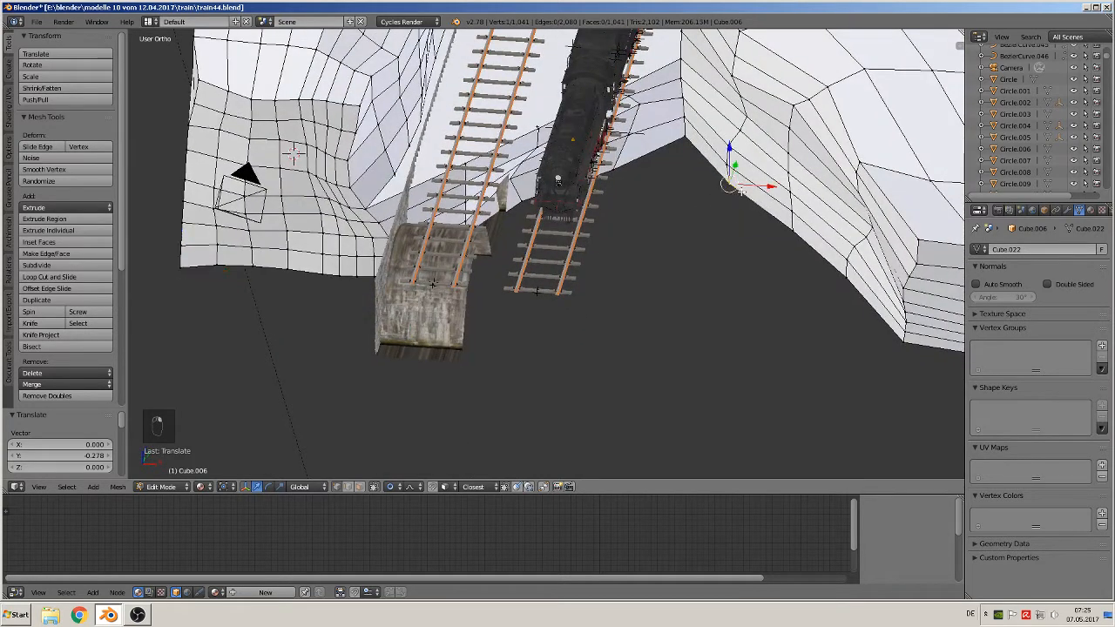
right_click(789, 230)
middle_drag(787, 297, 781, 334)
key(g)
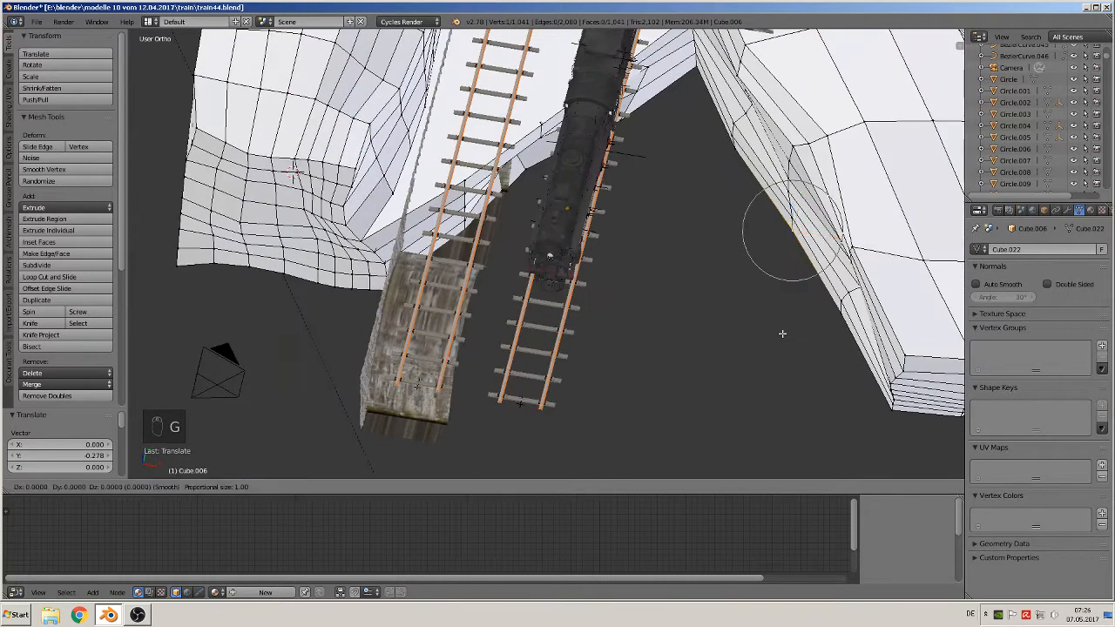
key(y)
scroll(749, 340, up, 1)
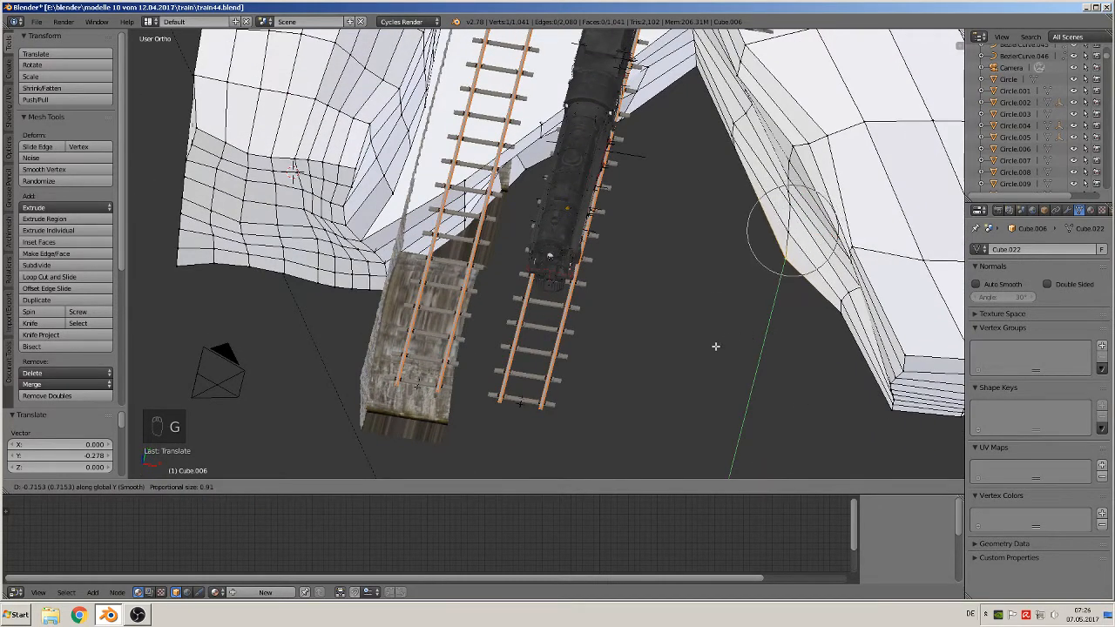
scroll(713, 346, down, 2)
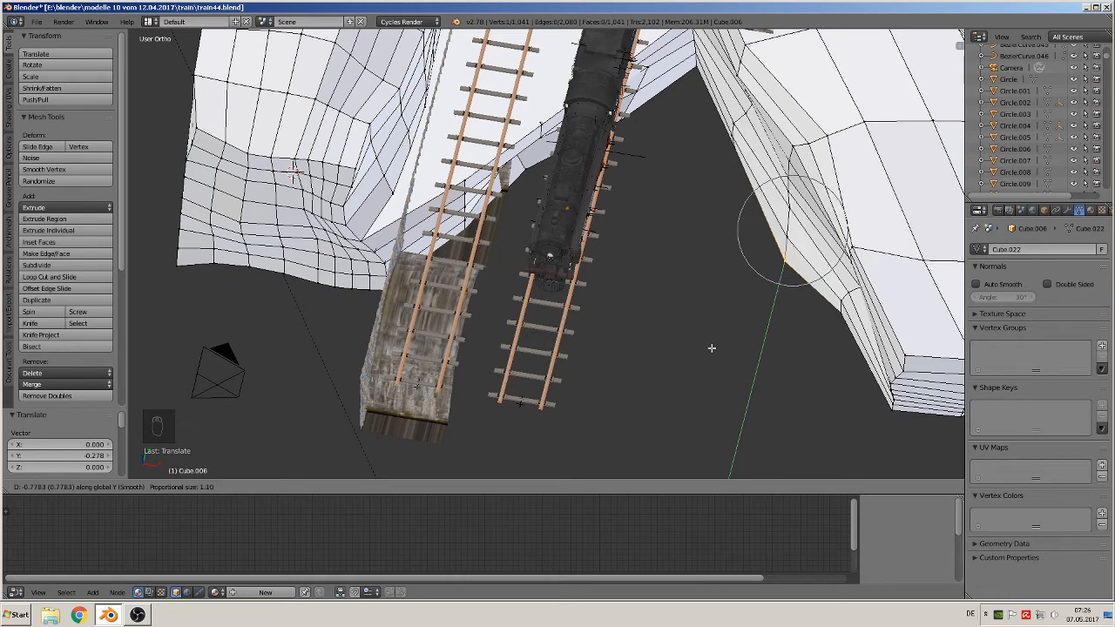
click(714, 345)
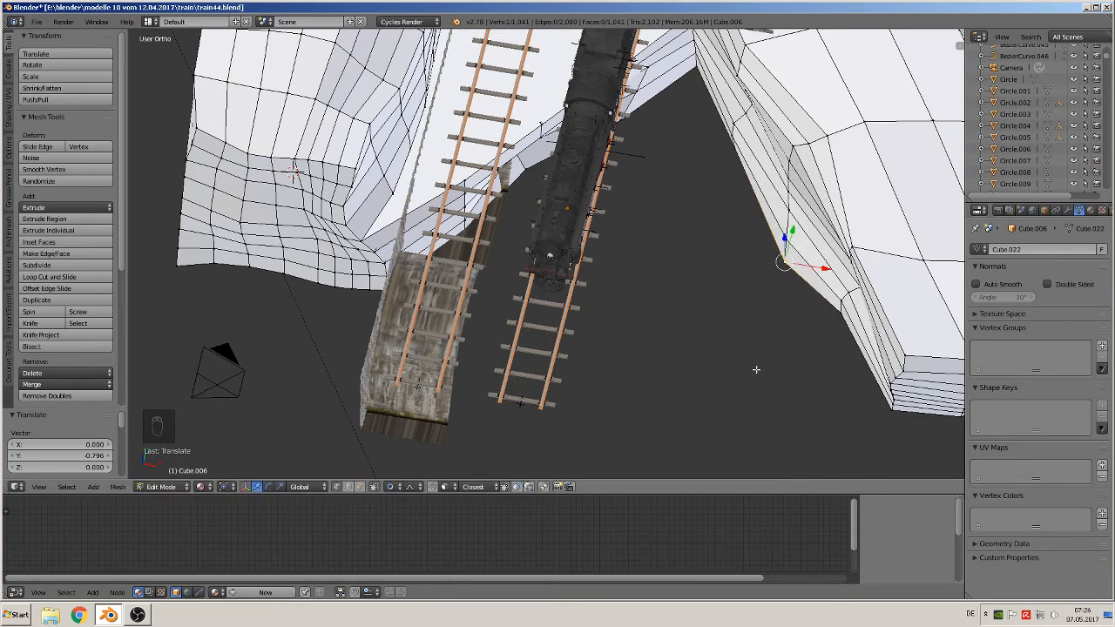
- Move two vertices at the opposite block's front corner by about X 0.30, Y 0.21, Z 0.03 and X 0.51, Y 0.33, Z 0.01
shift+middle_drag(756, 369, 493, 294)
middle_drag(615, 339, 581, 302)
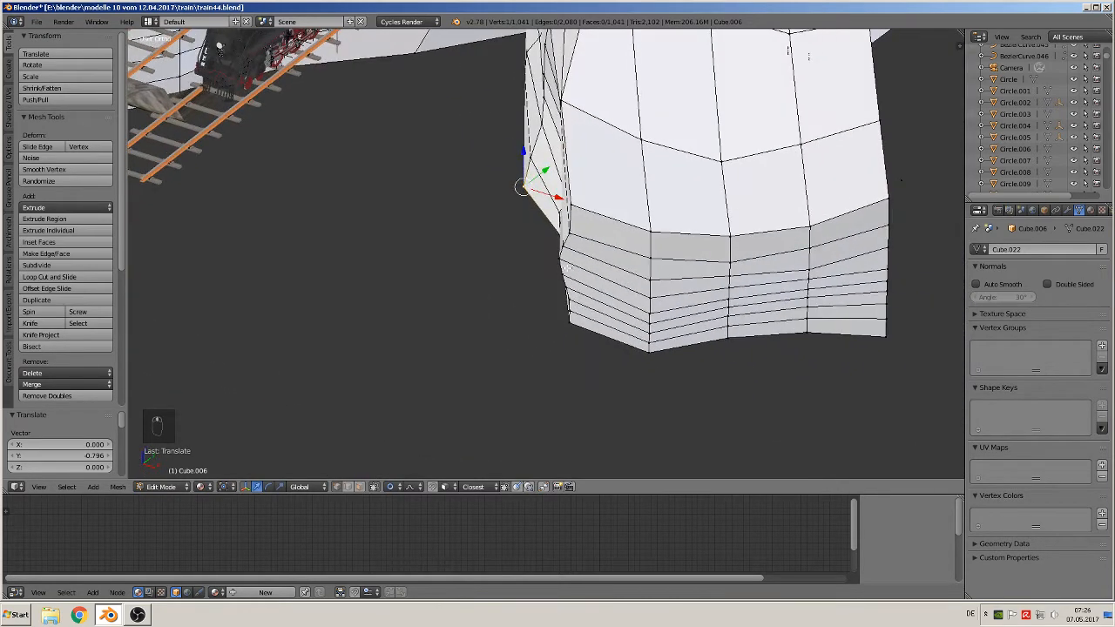
right_click(559, 259)
key(g)
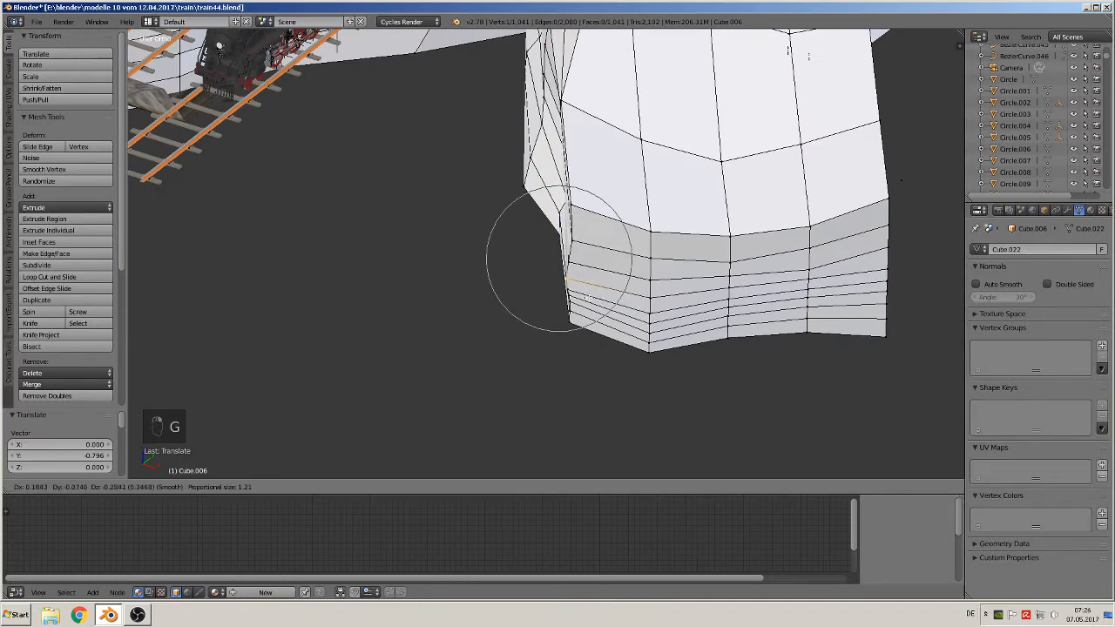
click(575, 190)
key(g)
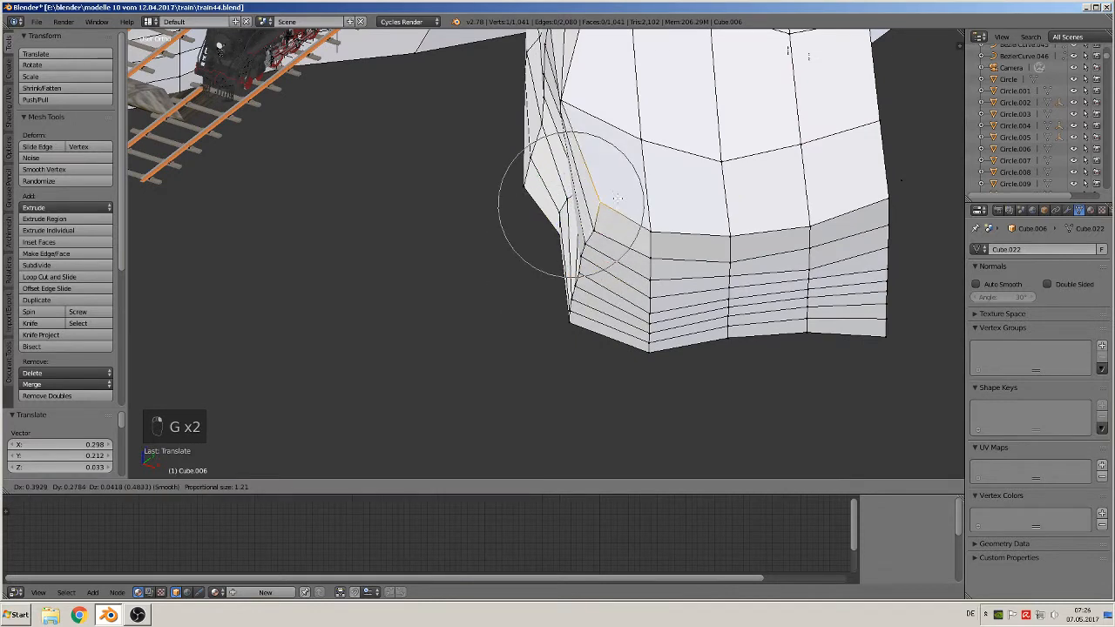
click(617, 200)
- Move a bottom-edge vertex on the opposite block's front face along Y by about -0.64
middle_drag(691, 329, 700, 356)
right_click(727, 297)
key(g)
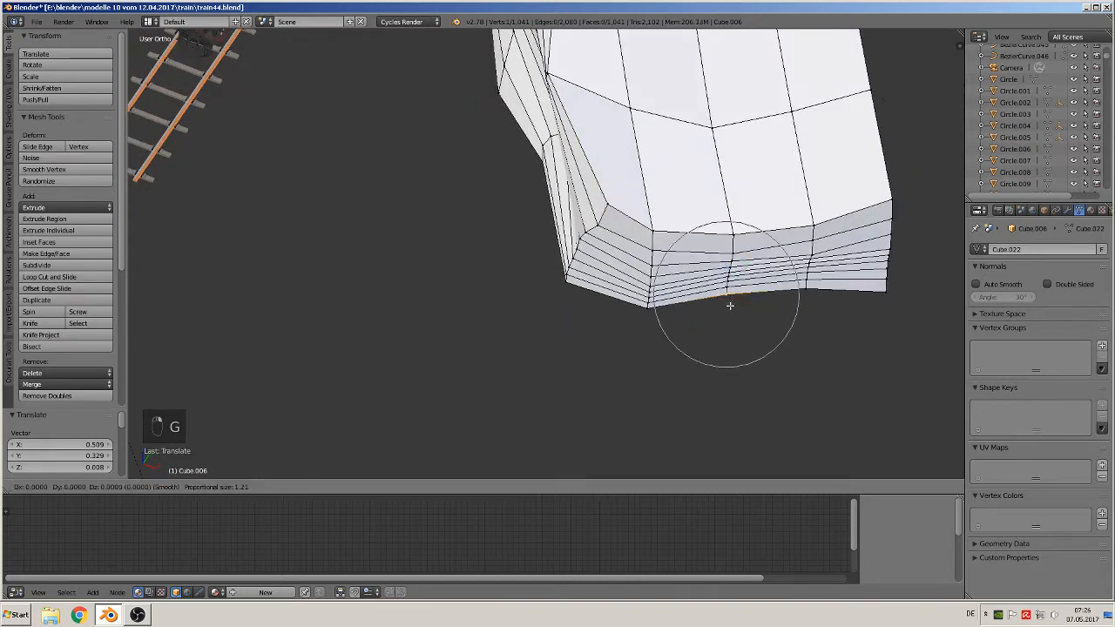
key(y)
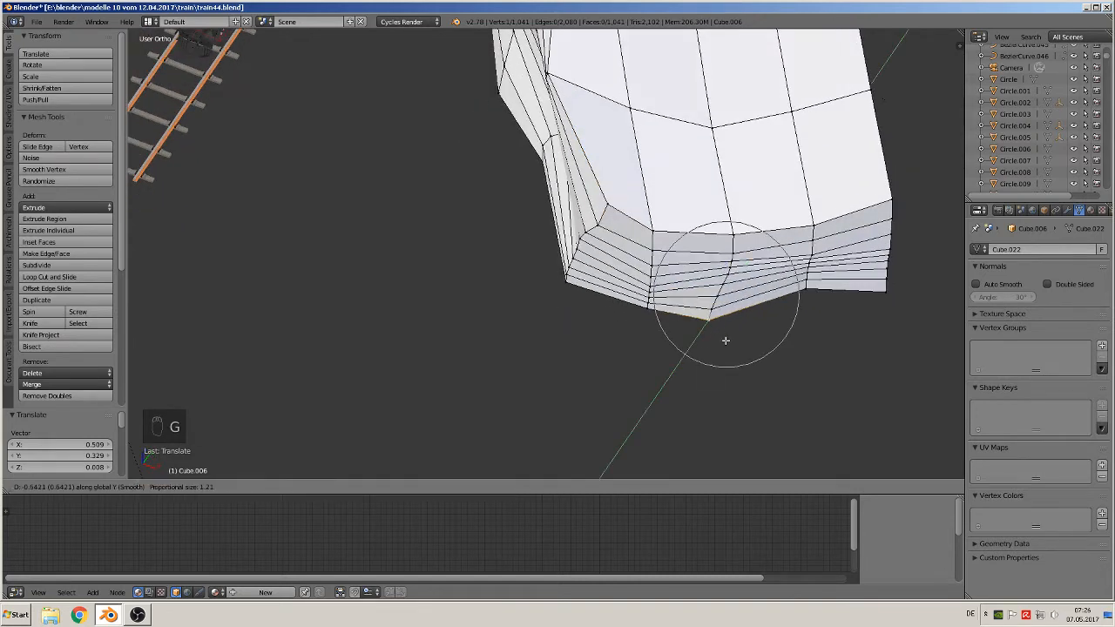
click(692, 342)
- Move the top-edge vertex of the rock wall beside the locomotive by about X 0.61, Y -0.04, Z -0.15
middle_drag(688, 344, 456, 343)
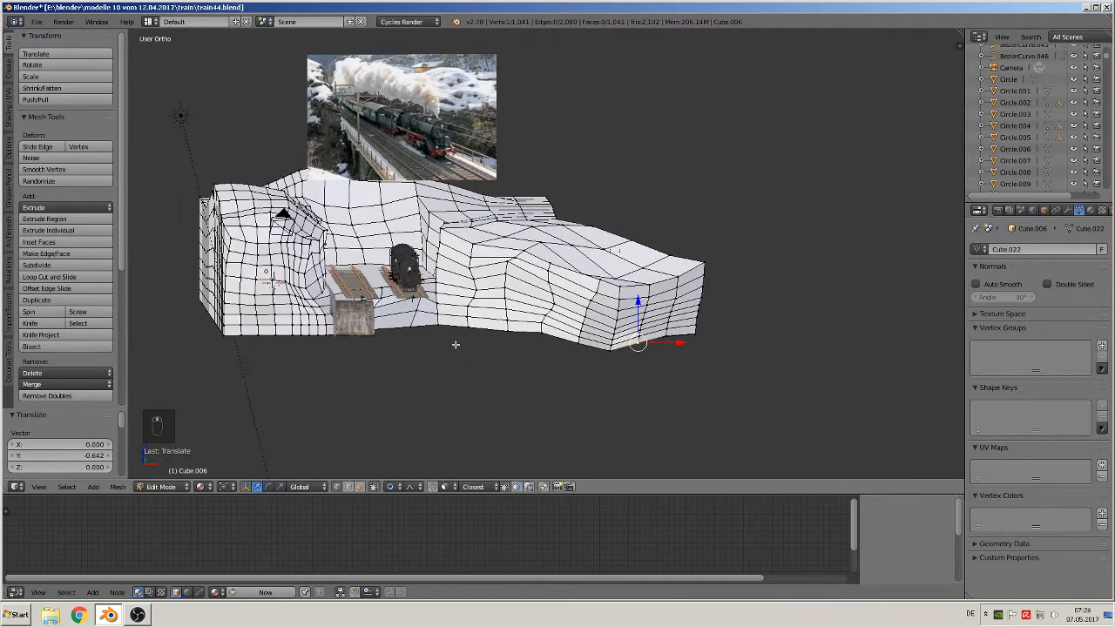
scroll(455, 343, up, 2)
right_click(399, 217)
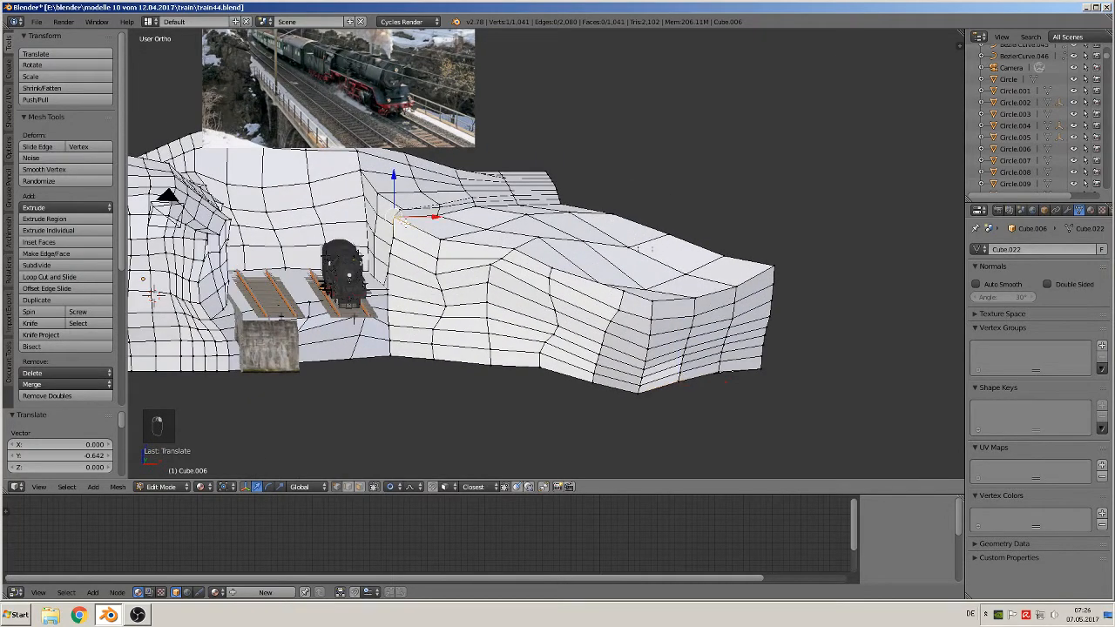
key(g)
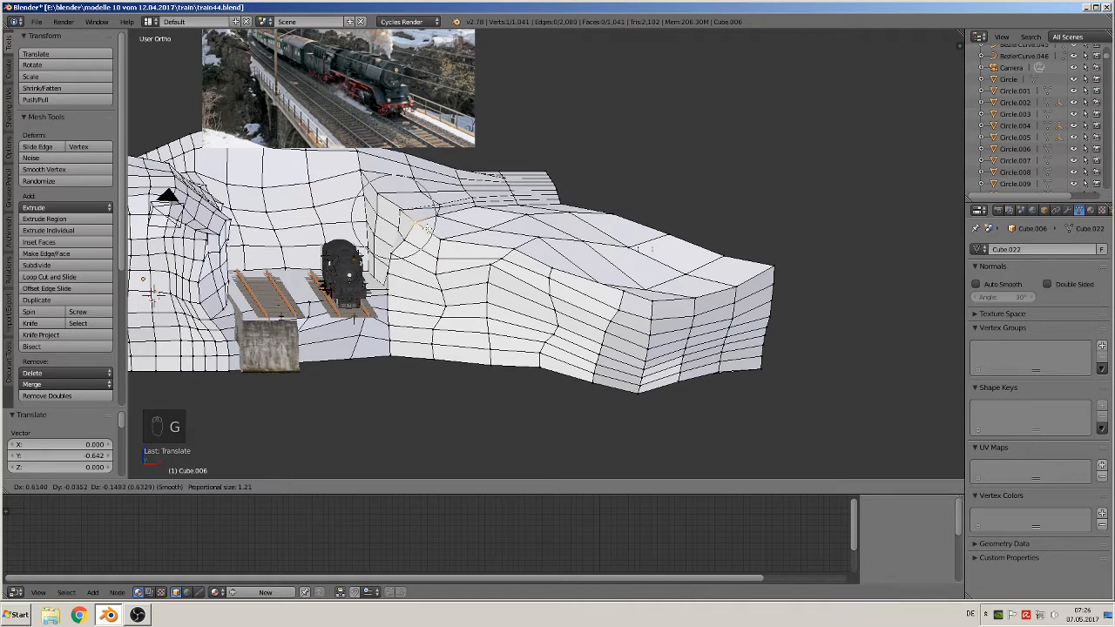
click(425, 228)
- Examine the terrain from the front, through the camera, and in Object Mode from its outer side
right_click(380, 193)
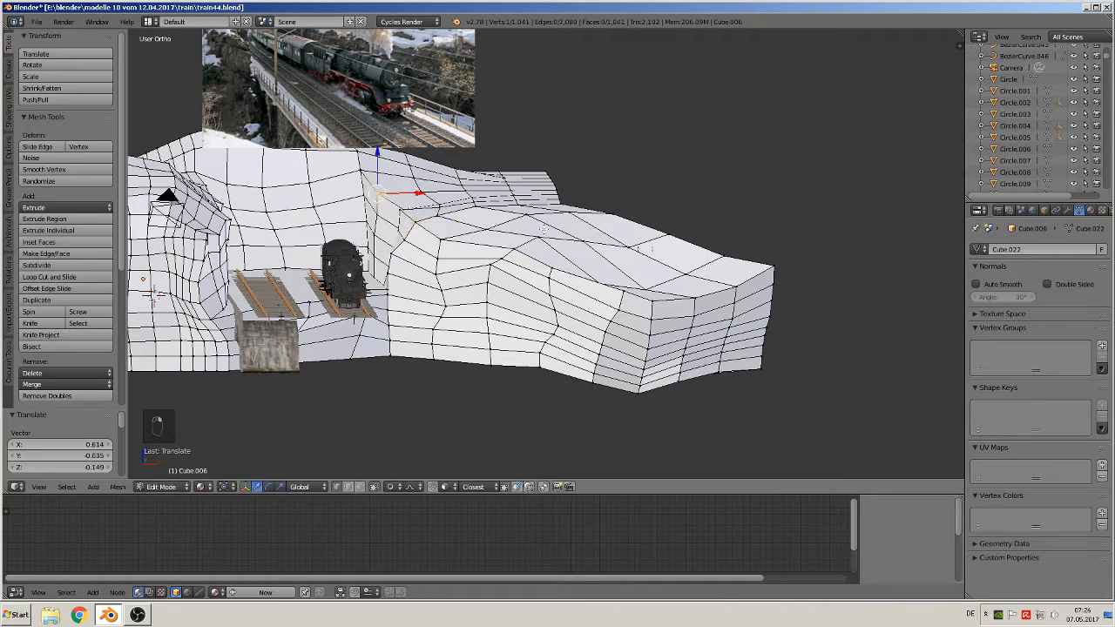
middle_drag(531, 234, 706, 237)
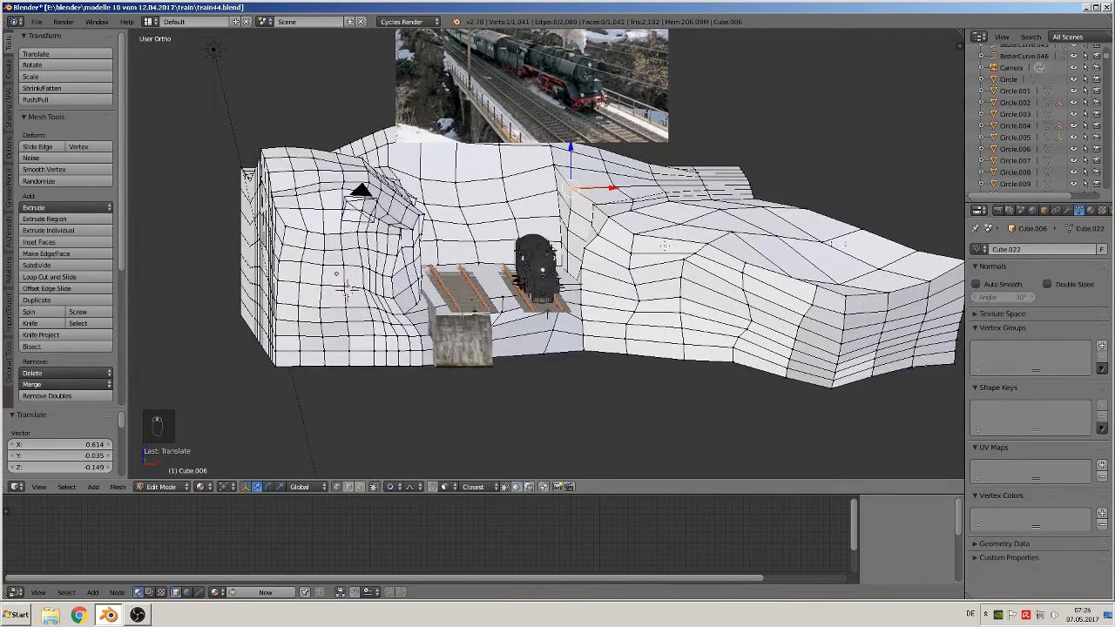
key(KP_1)
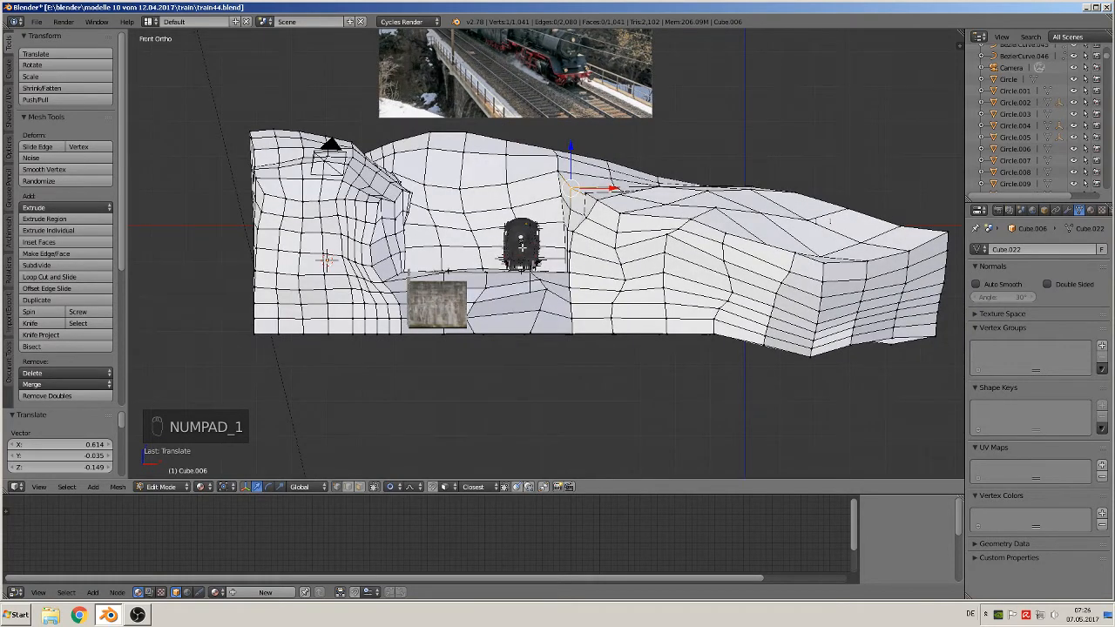
key(KP_0)
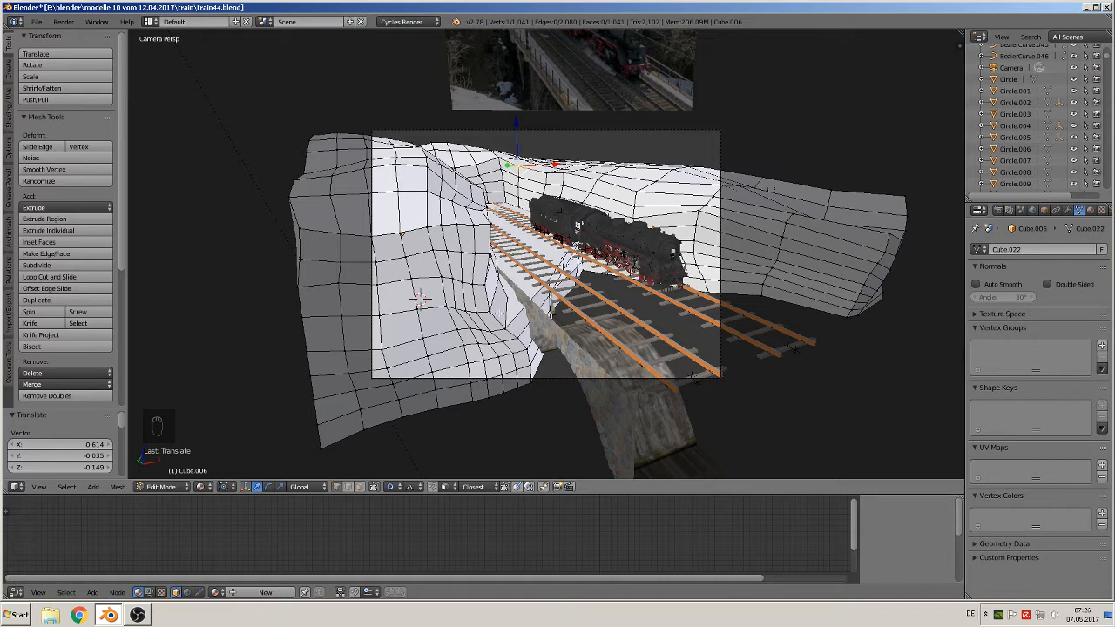
key(KP_0)
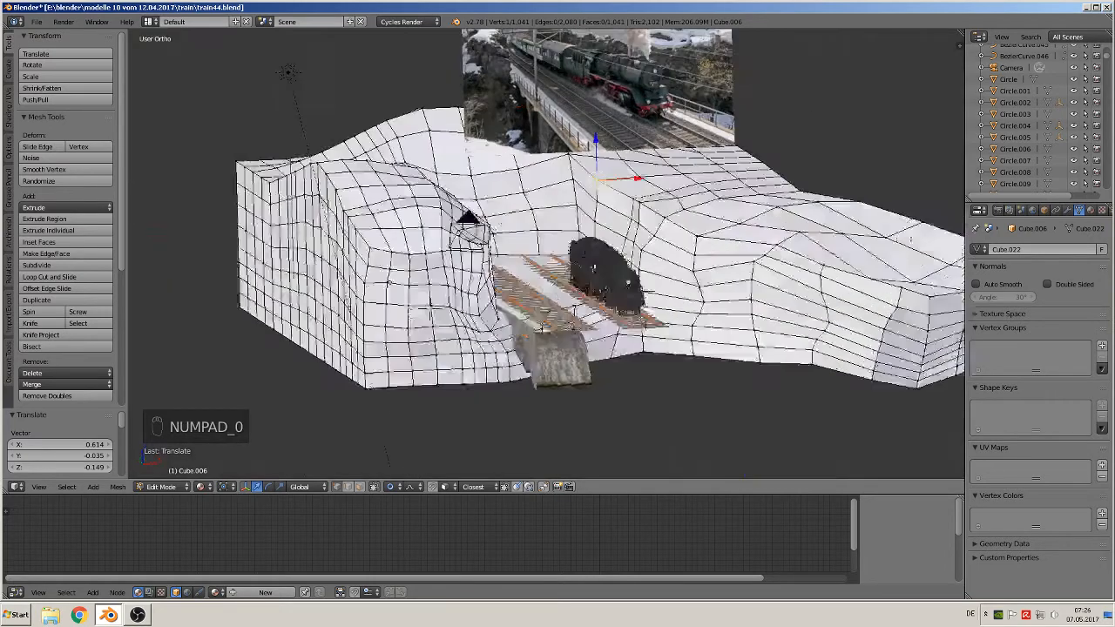
key(Tab)
middle_drag(384, 336, 238, 338)
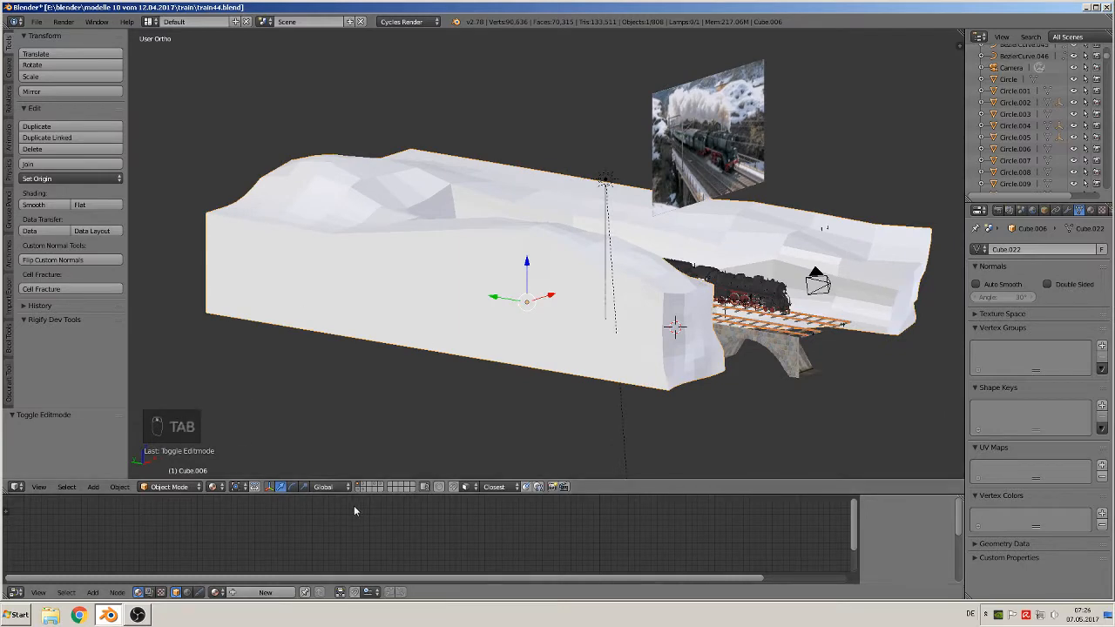
- Return to Edit Mode on the terrain mesh and disable proportional editing
key(Tab)
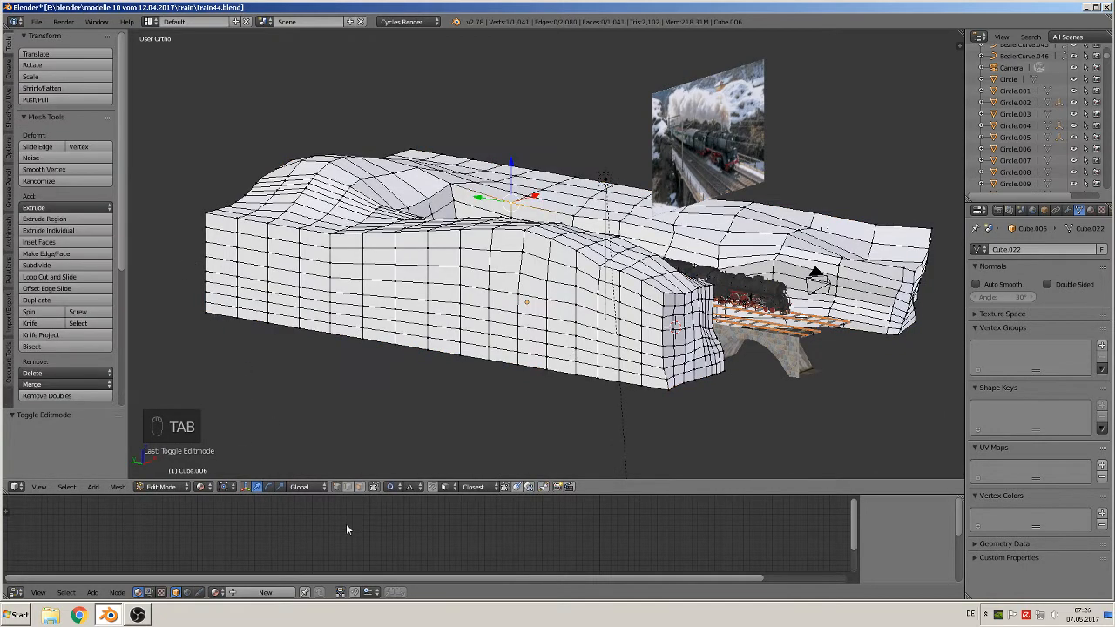
click(392, 486)
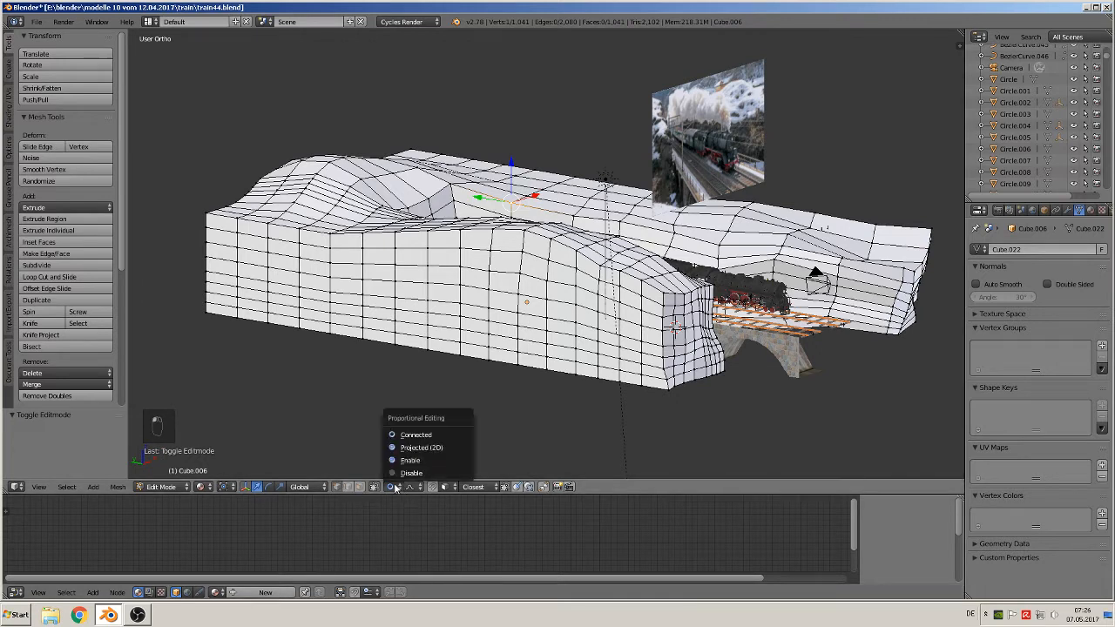
click(406, 473)
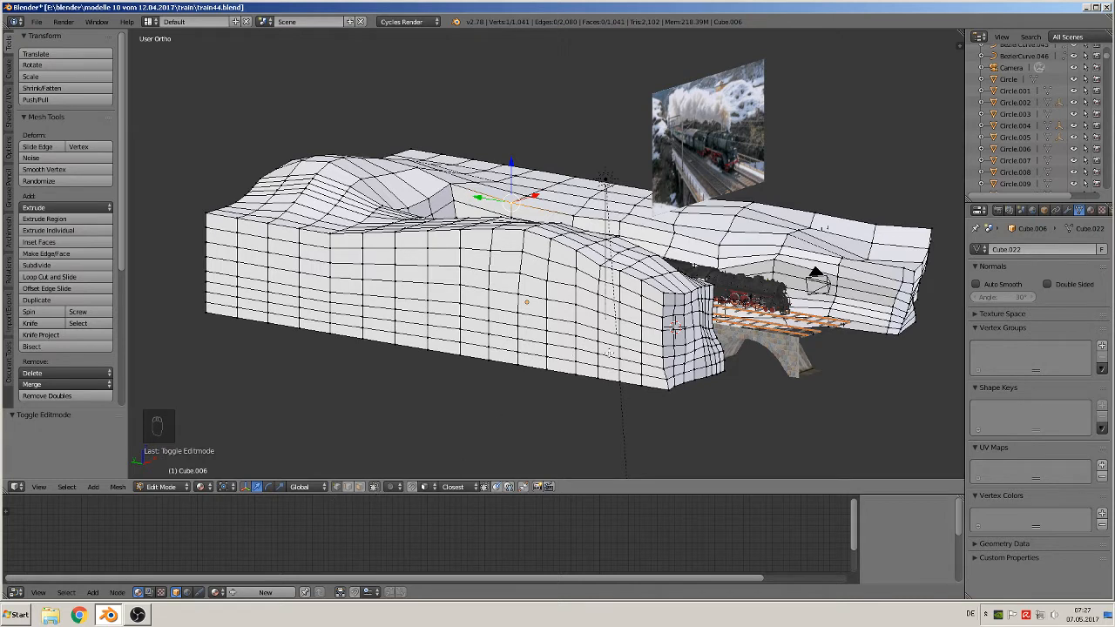
- Circle-select the outer side wall of the block facing away from the tracks and delete its vertices
key(c)
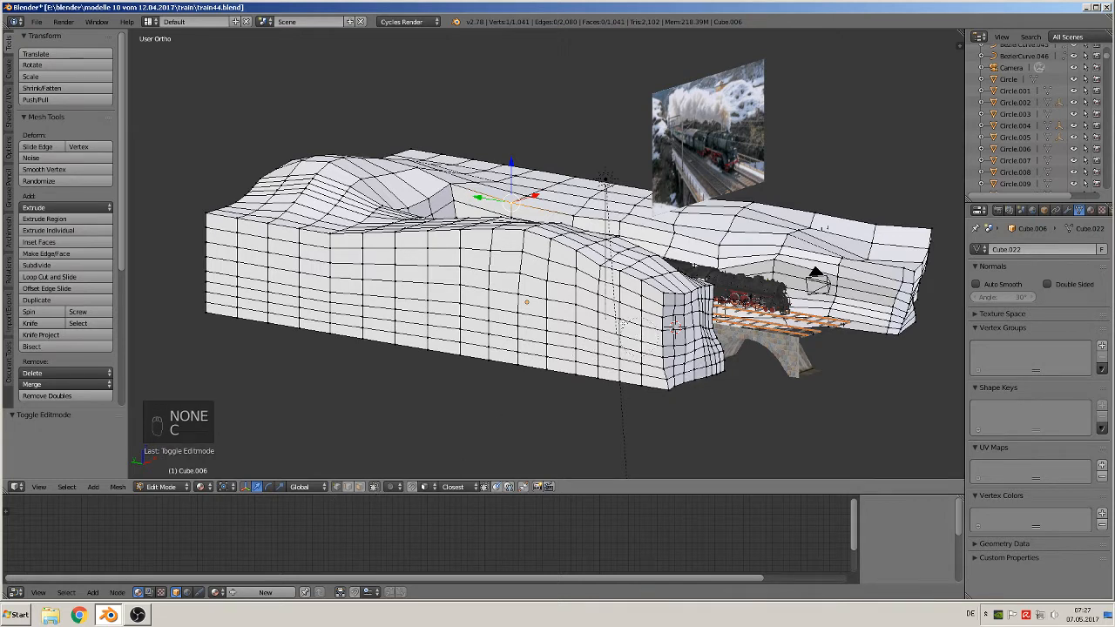
mouse_move(615, 301)
mouse_down()
mouse_move(625, 353)
mouse_move(605, 366)
mouse_move(244, 303)
mouse_move(212, 286)
mouse_move(202, 273)
mouse_move(216, 268)
mouse_move(198, 259)
mouse_move(217, 262)
mouse_move(198, 250)
mouse_move(266, 271)
mouse_move(509, 266)
mouse_move(565, 294)
mouse_up()
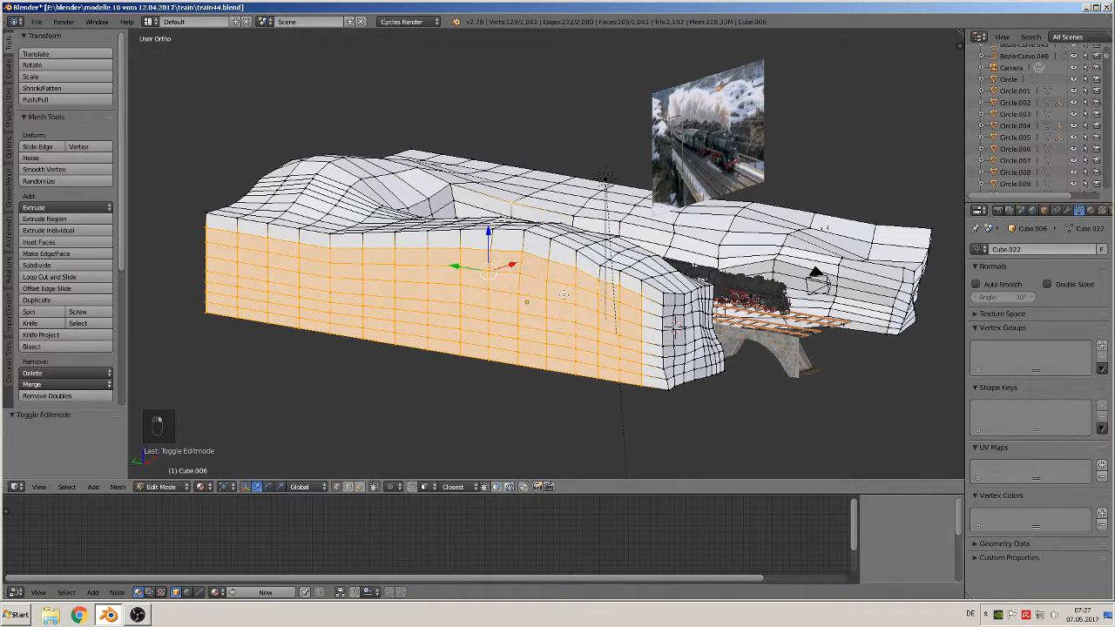
key(x)
click(561, 296)
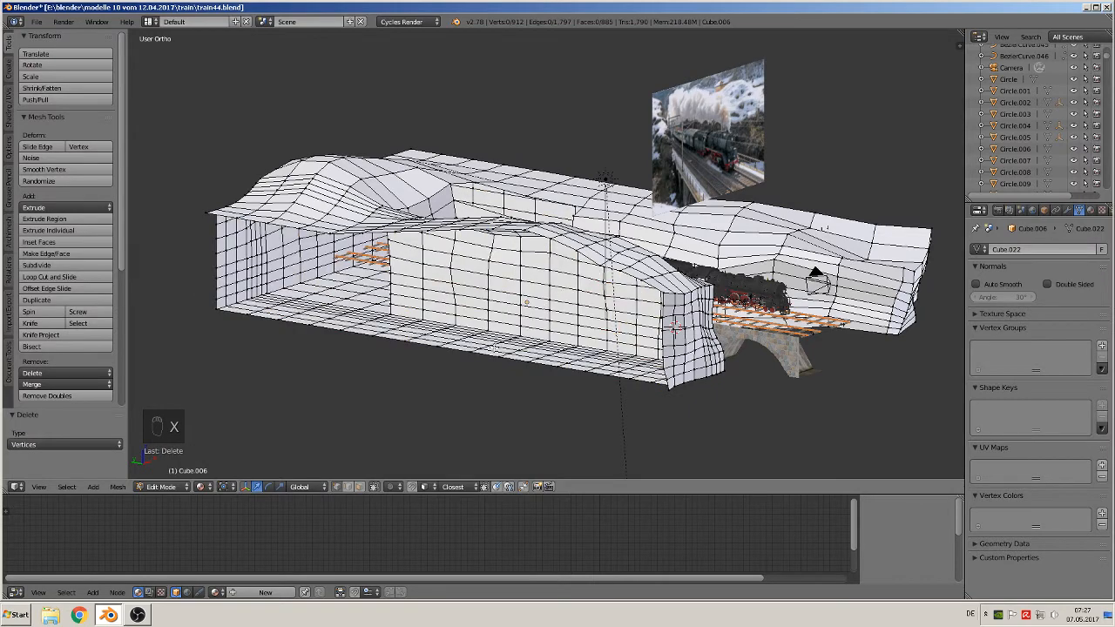
- Circle-select the floor of the opened block, deselect the stray vertices along the inner wall's lower edge, and delete the selected vertices
middle_drag(498, 368, 680, 428)
middle_drag(577, 334, 703, 344)
key(c)
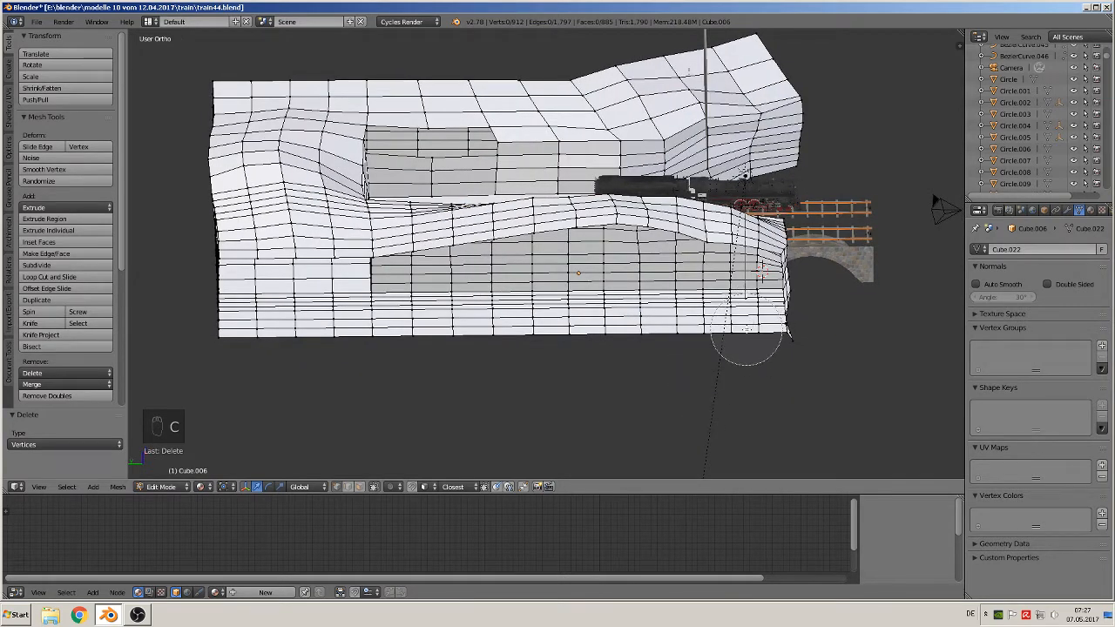
mouse_move(729, 336)
mouse_down()
mouse_move(658, 324)
mouse_move(337, 332)
mouse_up()
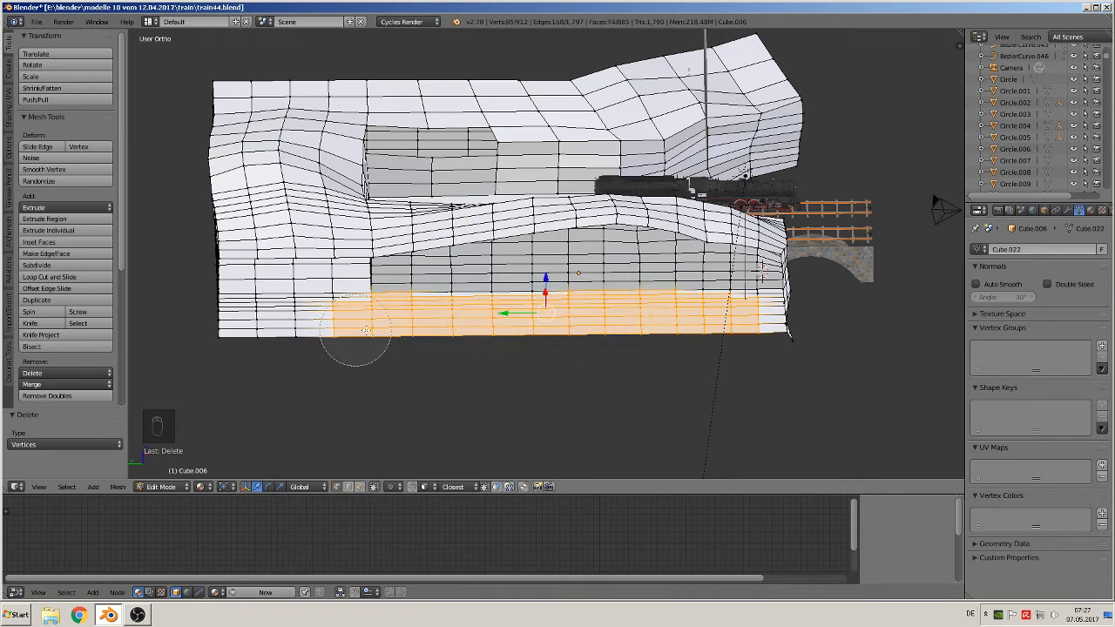
right_click(381, 342)
scroll(381, 353, up, 2)
shift+right_click(352, 307)
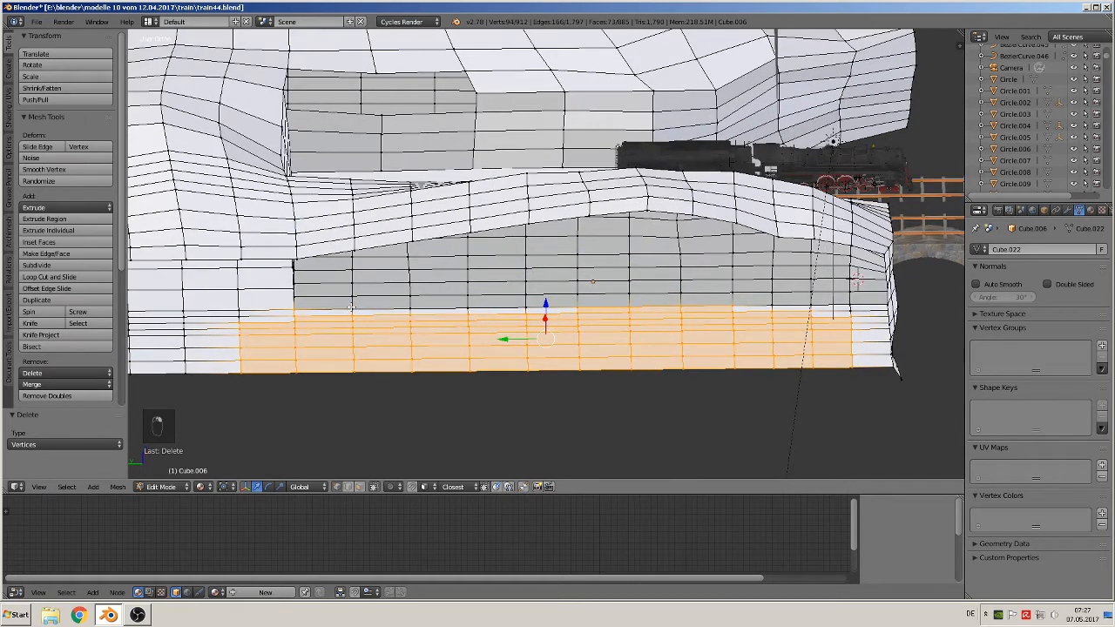
shift+right_click(295, 308)
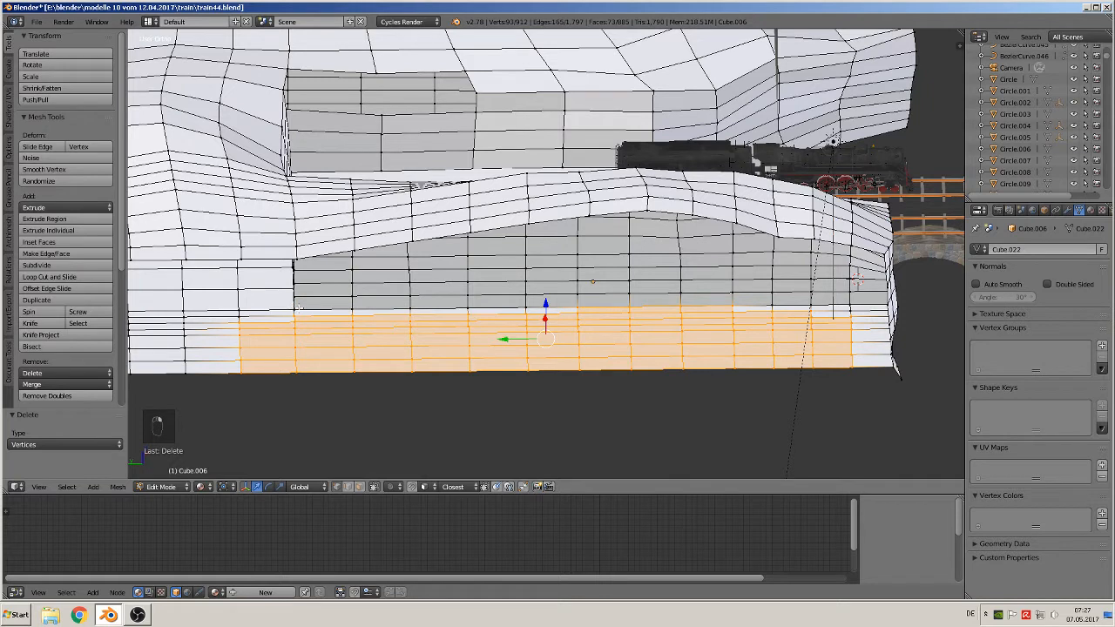
shift+right_click(579, 305)
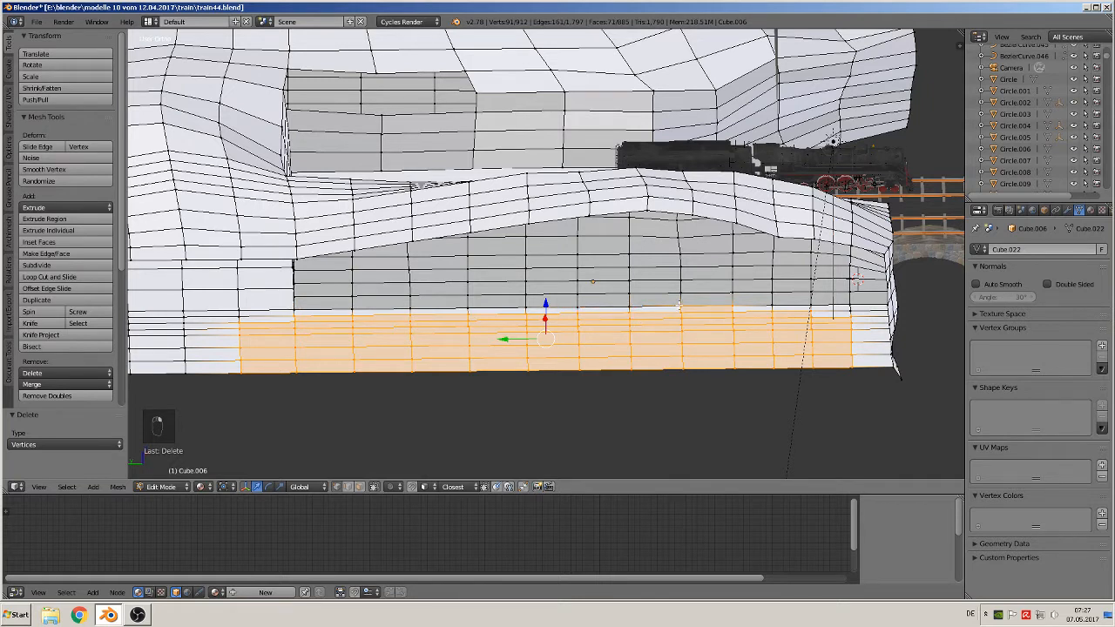
shift+right_click(680, 305)
shift+right_click(736, 303)
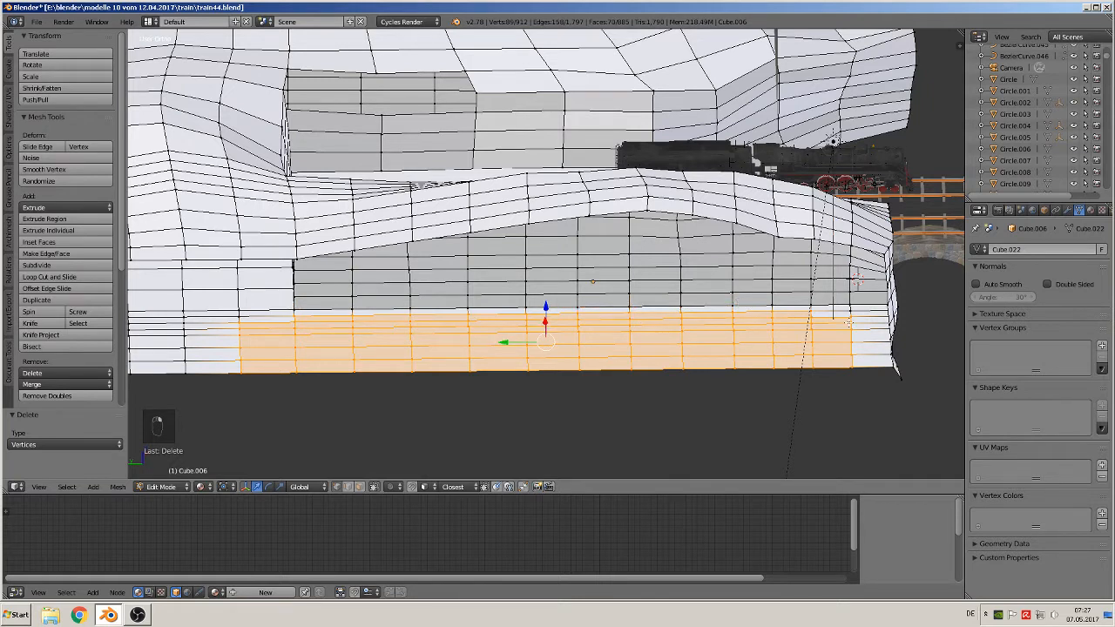
shift+right_click(852, 311)
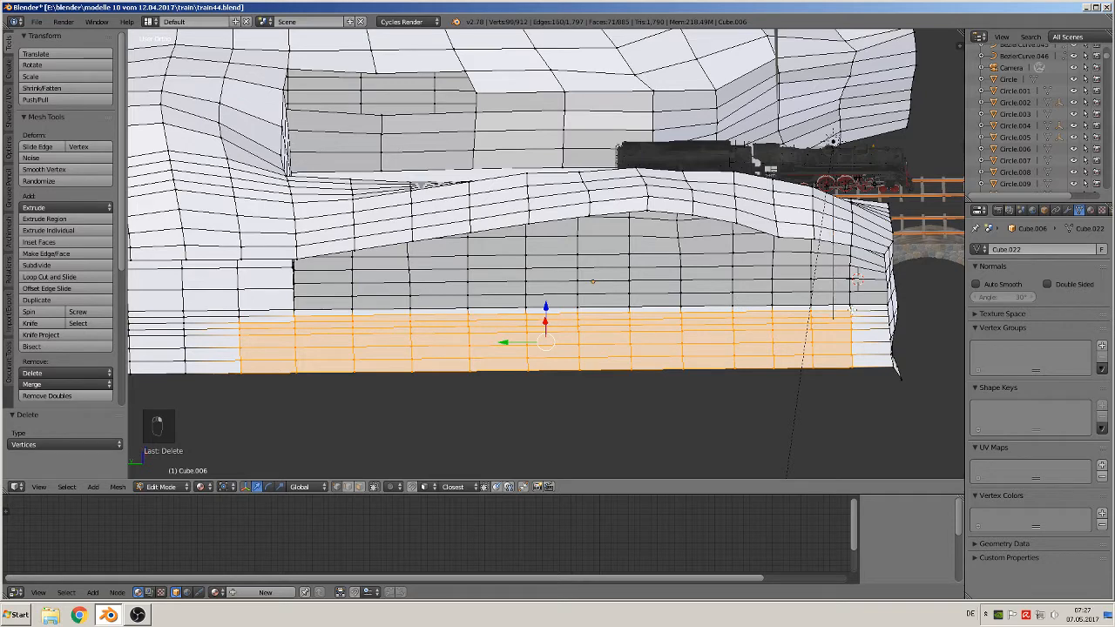
key(x)
click(808, 313)
- Circle-select the lower part of the rear end wall and the adjoining floor, and delete their vertices
middle_drag(741, 343, 629, 365)
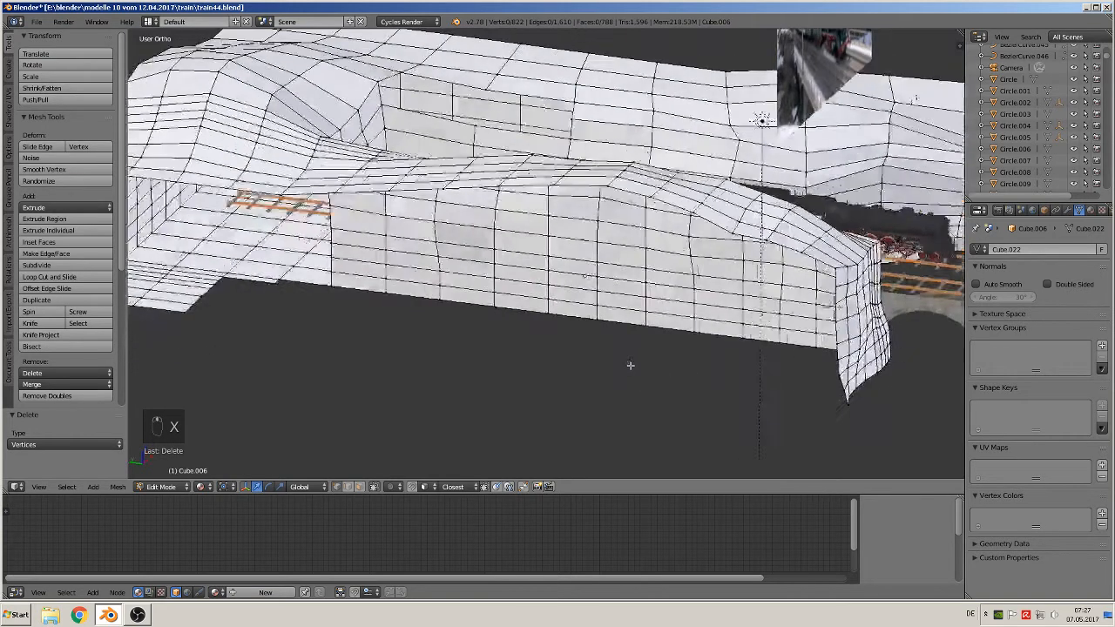
scroll(547, 323, down, 6)
middle_drag(662, 324, 704, 331)
key(c)
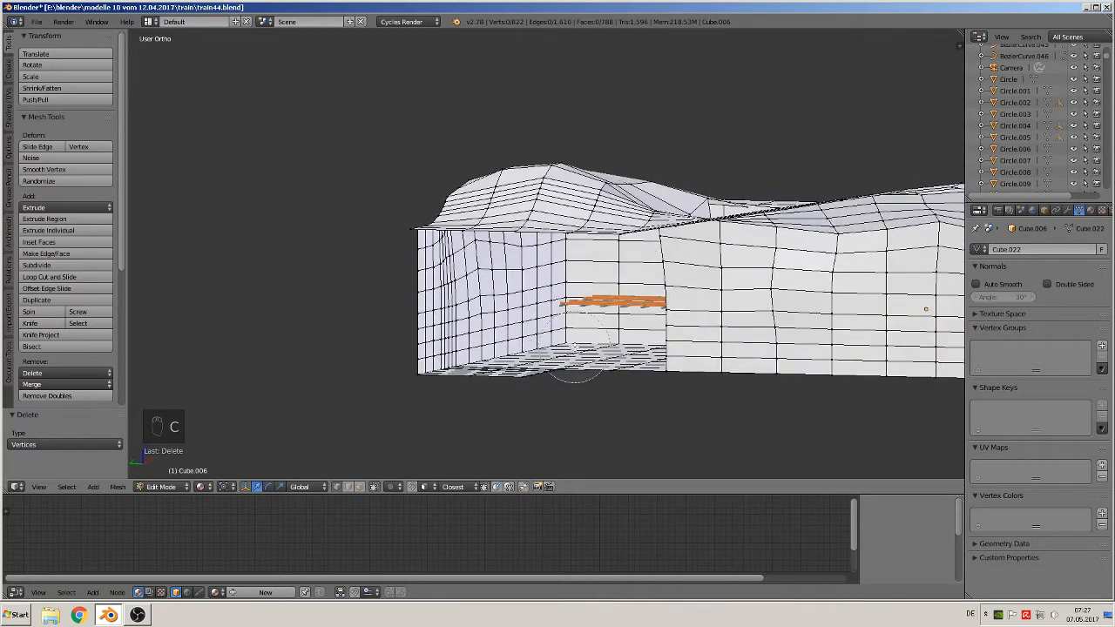
mouse_move(560, 368)
mouse_down()
mouse_move(431, 336)
mouse_move(428, 318)
mouse_move(540, 312)
mouse_move(526, 296)
mouse_move(520, 329)
mouse_move(566, 373)
mouse_move(606, 378)
mouse_move(601, 332)
mouse_up()
right_click(601, 325)
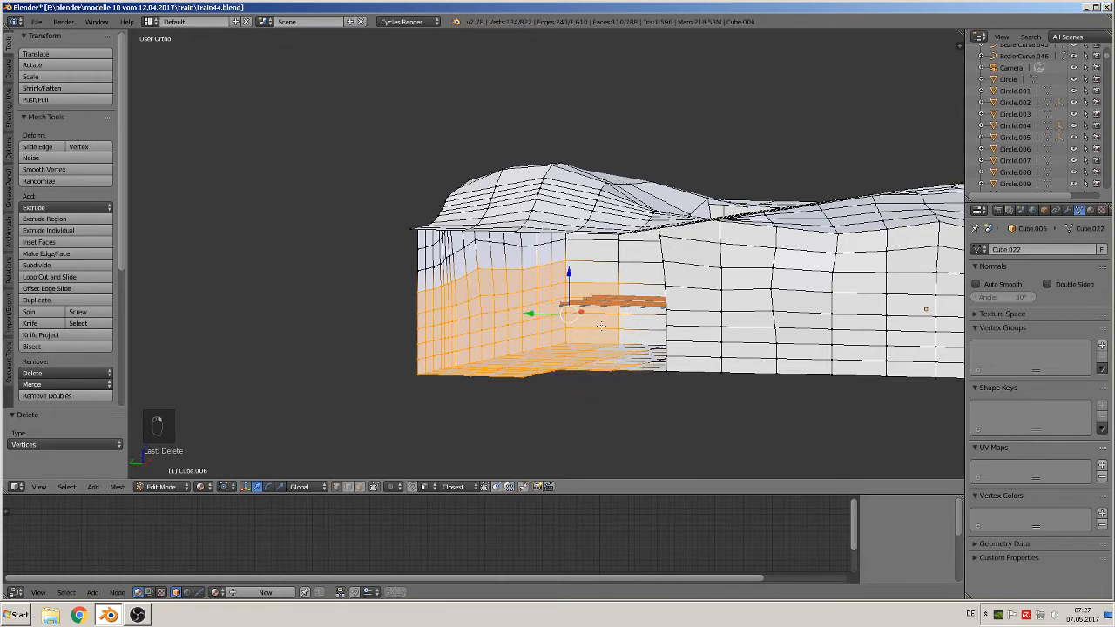
key(y)
key(x)
click(576, 325)
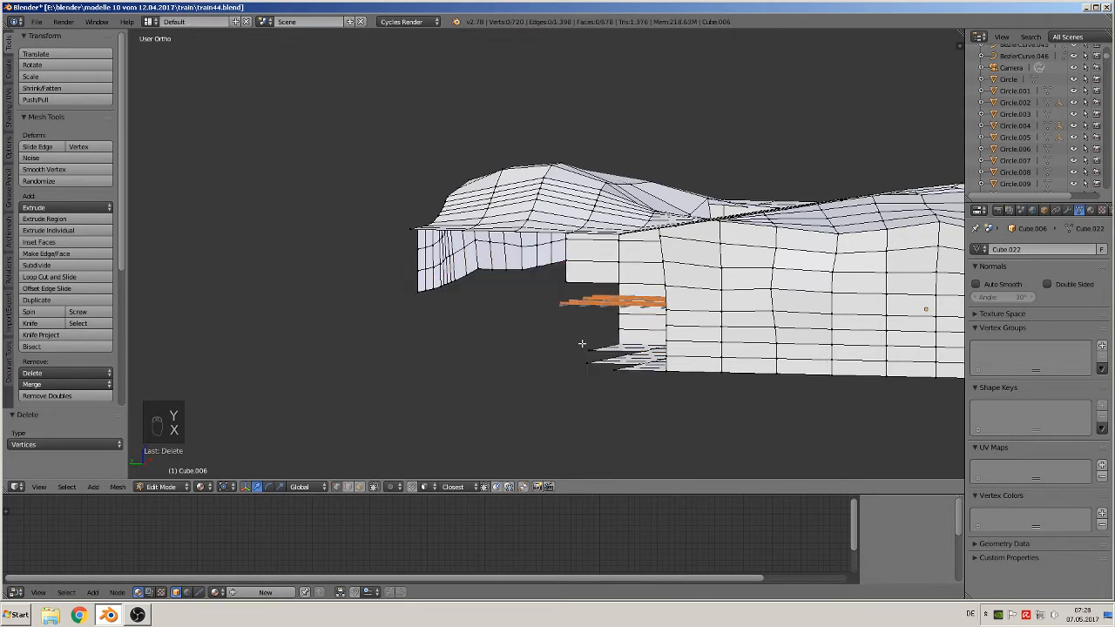
- Circle-select the outer side wall of the opposite block below its top row, including the skipped patch, and delete its vertices
middle_drag(584, 341, 443, 350)
key(x)
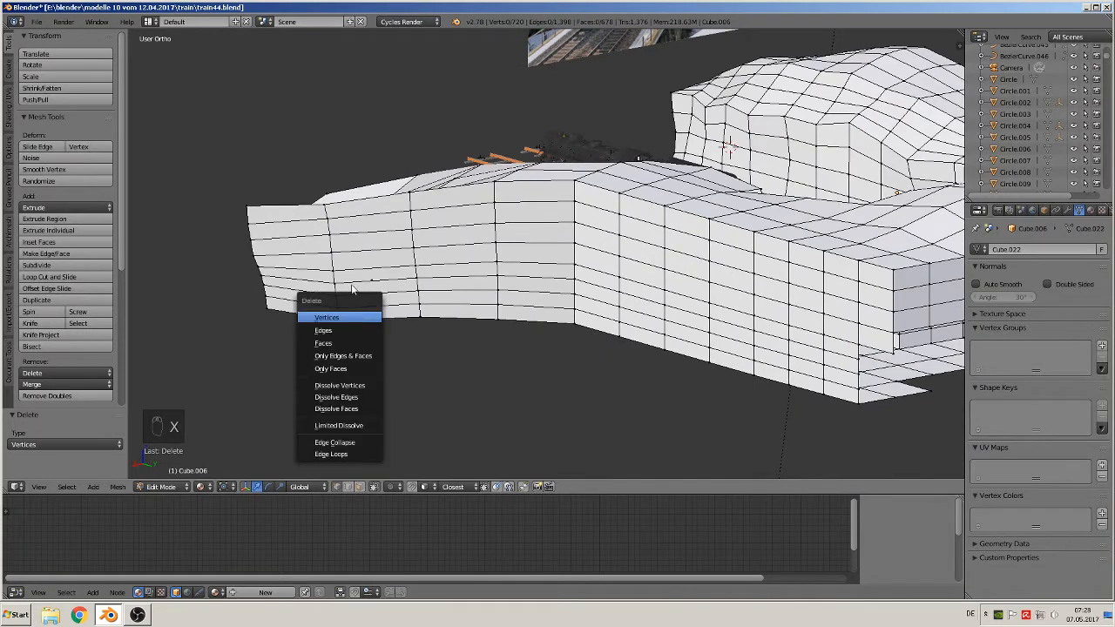
key(c)
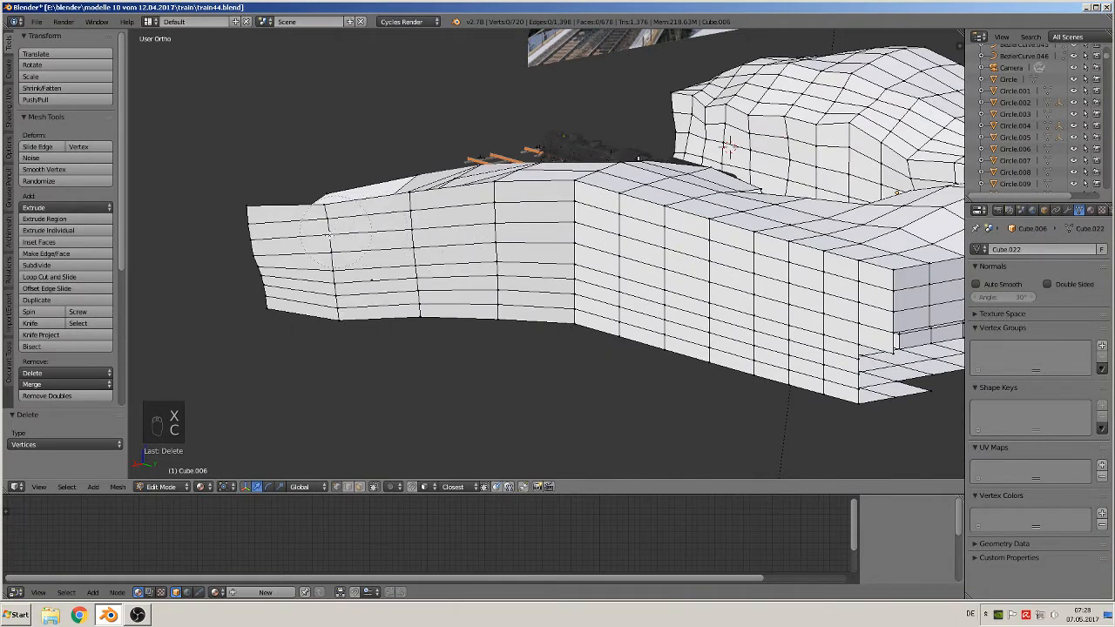
mouse_move(322, 248)
mouse_down()
mouse_move(335, 318)
mouse_move(421, 281)
mouse_move(435, 228)
mouse_move(457, 235)
mouse_move(535, 321)
mouse_move(635, 300)
mouse_move(640, 209)
mouse_up()
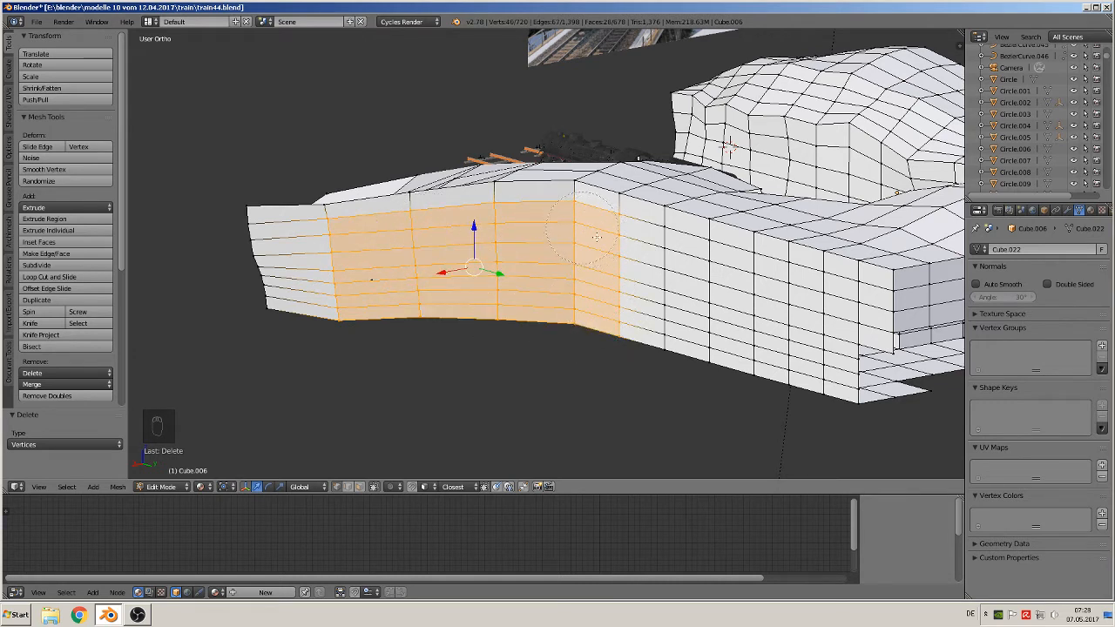
mouse_move(643, 258)
mouse_down()
mouse_move(667, 266)
mouse_move(722, 375)
mouse_move(840, 401)
mouse_move(873, 373)
mouse_move(840, 285)
mouse_move(789, 296)
mouse_move(705, 261)
mouse_up()
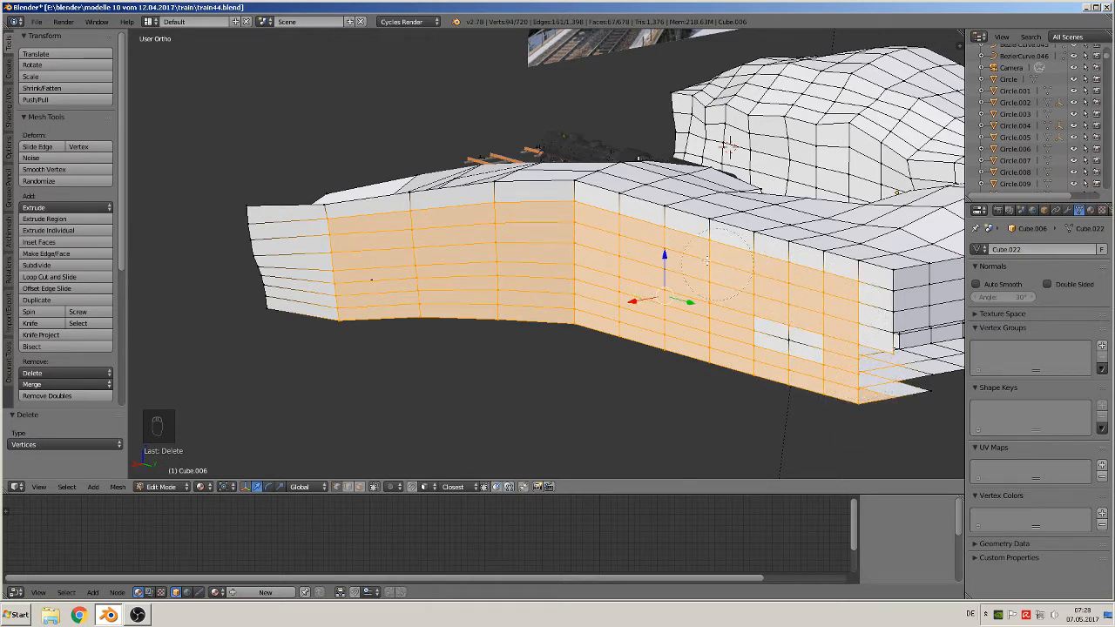
key(c)
click(788, 344)
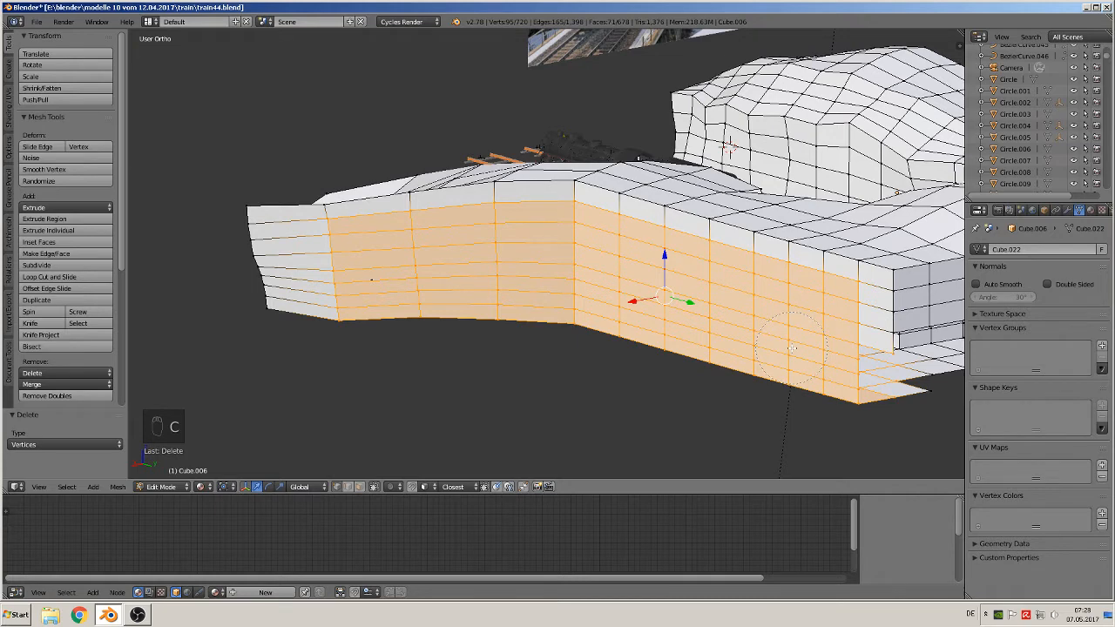
key(x)
click(792, 351)
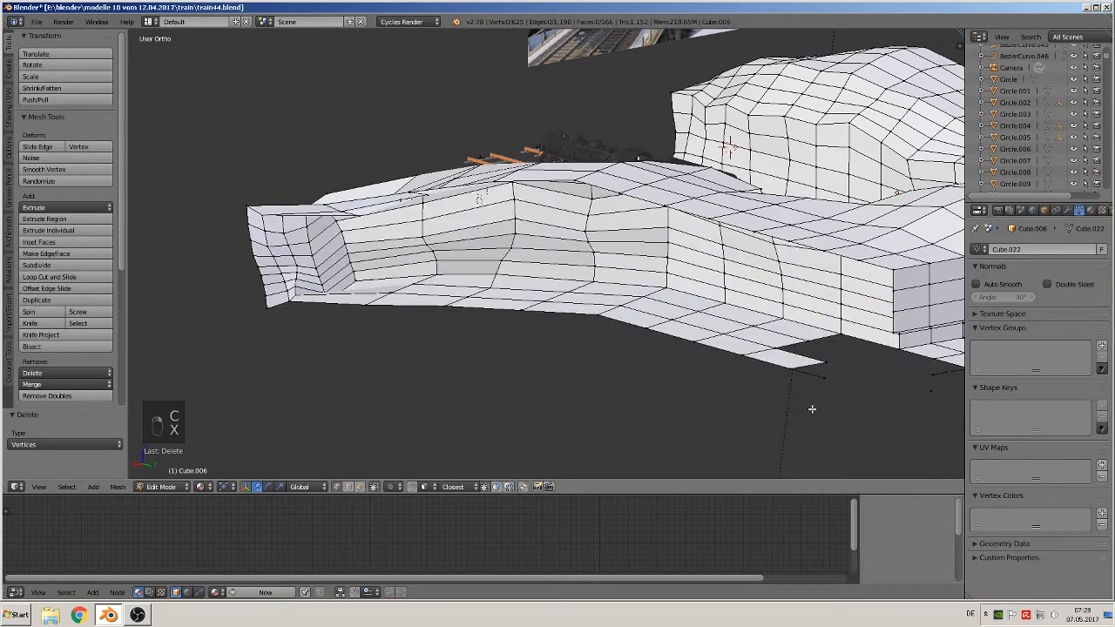
middle_drag(811, 408, 656, 363)
middle_drag(703, 310, 477, 287)
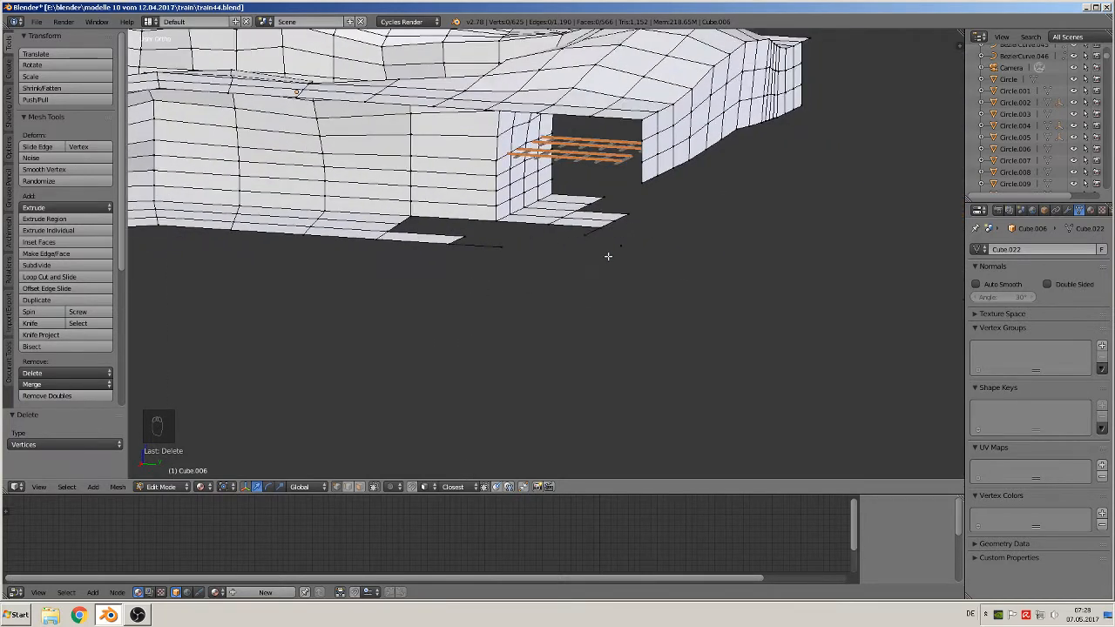
- Circle-select the leftover floor strip beneath the end opening by the tracks and delete its vertices
key(c)
mouse_move(572, 236)
mouse_down()
mouse_move(584, 215)
mouse_move(623, 221)
mouse_up()
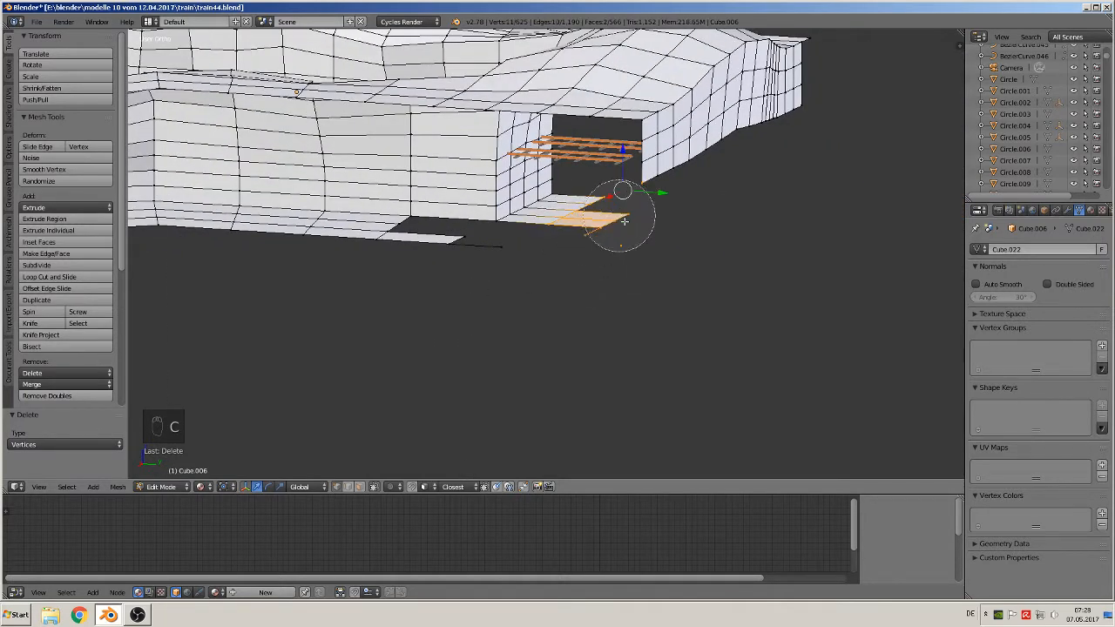
right_click(623, 221)
key(x)
click(626, 224)
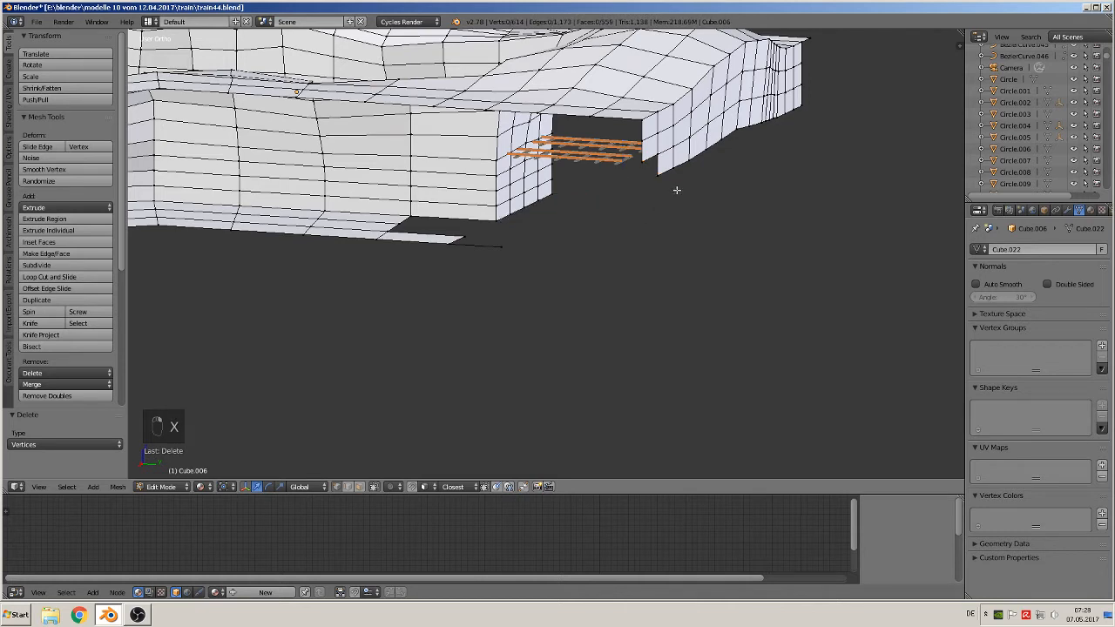
- Delete the edge loop across the remaining outer wall, then circle-select the detached strip below it and delete its vertices
alt+right_click(685, 108)
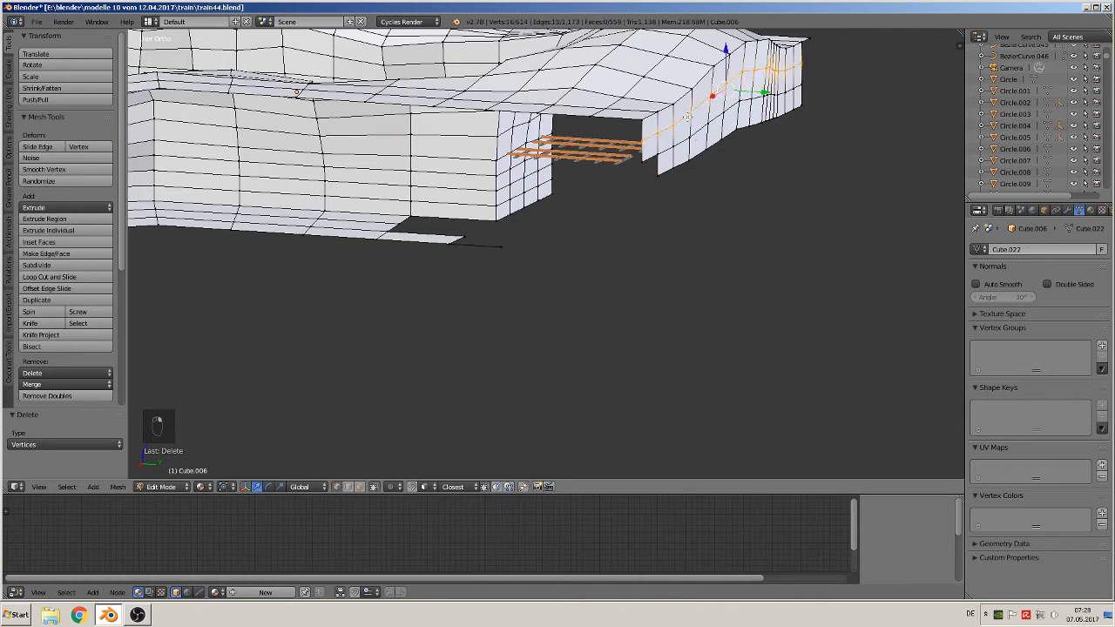
key(x)
click(688, 122)
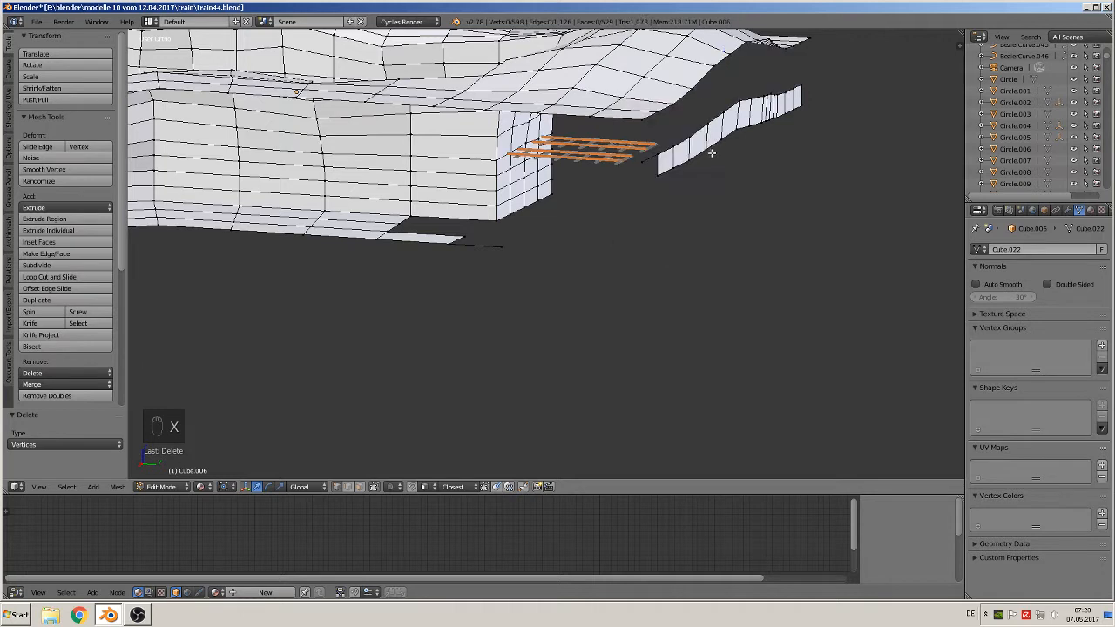
key(c)
drag(667, 182, 792, 113)
right_click(799, 116)
key(x)
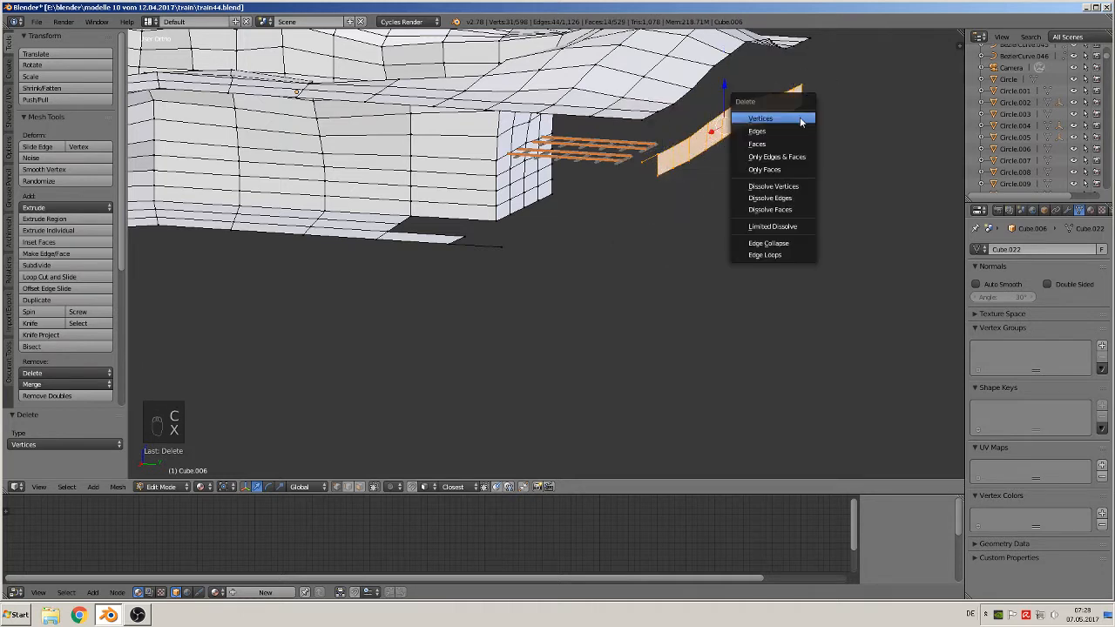
click(799, 117)
- Circle-select the remaining floor strip along the open outer side of the block and delete its vertices
middle_drag(443, 269, 876, 339)
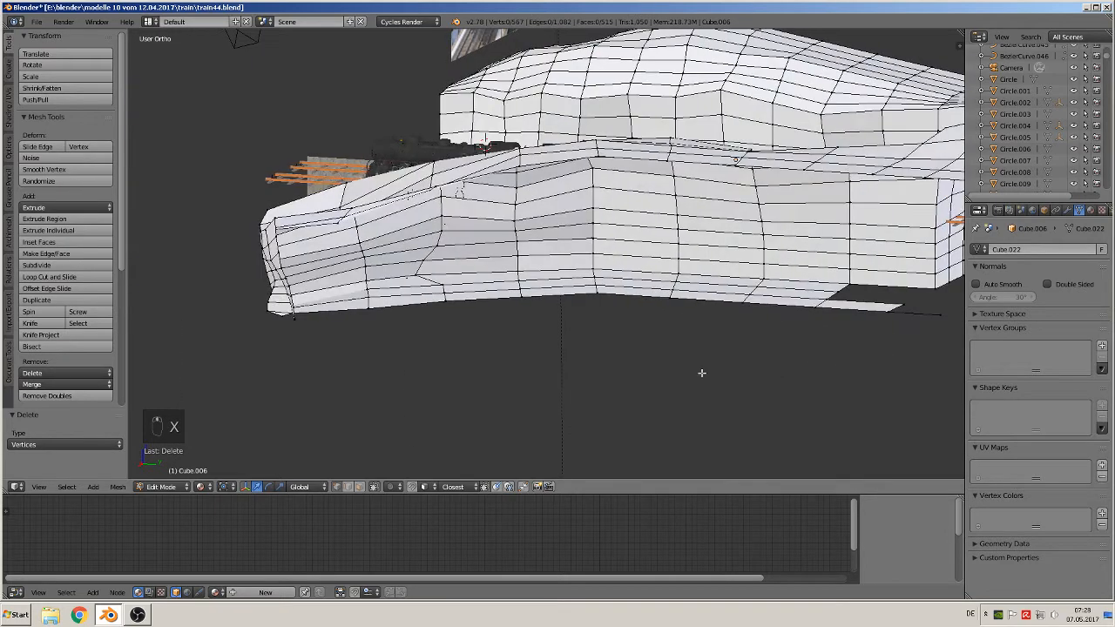
middle_drag(699, 374, 661, 375)
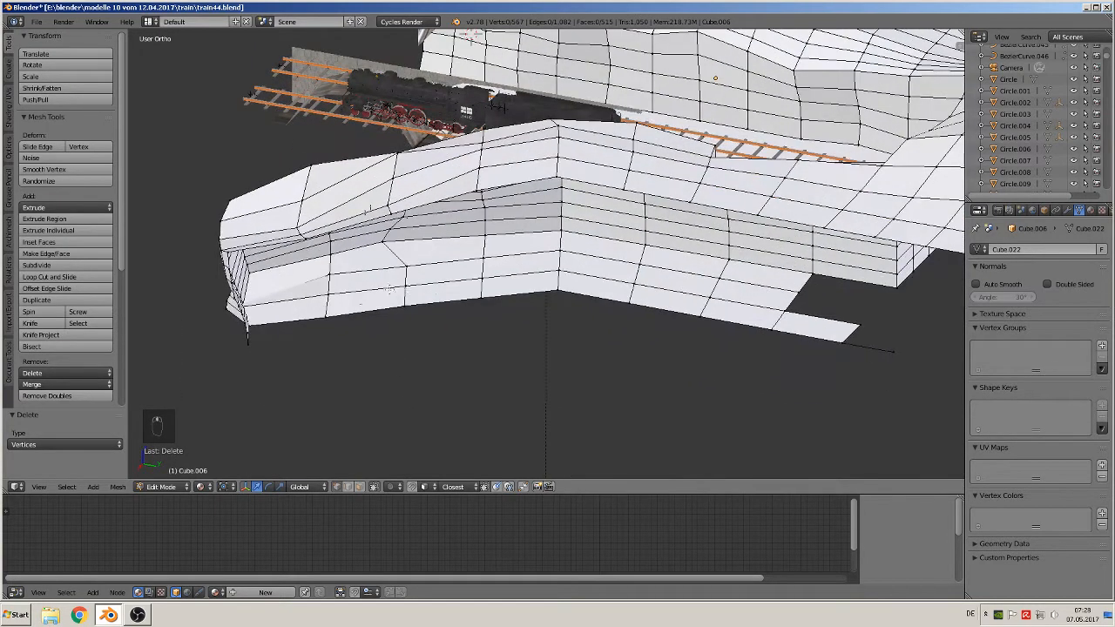
key(c)
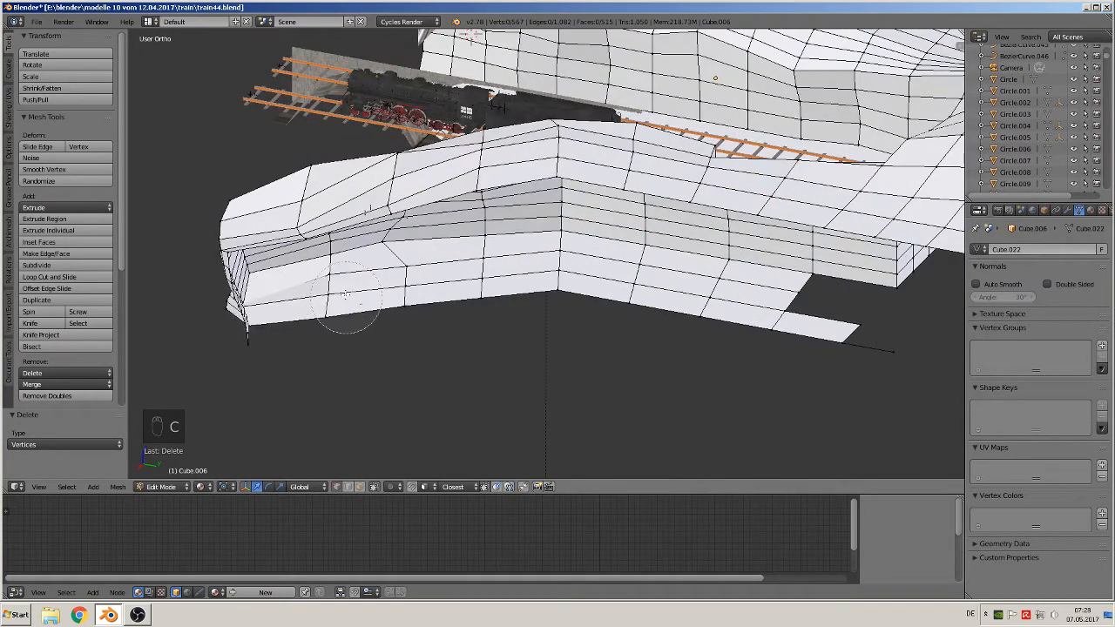
click(348, 303)
mouse_move(348, 301)
mouse_down()
mouse_move(566, 286)
mouse_move(716, 324)
mouse_move(788, 323)
mouse_move(881, 355)
mouse_up()
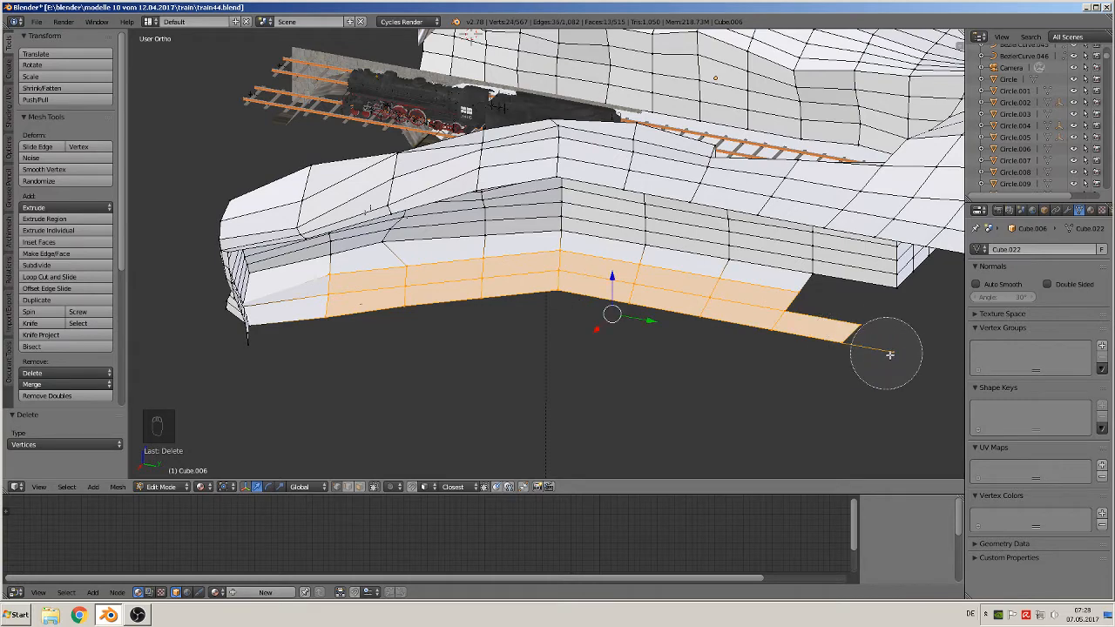
right_click(884, 357)
key(x)
click(887, 357)
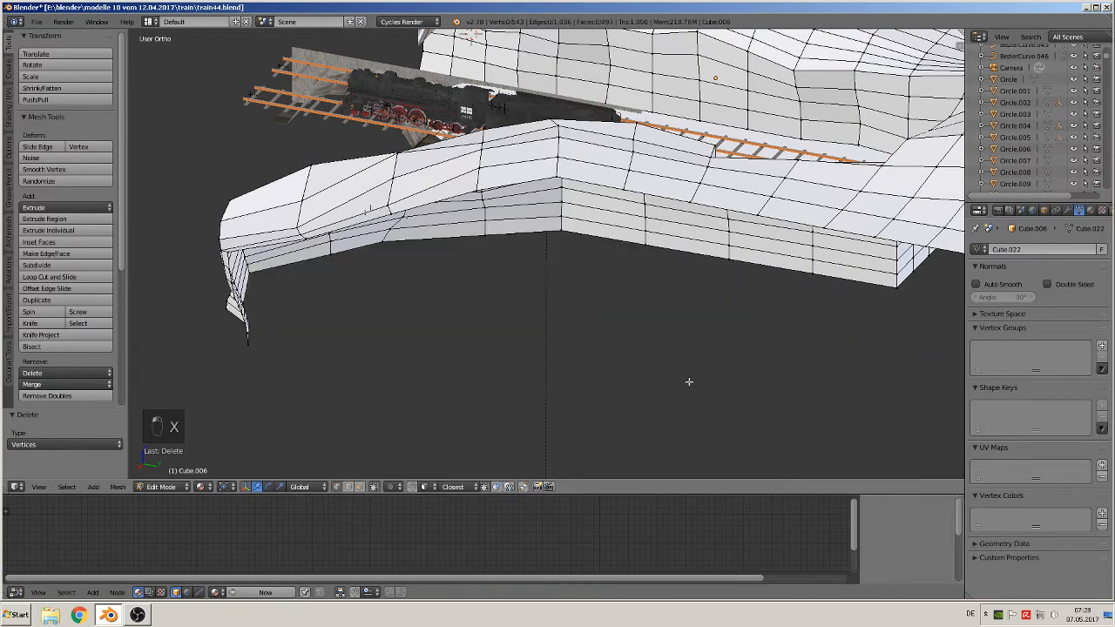
- Examine the trimmed terrain from the front, then in Object Mode around the tracks and the rear opening
middle_drag(687, 381, 813, 371)
middle_drag(705, 303, 530, 330)
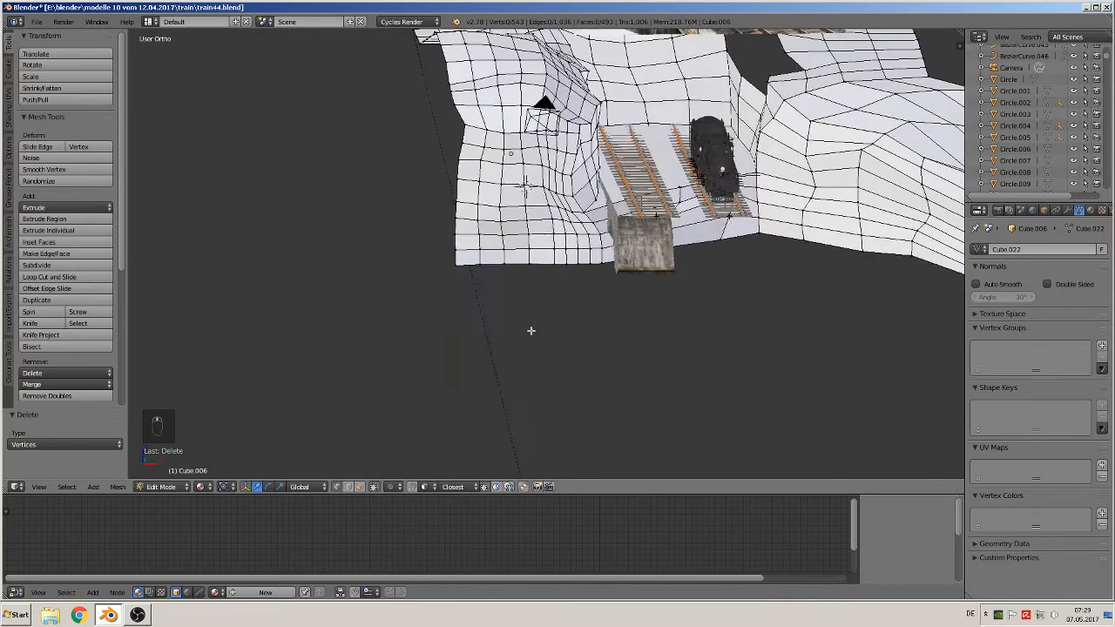
key(KP_1)
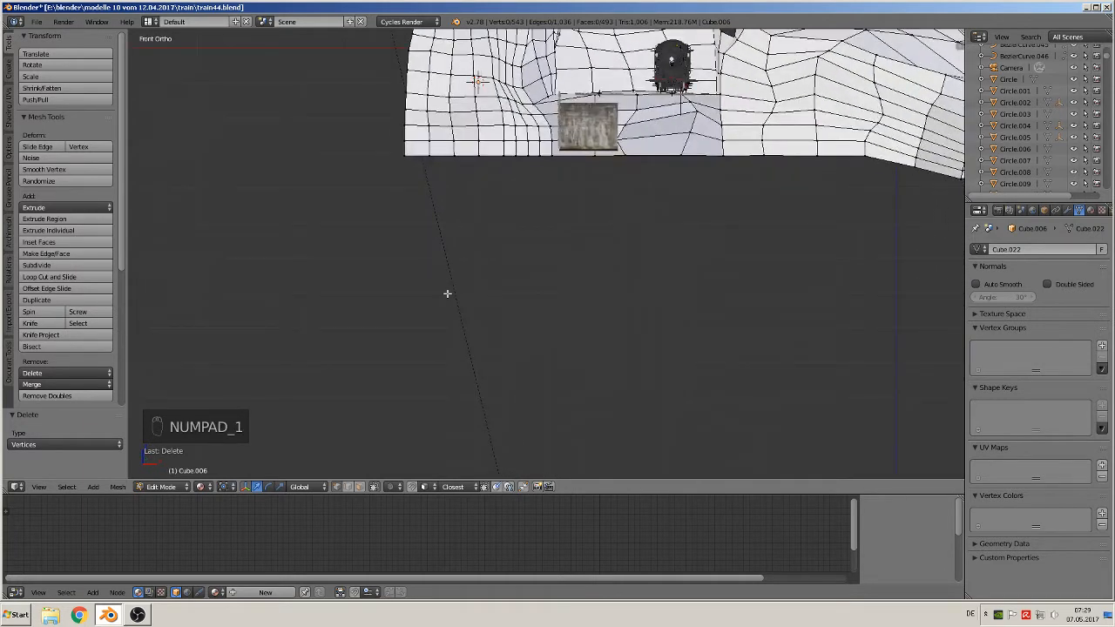
key(KP_1)
scroll(447, 294, down, 3)
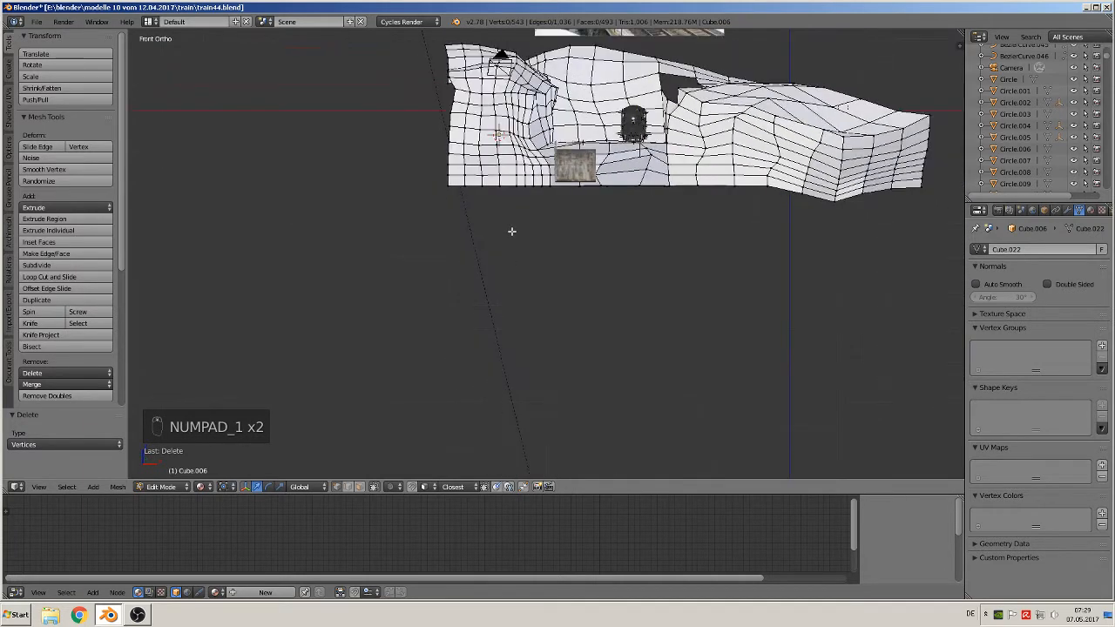
key(Tab)
middle_drag(654, 184, 541, 287)
scroll(542, 287, up, 5)
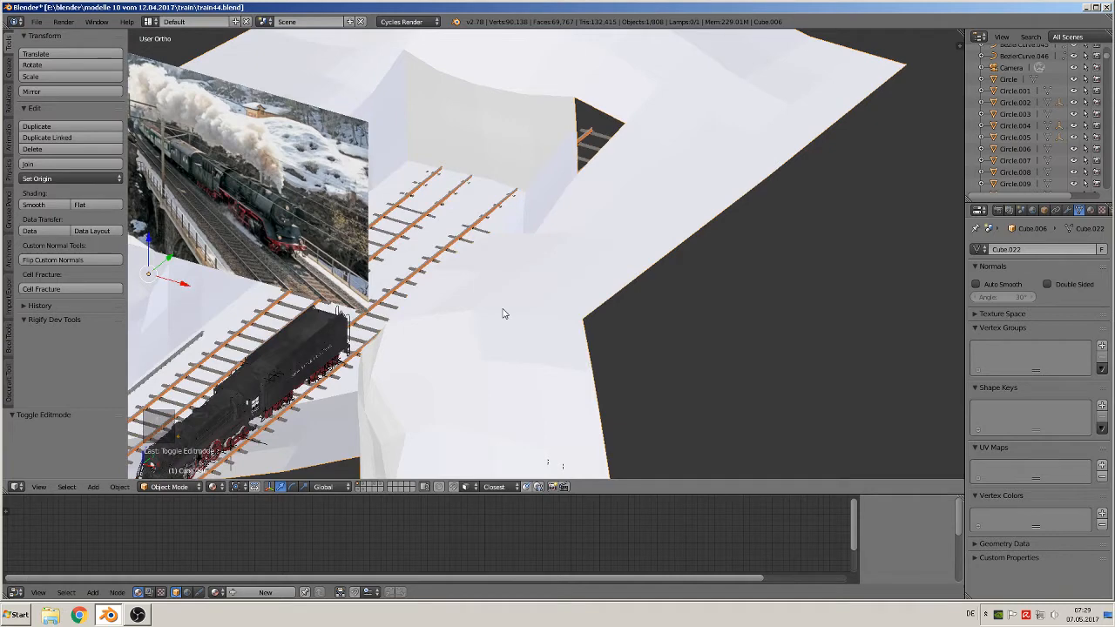
key(ctrl+z)
key(ctrl+z)
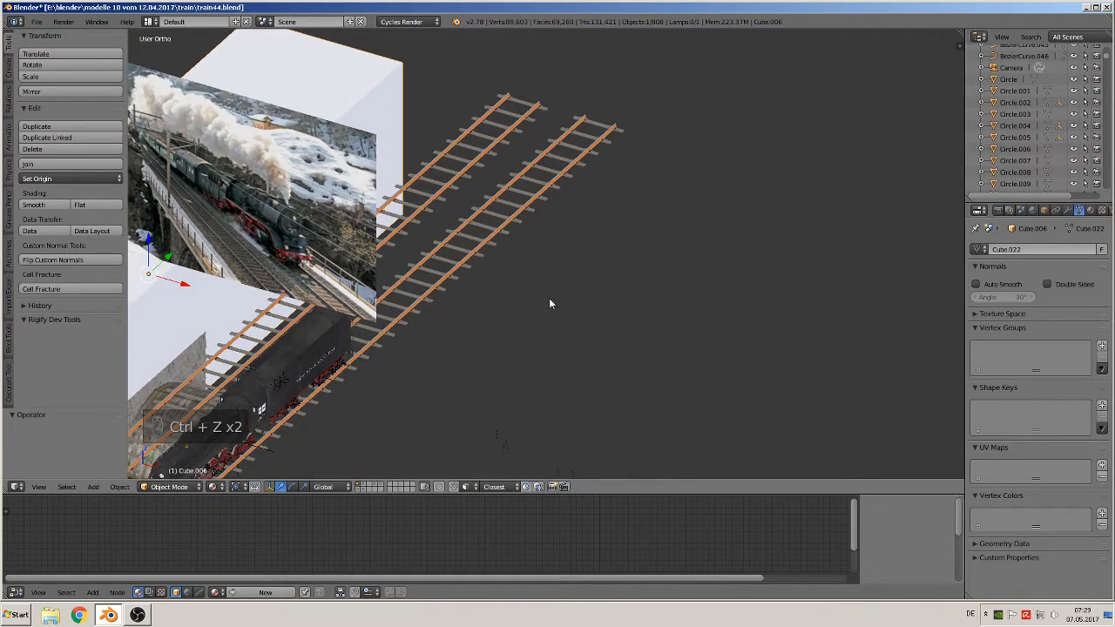
key(ctrl+shift+z)
key(ctrl+shift+z)
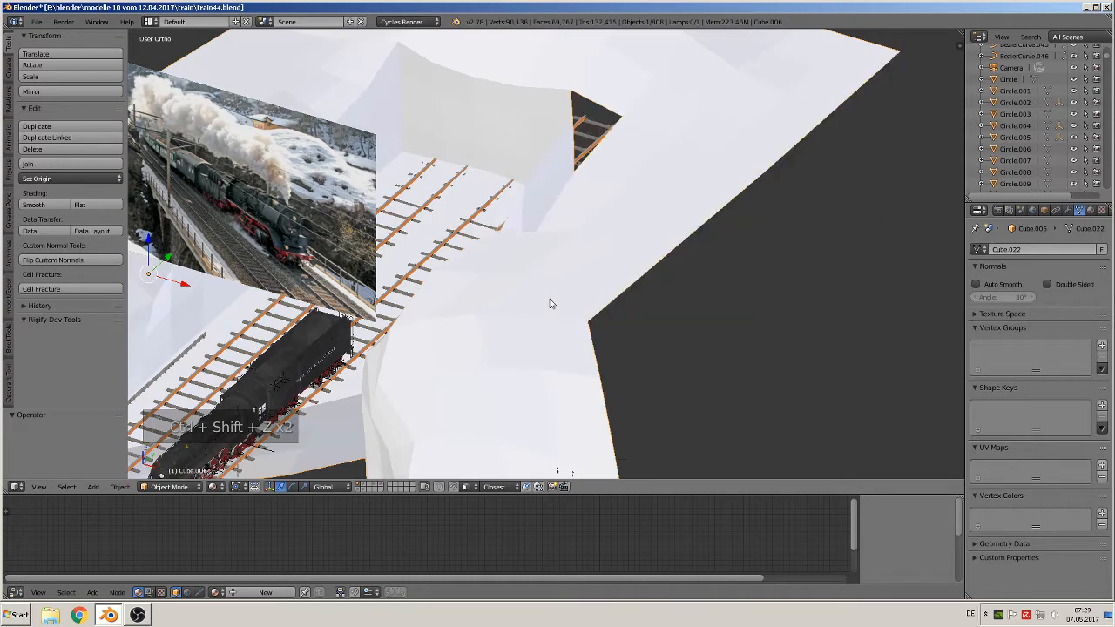
- In Edit Mode, extrude the vertex on the train-side edge of the hole above the cutting wall to the hole's middle
key(Tab)
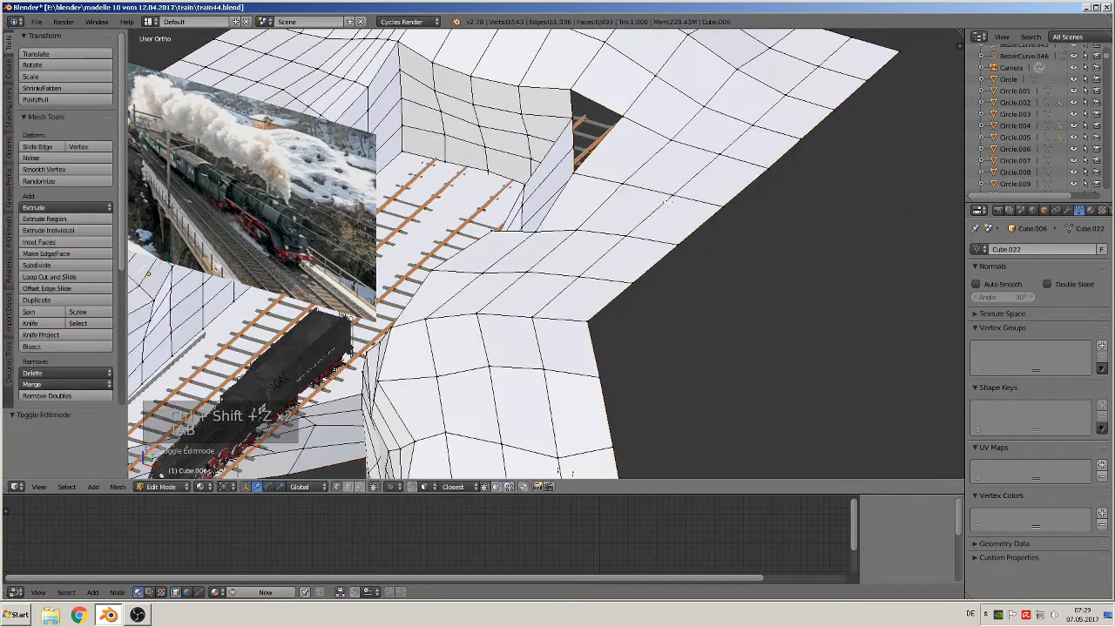
middle_drag(685, 154, 847, 223)
shift+middle_drag(380, 232, 709, 455)
scroll(464, 263, up, 1)
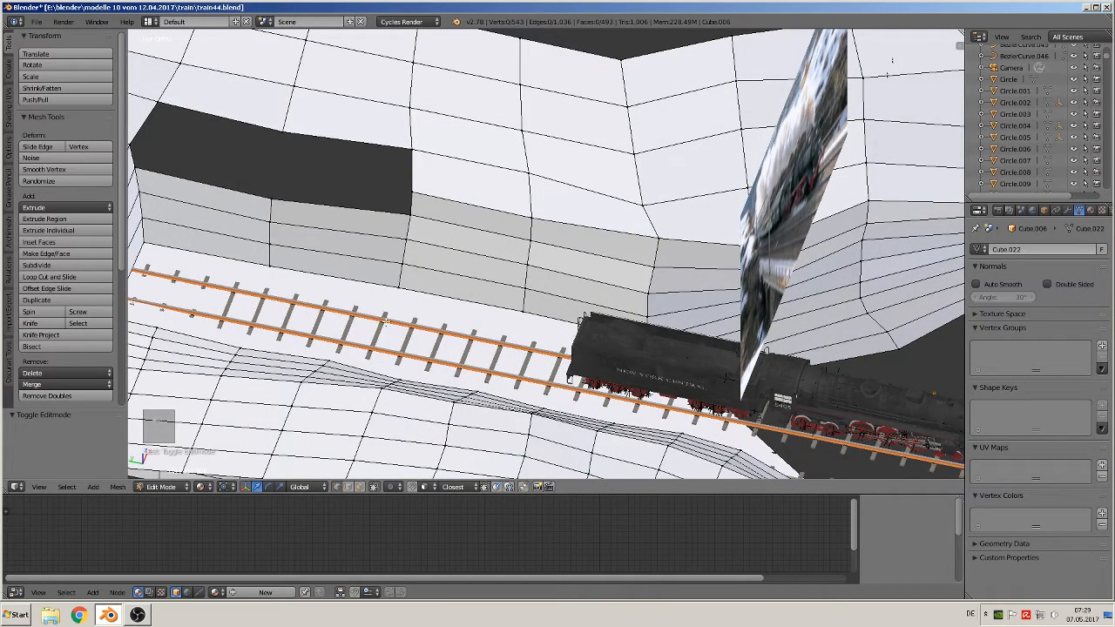
right_click(408, 192)
key(g)
right_click(387, 192)
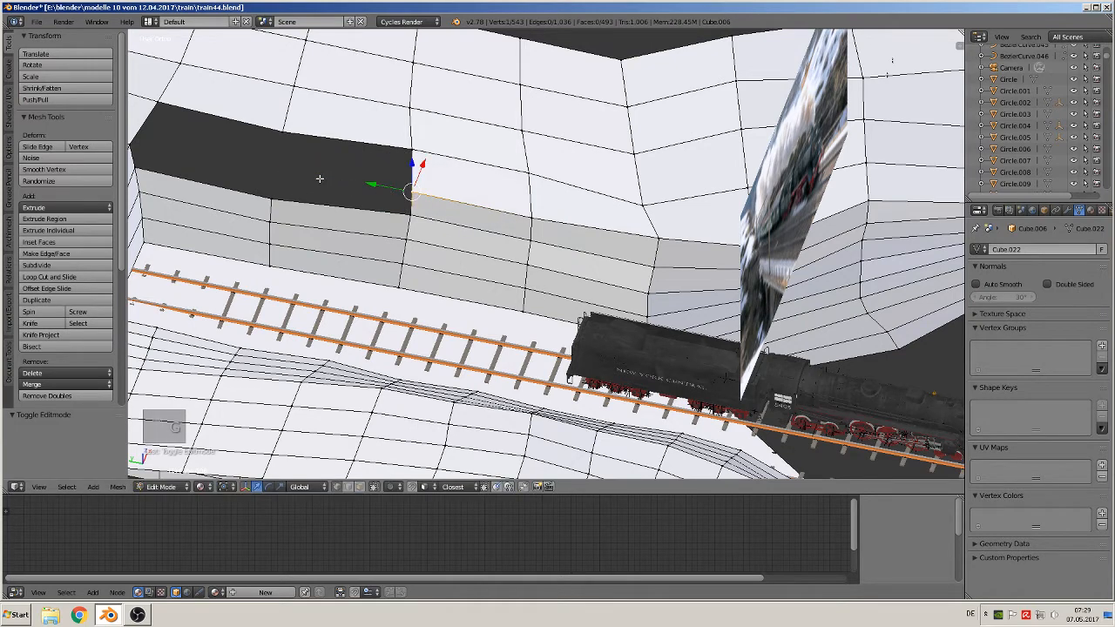
key(e)
click(280, 122)
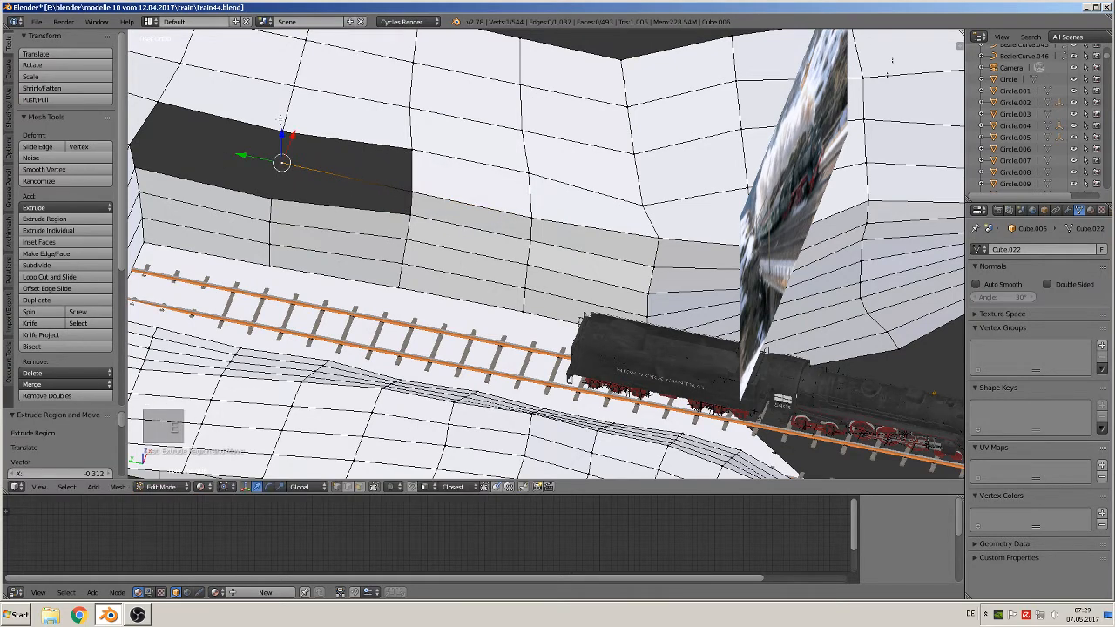
- Fill a face between the extruded edge and the upper rim on the train side of the hole
shift+right_click(281, 129)
shift+right_click(412, 150)
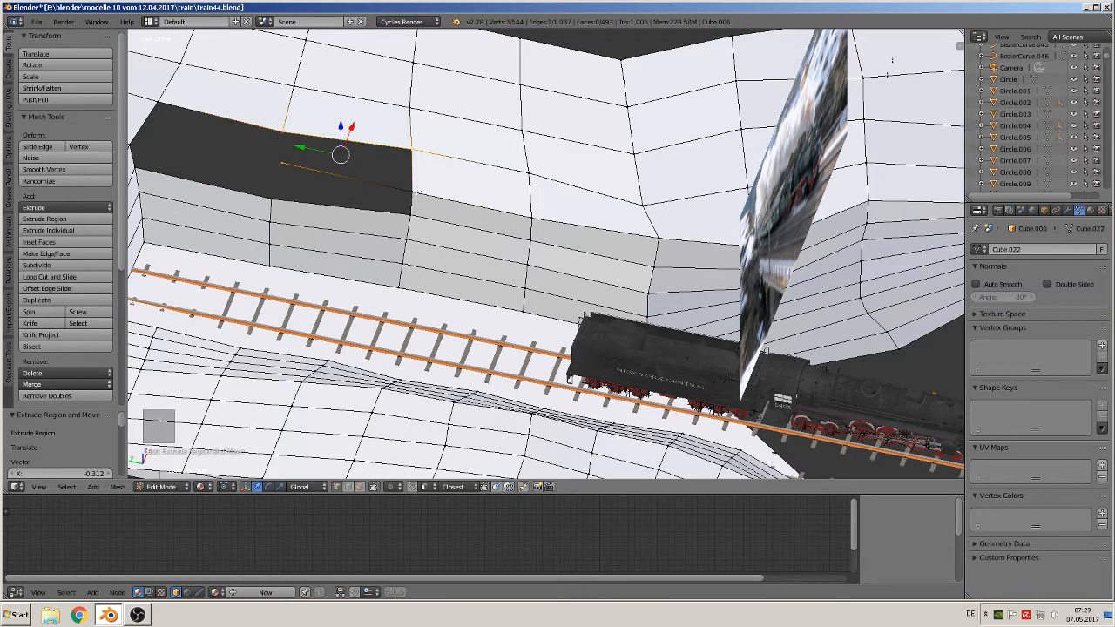
shift+right_click(416, 189)
key(f)
- Fill the gap below the new face with a face down to the top of the cutting wall
shift+middle_drag(218, 152, 503, 180)
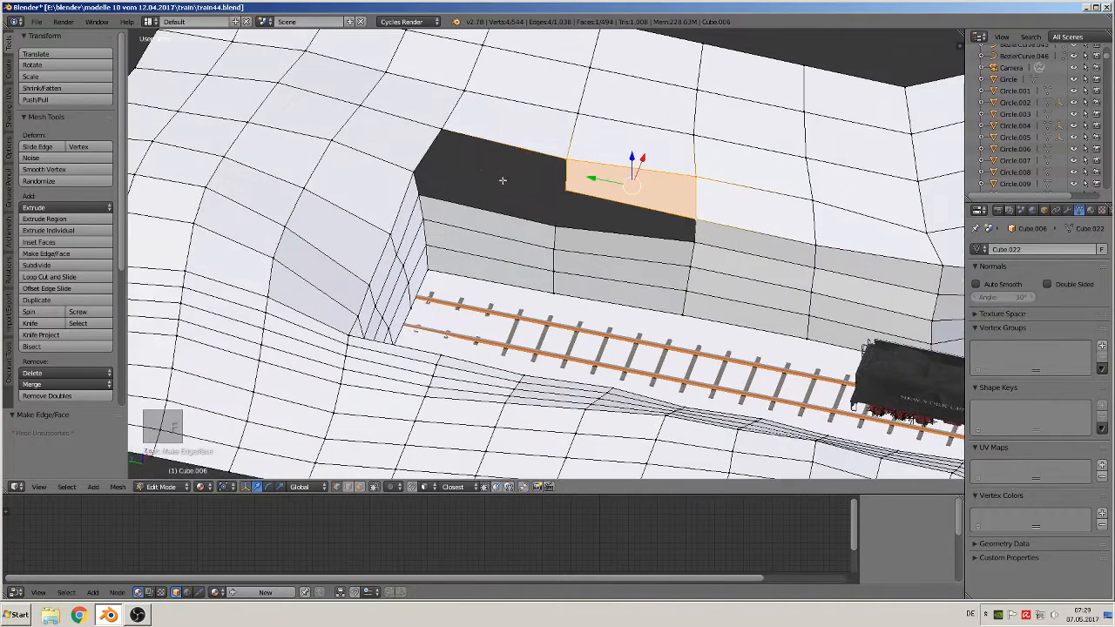
right_click(567, 203)
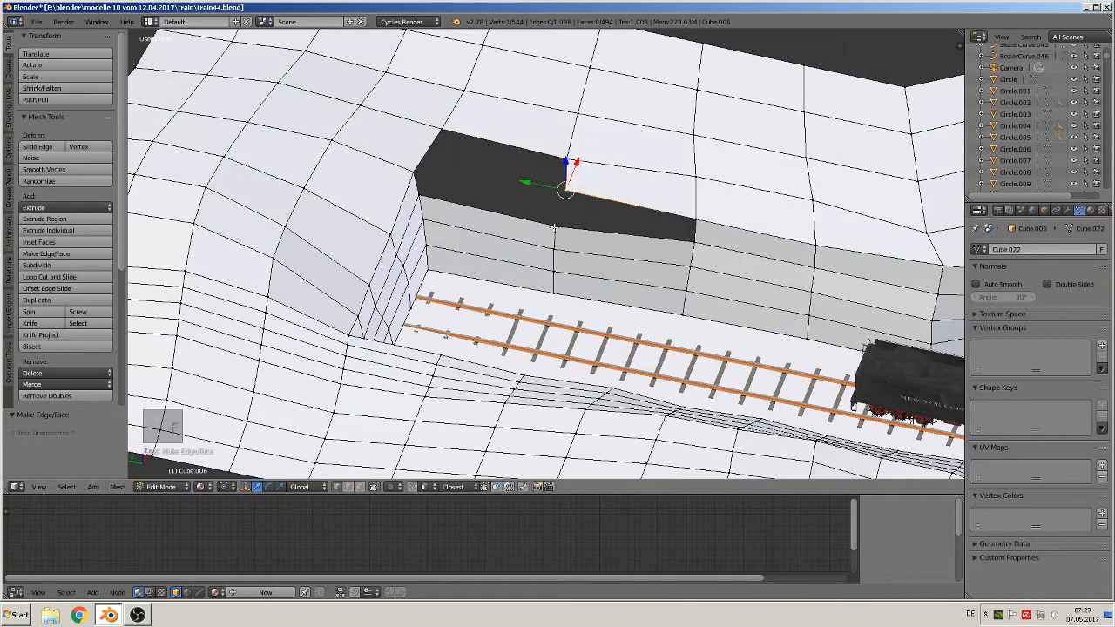
shift+right_click(555, 227)
shift+right_click(695, 240)
shift+right_click(696, 217)
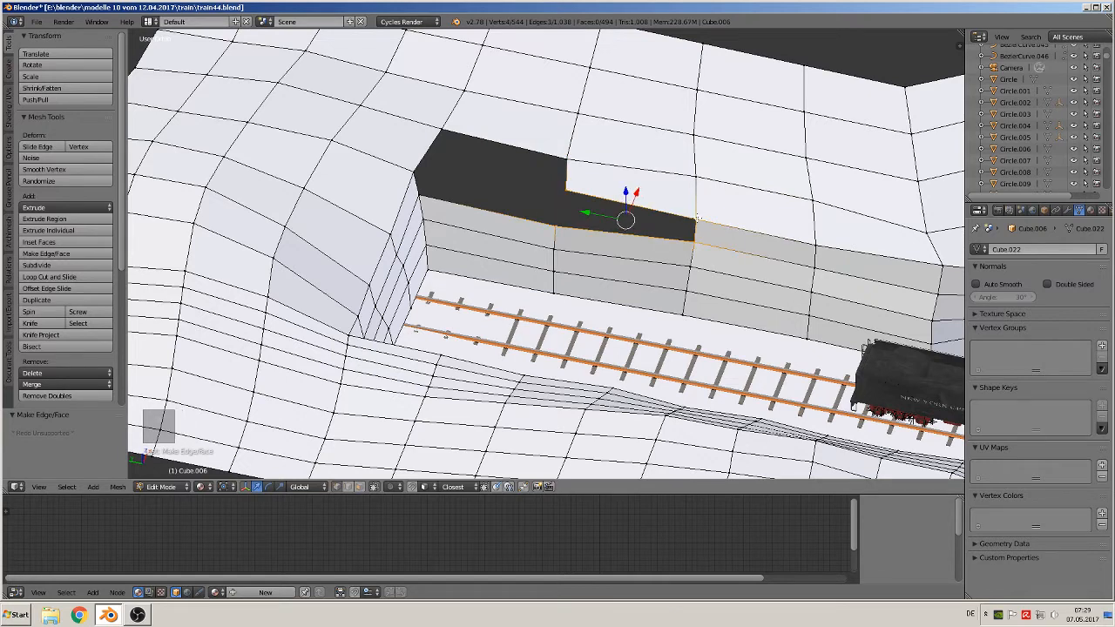
key(f)
- Fill a face between the upper rim and the middle vertex in the remaining half of the hole
right_click(567, 185)
shift+right_click(414, 171)
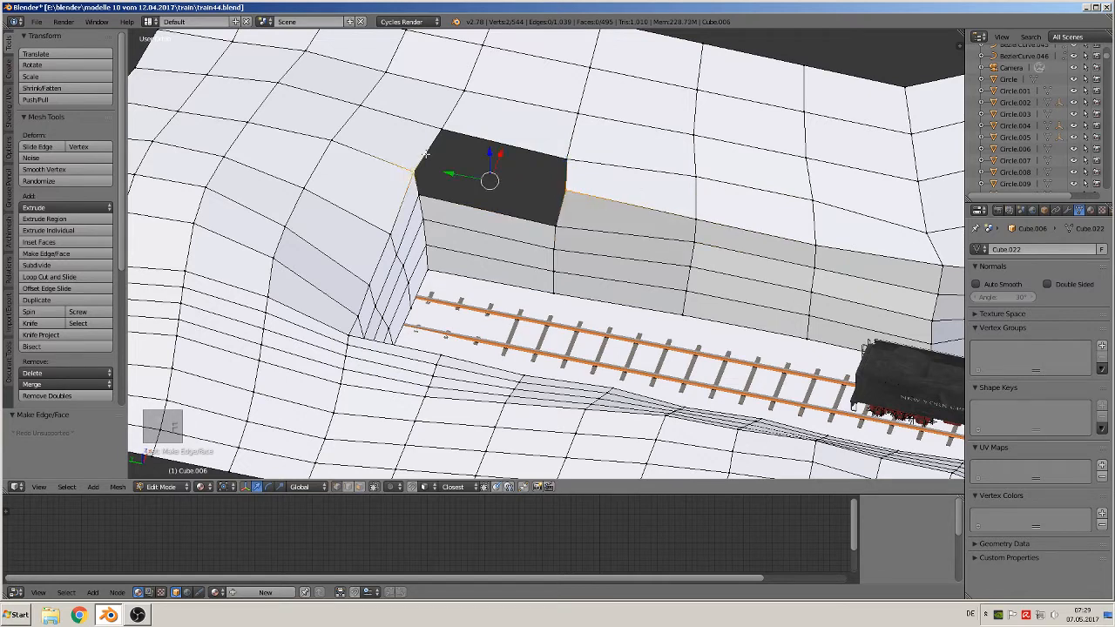
shift+right_click(438, 130)
shift+right_click(558, 155)
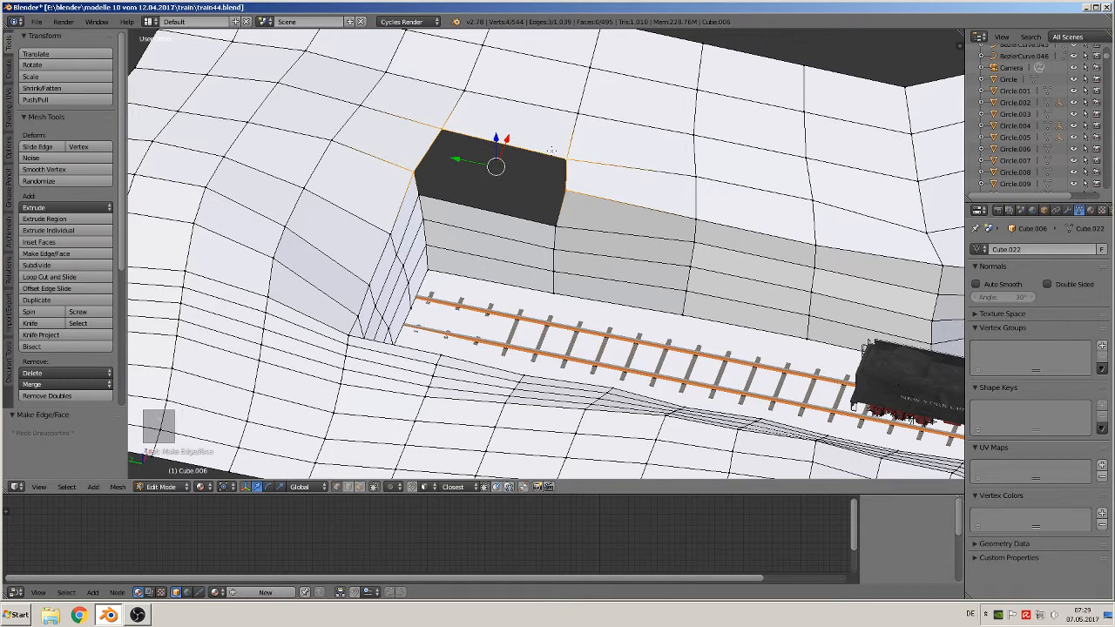
key(f)
- Close the last wedge-shaped gap above the cutting wall with a four-vertex face
right_click(416, 174)
shift+right_click(420, 196)
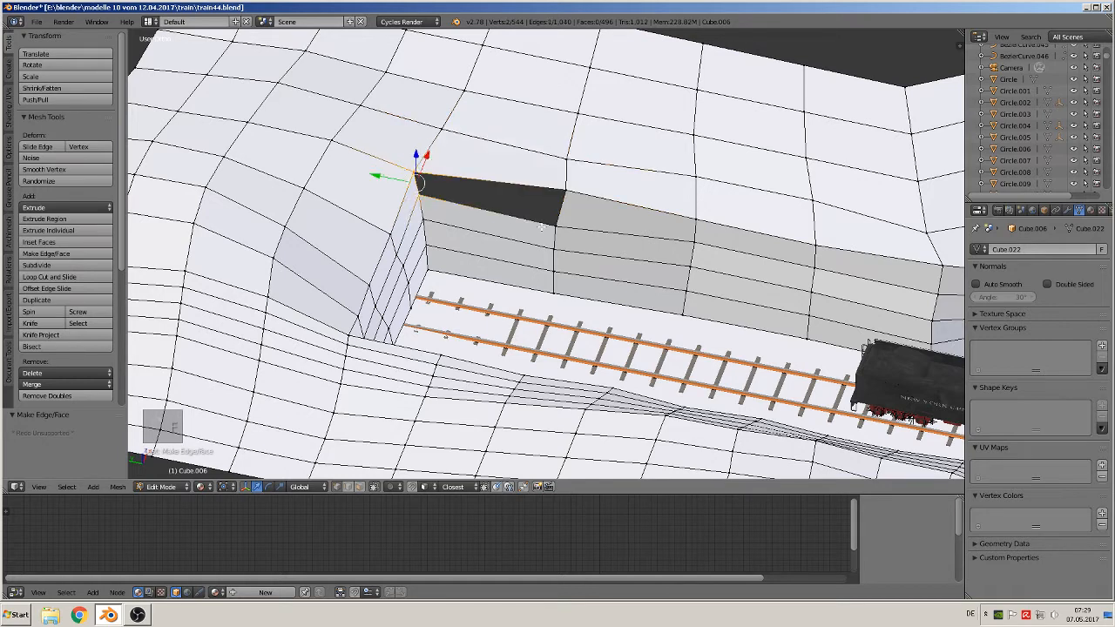
shift+right_click(556, 224)
shift+right_click(568, 188)
key(f)
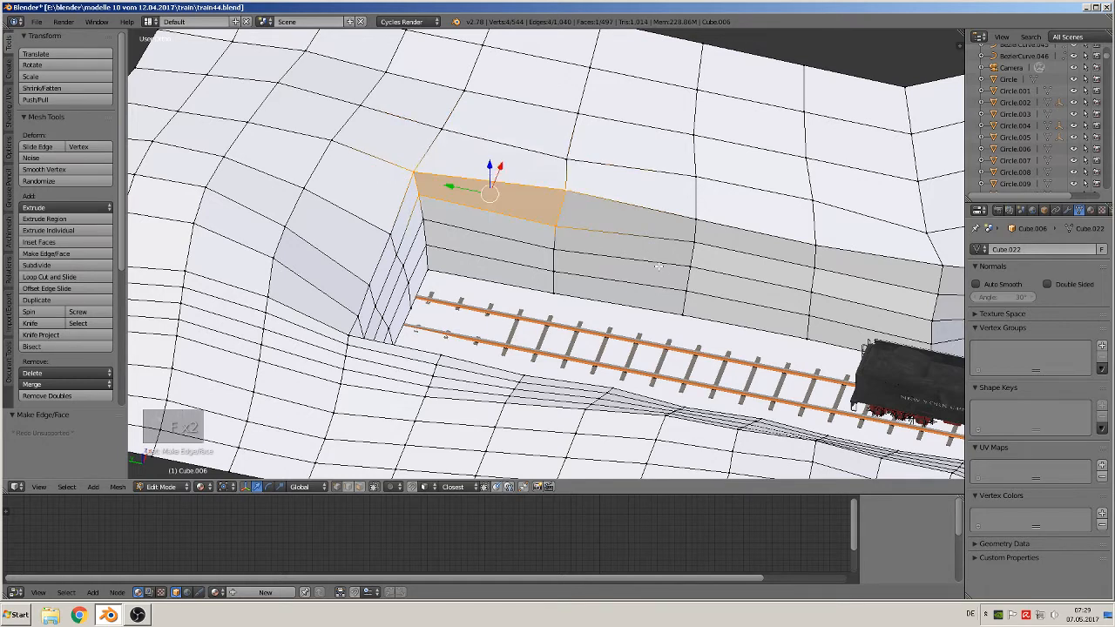
- Return to Object Mode and apply smooth shading to the terrain
middle_drag(573, 194, 254, 334)
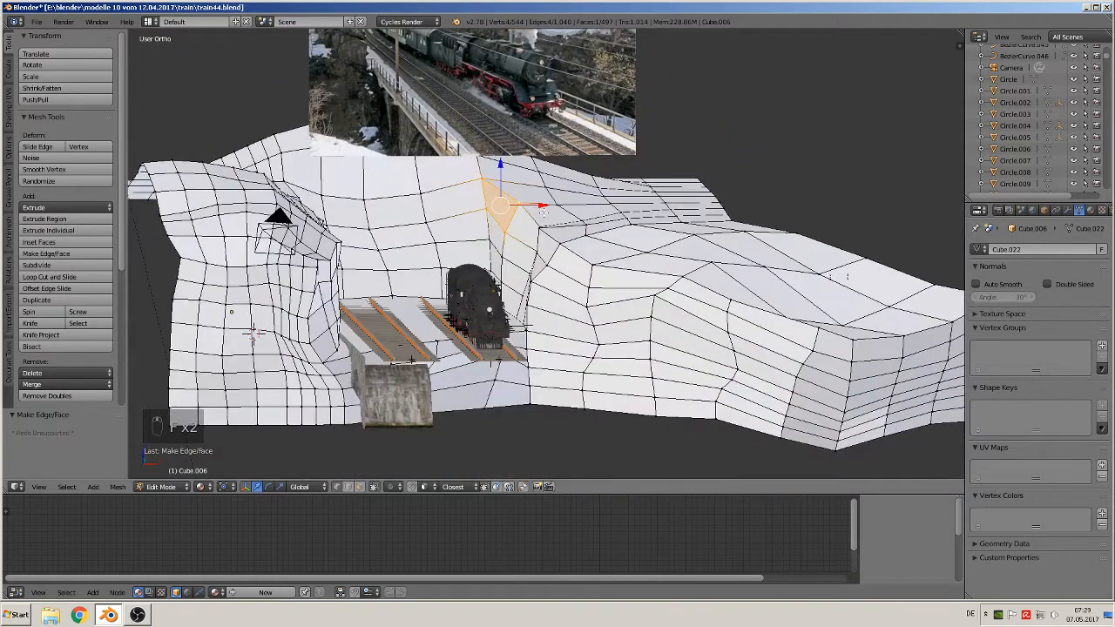
key(Tab)
middle_drag(545, 218, 344, 412)
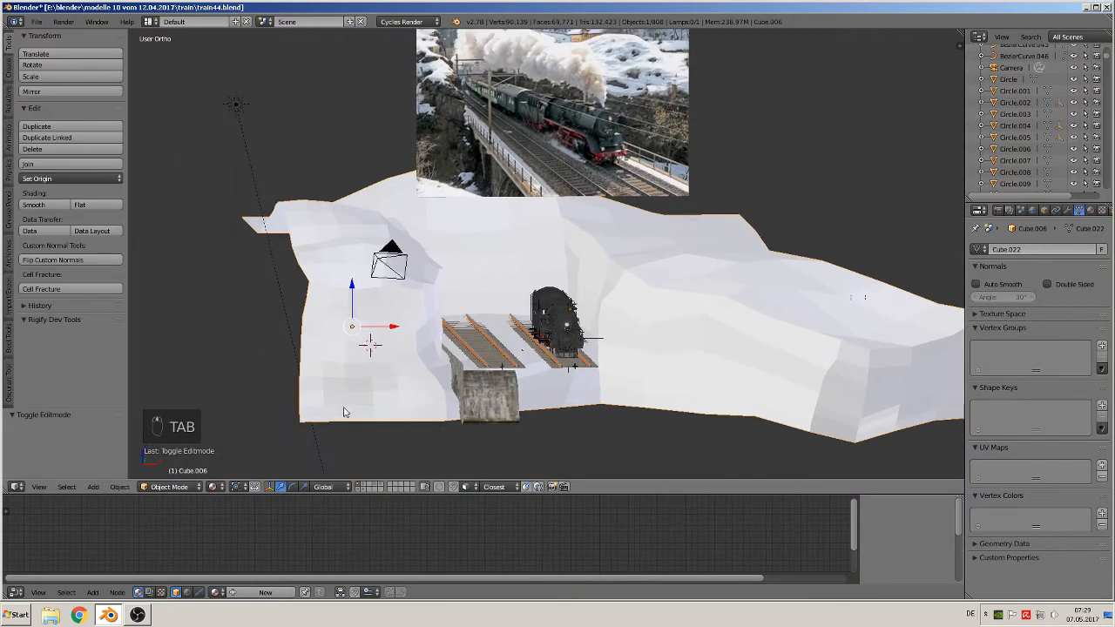
click(46, 205)
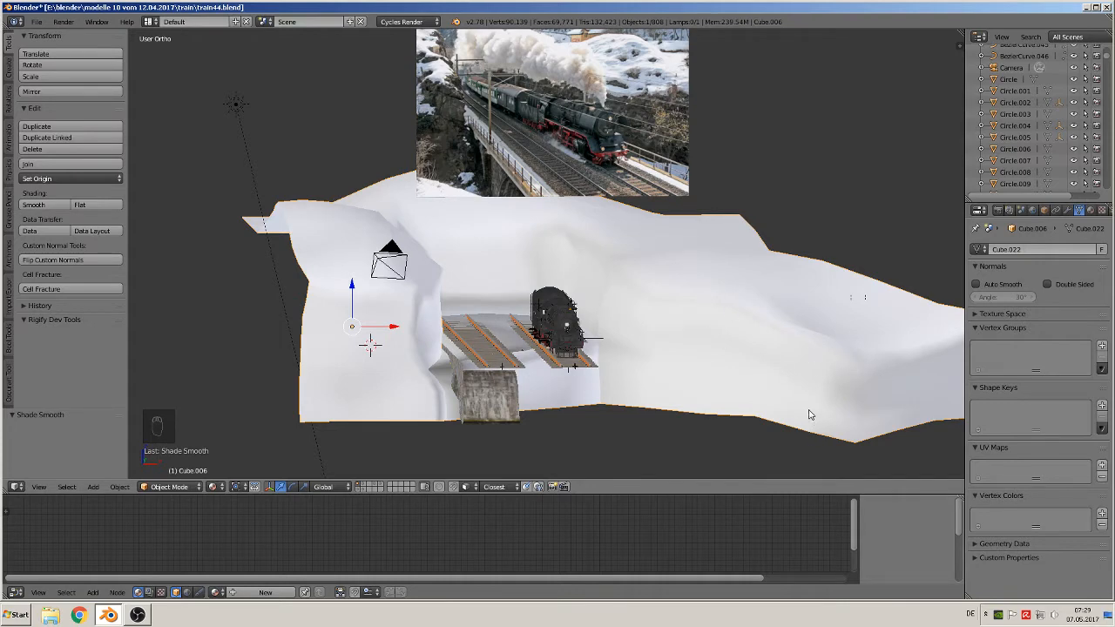
- Frame the whole terrain with the train and reference image, and save the file
mouse_move(798, 418)
middle_down()
mouse_move(789, 421)
mouse_move(804, 422)
middle_up()
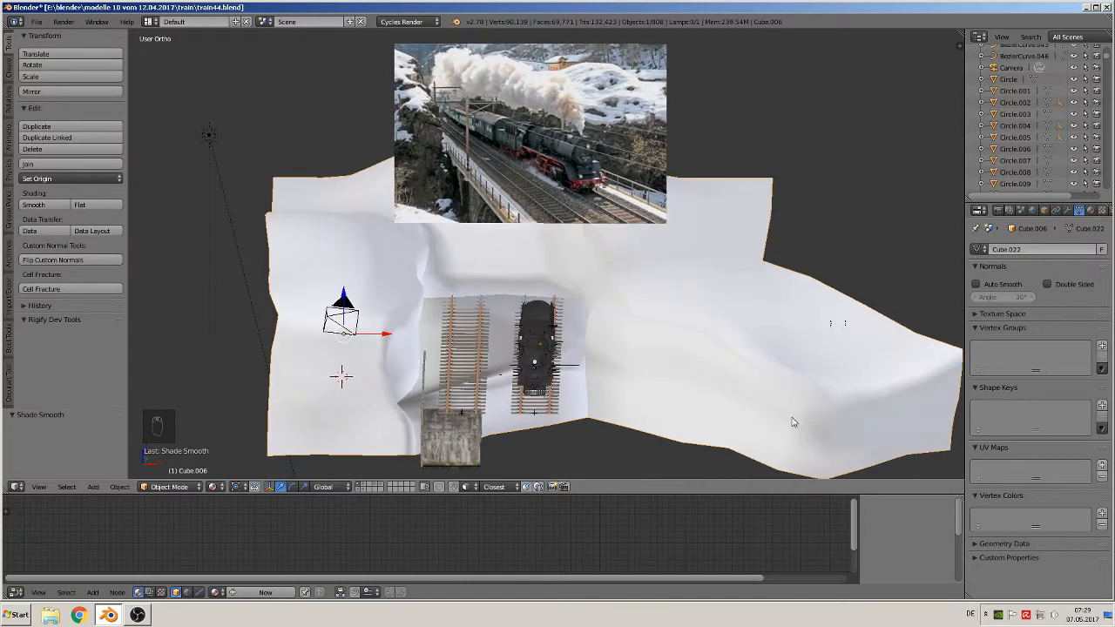
scroll(549, 364, down, 2)
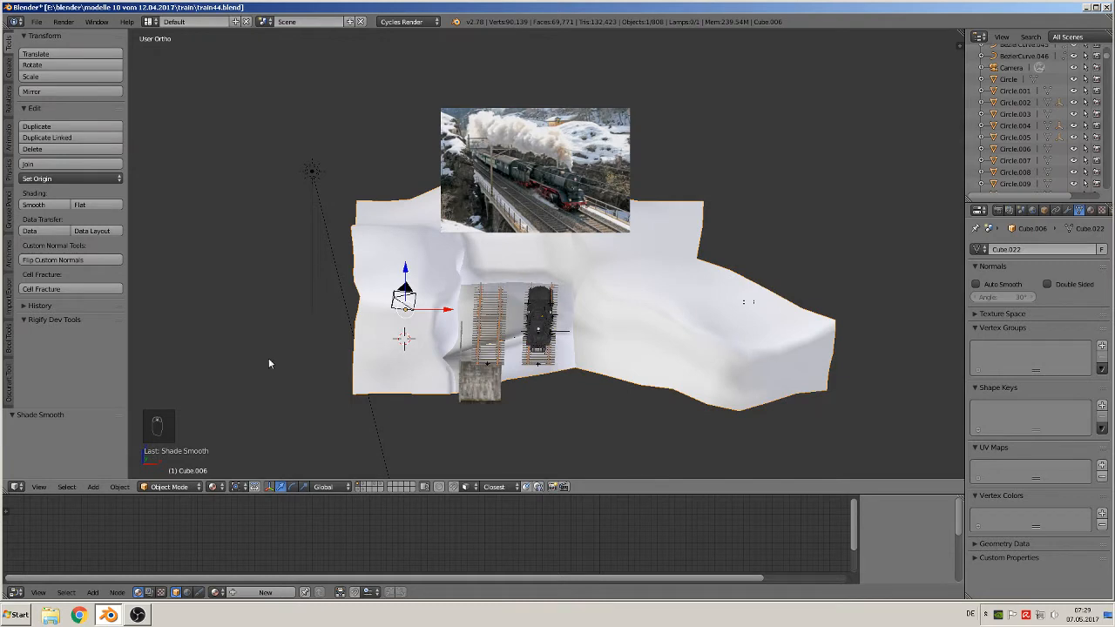
click(37, 22)
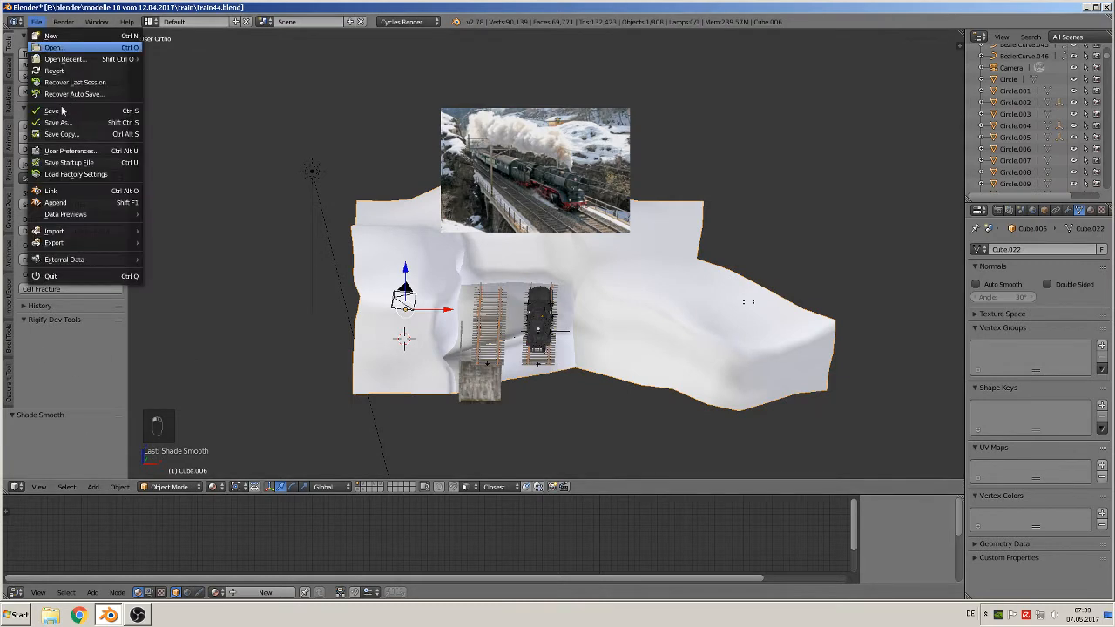
click(49, 111)
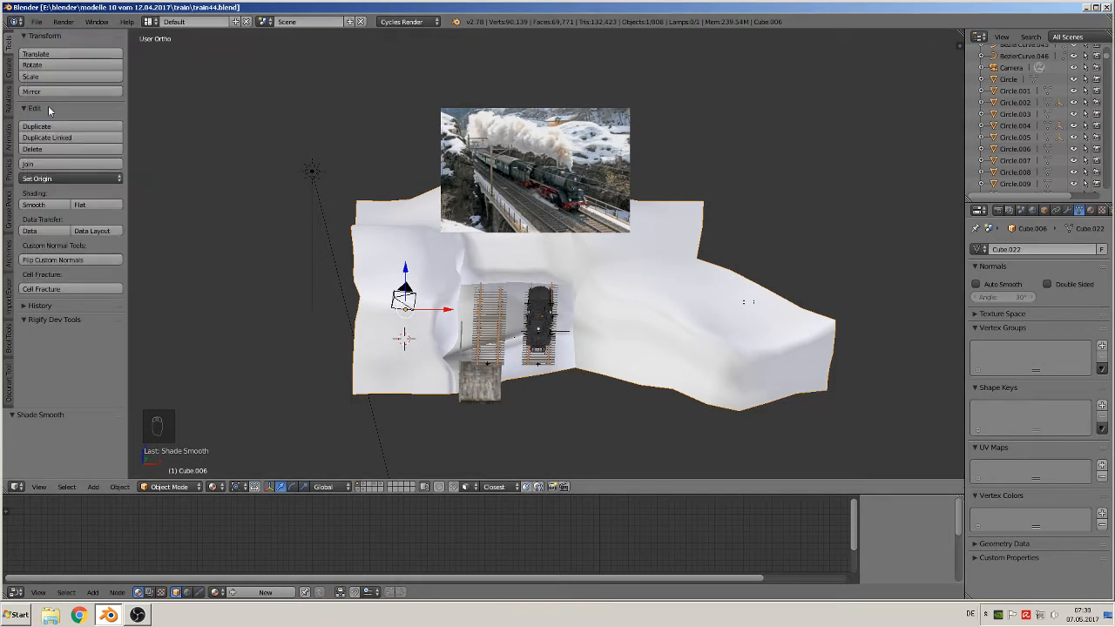
- Create a new material on the terrain and name it "rocks 123"
scroll(657, 357, up, 2)
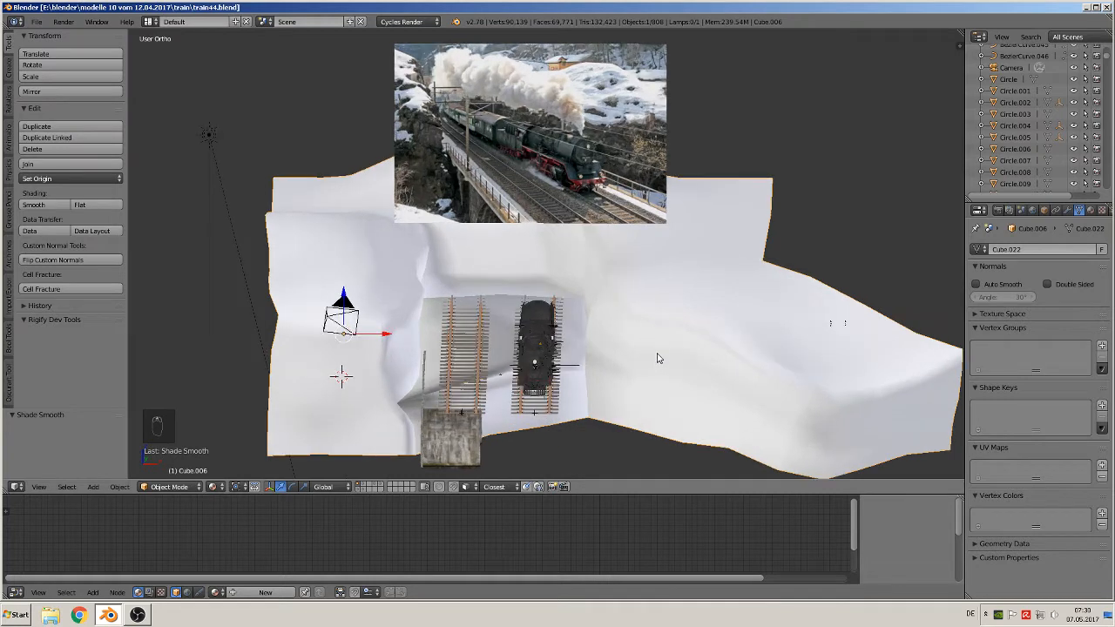
click(1091, 210)
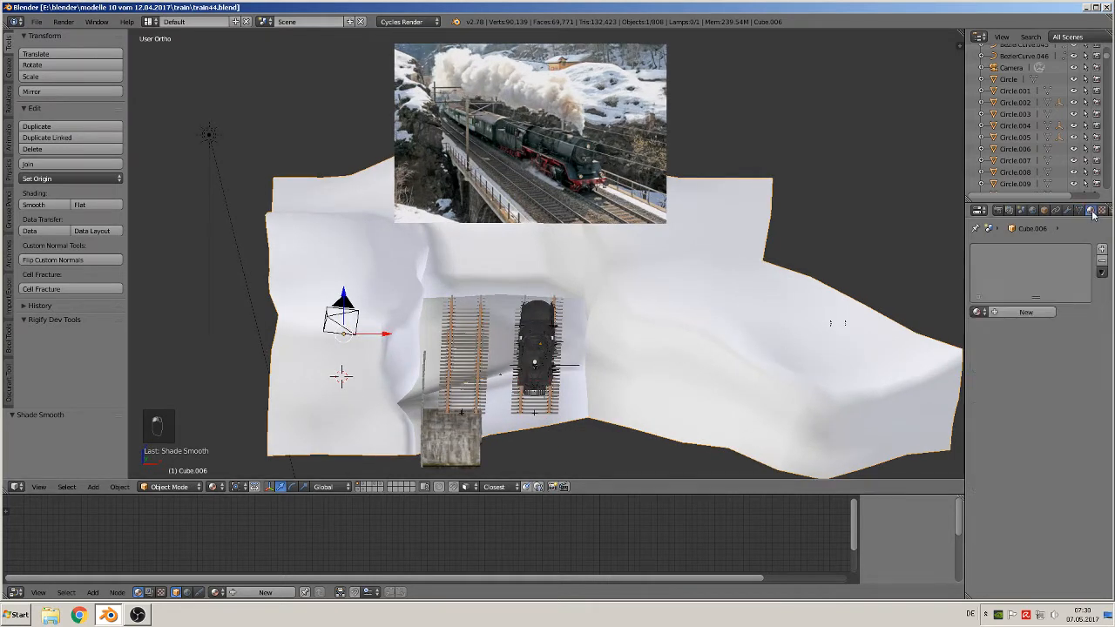
click(1015, 311)
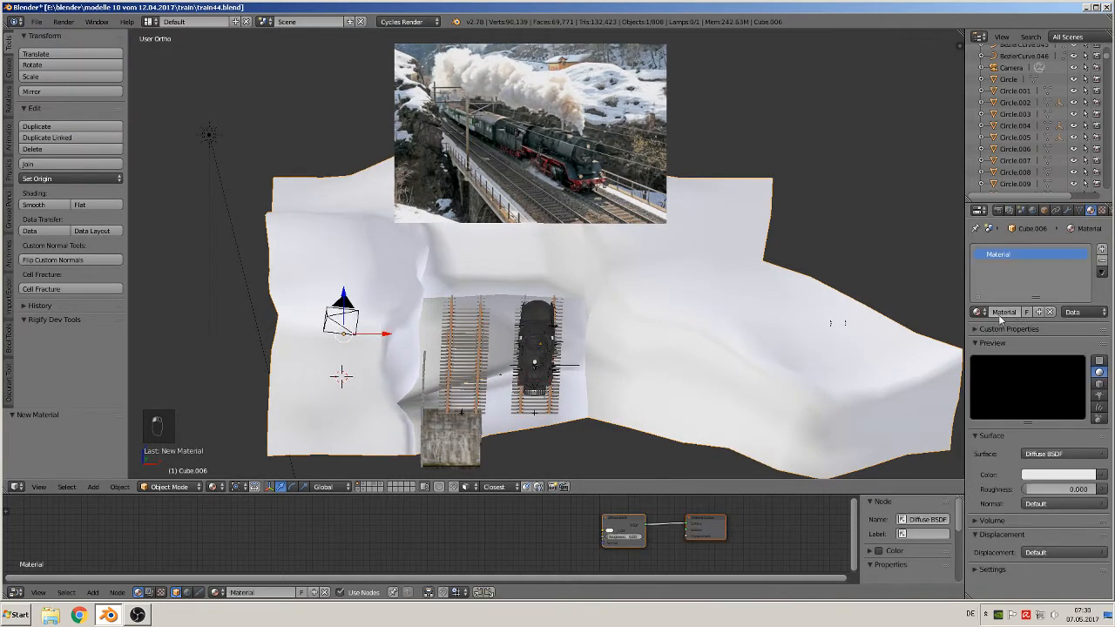
click(1002, 312)
key(BackSpace)
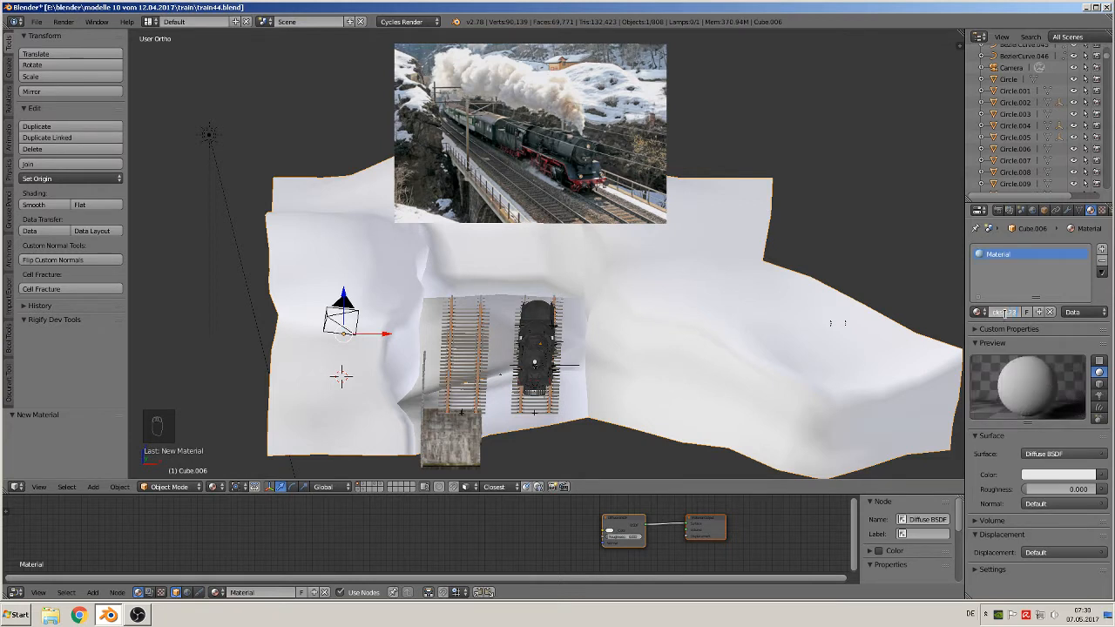
key(Return)
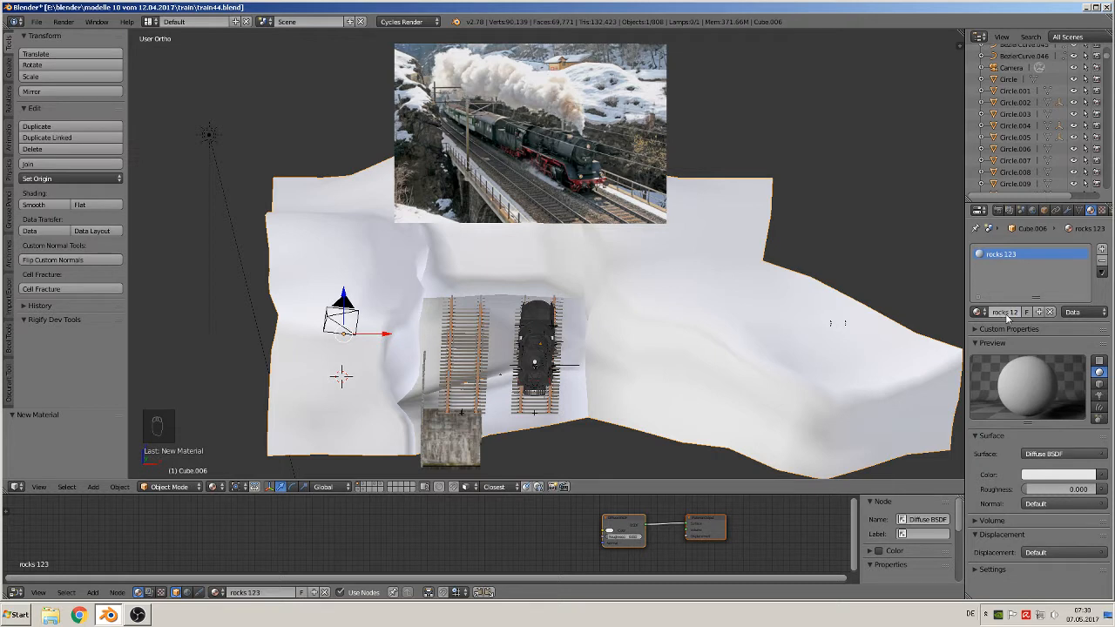
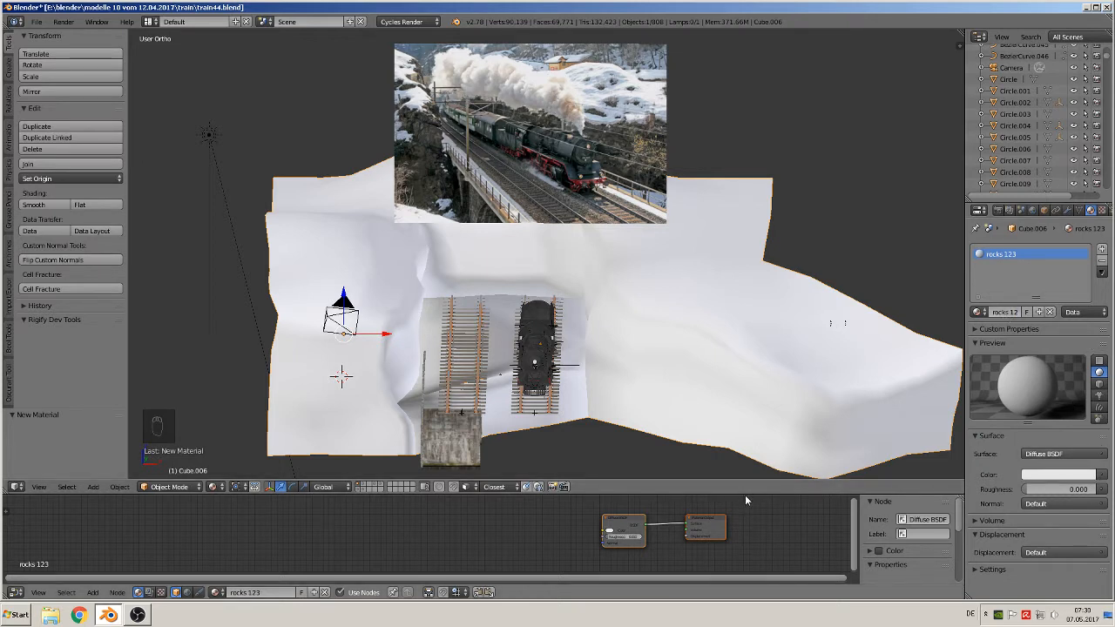
- Use TexturesCom_RockSmooth0172_1_seamless_S - Kopie.jpg from the textur folder as the diffuse colour's Image Texture, and space its node away from the shader
drag(745, 495, 766, 372)
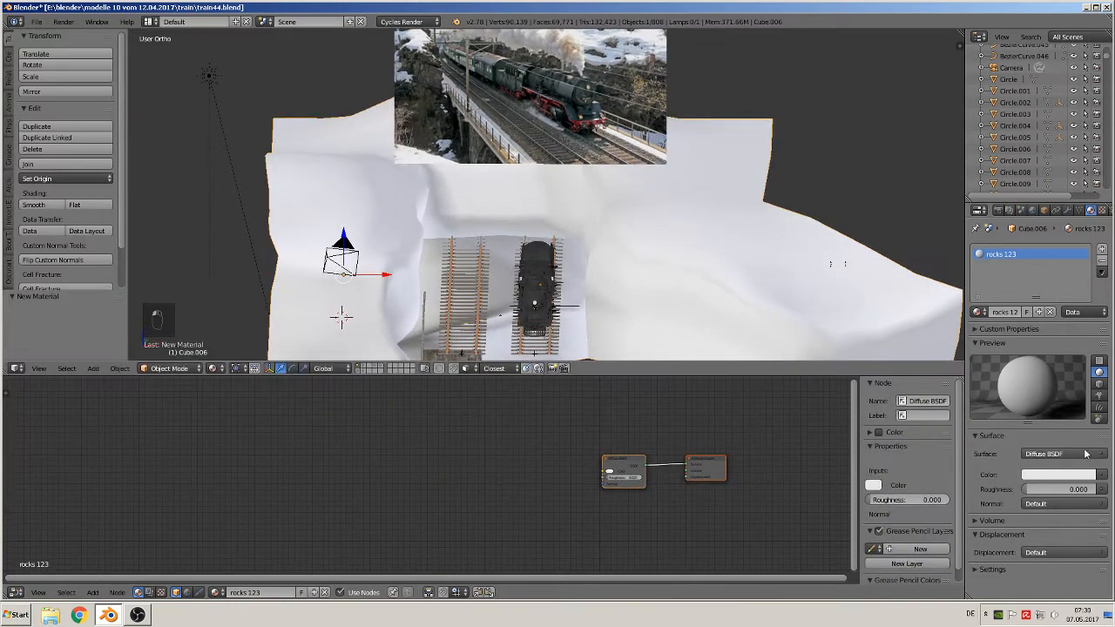
click(1103, 475)
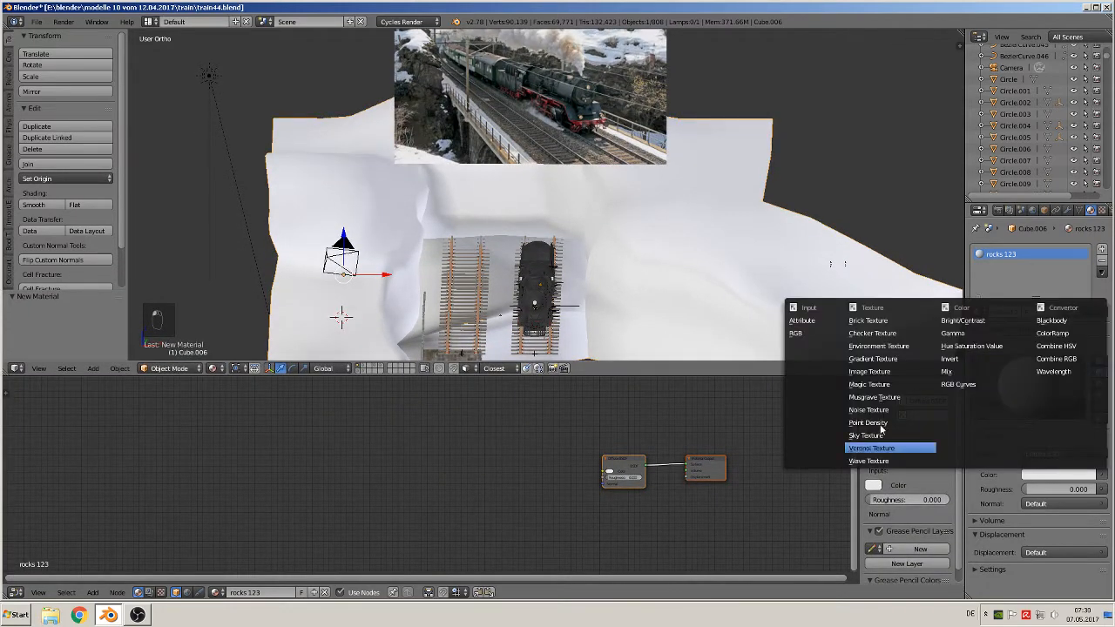
click(894, 372)
click(1068, 489)
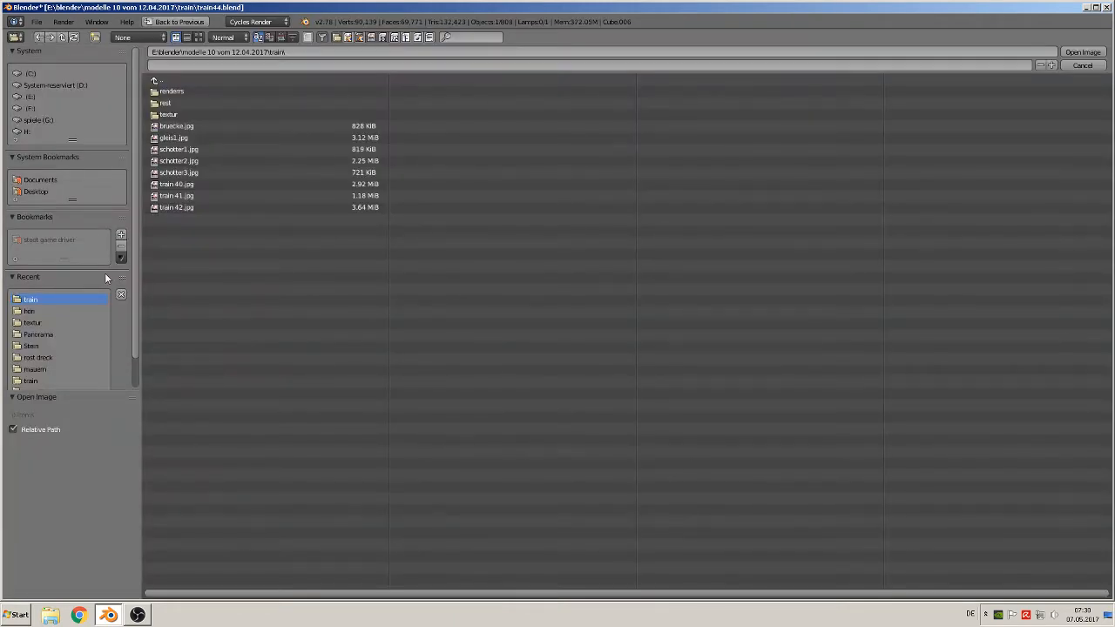
click(172, 116)
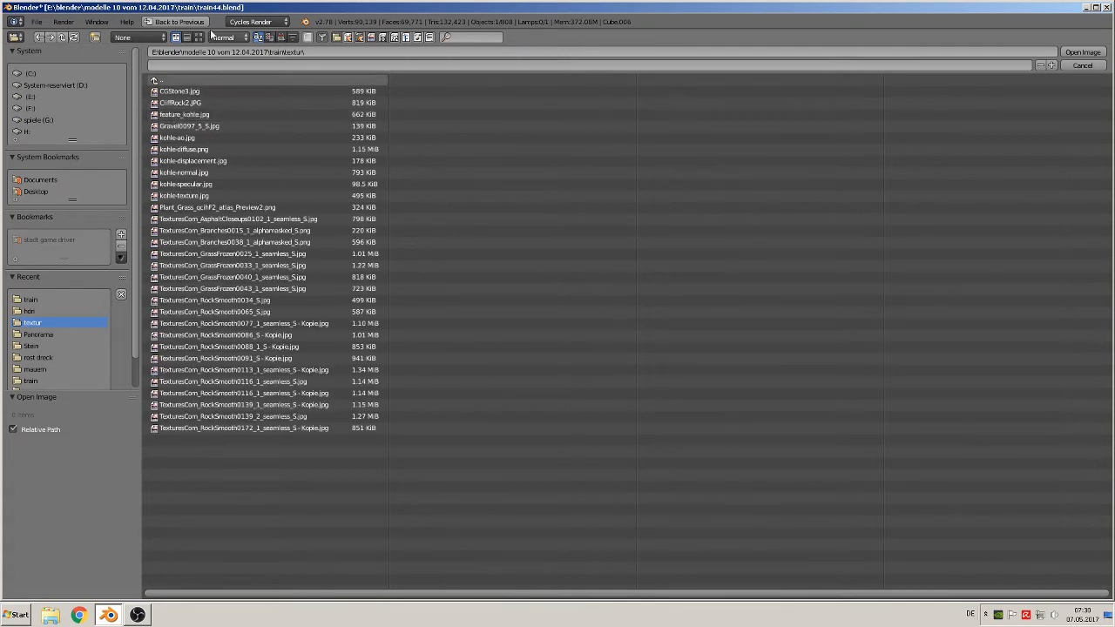
click(199, 37)
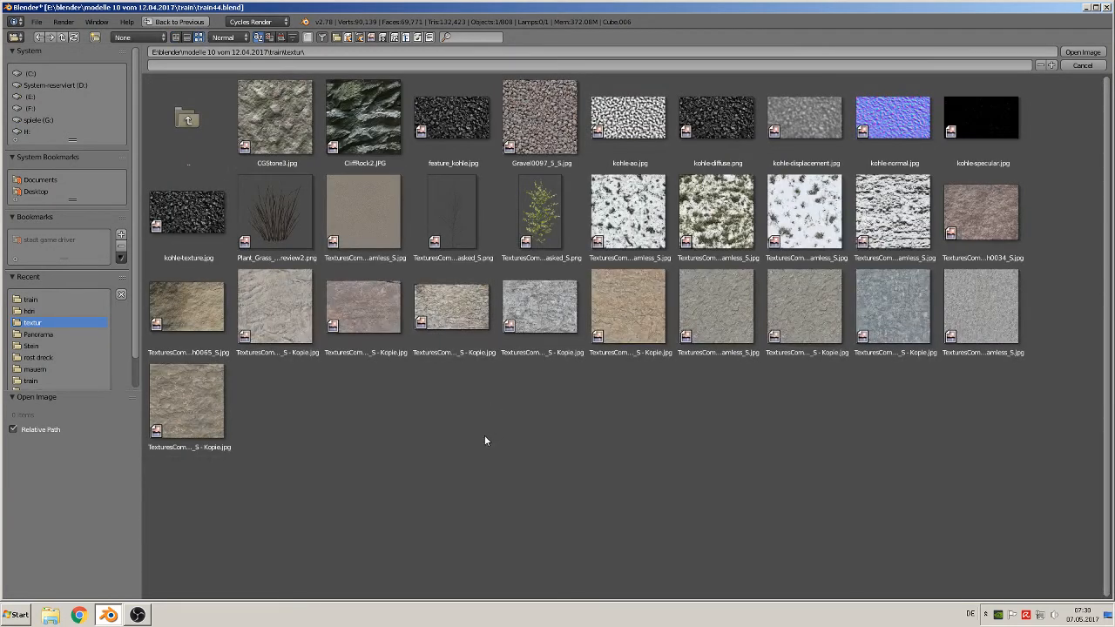
double_click(186, 408)
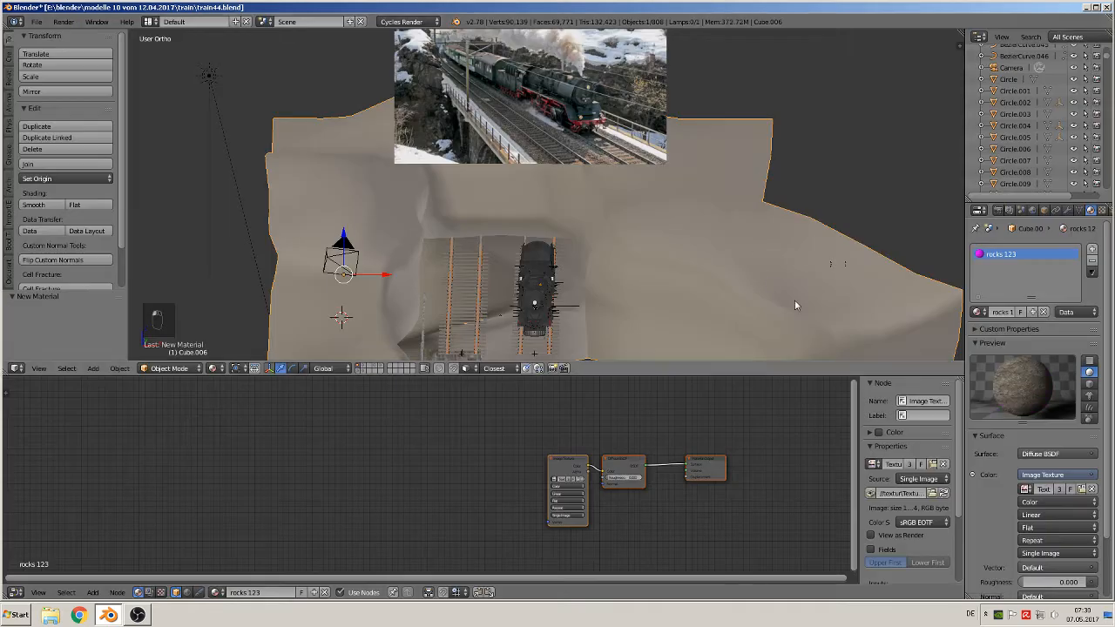
mouse_move(572, 454)
mouse_down()
mouse_move(481, 454)
mouse_move(560, 462)
mouse_up()
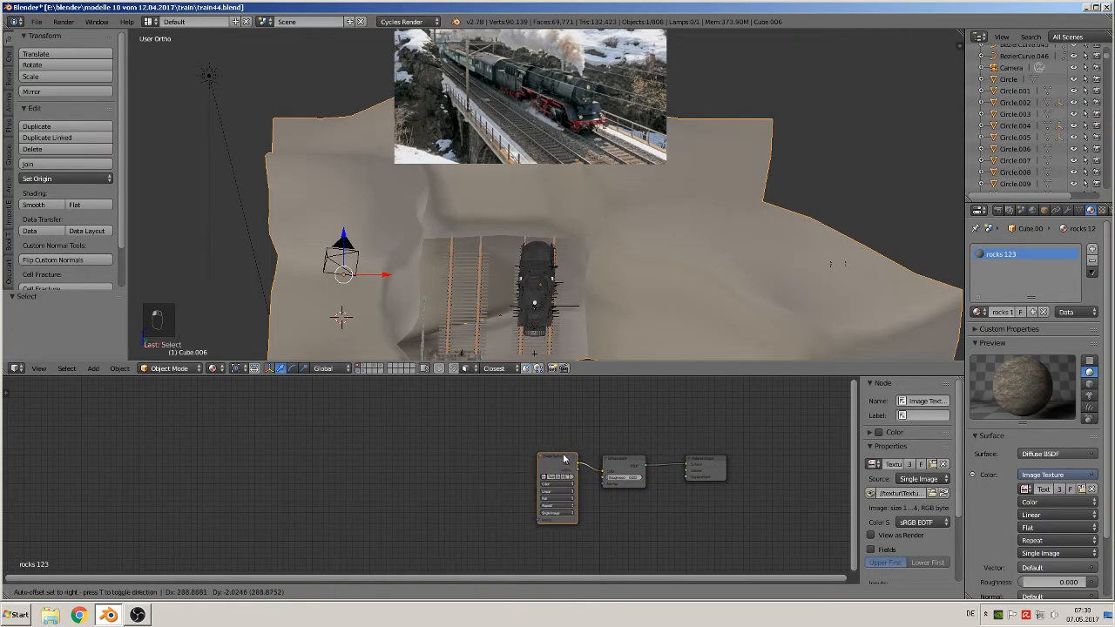
- Apply the terrain object's rotation and scale
mouse_move(601, 229)
middle_down()
mouse_move(594, 262)
mouse_move(587, 229)
middle_up()
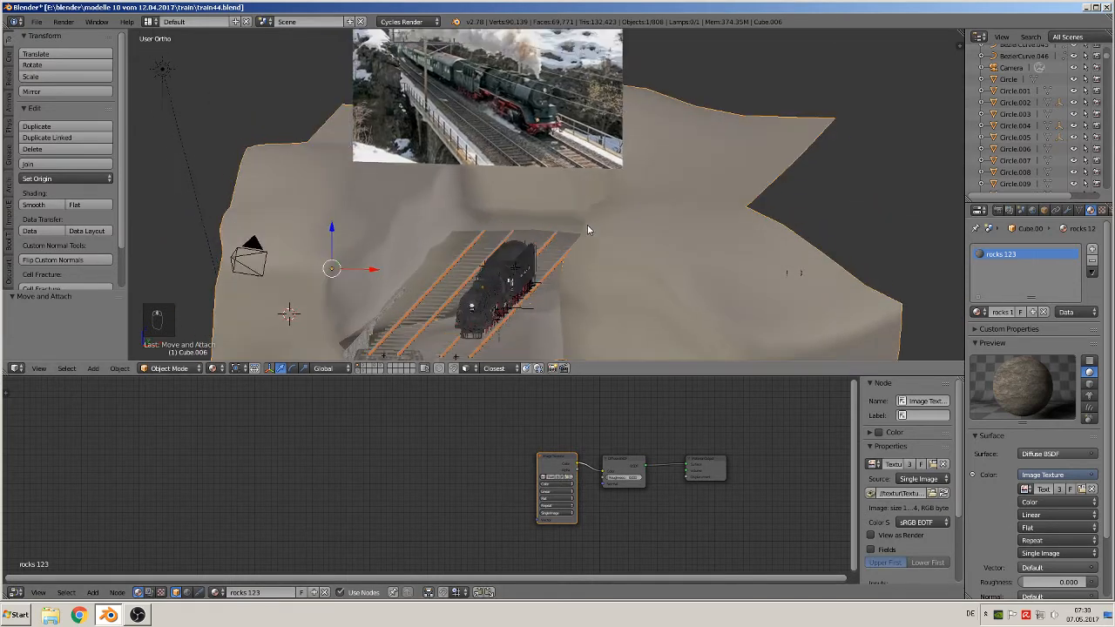
scroll(587, 229, down, 2)
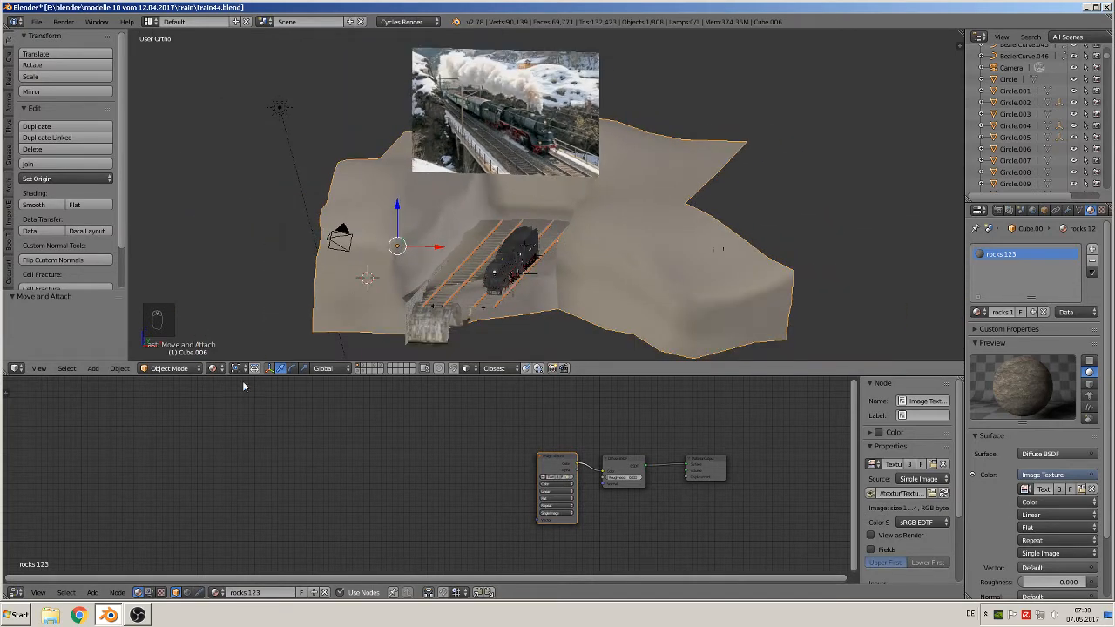
click(119, 368)
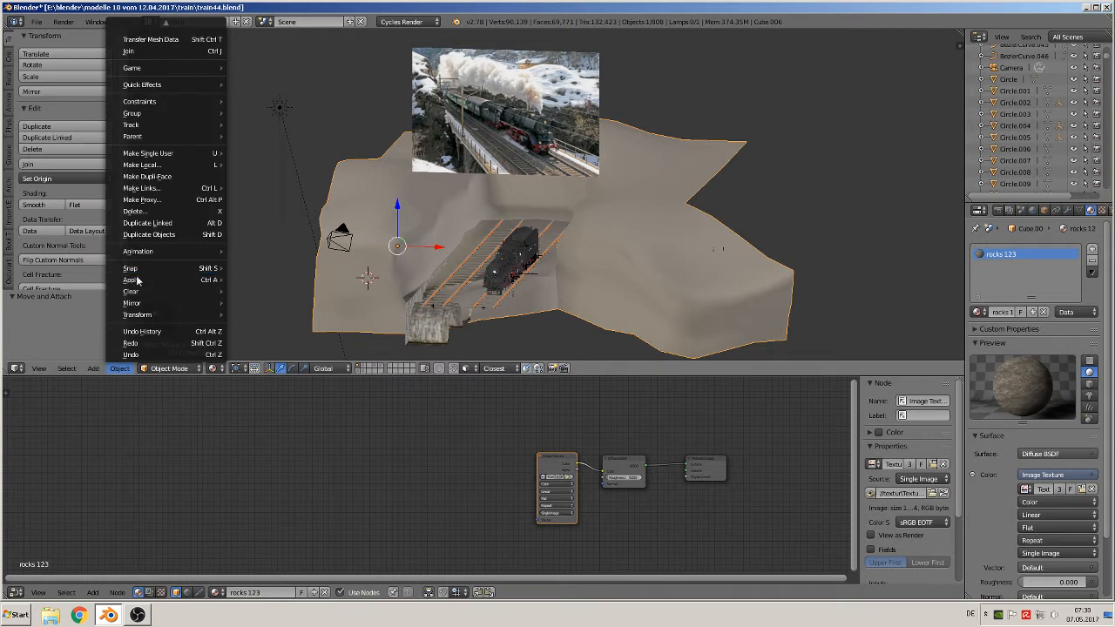
mouse_move(136, 278)
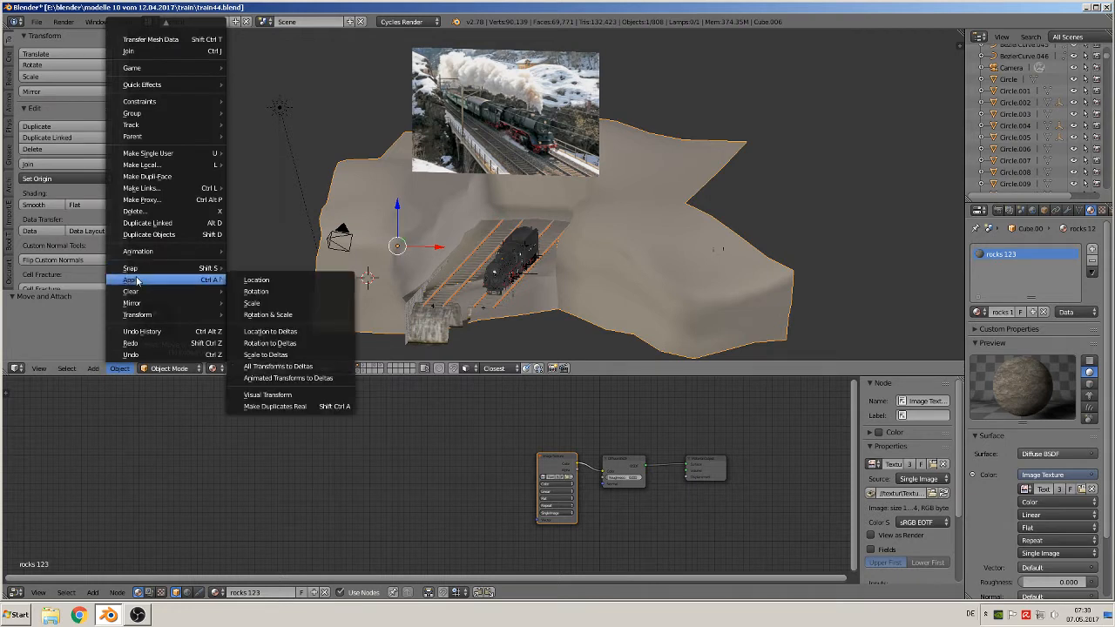
click(275, 318)
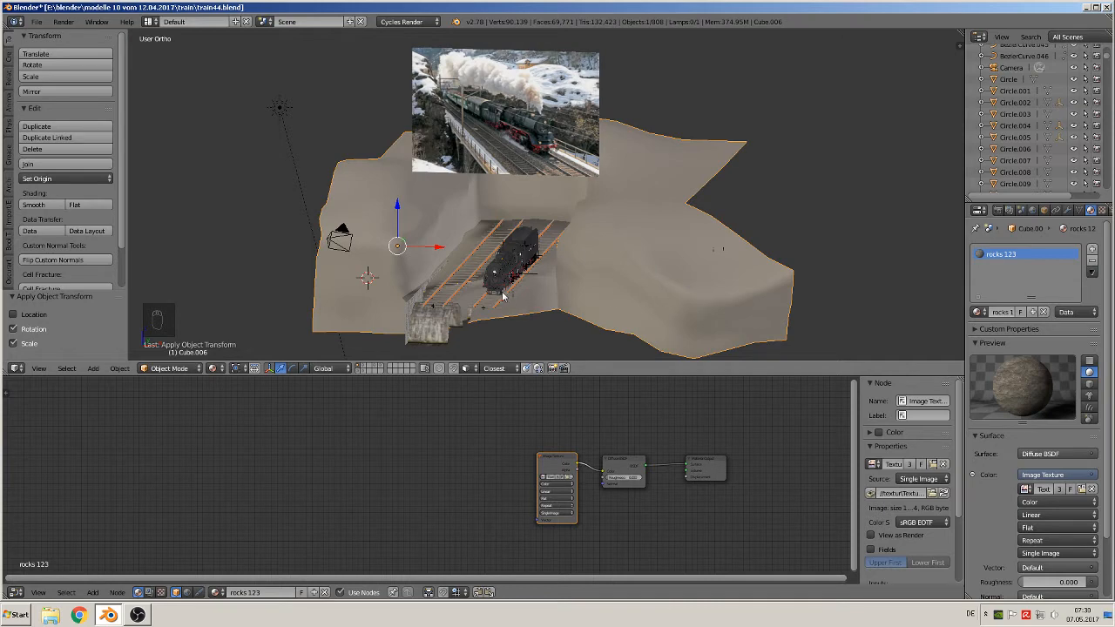
- Unwrap the entire terrain mesh in Edit Mode and return to Object Mode
key(Tab)
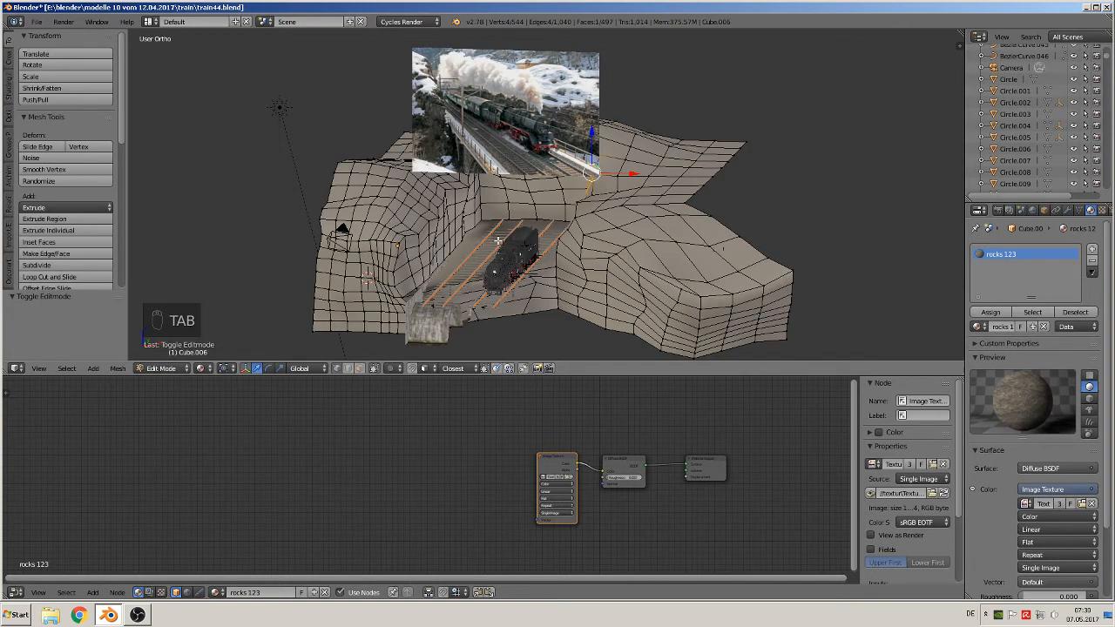
key(a)
key(a)
key(a)
key(a)
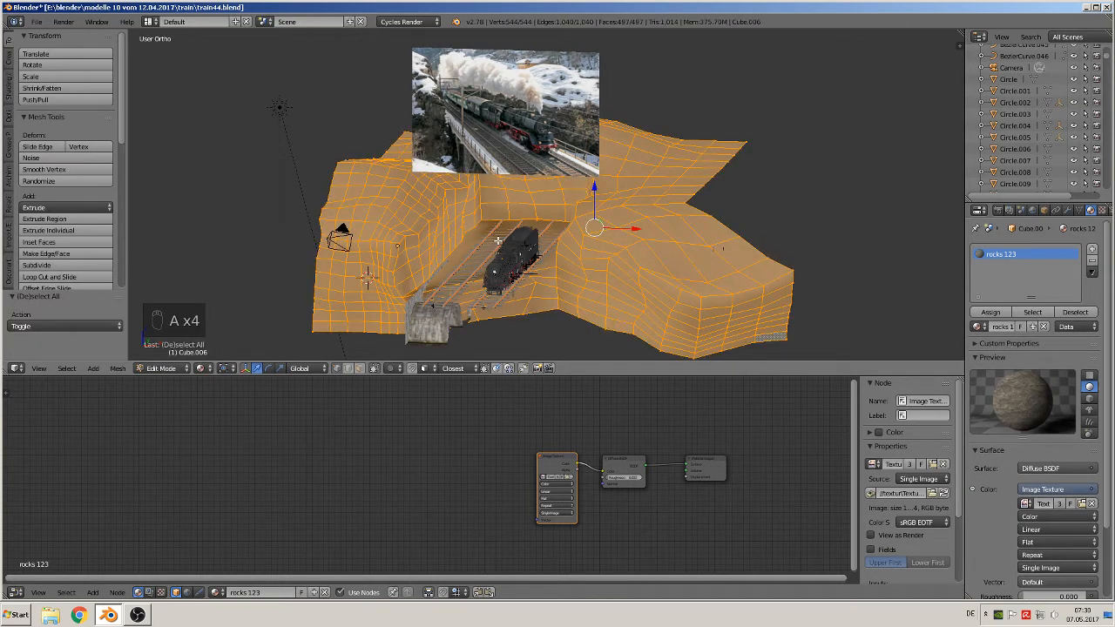
key(u)
click(507, 241)
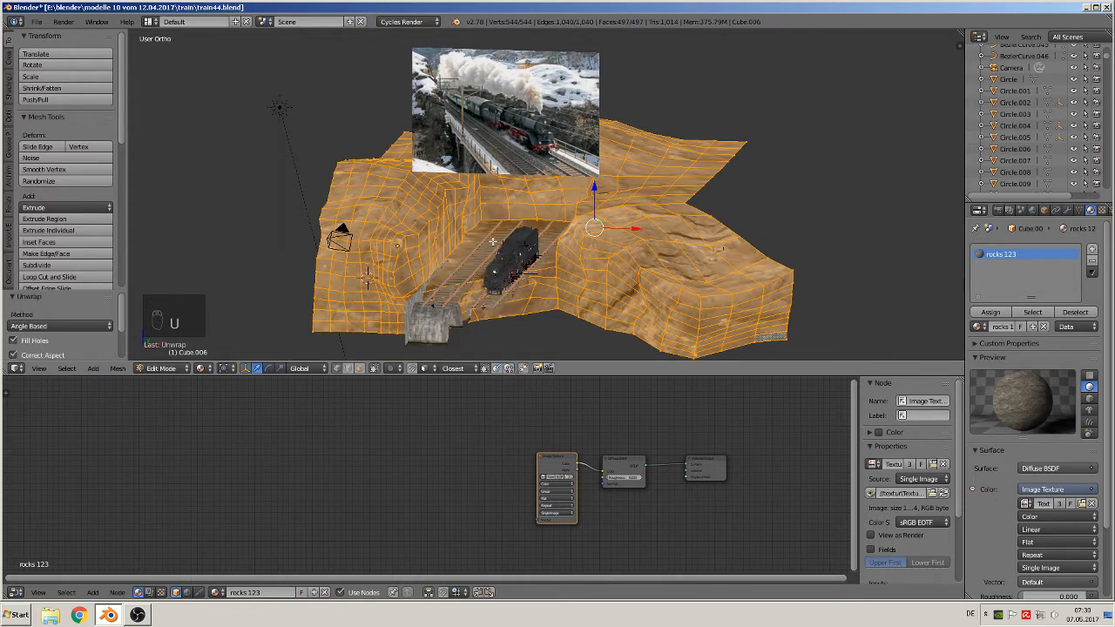
key(Tab)
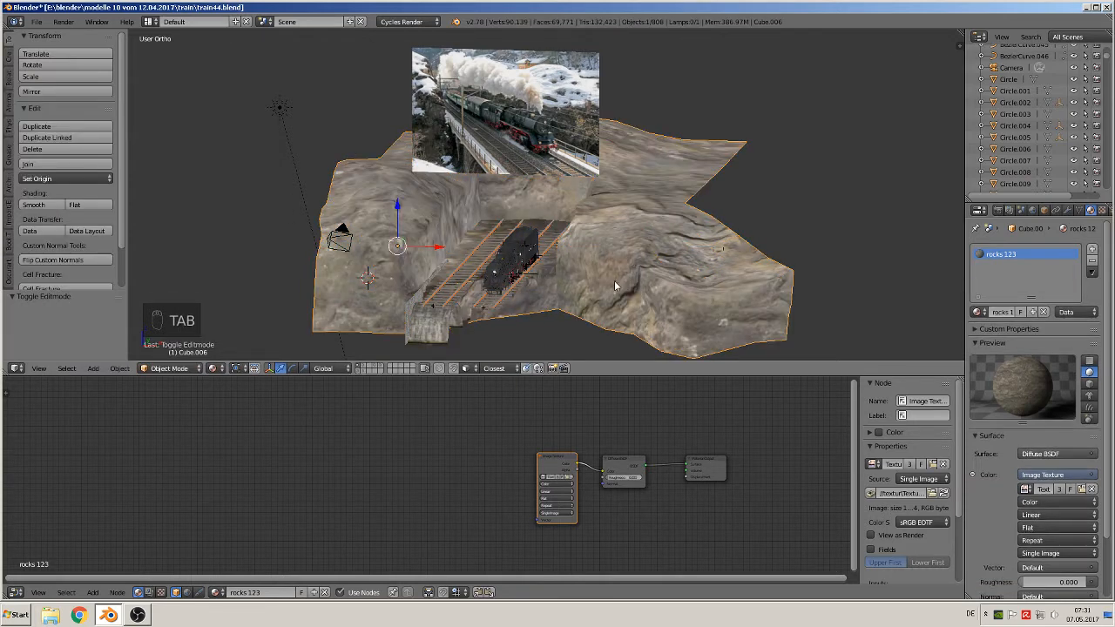
- Add a Texture Coordinate node to the rocks 123 material, placed ahead of the Image Texture node
middle_drag(403, 278, 566, 284)
mouse_move(591, 250)
middle_down()
mouse_move(607, 223)
mouse_move(579, 233)
middle_up()
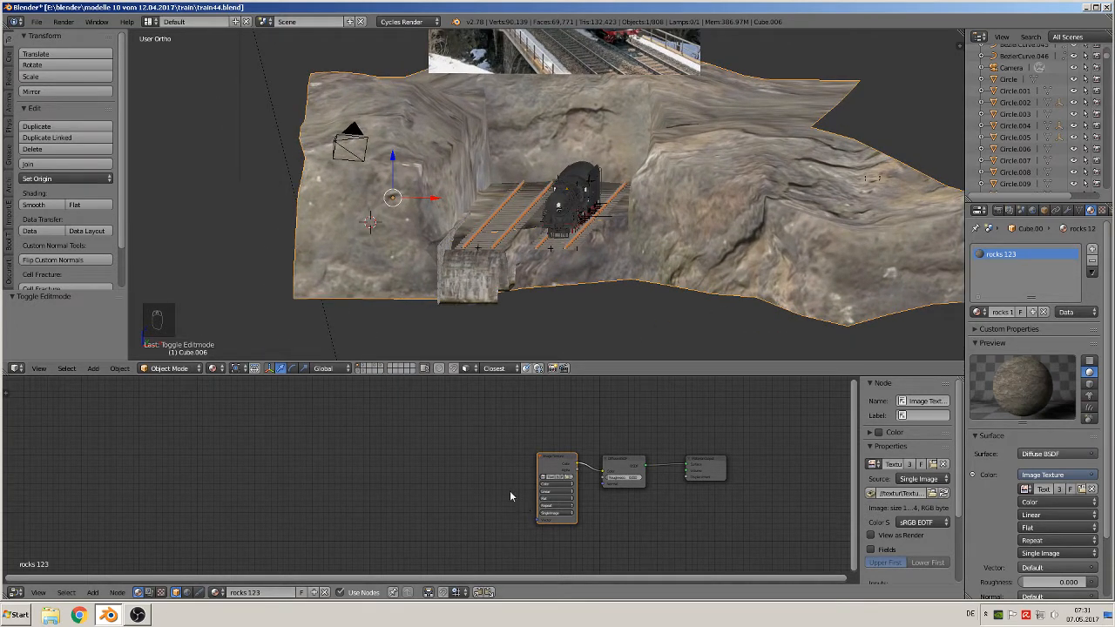
scroll(409, 536, up, 3)
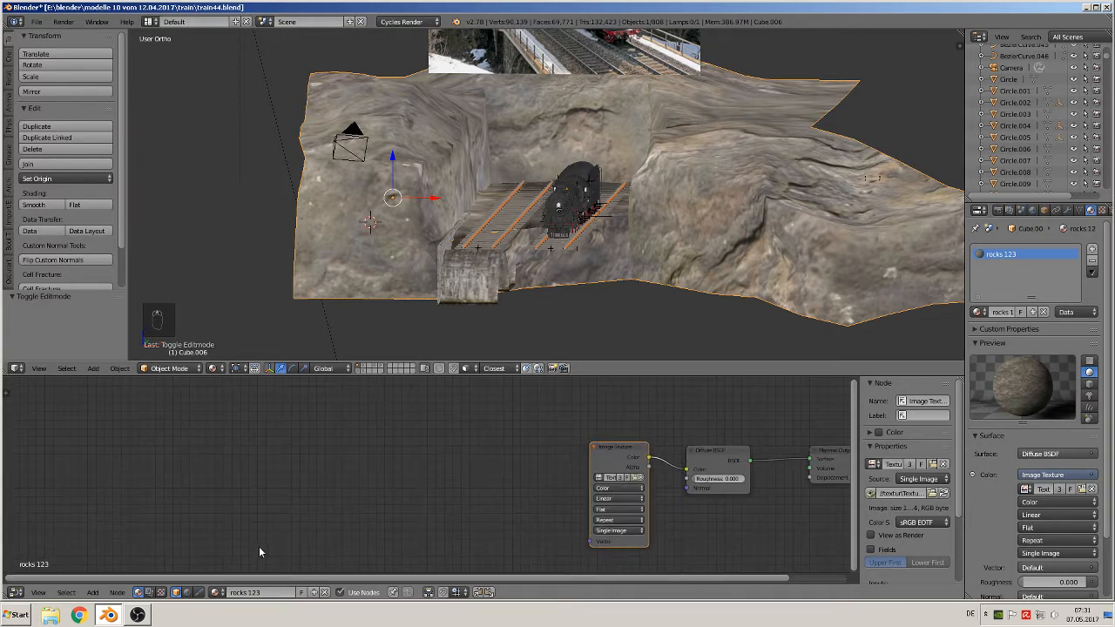
click(93, 592)
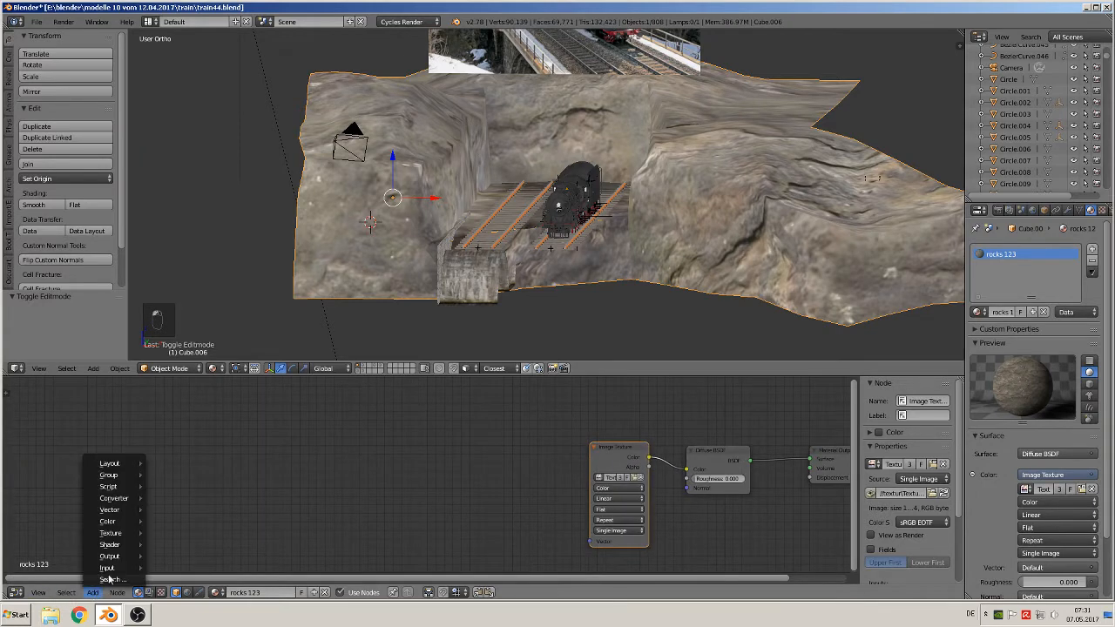
click(18, 592)
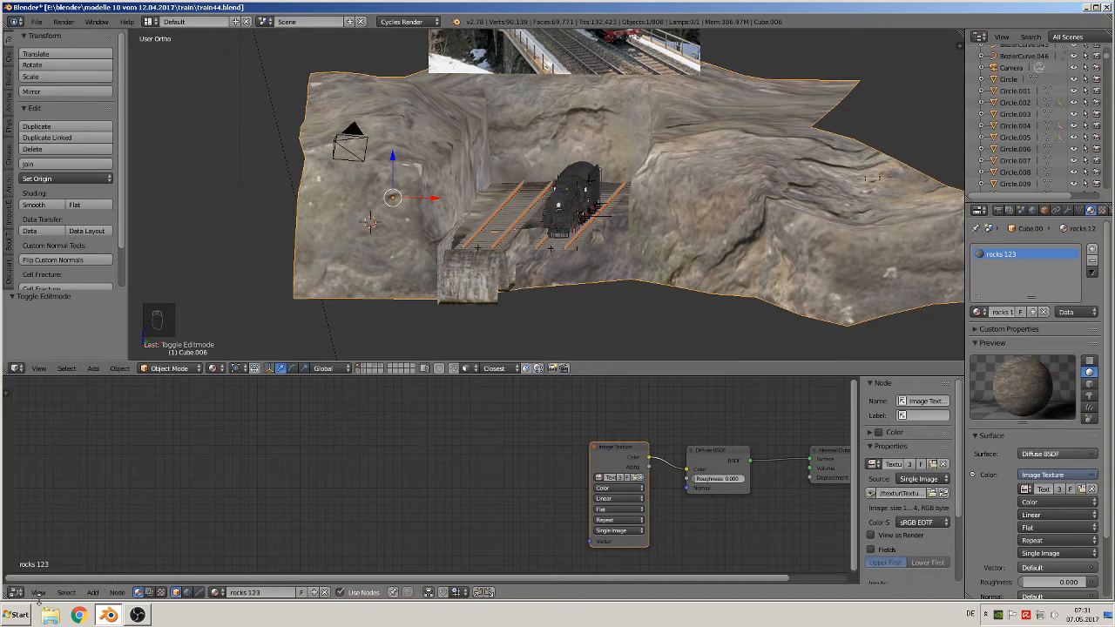
click(92, 592)
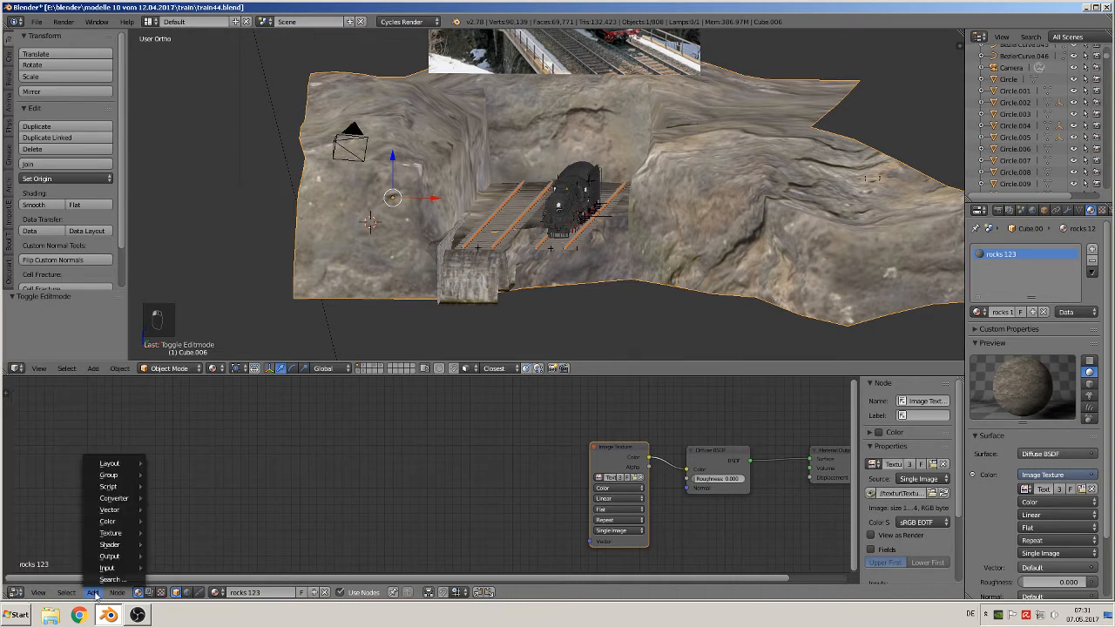
mouse_move(115, 568)
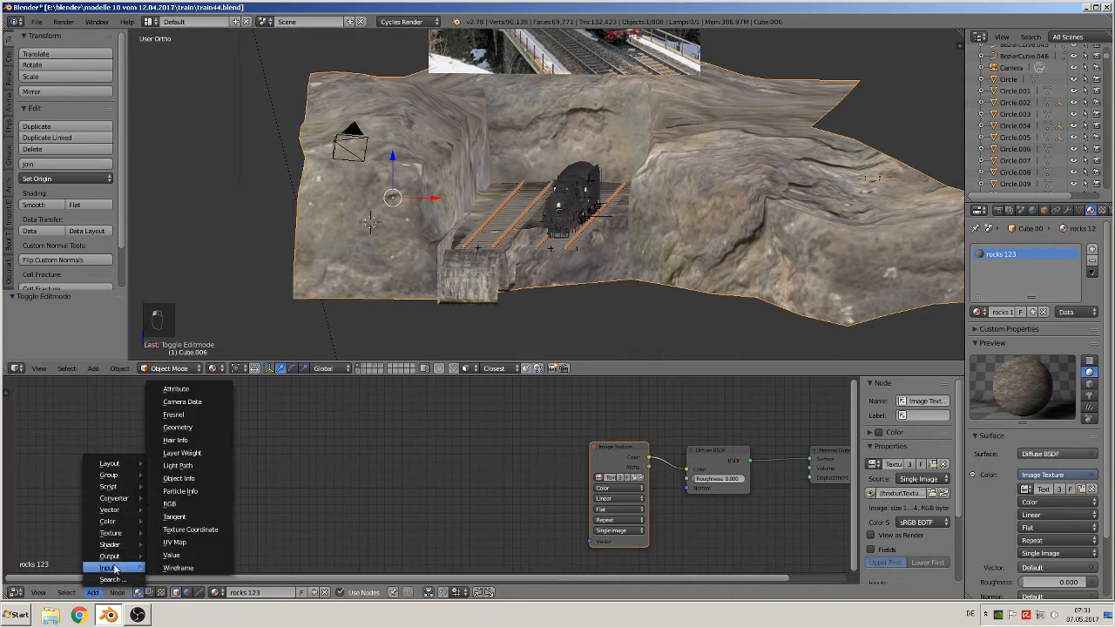
click(190, 529)
click(321, 447)
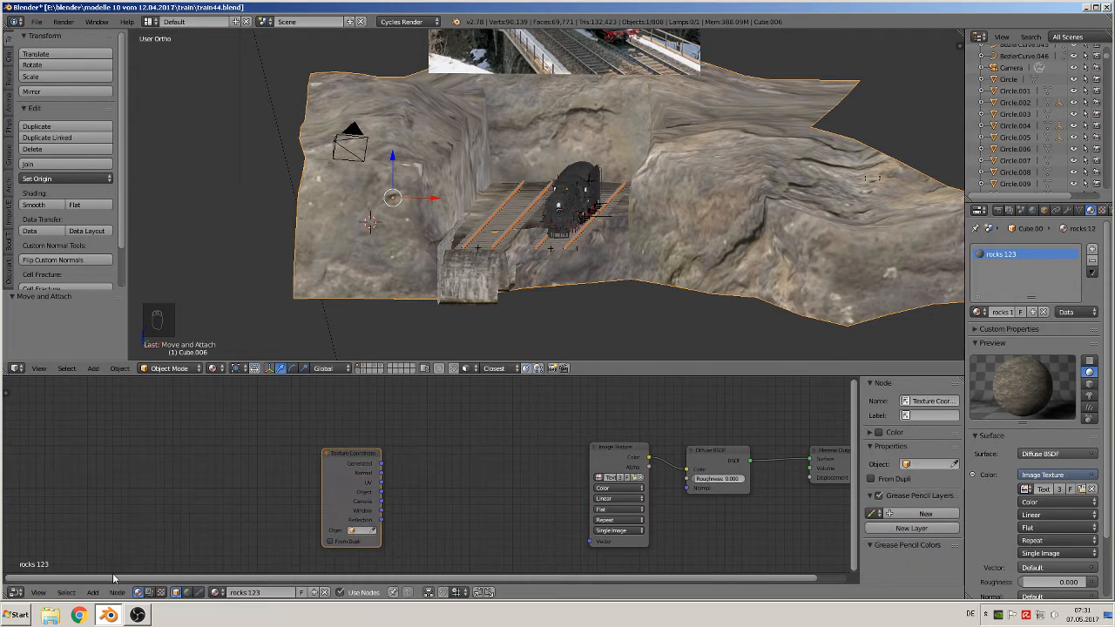
- Add a Mapping node before the Image Texture and feed it the UV output of the Texture Coordinate node
click(94, 593)
mouse_move(113, 510)
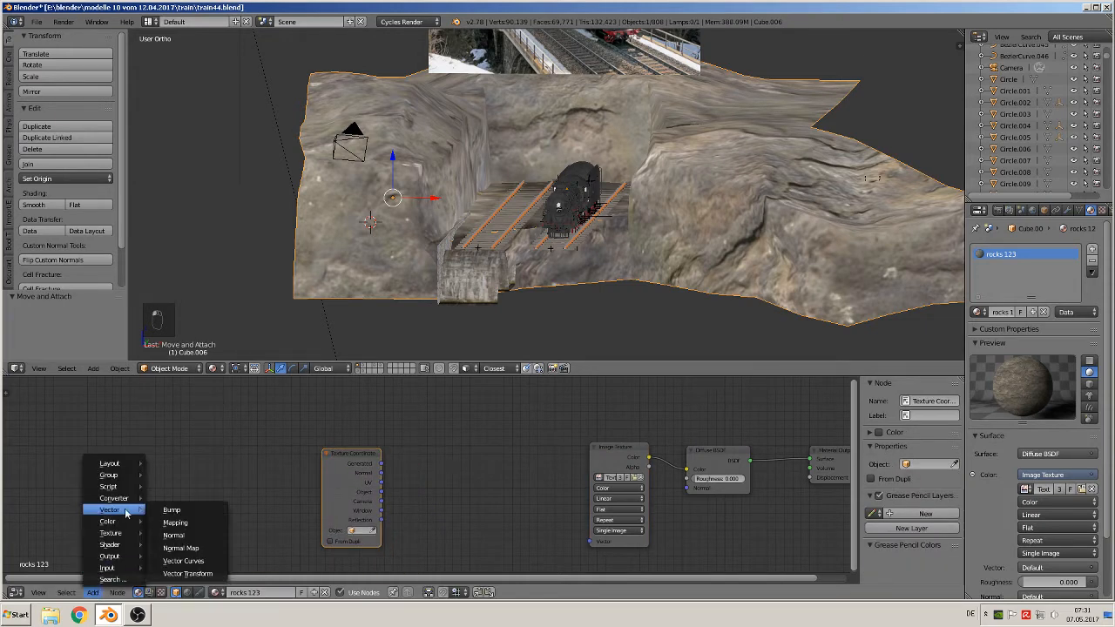
click(186, 523)
click(419, 432)
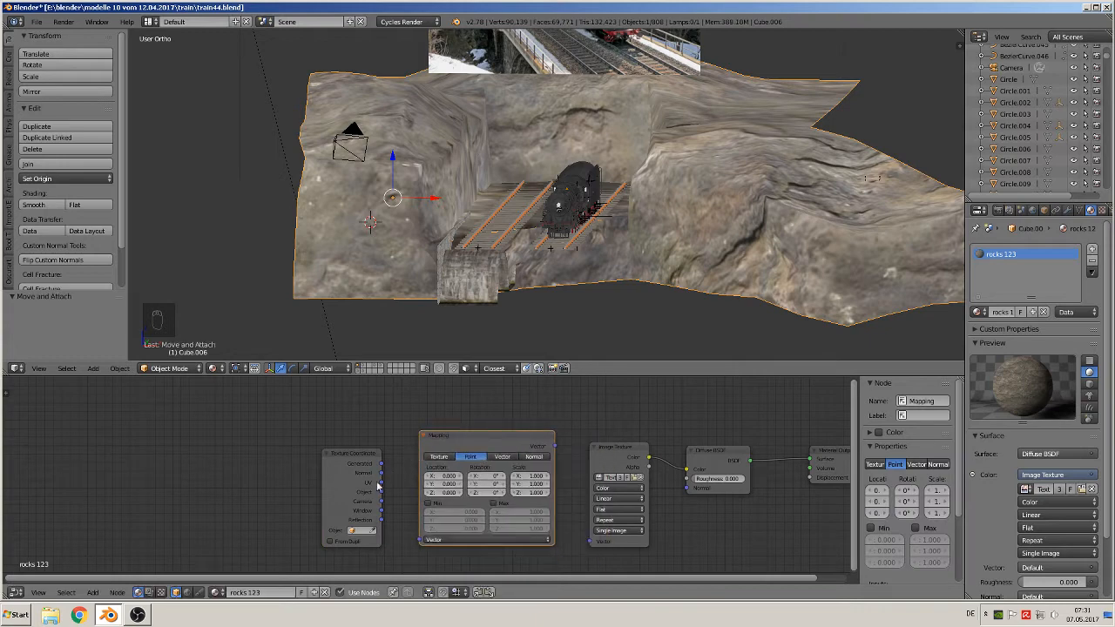
drag(380, 484, 430, 535)
- Set the Mapping node's type to Texture and link its Vector output to the Image Texture's Vector input
middle_drag(485, 485, 381, 458)
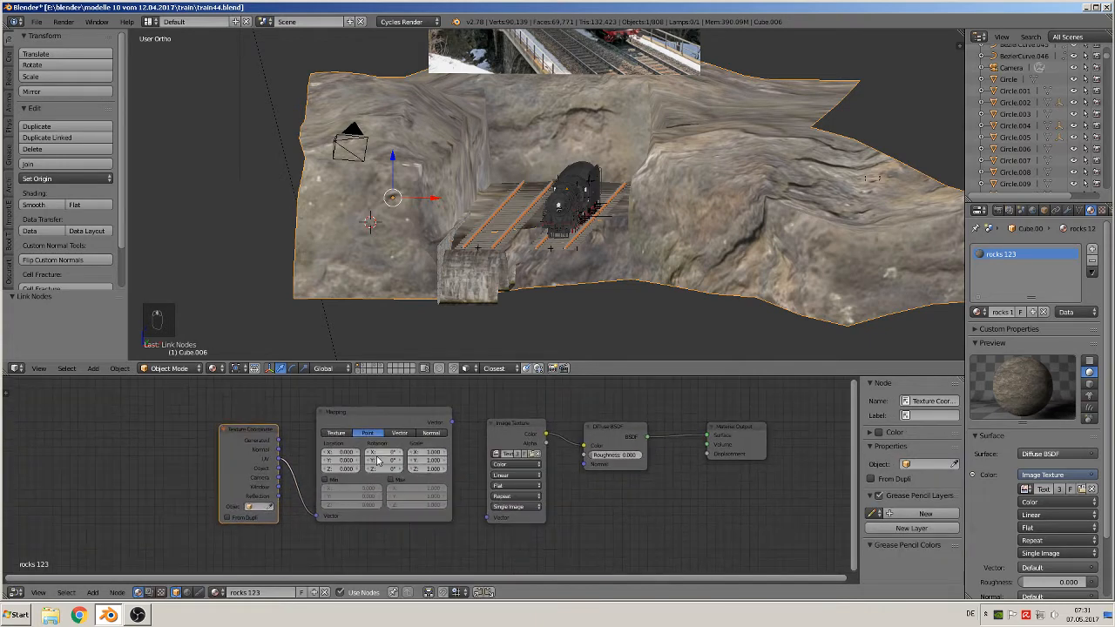
scroll(380, 457, up, 2)
scroll(381, 457, up, 1)
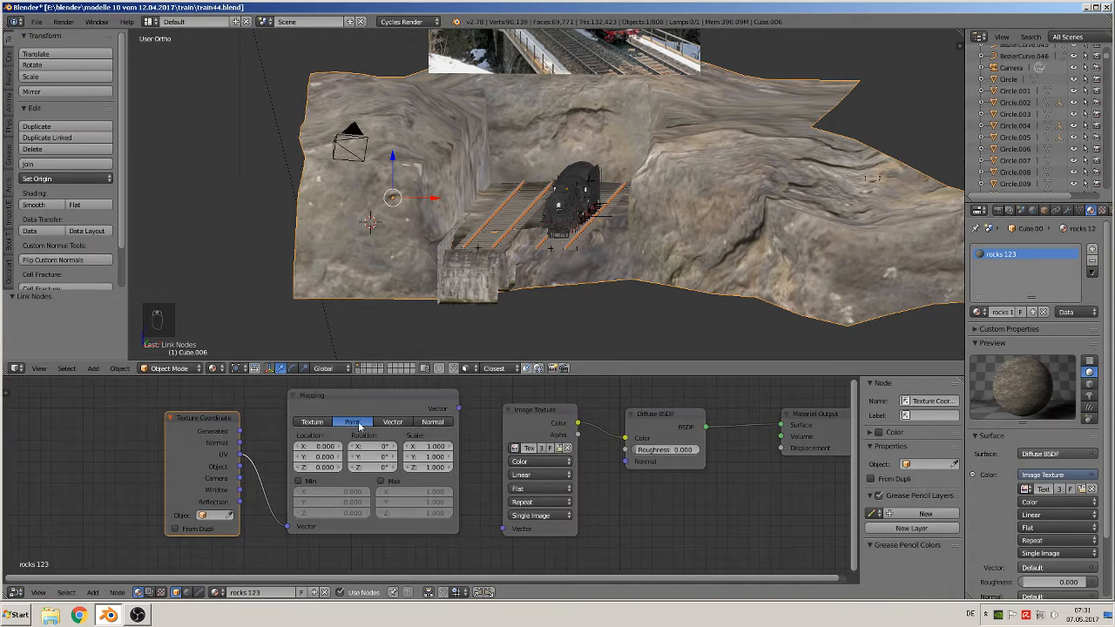
click(319, 423)
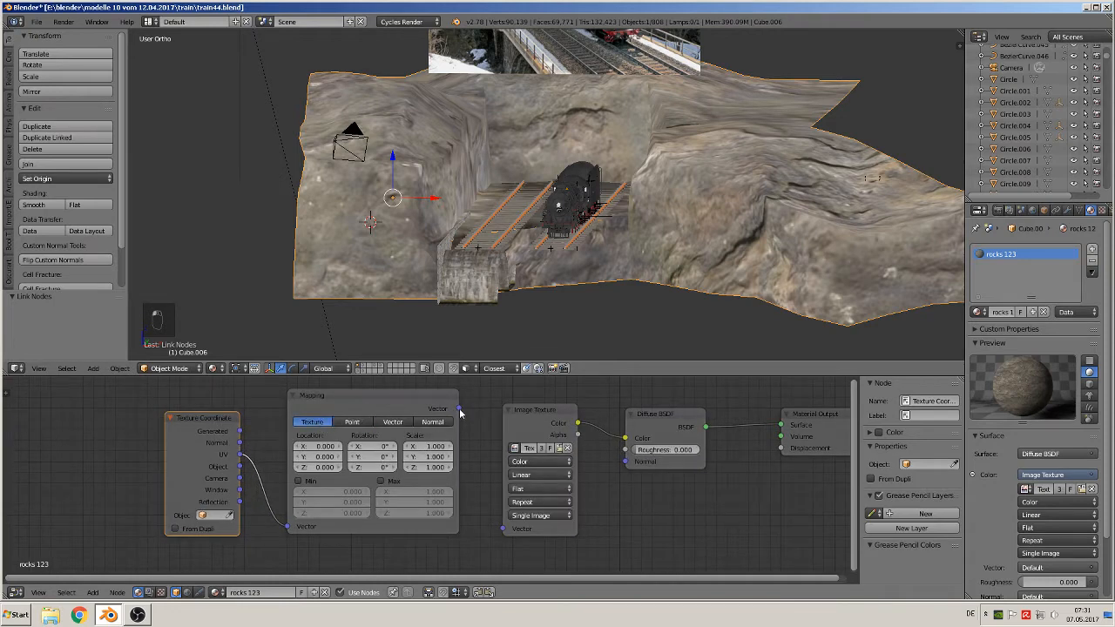
drag(459, 409, 508, 535)
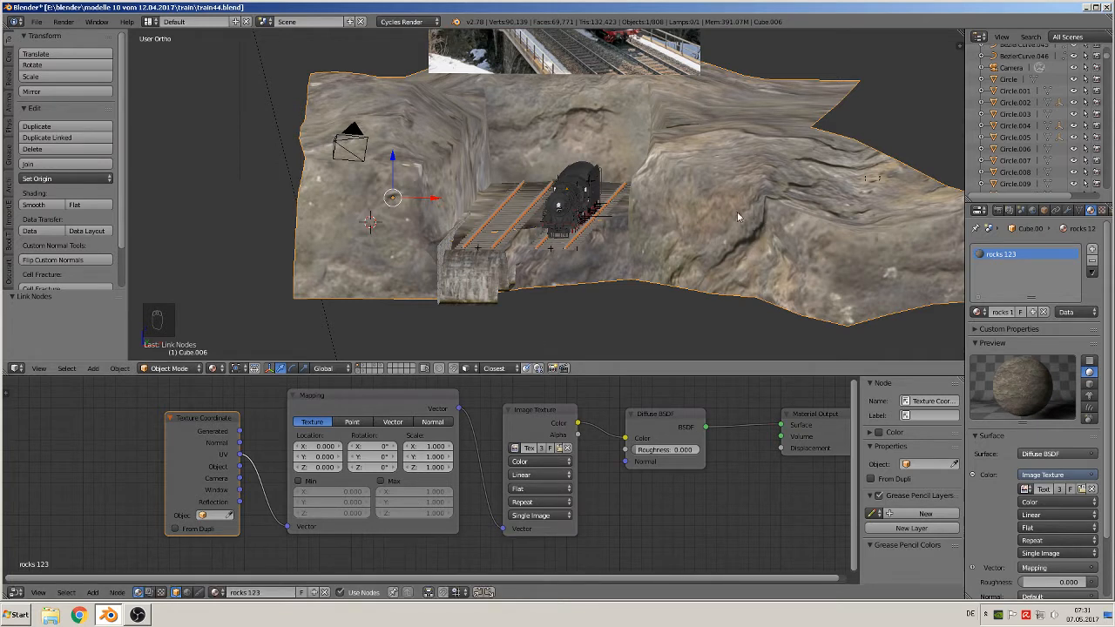
- Set the Mapping node's X and Y scale to 4 in the rocks 123 material
scroll(418, 462, up, 1)
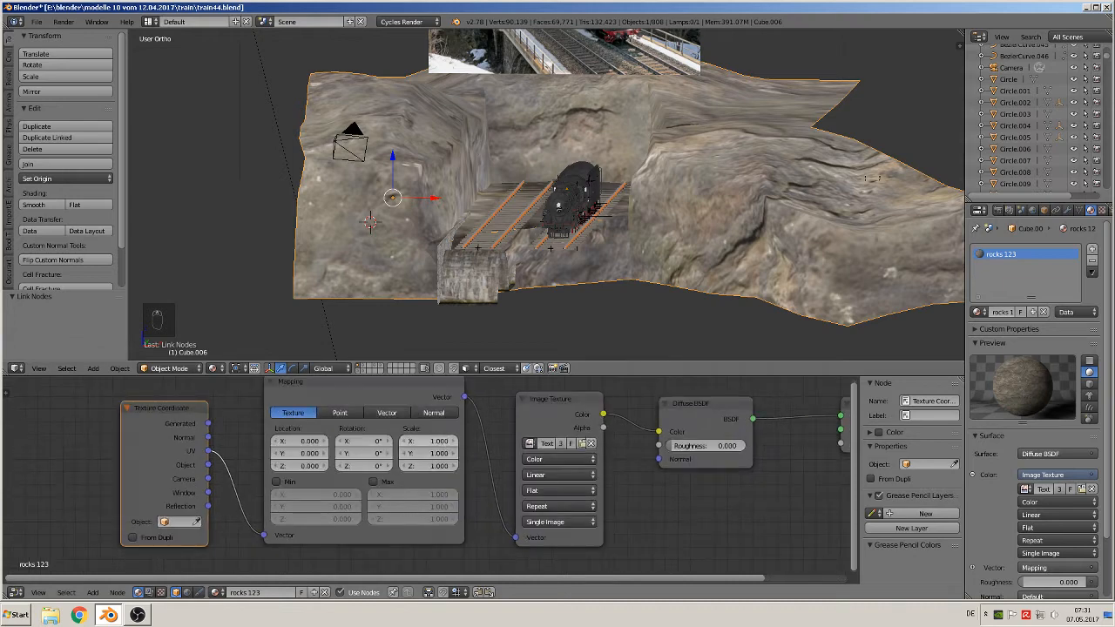
click(429, 441)
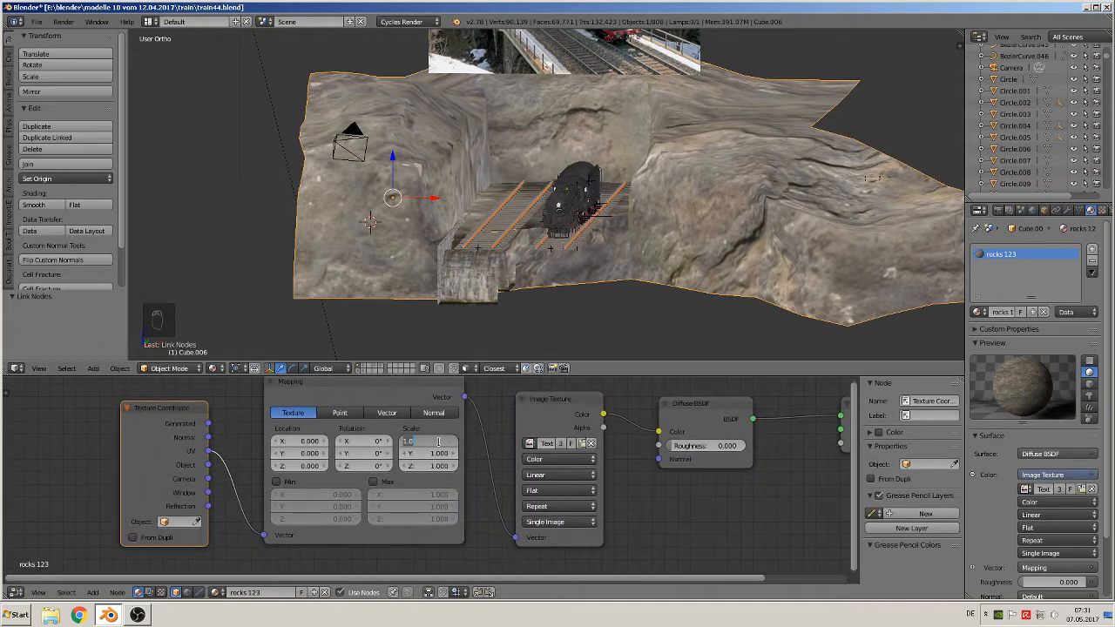
text(4)
key(Tab)
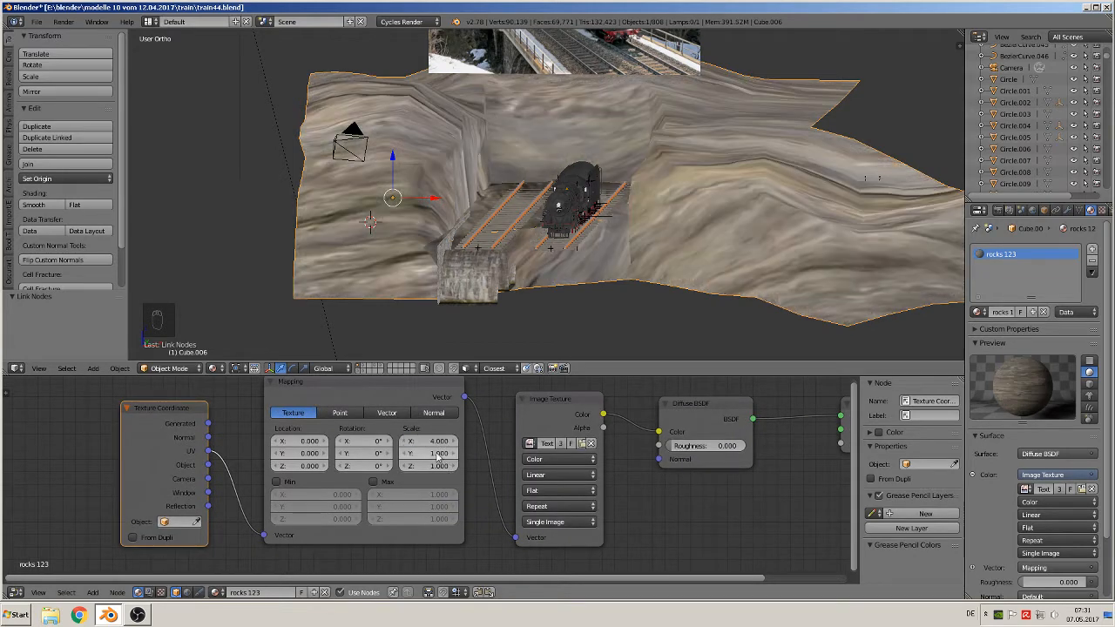
text(4)
key(Return)
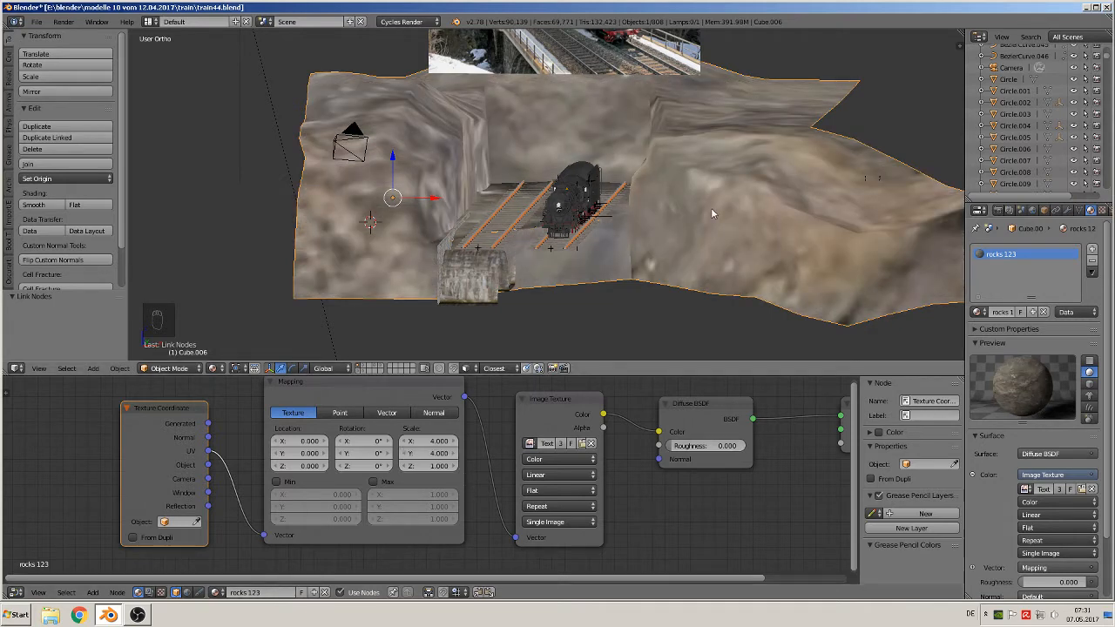
- Set the Mapping node's X and Y scale to 0.5 and inspect the rock texture on the terrain
click(435, 441)
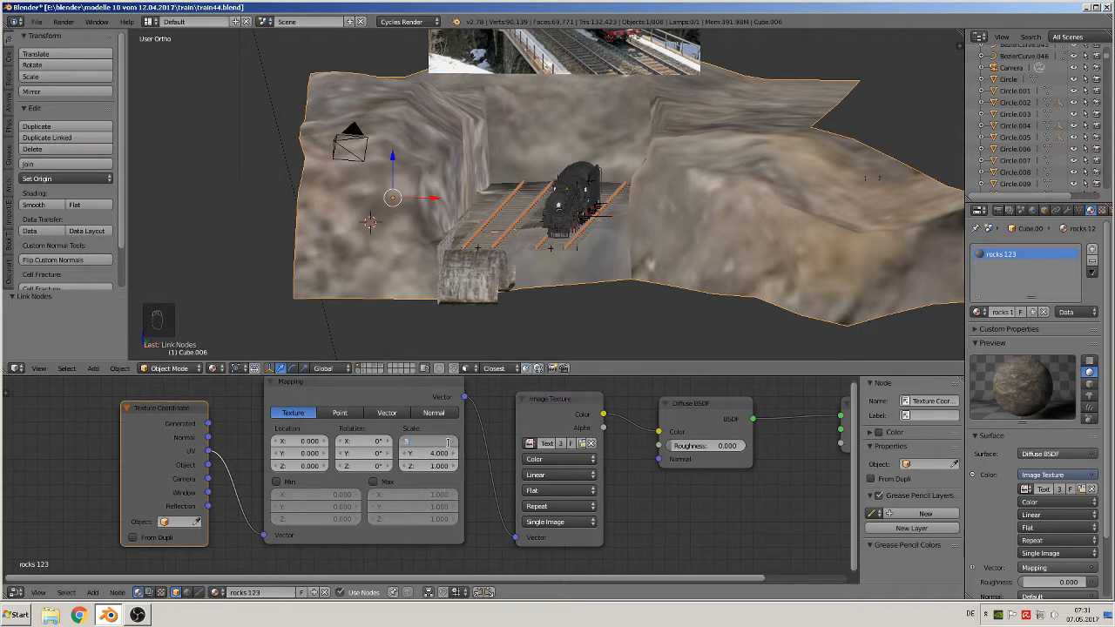
key(Return)
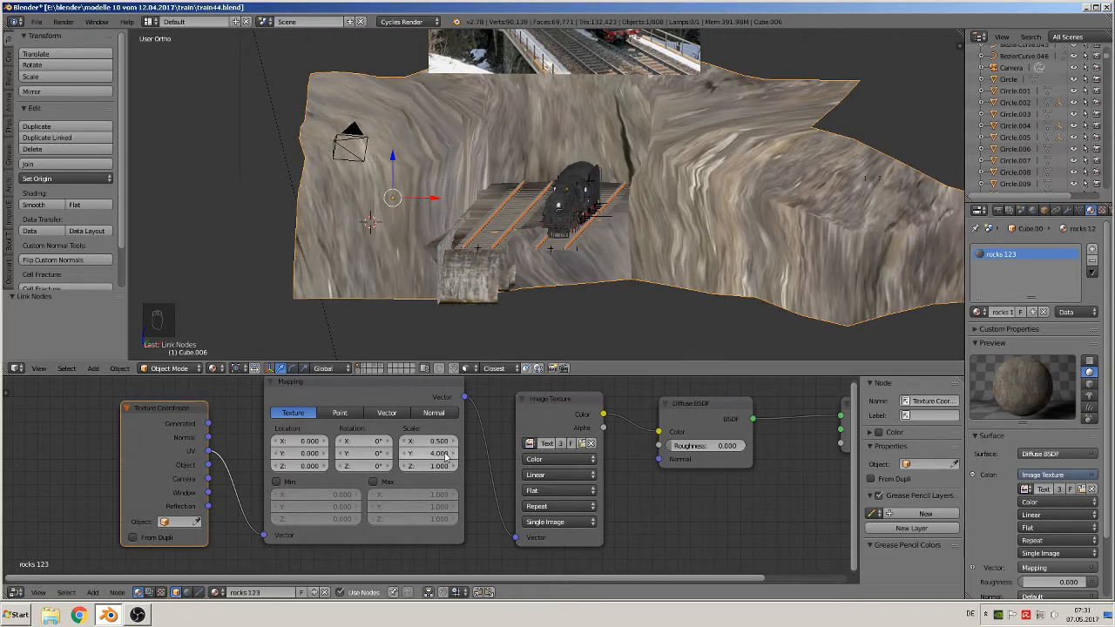
click(444, 456)
text(.)
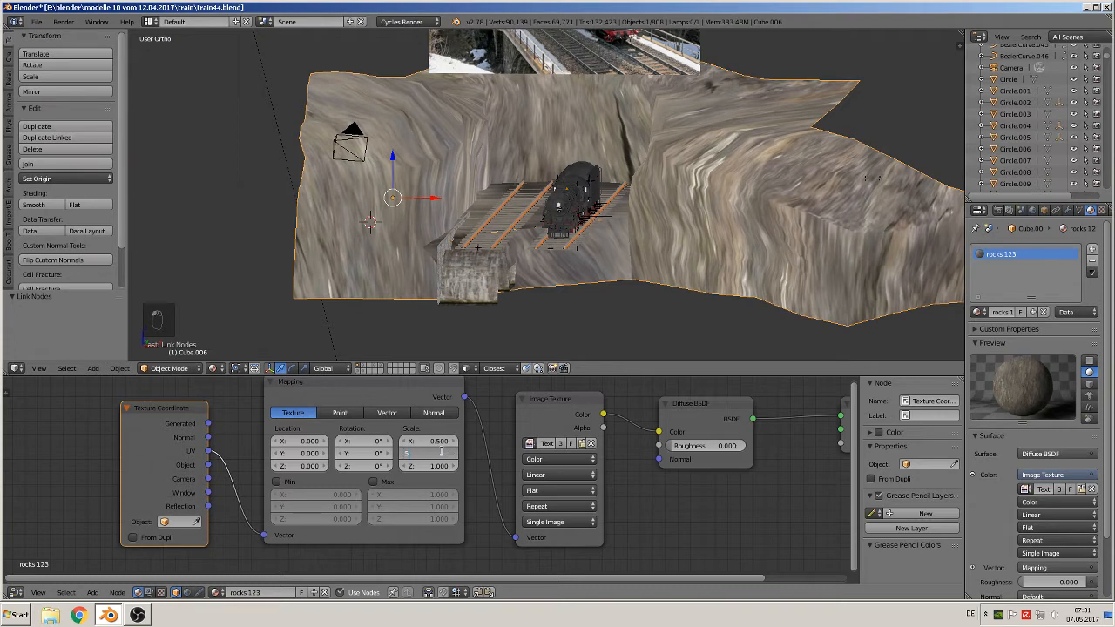
text(5)
key(Return)
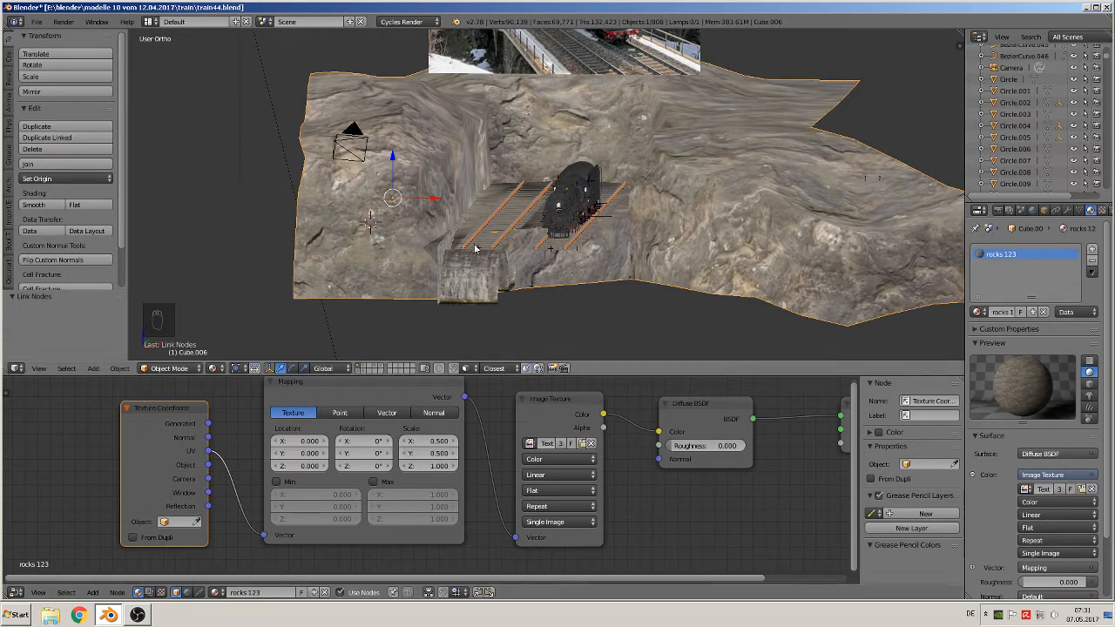
mouse_move(488, 252)
middle_down()
mouse_move(510, 259)
mouse_move(486, 253)
middle_up()
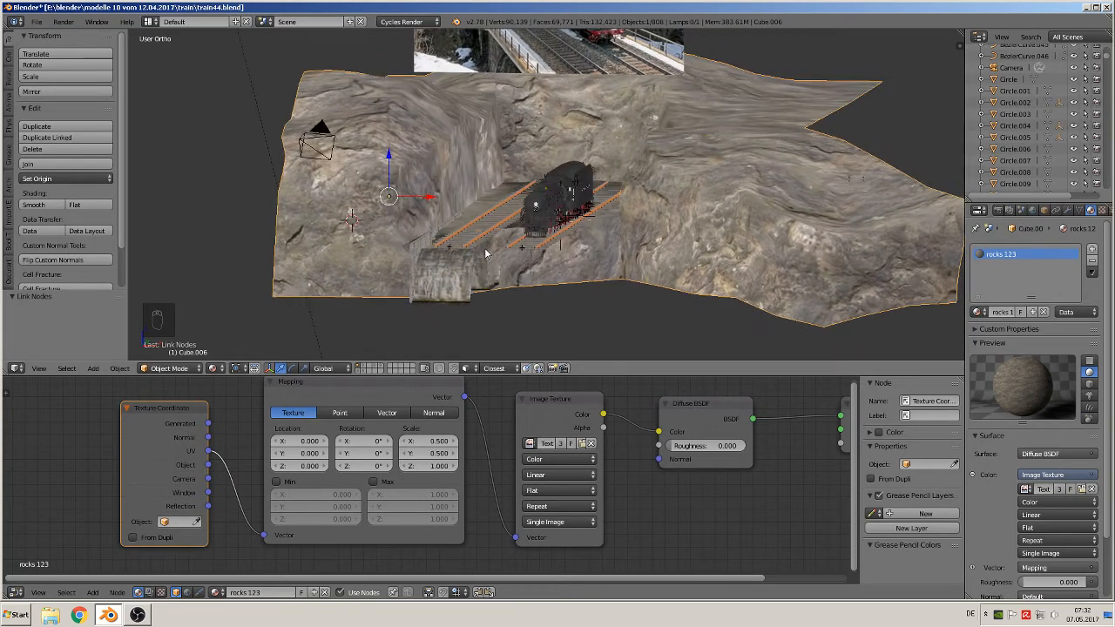
- Fine-tune the Mapping node's scale to 0.3 in both X and Y while checking the terrain texture
click(405, 442)
click(405, 441)
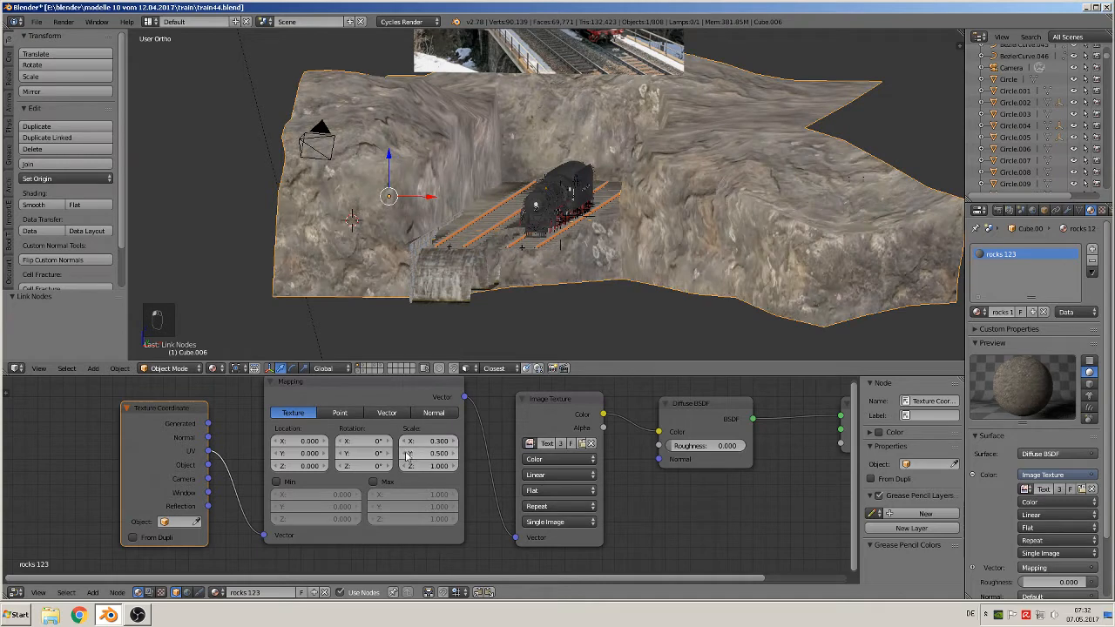
click(406, 453)
click(406, 454)
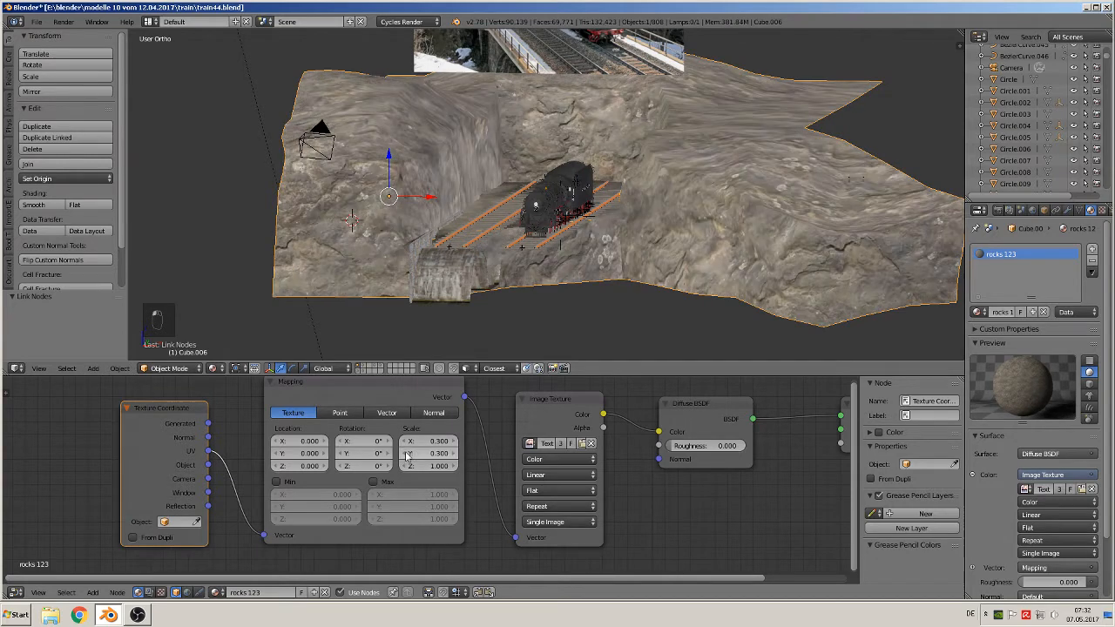
click(405, 454)
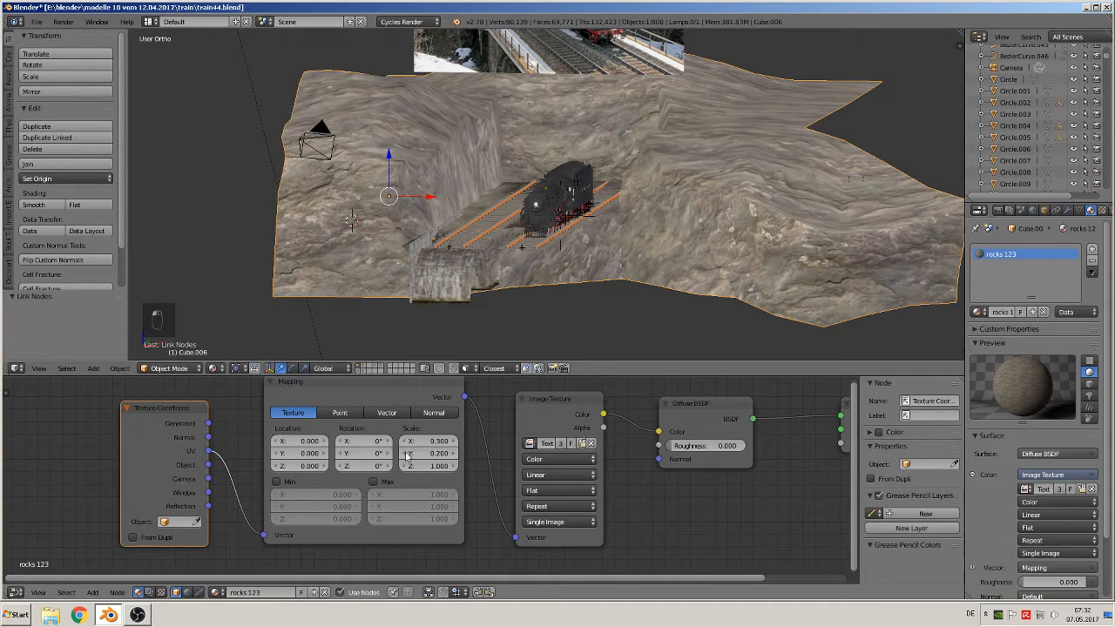
mouse_move(641, 251)
middle_down()
mouse_move(668, 239)
mouse_move(645, 250)
middle_up()
click(453, 454)
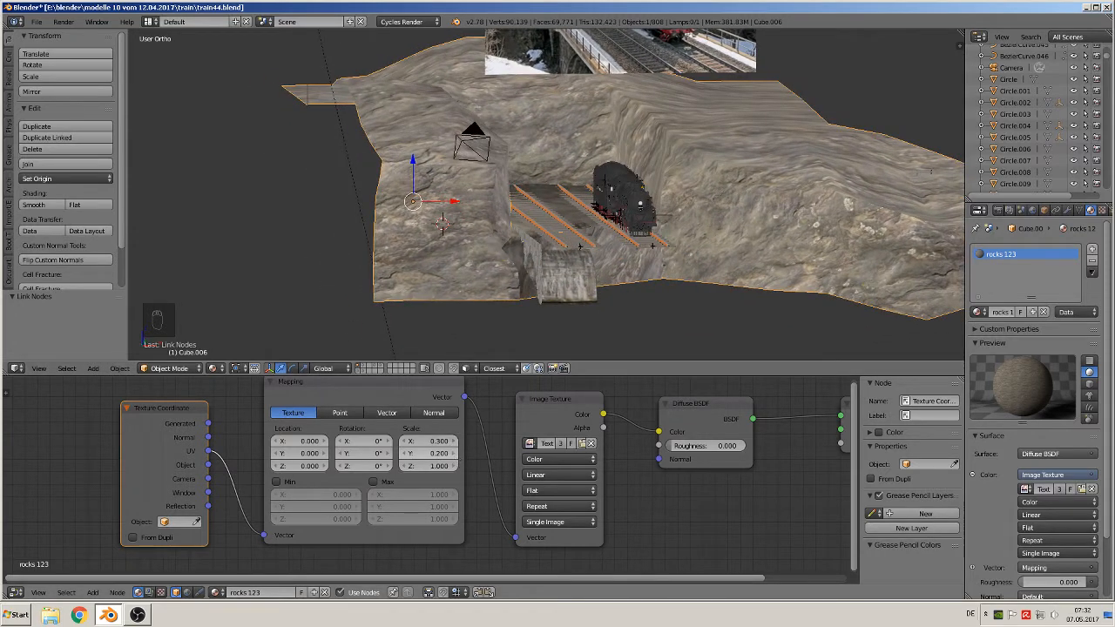
- Check the textured terrain through the scene camera, return to the free view and save the project file
mouse_move(566, 265)
middle_down()
mouse_move(563, 251)
mouse_move(551, 257)
middle_up()
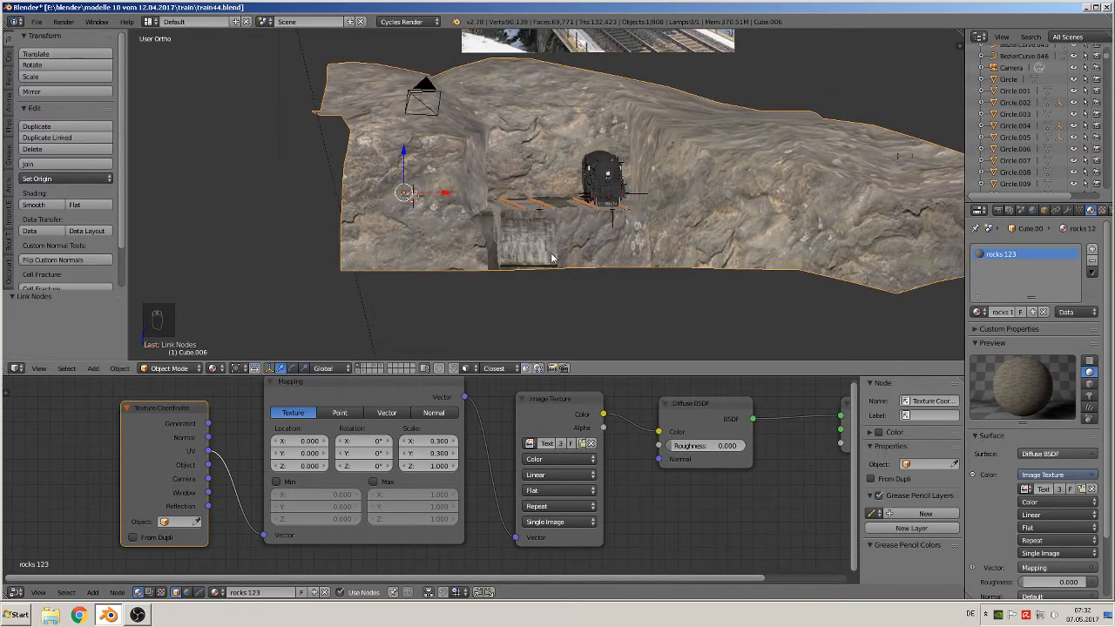
key(KP_0)
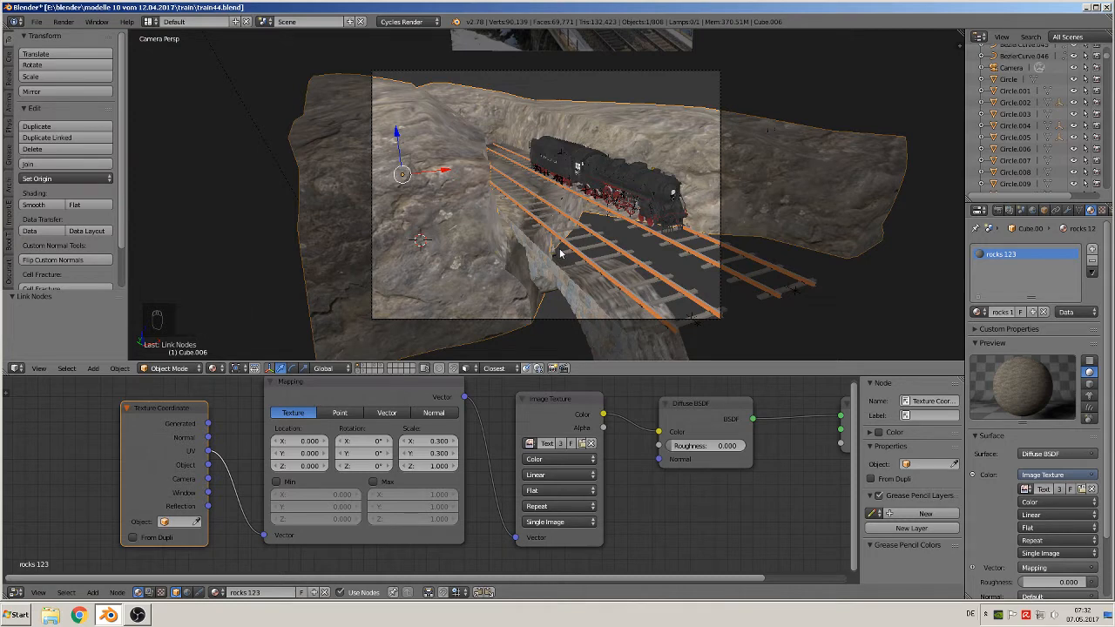
key(KP_0)
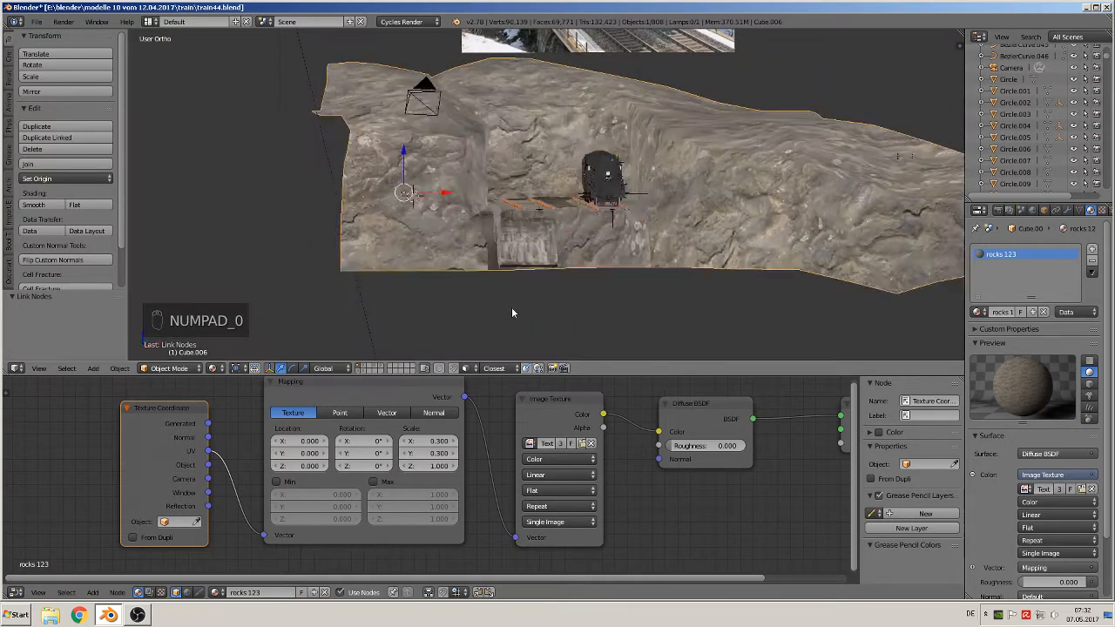
click(36, 22)
click(77, 113)
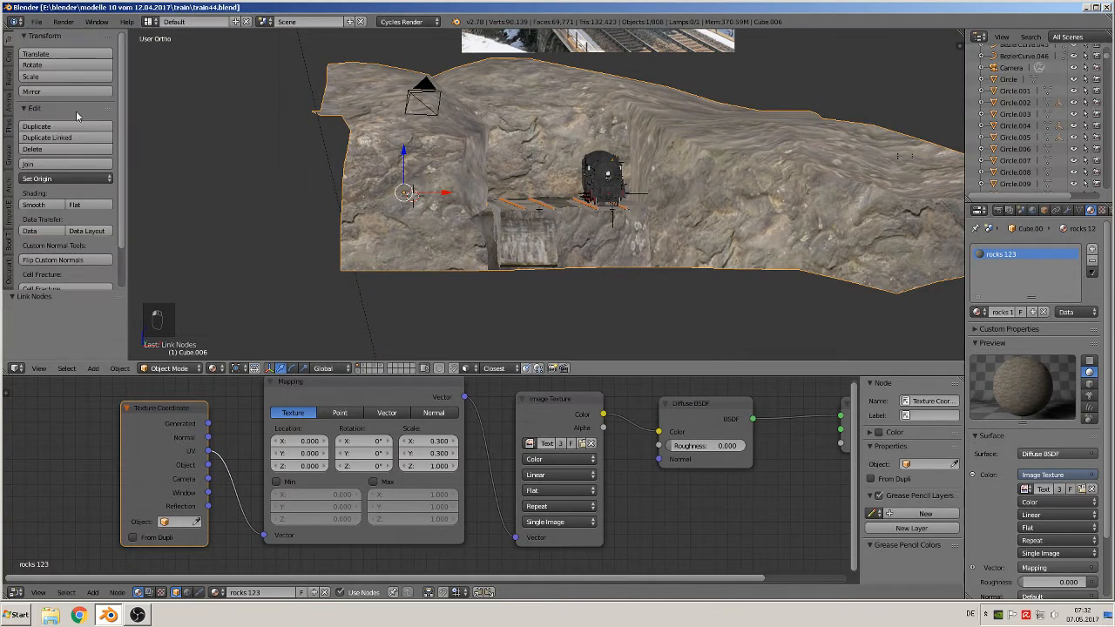
- Move the Image Texture node upward and link its Color output to the Material Output's Displacement input
scroll(693, 426, down, 1)
middle_drag(693, 450, 519, 493)
scroll(470, 478, down, 2)
drag(377, 459, 370, 410)
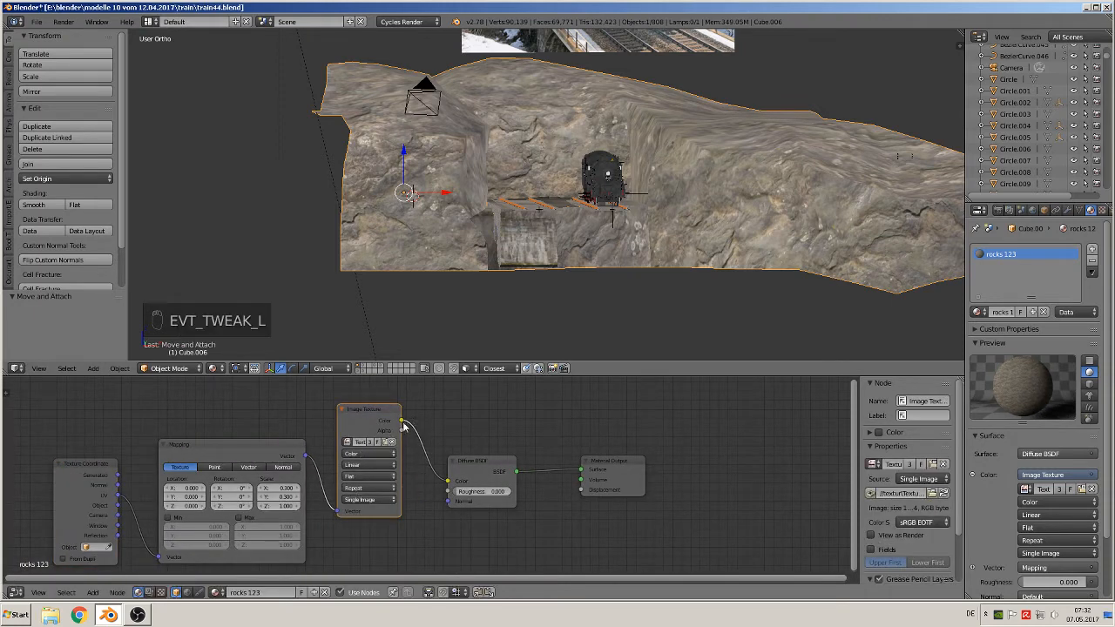
drag(402, 423, 584, 490)
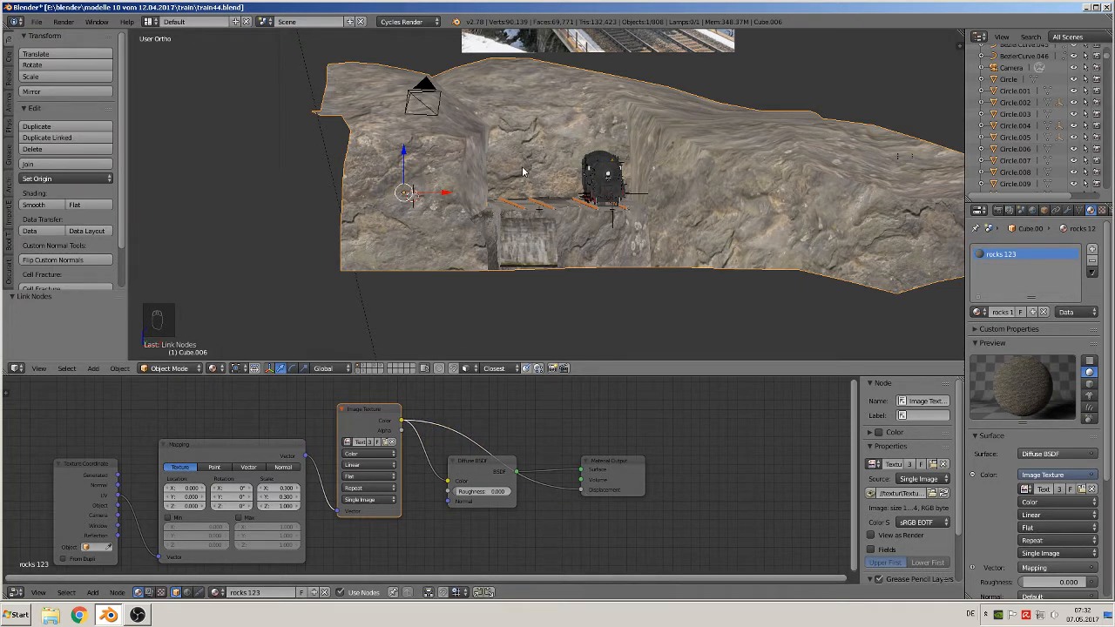
- Spread out the node layout by raising the Diffuse BSDF node and moving the Material Output node farther away from the textures
drag(618, 466, 668, 484)
drag(477, 466, 517, 398)
scroll(582, 428, down, 1)
scroll(582, 427, down, 1)
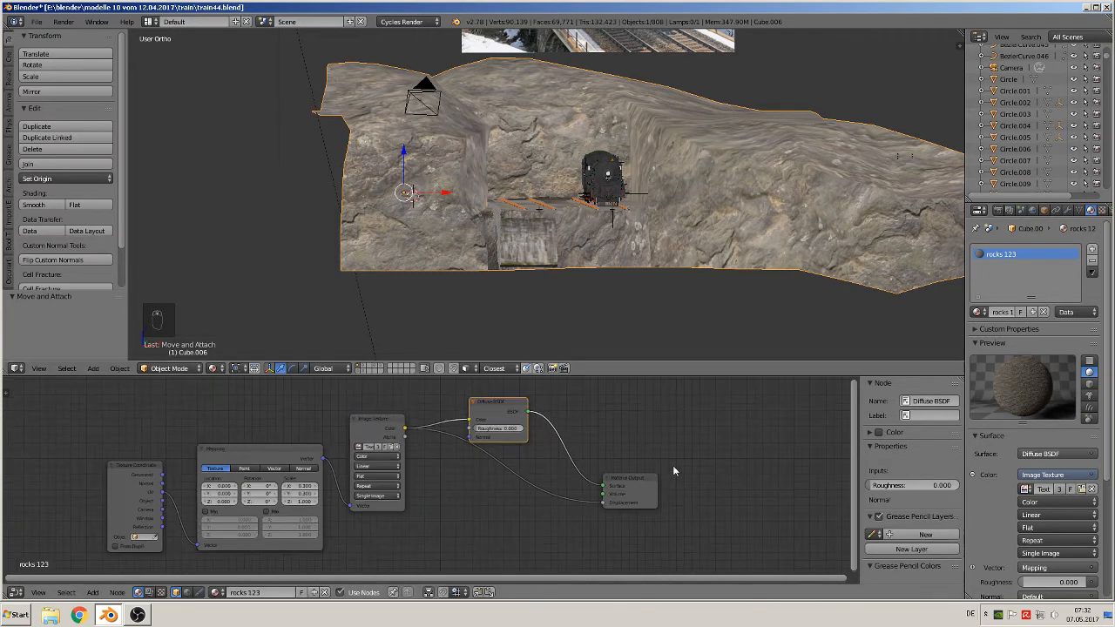
middle_drag(672, 465, 673, 529)
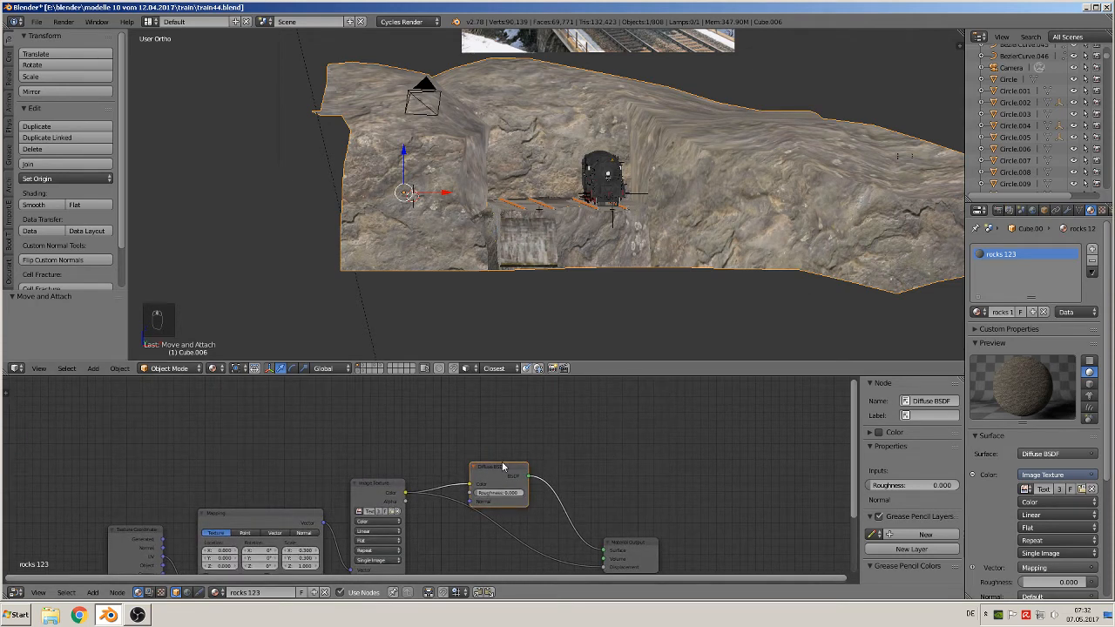
drag(503, 464, 485, 435)
scroll(593, 453, down, 1)
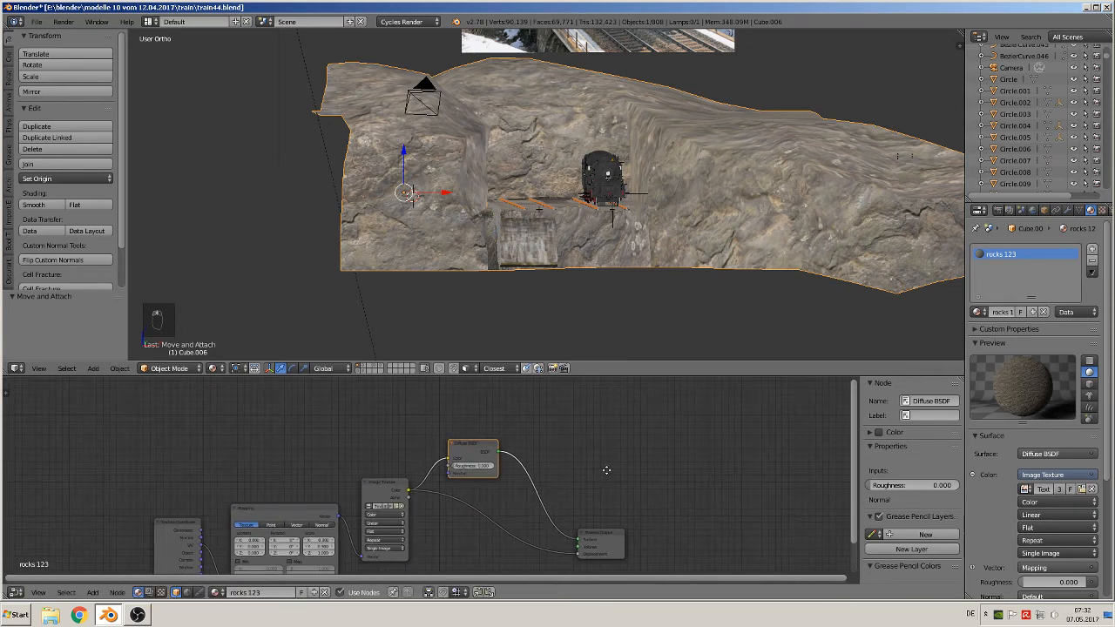
middle_drag(606, 470, 636, 376)
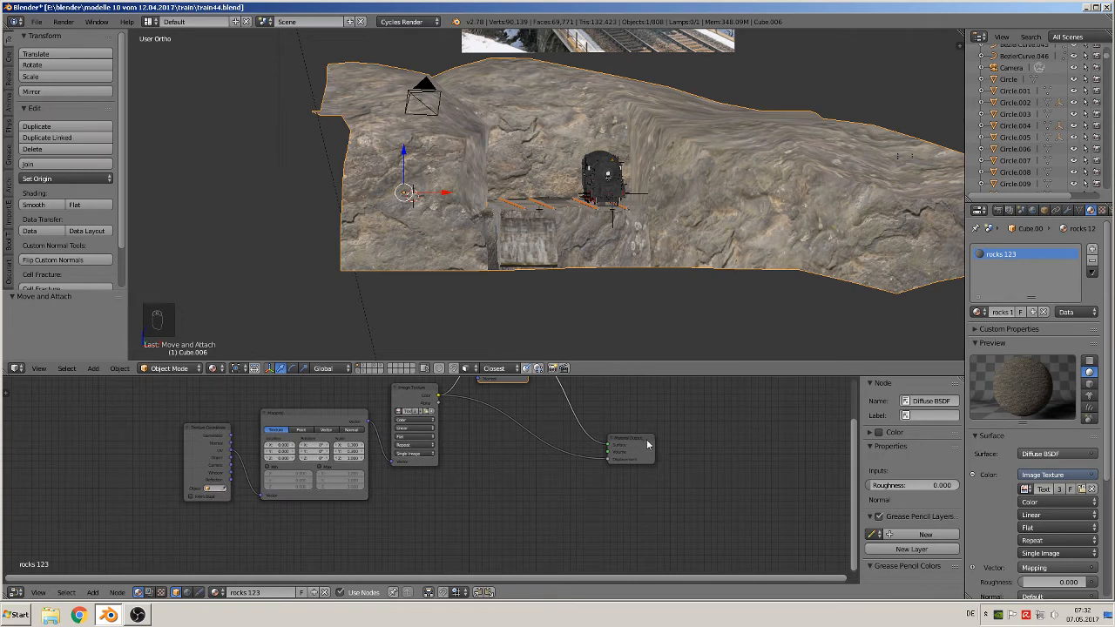
drag(647, 445, 715, 460)
- Duplicate the Mapping node and the Image Texture node, placing each copy beneath its original
click(300, 423)
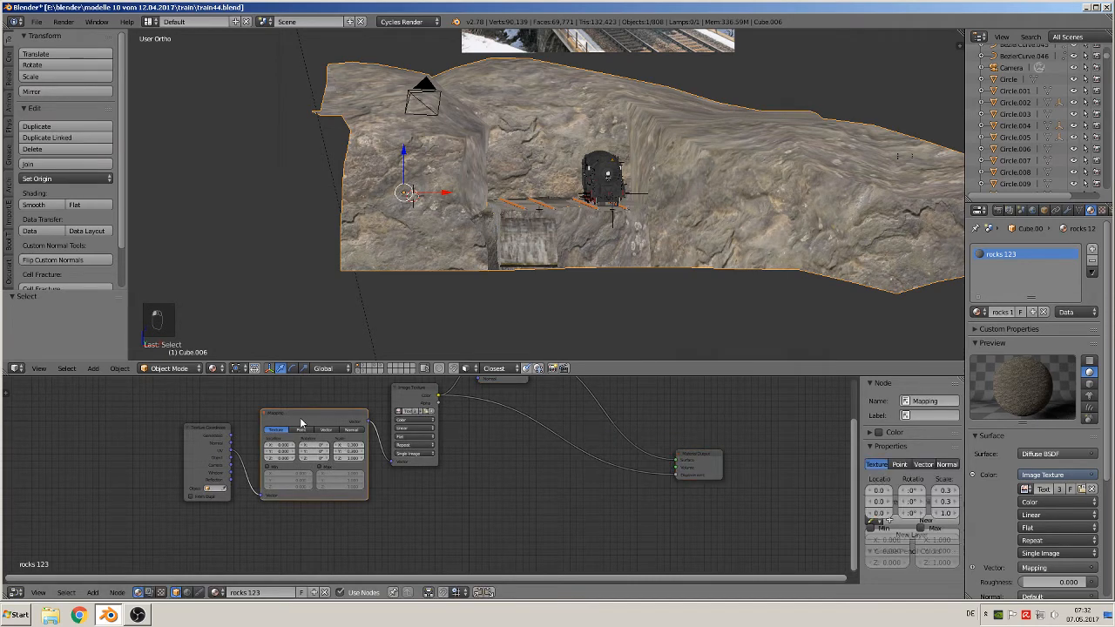
key(shift+d)
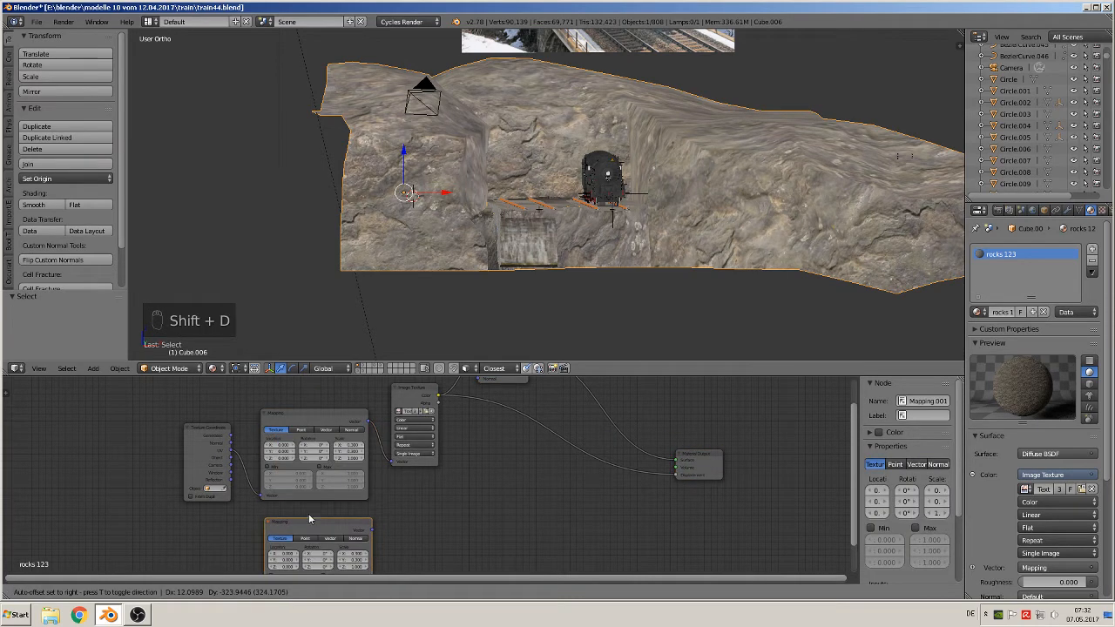
click(303, 520)
middle_drag(469, 491, 433, 465)
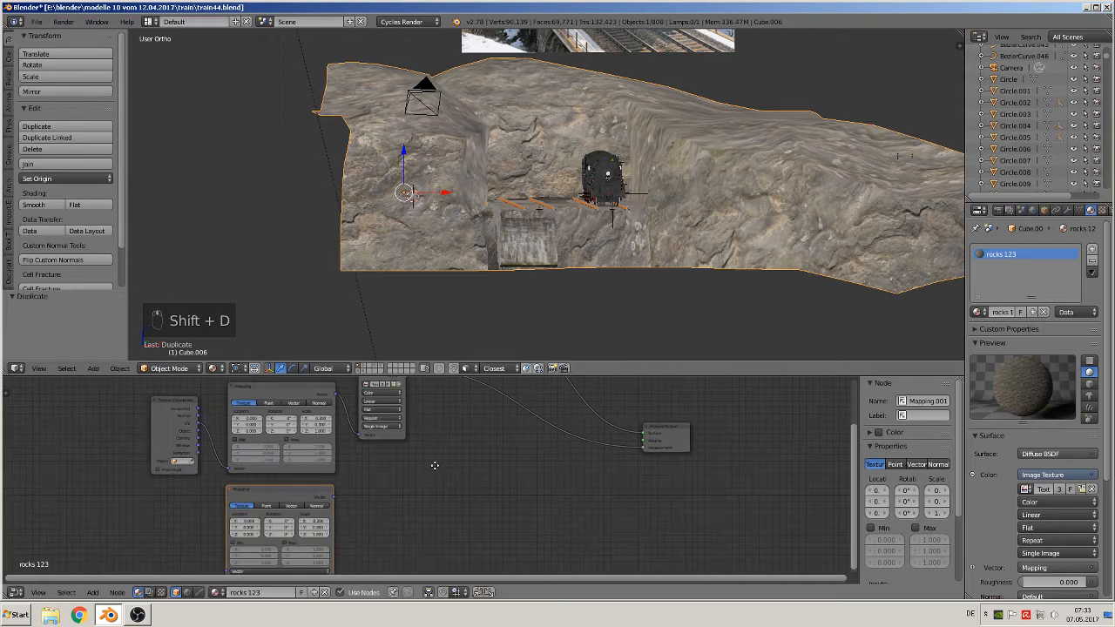
scroll(428, 441, down, 1)
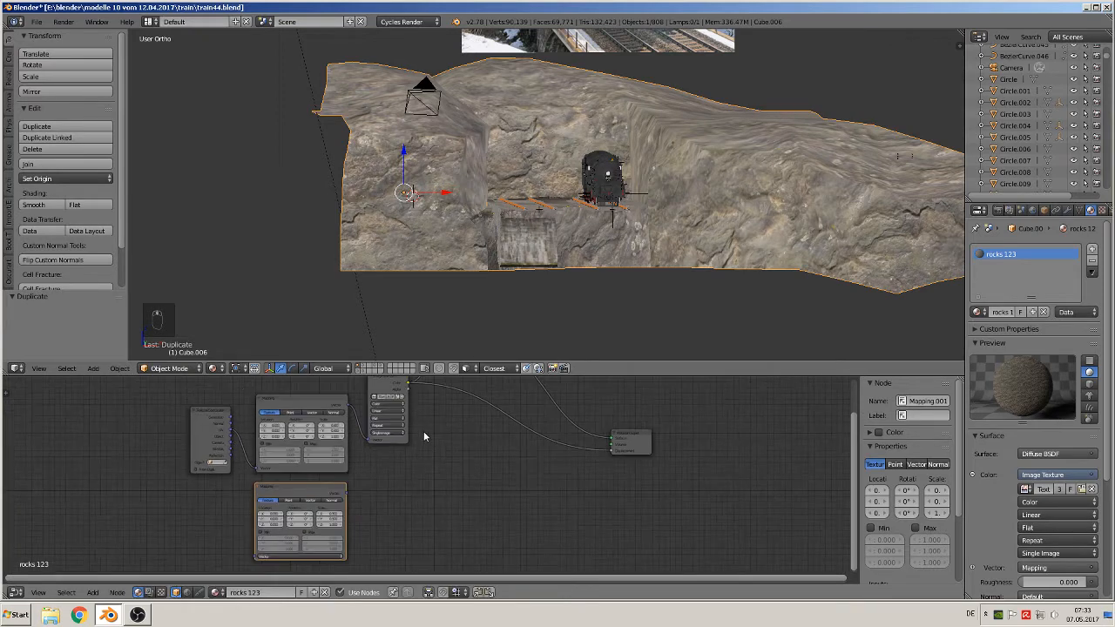
click(387, 385)
key(shift+d)
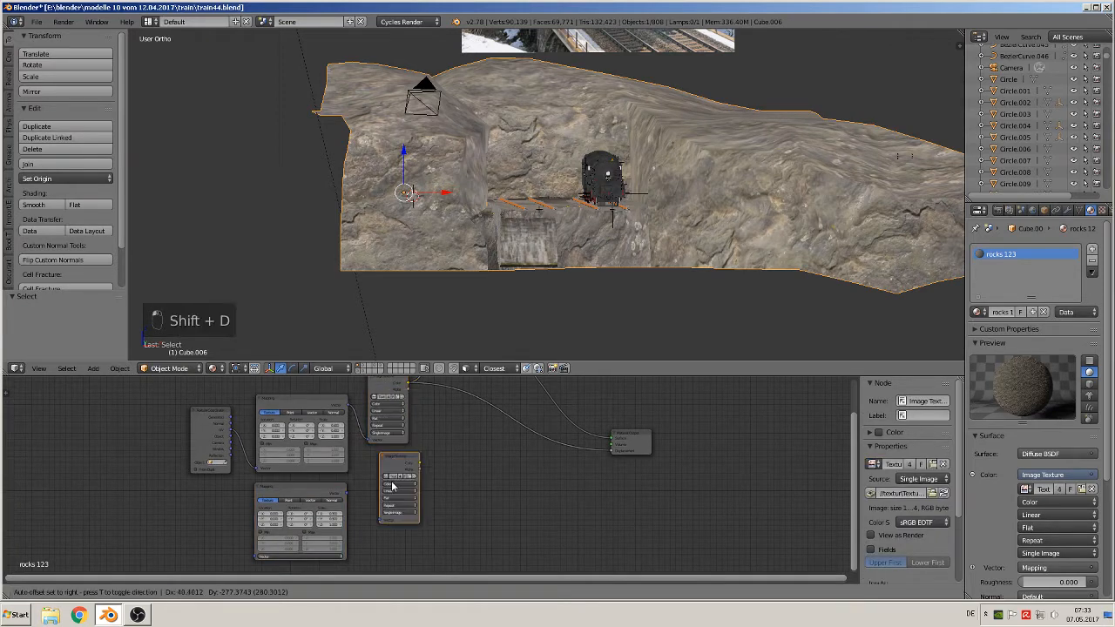
click(384, 487)
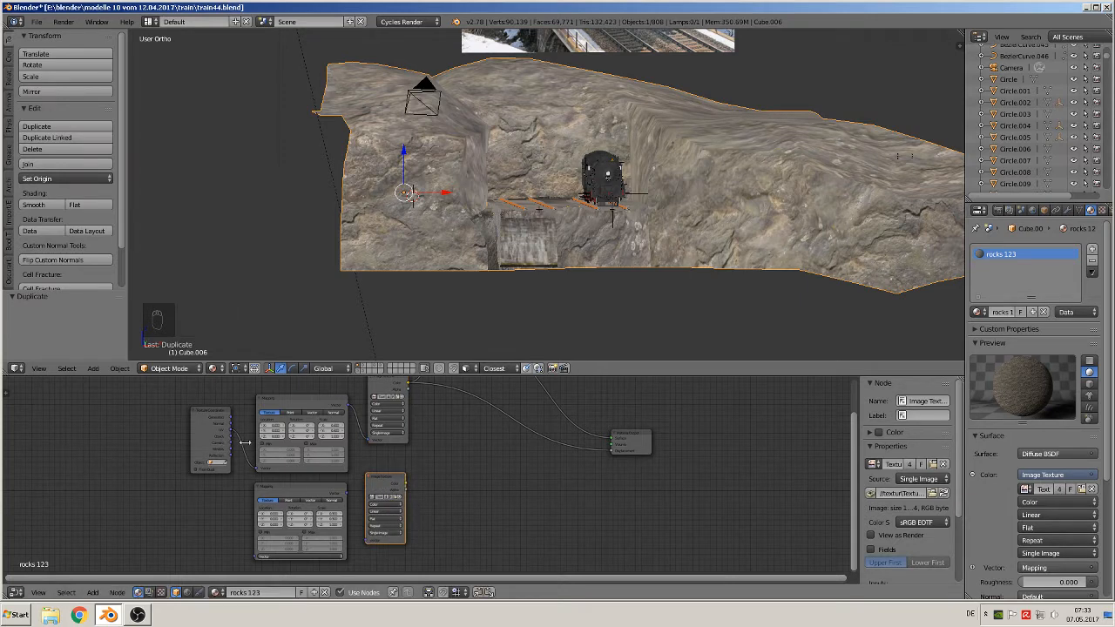
- Enlarge the node editor, feed the Texture Coordinate's UV output into the duplicated Mapping node, and link that node's Vector to the duplicated Image Texture
scroll(278, 465, up, 3)
middle_drag(291, 462, 369, 609)
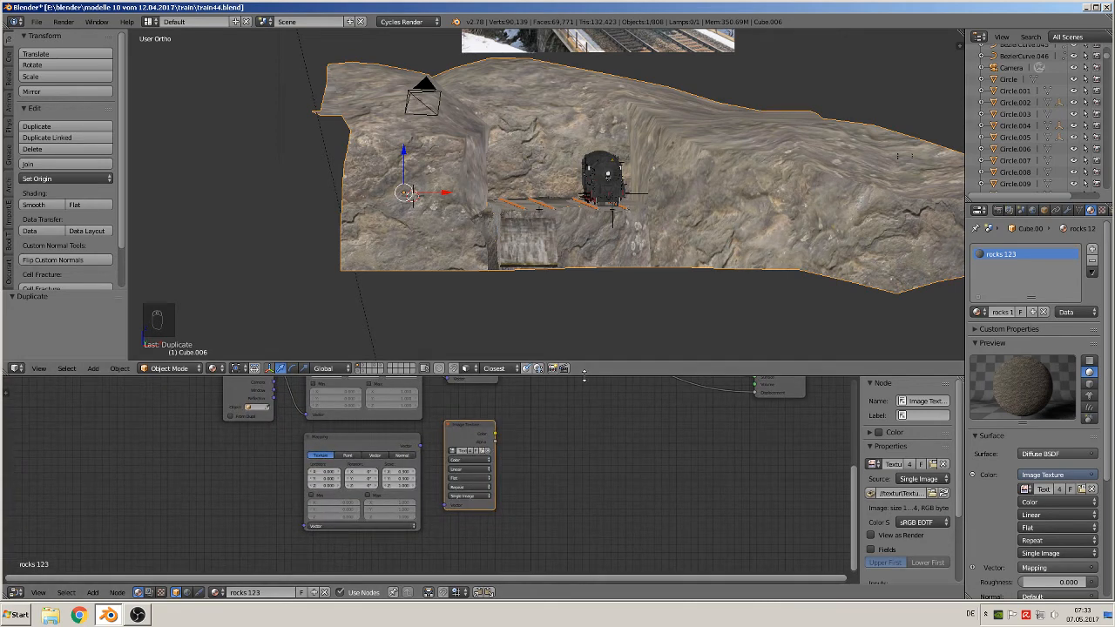
drag(583, 375, 583, 240)
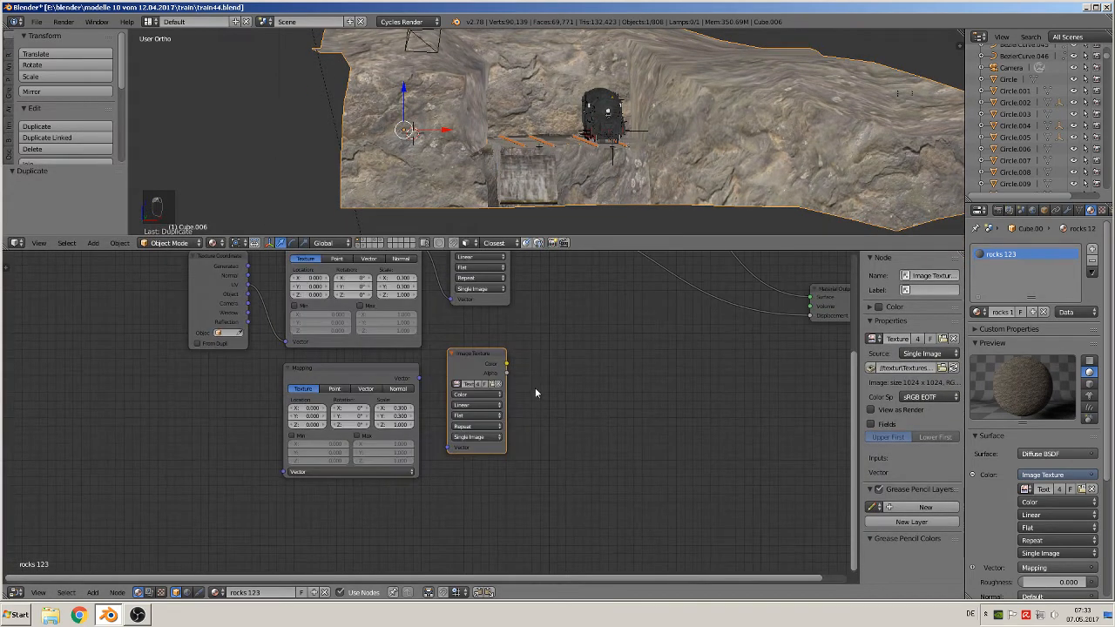
middle_drag(535, 393, 475, 448)
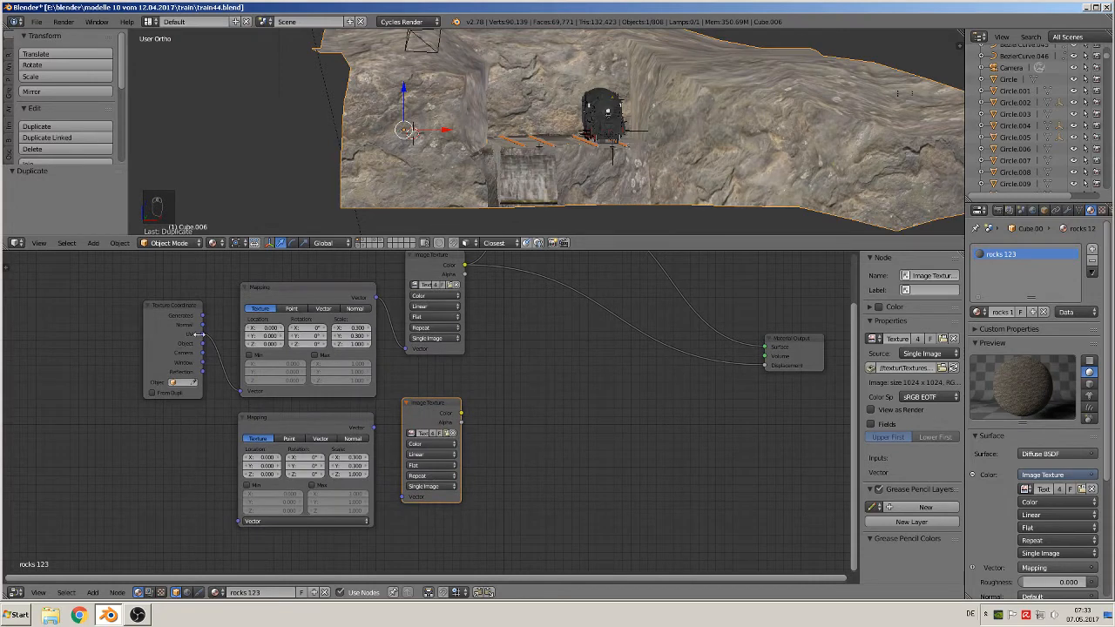
drag(202, 334, 243, 527)
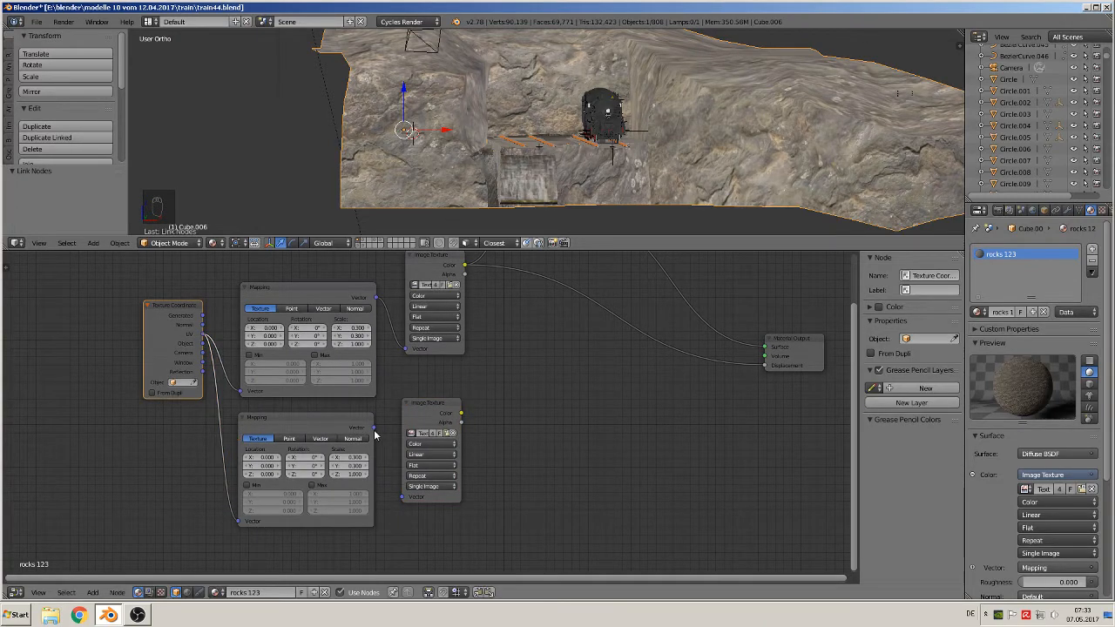
drag(374, 429, 403, 498)
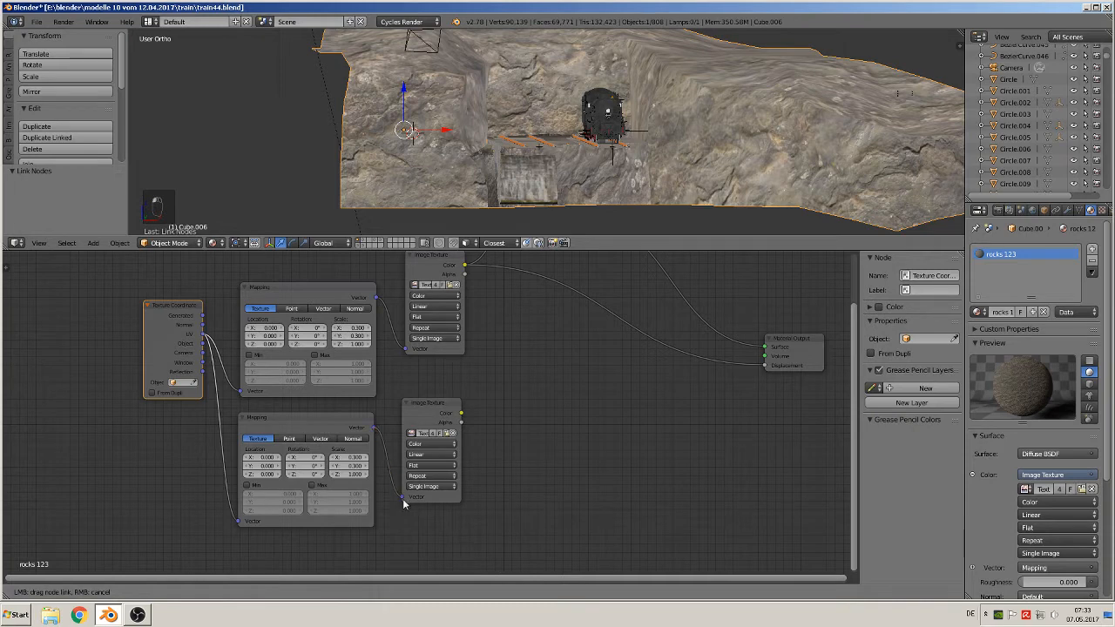
- Load the rock image pubdlcnt9.php.jpg from the Stein folder into the duplicated Image Texture node, browsing the files as thumbnails
click(447, 433)
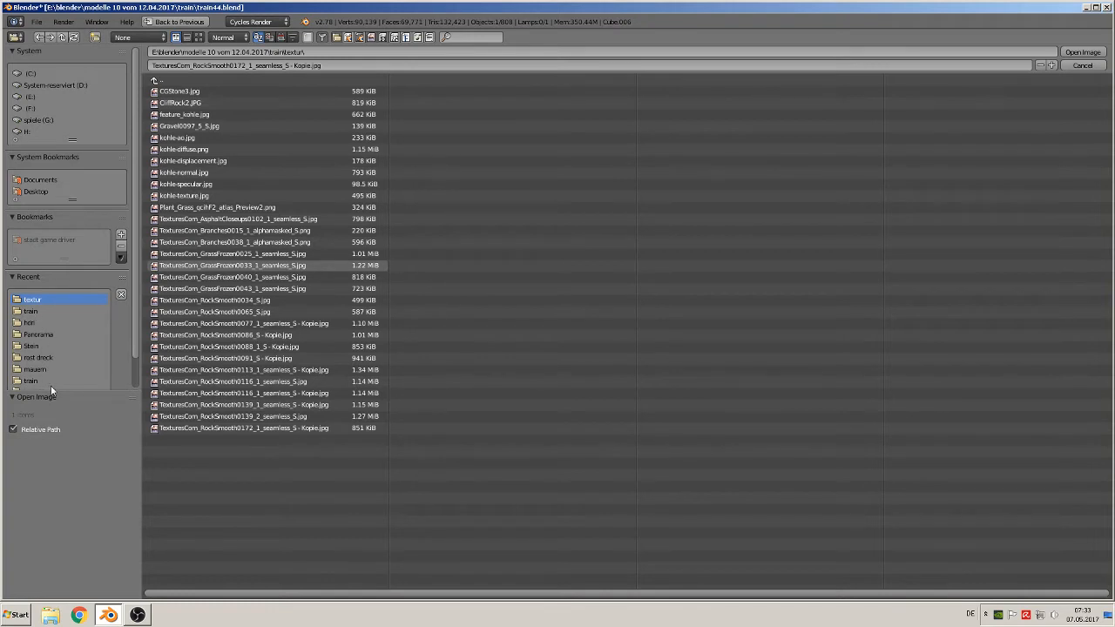
click(32, 345)
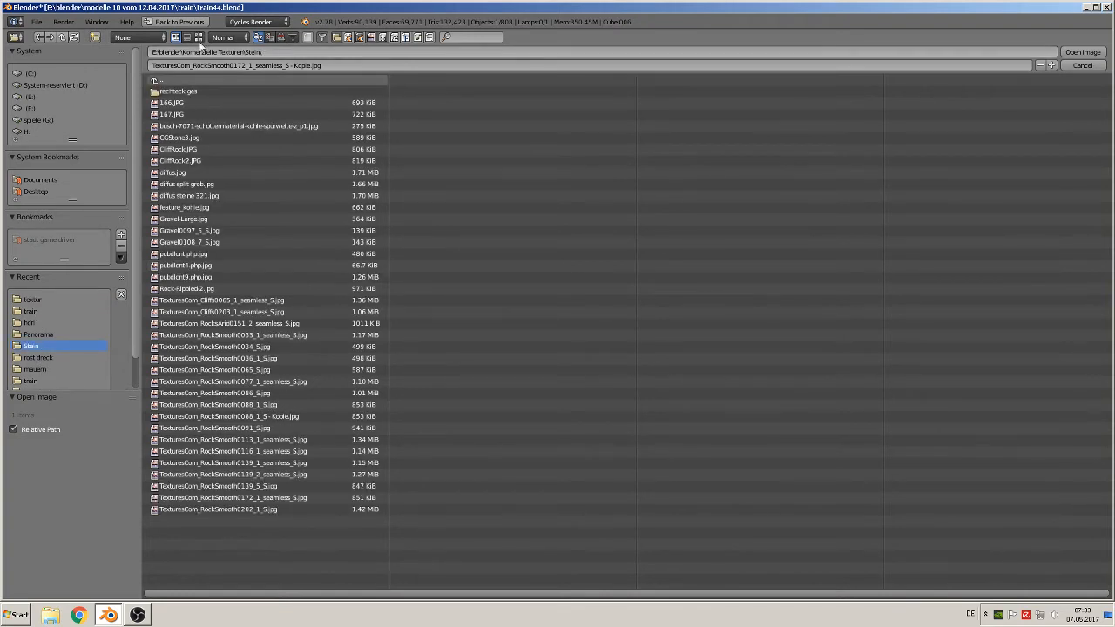
click(198, 37)
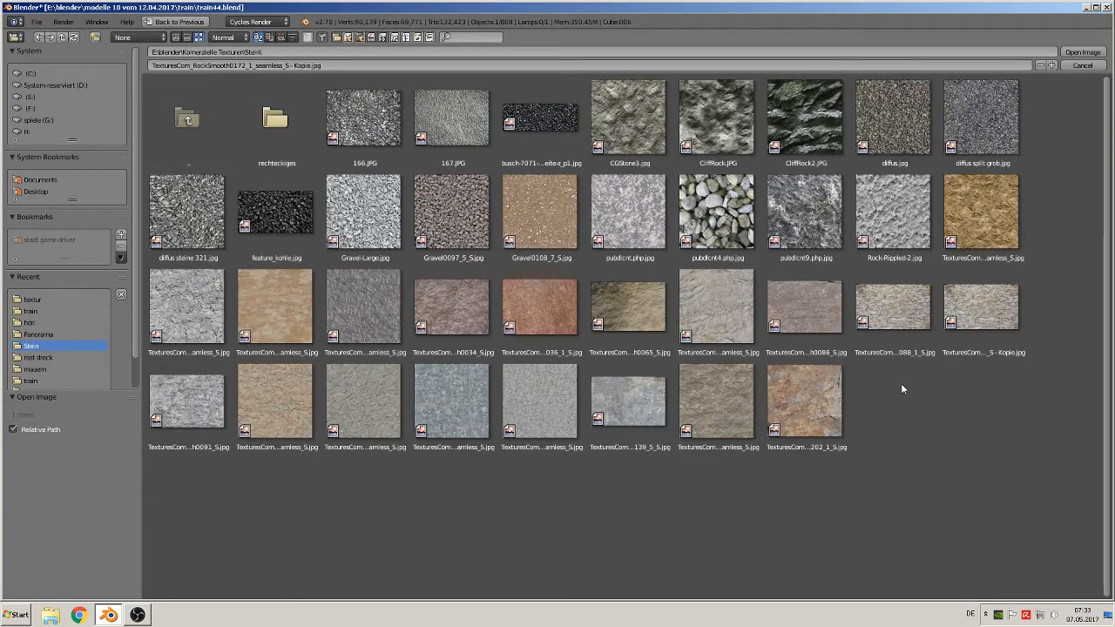
double_click(795, 223)
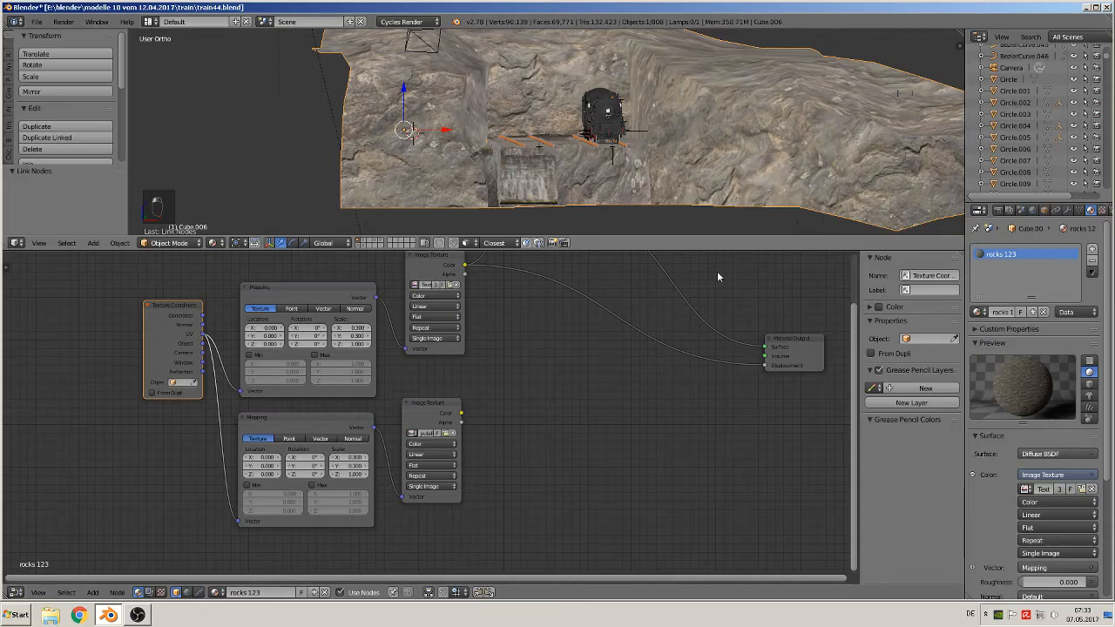
- Duplicate the Diffuse BSDF node beside the second Image Texture and link that texture's Color output to the copy's Color input
middle_drag(552, 381, 415, 457)
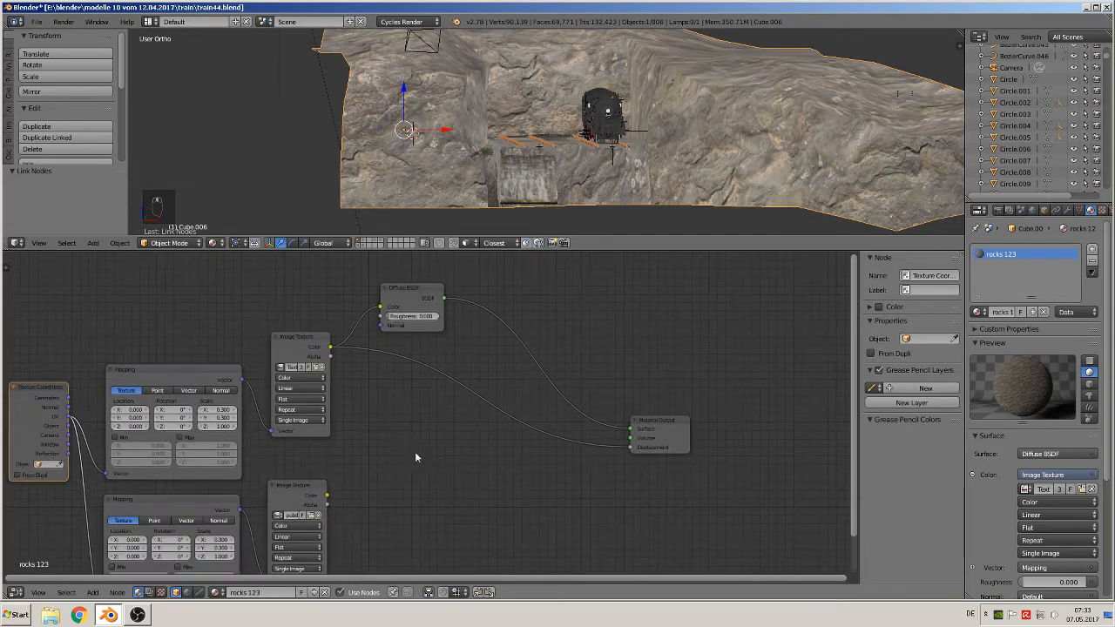
click(428, 287)
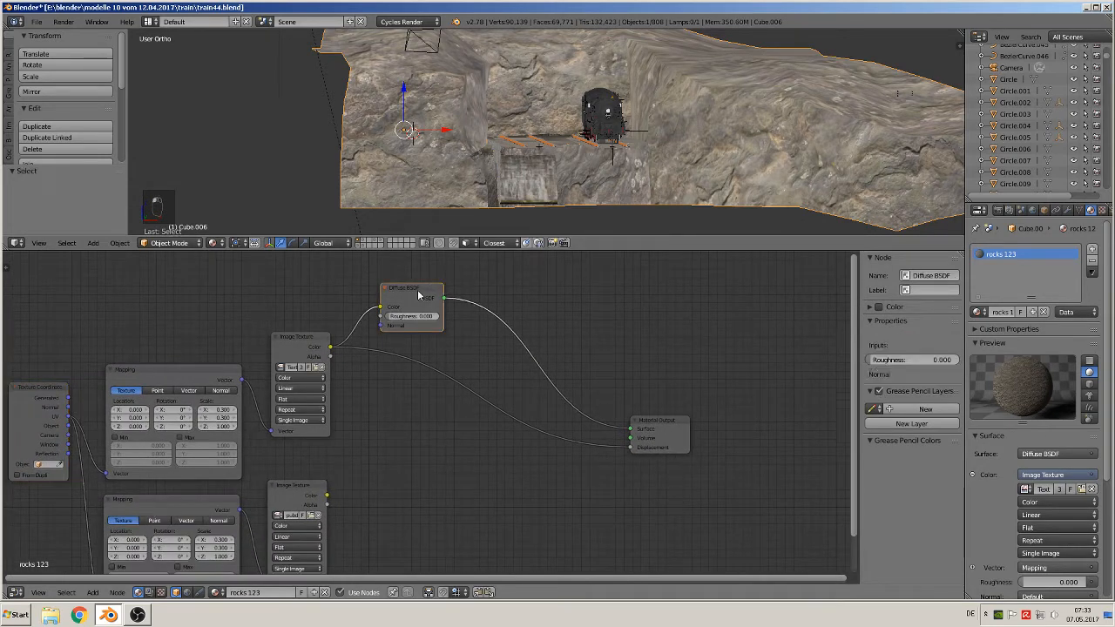
key(shift+d)
click(407, 476)
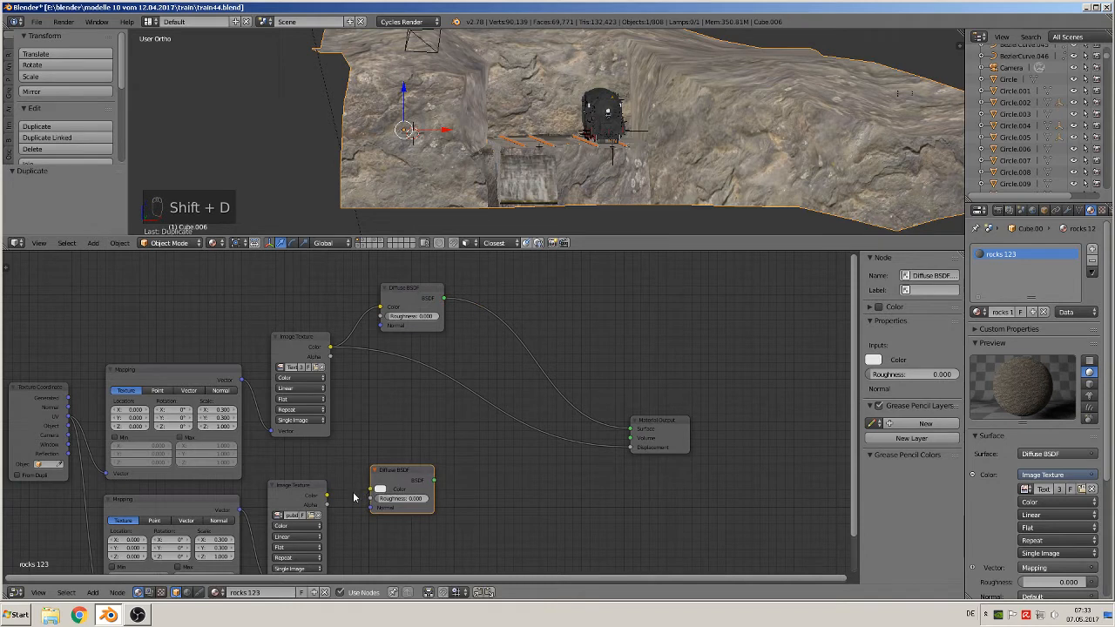
drag(327, 501, 374, 490)
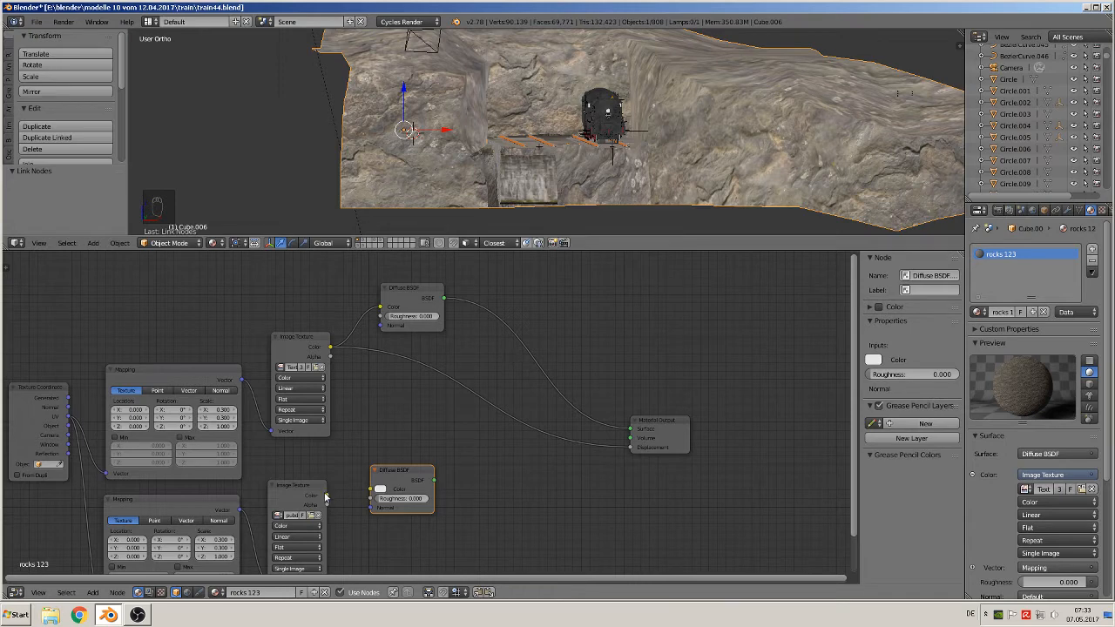
drag(325, 496, 374, 492)
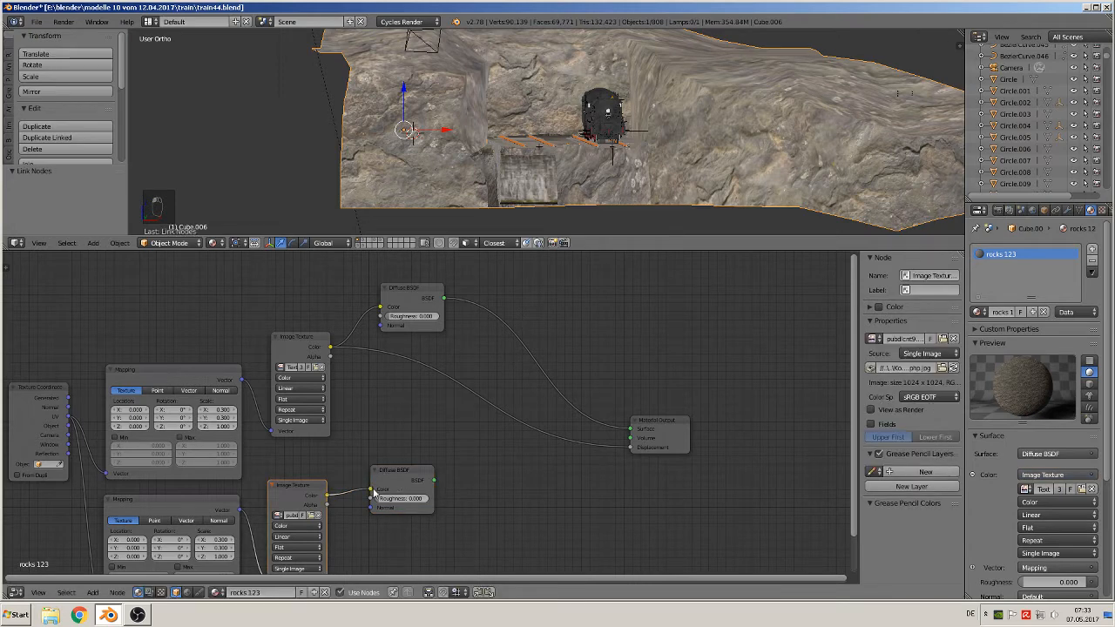
- Insert a Mix Shader between the first Diffuse BSDF and the Material Output, and link the second Diffuse BSDF to its free Shader input
click(94, 592)
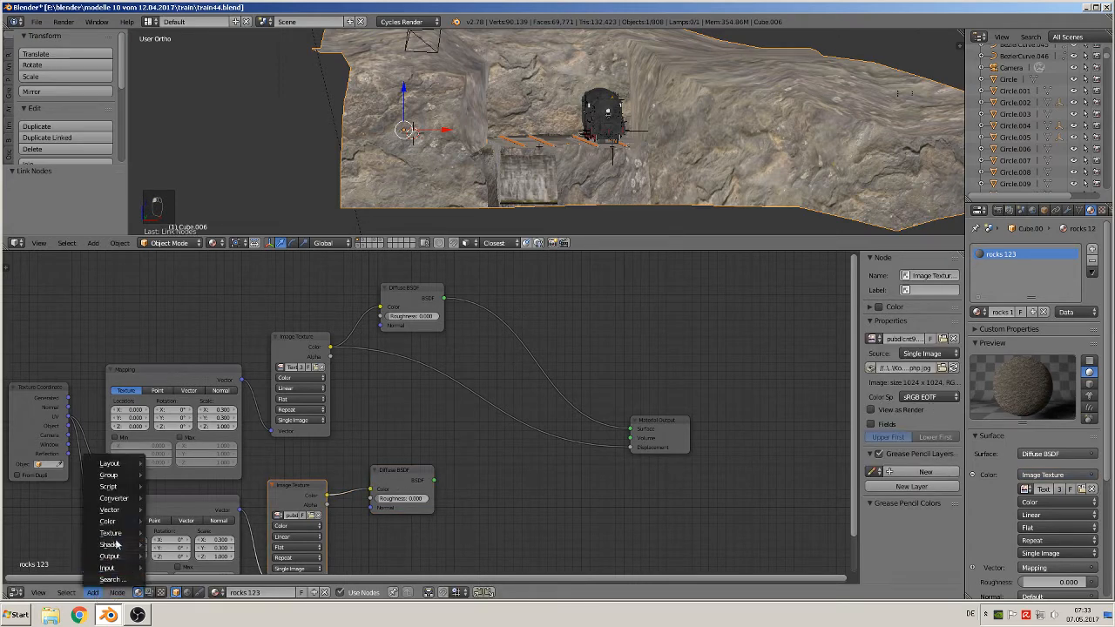
mouse_move(114, 544)
click(200, 442)
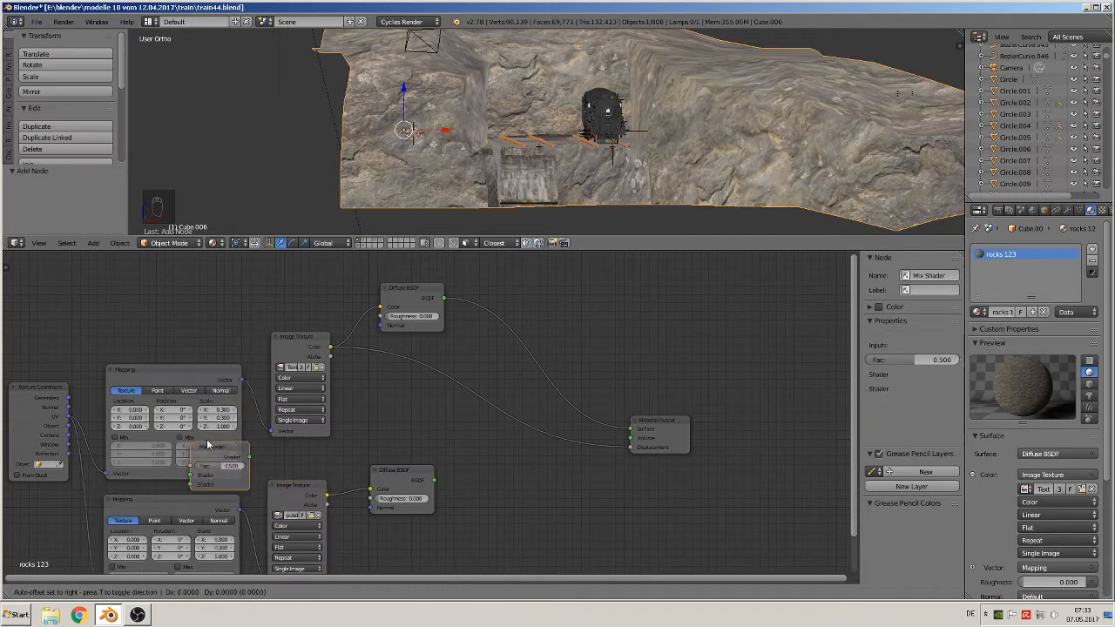
click(520, 360)
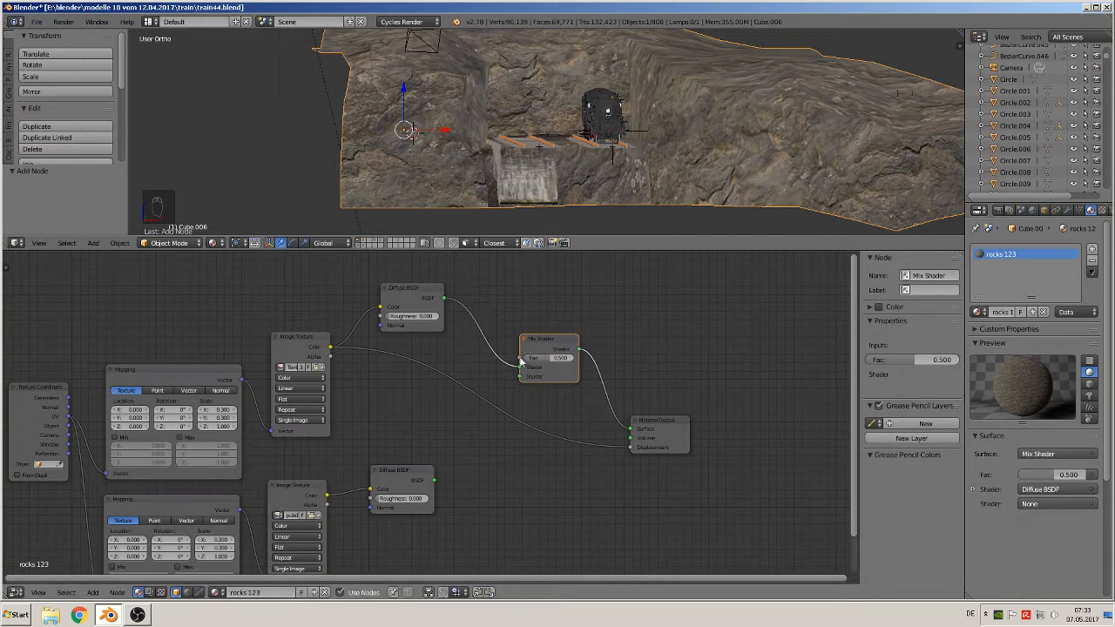
drag(433, 481, 526, 376)
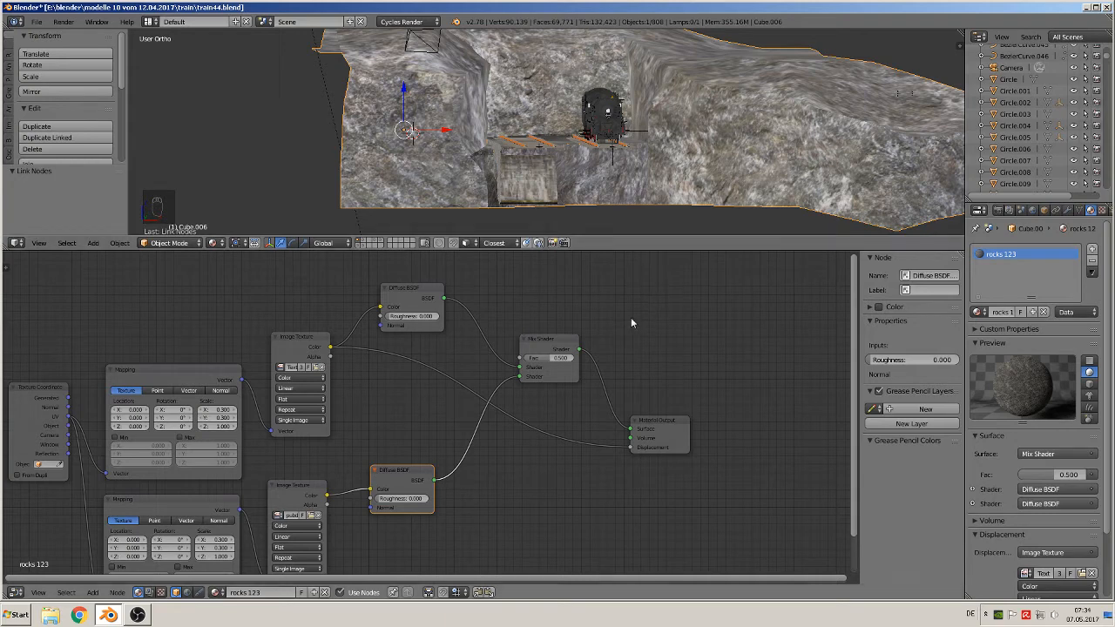
- Set the factor of the Mix Shader blending the two Diffuse BSDFs to 0.464
middle_drag(647, 316, 549, 364)
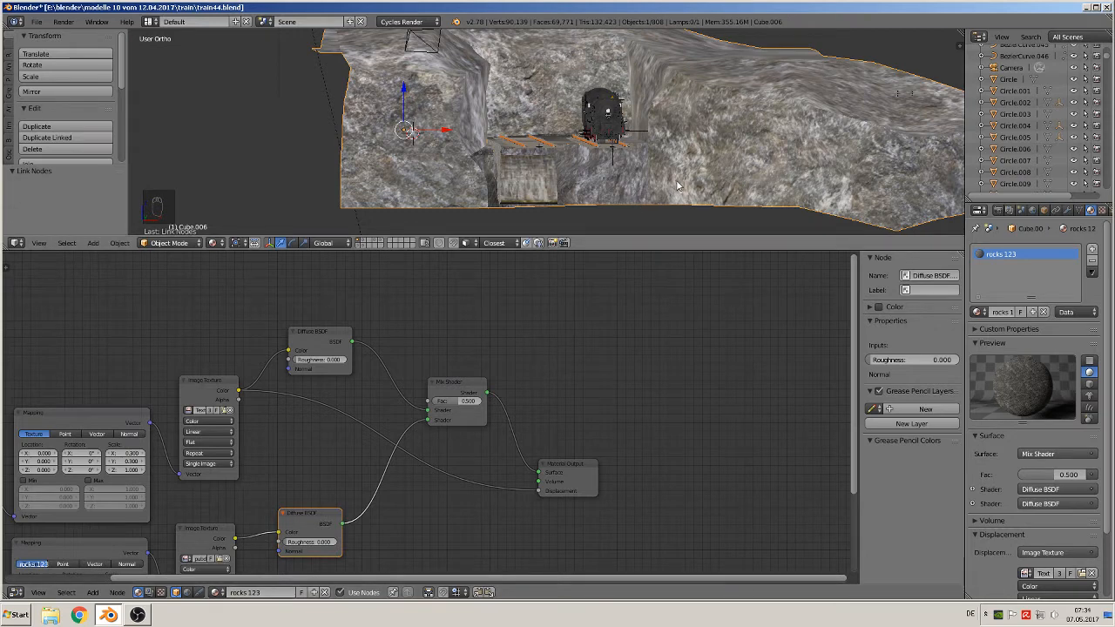
mouse_move(677, 186)
middle_down()
mouse_move(655, 194)
mouse_move(679, 194)
middle_up()
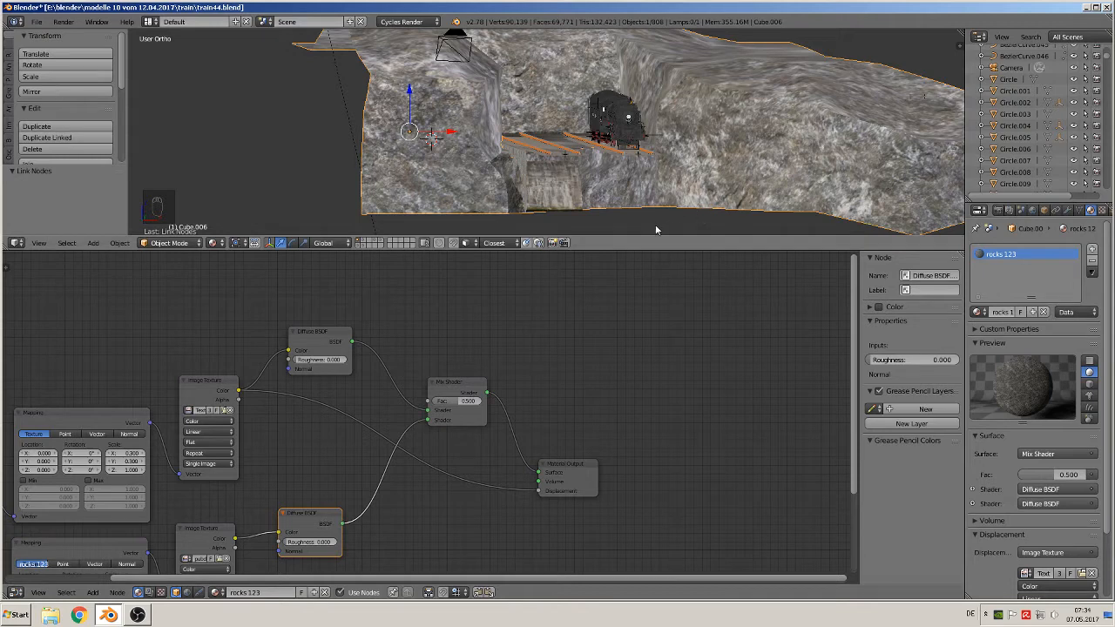
click(461, 403)
mouse_move(461, 404)
mouse_down()
mouse_move(446, 405)
mouse_move(481, 405)
mouse_move(456, 405)
mouse_up()
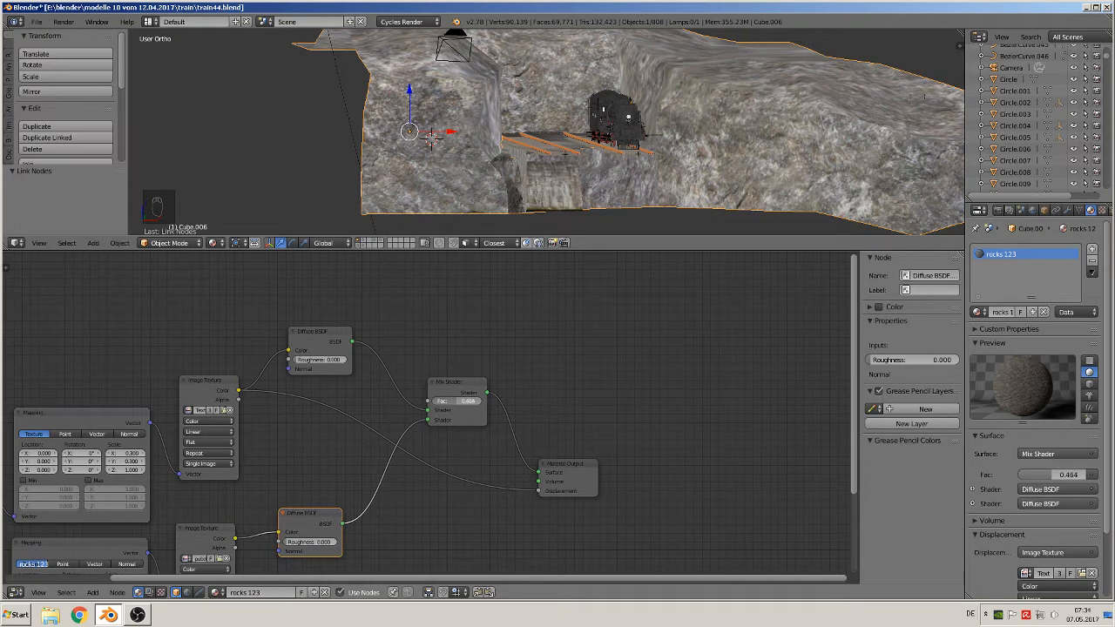
- Move the Material Output farther away and insert a duplicate of the Mix Shader into its surface link
scroll(603, 308, down, 1)
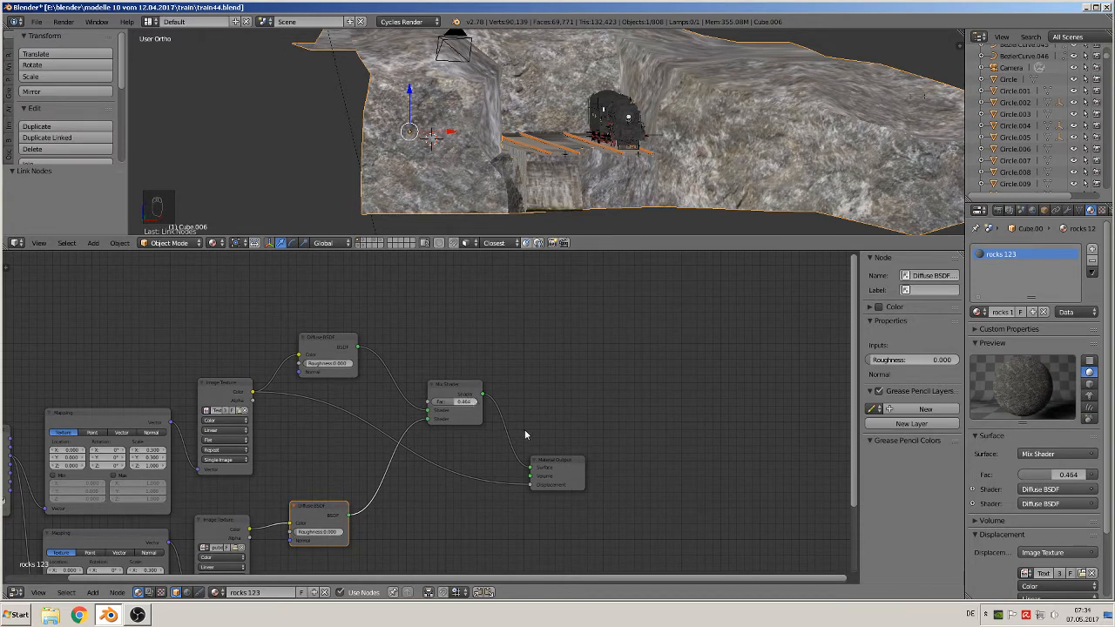
click(566, 471)
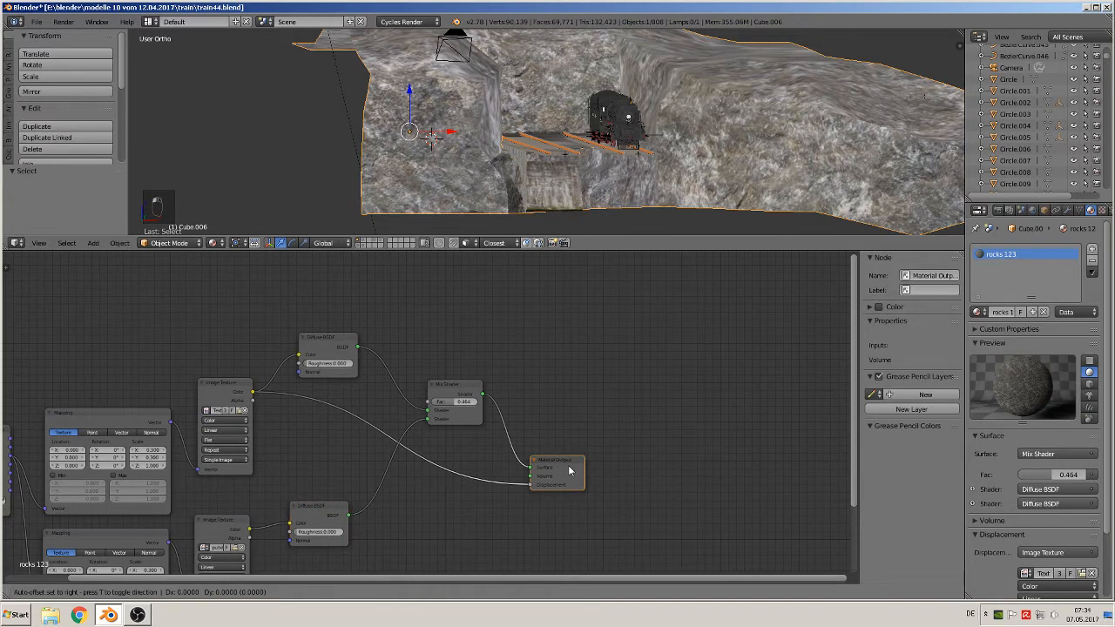
drag(569, 470, 693, 469)
click(450, 385)
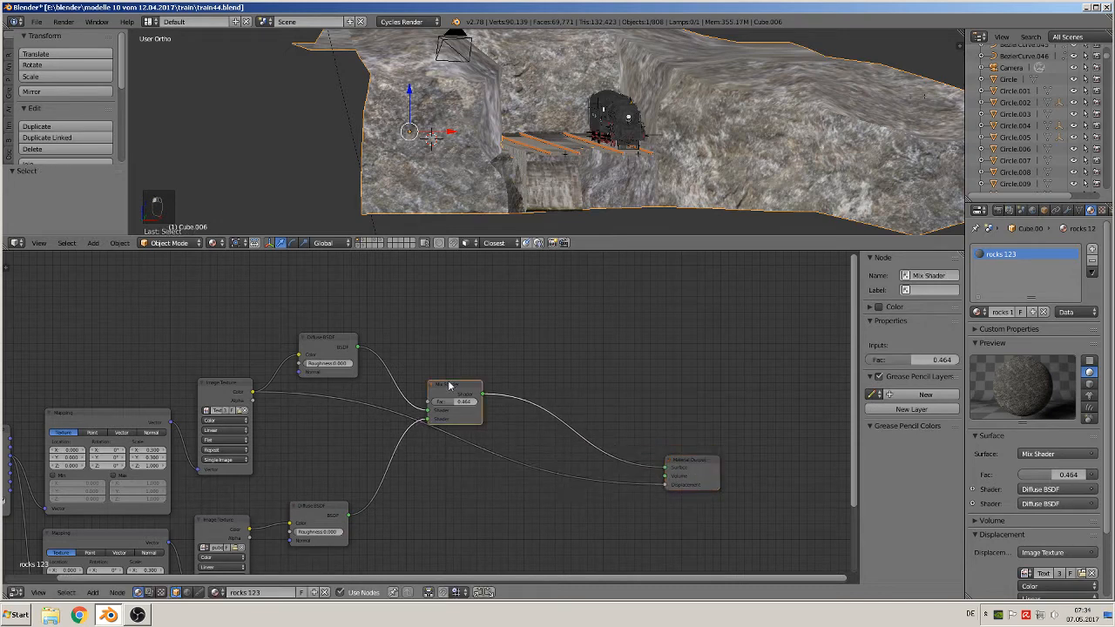
key(shift+d)
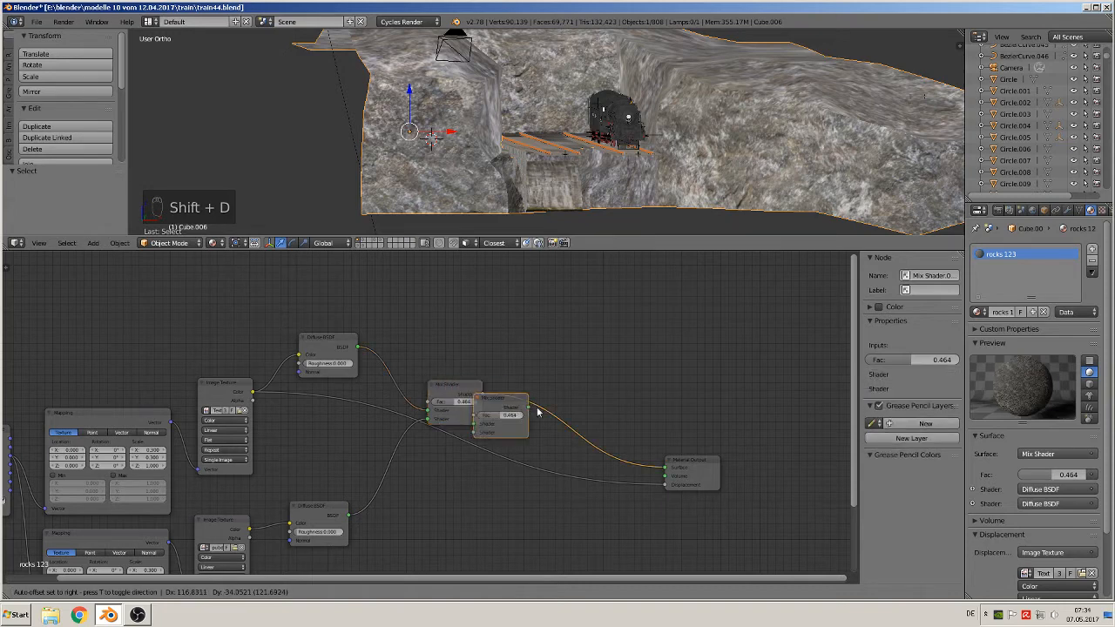
click(558, 391)
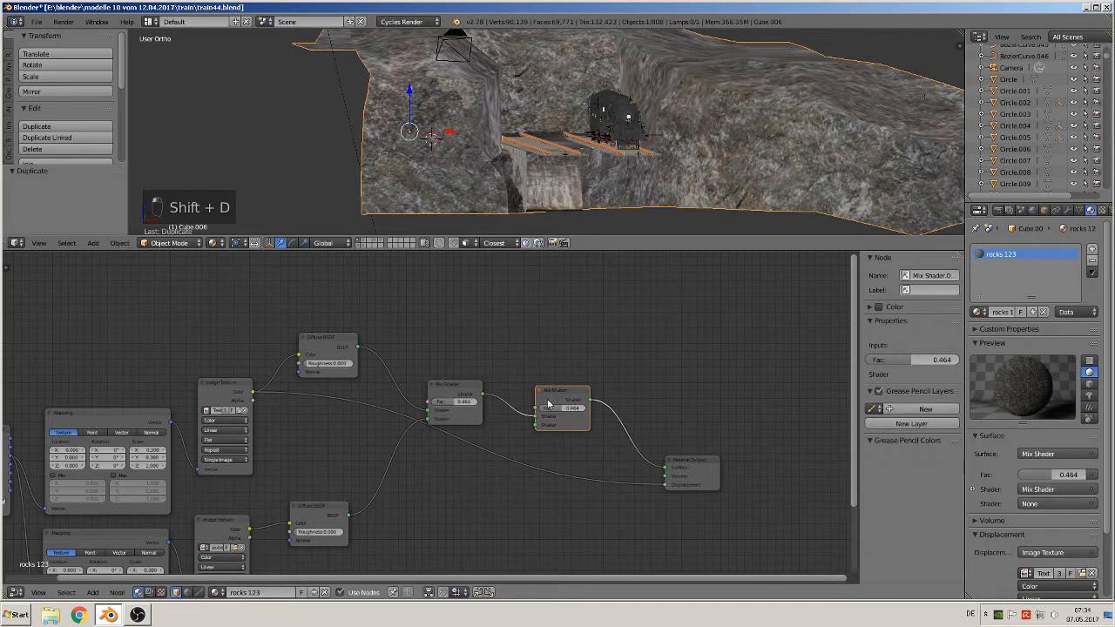
- Add a Glossy BSDF and link it to the free shader input of the second Mix Shader
click(92, 592)
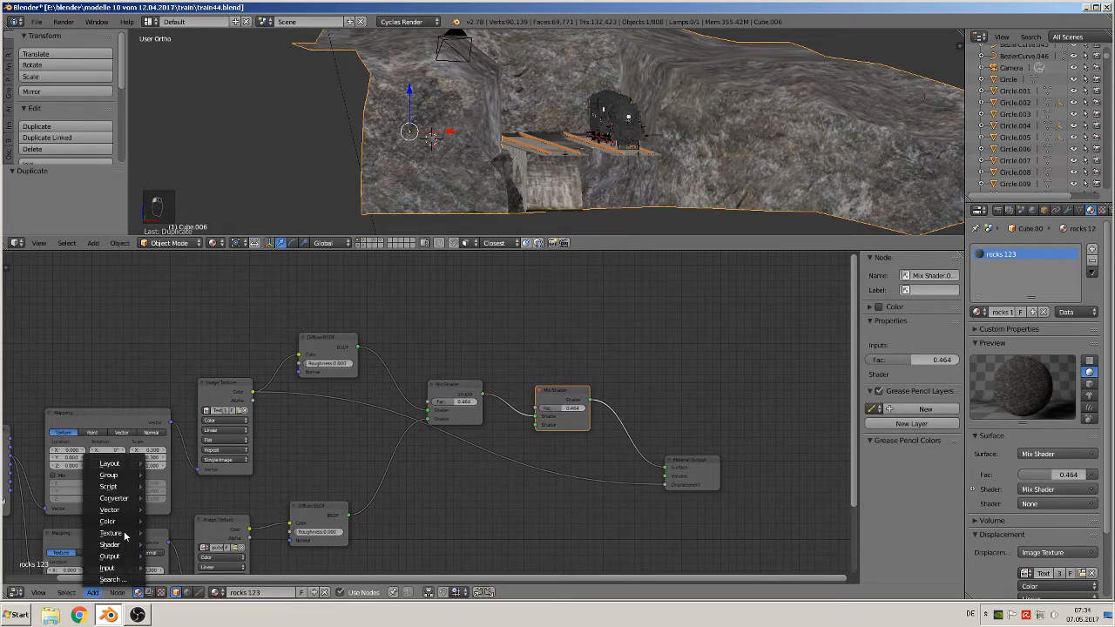
mouse_move(110, 535)
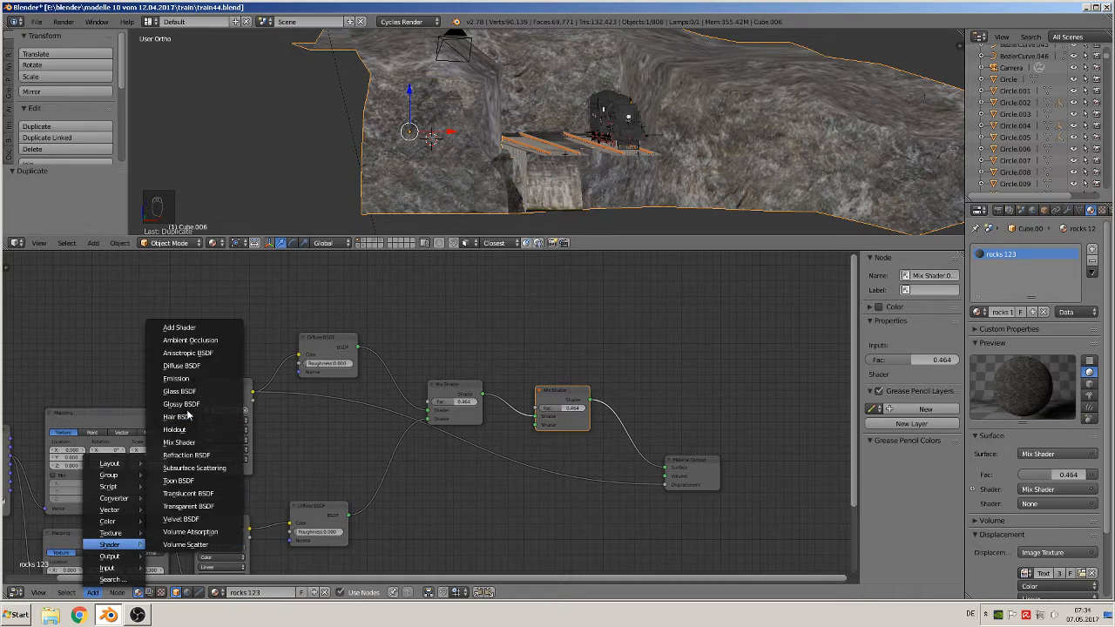
click(188, 407)
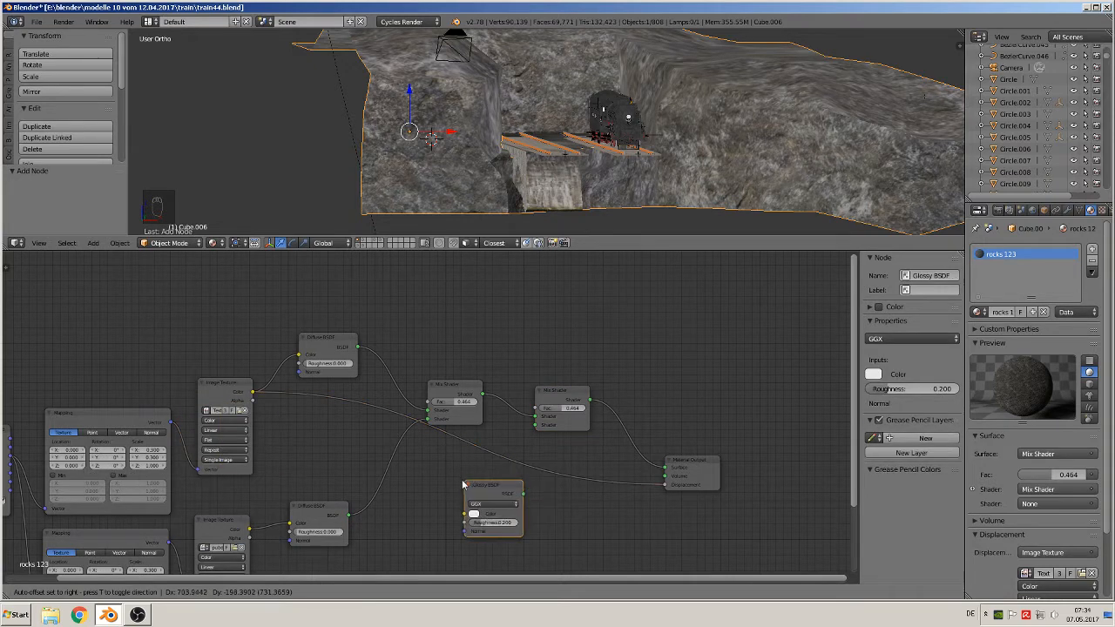
click(501, 493)
drag(507, 485, 537, 425)
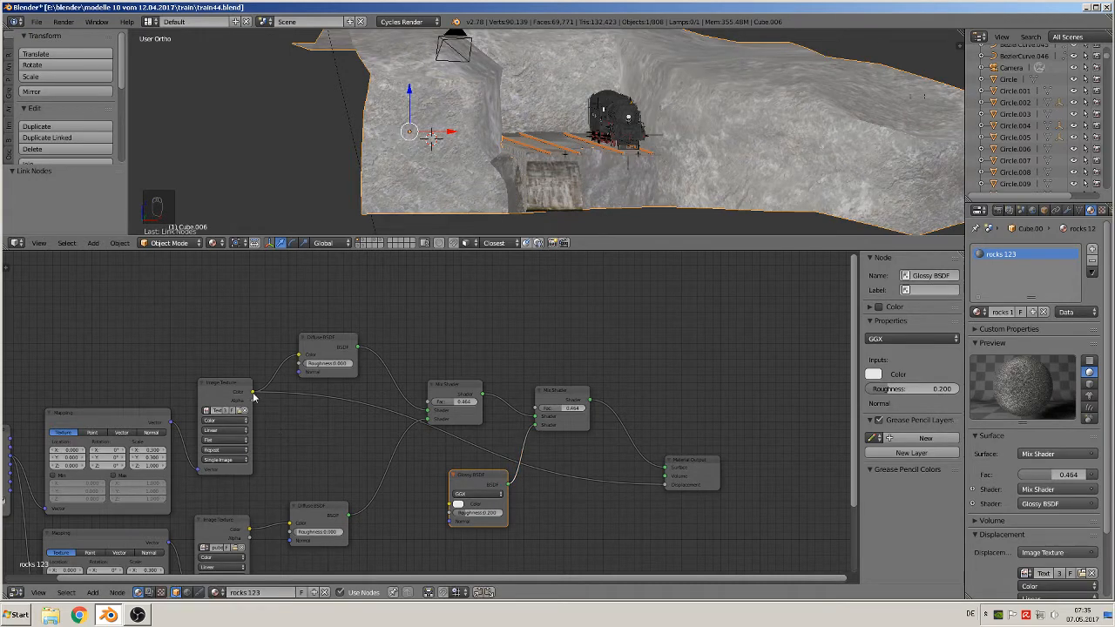
- Link the lower Image Texture's color to the Glossy BSDF's color and the second Mix Shader's factor
drag(249, 528, 450, 505)
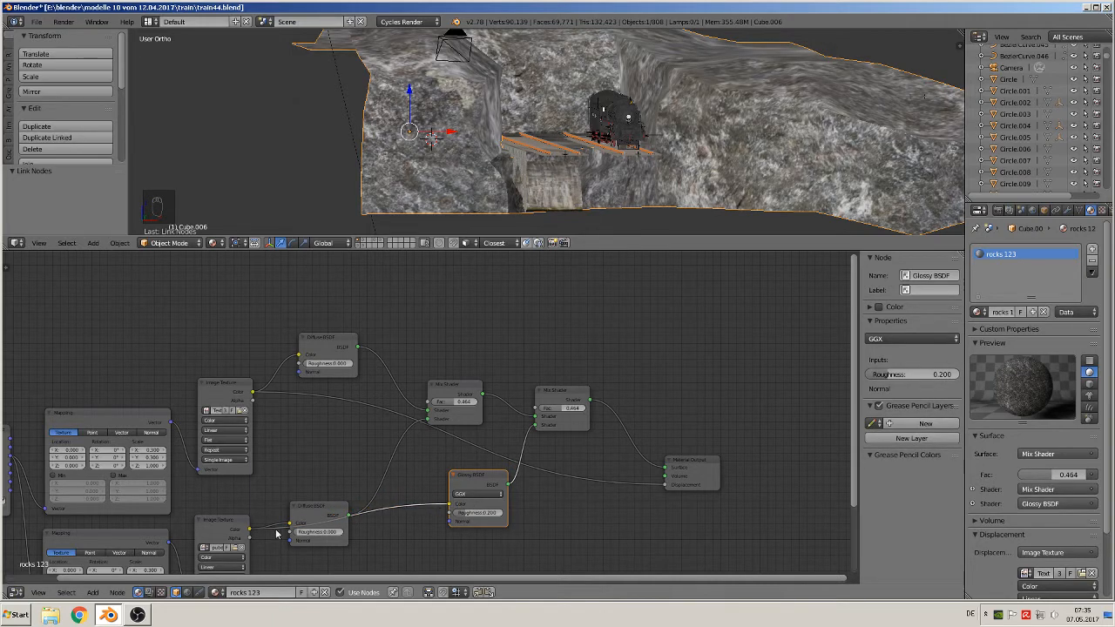
drag(249, 529, 538, 411)
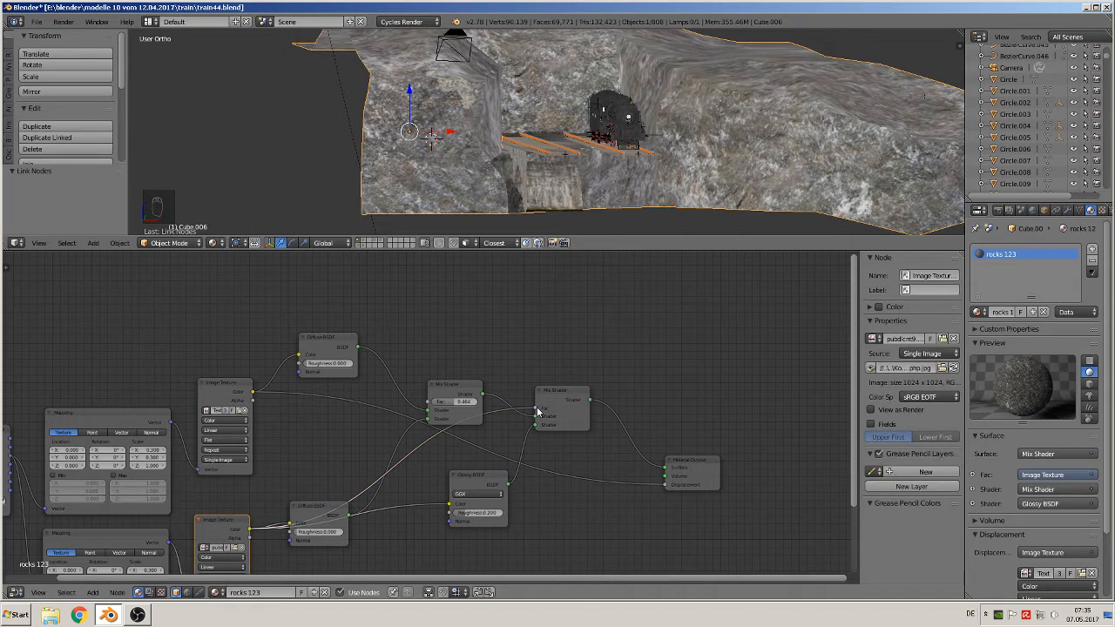
- Set the Glossy BSDF's roughness to 0.617 and view the scene through the camera
scroll(514, 518, up, 1)
click(484, 529)
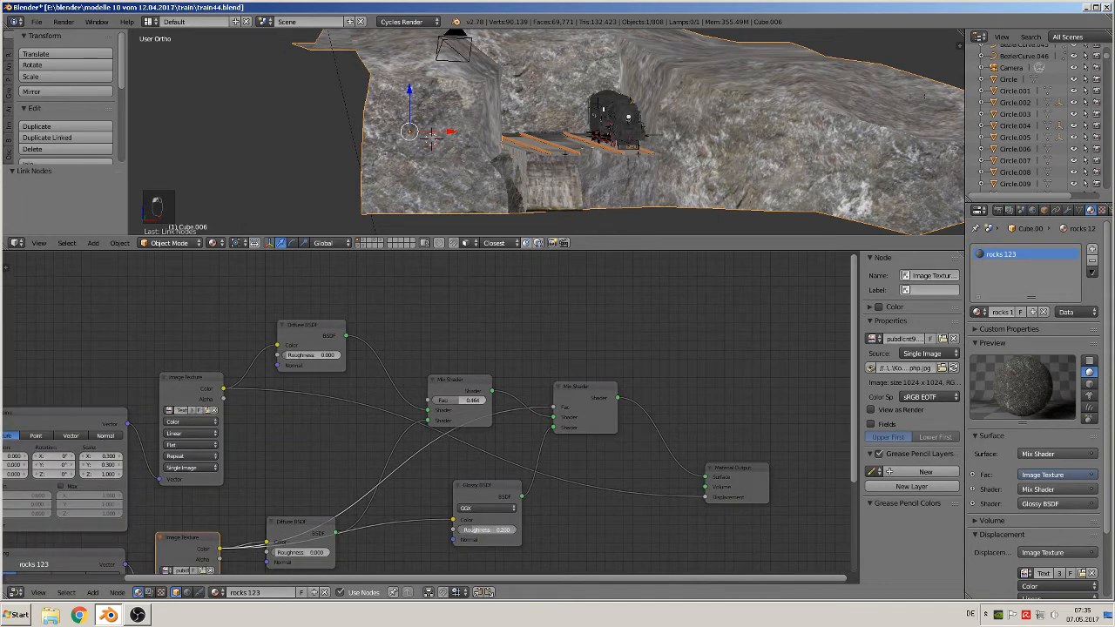
text(0.2)
key(Return)
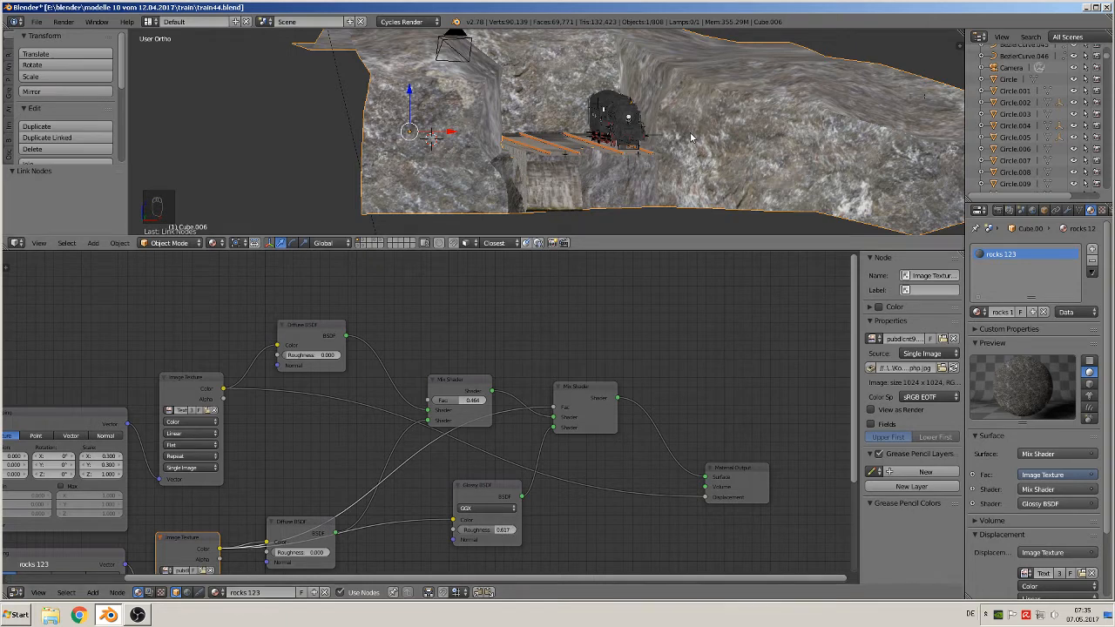
scroll(692, 136, down, 2)
middle_drag(692, 136, 647, 169)
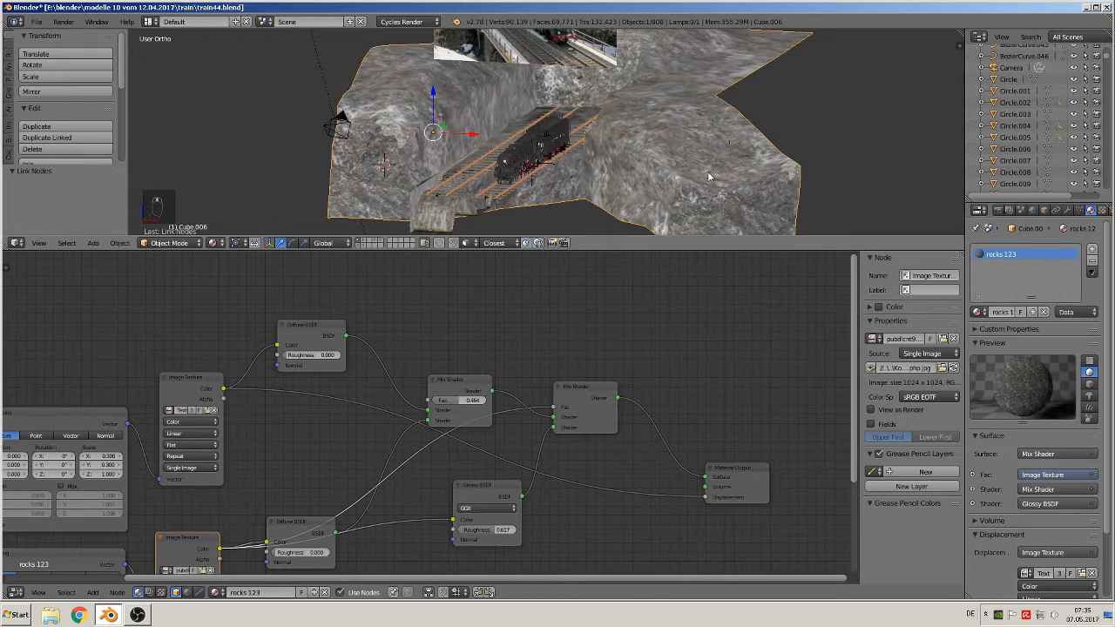
key(KP_0)
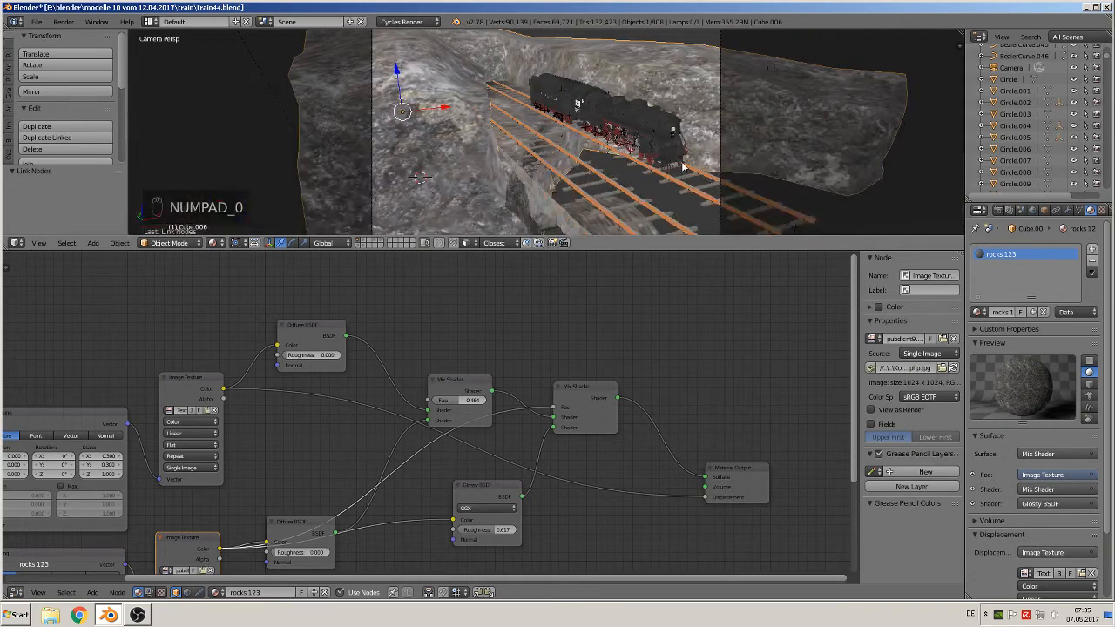
- Make room before the Material Output and insert a Math node into its displacement link
scroll(550, 370, down, 1)
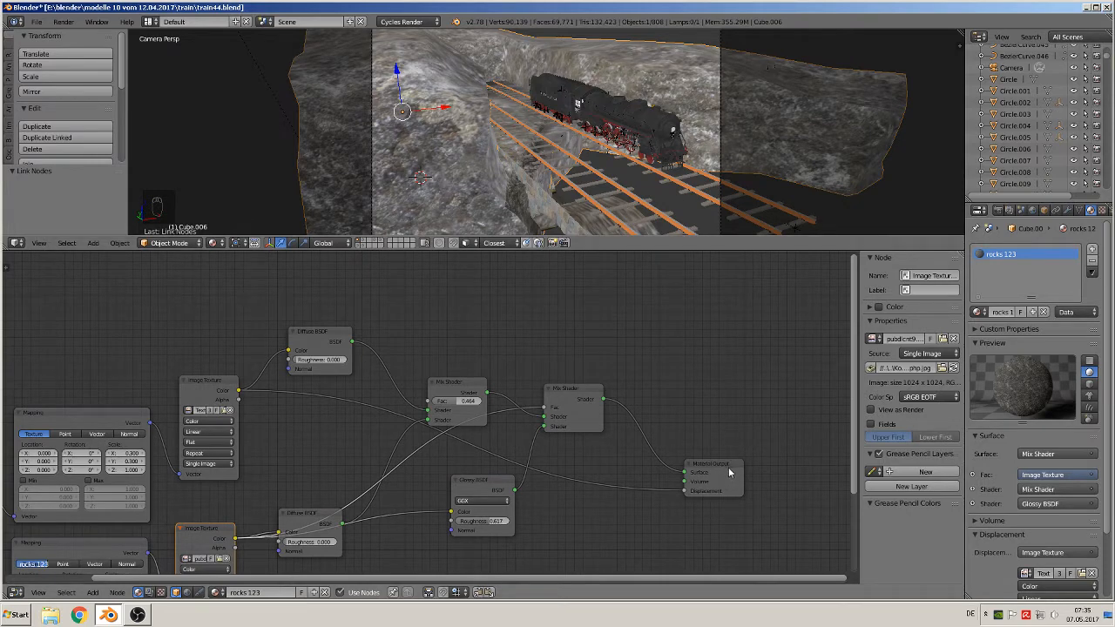
drag(723, 475, 761, 488)
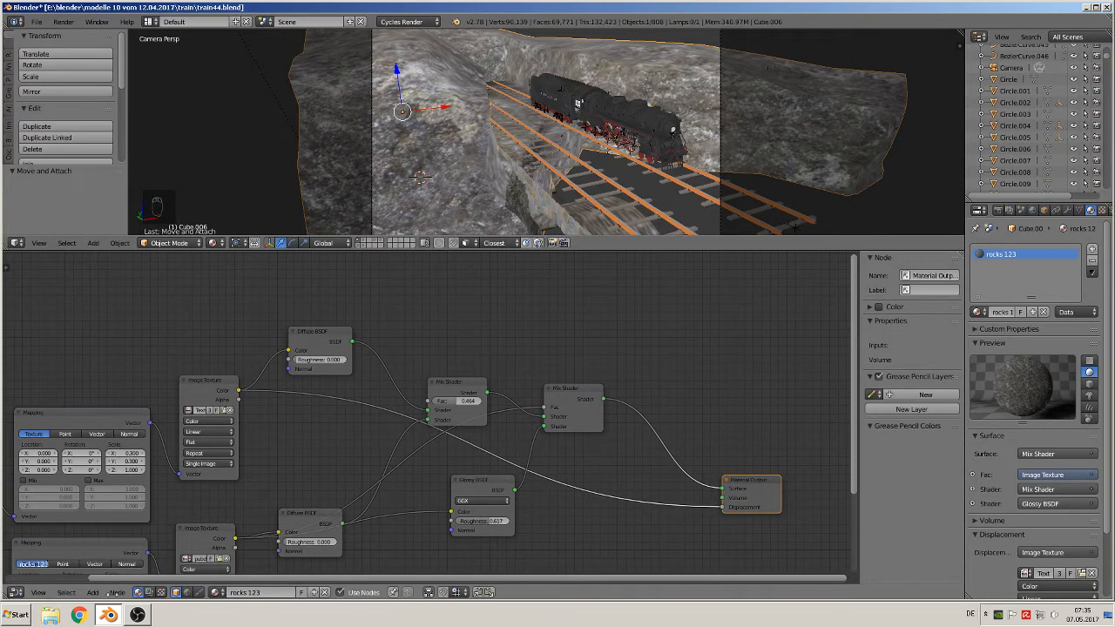
click(92, 592)
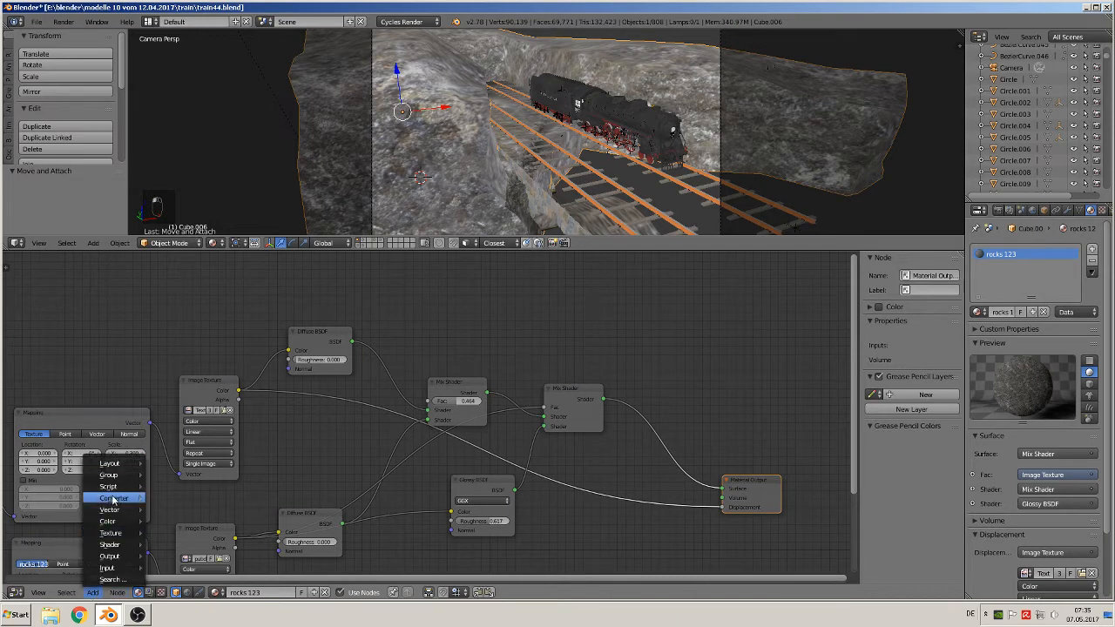
mouse_move(111, 498)
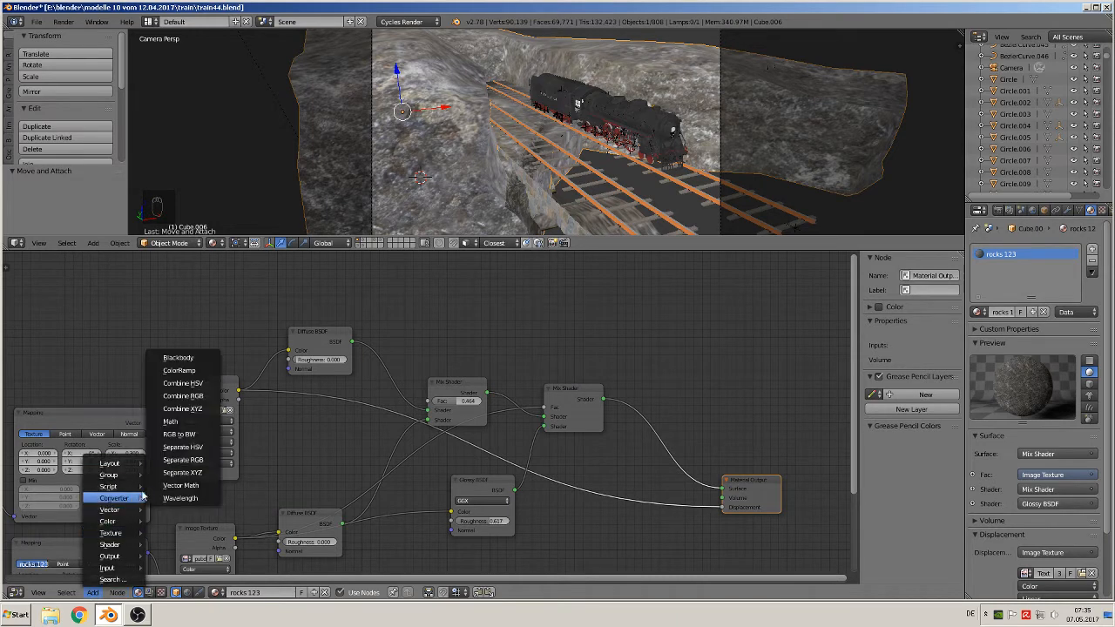
click(180, 421)
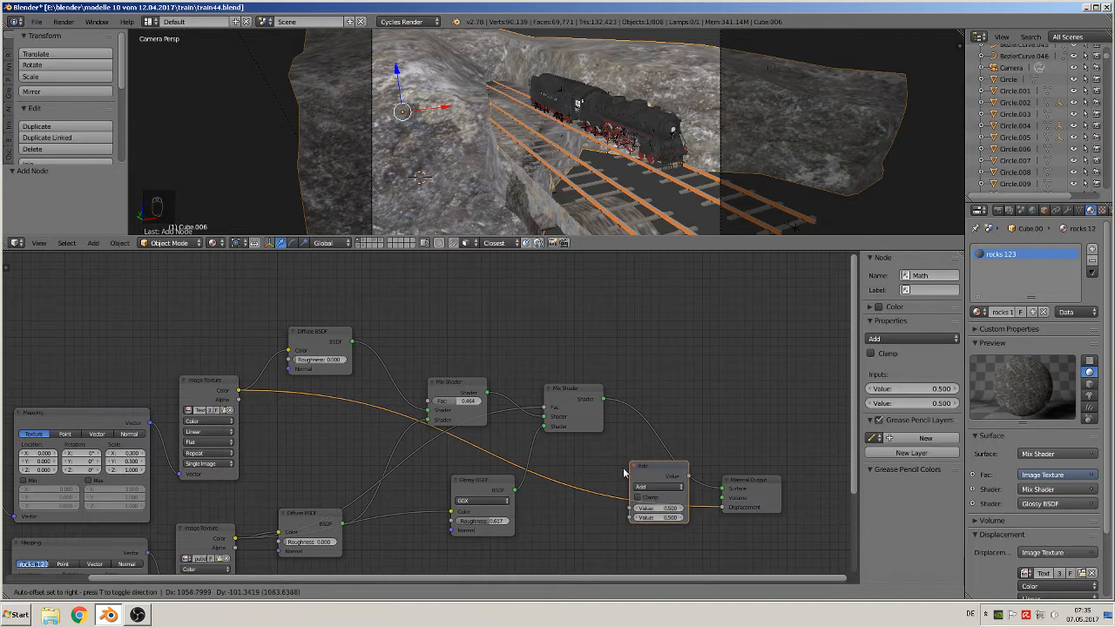
click(638, 481)
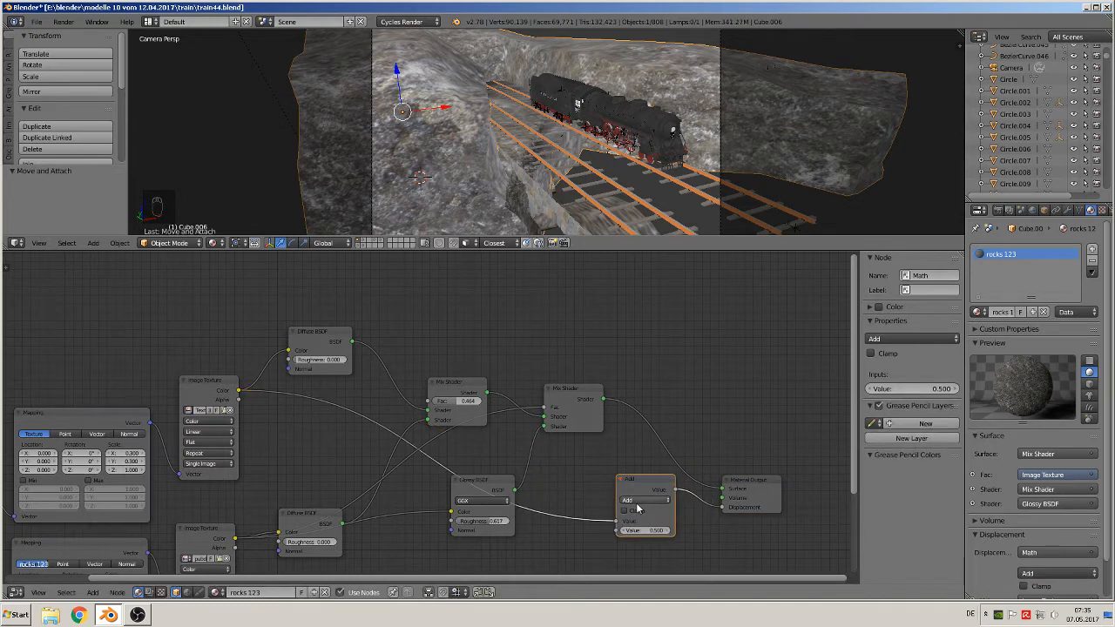
- Set the Math node's operation to Multiply and its value to 0.050
click(638, 501)
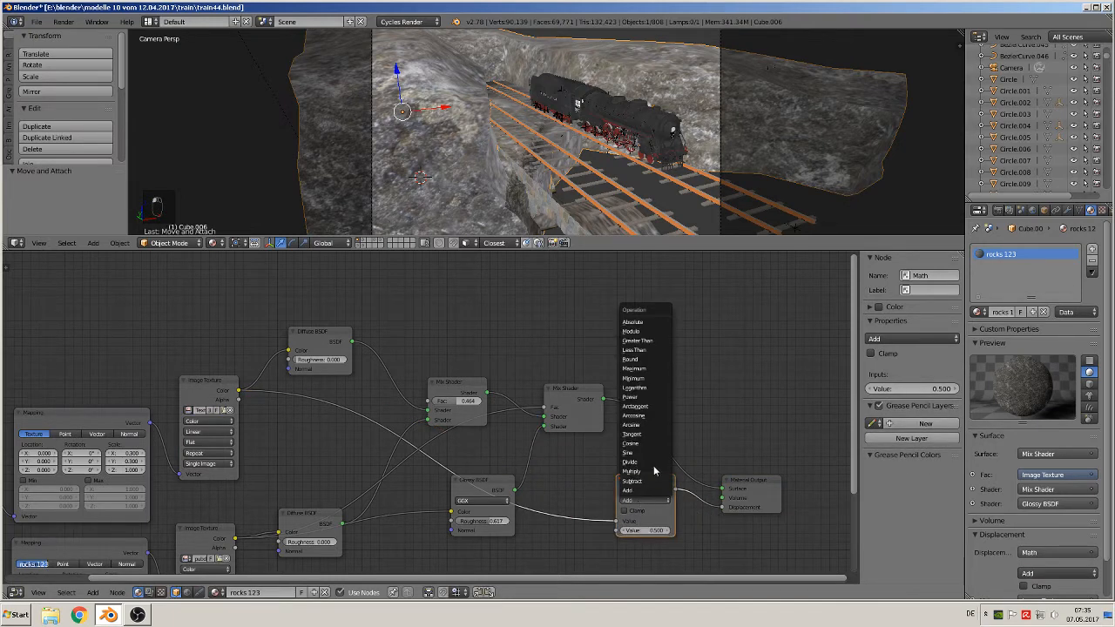
click(642, 474)
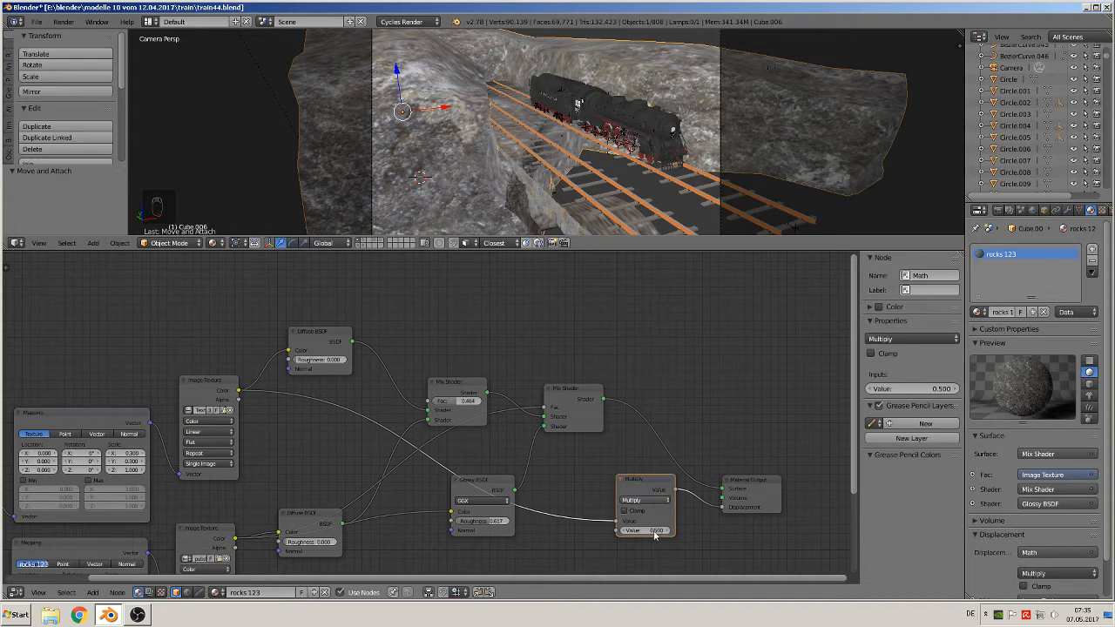
click(644, 529)
key(Return)
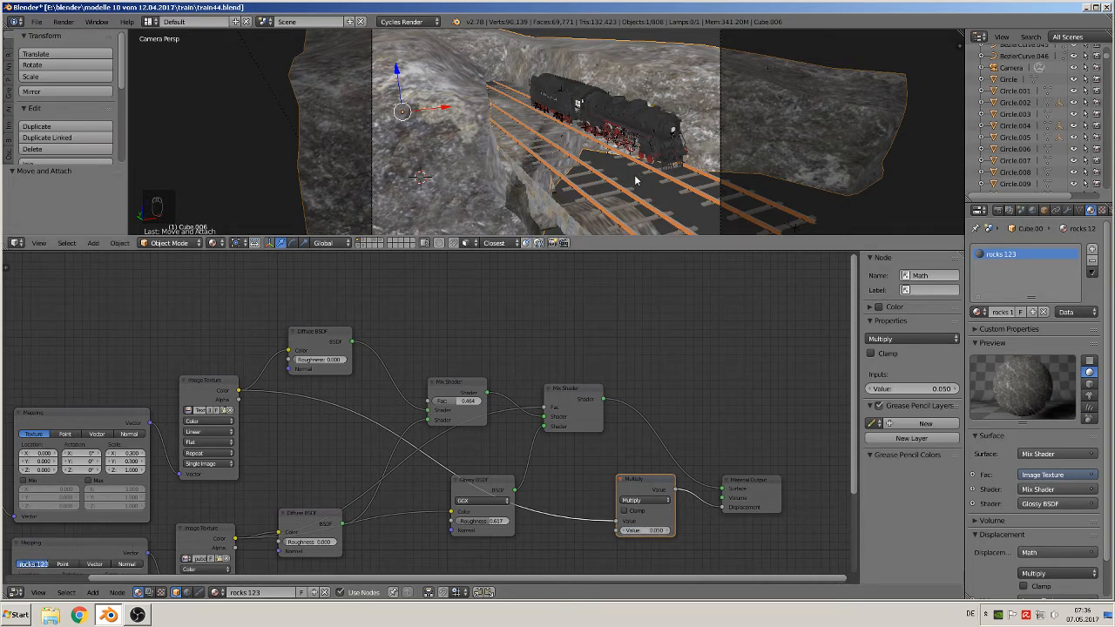
- Inspect the terrain from outside the camera view and save the file
scroll(636, 180, up, 1)
middle_drag(636, 180, 544, 196)
scroll(545, 192, up, 4)
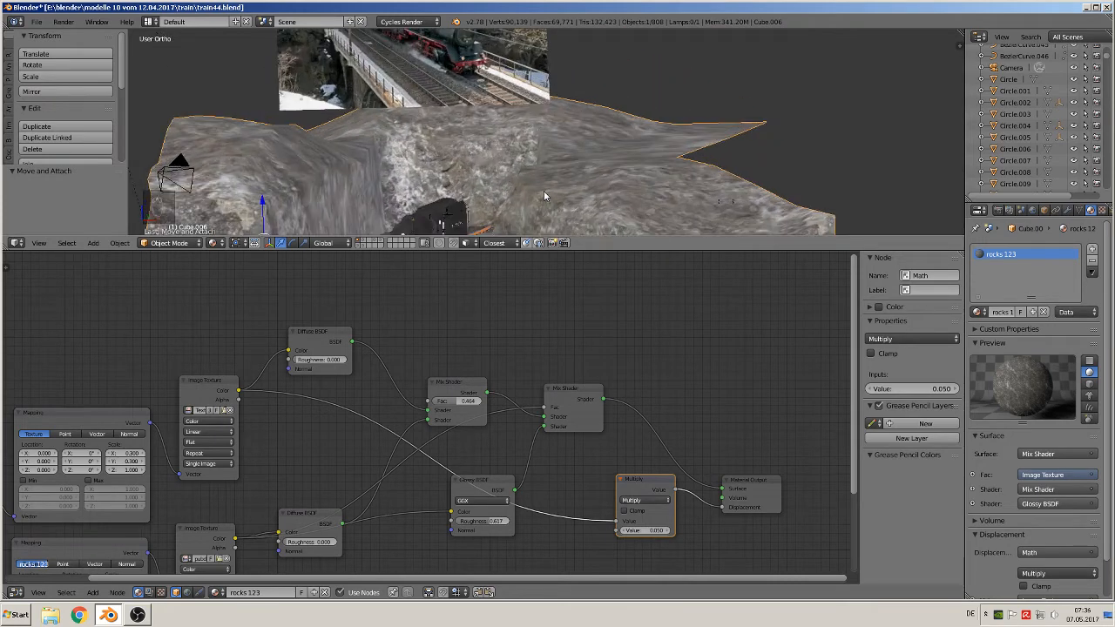
scroll(543, 190, down, 2)
click(36, 21)
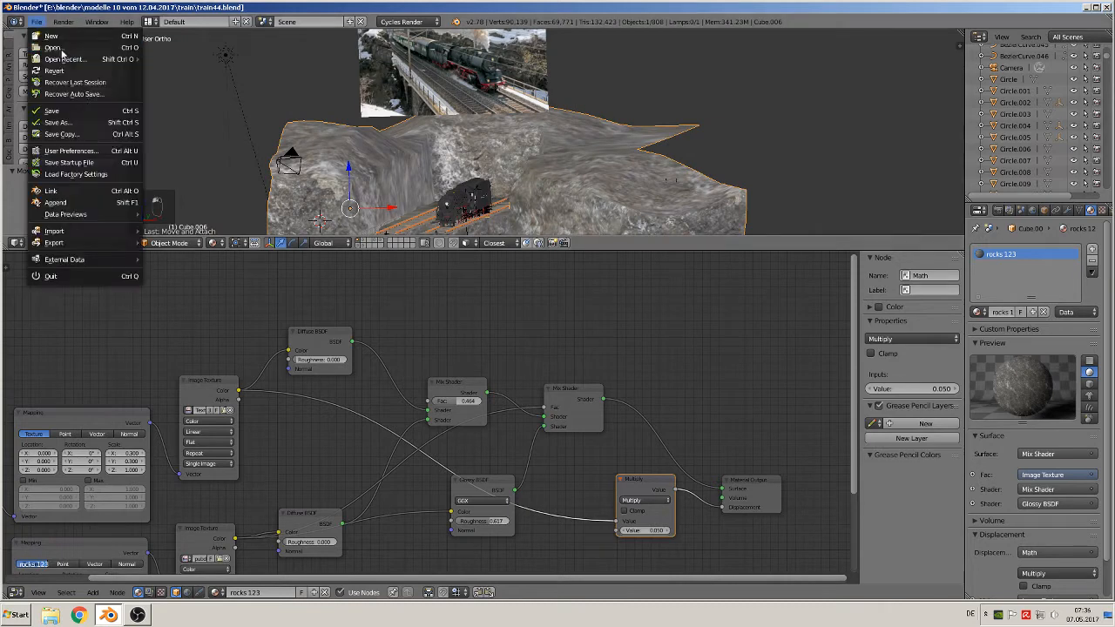
click(63, 111)
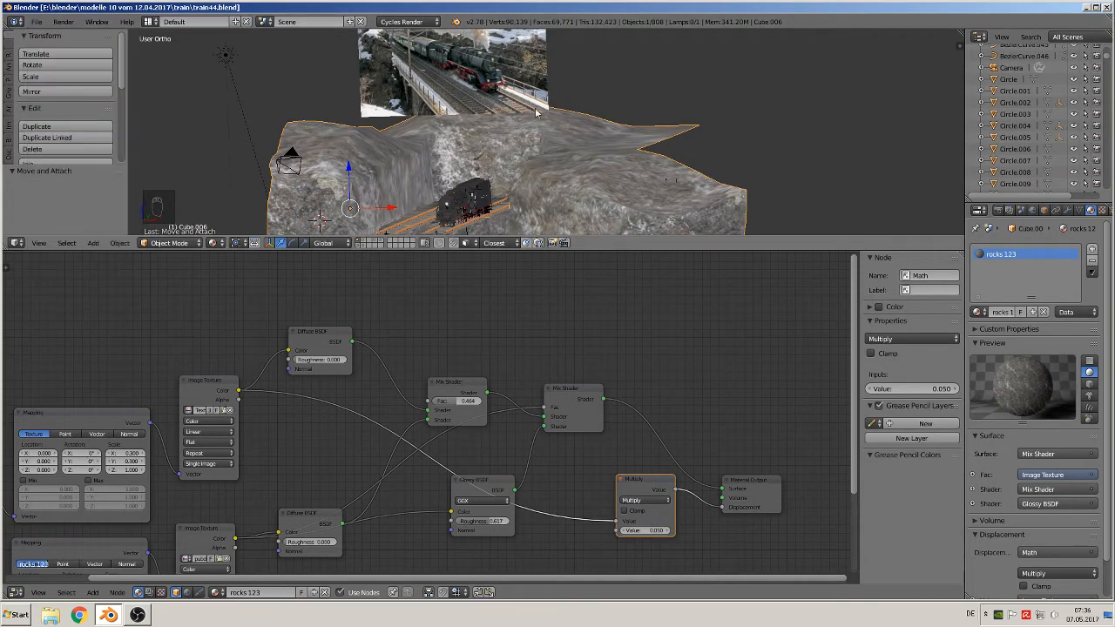
- Move the steam train reference picture plane about -17.65 units along X, away from the terrain
scroll(566, 140, down, 3)
scroll(566, 143, up, 3)
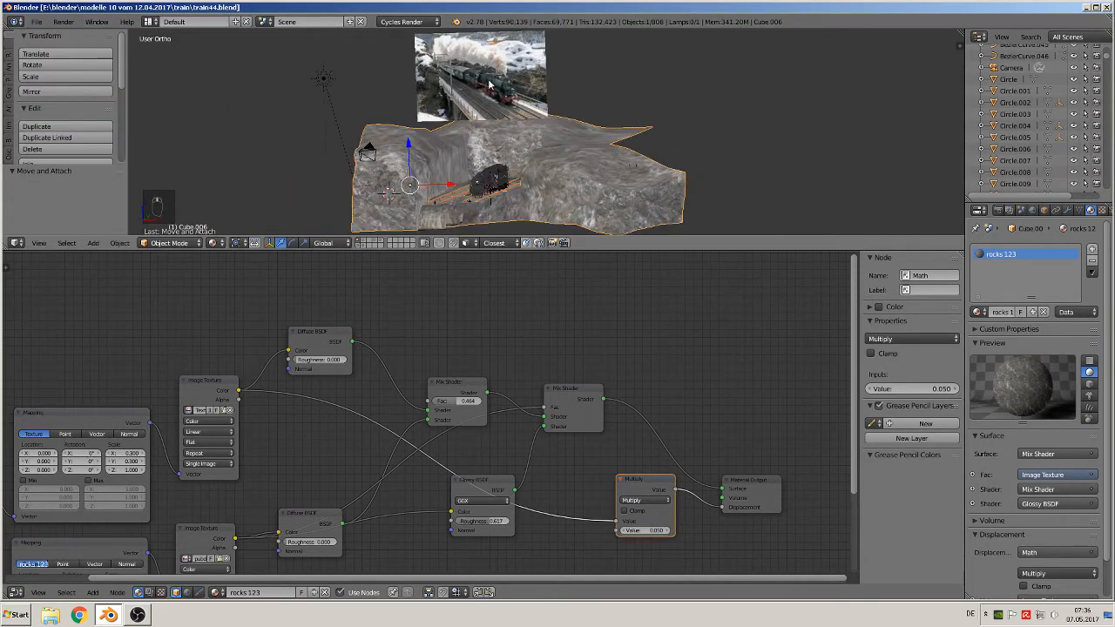
right_click(523, 80)
drag(523, 77, 228, 84)
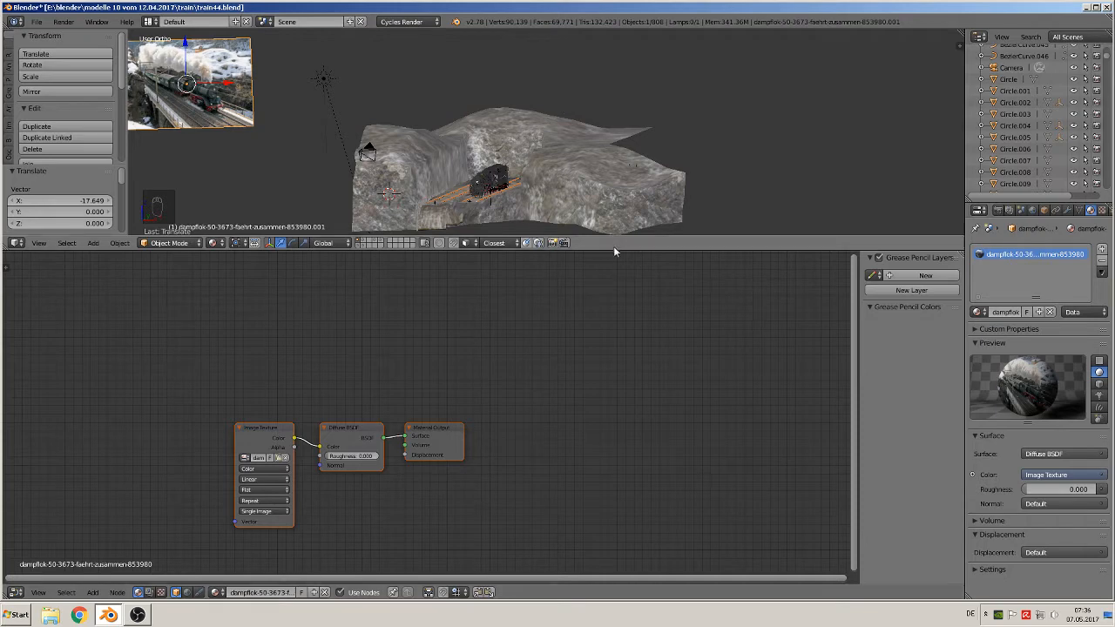
- Enlarge the 3D view, place the 3D cursor above the terrain and import TexturesCom_LandscapeMountains0184_1_M.jpg from the Panorama folder as an image plane
drag(604, 250, 596, 504)
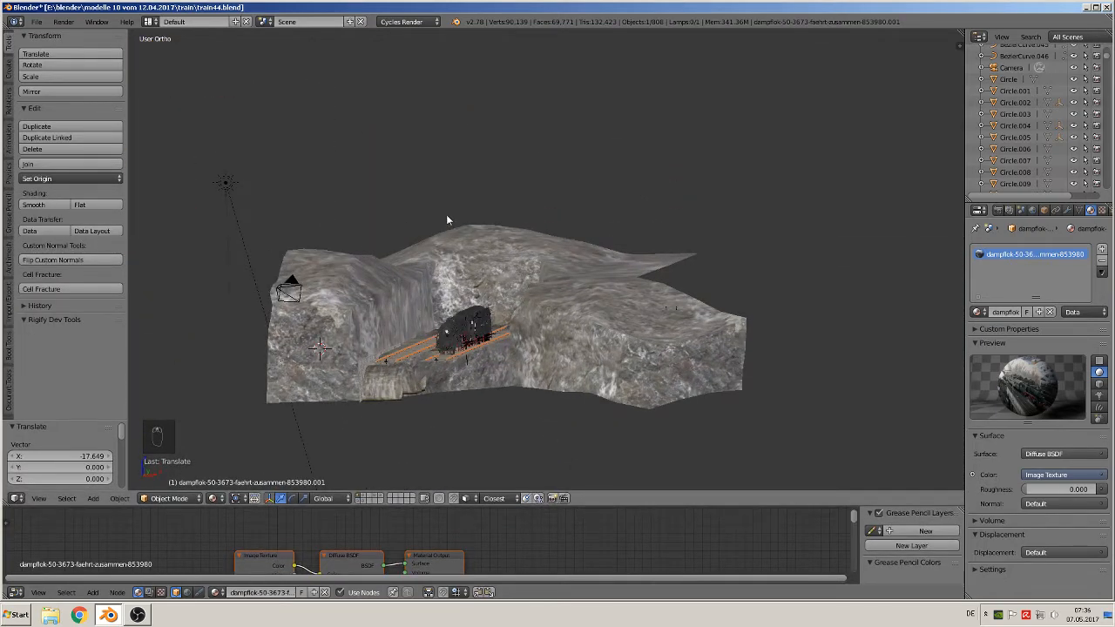
click(445, 214)
click(120, 498)
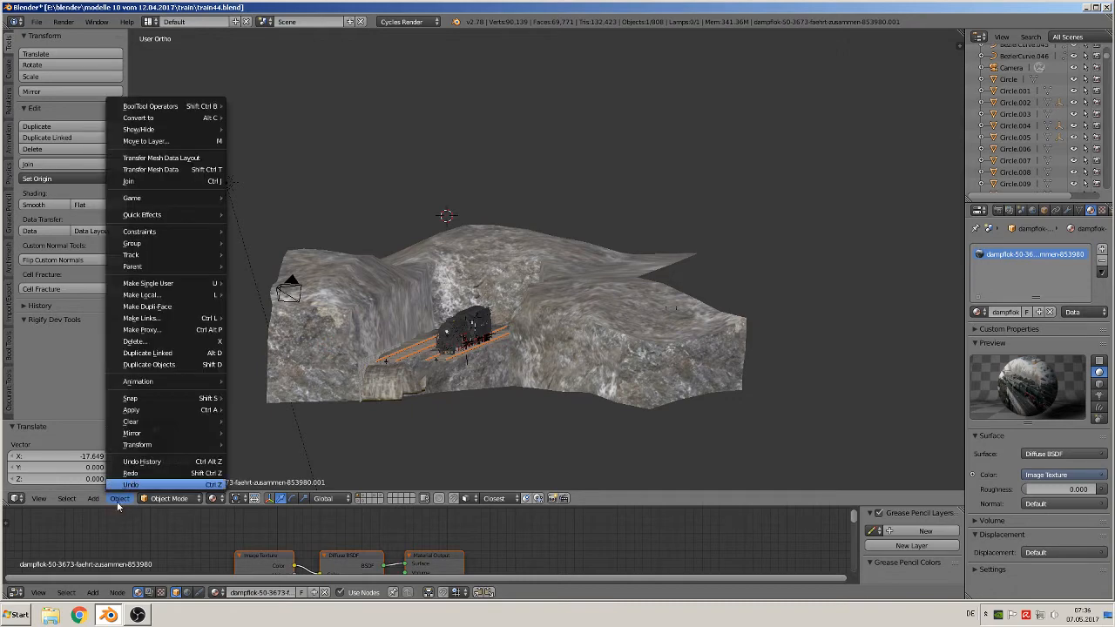
mouse_move(94, 498)
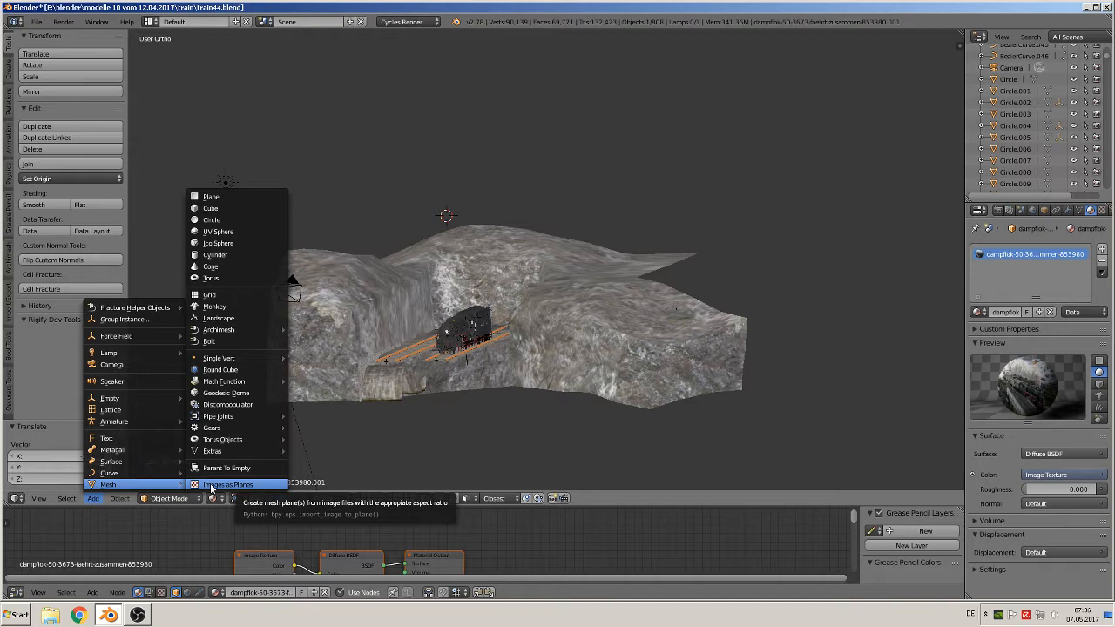
click(210, 485)
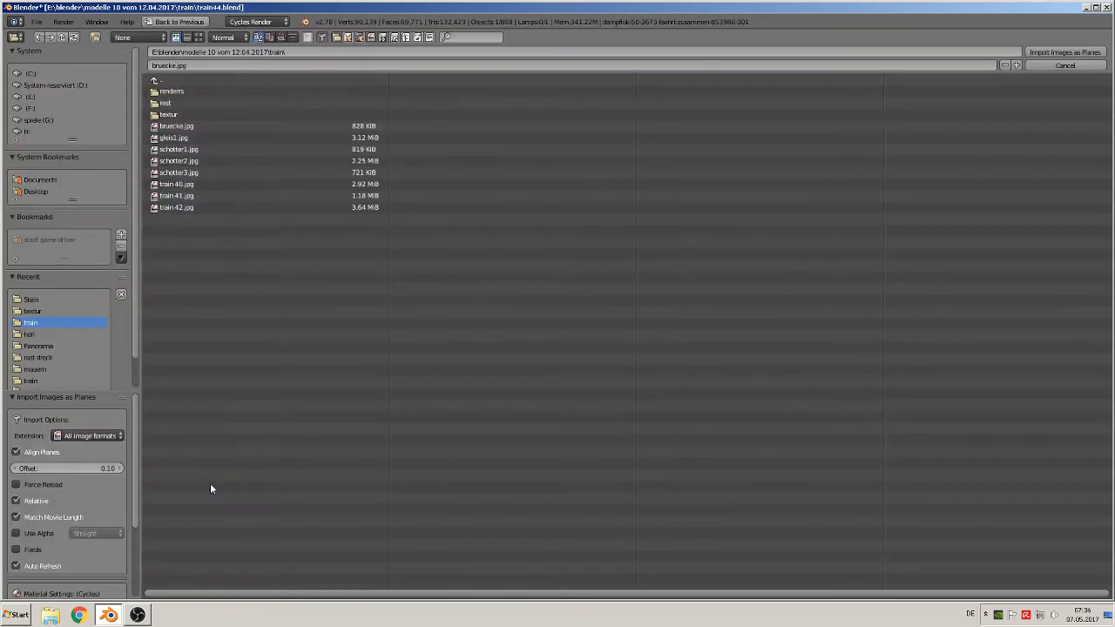
click(38, 346)
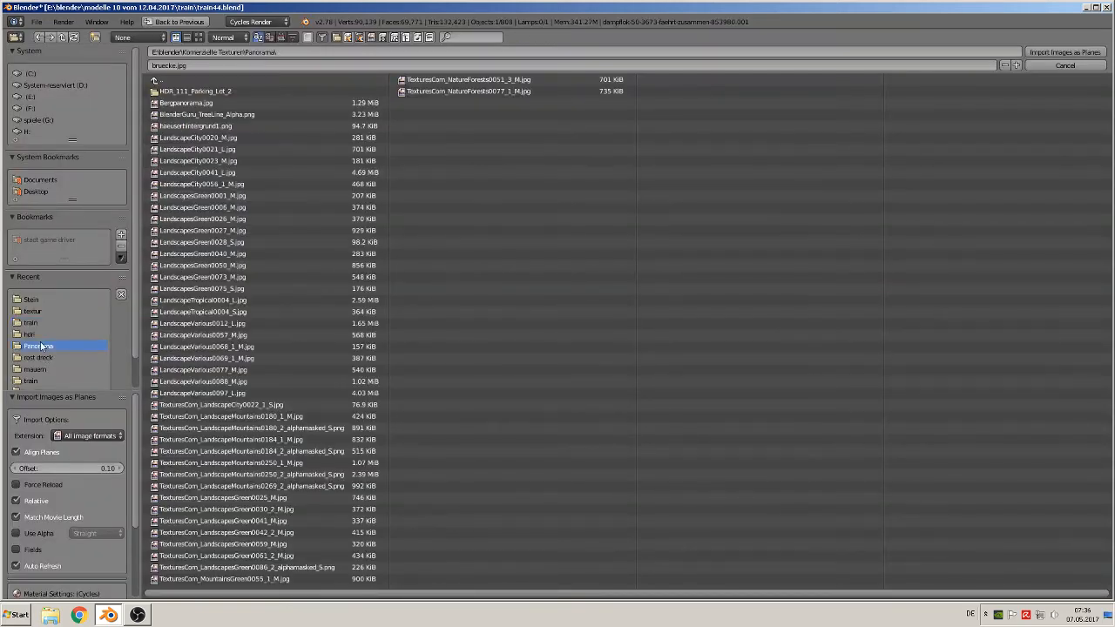
click(198, 36)
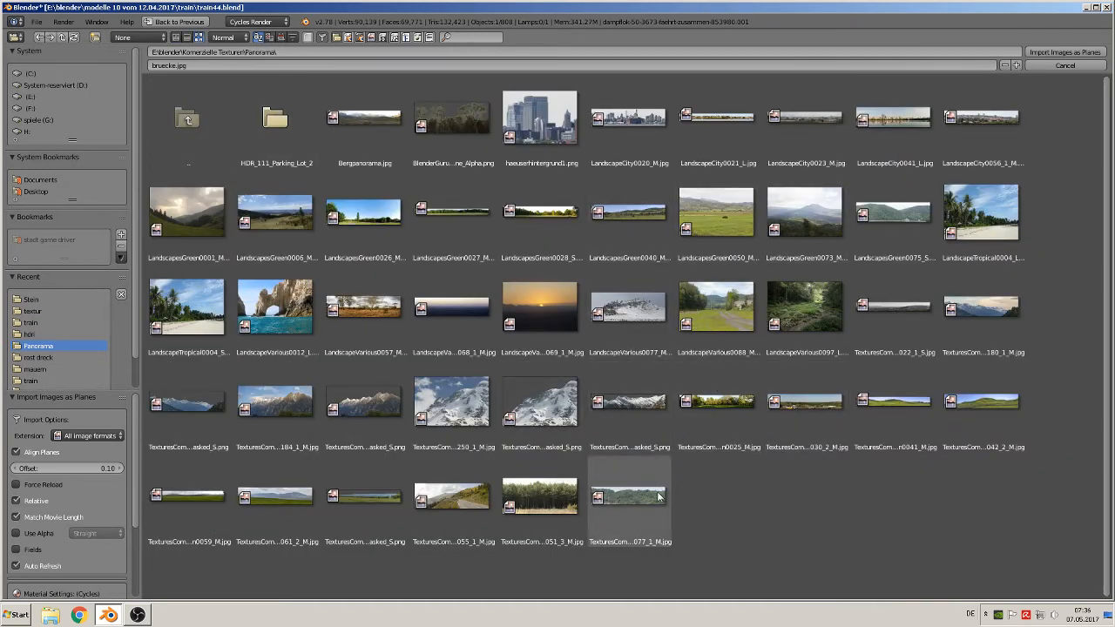
double_click(283, 409)
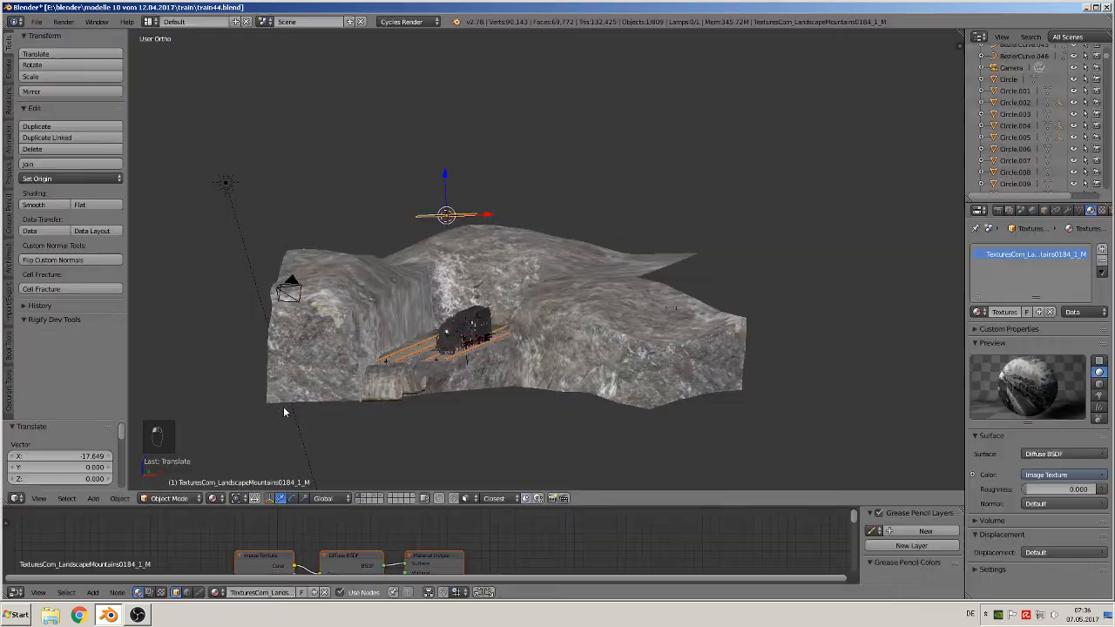
- Rotate the mountain image plane 90° about X and scale it up by about 10.31
key(r)
key(x)
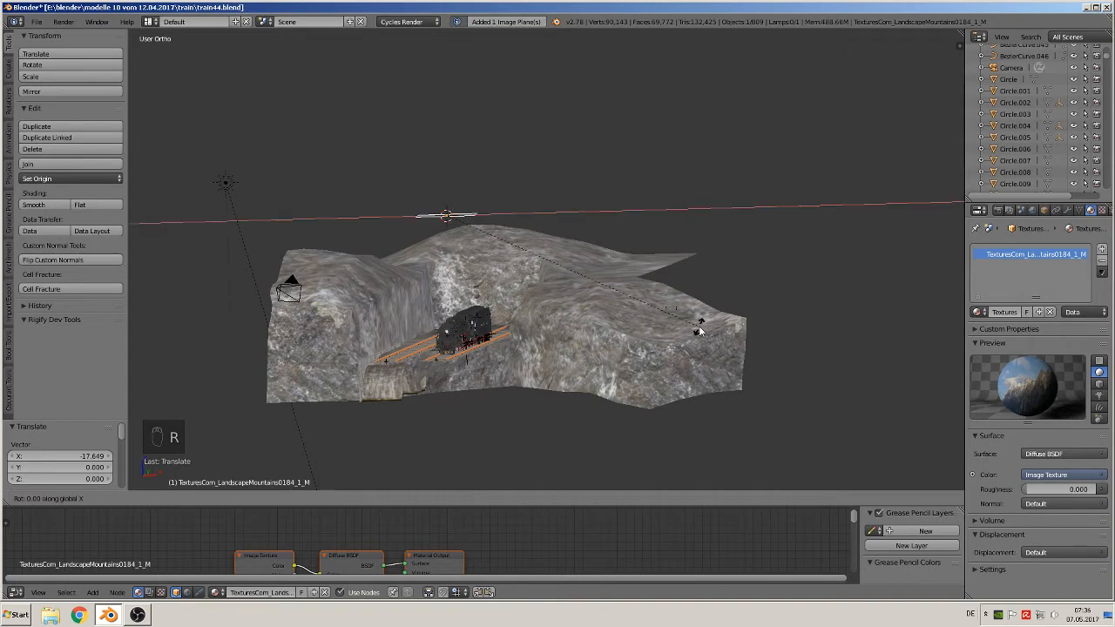
key(9)
key(0)
key(Return)
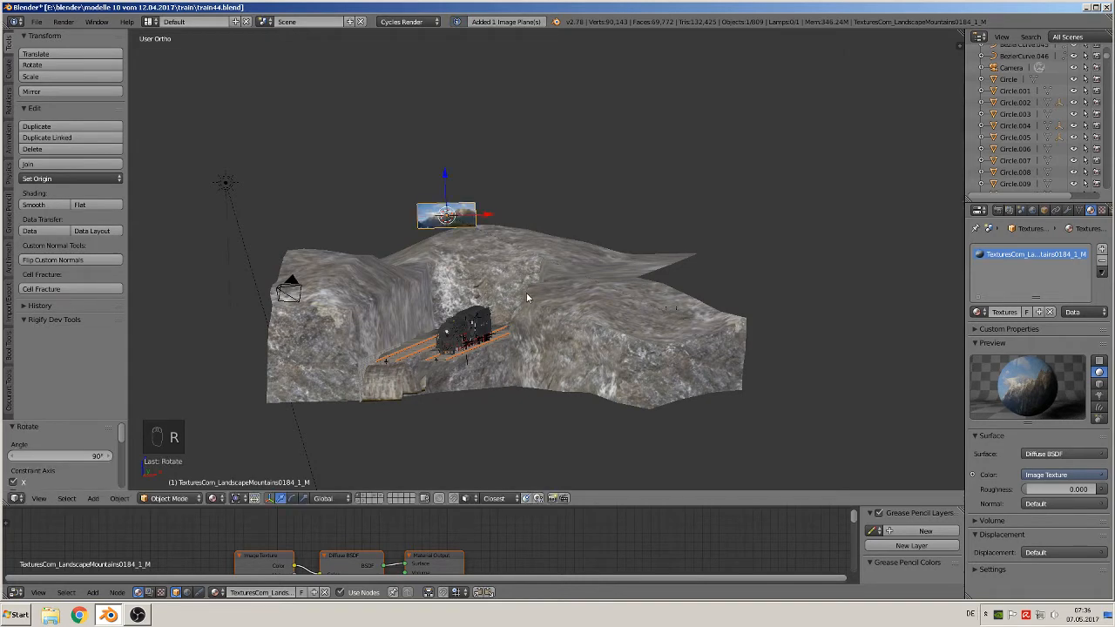
key(s)
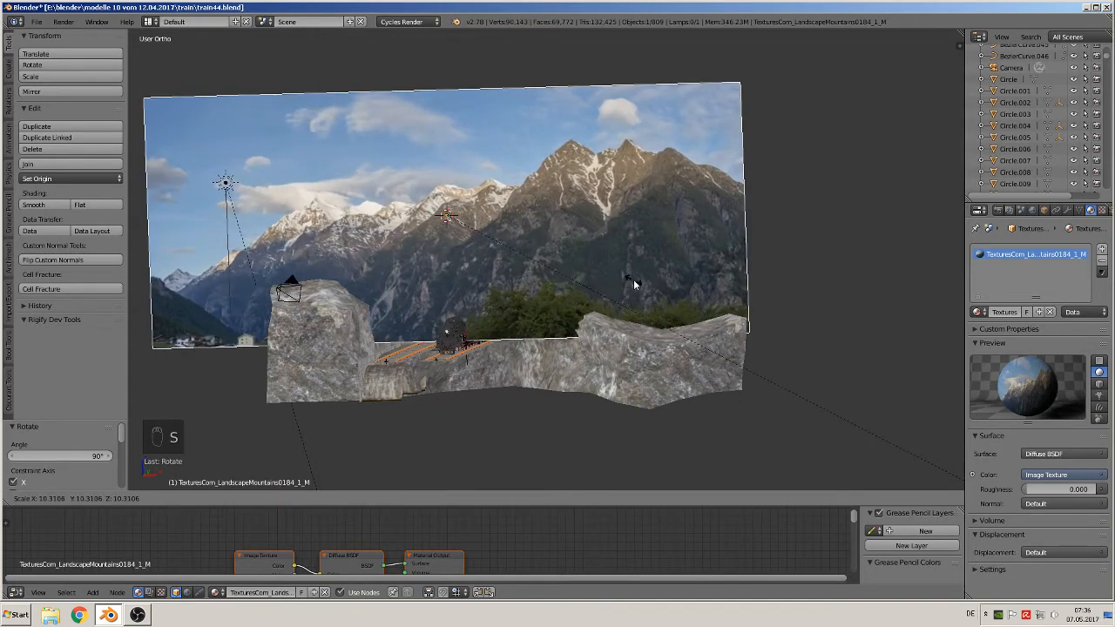
click(633, 284)
- Move the mountain backdrop about 22.04 along Y and 8.17 along X, and enlarge it by about 1.646
middle_drag(631, 295, 505, 229)
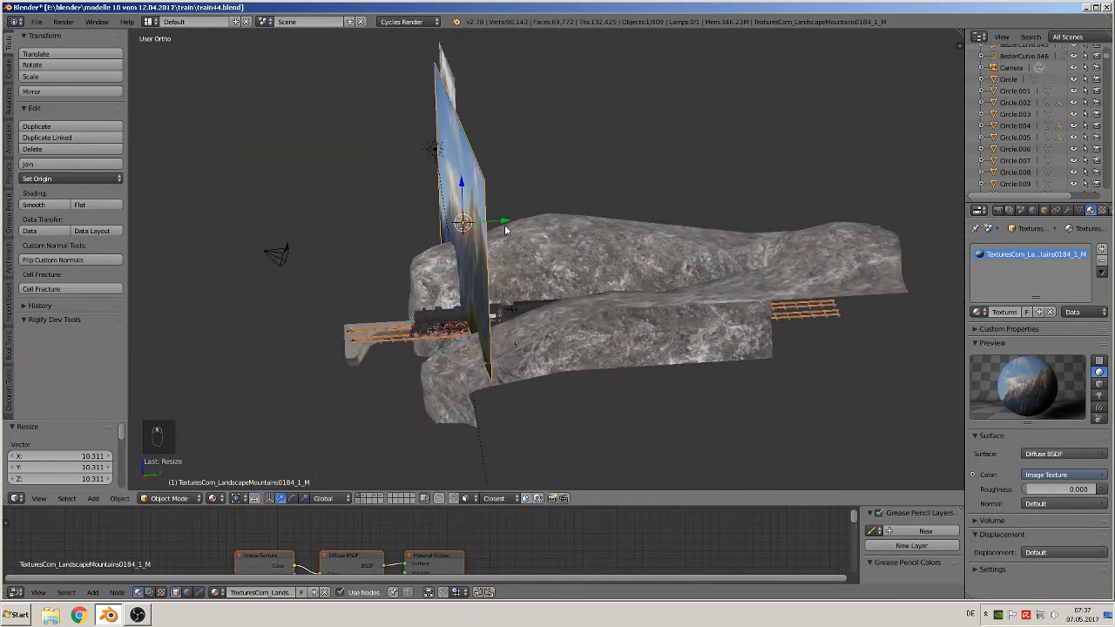
drag(503, 218, 950, 269)
key(KP_0)
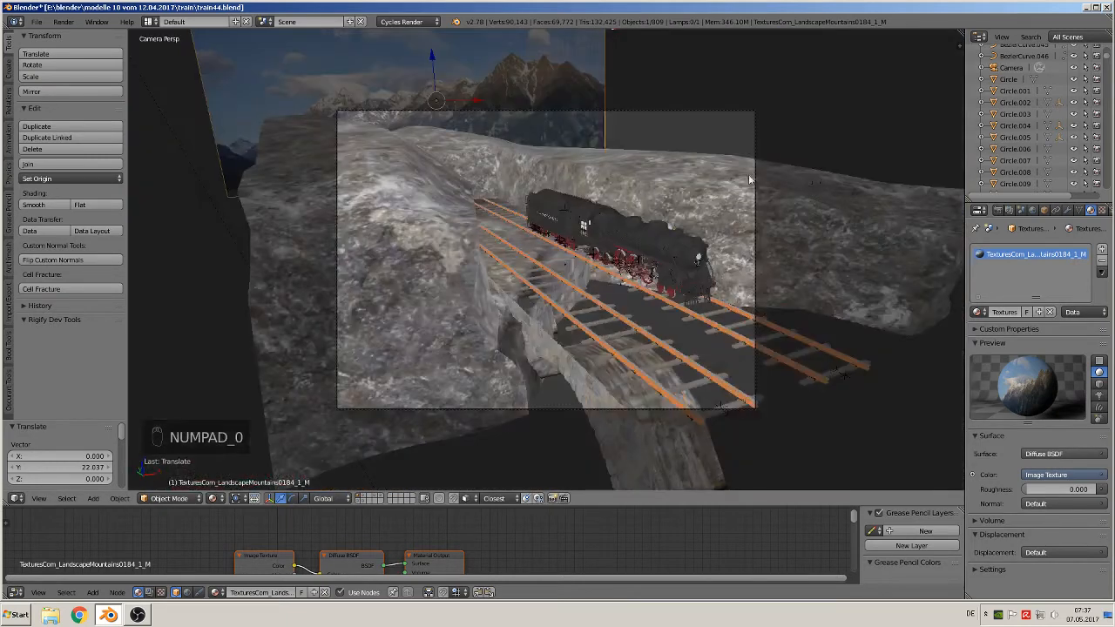
drag(477, 98, 592, 90)
key(s)
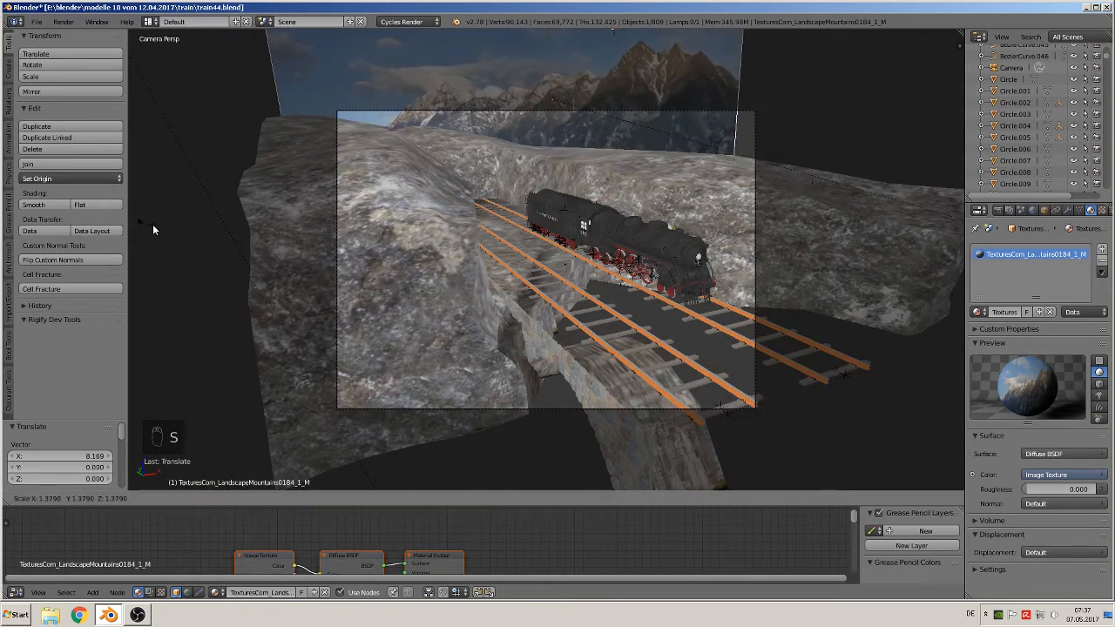
click(221, 233)
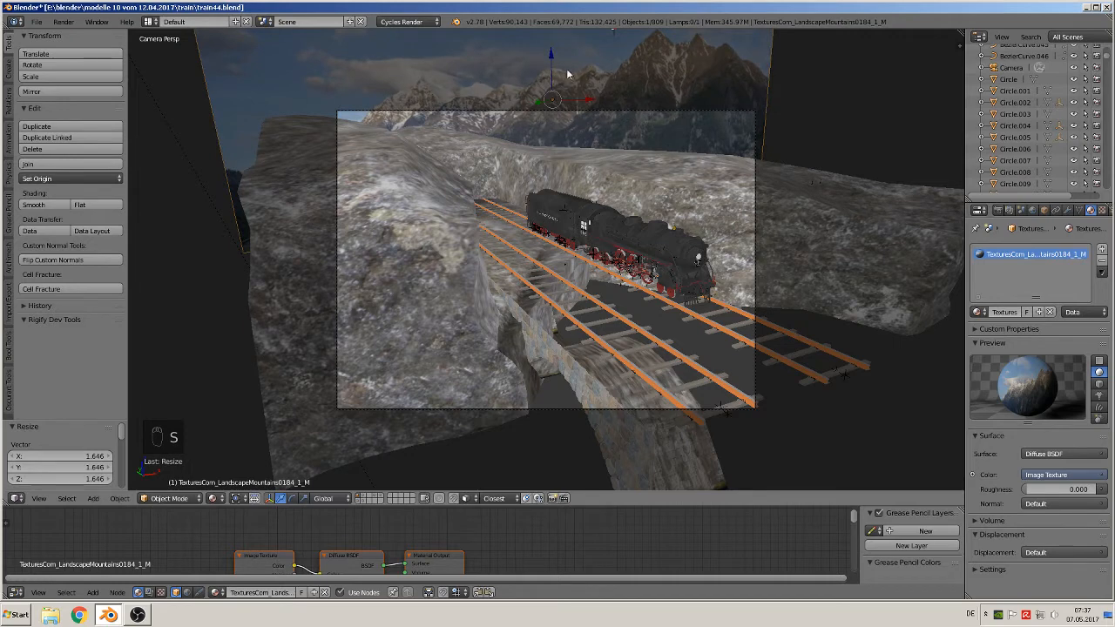
- Reframe the scene by moving the camera upward, rotating it about 9.85° around Z, and shifting it about 1.5 along X
right_click(542, 411)
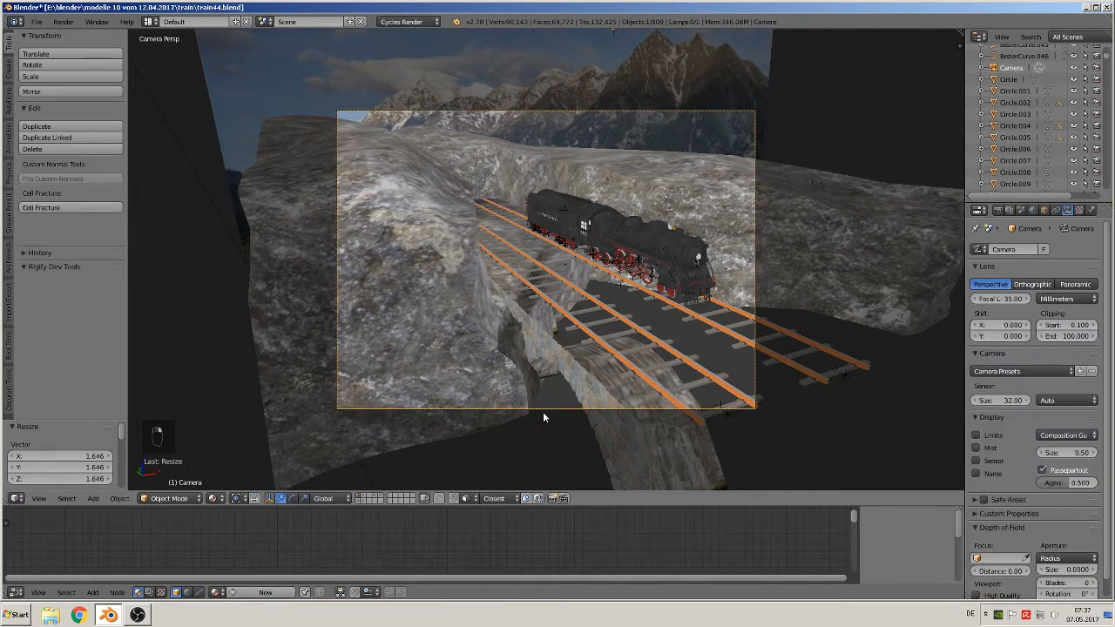
key(g)
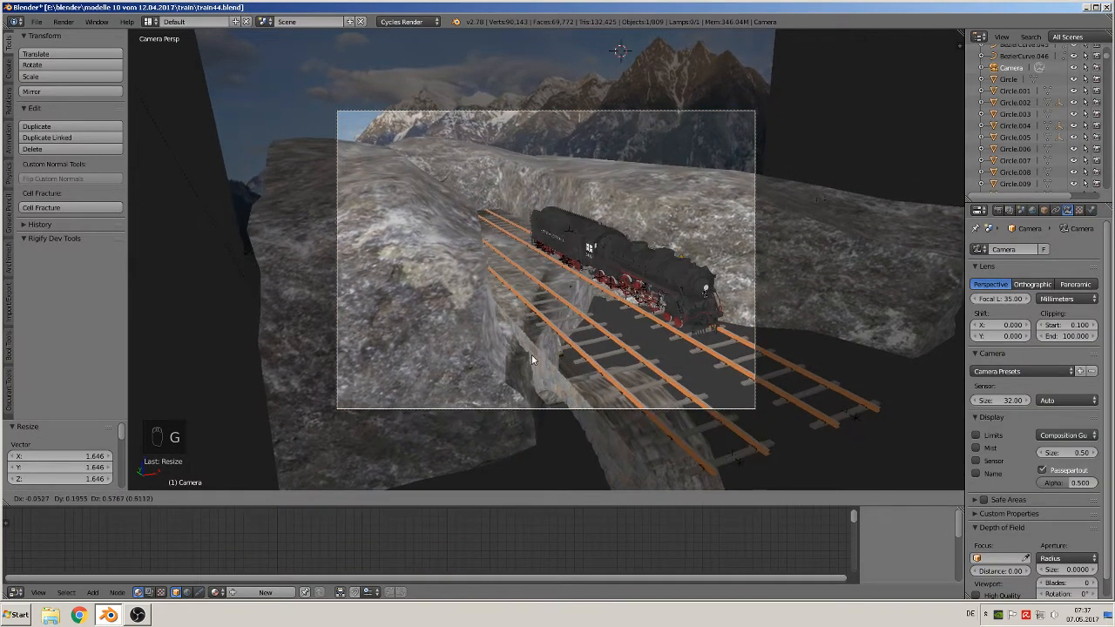
click(528, 336)
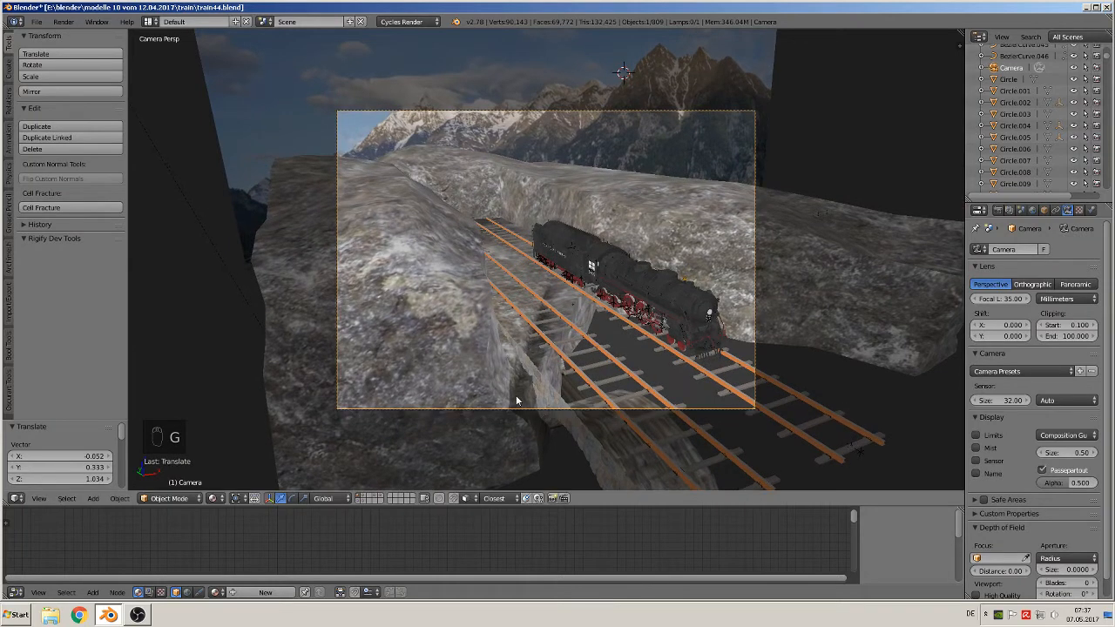
key(r)
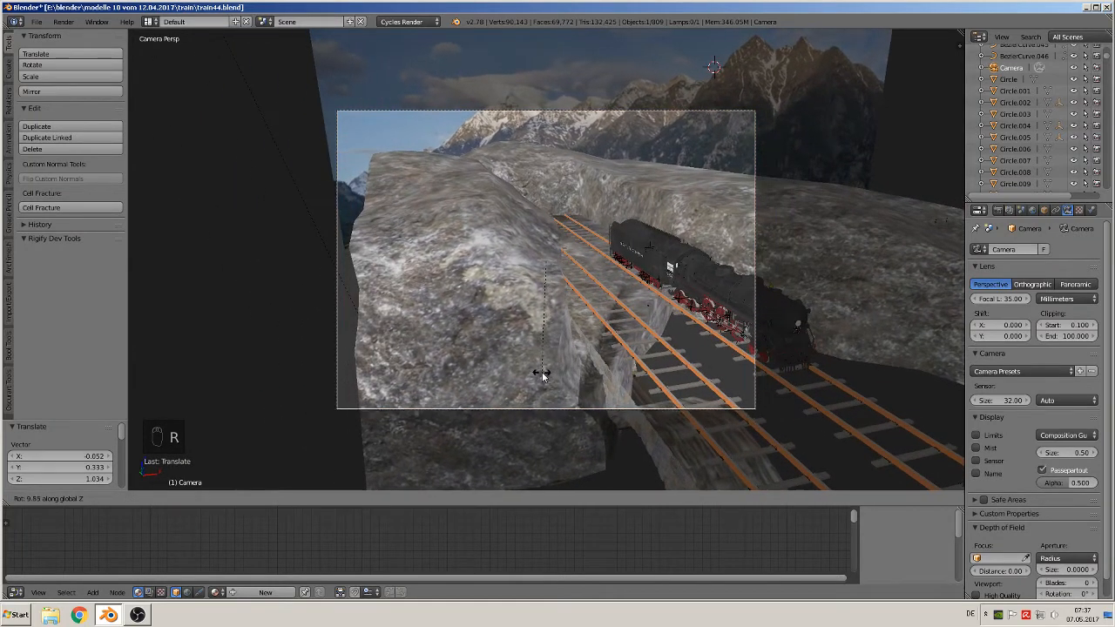
click(542, 371)
key(g)
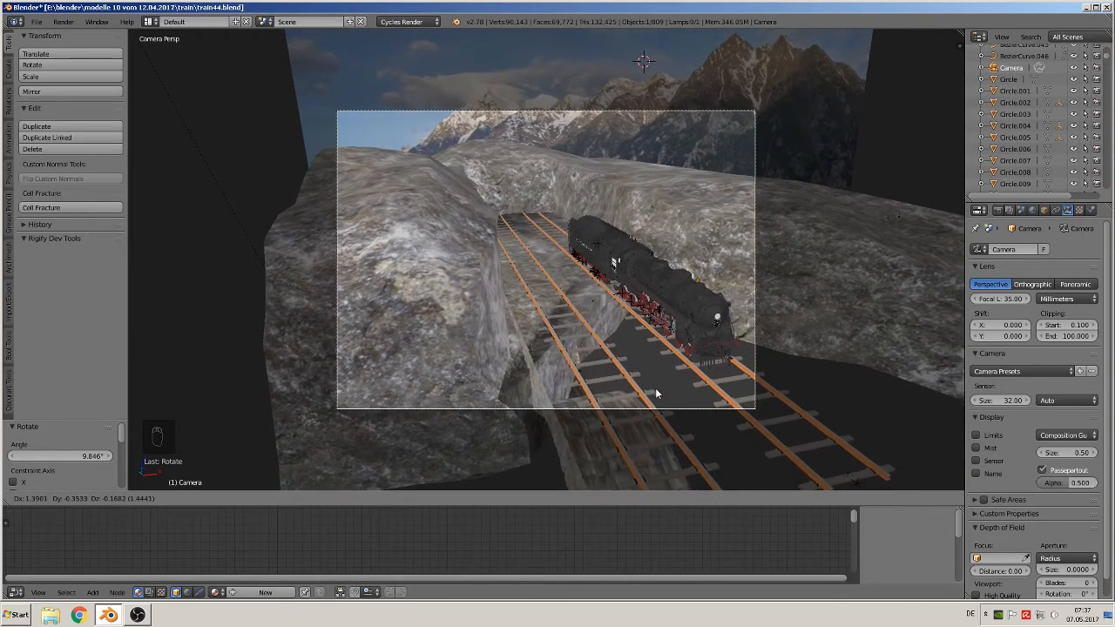
click(635, 401)
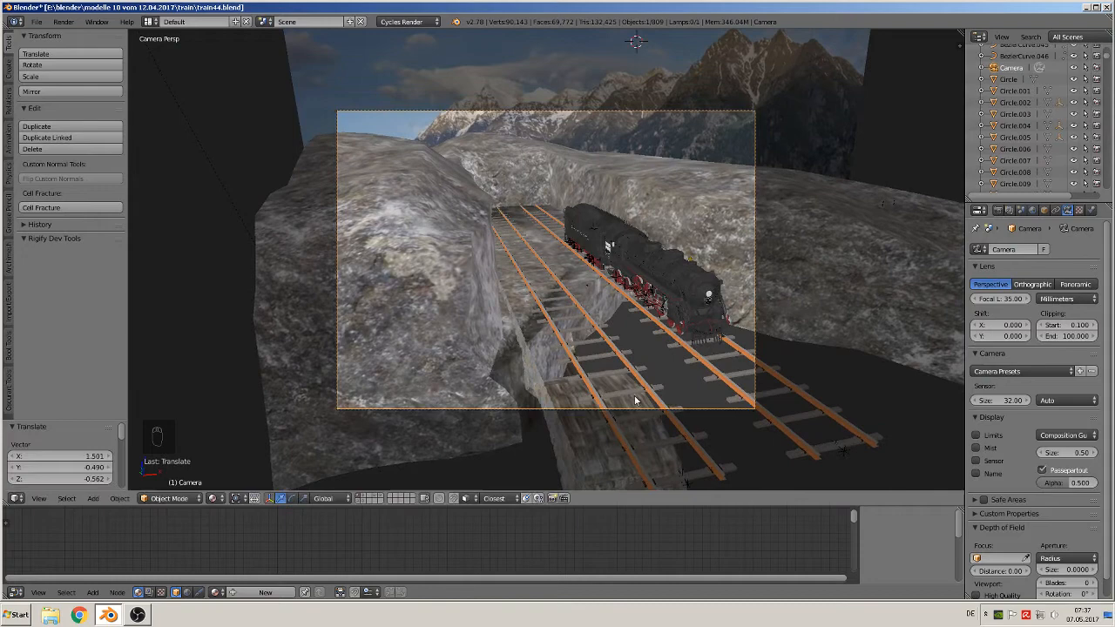
- Move the rock terrain about 4.07 along Y and return to the camera view
right_click(413, 303)
key(KP_0)
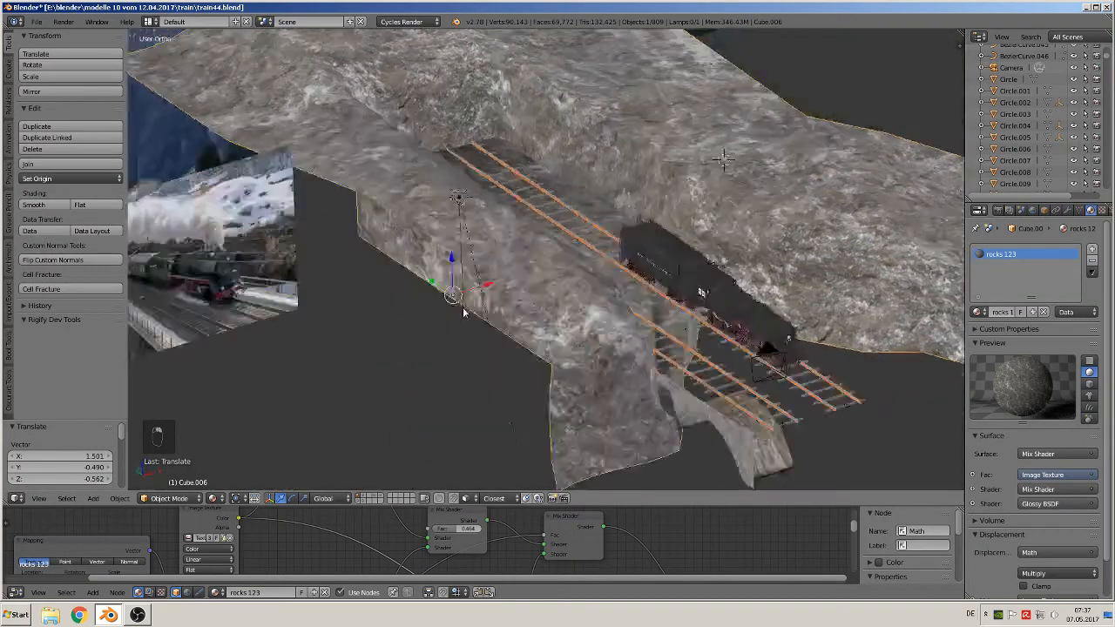
middle_drag(464, 311, 522, 307)
key(g)
key(y)
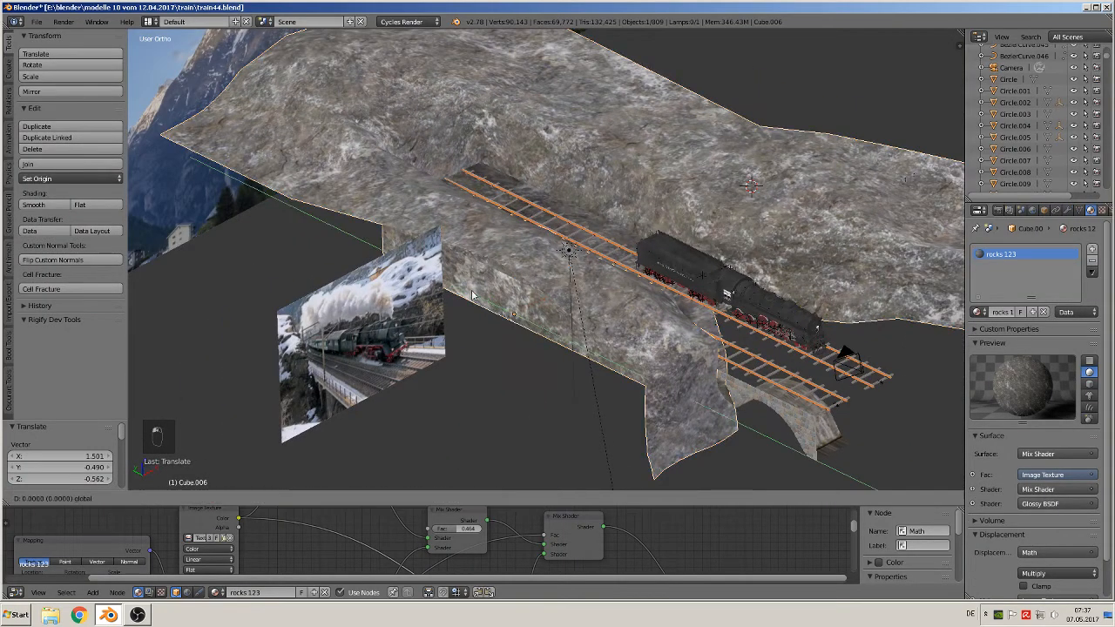
drag(413, 264, 409, 262)
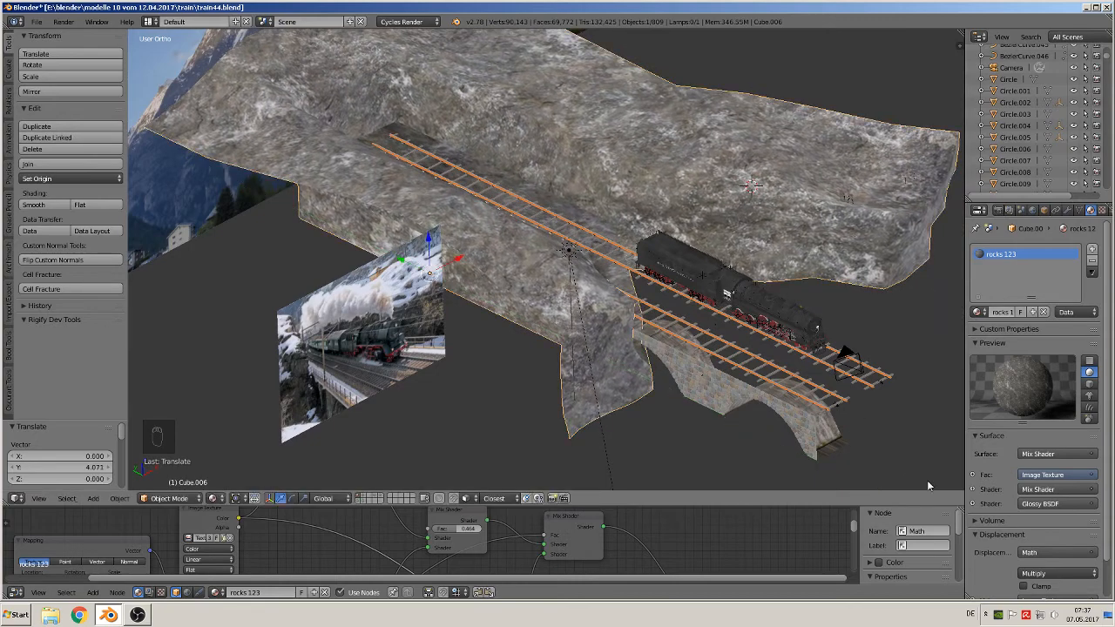
key(KP_0)
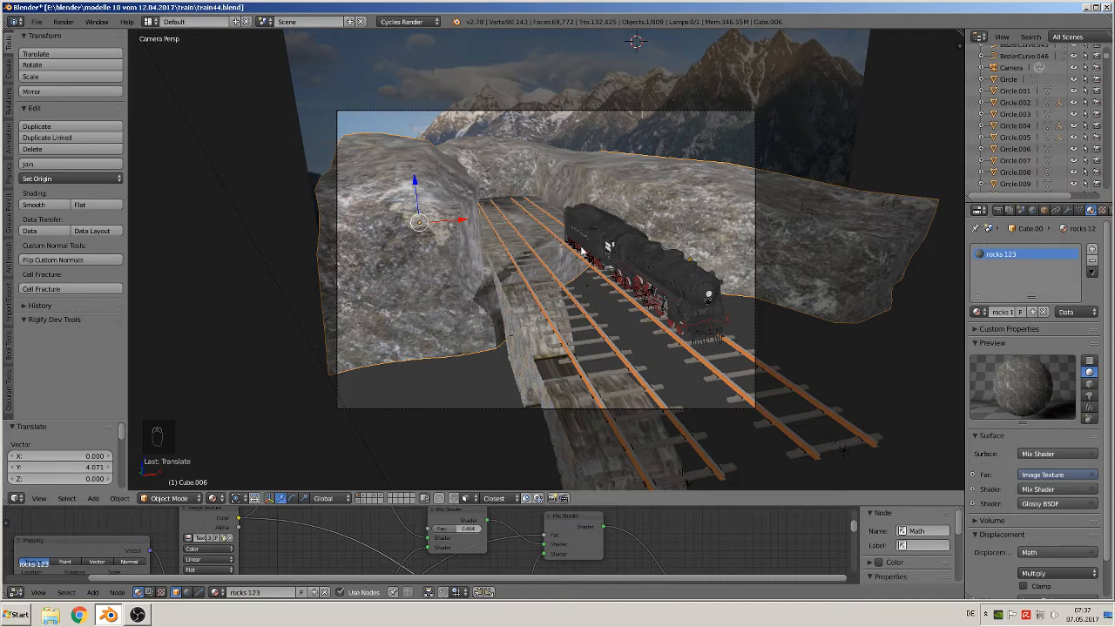
- Scale the mountain backdrop by about 0.883
key(s)
right_click(679, 166)
right_click(683, 153)
key(s)
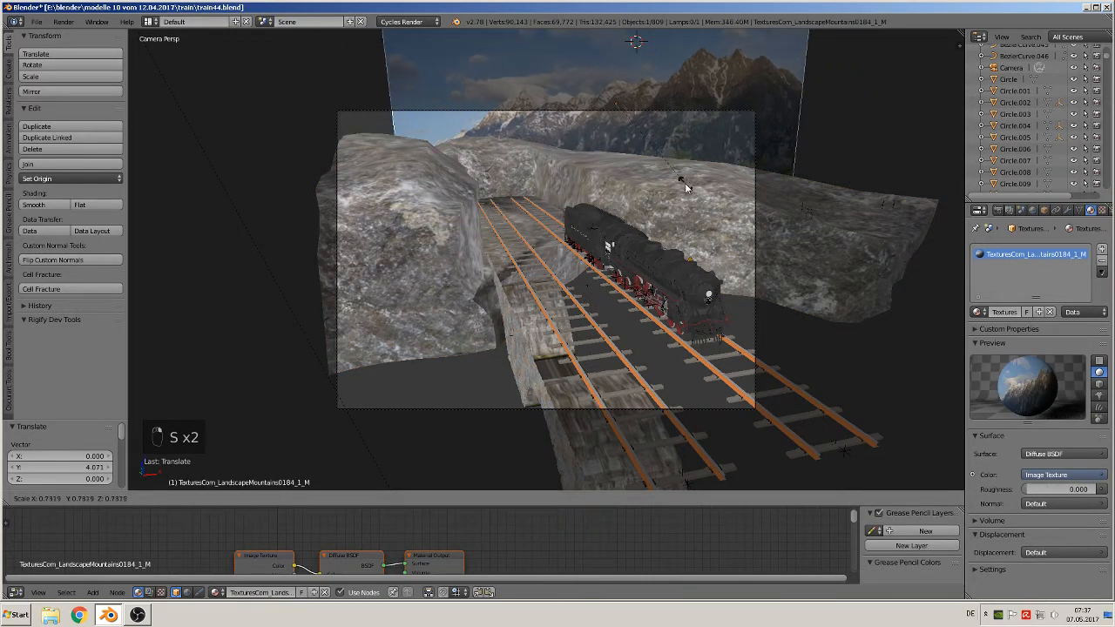
click(627, 77)
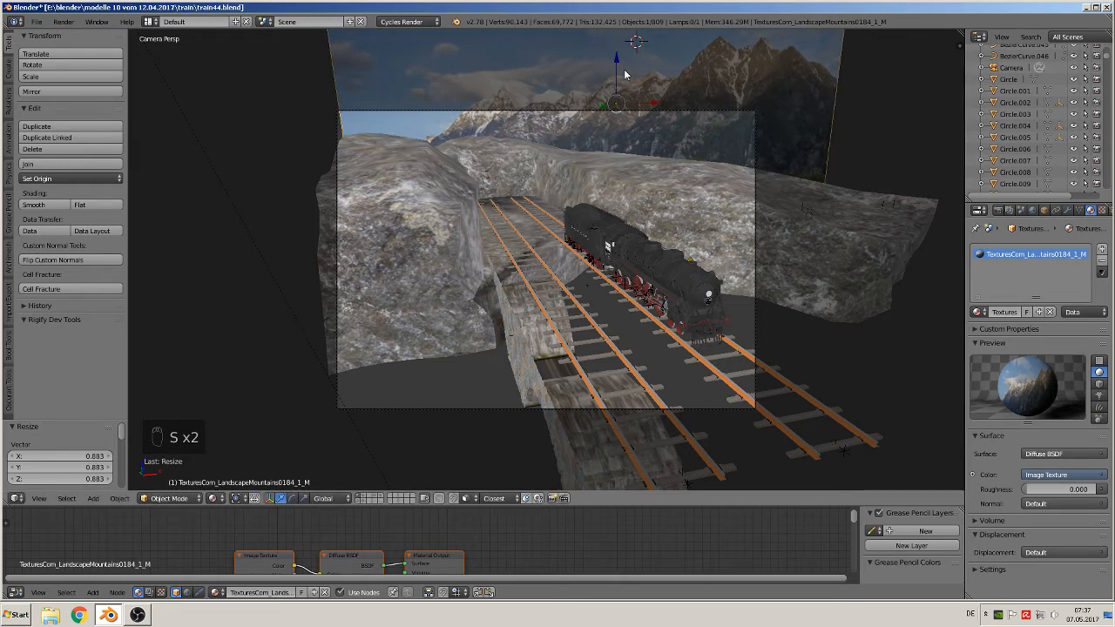
- Shift the mountain backdrop about -2.6 along Z and -2.7 along X behind the terrain
key(g)
key(z)
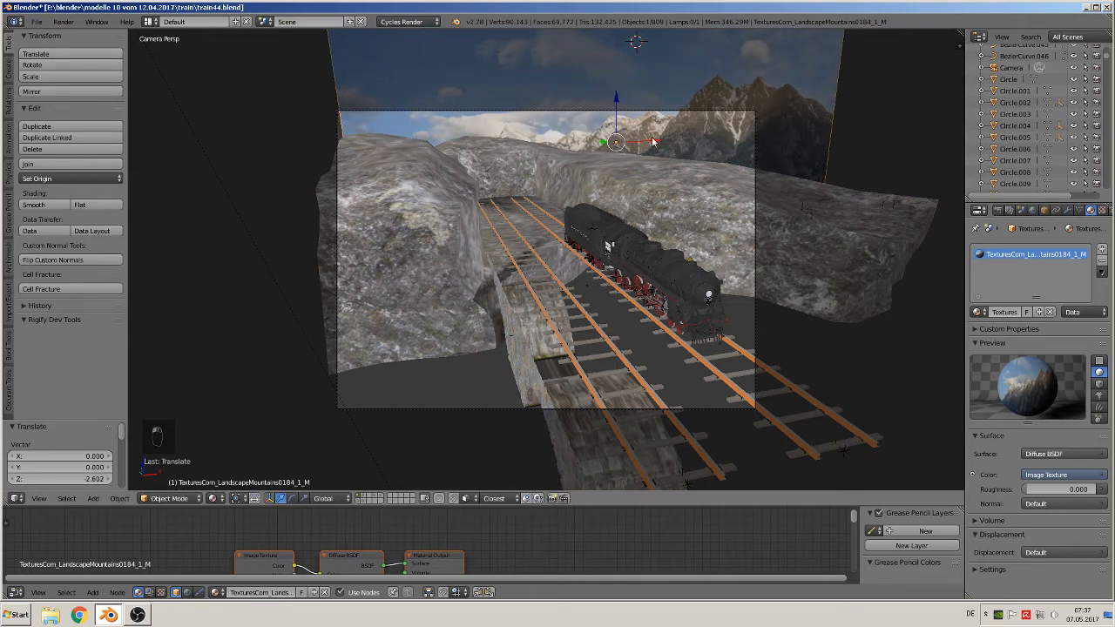
click(635, 144)
click(589, 144)
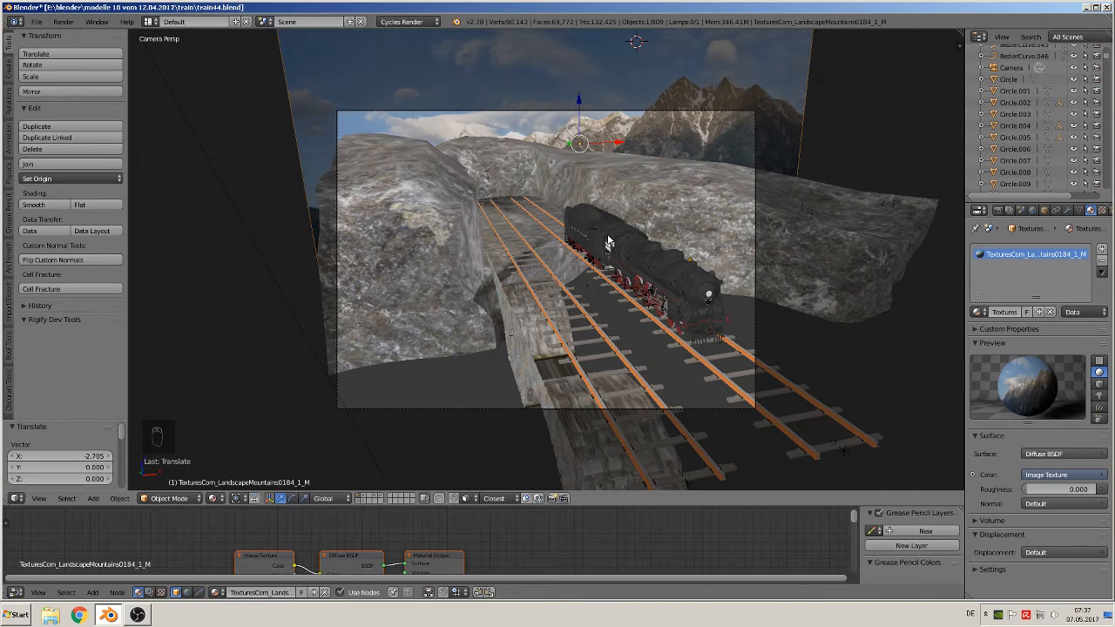
- Deselect all objects and save the file
key(KP_0)
key(KP_0)
key(a)
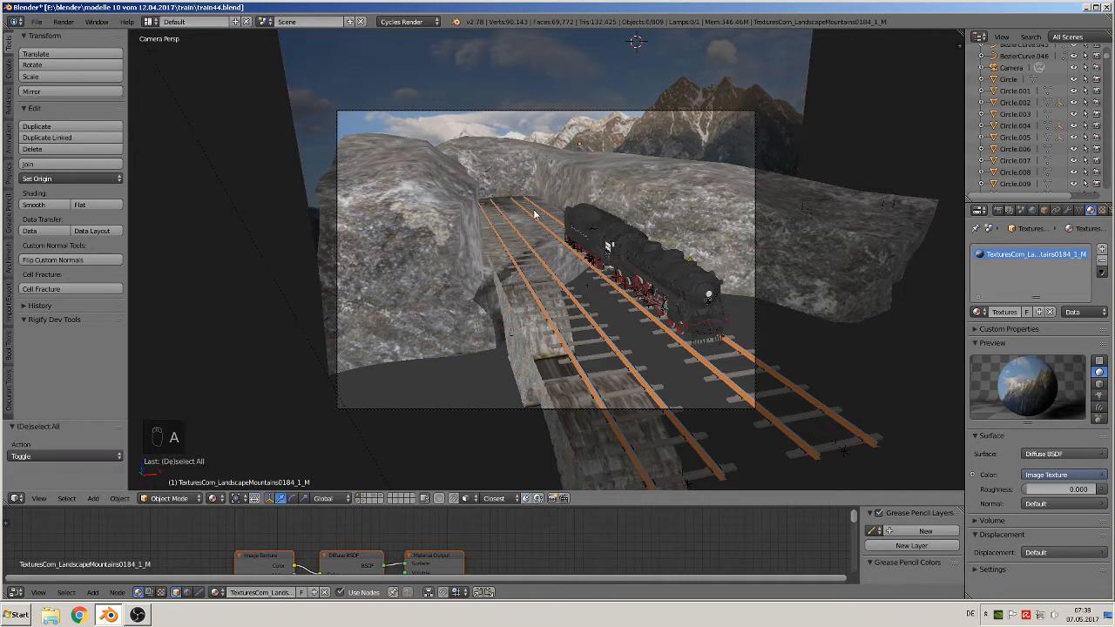
click(35, 21)
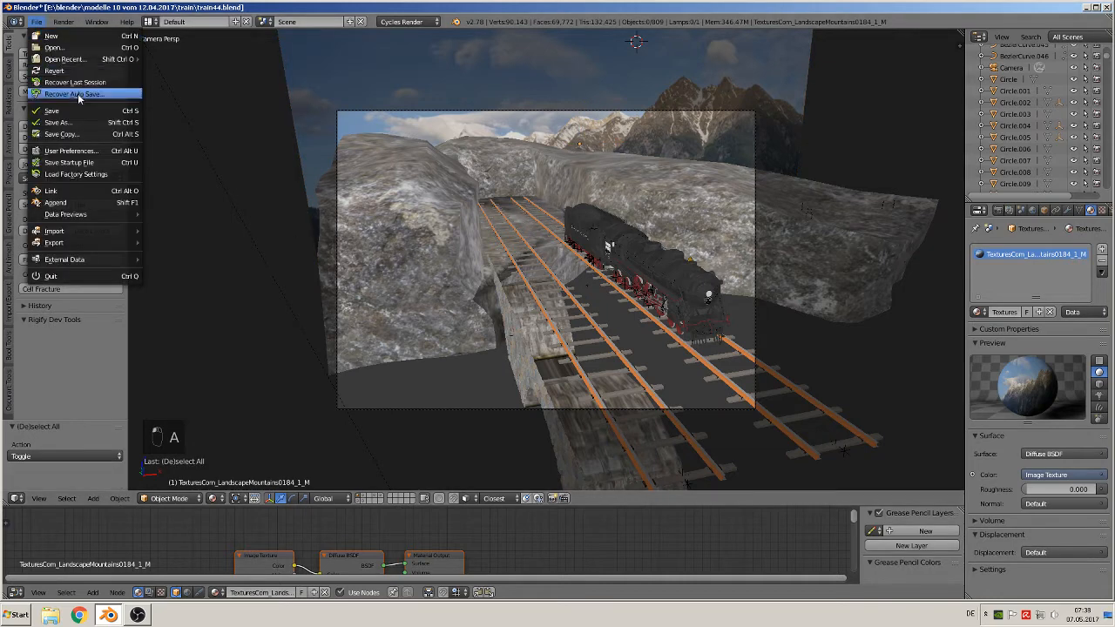
click(67, 112)
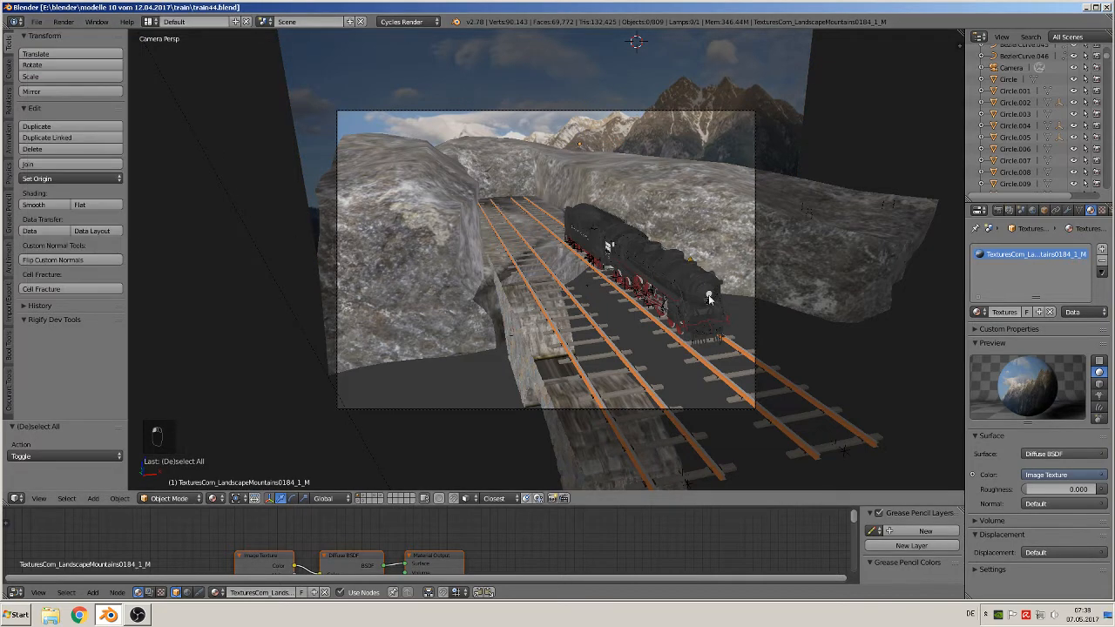
- Add a mesh plane on the ground beside the stone bridge and scale it up by about 7.844
click(477, 386)
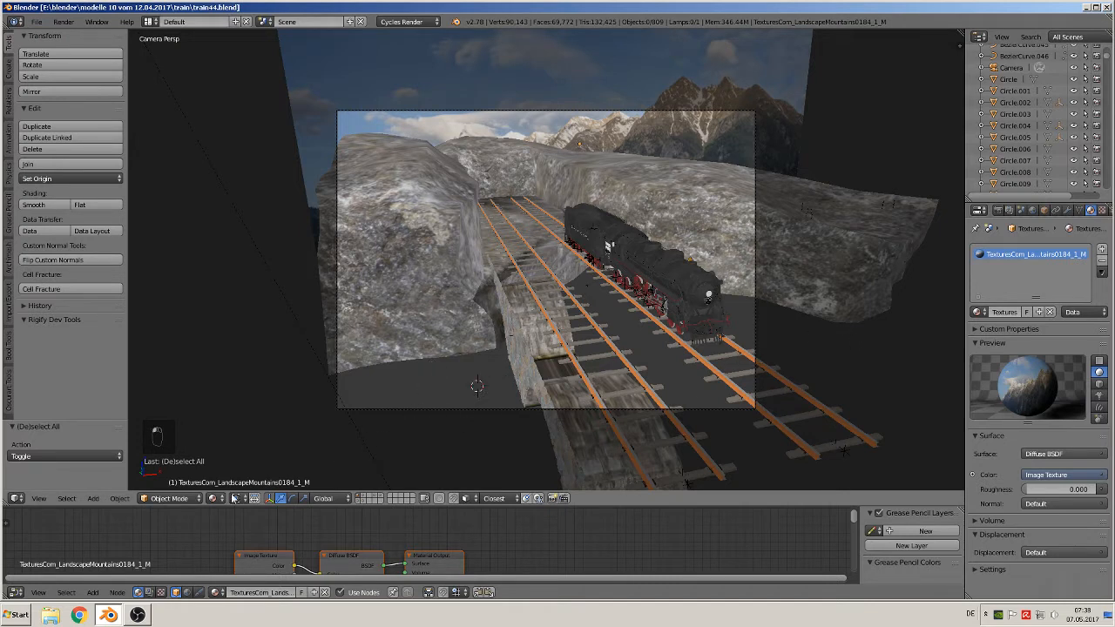
click(93, 499)
mouse_move(116, 485)
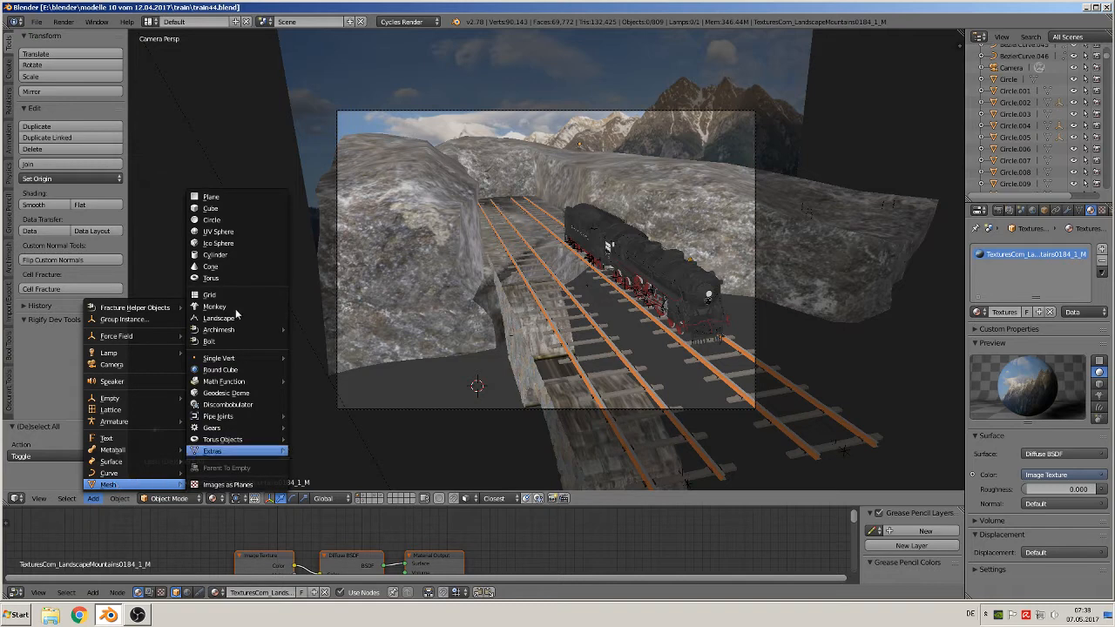
click(217, 196)
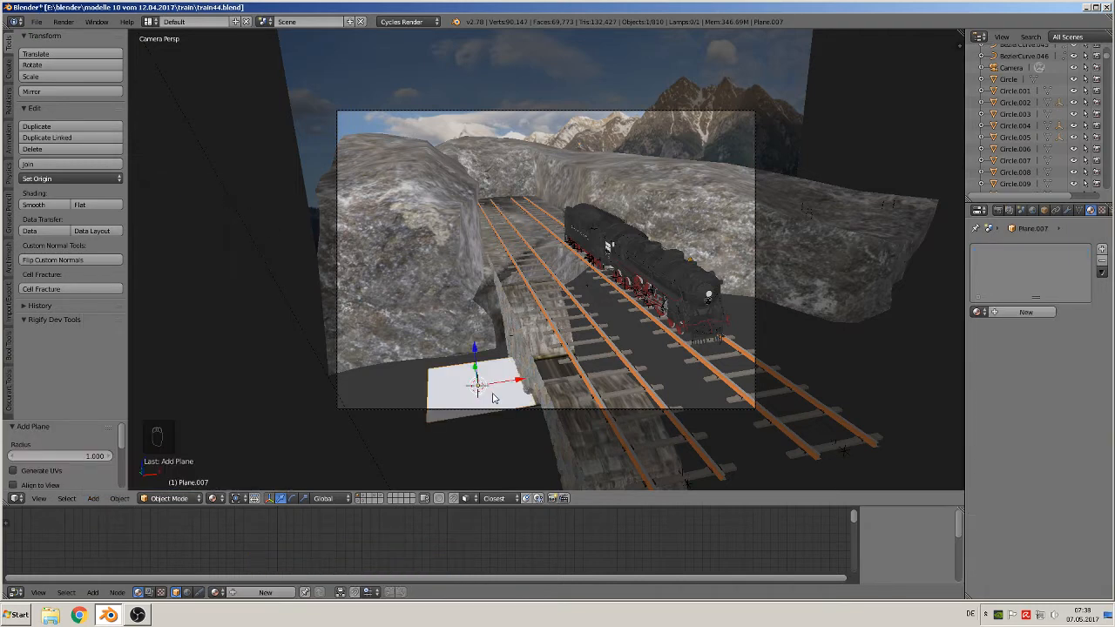
key(s)
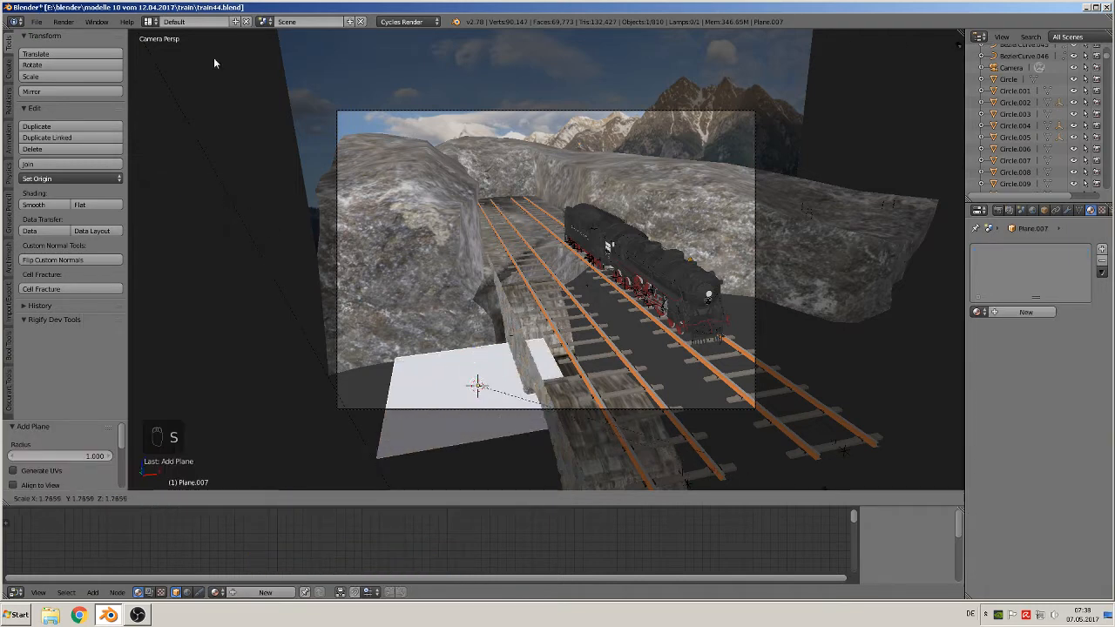
click(392, 425)
- Move the ground plane about 2.964 along X and -0.594 along Z beneath the bridge and tracks
key(g)
key(x)
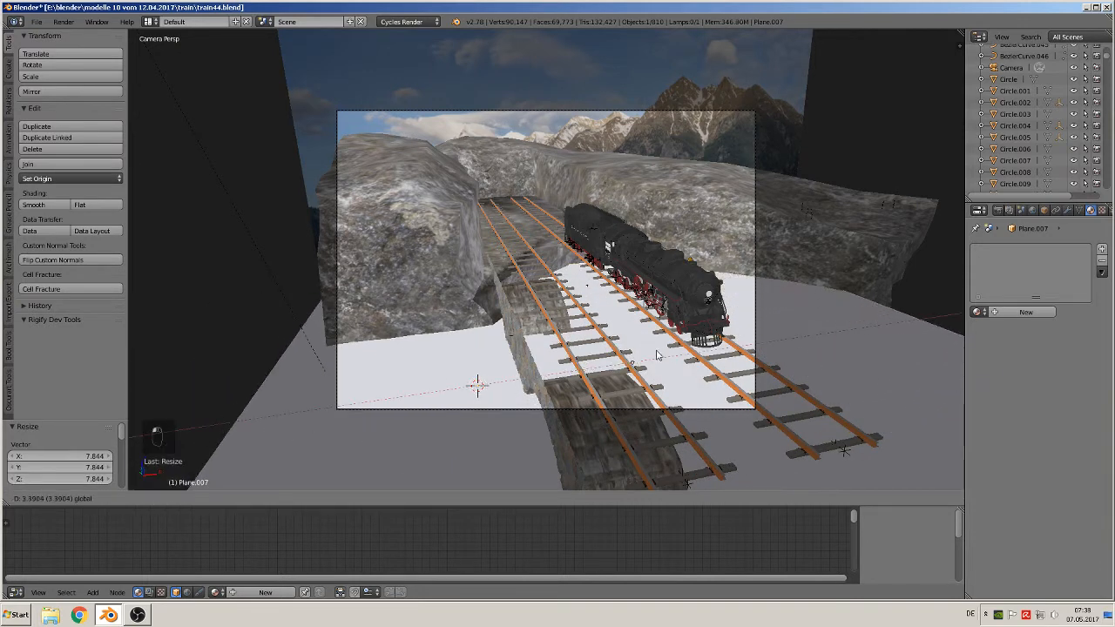
click(653, 357)
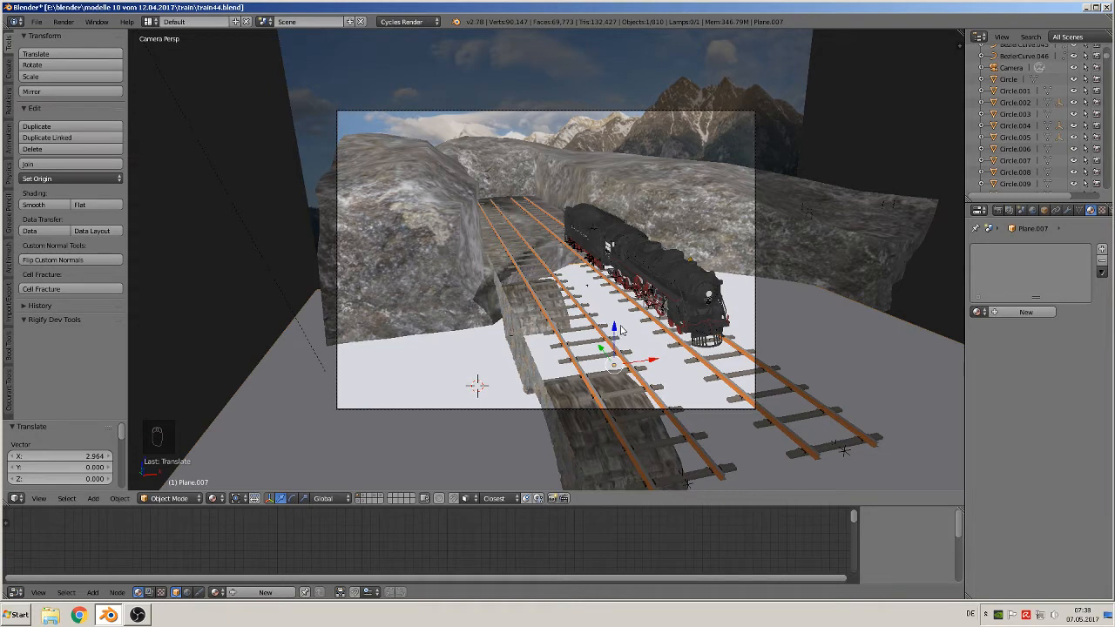
key(g)
key(z)
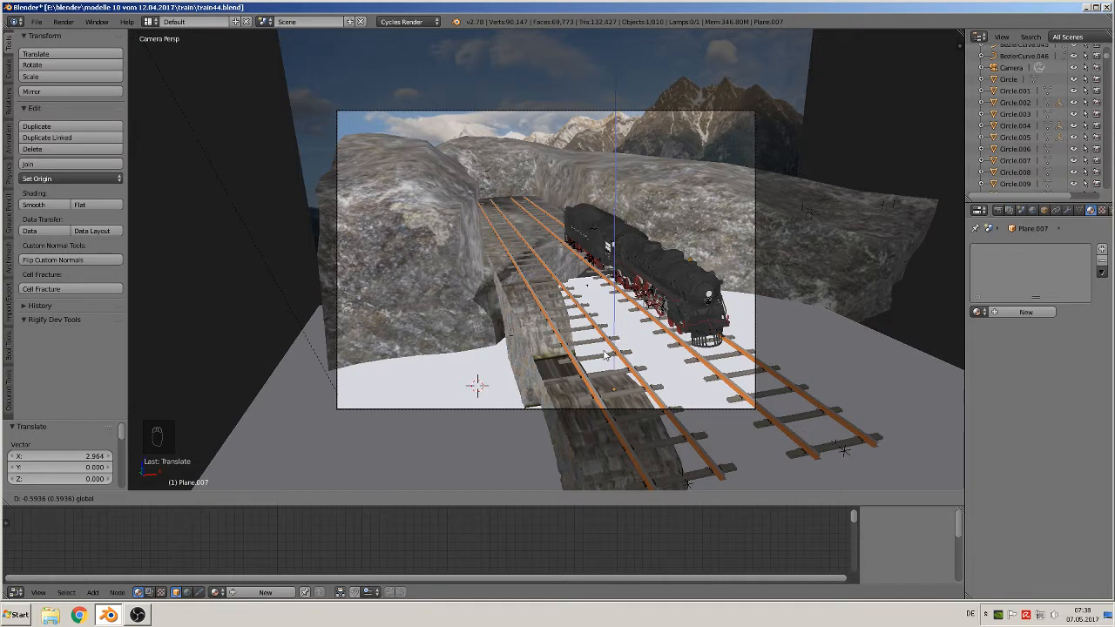
click(605, 354)
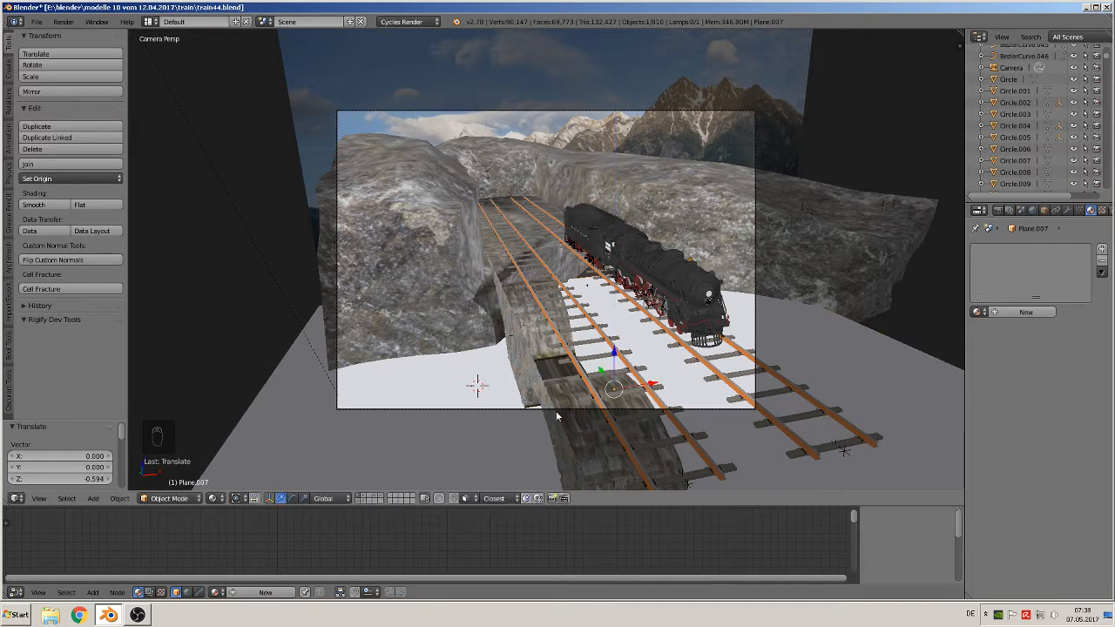
- Rotate the camera about -5.58° around global Z and shift it about -0.796 X, 0.209 Y and -0.169 Z
right_click(499, 409)
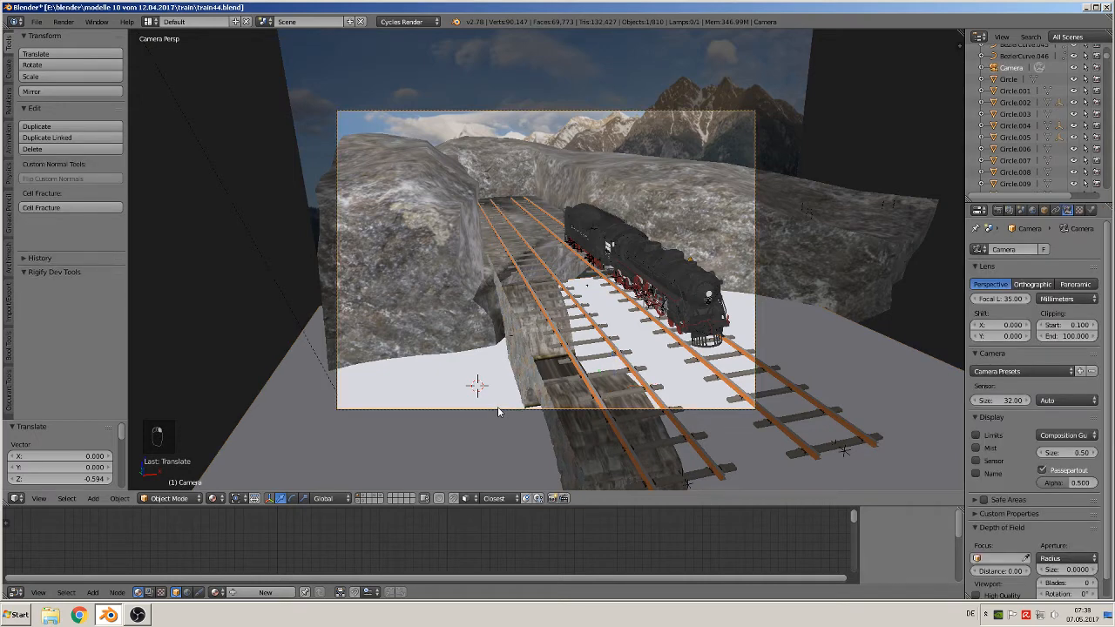
key(r)
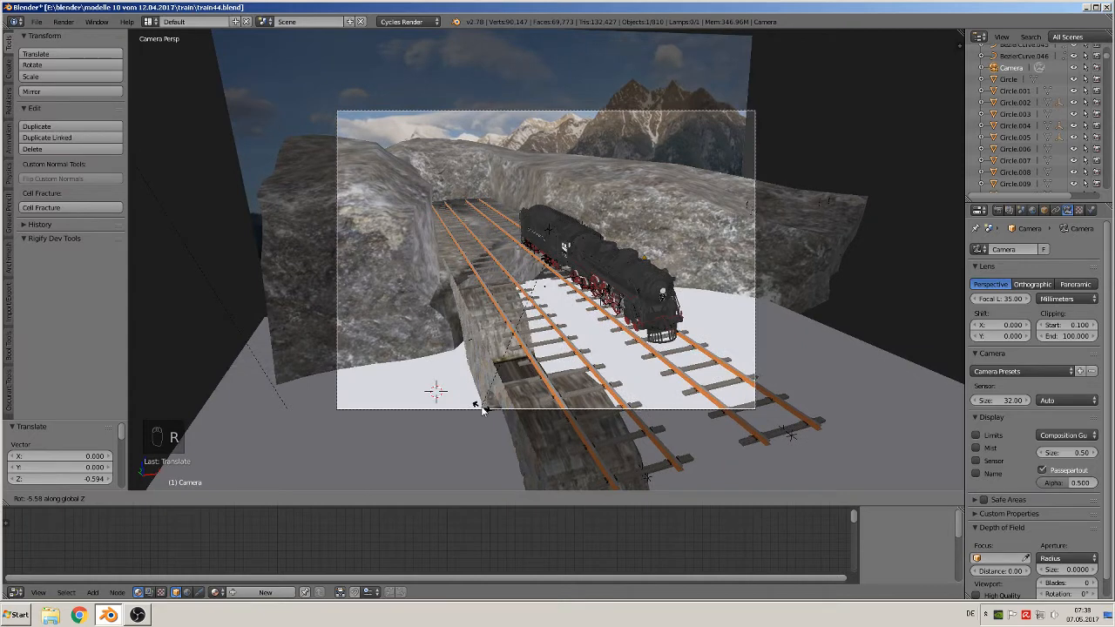
click(482, 410)
key(g)
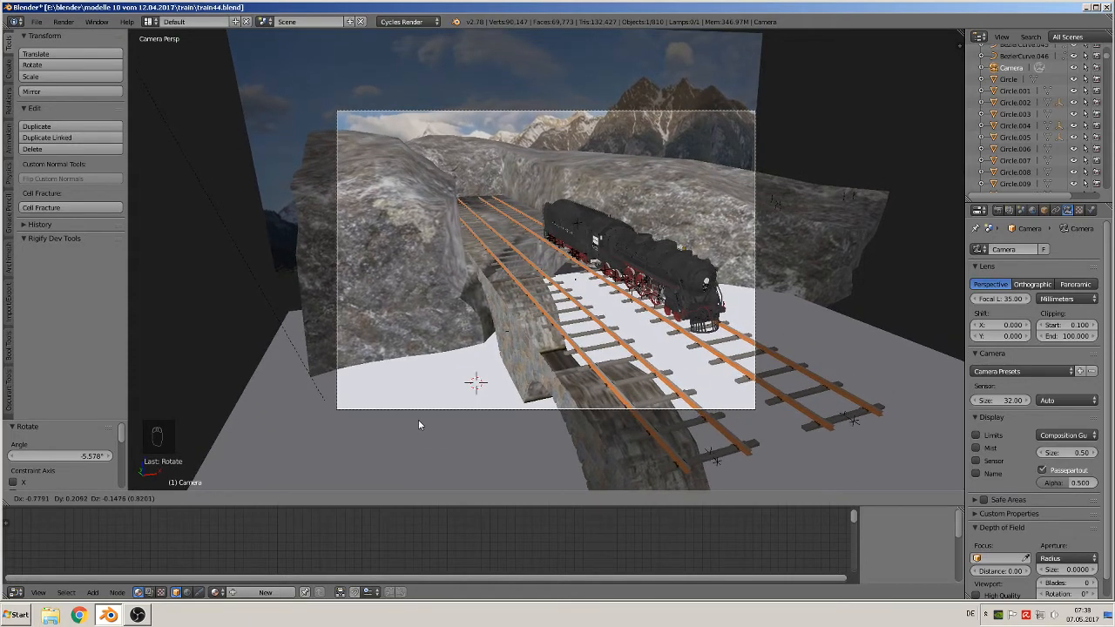
click(417, 427)
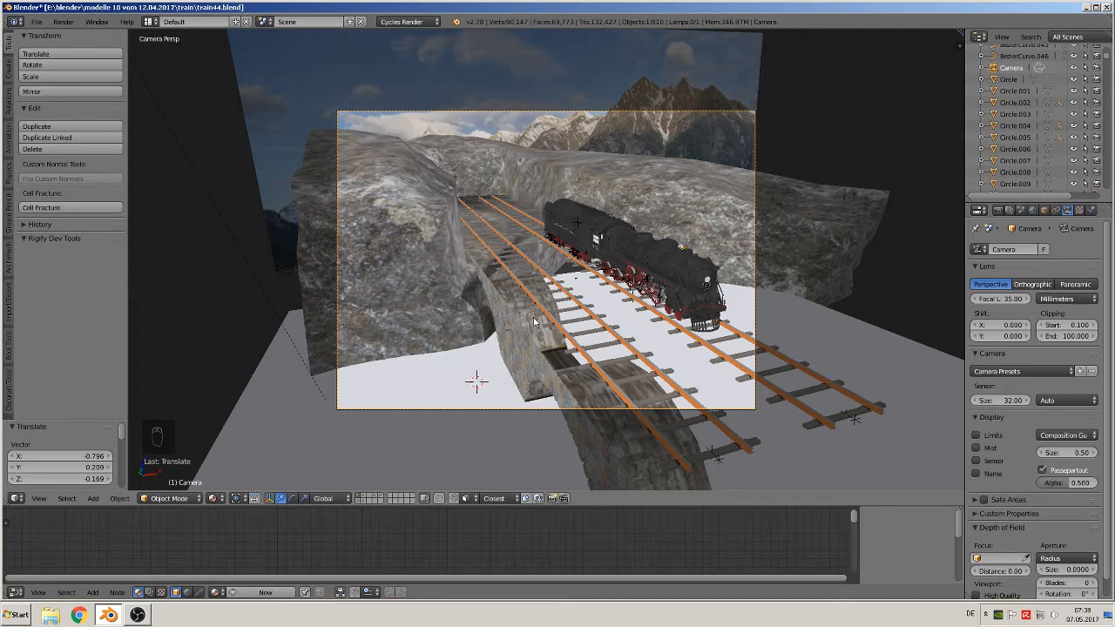
- Pull the camera back about 0.95 along its local Z, then shift it about -0.063 X, 0.112 Y and 0.312 Z
key(g)
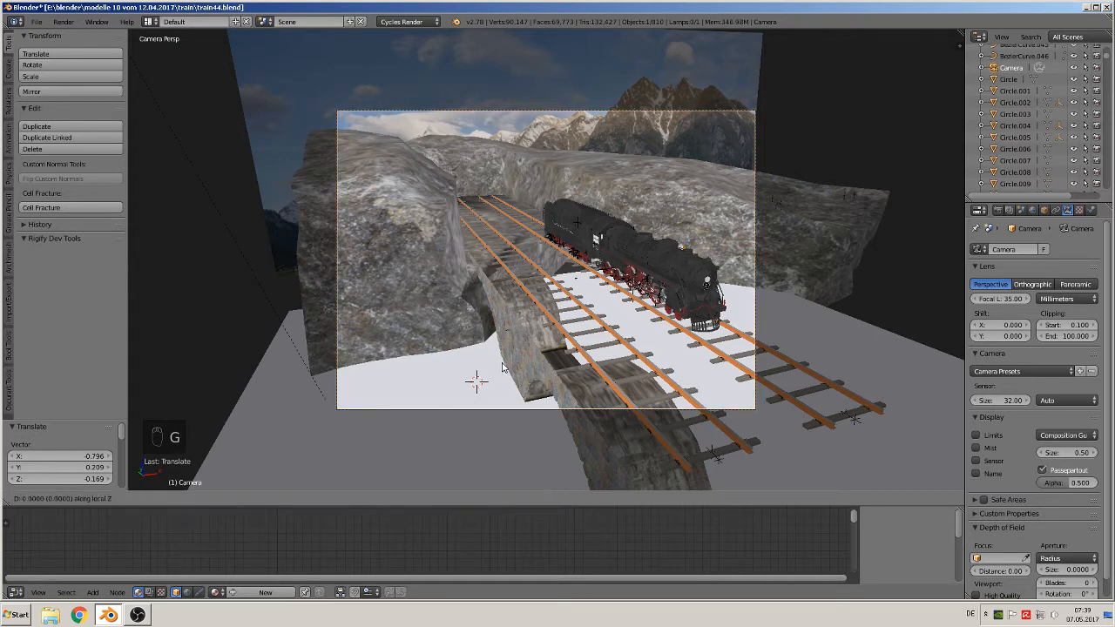
key(z)
key(z)
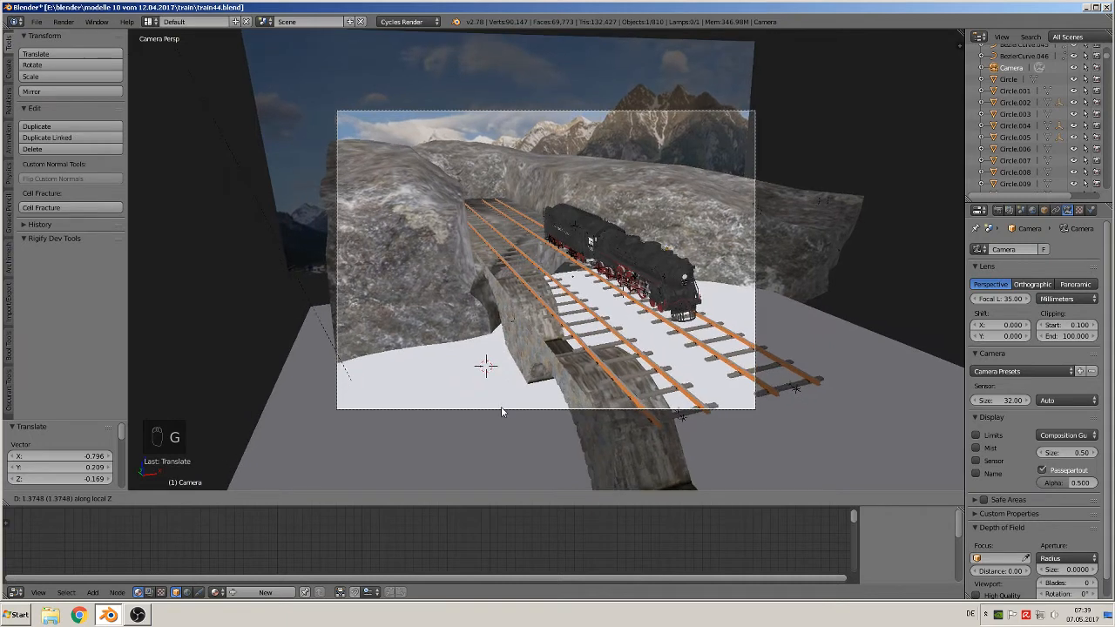
click(500, 403)
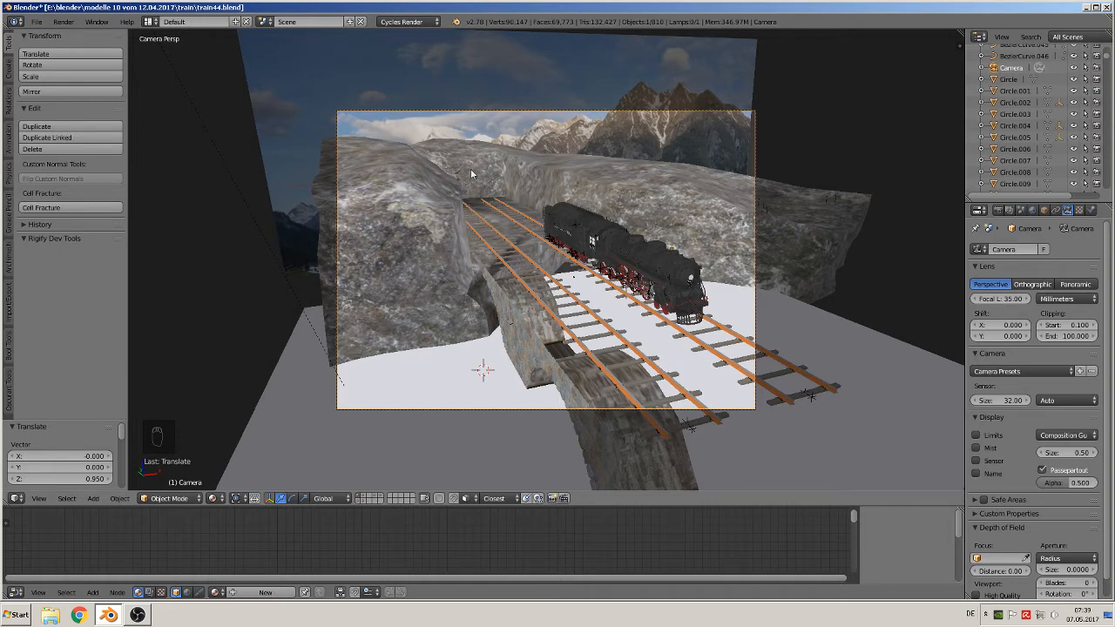
key(g)
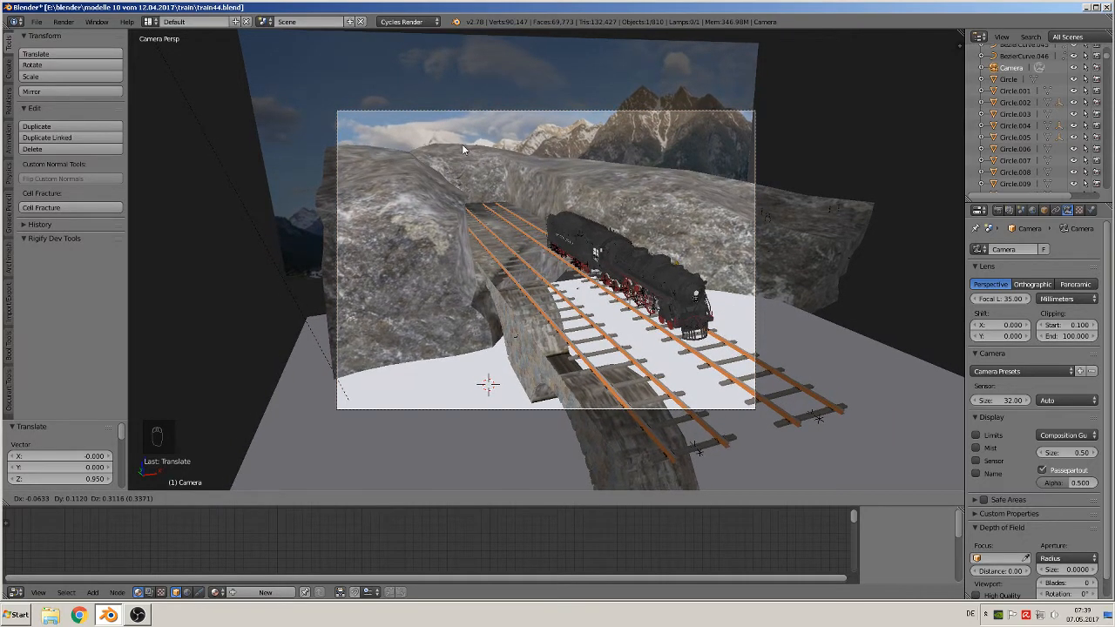
click(461, 144)
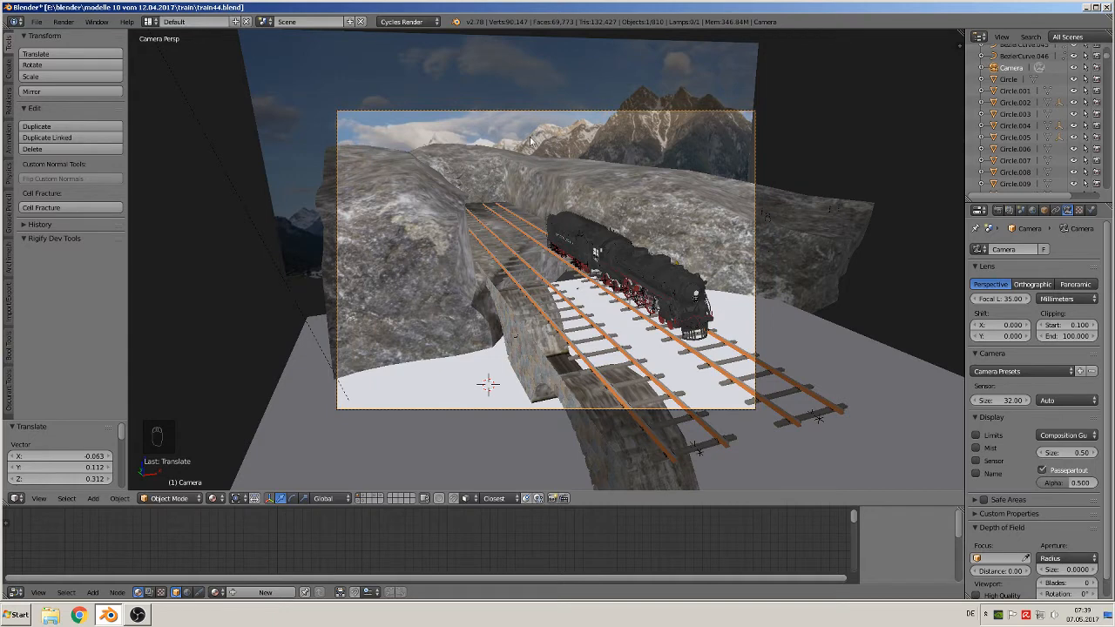
- Save the file with the adjusted camera framing
scroll(522, 216, up, 1)
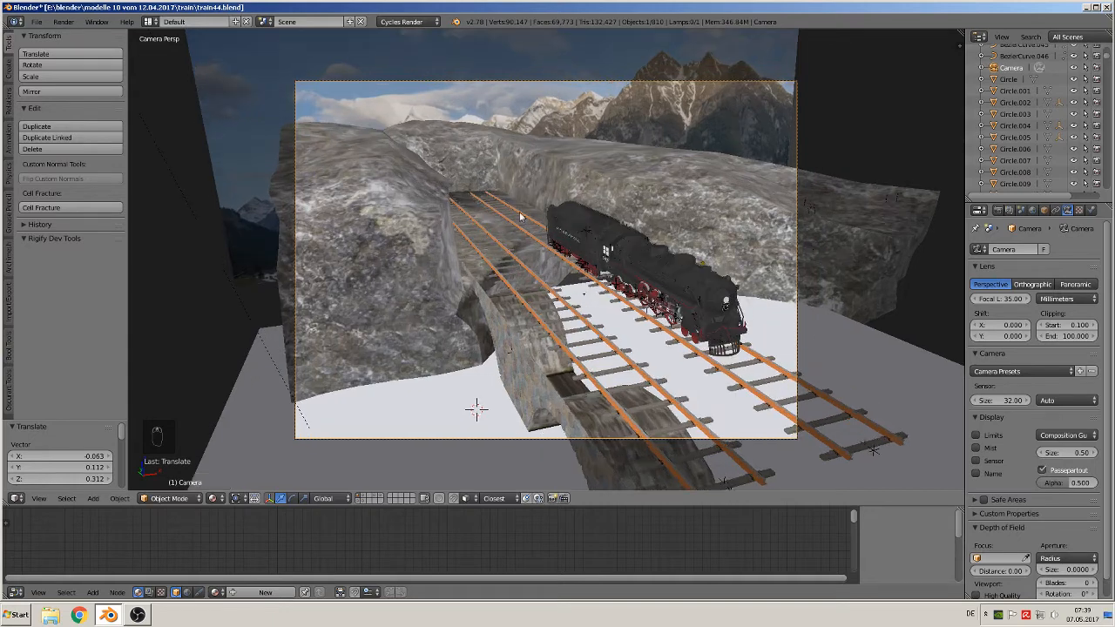
click(37, 21)
click(48, 110)
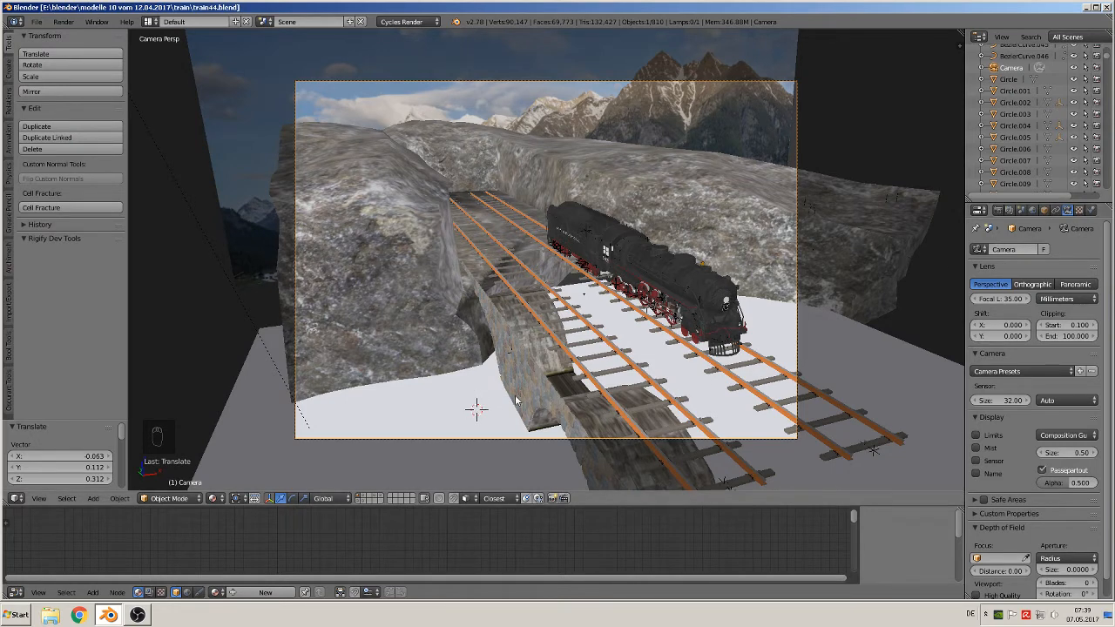
- Create a new material named snow1 on the ground plane
right_click(470, 398)
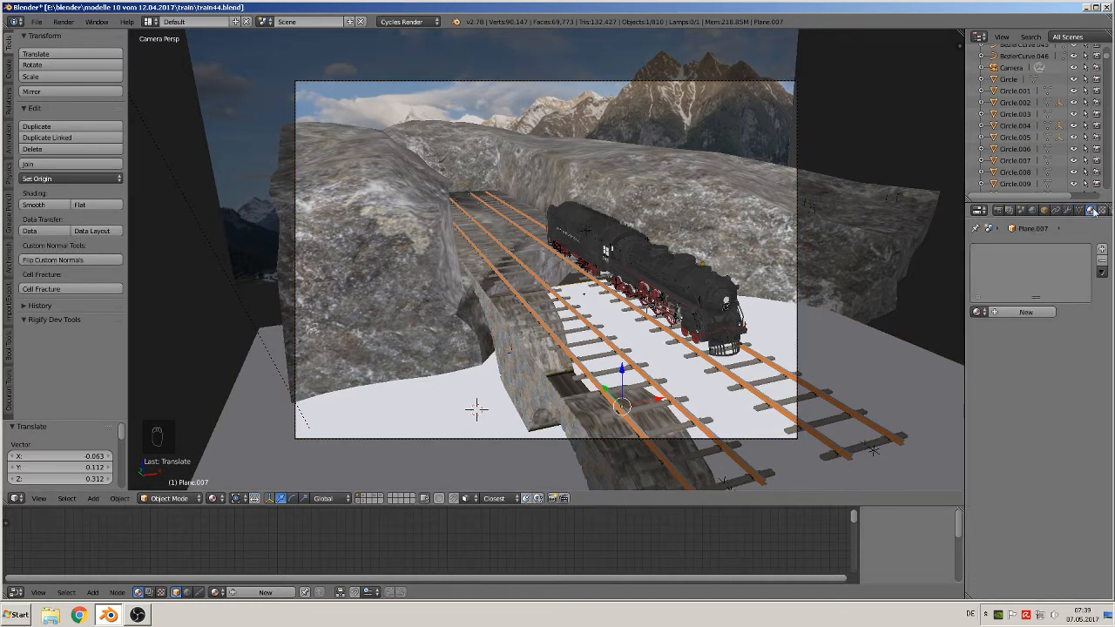
click(1010, 313)
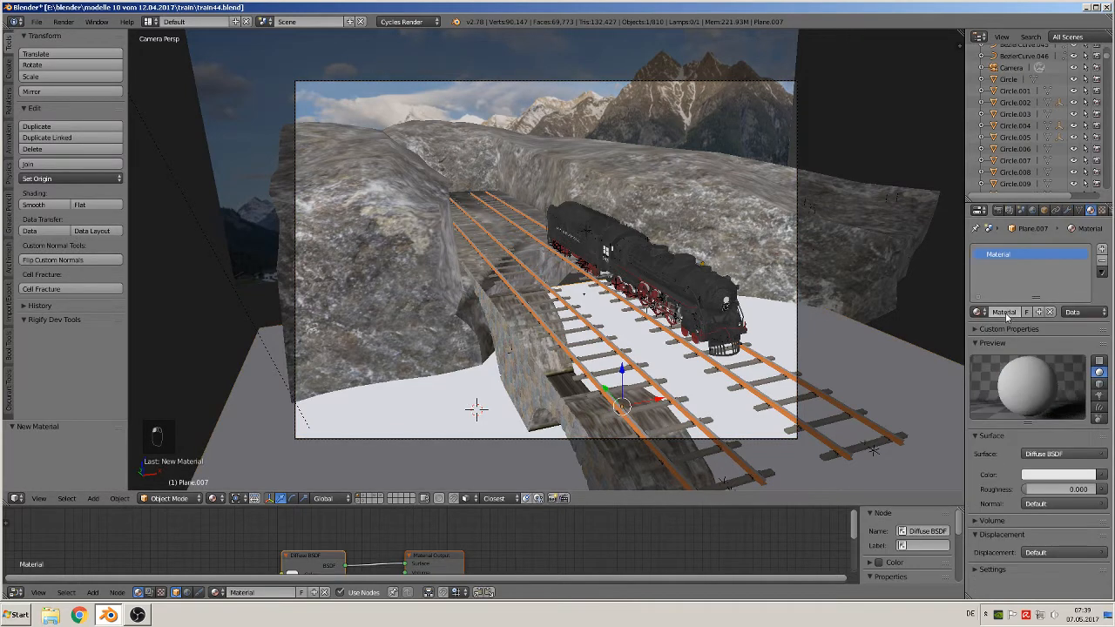
click(1007, 315)
text(1)
key(Return)
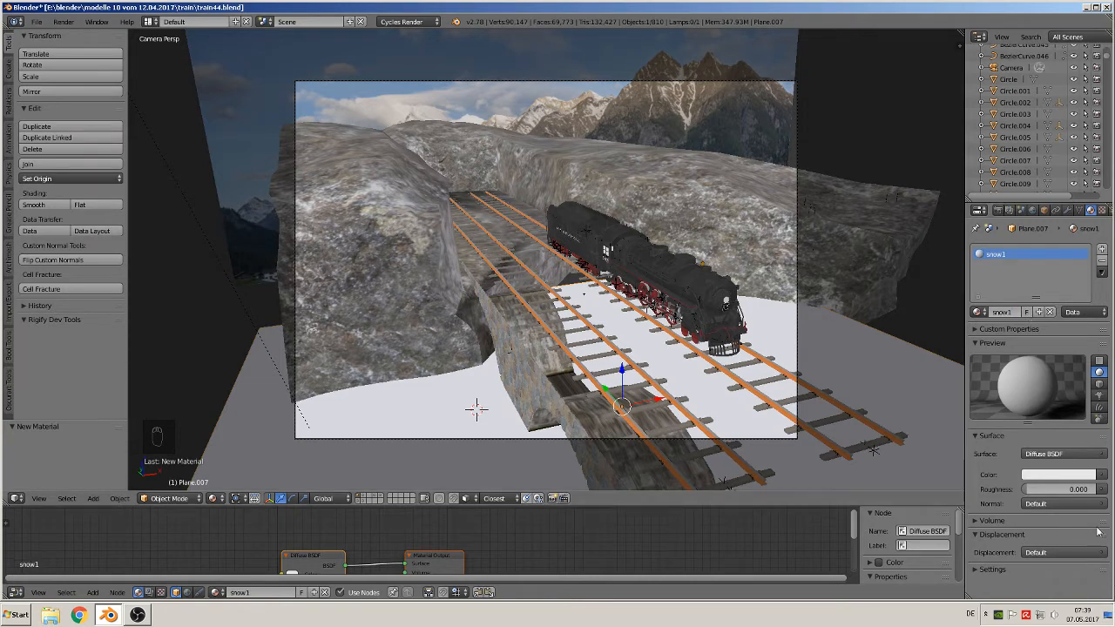
- Use an Image Texture for the snow1 color and load TexturesCom_GrassFrozen0040_1_seamless_S.jpg from the textur folder
click(1101, 475)
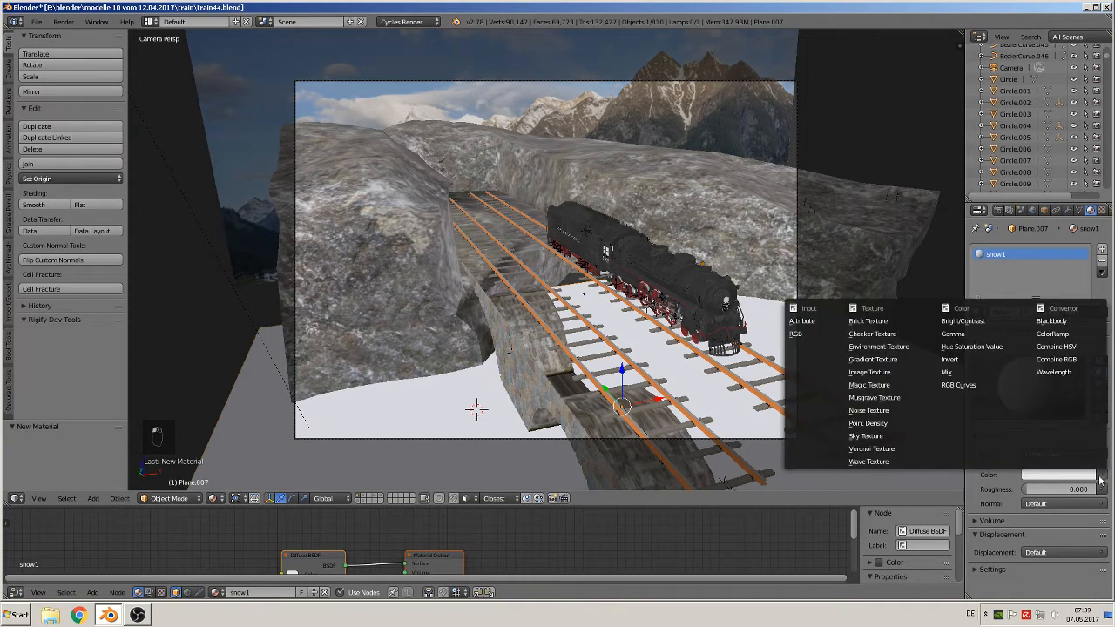
click(867, 372)
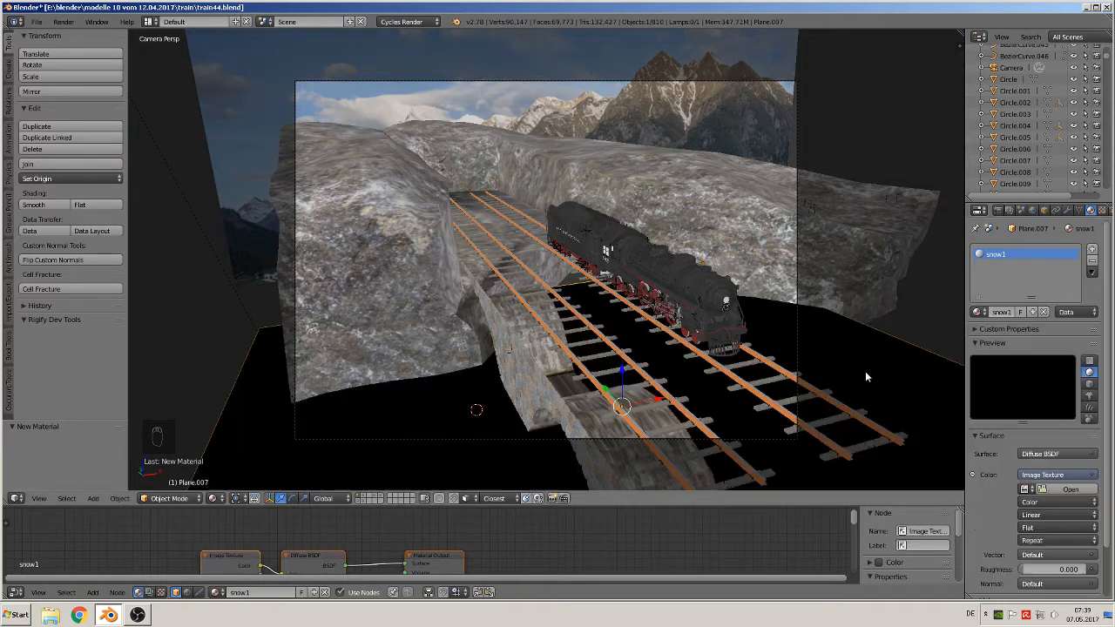
click(1076, 489)
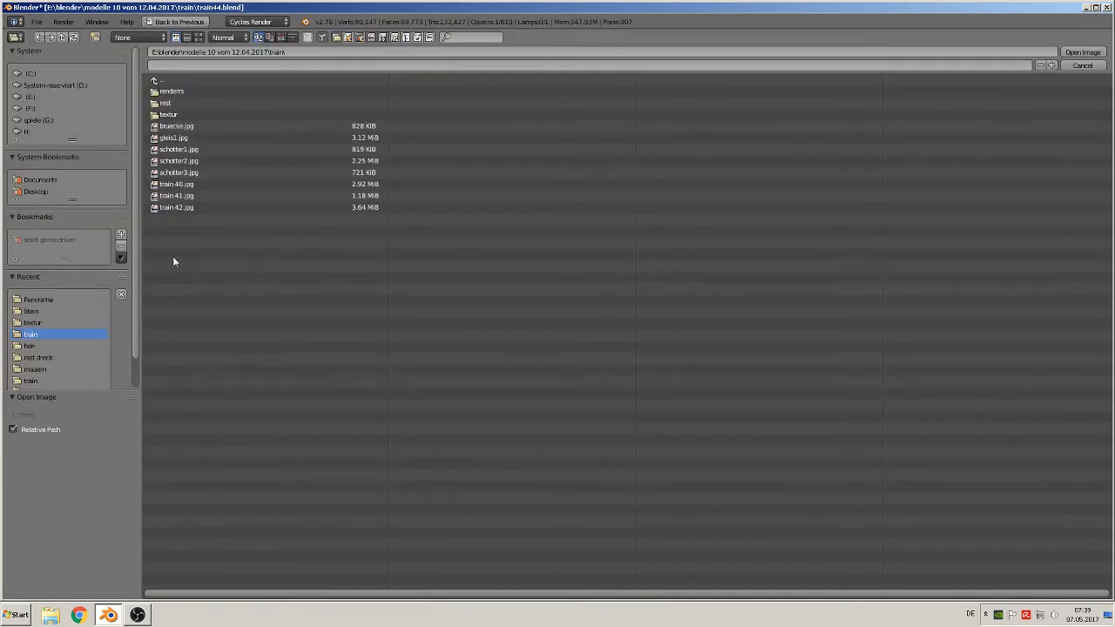
click(178, 114)
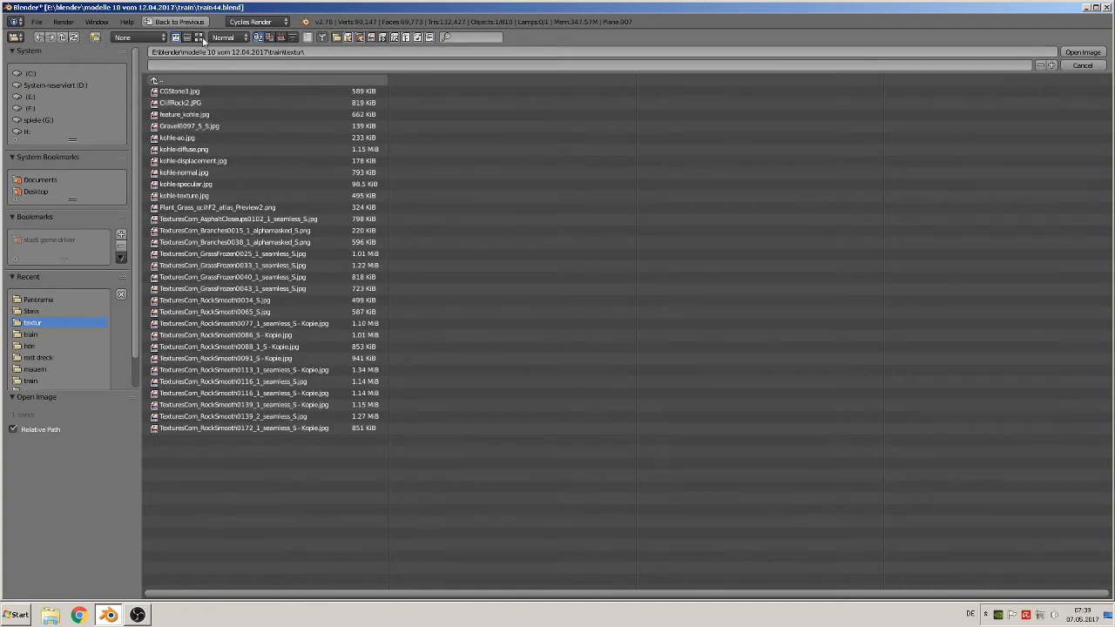
click(199, 37)
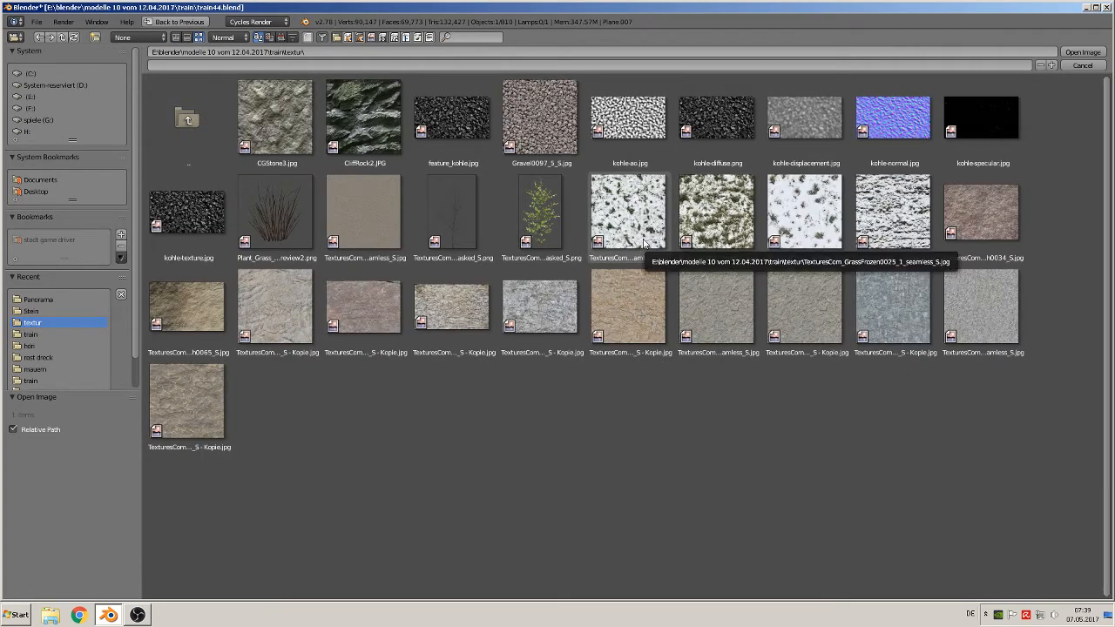
double_click(805, 218)
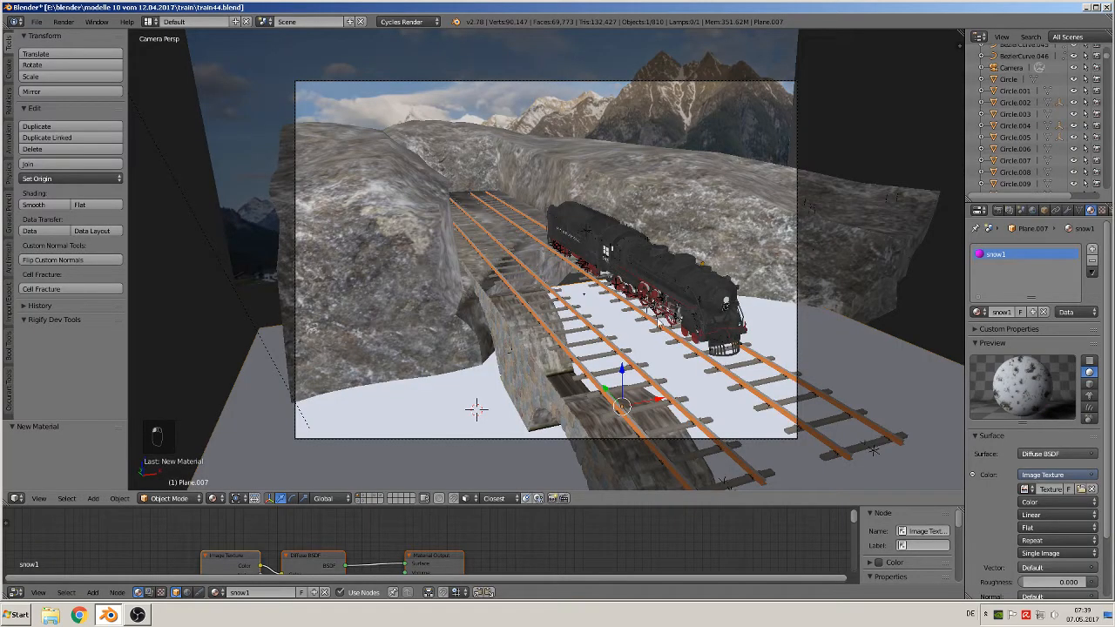
- Unwrap the ground plane's mesh so the snow texture maps onto it, and return to Object Mode
key(KP_7)
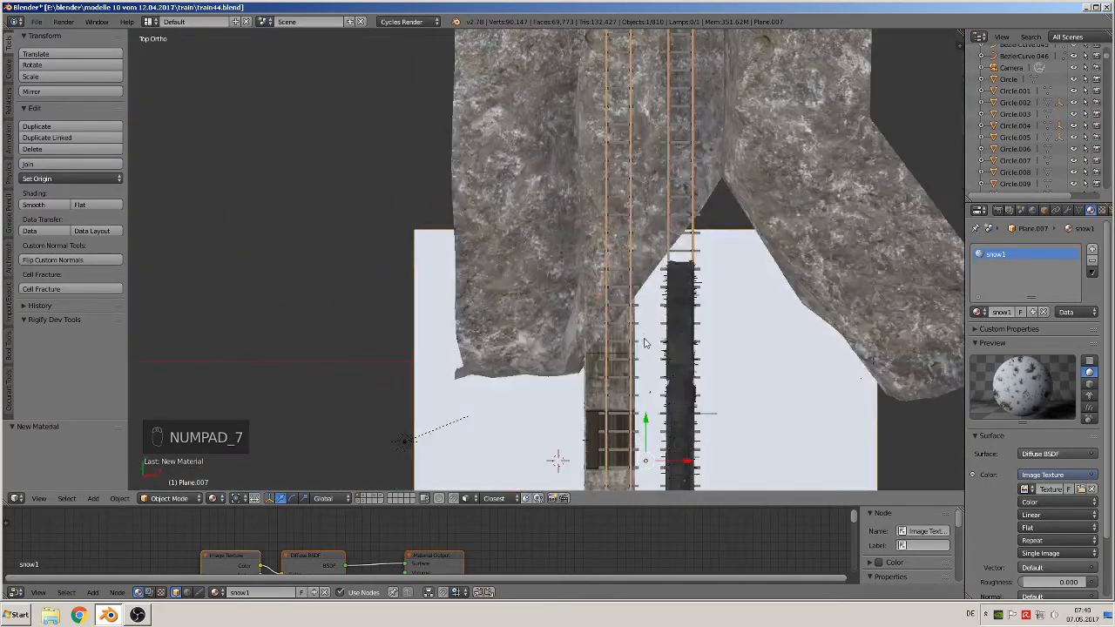
key(Tab)
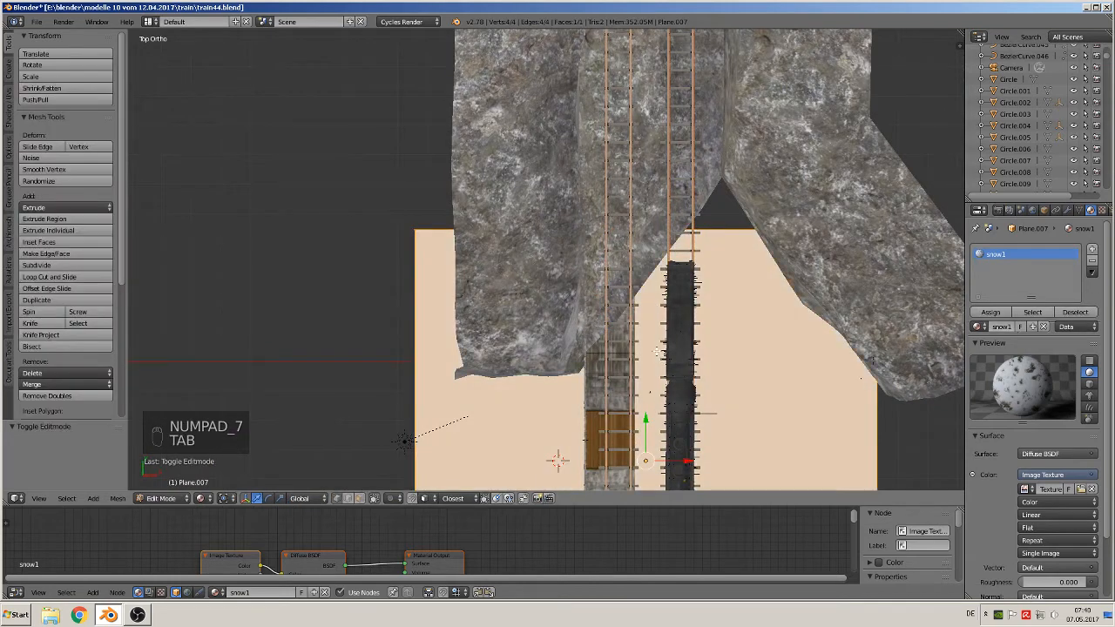
key(u)
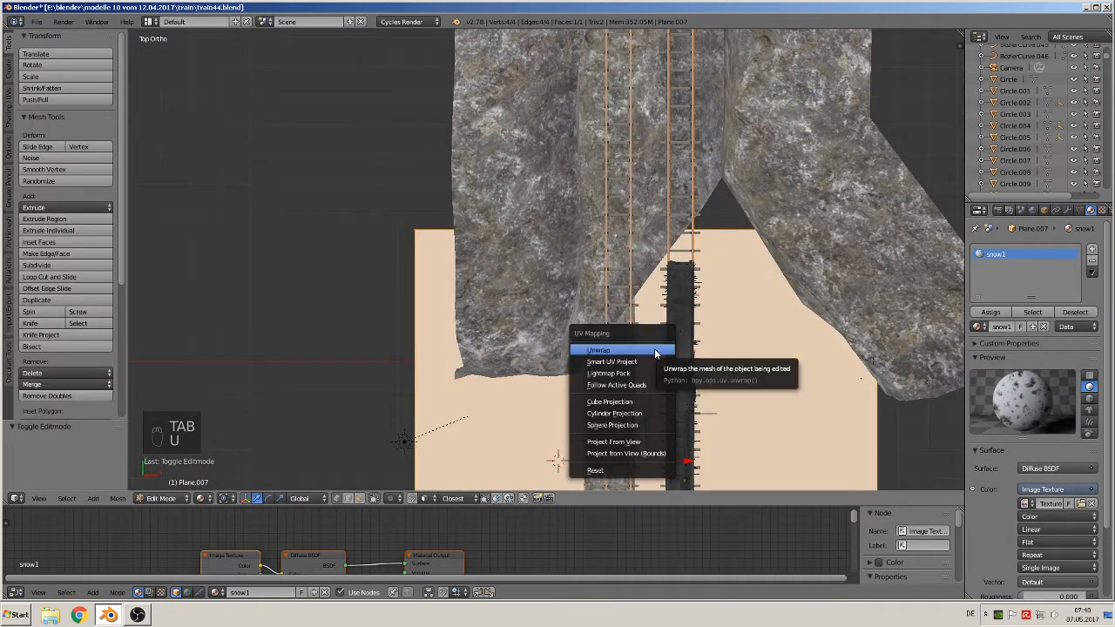
click(654, 348)
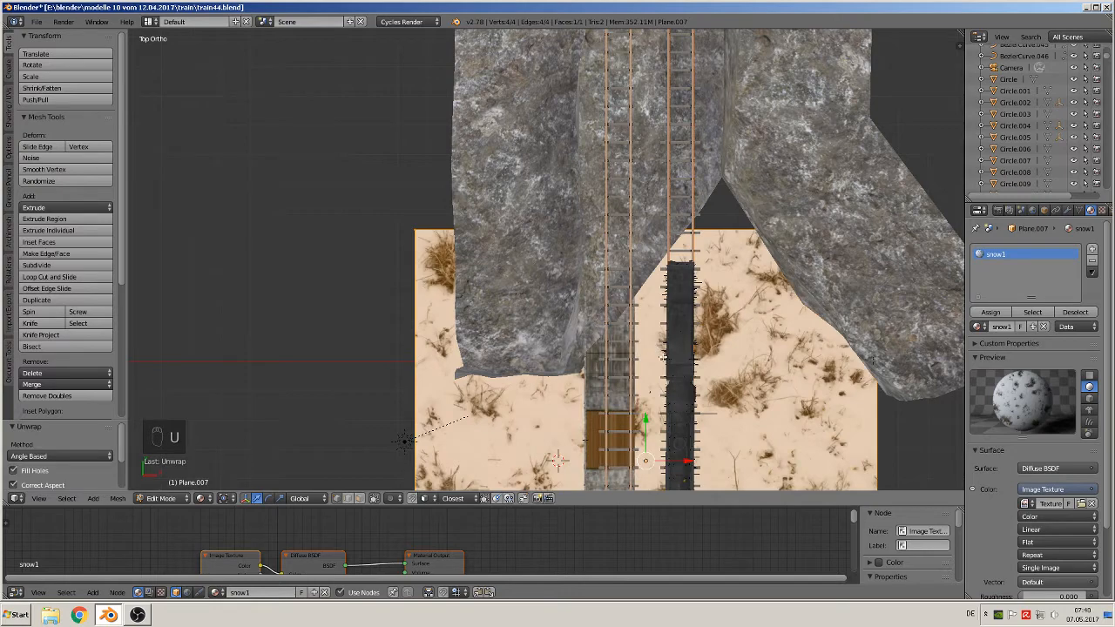
key(Tab)
- Return to the camera view and move the snow ground plane about 1.617 along Y
key(KP_0)
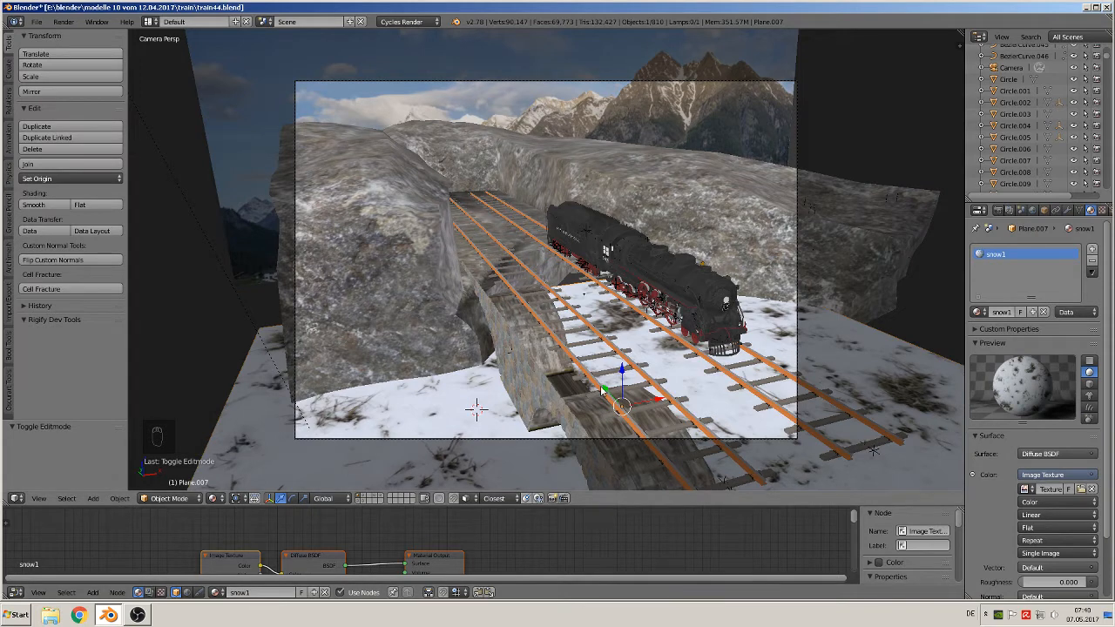
key(g)
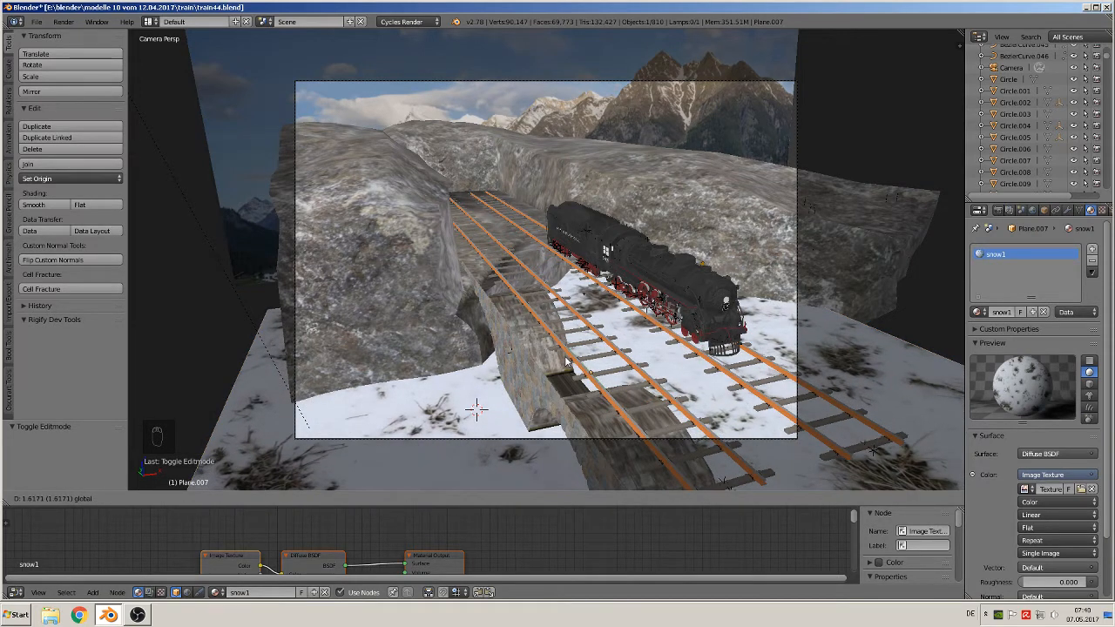
drag(566, 361, 566, 361)
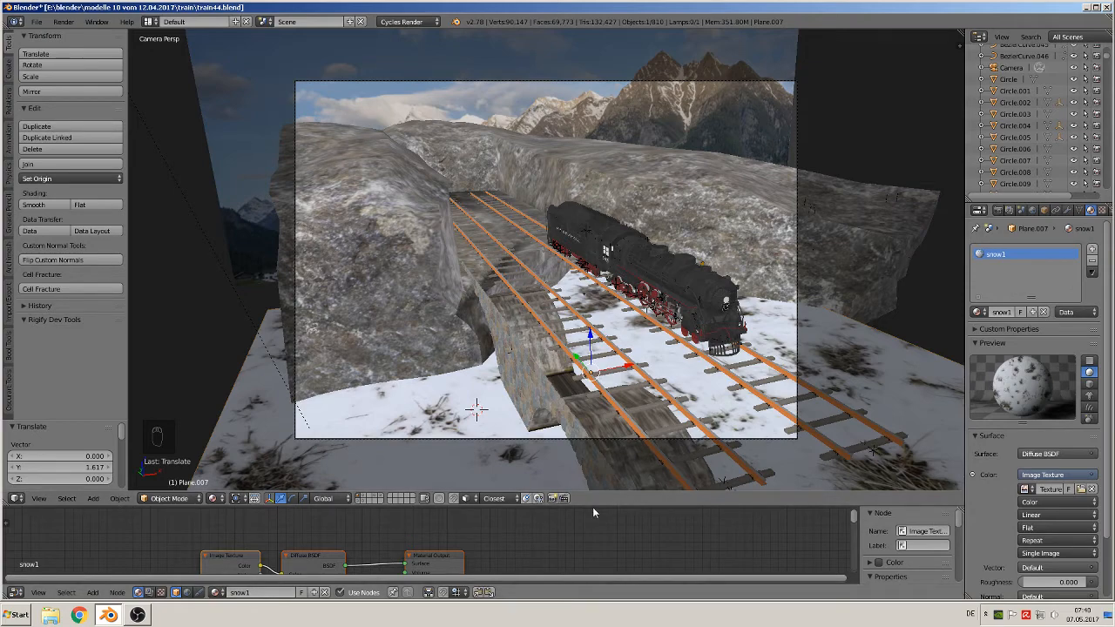
- Enlarge the node editor and add a Texture Coordinate node well ahead of the Image Texture node in the snow1 material
drag(590, 505, 588, 334)
middle_drag(547, 471, 821, 421)
click(89, 593)
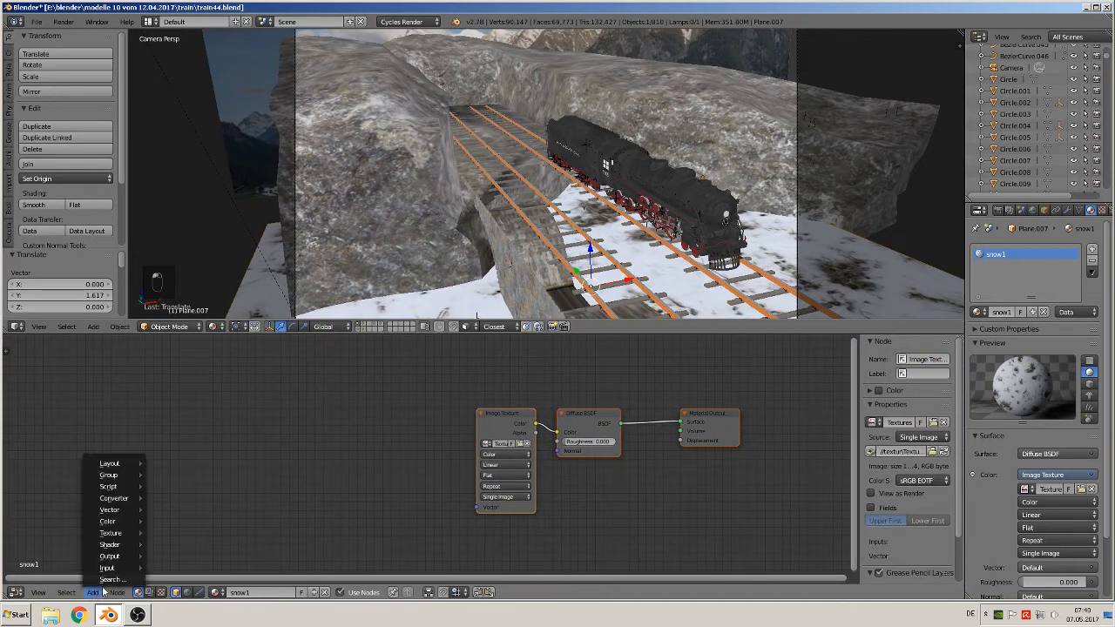
mouse_move(108, 568)
click(195, 530)
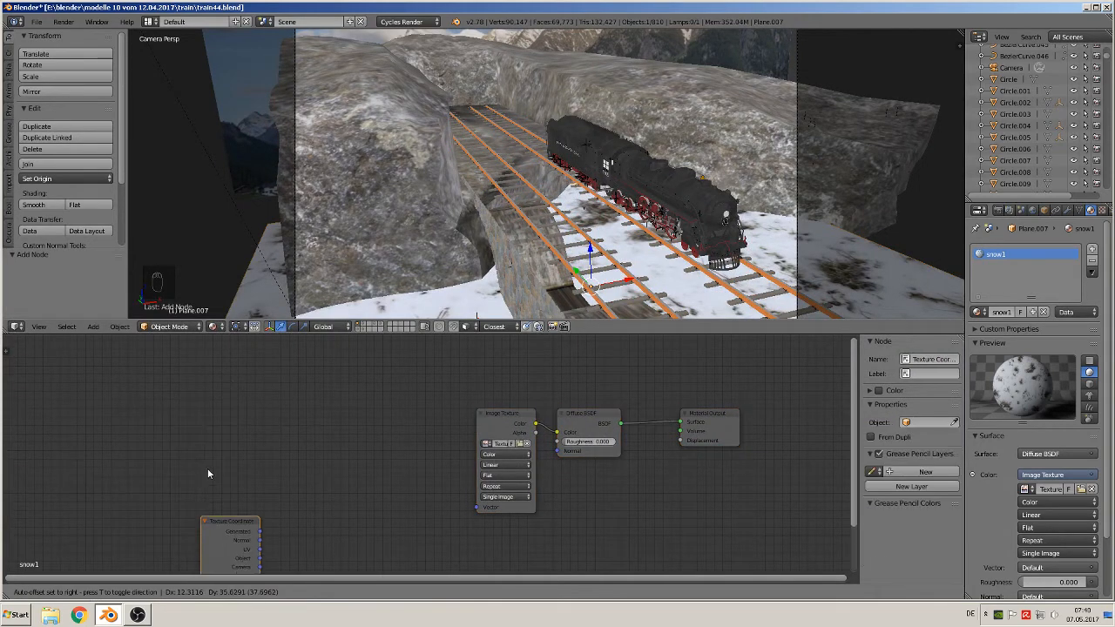
click(192, 439)
- Add a Mapping node between the Texture Coordinate and Image Texture nodes
click(92, 593)
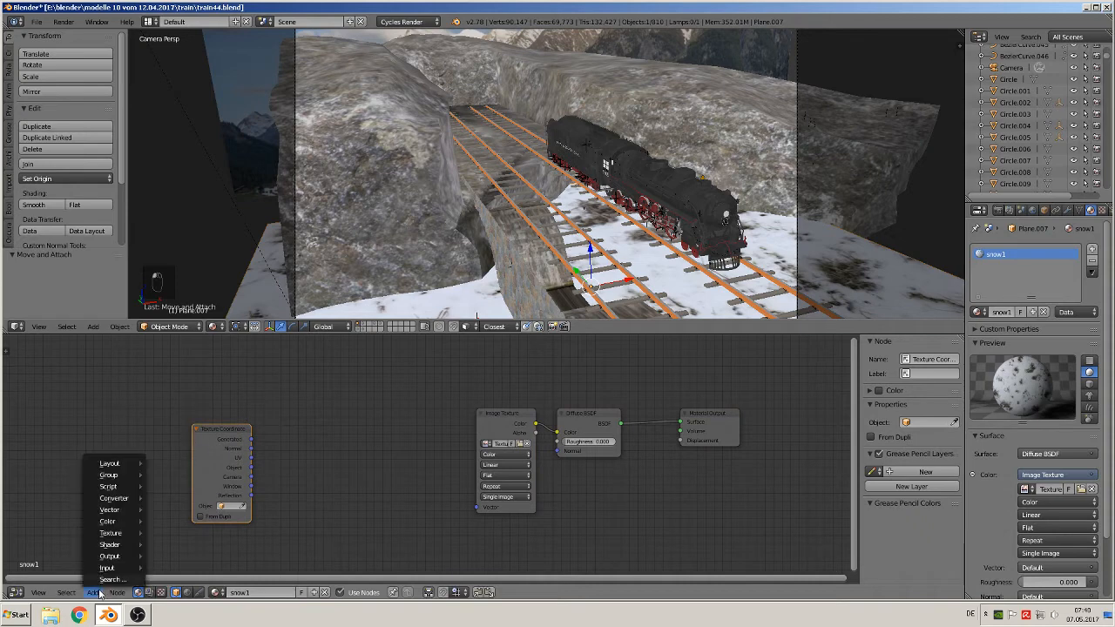
mouse_move(123, 508)
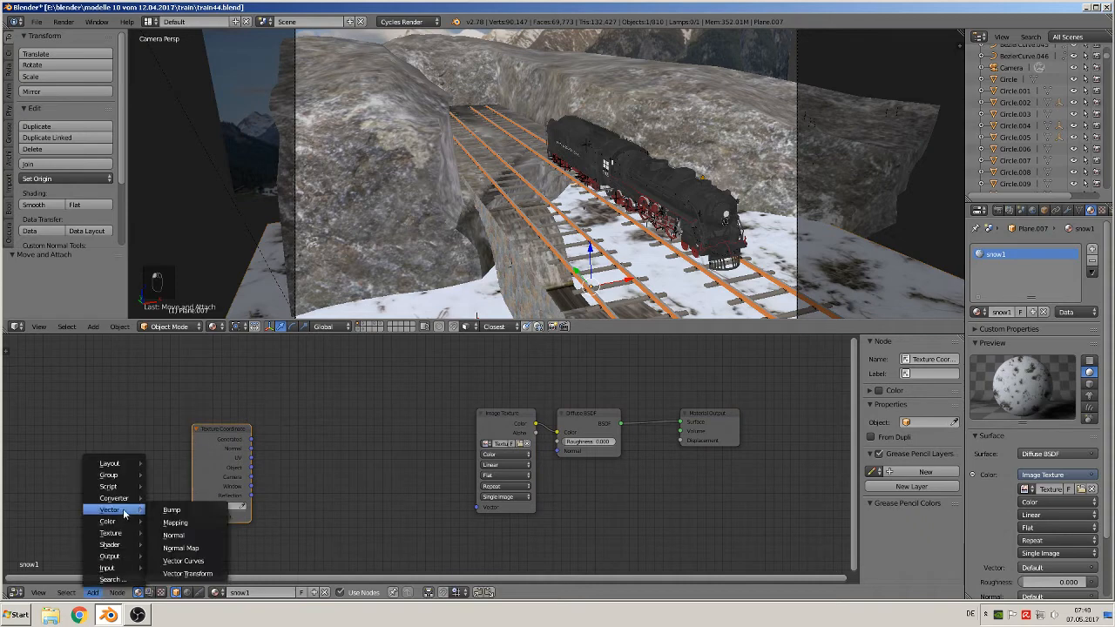
click(181, 526)
click(348, 470)
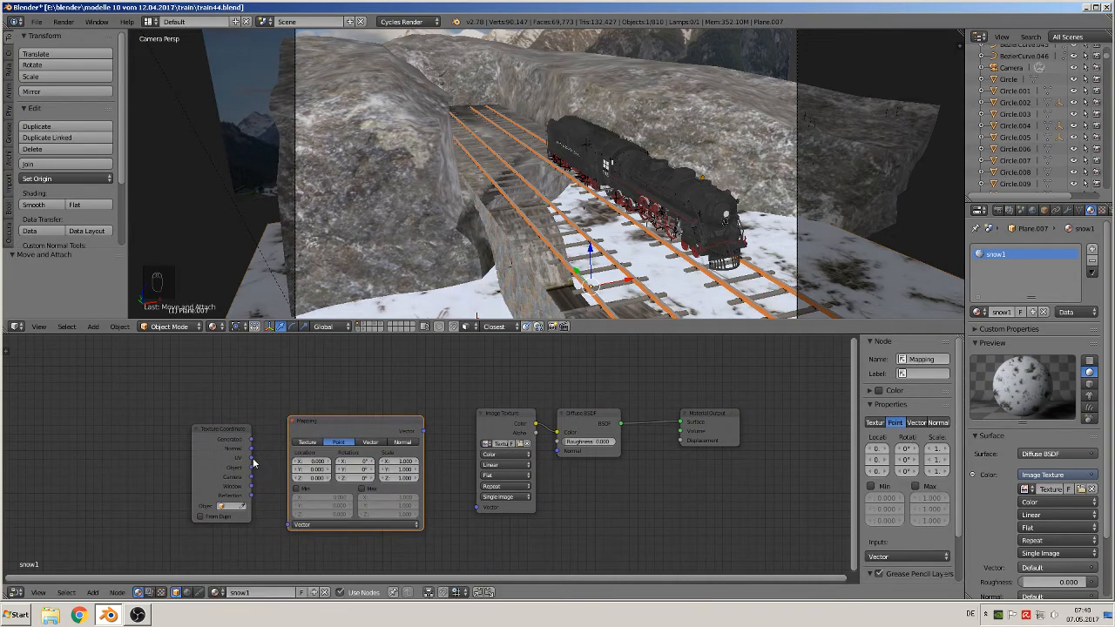
- Link the UV output through the Mapping node into the Image Texture's Vector input, and switch the mapping type to Texture
drag(253, 463, 286, 524)
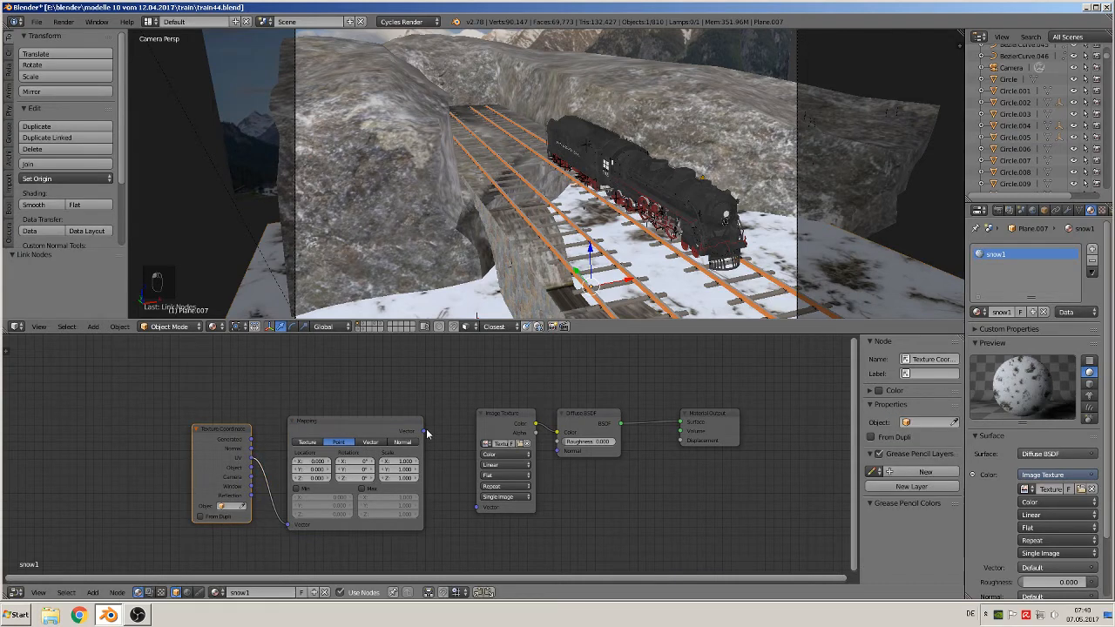
drag(423, 431, 476, 507)
drag(514, 417, 491, 394)
click(286, 440)
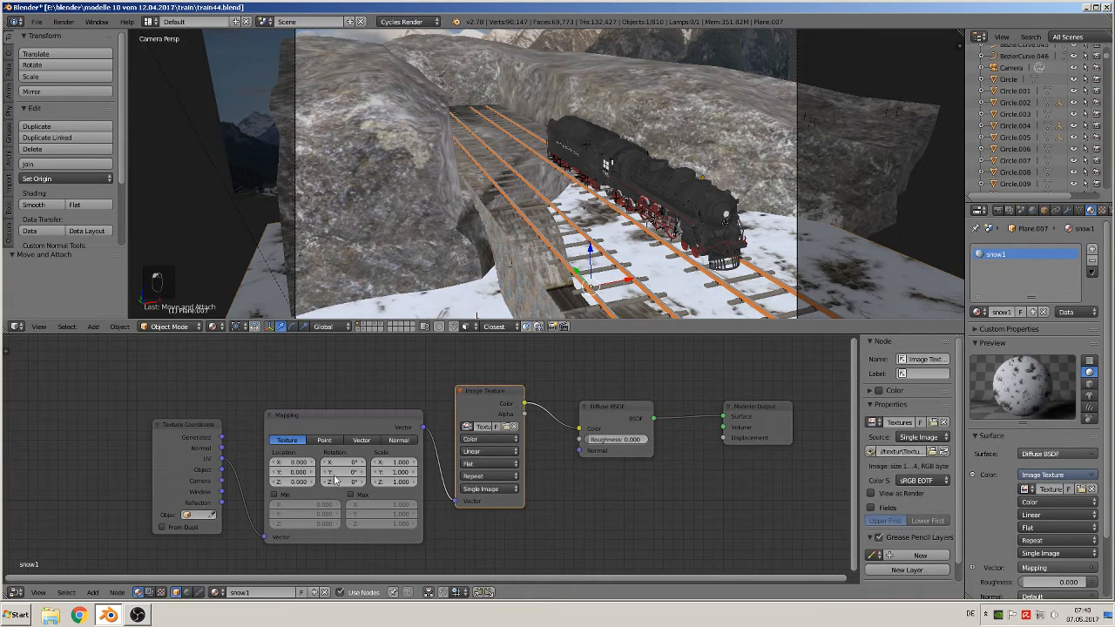
- Set the Mapping node's X and Y scale to 4
scroll(367, 495, up, 2)
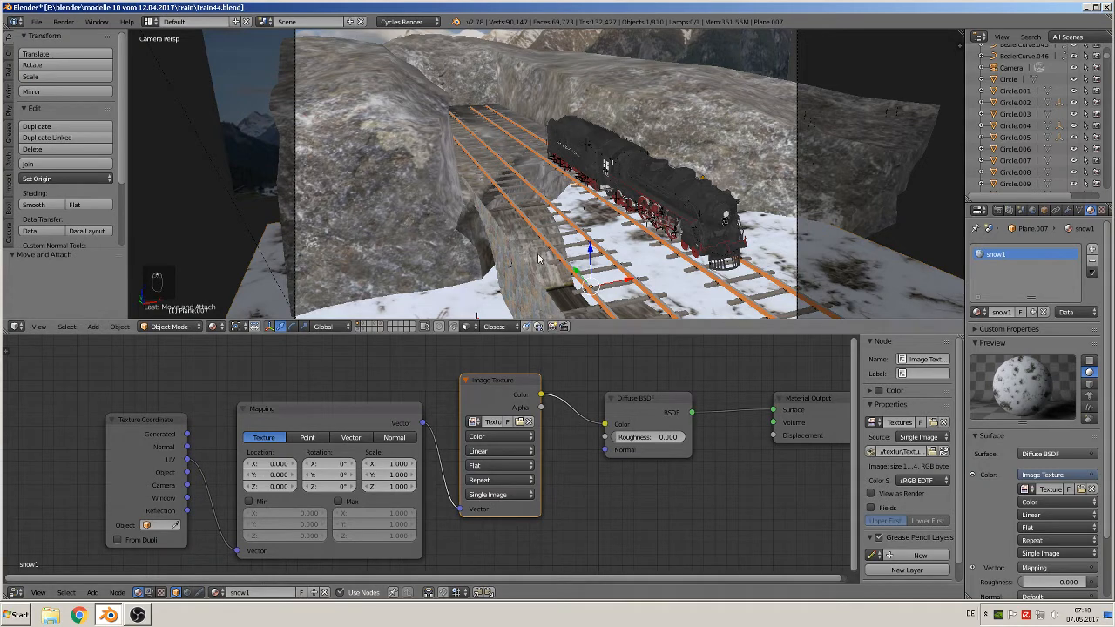
shift+middle_drag(538, 258, 507, 159)
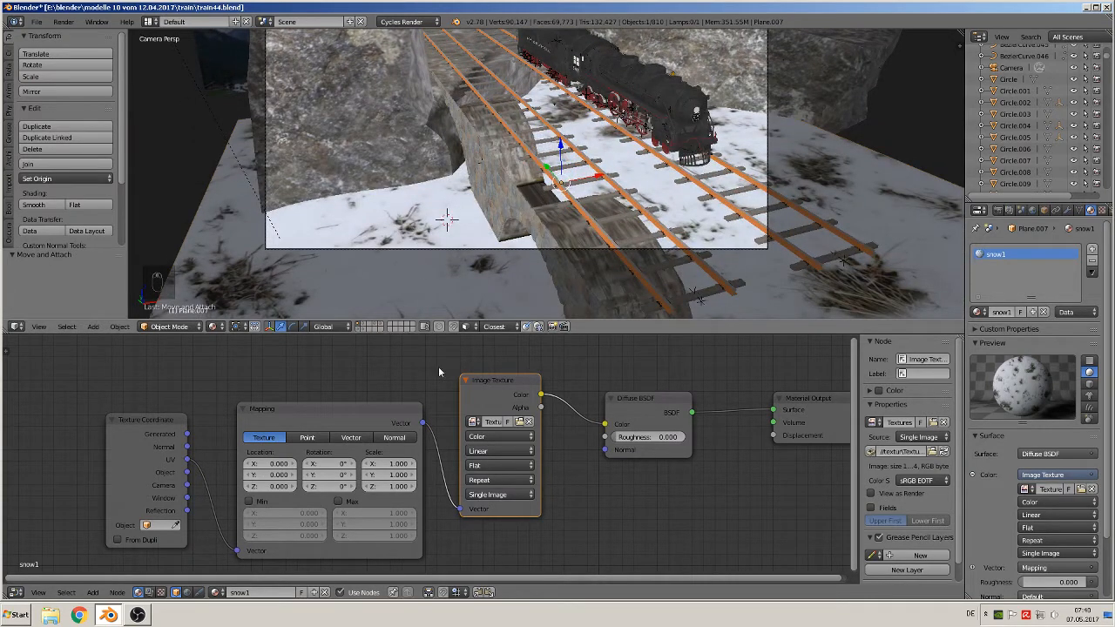
scroll(409, 501, up, 1)
click(383, 466)
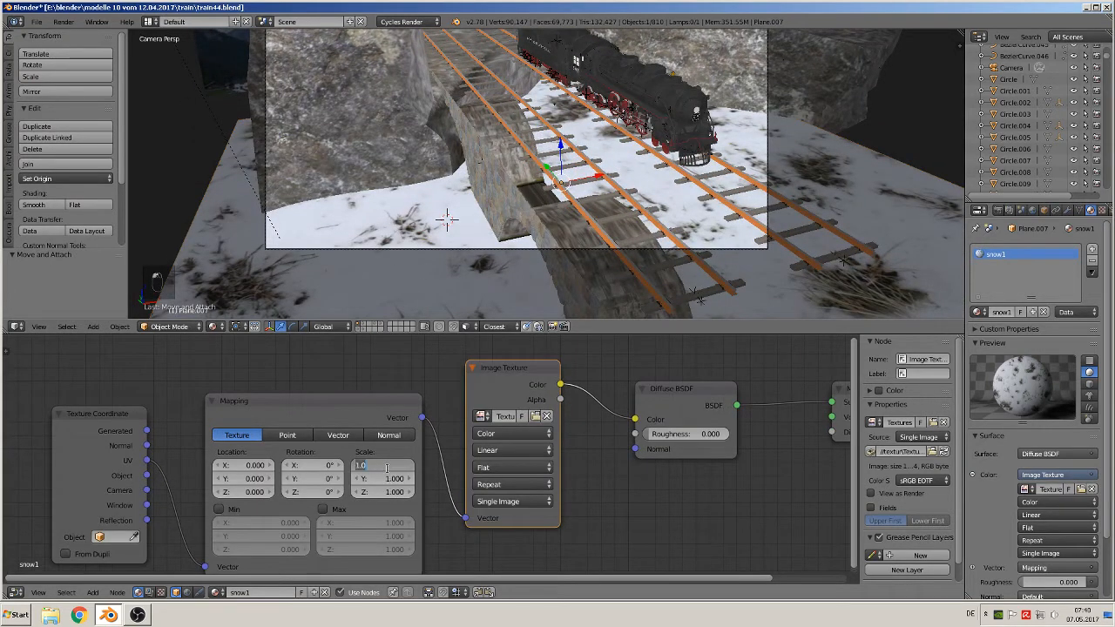
text(4)
click(426, 502)
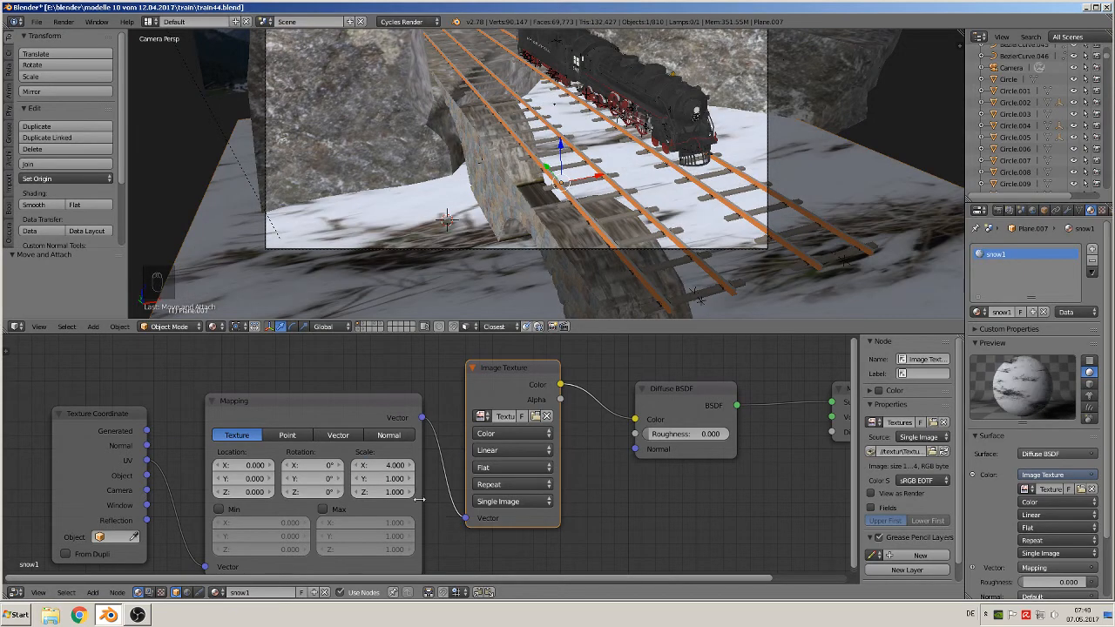
click(383, 480)
text(4)
click(426, 505)
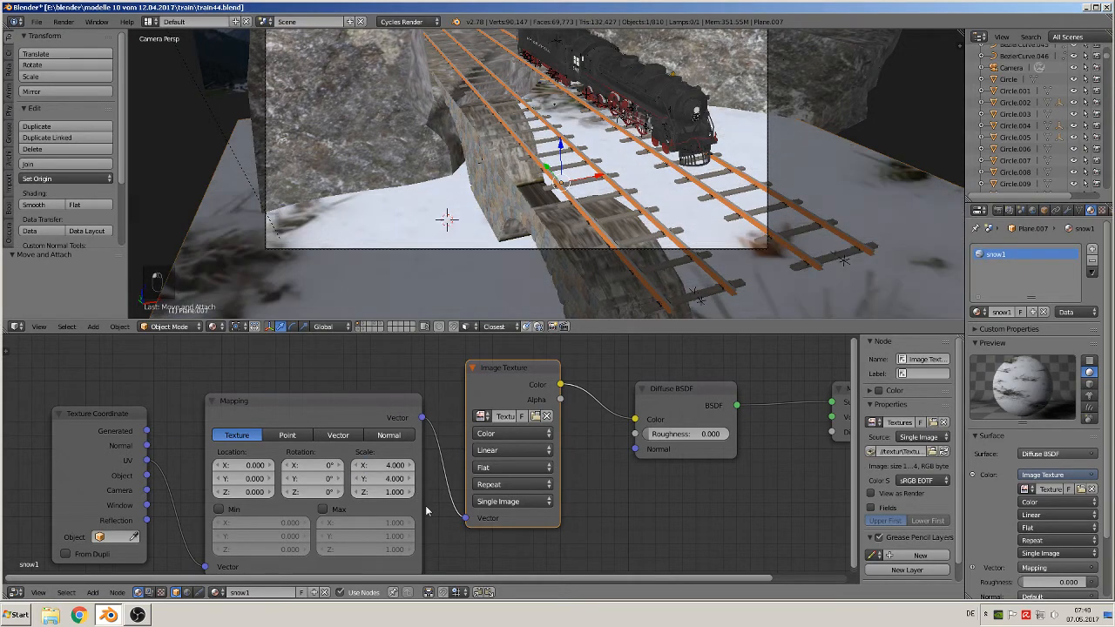
- Shrink the Mapping node's X and Y scale, entering 0.3 for both and stepping each down to 0.1
click(383, 466)
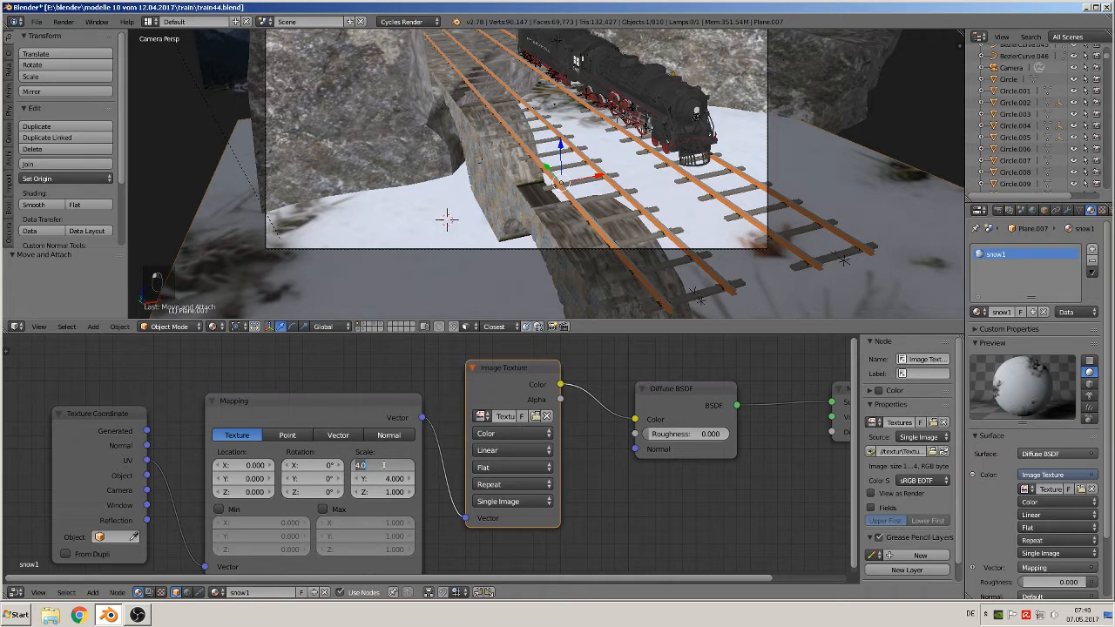
key(BackSpace)
key(Return)
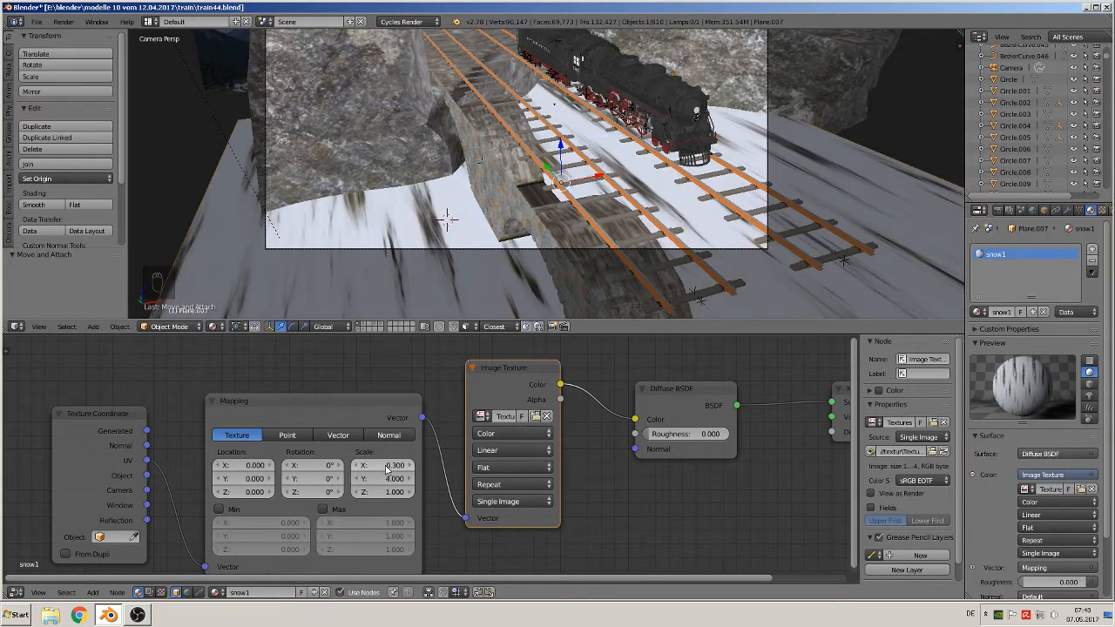
click(390, 478)
text(0.3)
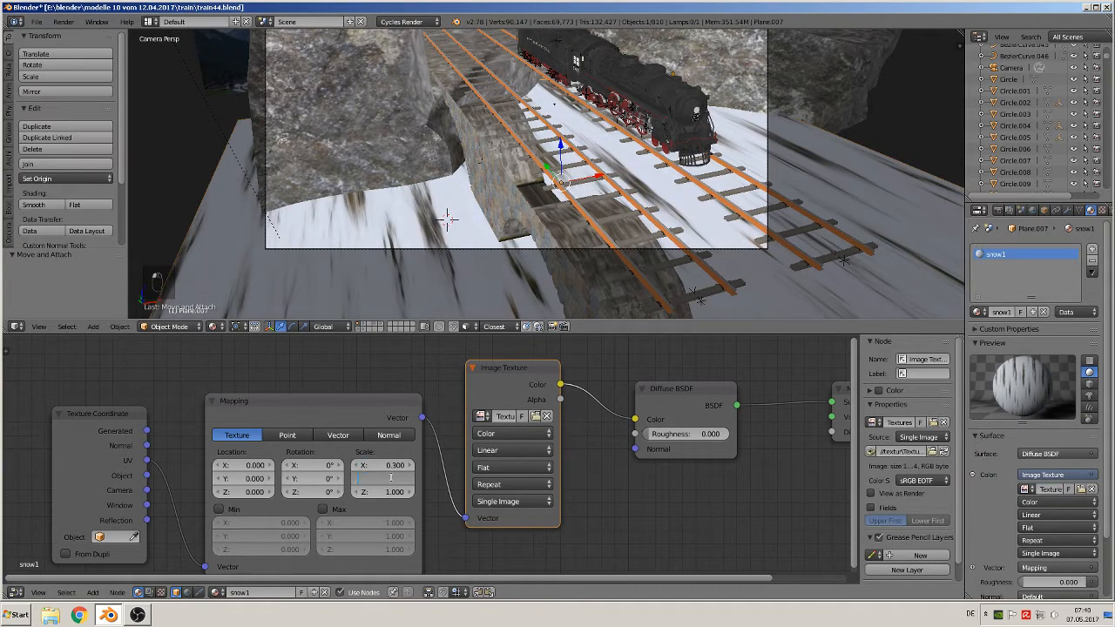
key(Return)
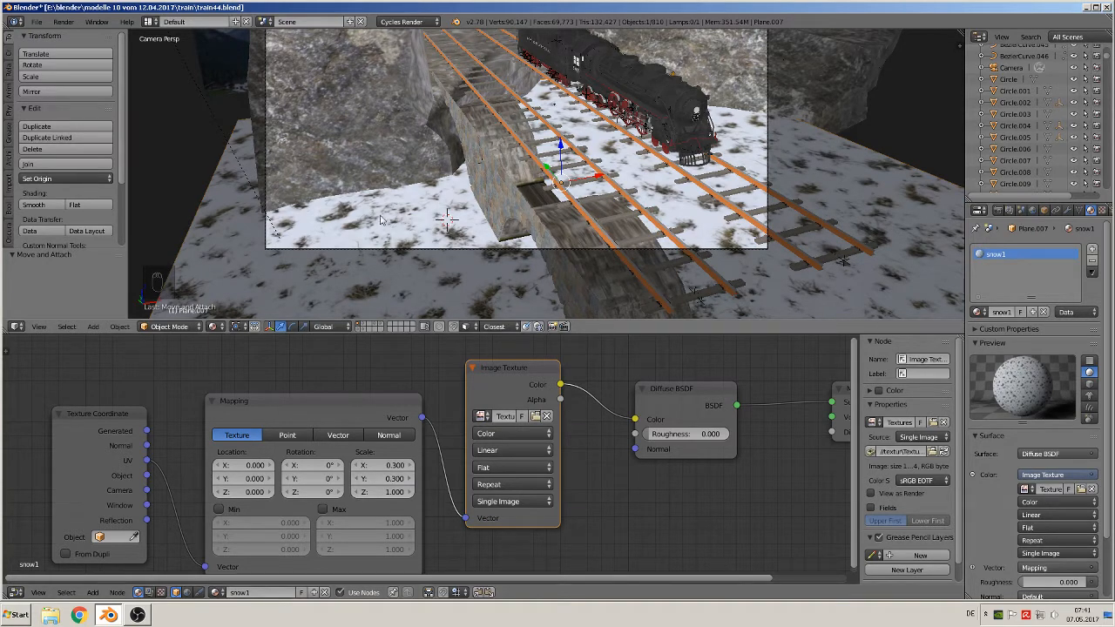
click(357, 467)
click(357, 467)
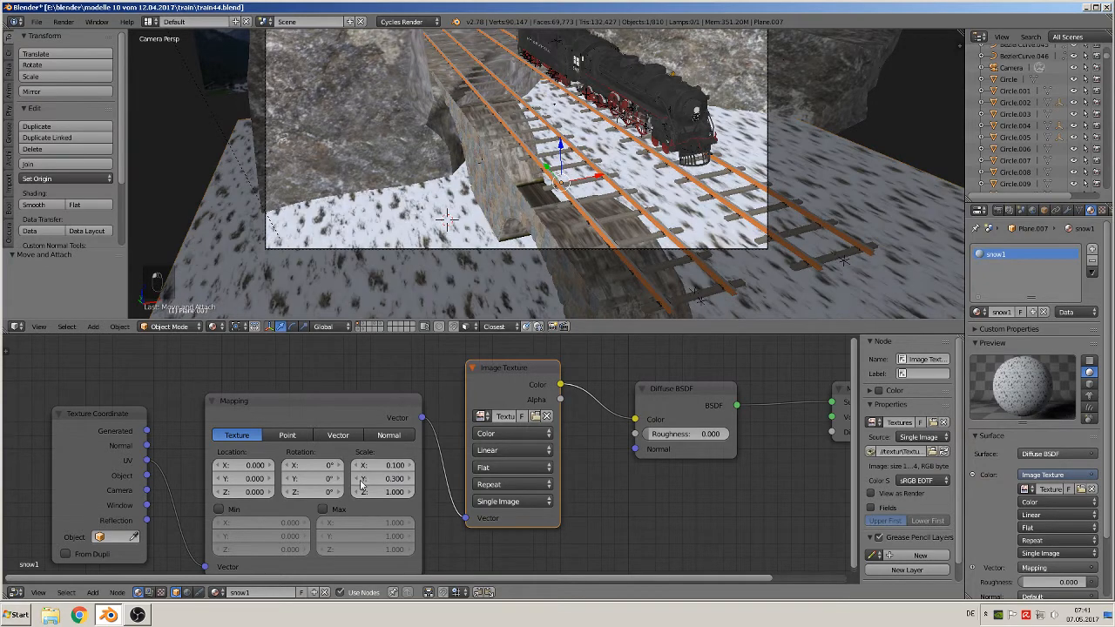
click(357, 478)
click(357, 479)
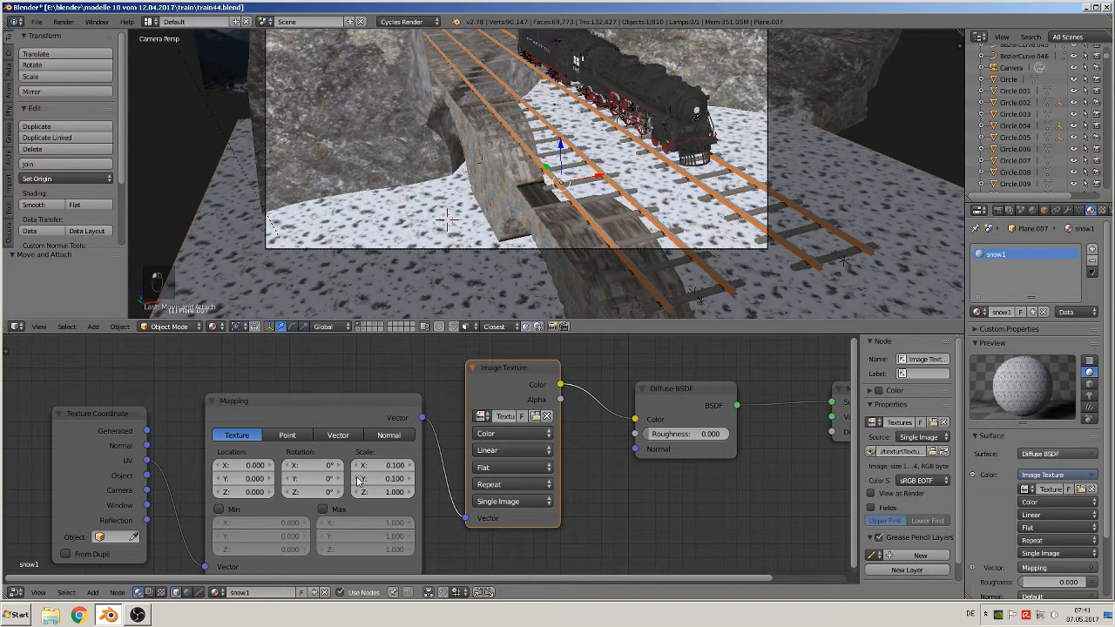
scroll(487, 243, up, 2)
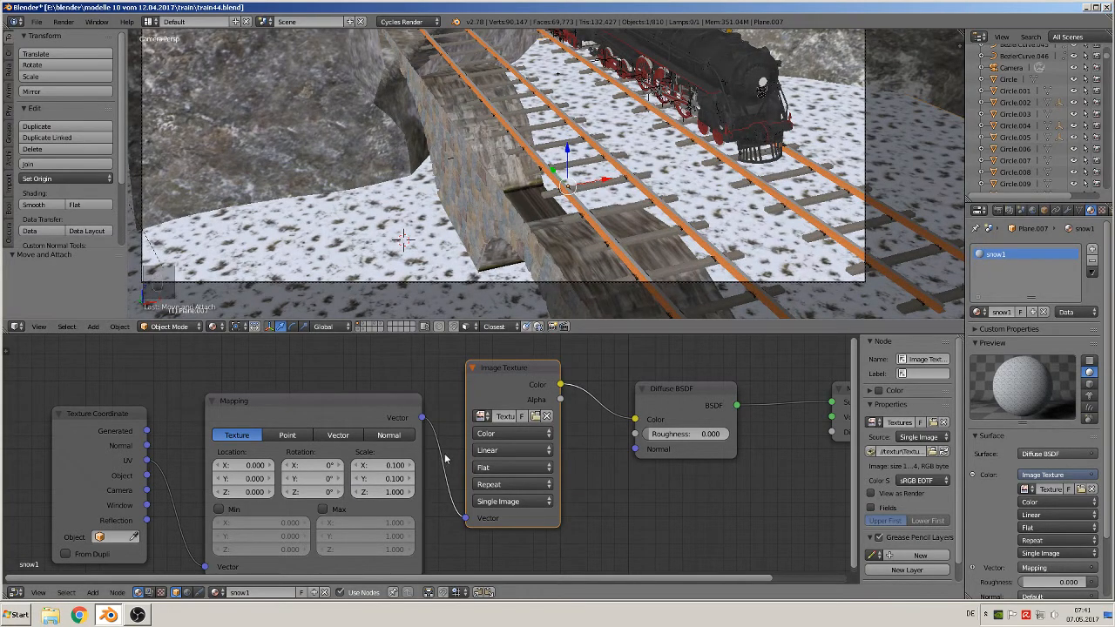
- Link the Image Texture's Color to the Material Output's Displacement, and spread the Diffuse BSDF and Material Output nodes apart
scroll(458, 470, down, 2)
scroll(462, 473, down, 3)
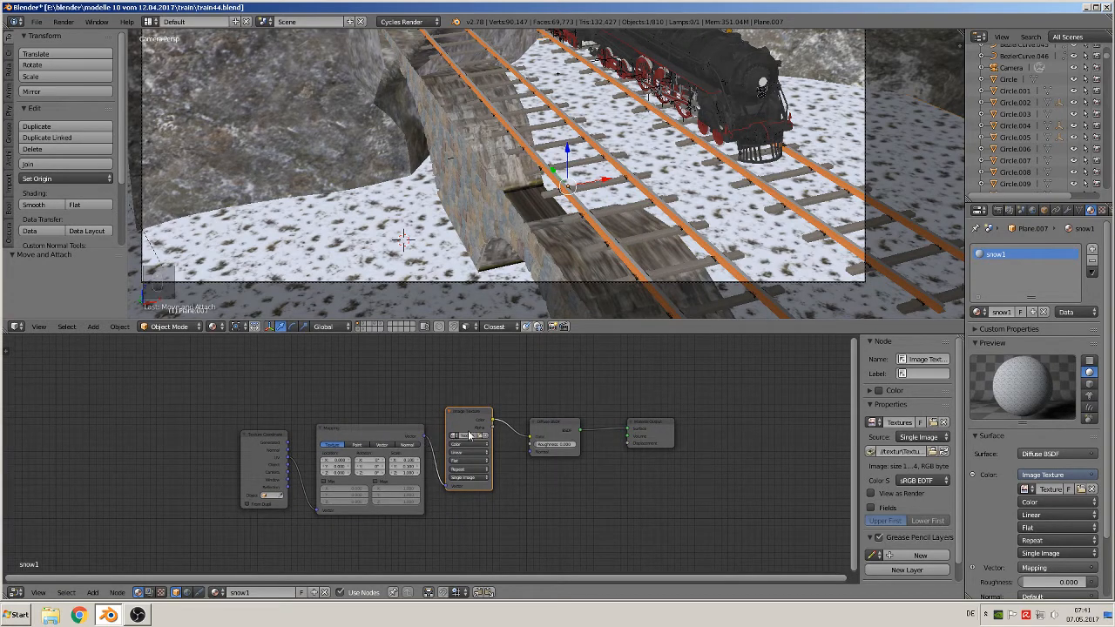
drag(492, 422, 633, 443)
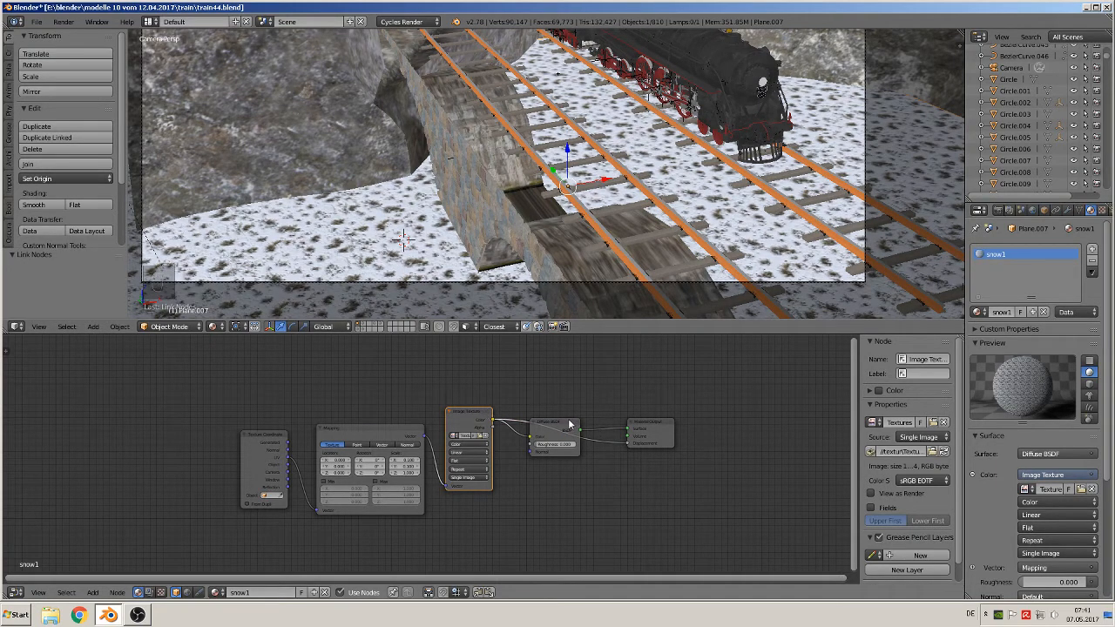
drag(570, 424, 559, 368)
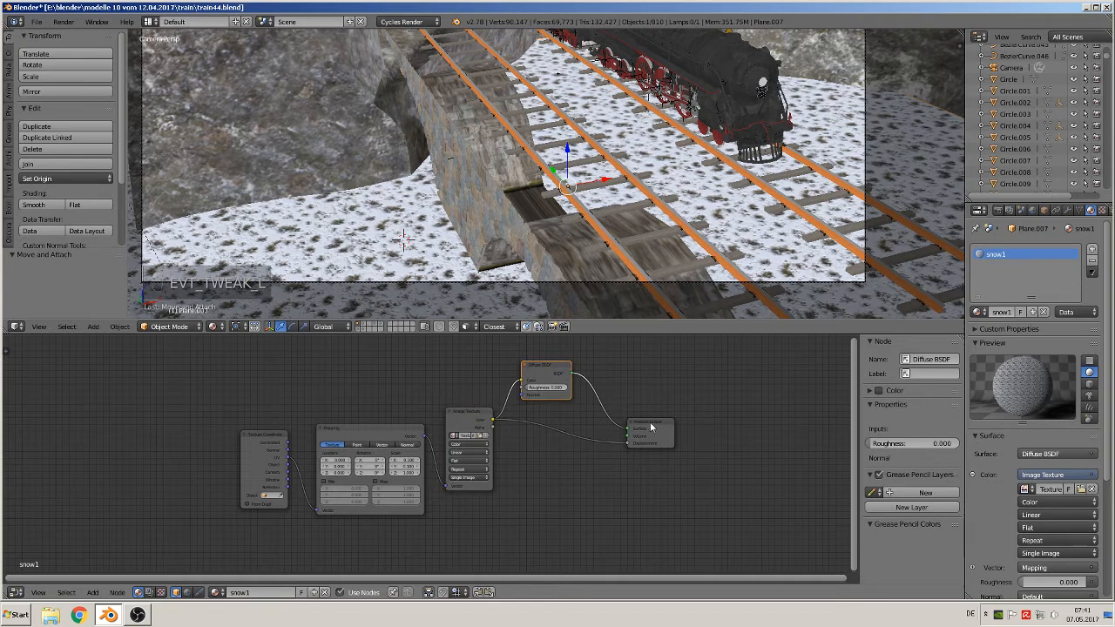
drag(649, 427, 757, 446)
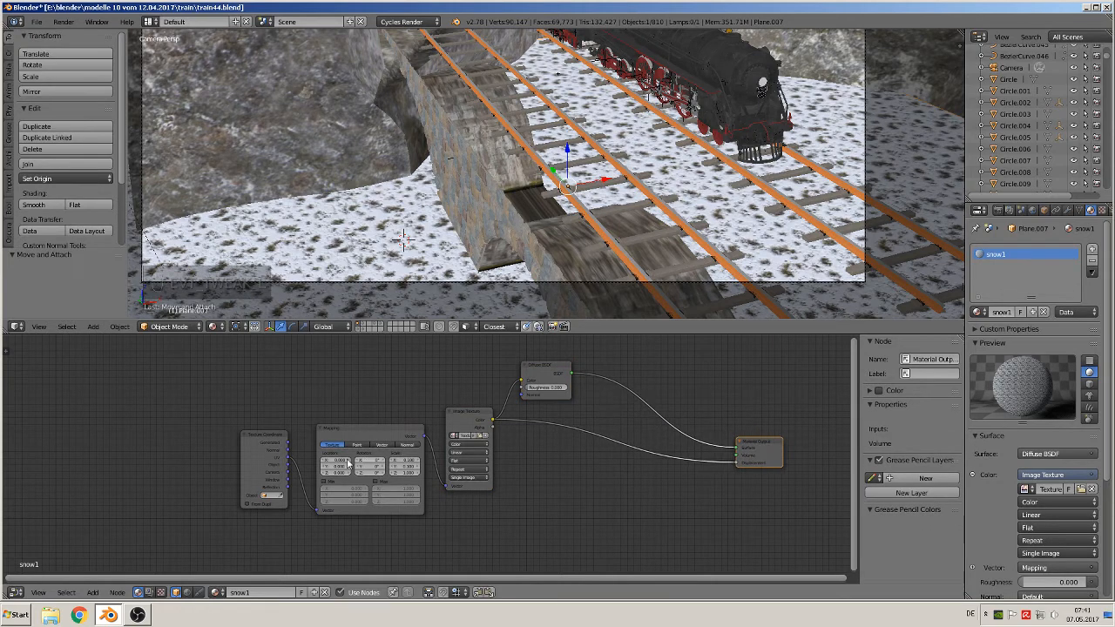
- Insert a Mix Shader node into the link between the Diffuse BSDF and the Material Output
click(92, 592)
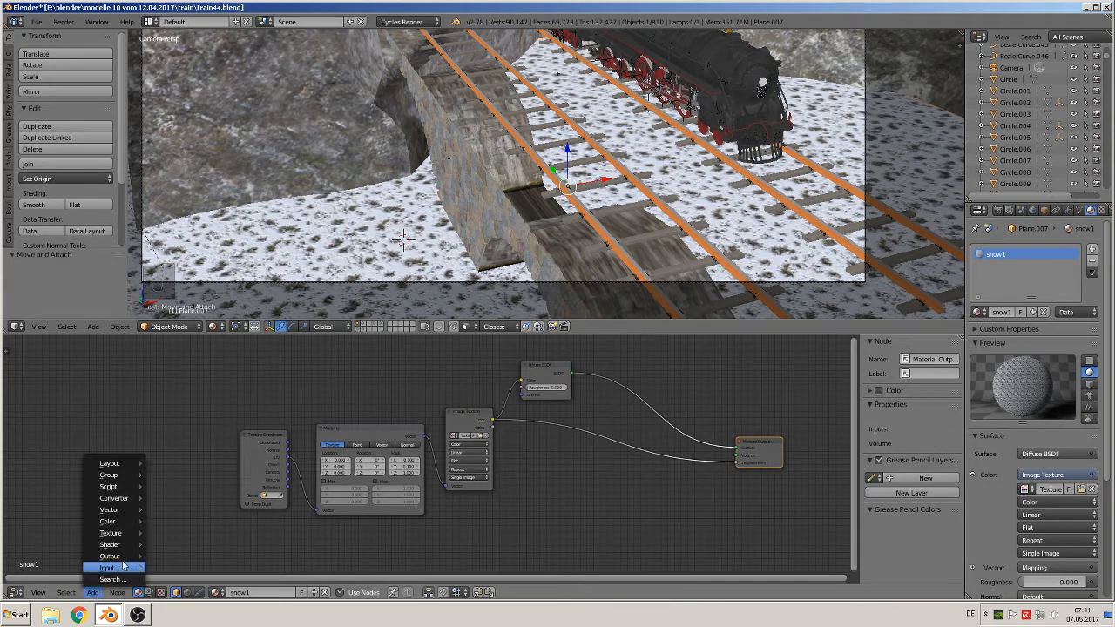
mouse_move(120, 545)
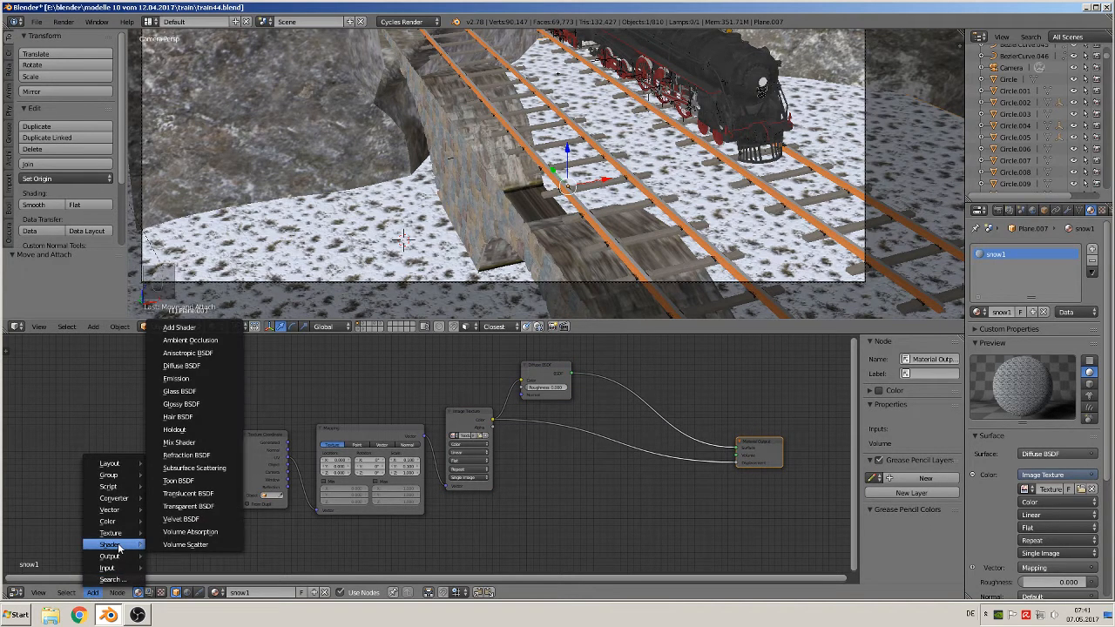
click(199, 442)
click(657, 399)
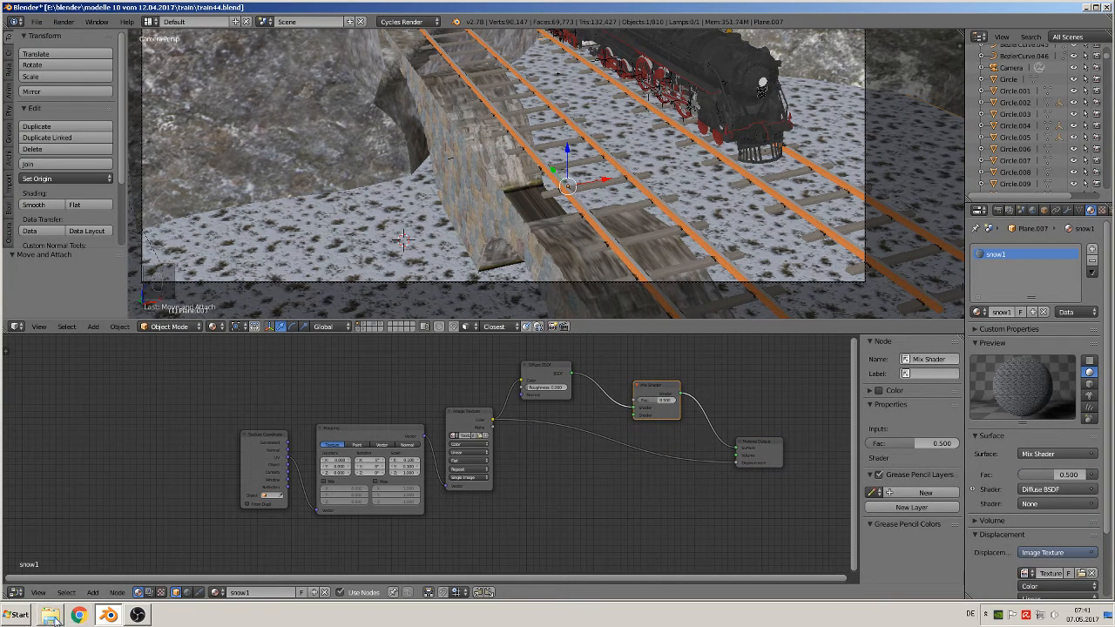
- Add a Glossy BSDF node below the Diffuse BSDF and connect it to the Mix Shader's second Shader input
click(96, 592)
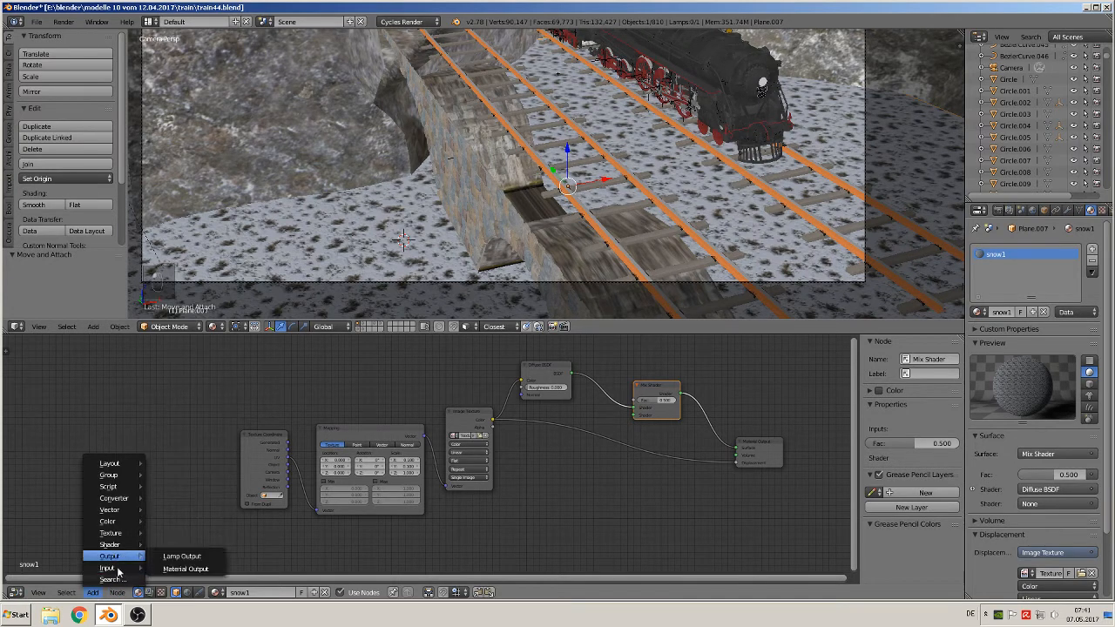
mouse_move(117, 571)
mouse_move(126, 545)
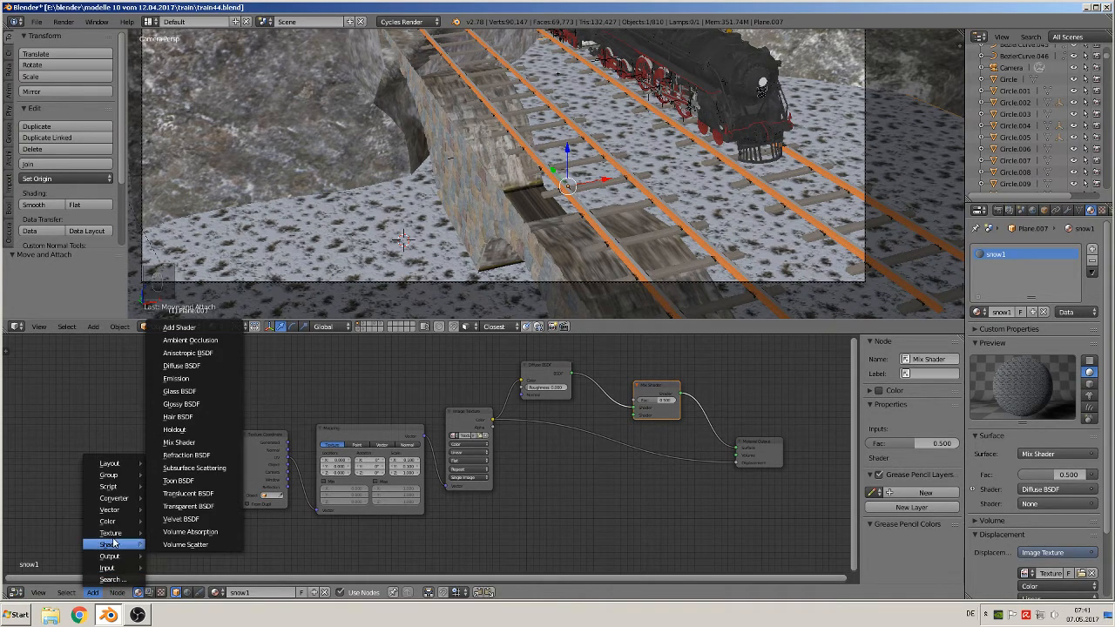
click(187, 403)
click(592, 451)
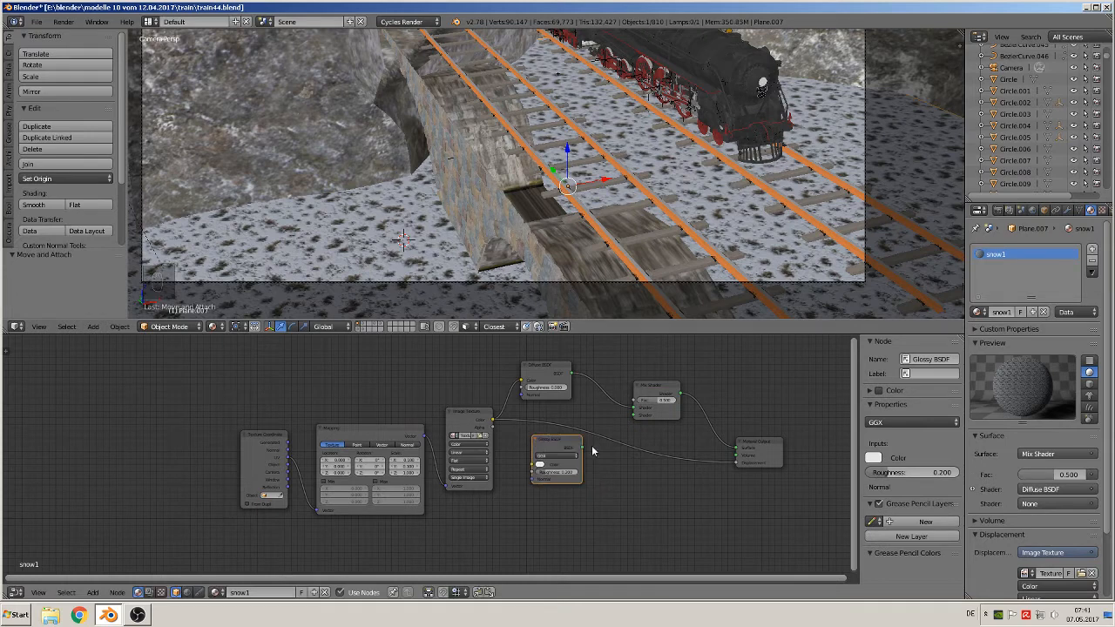
drag(582, 449, 637, 417)
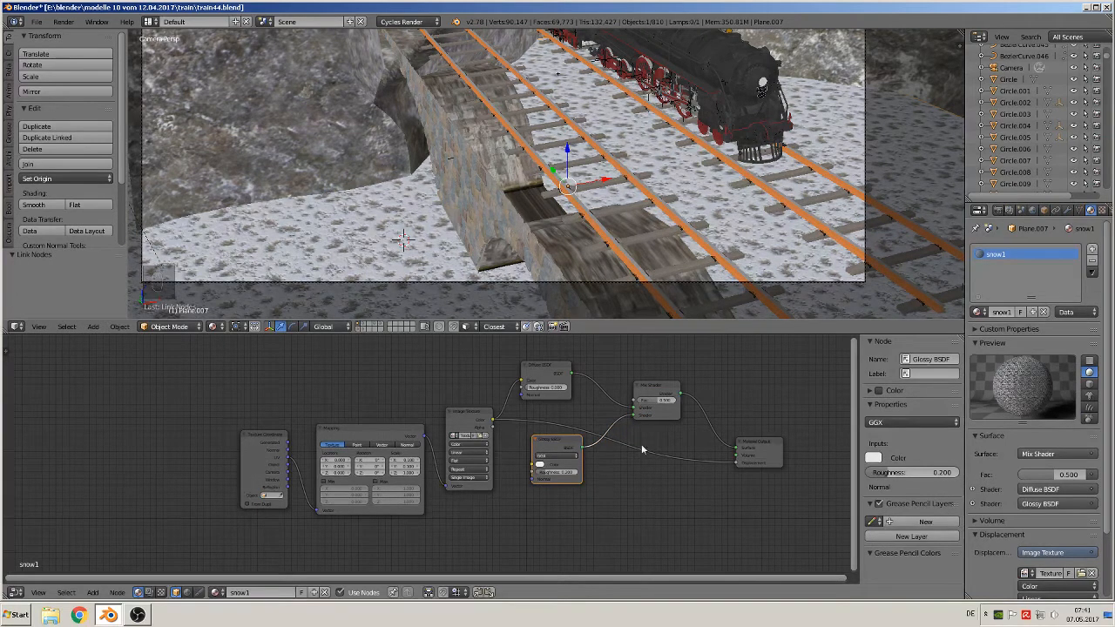
- Link the Image Texture's Color to the Mix Shader's Fac and the Glossy BSDF's Color, and check the snow up close
click(490, 424)
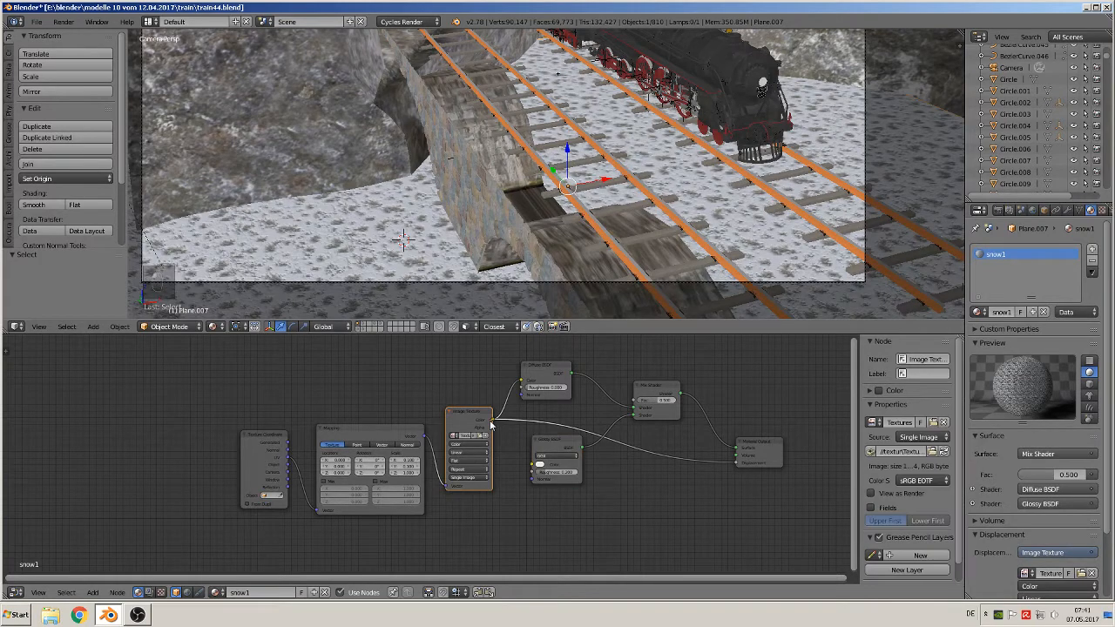
drag(490, 423, 640, 405)
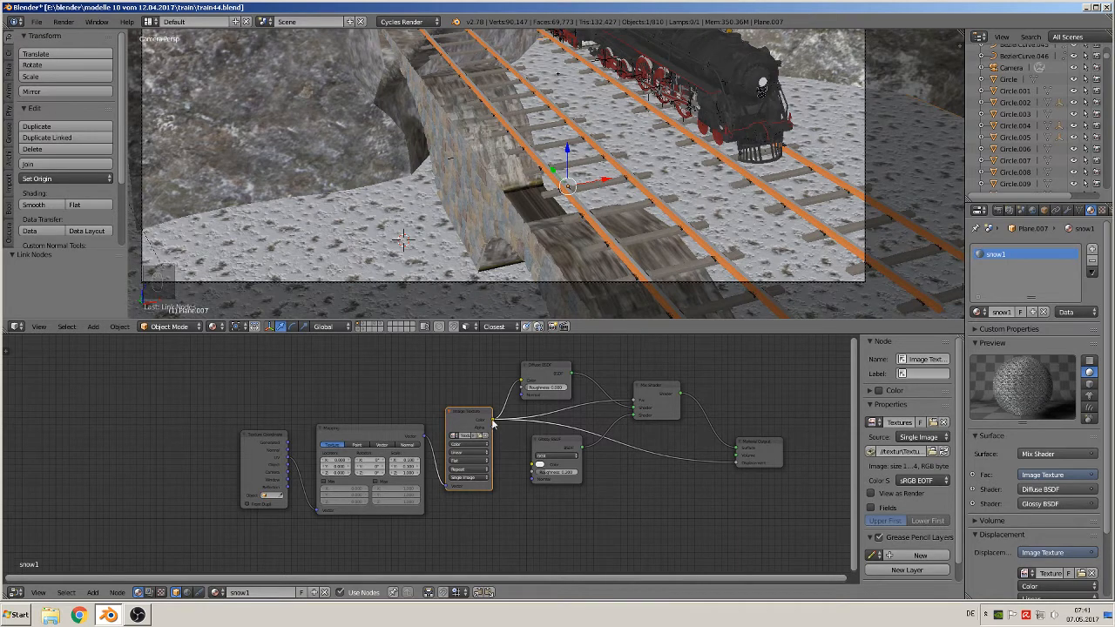
drag(493, 423, 533, 471)
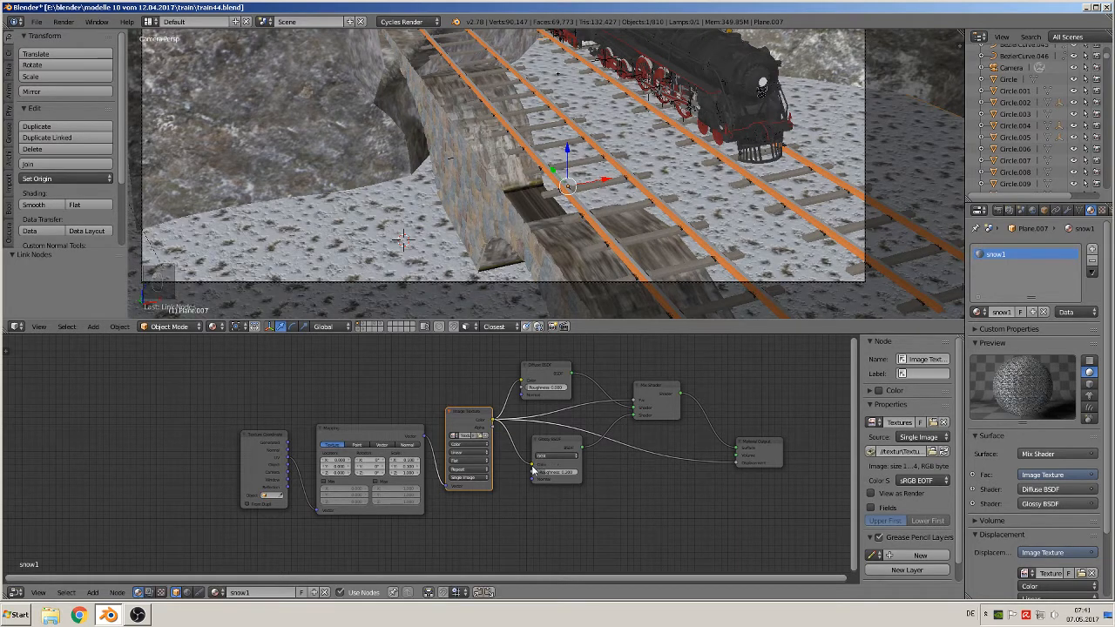
scroll(384, 164, up, 3)
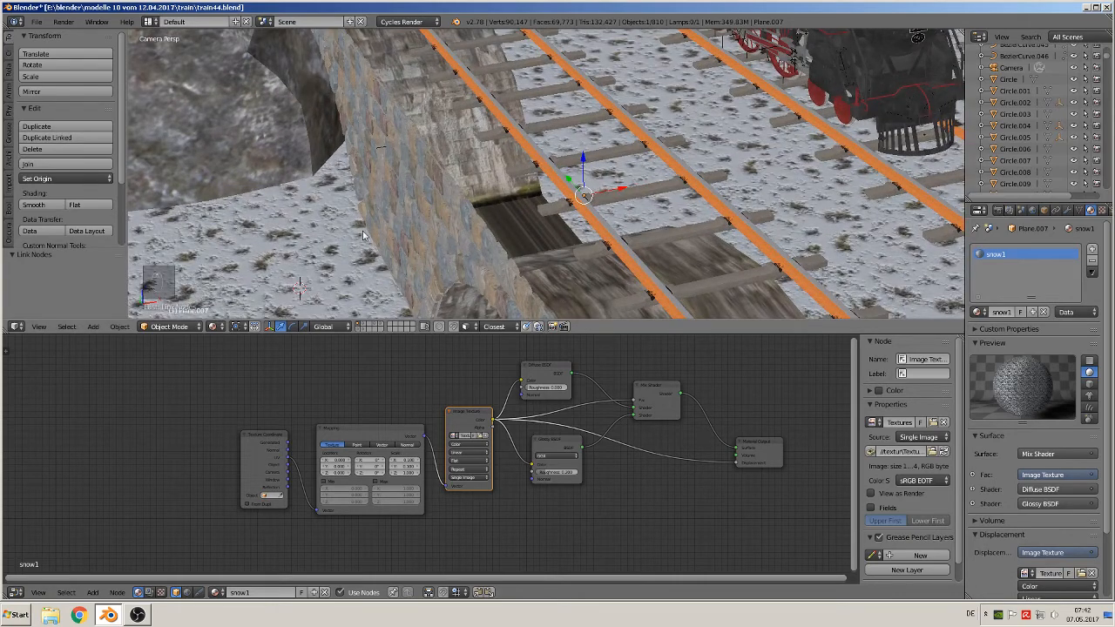
shift+middle_drag(363, 236, 707, 105)
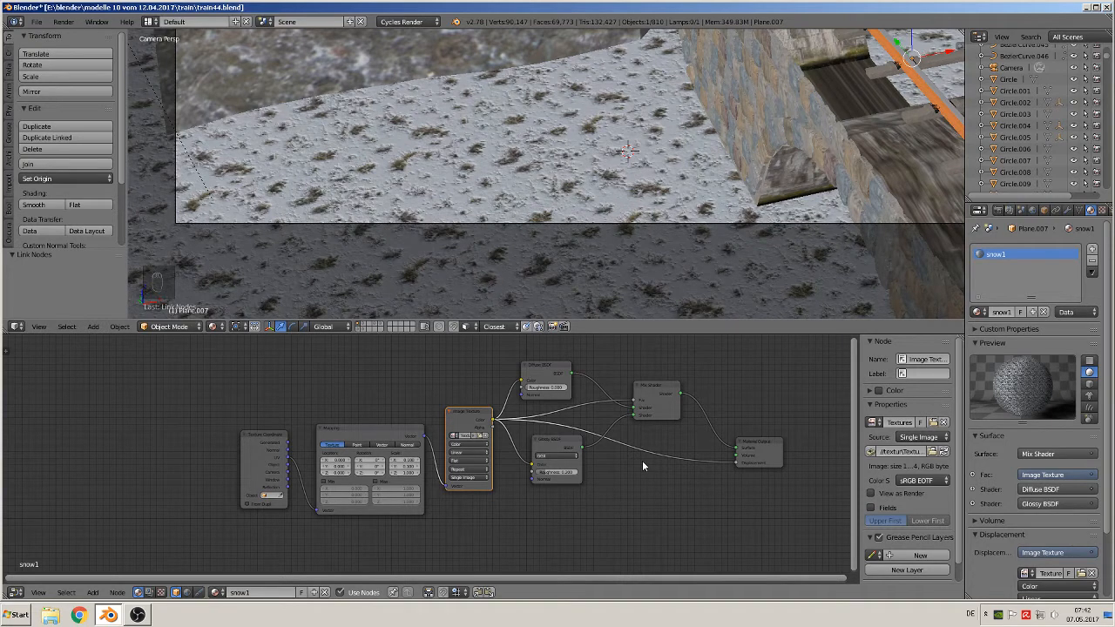
- Clear the object selection, check the whole scene through the camera, and save the train file
scroll(581, 165, down, 5)
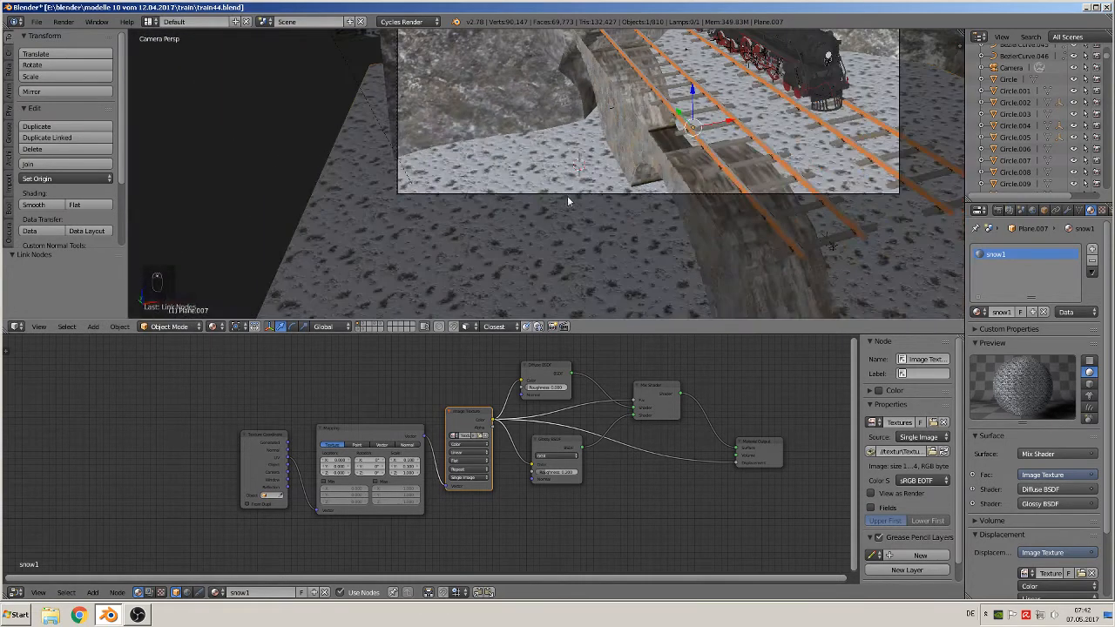
key(a)
scroll(566, 194, down, 4)
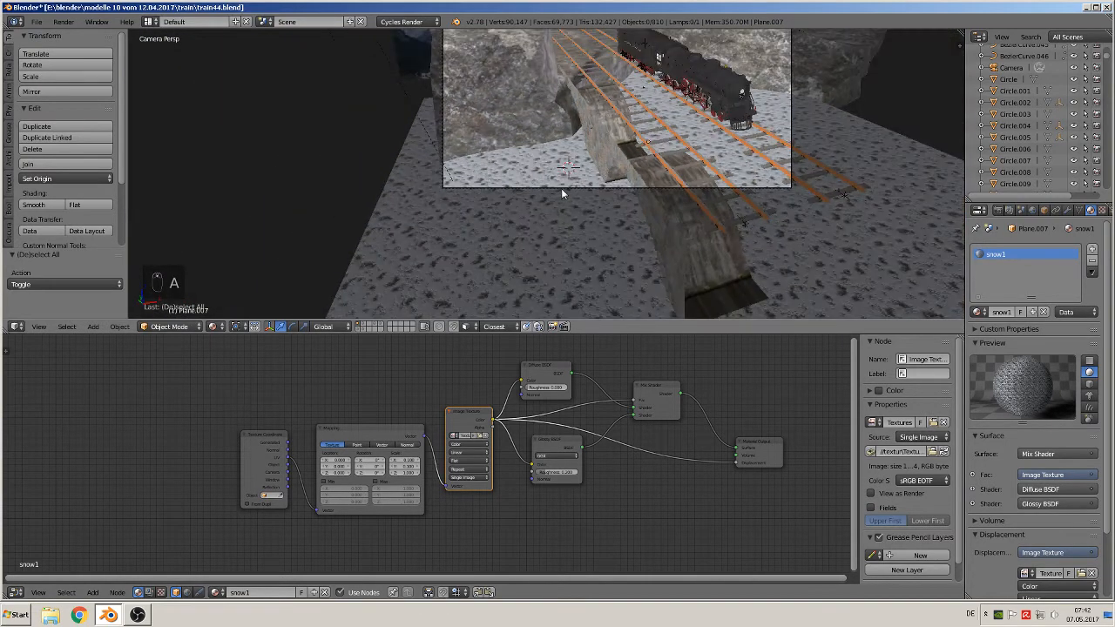
shift+middle_drag(555, 197, 415, 279)
shift+middle_drag(450, 209, 433, 277)
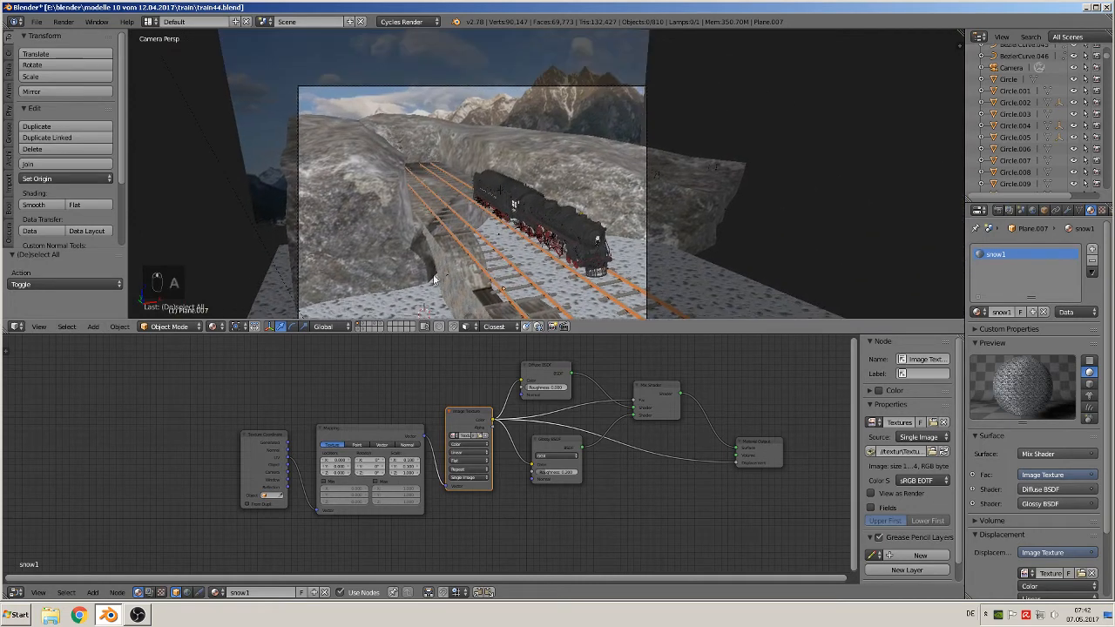
shift+middle_drag(513, 252, 541, 129)
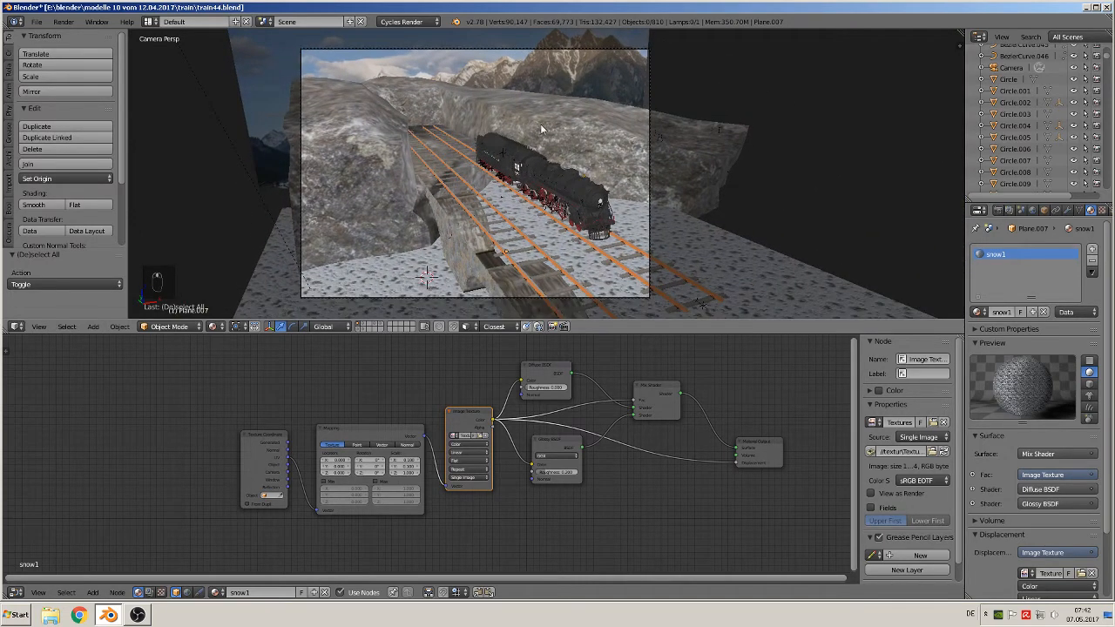
click(37, 21)
click(52, 111)
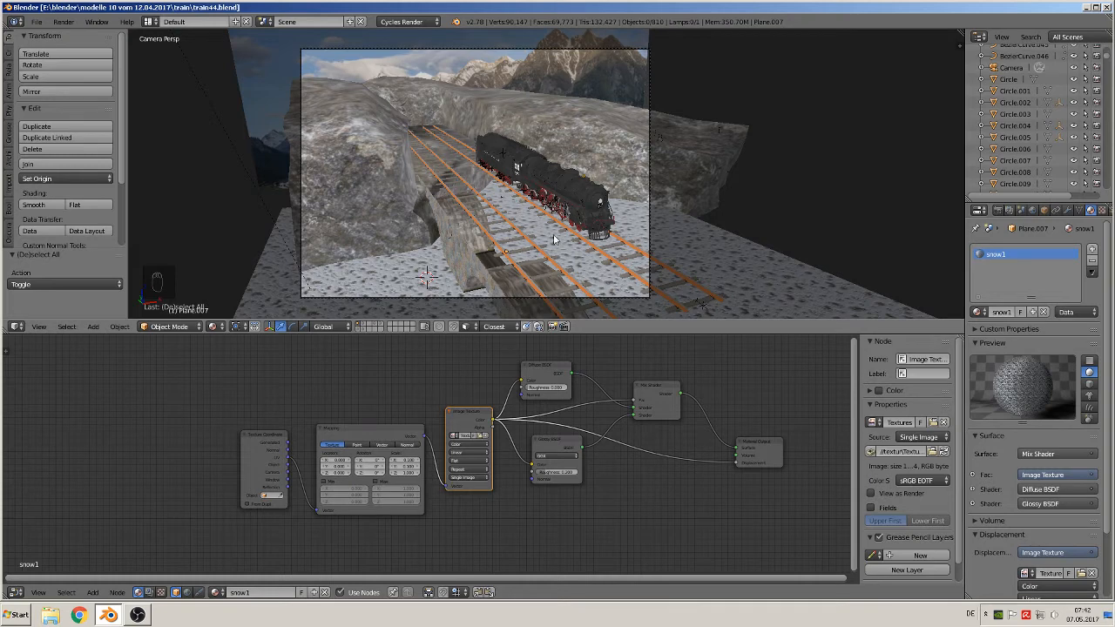
- Enlarge the 3D viewport, add a mesh plane beside the train in top view, and scale it by about 1.86
key(KP_0)
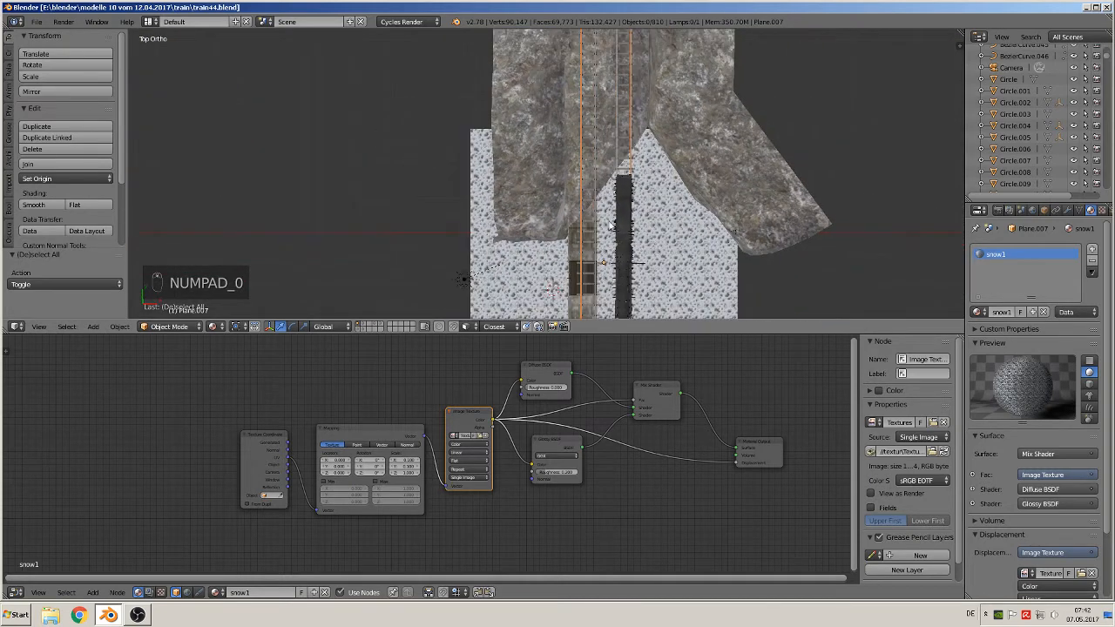
click(94, 327)
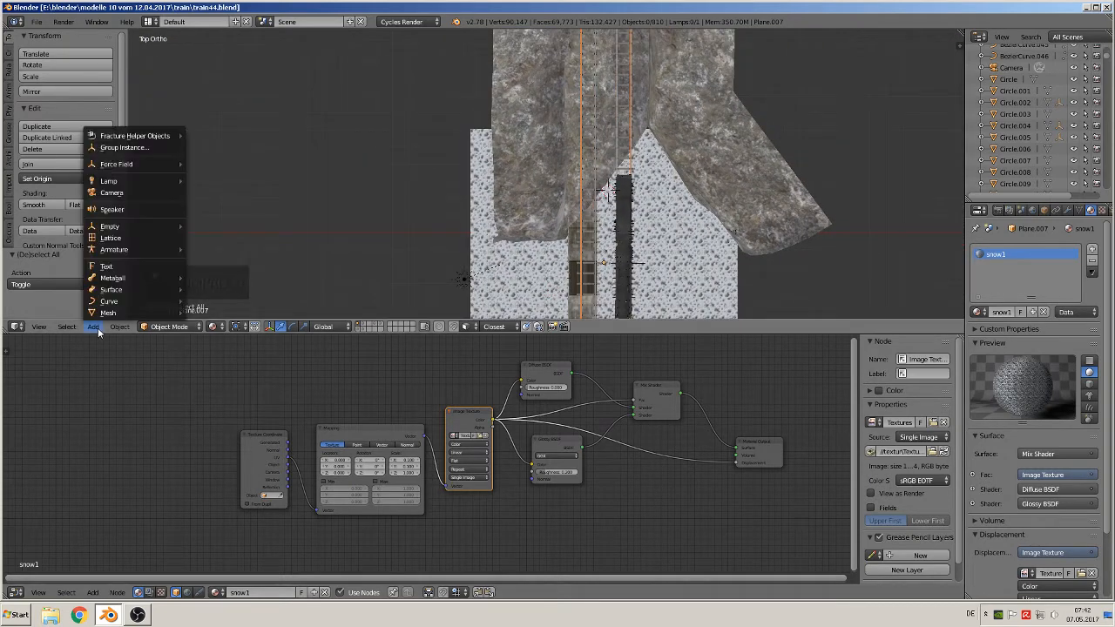
mouse_move(108, 314)
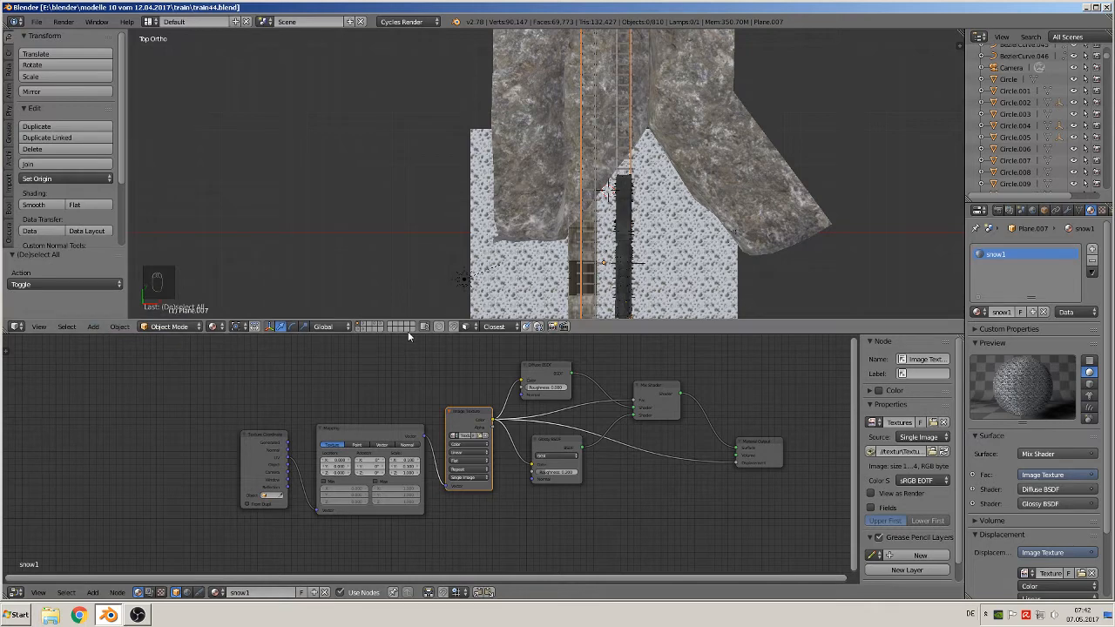
drag(407, 334, 389, 489)
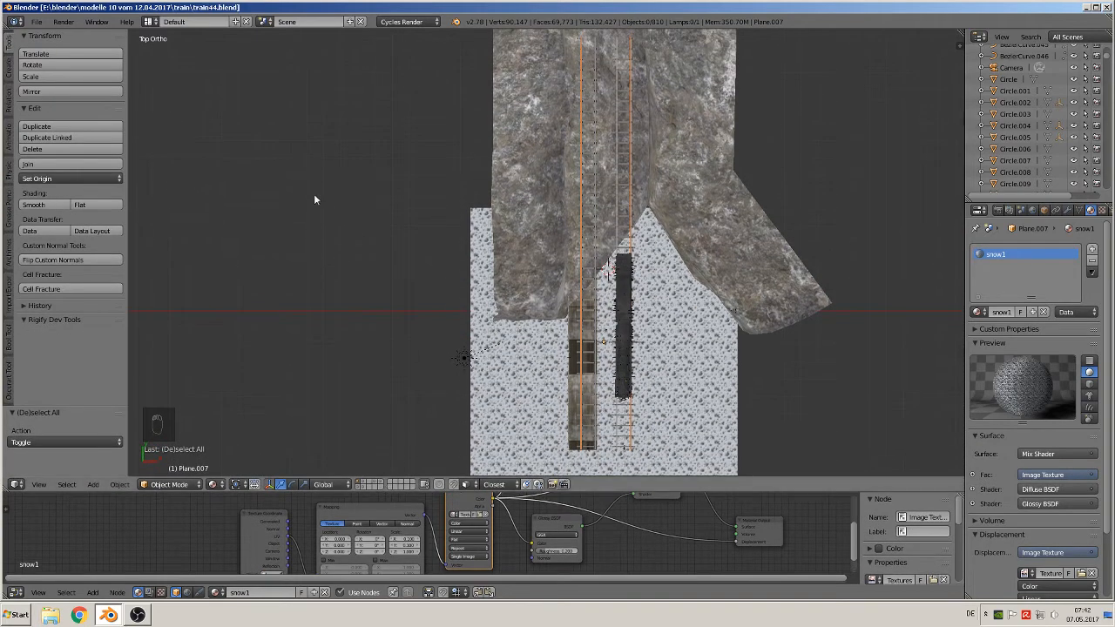
click(91, 485)
mouse_move(110, 472)
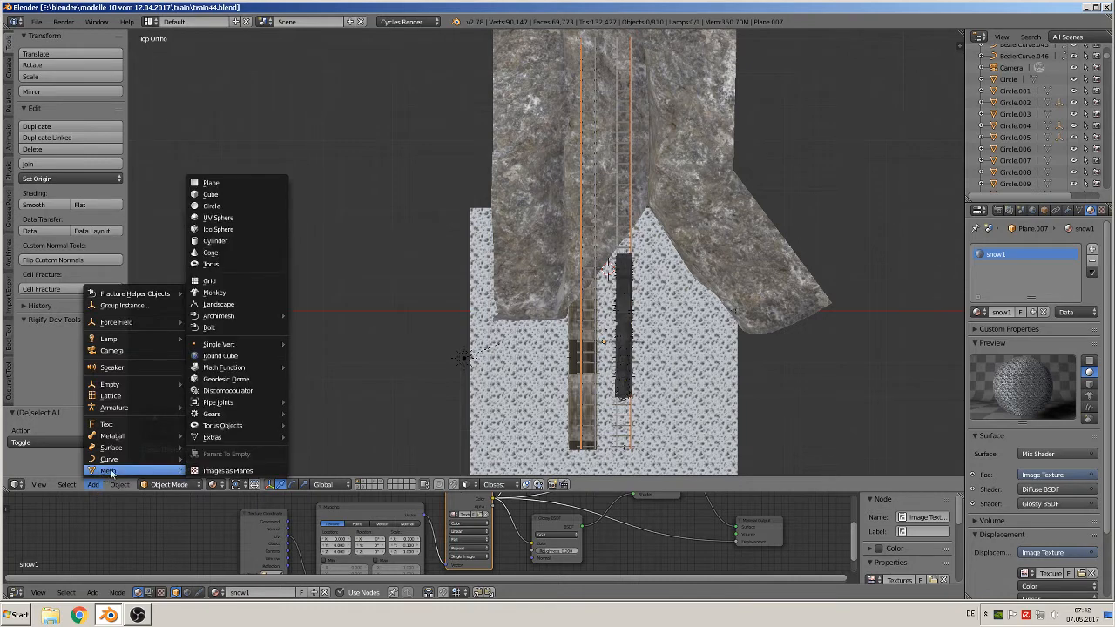
click(235, 181)
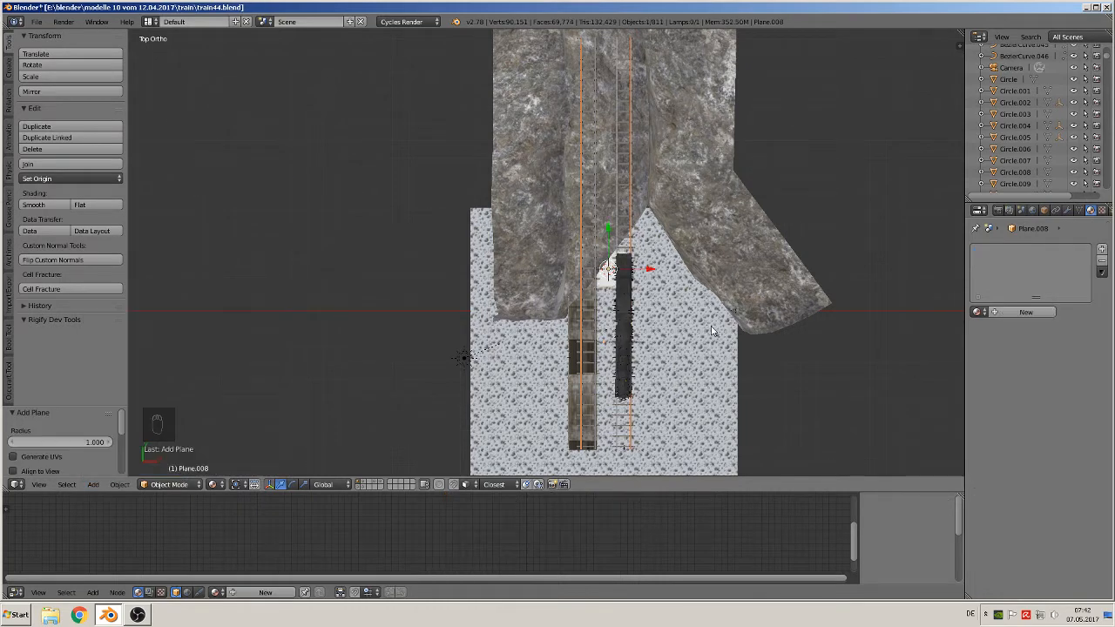
key(s)
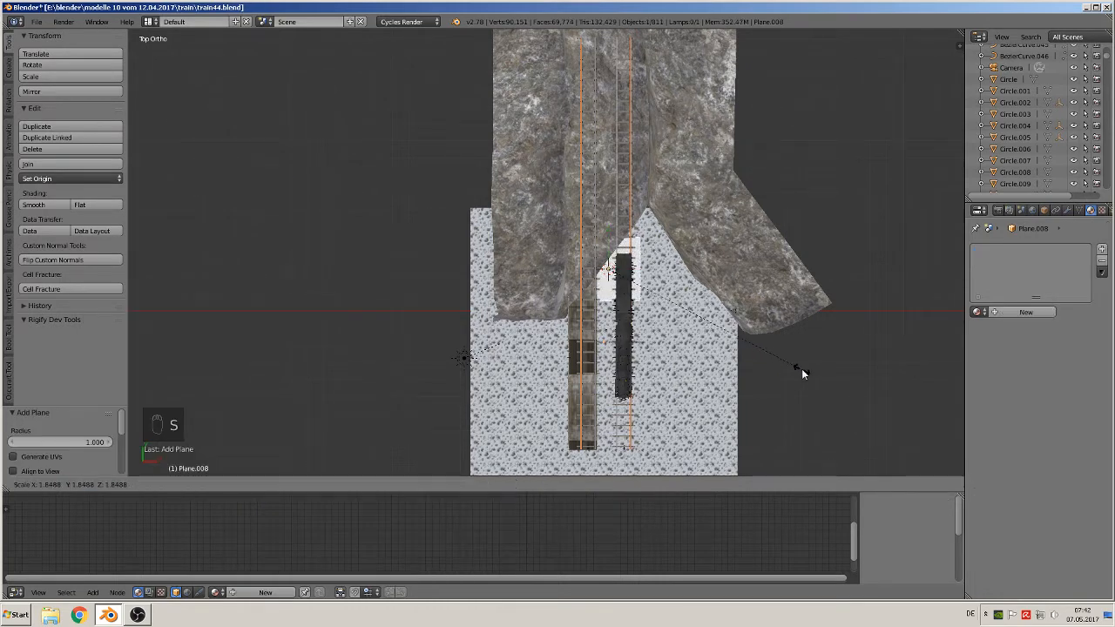
click(801, 368)
- Raise the new plane about 2.22 along Z and shift it about -0.135 along X
middle_drag(679, 340, 608, 222)
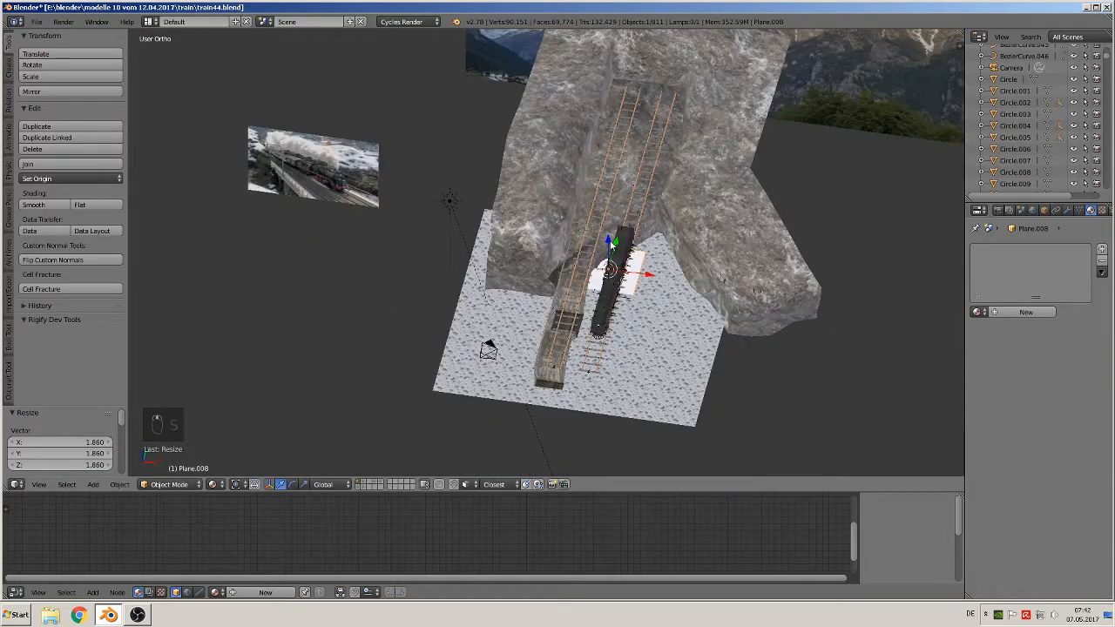
key(g)
key(z)
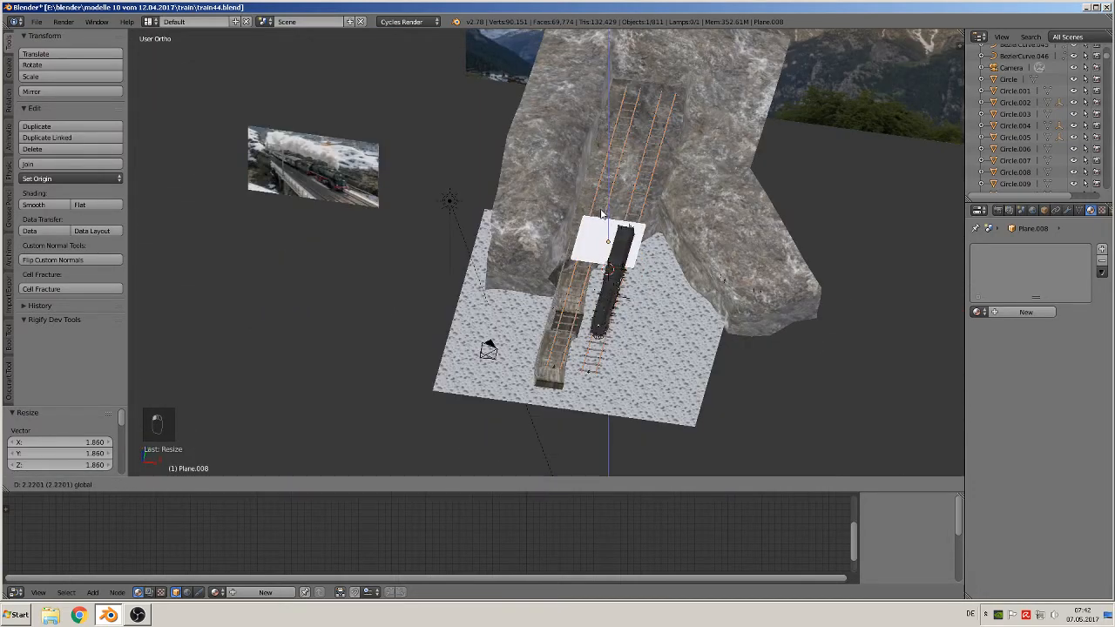
click(617, 241)
scroll(617, 241, up, 3)
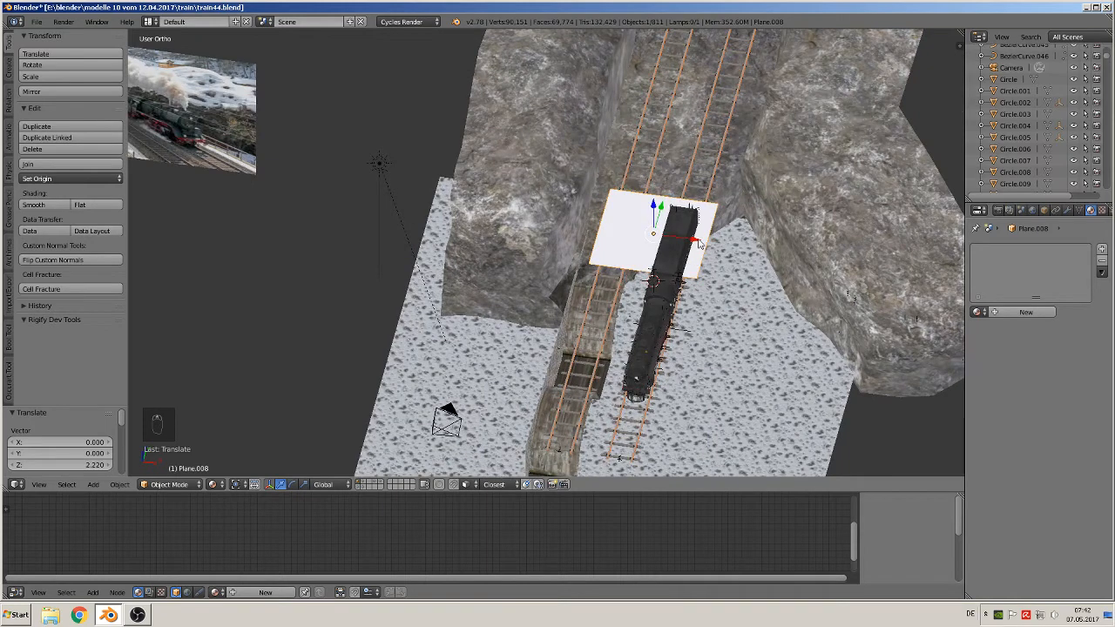
drag(699, 244, 711, 264)
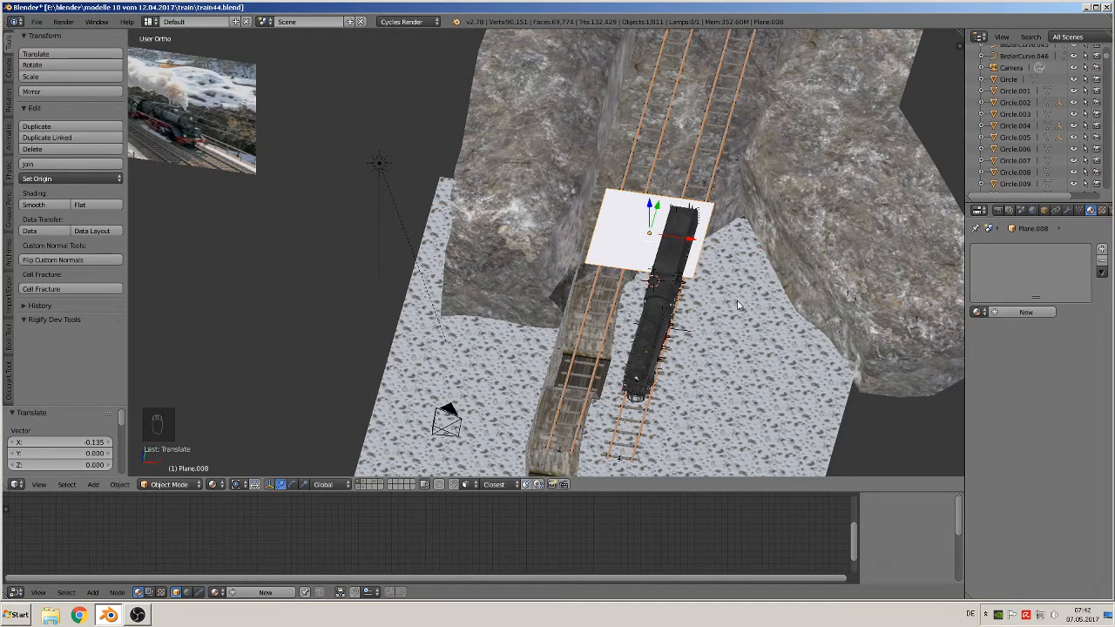
- Scale the plane up by about 1.164, and stretch it about 6.333 along Y to follow the tracks
key(s)
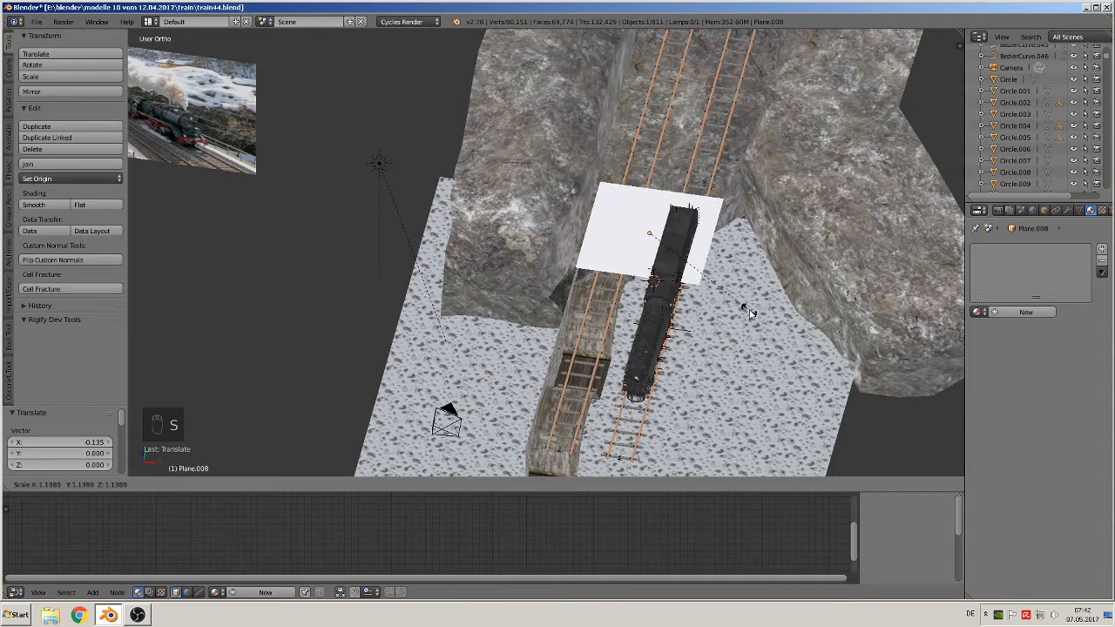
click(749, 311)
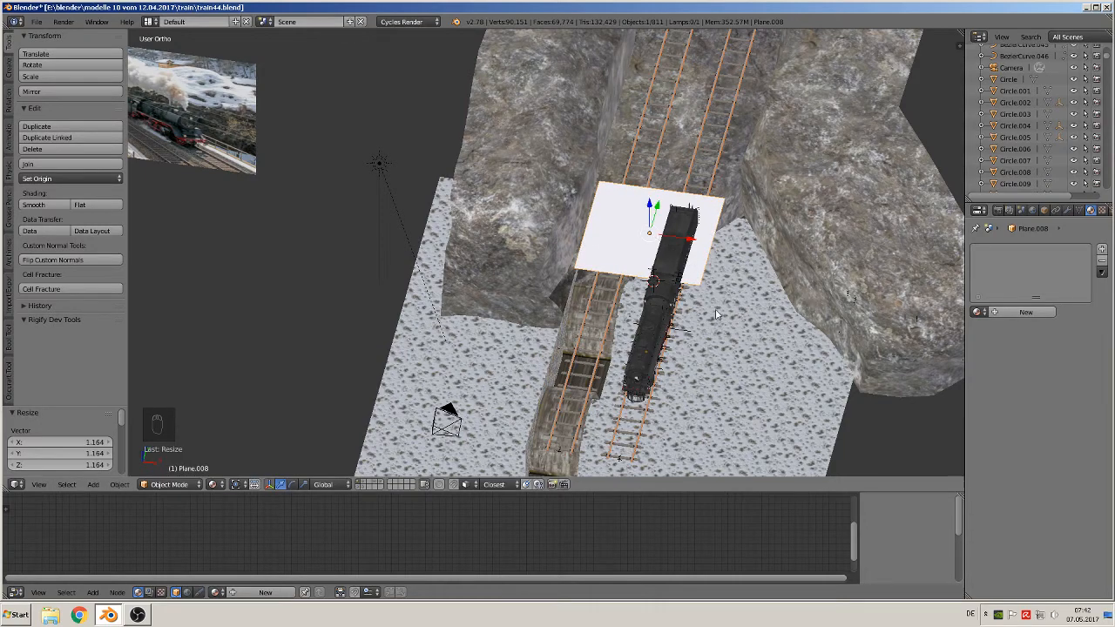
middle_drag(748, 312, 613, 324)
scroll(614, 322, down, 3)
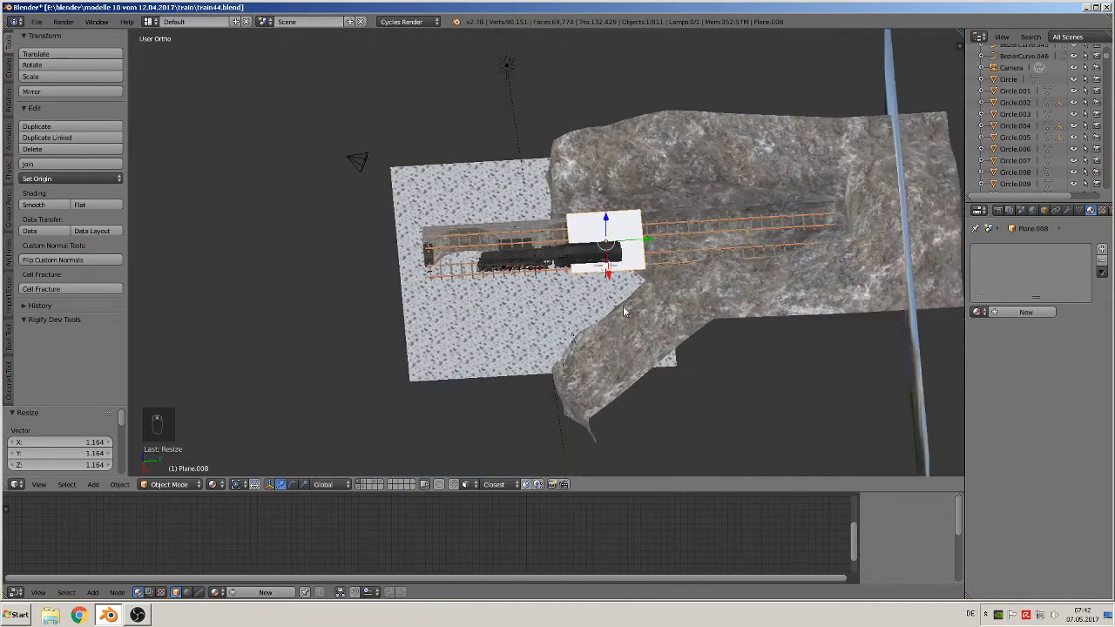
key(s)
key(y)
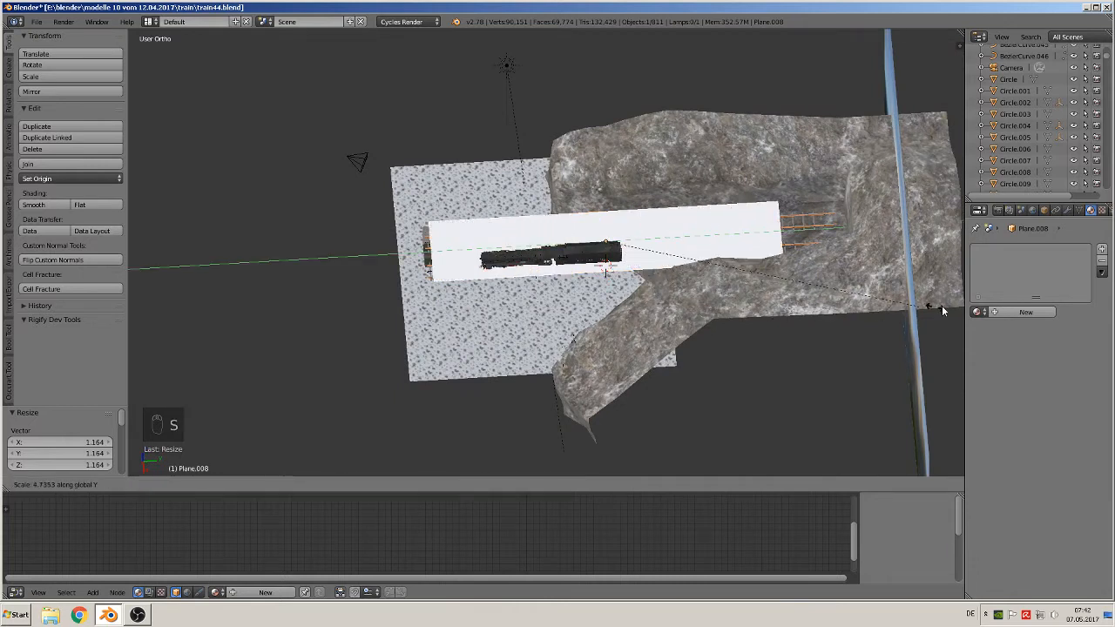
click(195, 312)
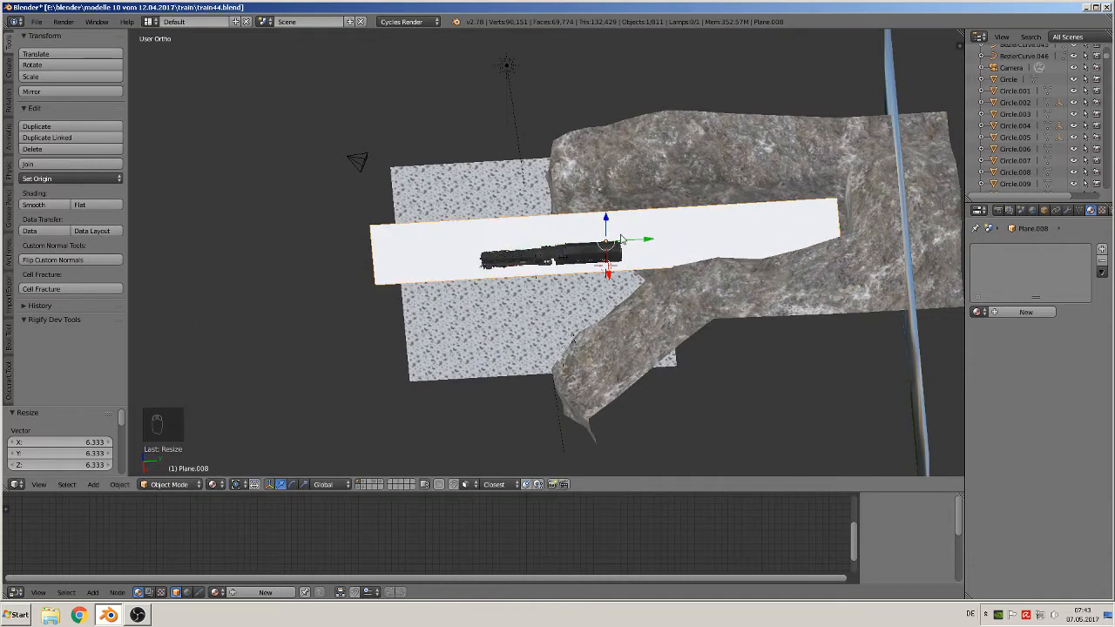
- Move the plane about 1.693 along Y and lower it about 0.595 along Z, just beneath the rails
key(g)
key(y)
click(670, 250)
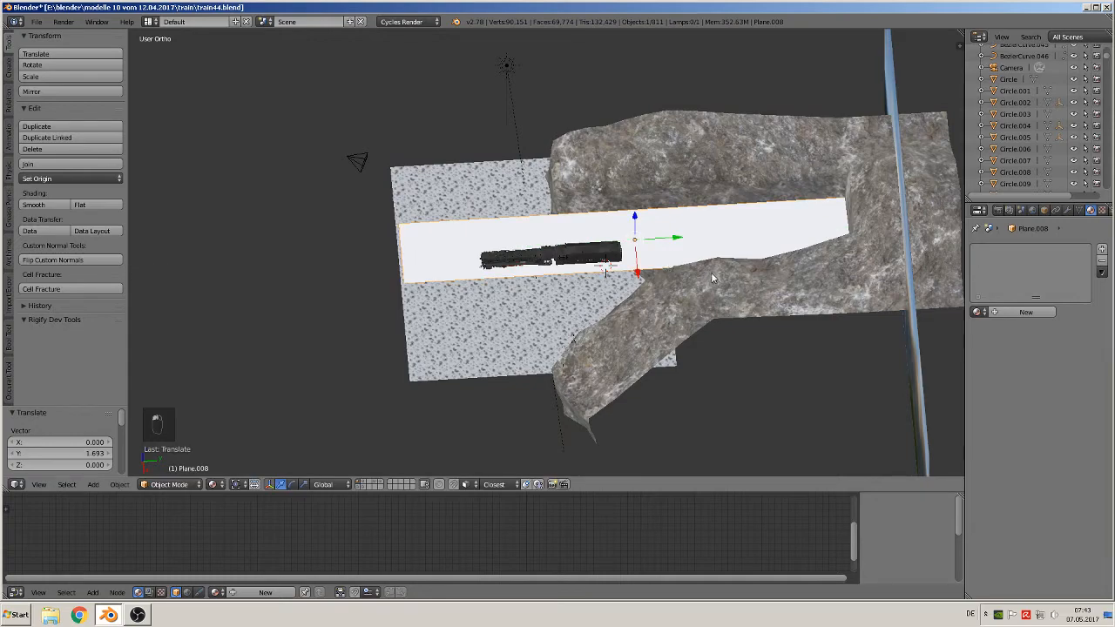
middle_drag(711, 272, 452, 251)
scroll(780, 203, up, 5)
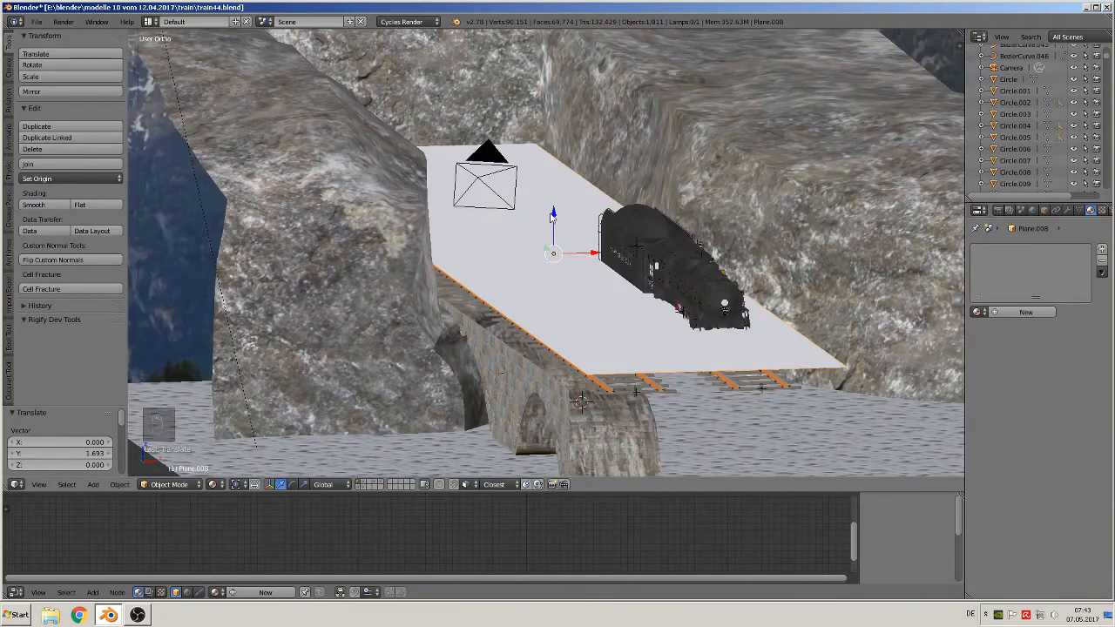
drag(551, 212, 537, 251)
middle_drag(537, 251, 486, 271)
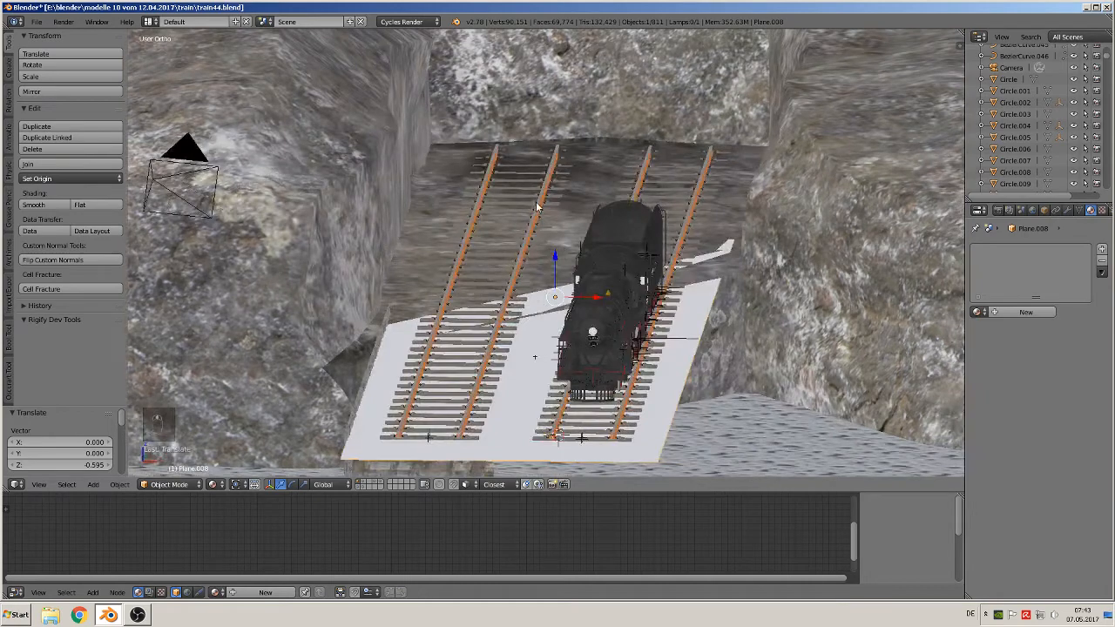
- Edit the rock terrain mesh: select the large face under the tracks and lower it about 0.099 along Z
right_click(586, 173)
key(Tab)
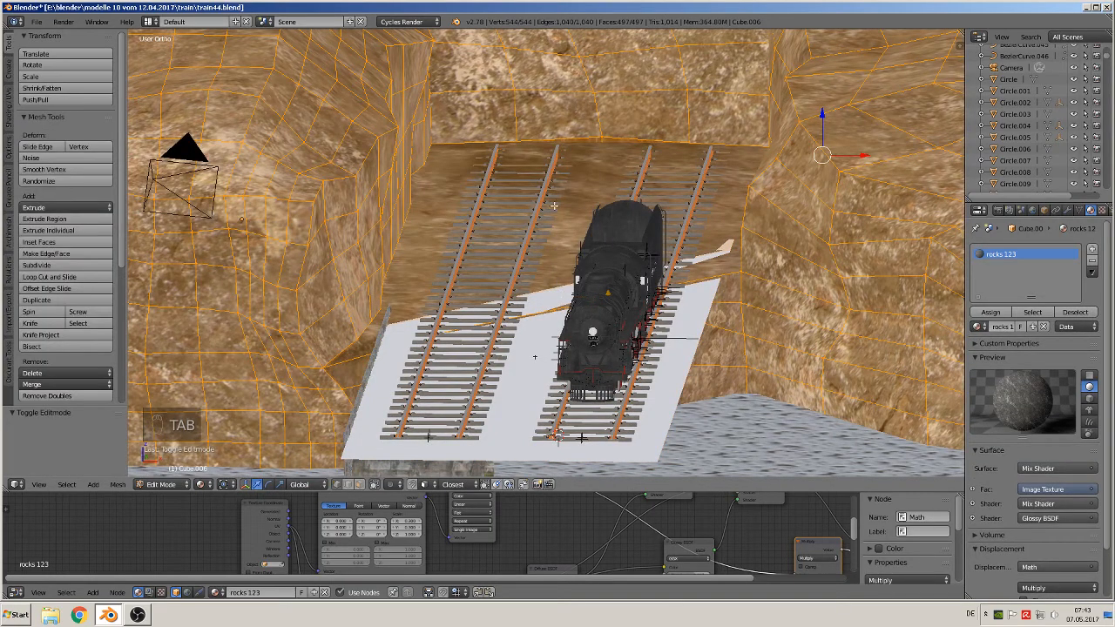
middle_drag(553, 206, 525, 222)
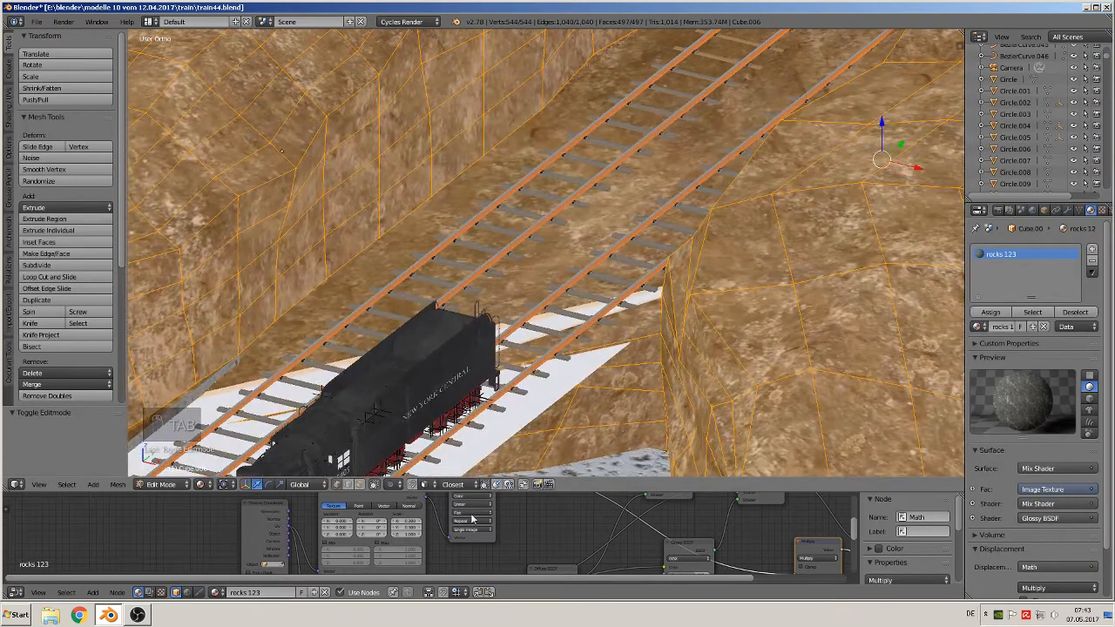
right_click(739, 110)
middle_drag(738, 112, 709, 129)
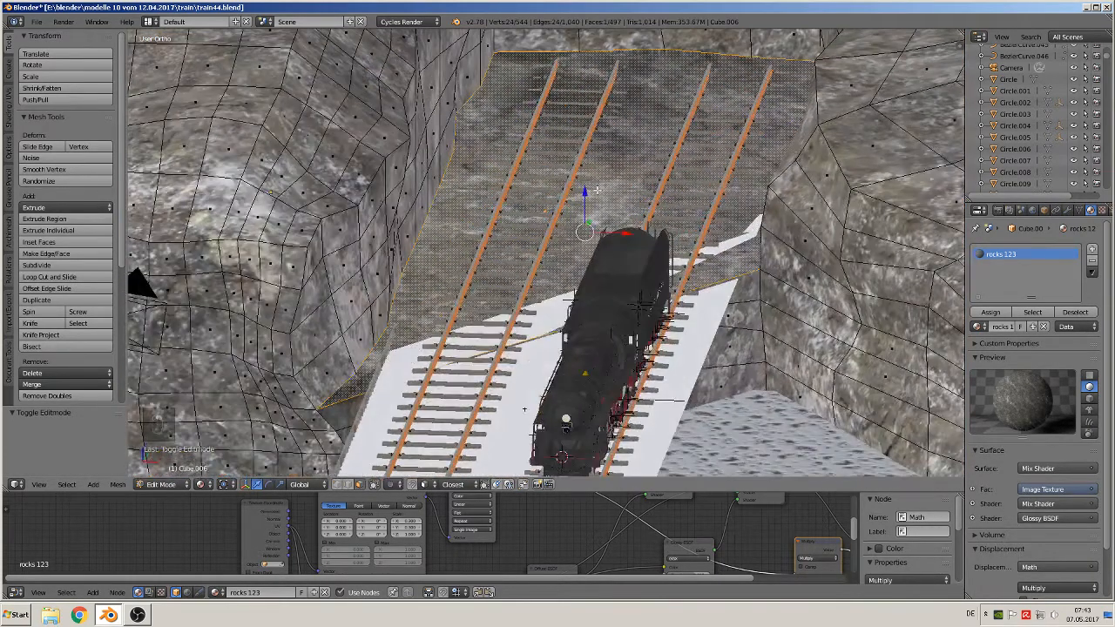
key(g)
key(z)
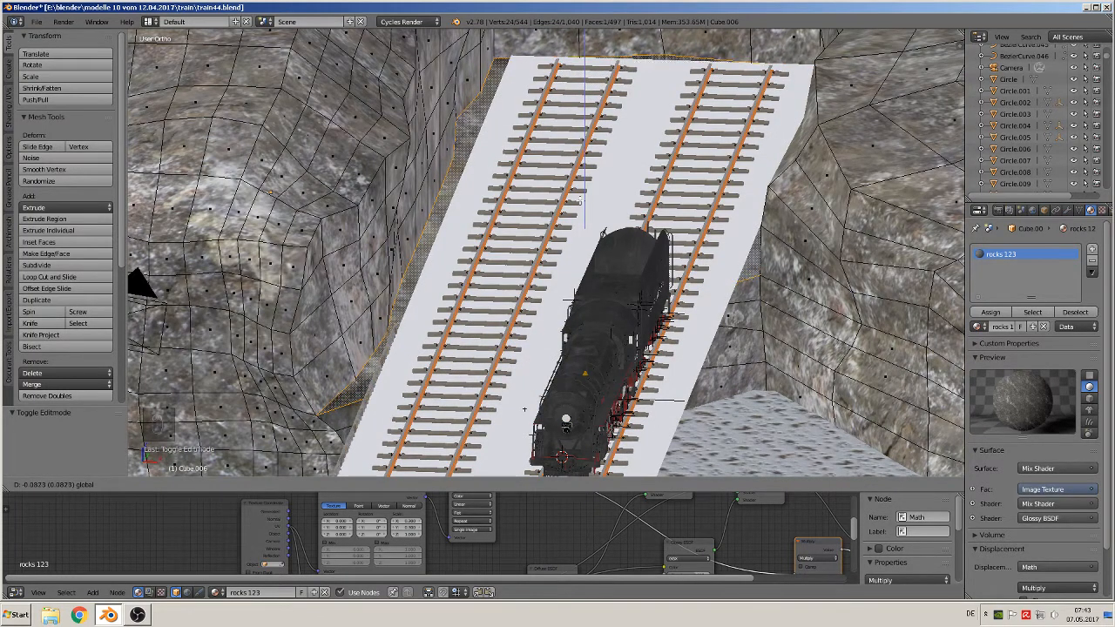
click(581, 201)
mouse_move(589, 186)
middle_down()
mouse_move(598, 113)
mouse_move(592, 180)
middle_up()
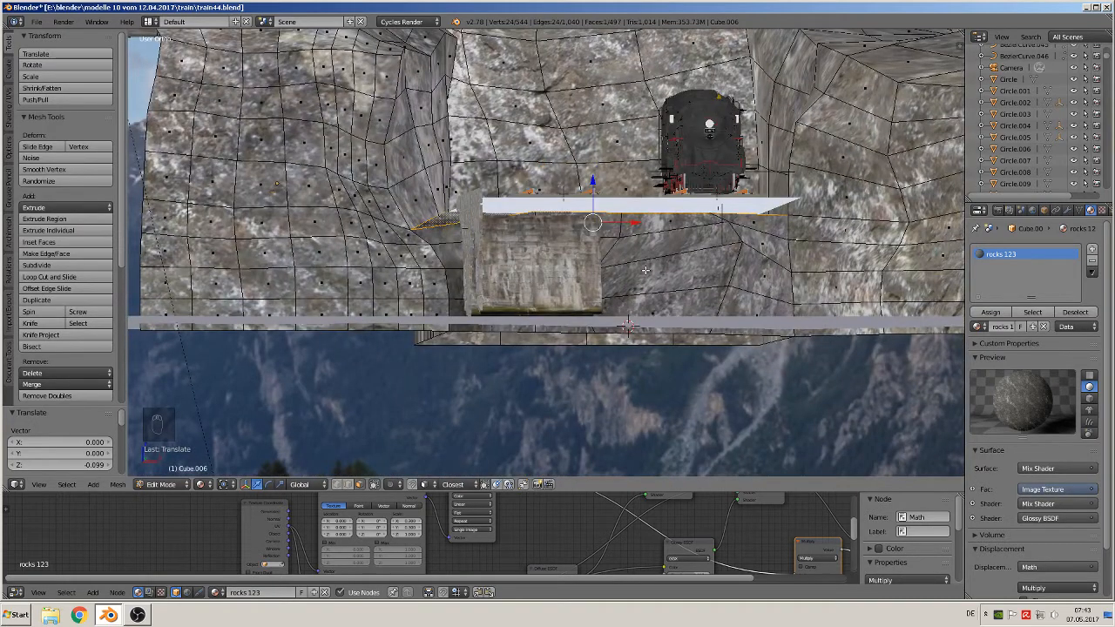
- Flatten the selected rock face by scaling it to 0 along Z, and adjust its height relative to the white plane
key(s)
key(z)
key(0)
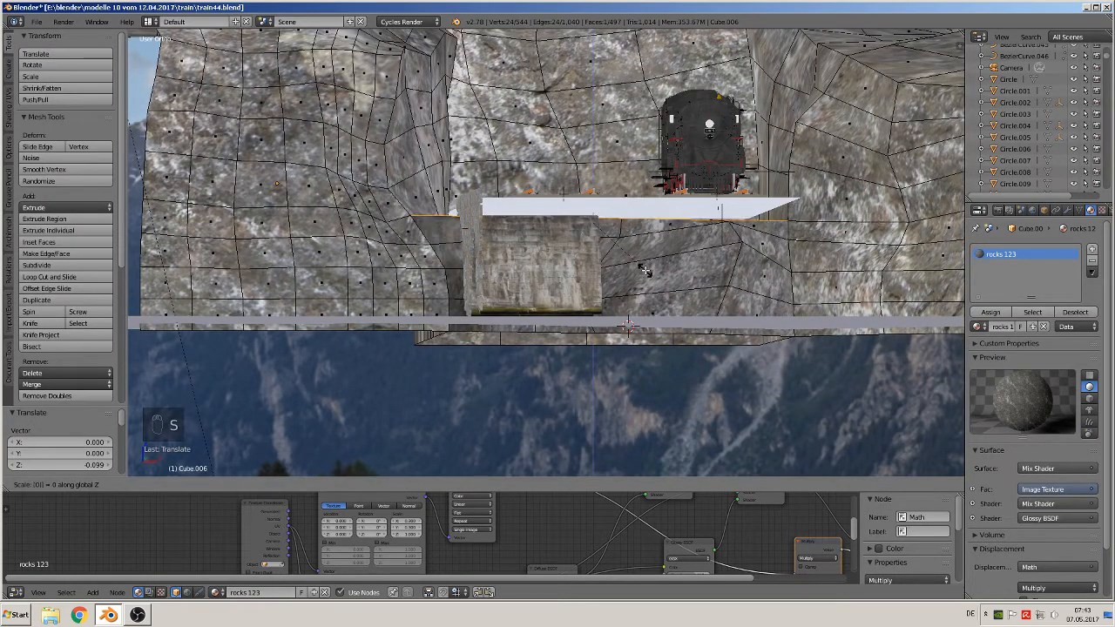
key(Return)
middle_drag(644, 268, 620, 253)
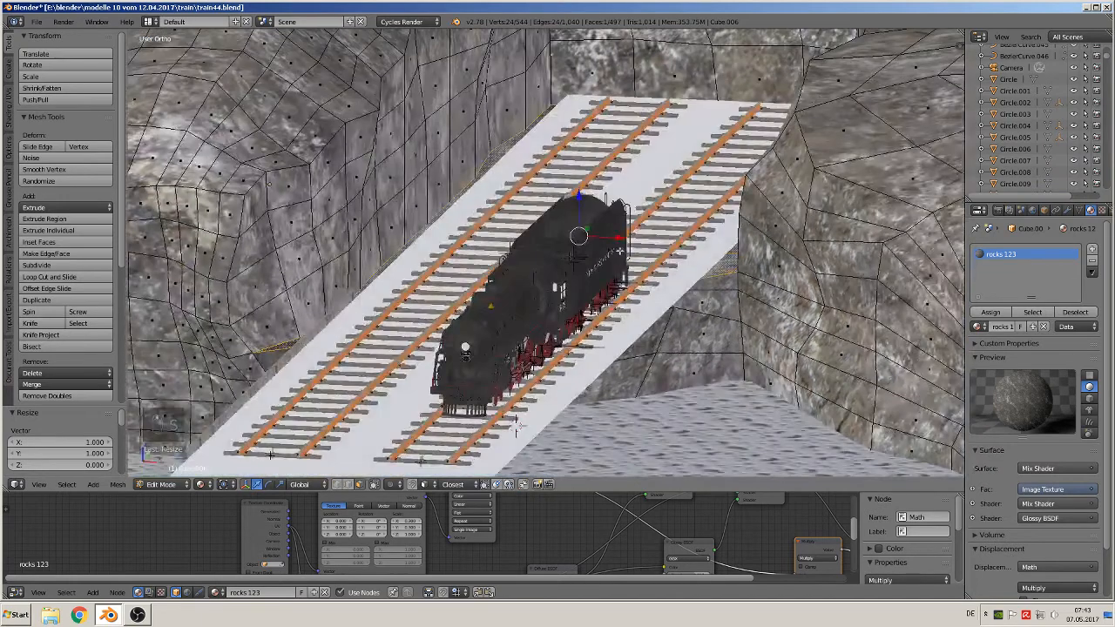
key(g)
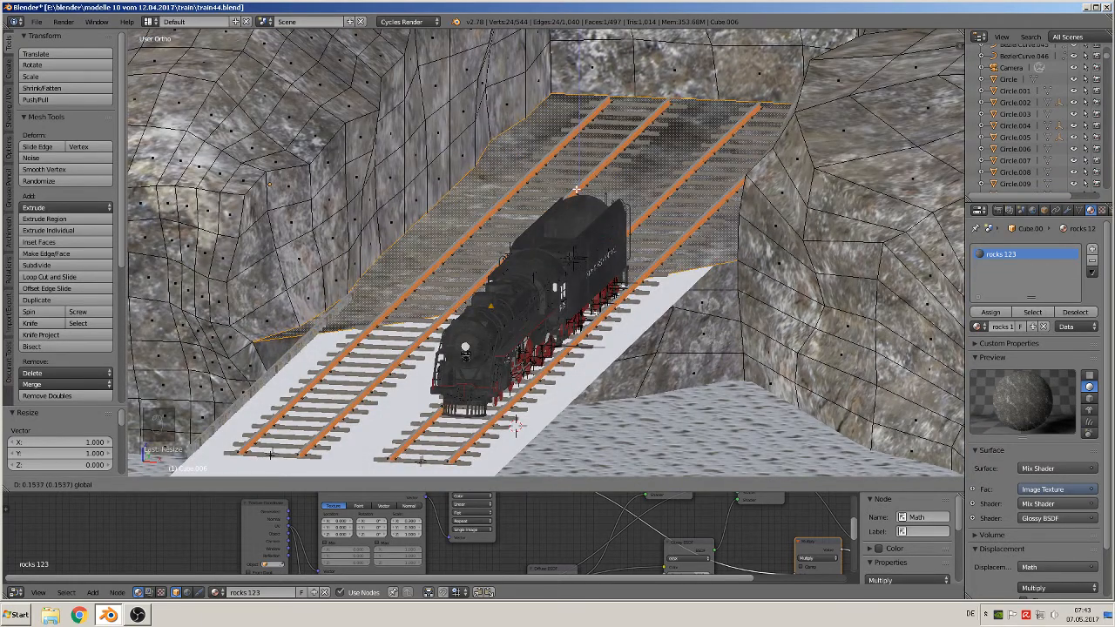
key(Return)
- Deselect the rock mesh, return to Object Mode, and select the white plane under the tracks
middle_drag(516, 426, 370, 92)
middle_drag(745, 370, 572, 218)
key(a)
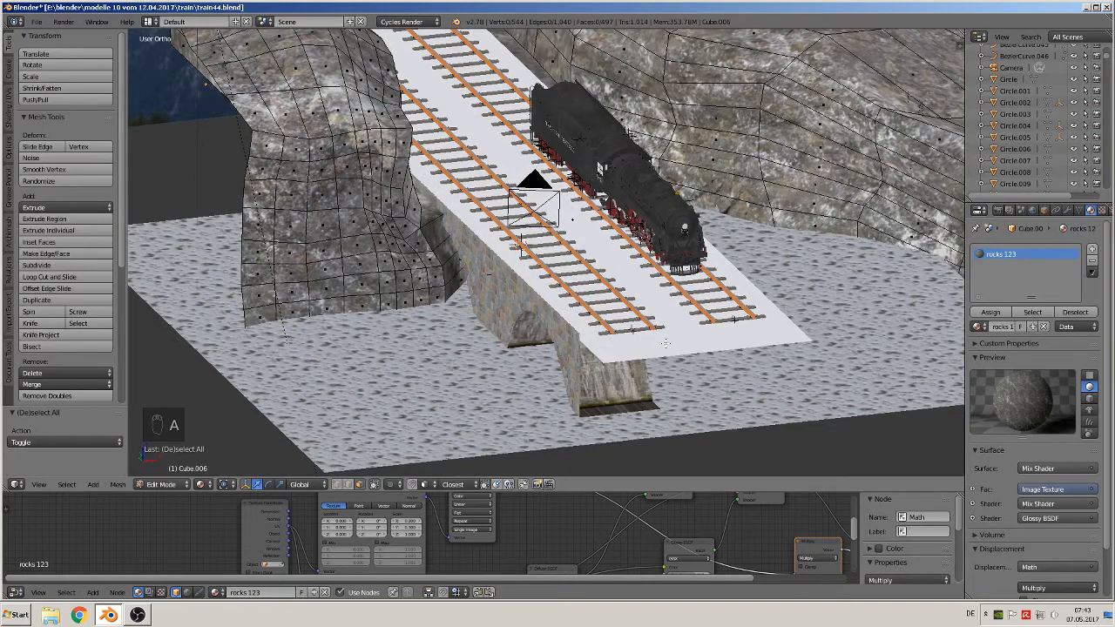
key(Tab)
right_click(665, 346)
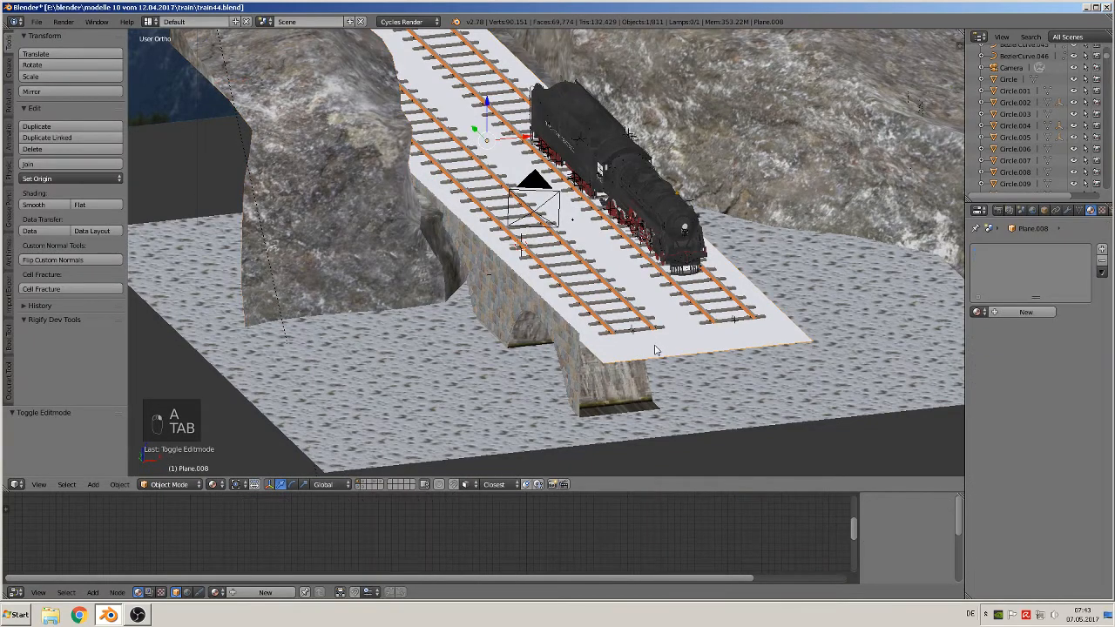
scroll(655, 350, up, 5)
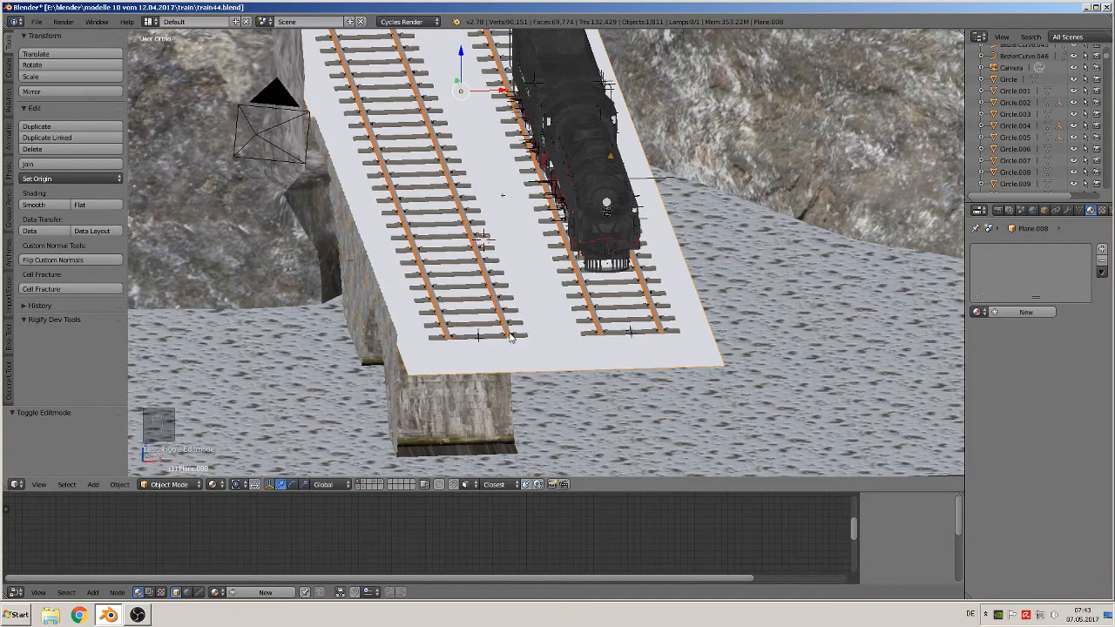
- Select the empty track's sleepers and iron fittings and move them about 0.311 and another 0.092 along X, closer to the train's track
scroll(511, 338, up, 2)
scroll(493, 329, up, 2)
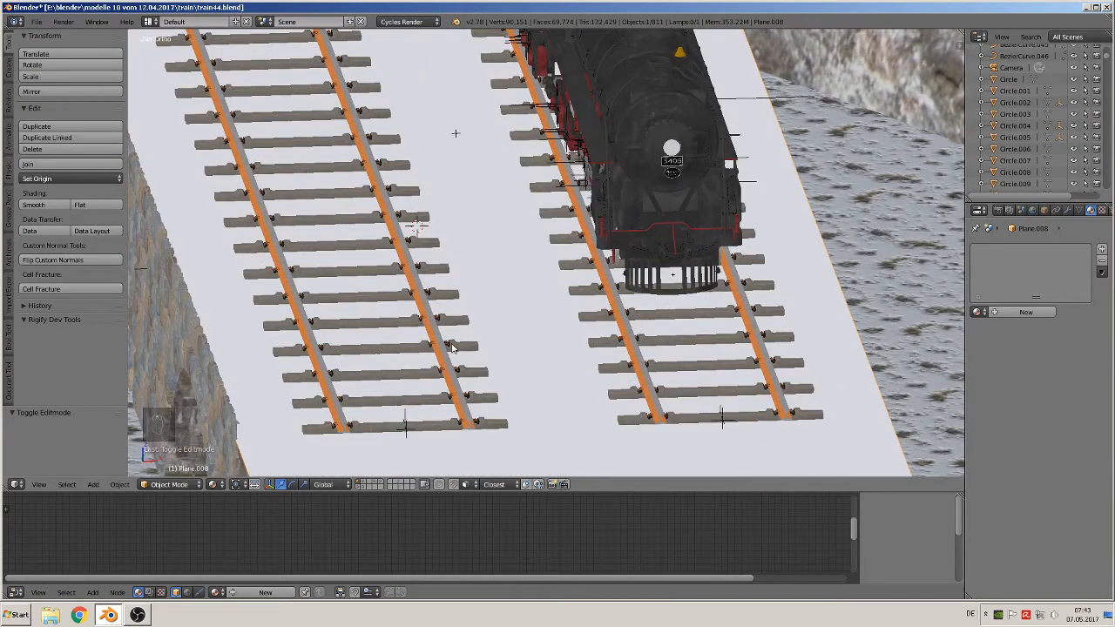
right_click(451, 347)
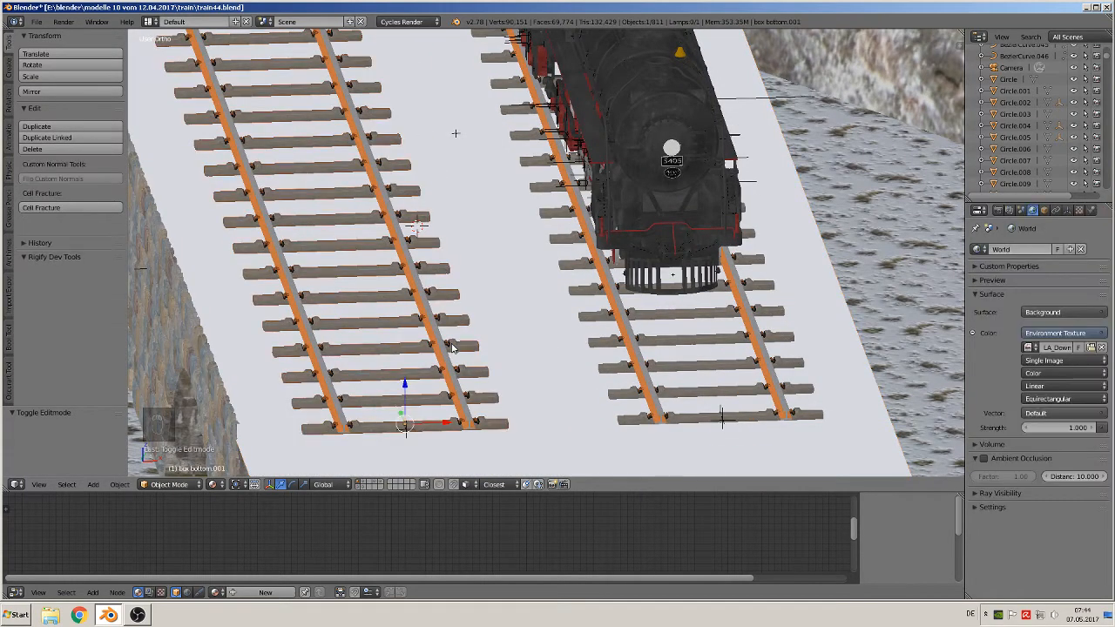
right_click(328, 364)
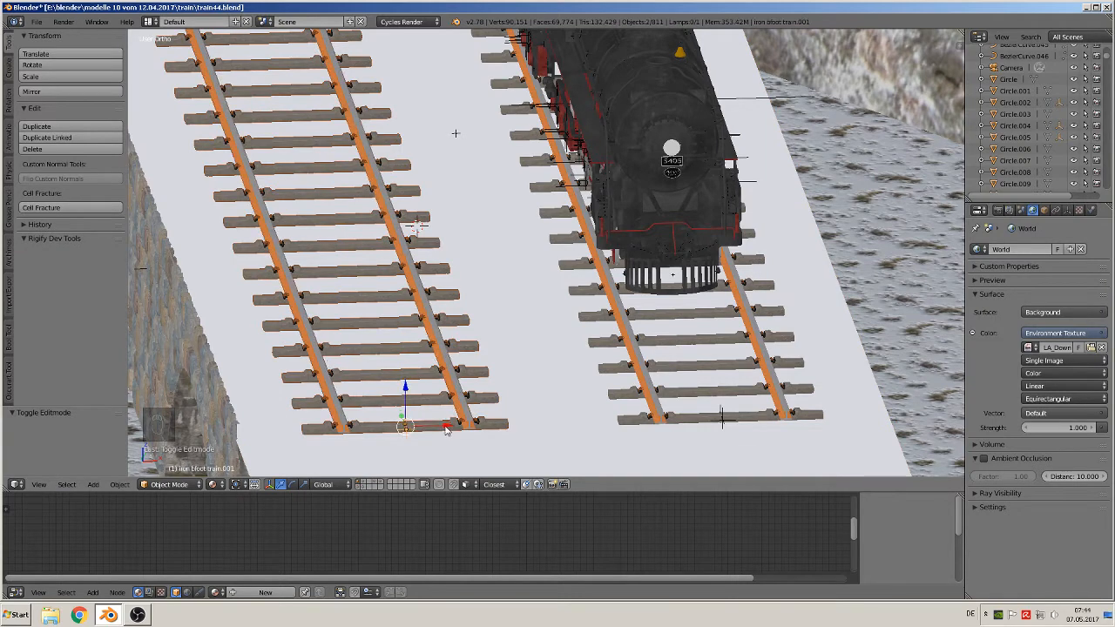
key(g)
key(x)
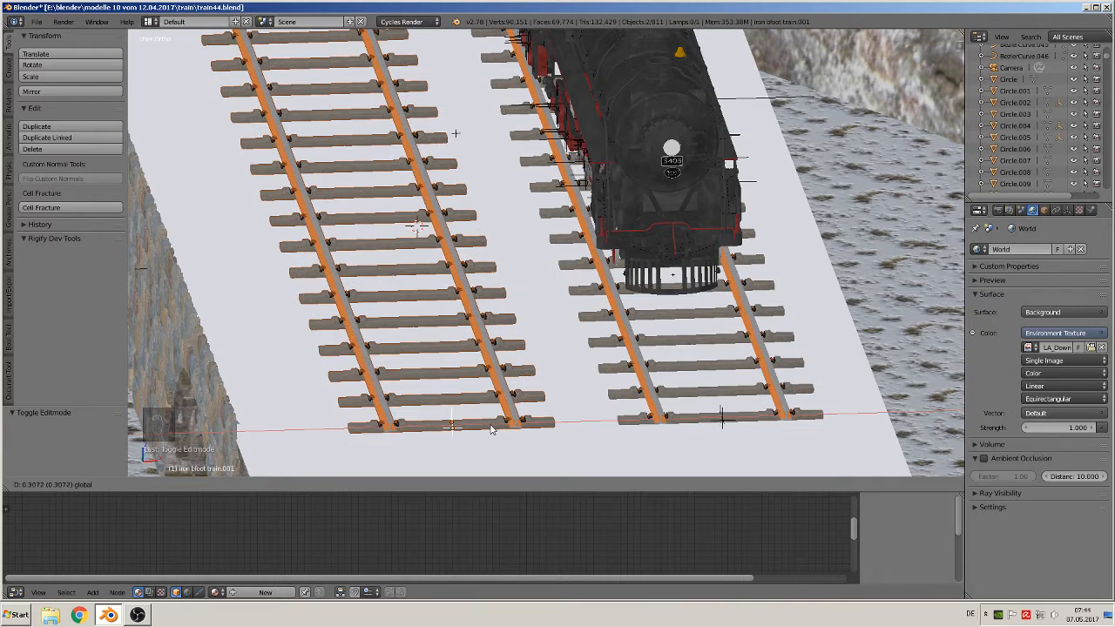
click(493, 427)
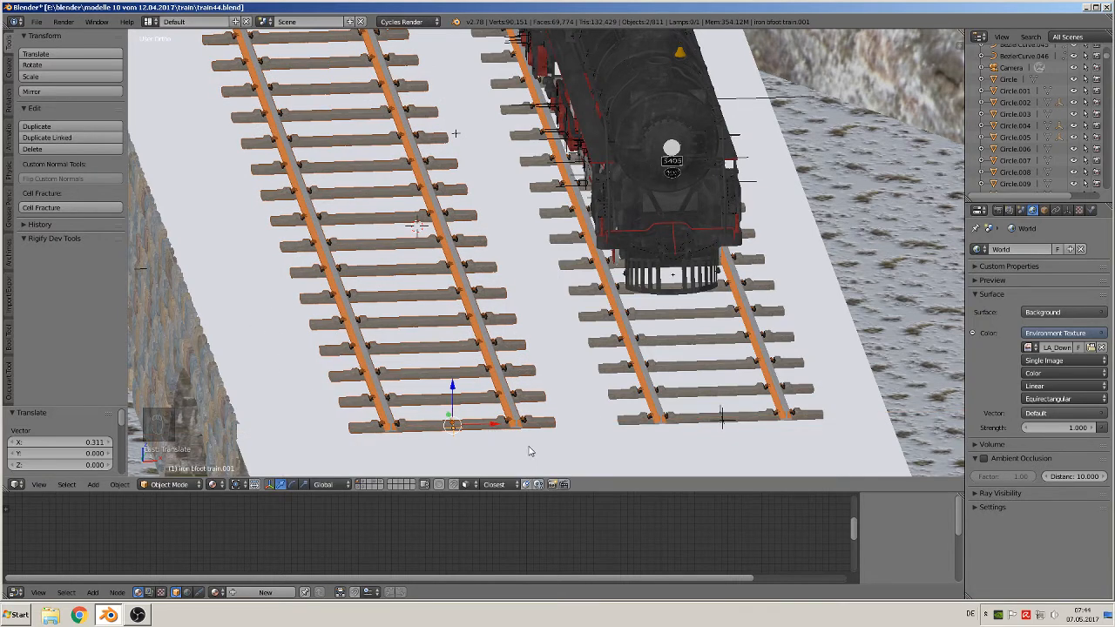
key(g)
key(x)
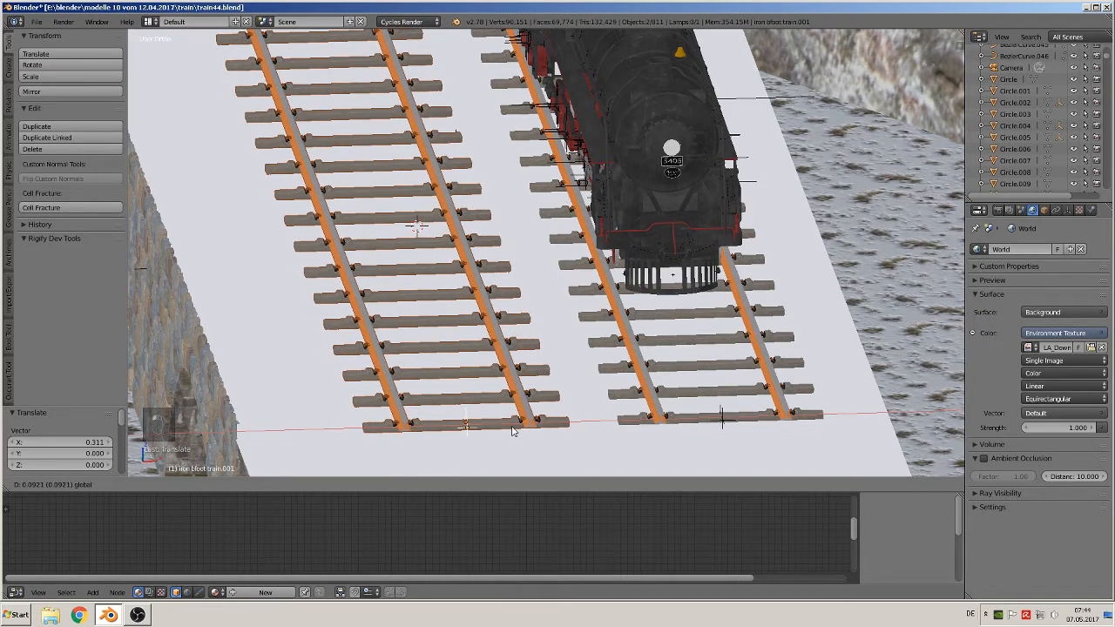
click(512, 430)
scroll(526, 406, down, 4)
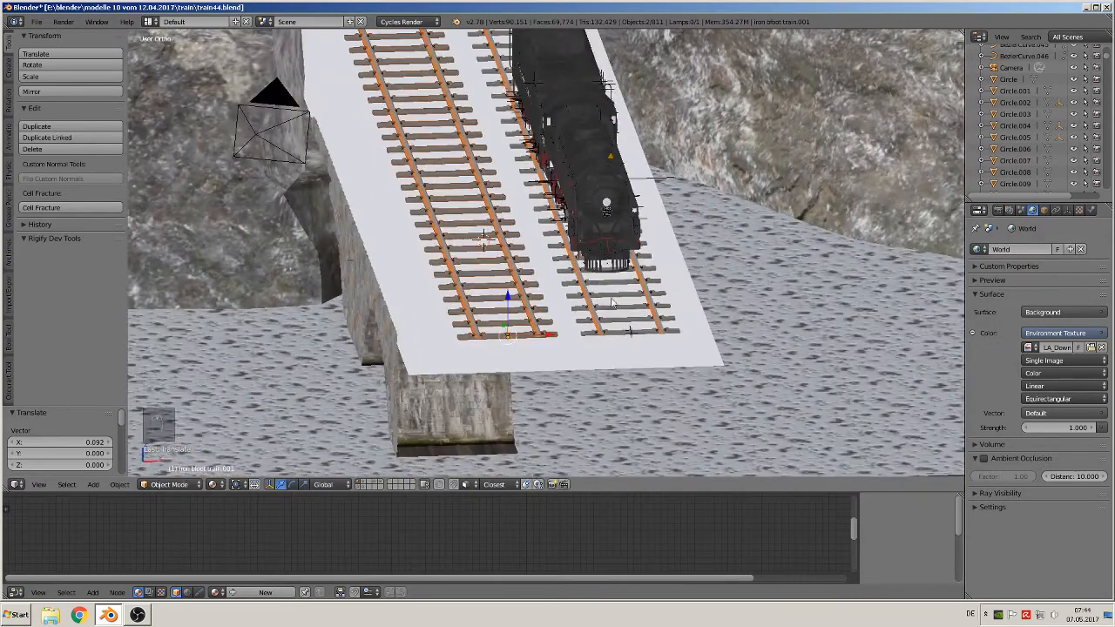
- Select the white plane beneath the tracks and give it a new material named splitt1
shift+middle_drag(458, 357, 529, 394)
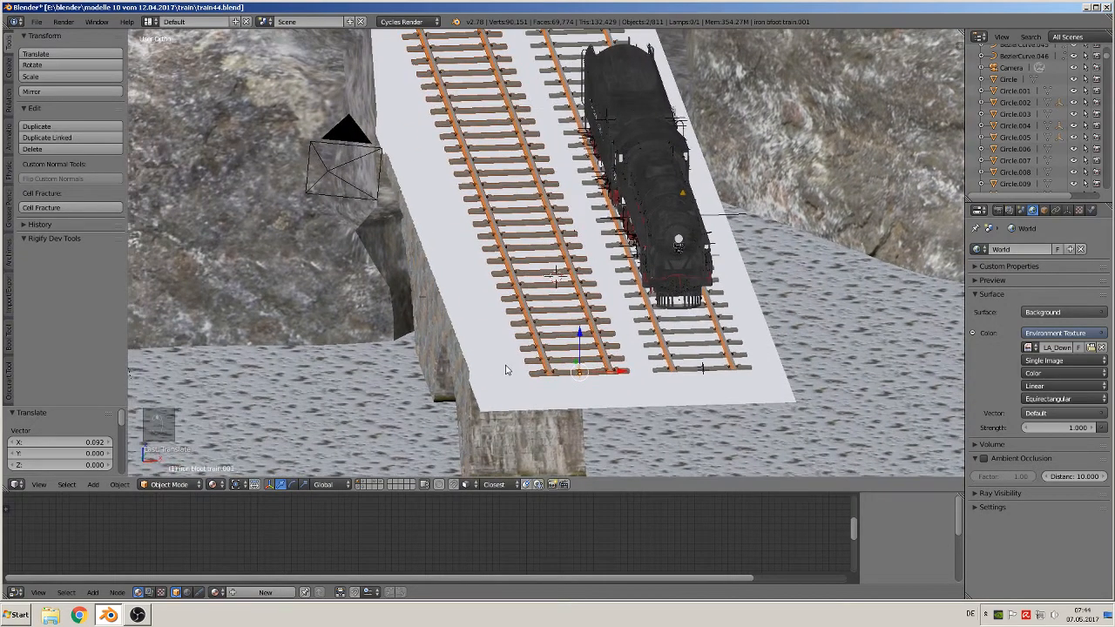
right_click(513, 410)
key(g)
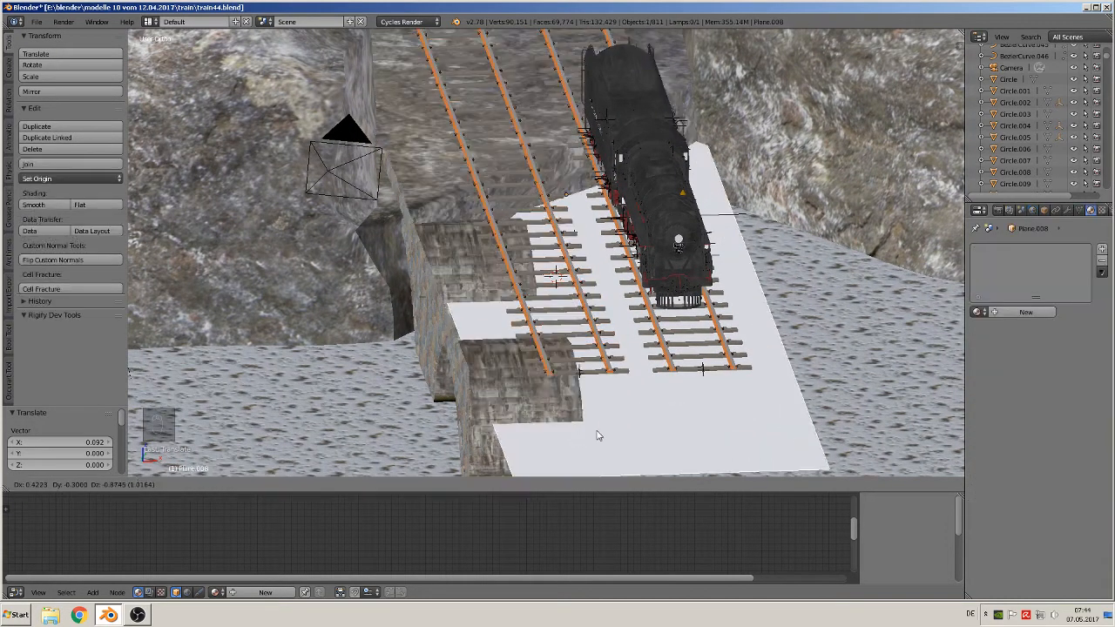
right_click(551, 398)
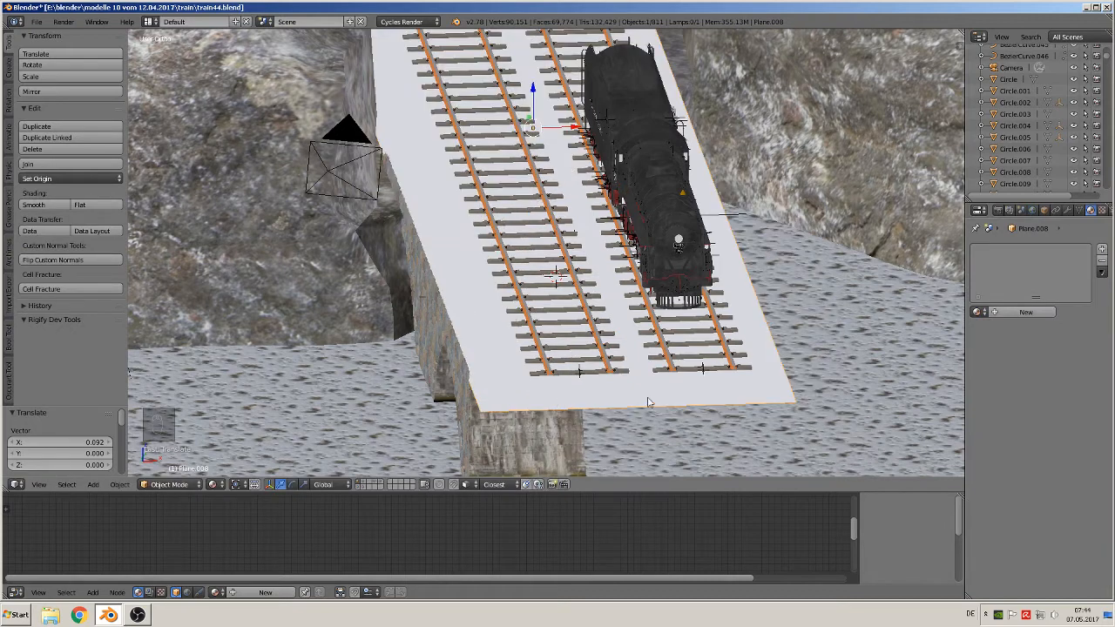
click(1012, 312)
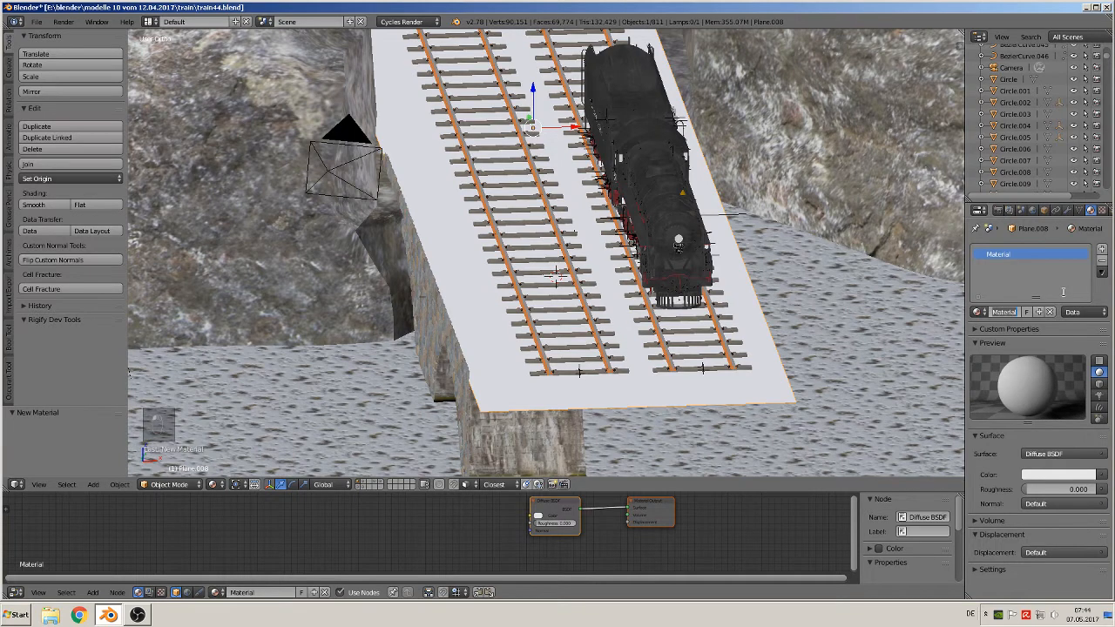
text(splitt)
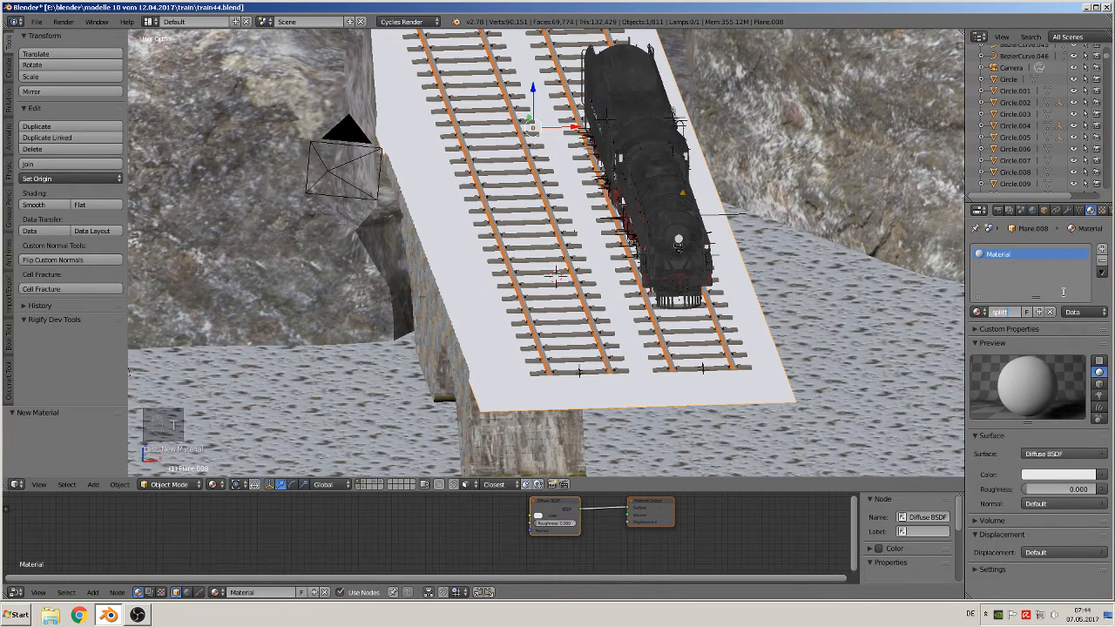
key(Return)
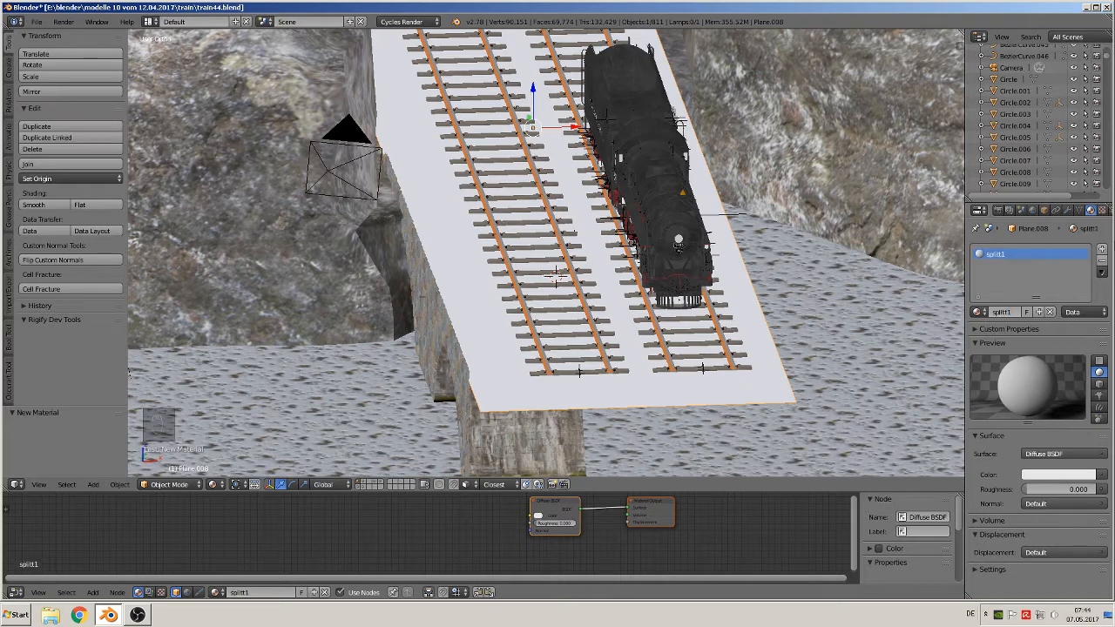
- Use an Image Texture for the splitt1 material's colour and load the gravel image from the textur folder
click(1101, 476)
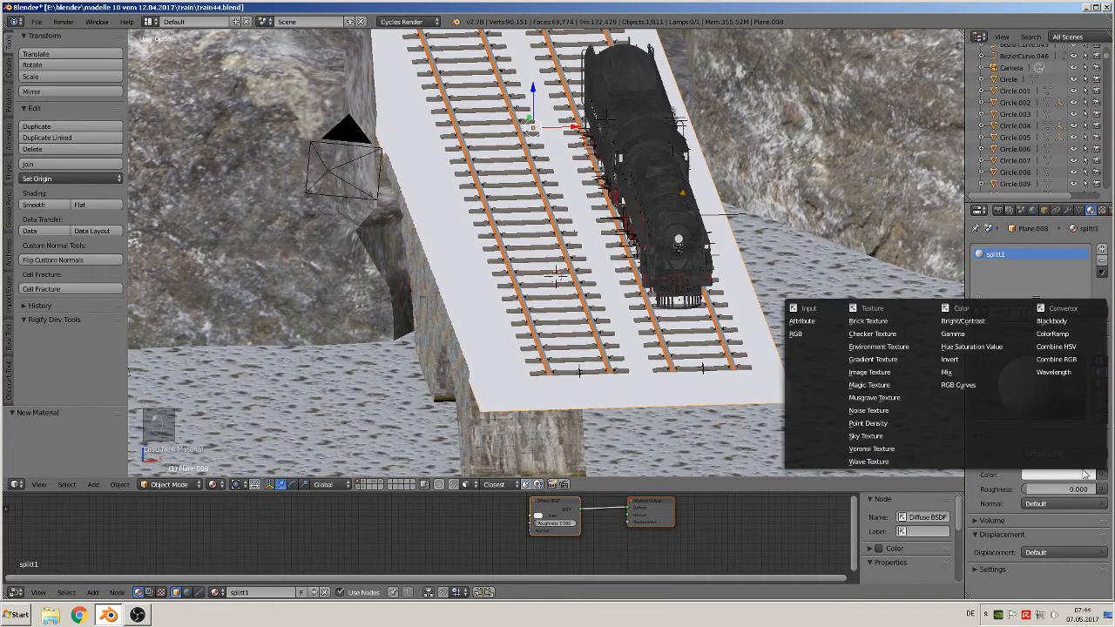
click(871, 372)
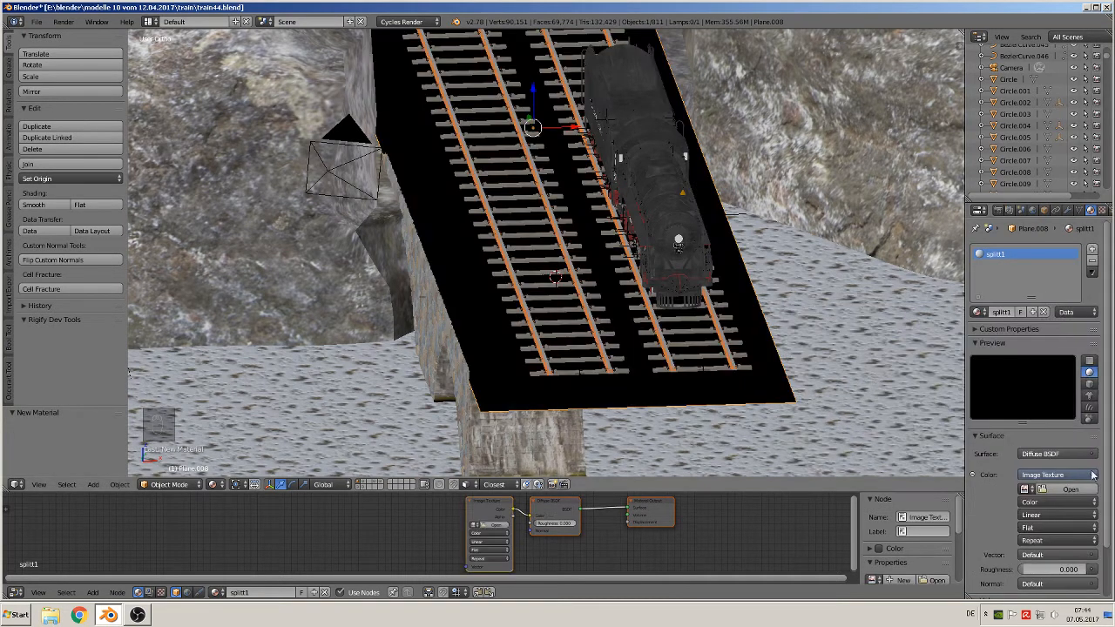
click(1052, 491)
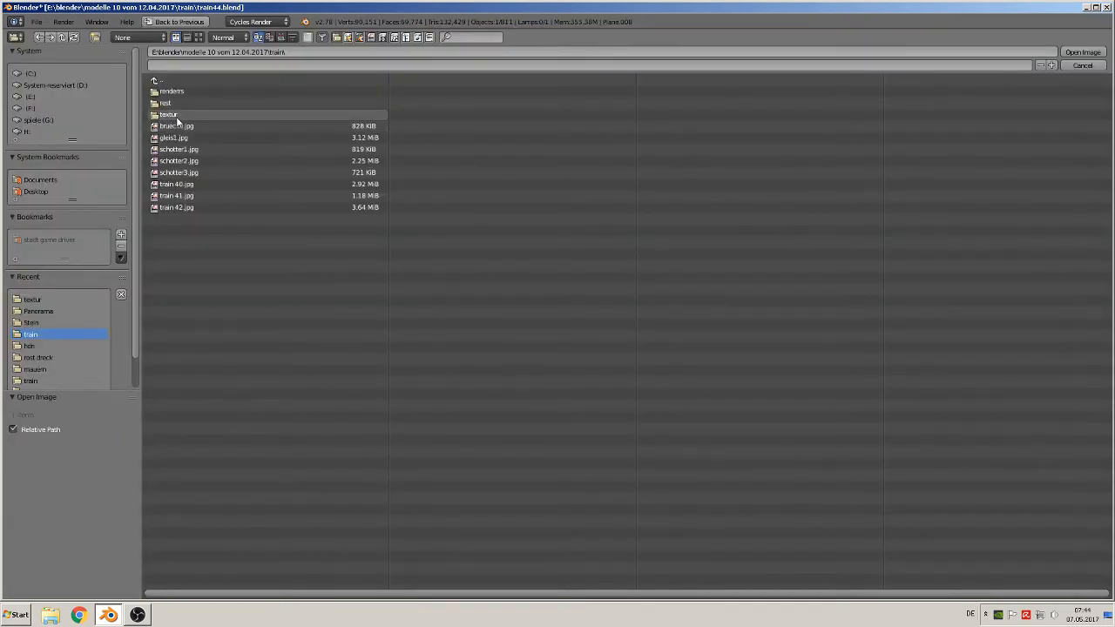
click(175, 115)
click(198, 37)
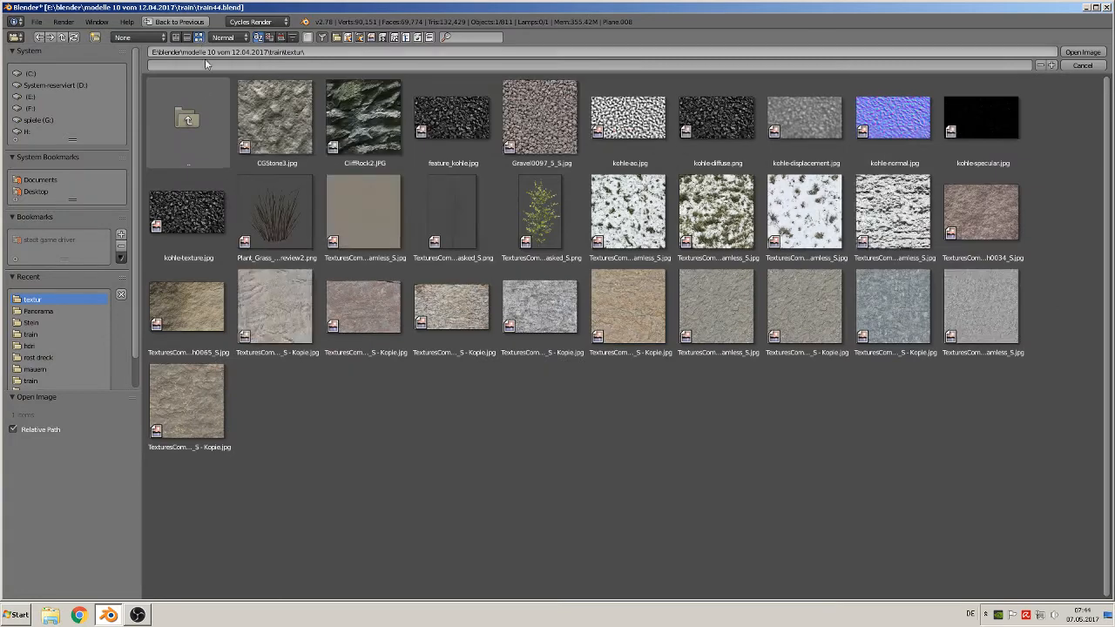
double_click(548, 117)
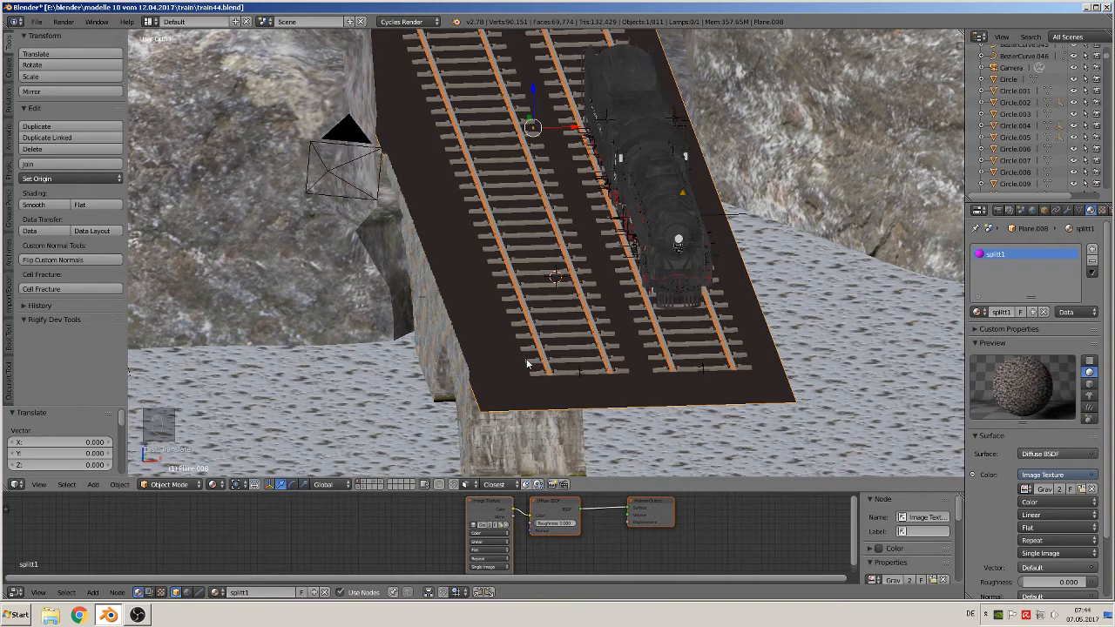
key(KP_7)
key(Tab)
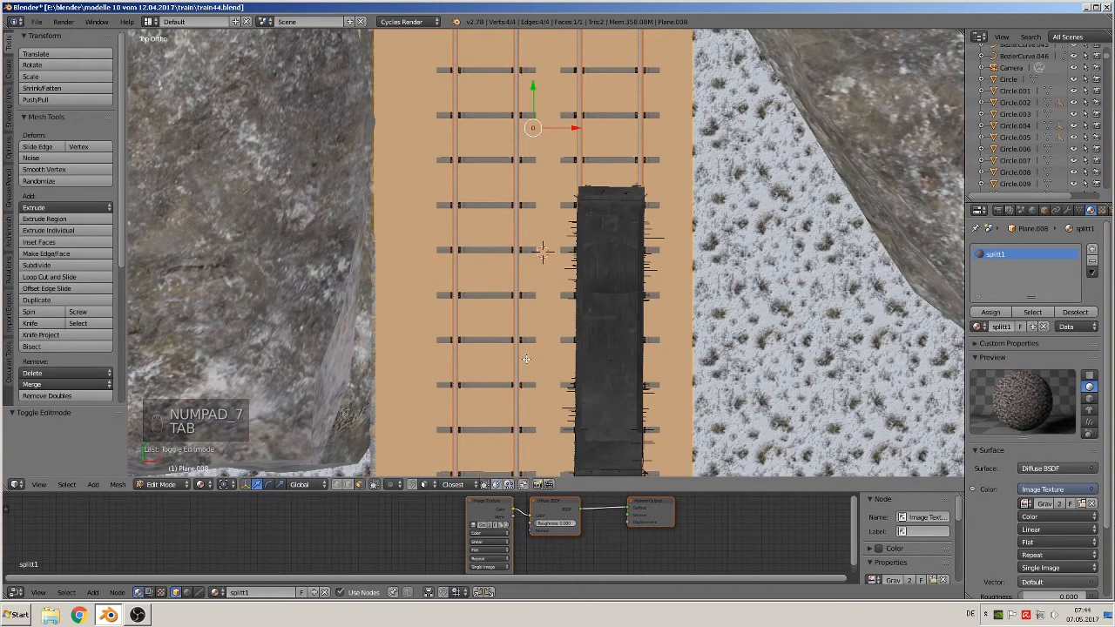
key(u)
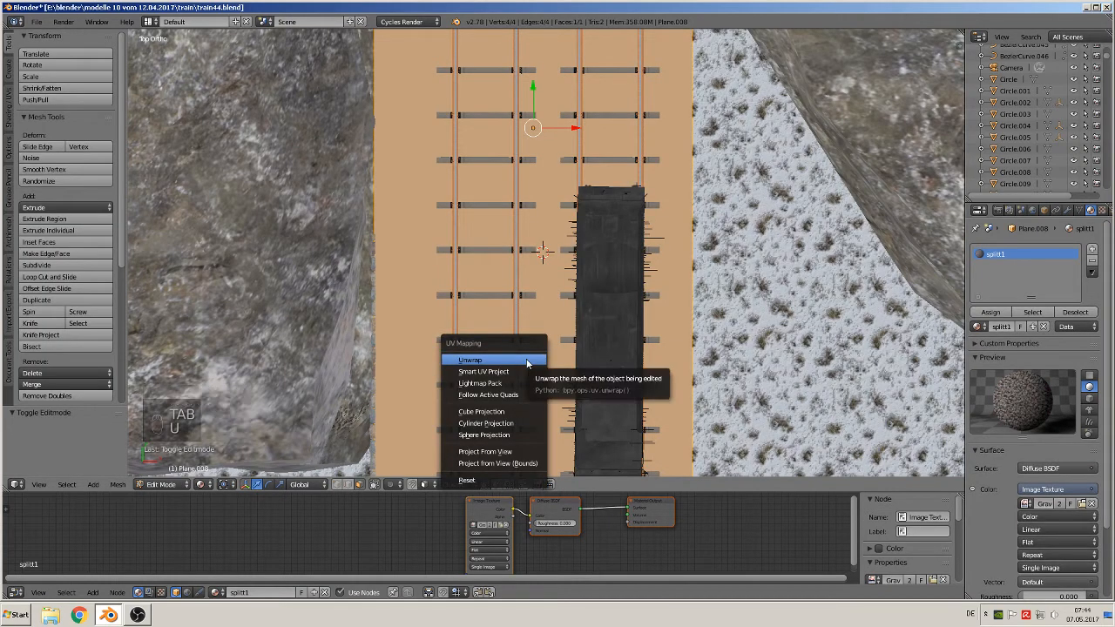
click(526, 361)
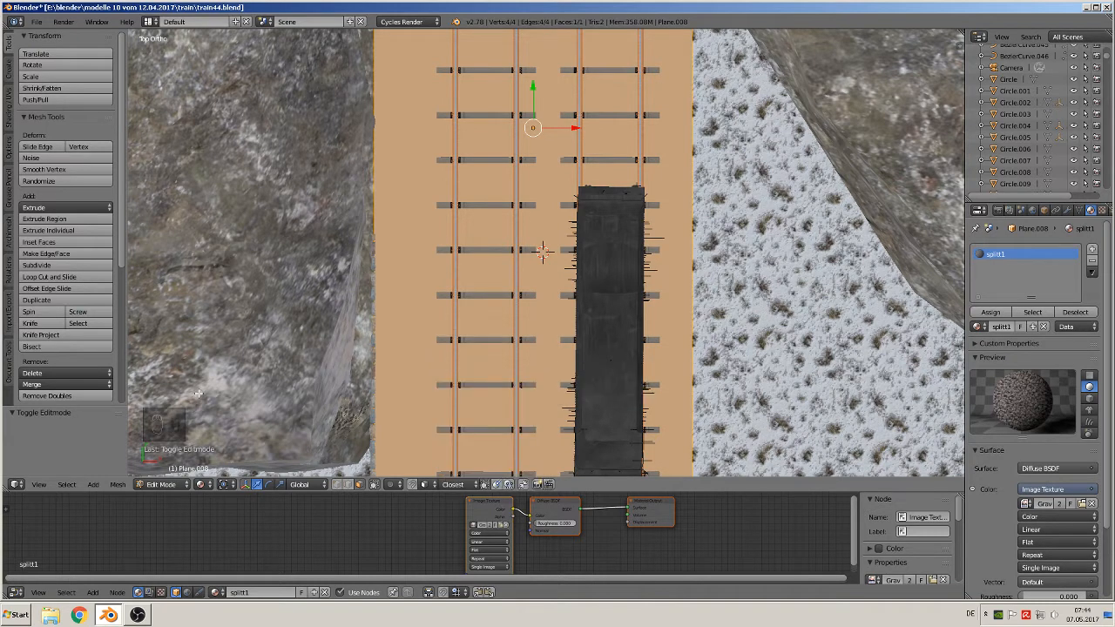
key(Tab)
- Apply the plane's rotation and scale, and unwrap its face in Edit Mode
click(118, 486)
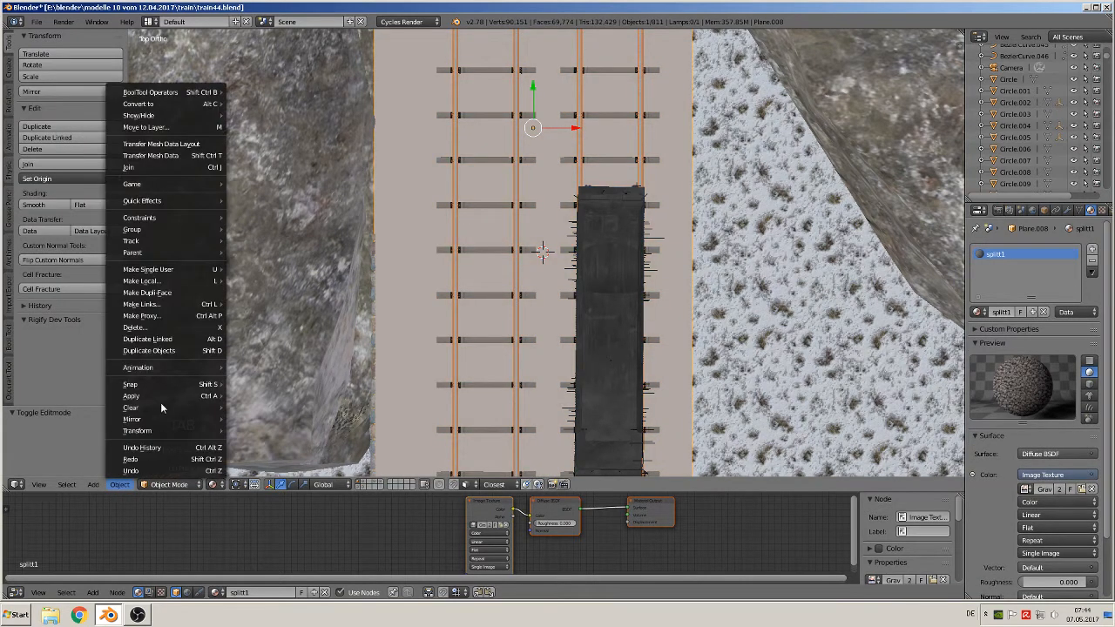
mouse_move(152, 395)
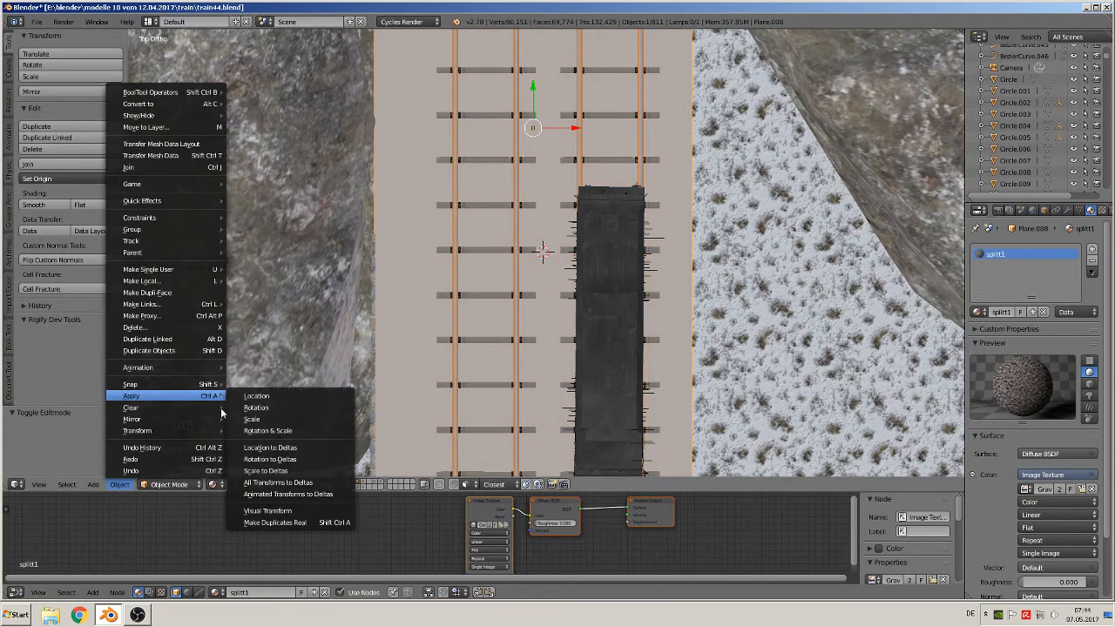
click(294, 432)
key(Tab)
key(u)
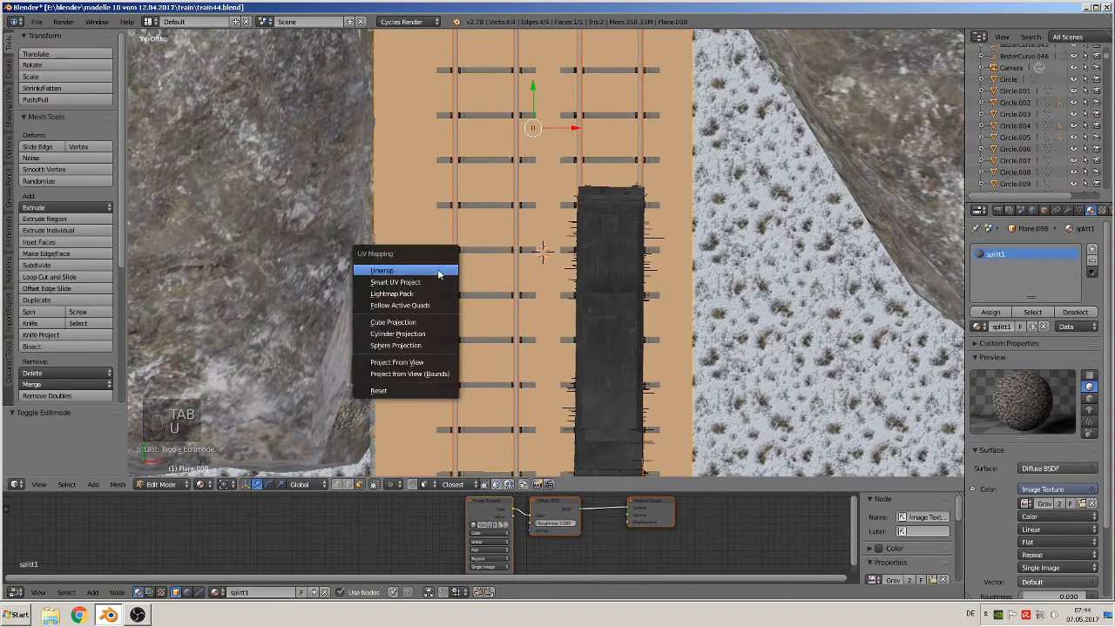
click(438, 272)
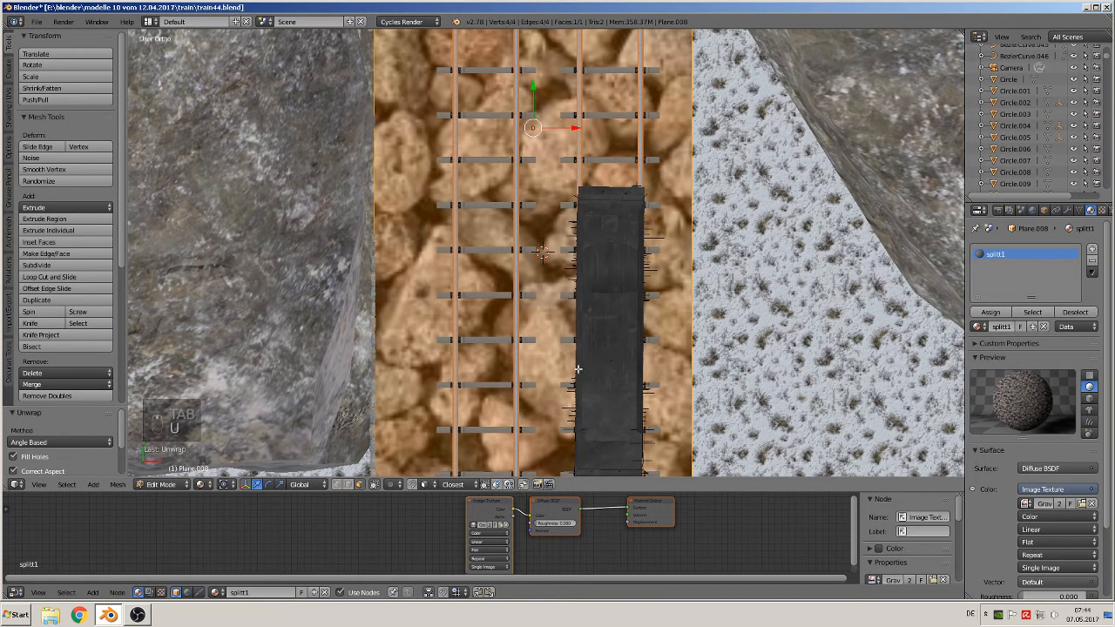
- Enlarge the node editor and add a Texture Coordinate node well before the Image Texture node
middle_drag(550, 34, 679, 453)
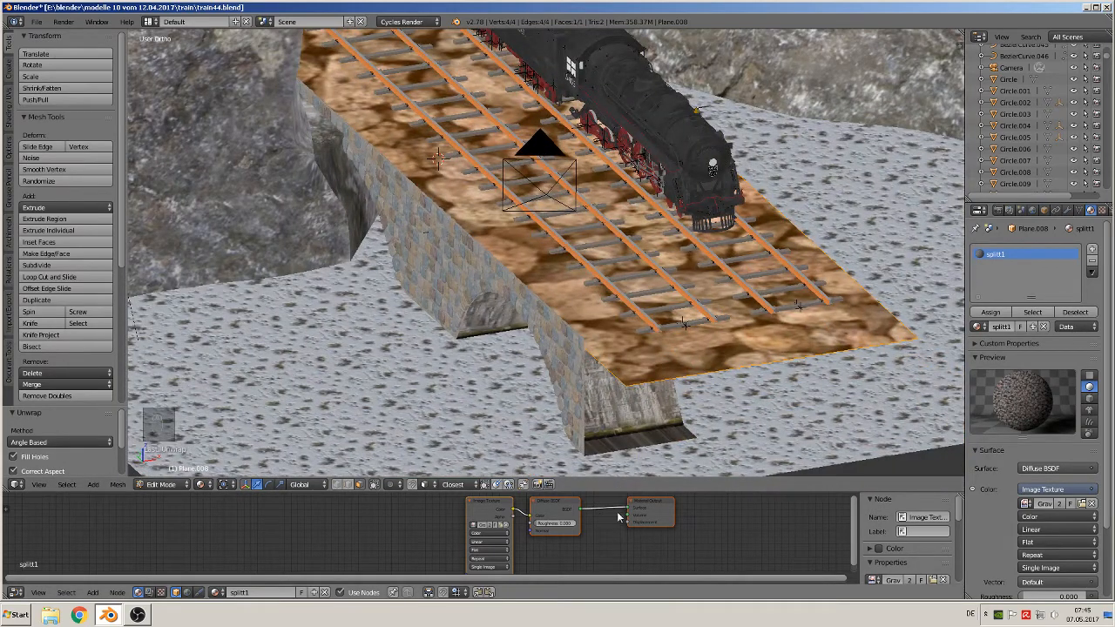
drag(610, 476, 609, 245)
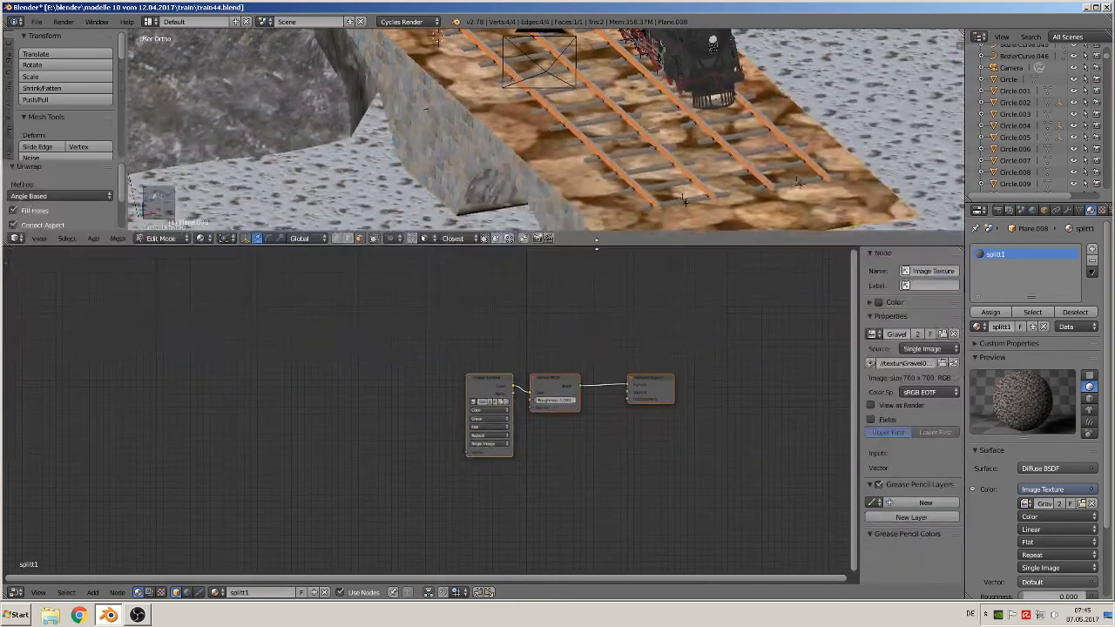
scroll(601, 436, up, 3)
scroll(296, 575, up, 1)
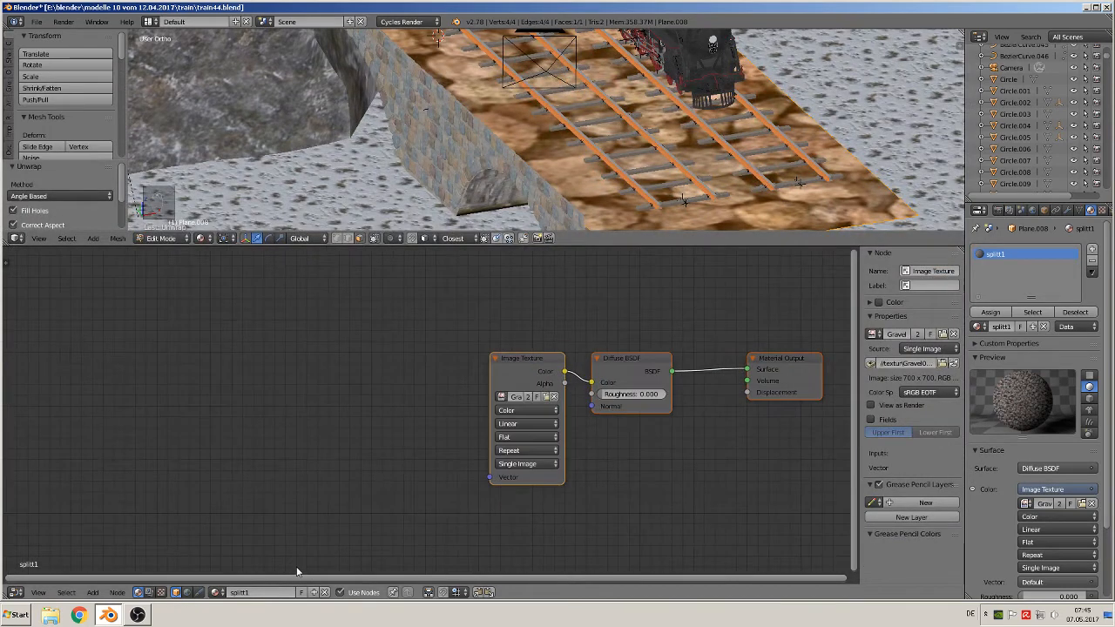
click(94, 592)
mouse_move(107, 568)
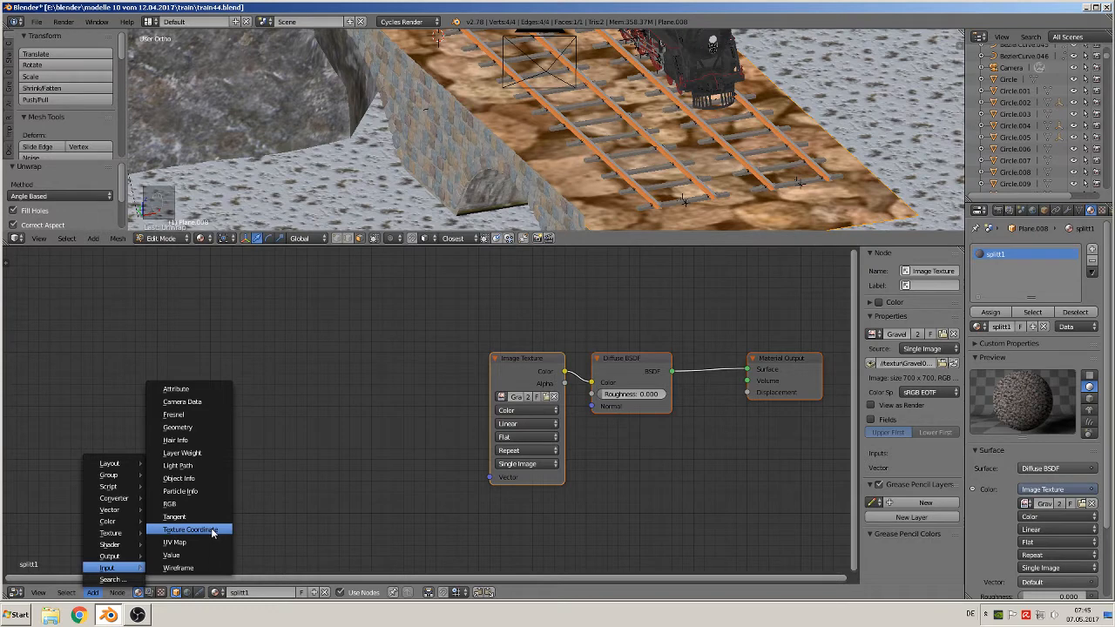
click(212, 529)
click(139, 370)
- Add a Mapping node and link it between the Texture Coordinate's UV output and the Image Texture's Vector input
click(91, 592)
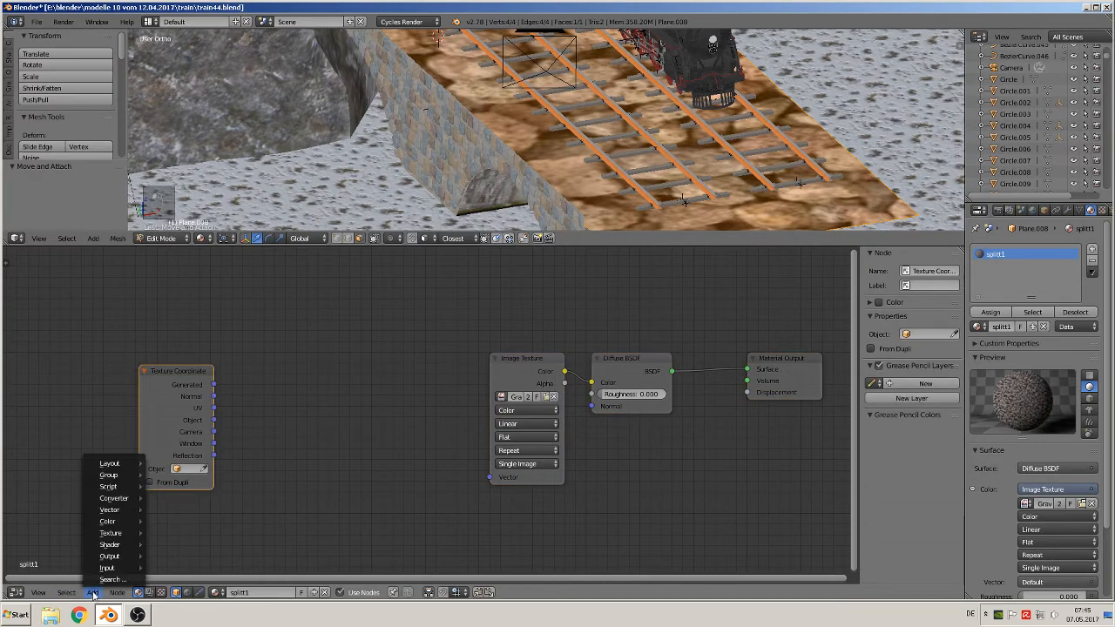
mouse_move(111, 510)
click(175, 522)
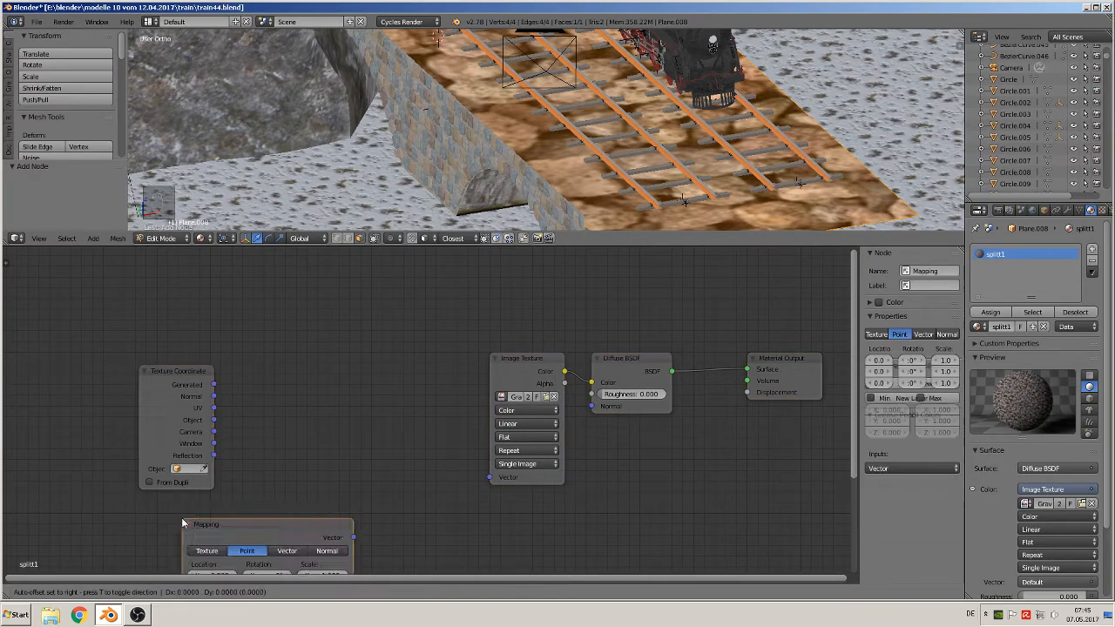
click(260, 353)
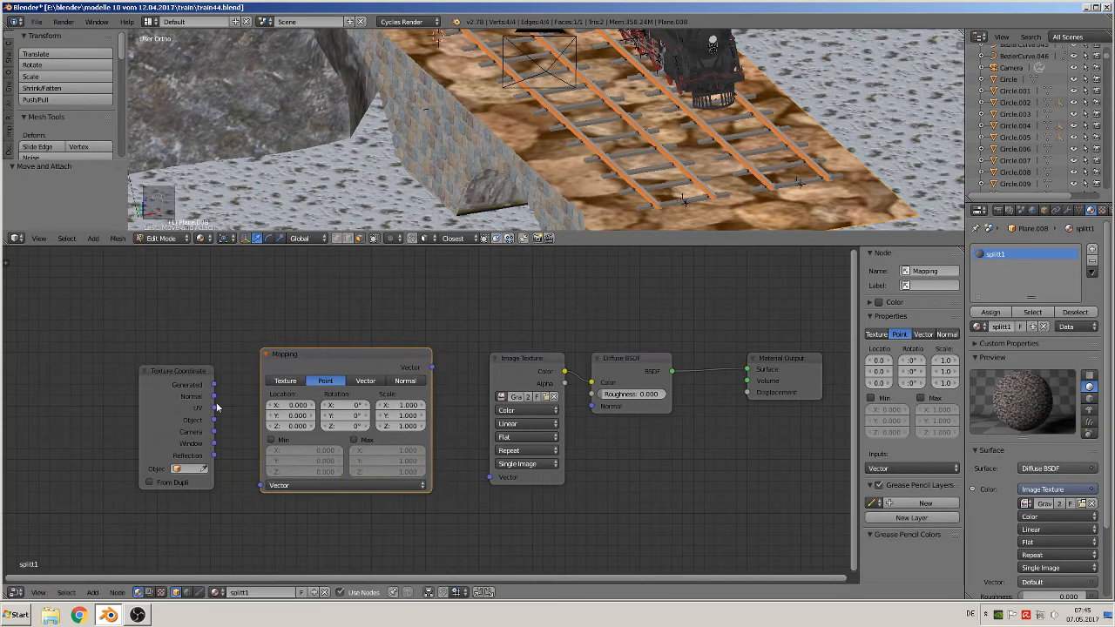
drag(217, 407, 261, 485)
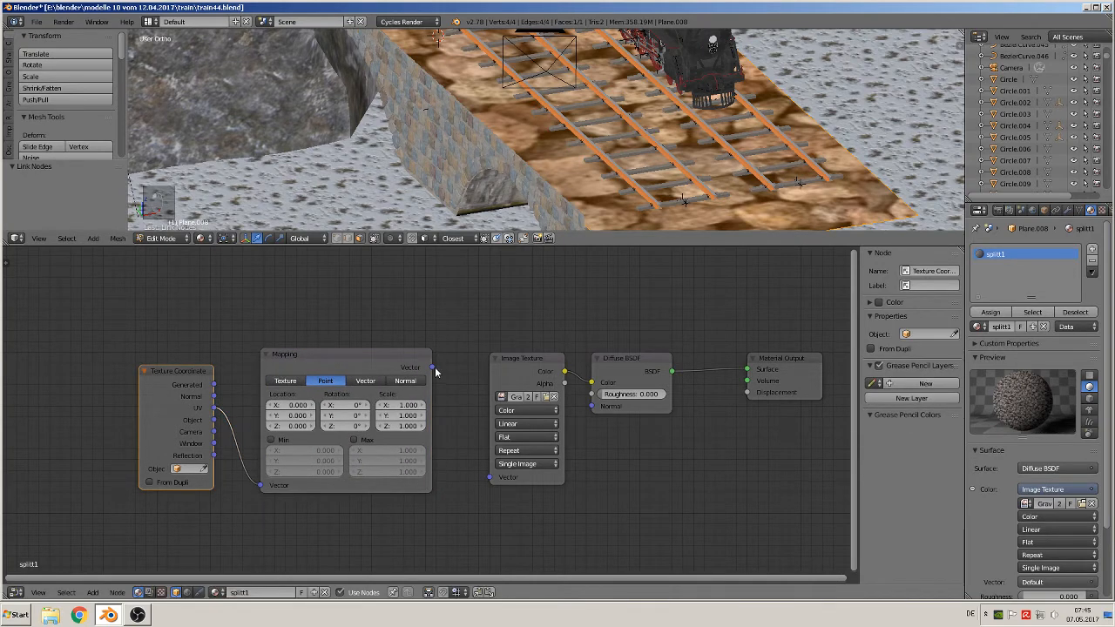
drag(433, 367, 489, 478)
- Switch the Mapping node to Texture type and set its X scale to 0.2
click(284, 382)
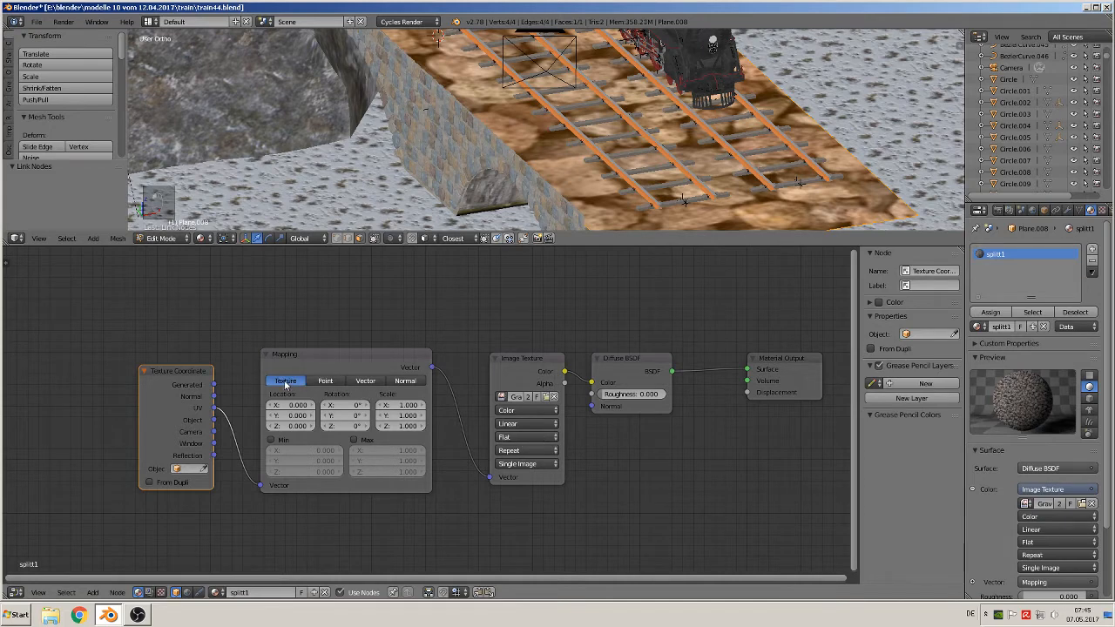
click(408, 406)
text(0.2)
key(Return)
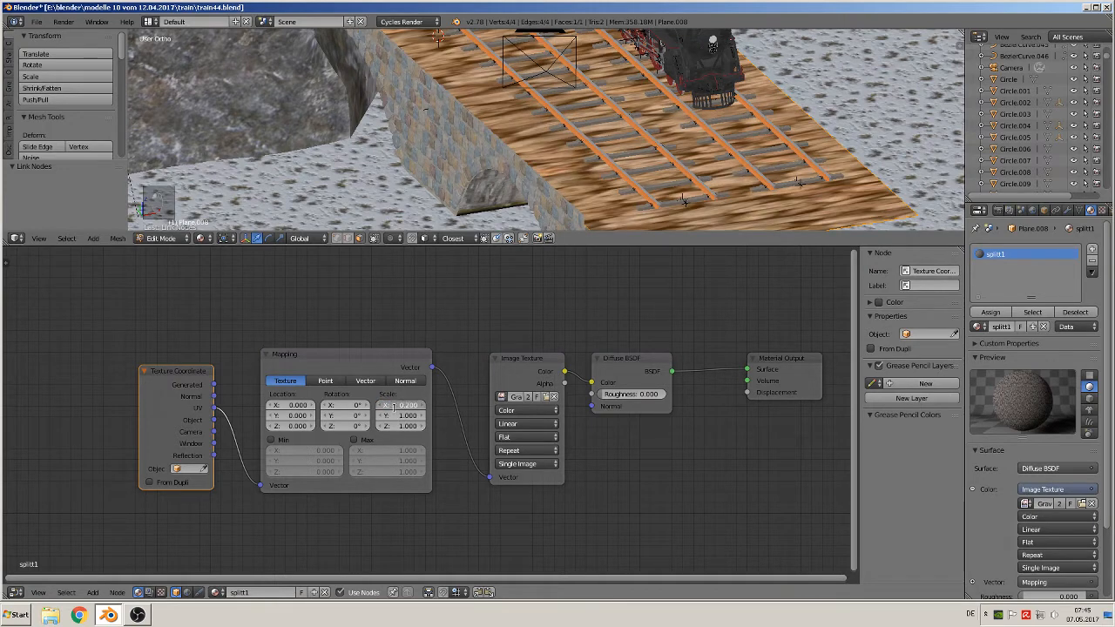
- Set the Mapping node's Y scale to 0.2, and reduce both its X and Y scale to 0.1
click(396, 415)
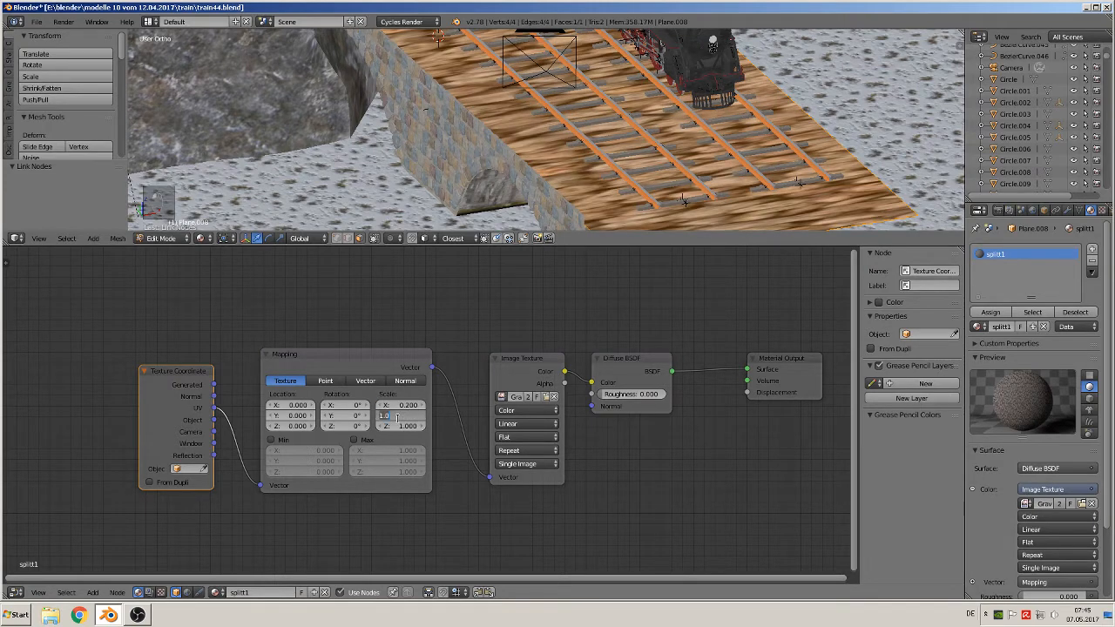
text(0.2)
key(Return)
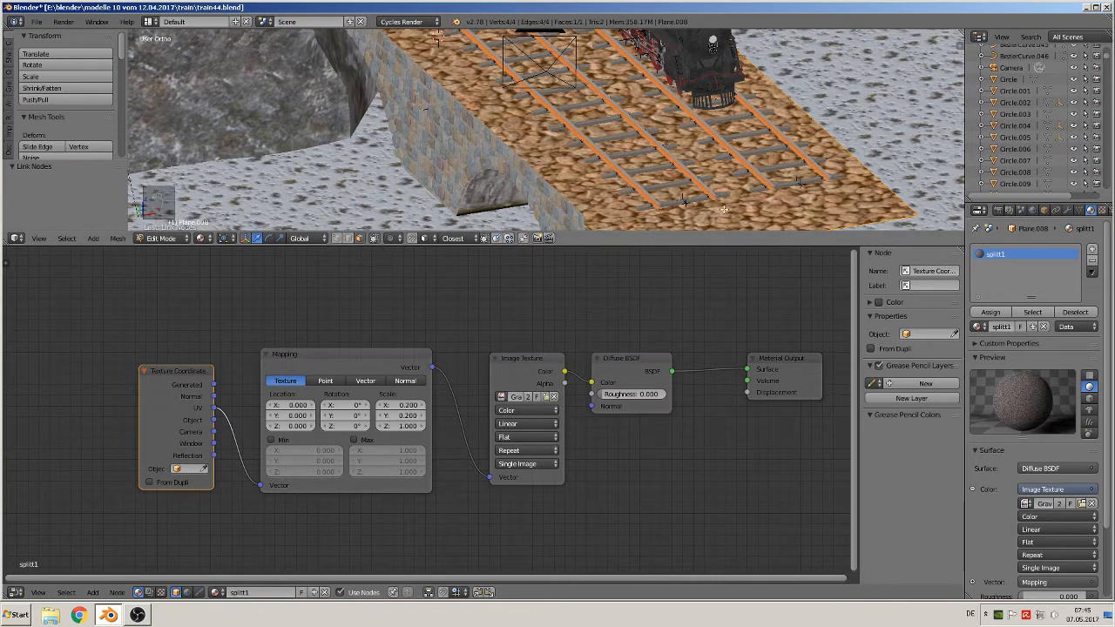
click(380, 406)
click(380, 416)
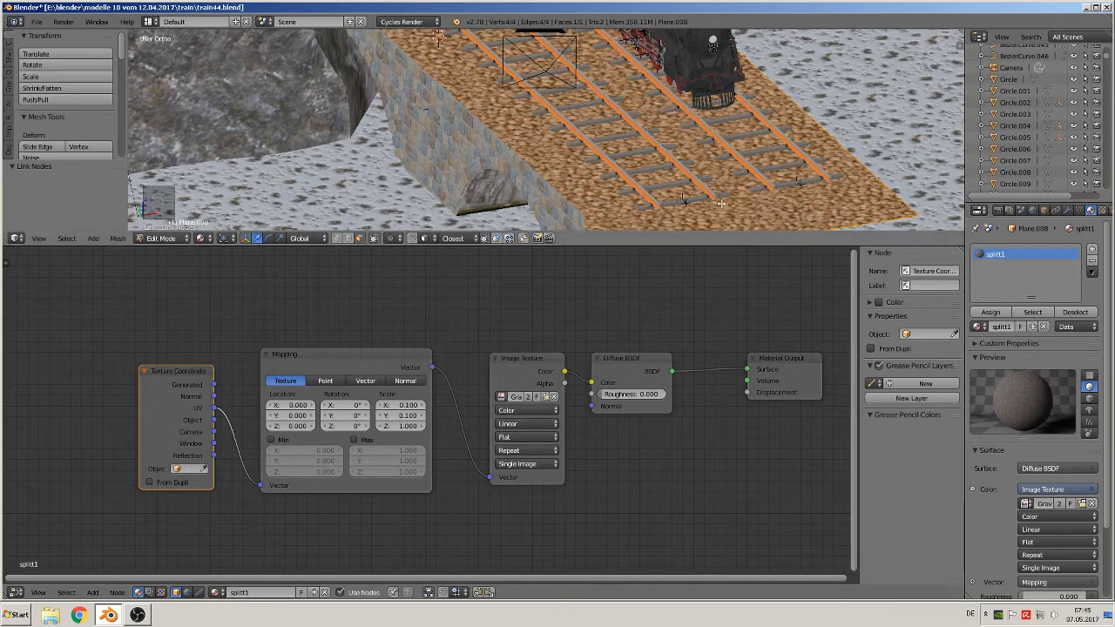
- Set the Mapping node's X and Y scale to 0.05 and return the plane to Object Mode
click(396, 406)
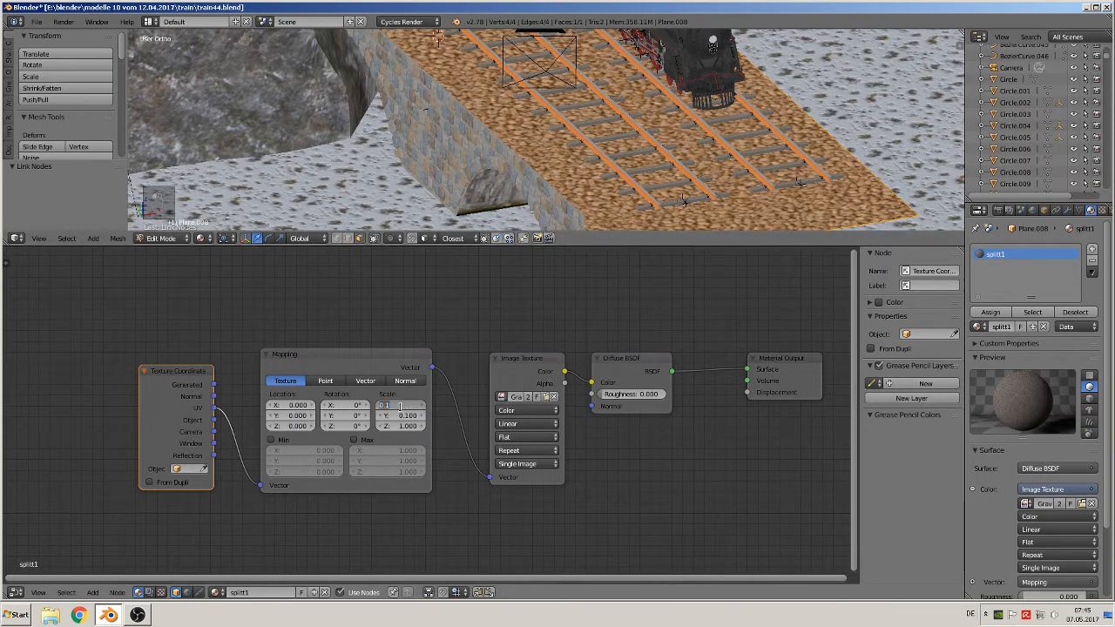
drag(400, 403, 357, 399)
key(Return)
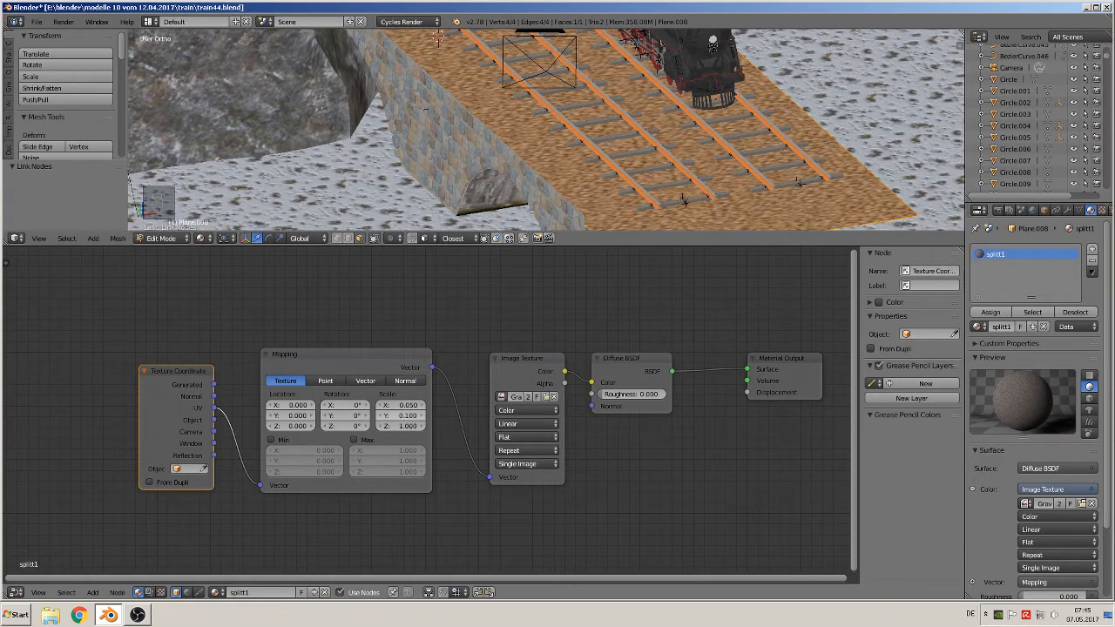
click(401, 414)
key(BackSpace)
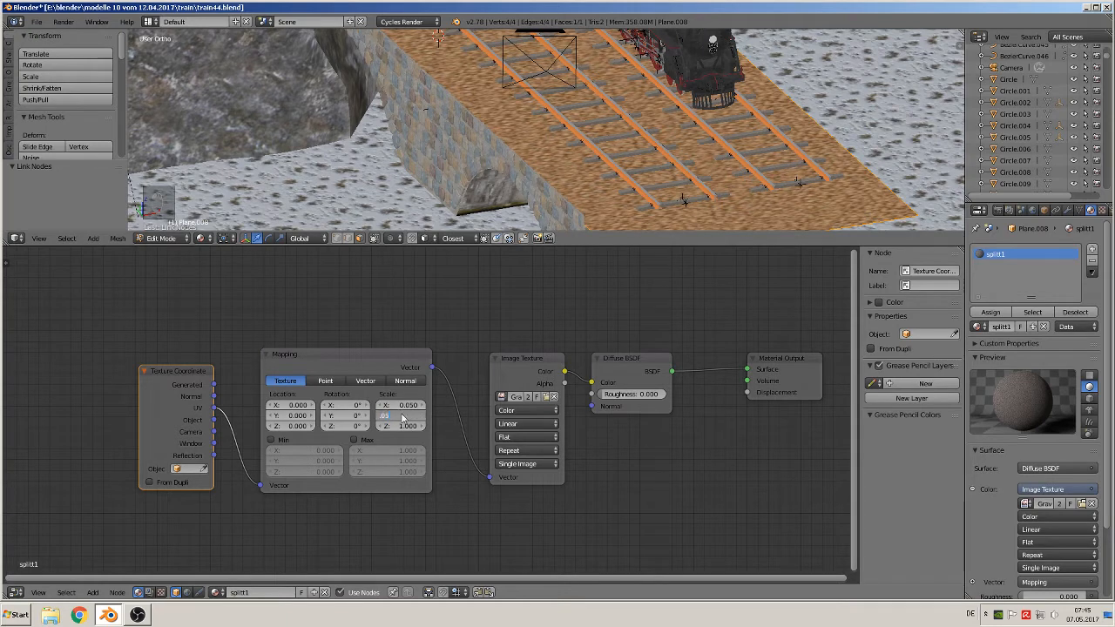
text(0.05)
key(Return)
key(Tab)
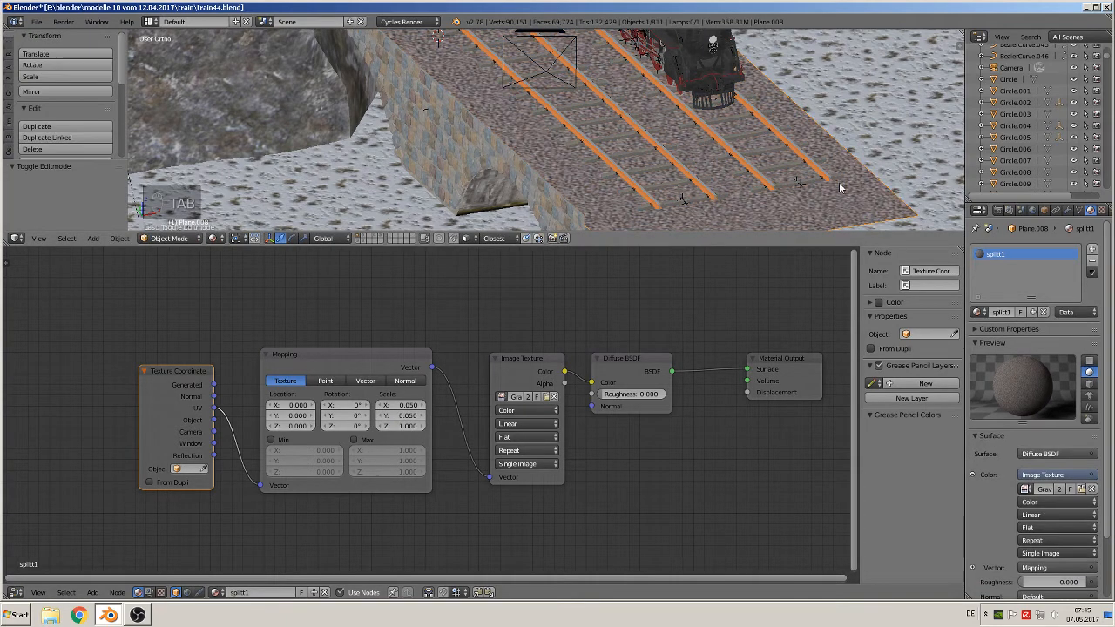
- Link the Image Texture's Color output to the Material Output's Displacement input and move the Diffuse BSDF clear of the new link
scroll(832, 183, up, 2)
scroll(706, 155, down, 1)
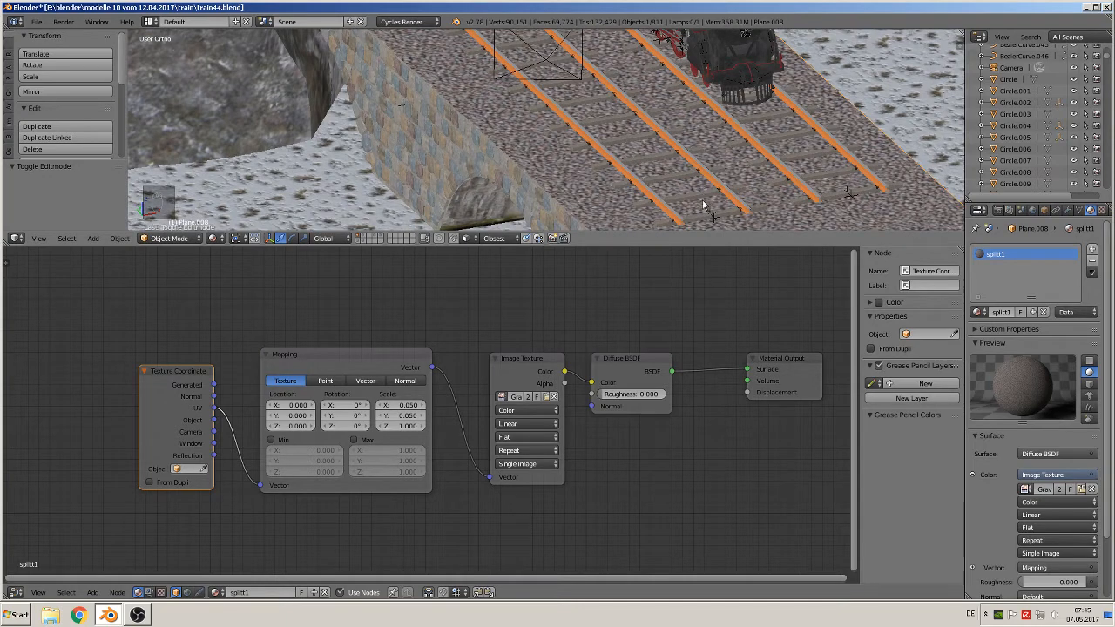
drag(542, 371, 512, 303)
scroll(456, 418, down, 2)
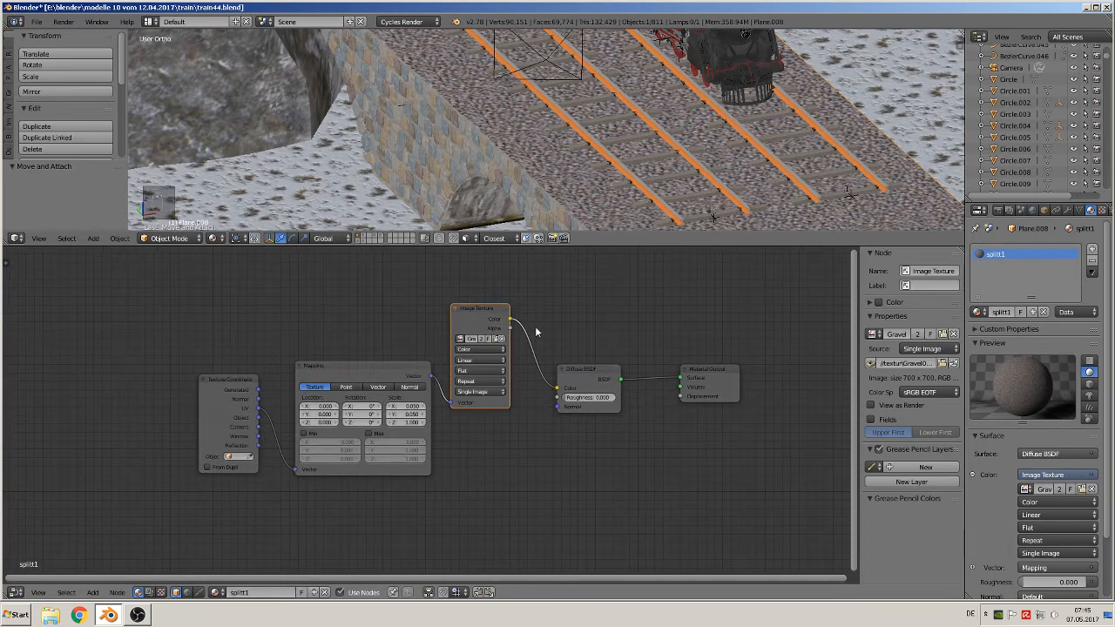
drag(512, 322, 683, 396)
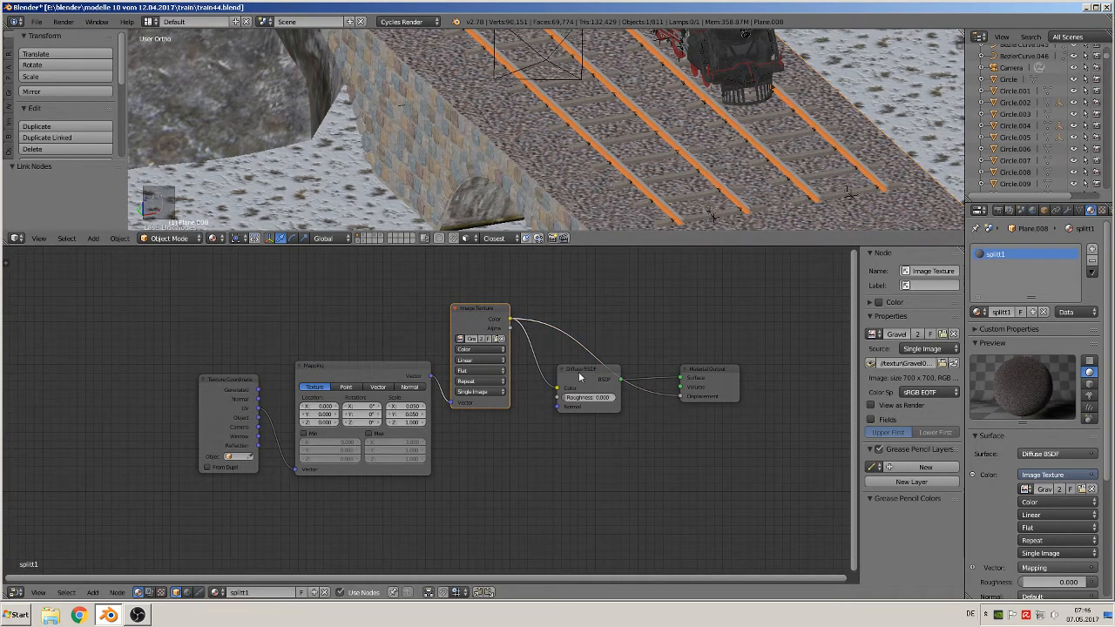
drag(579, 376, 630, 278)
scroll(667, 338, up, 1)
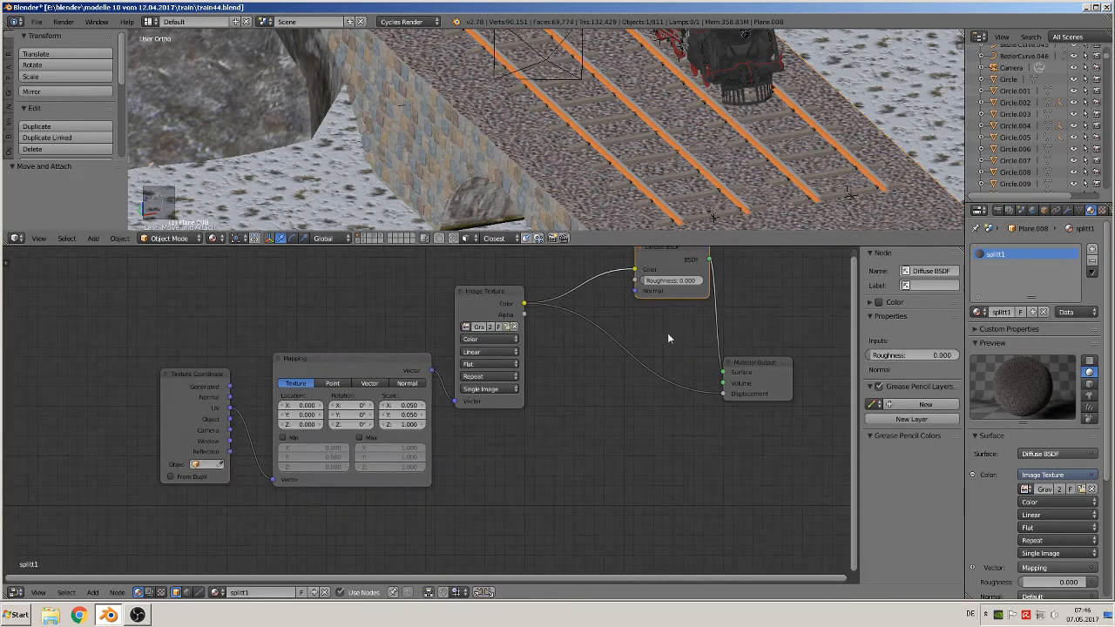
scroll(461, 124, up, 4)
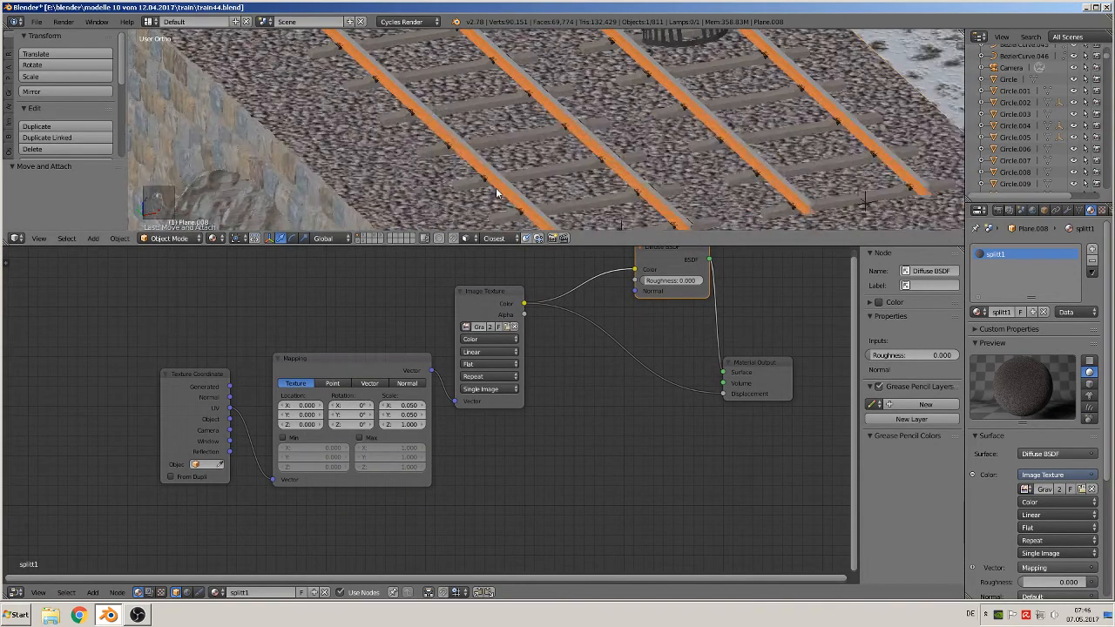
scroll(497, 193, down, 3)
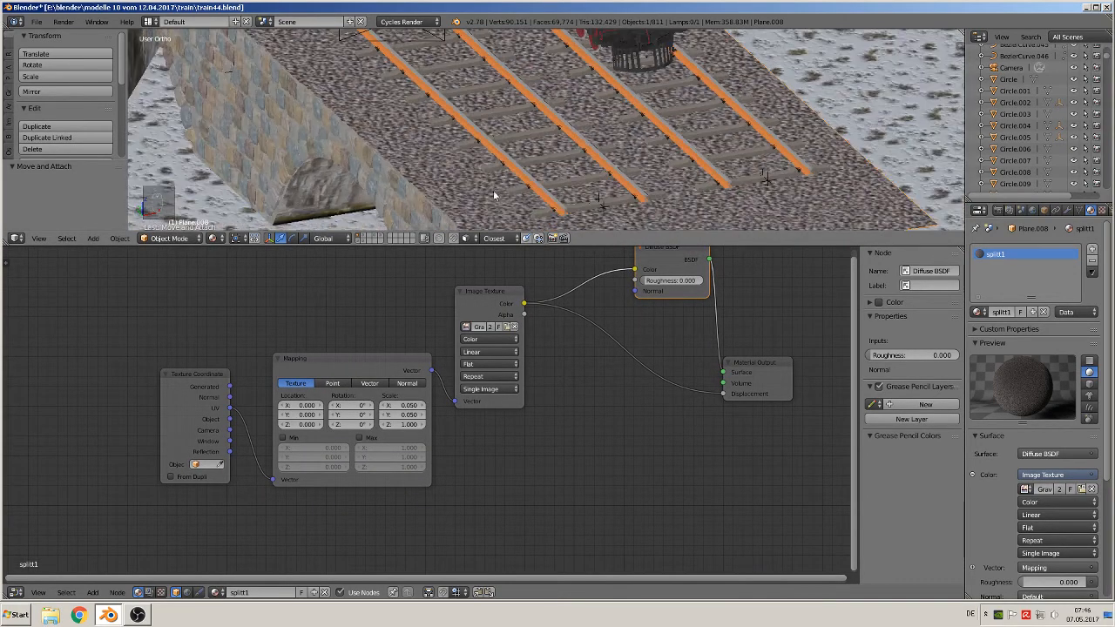
scroll(593, 341, down, 2)
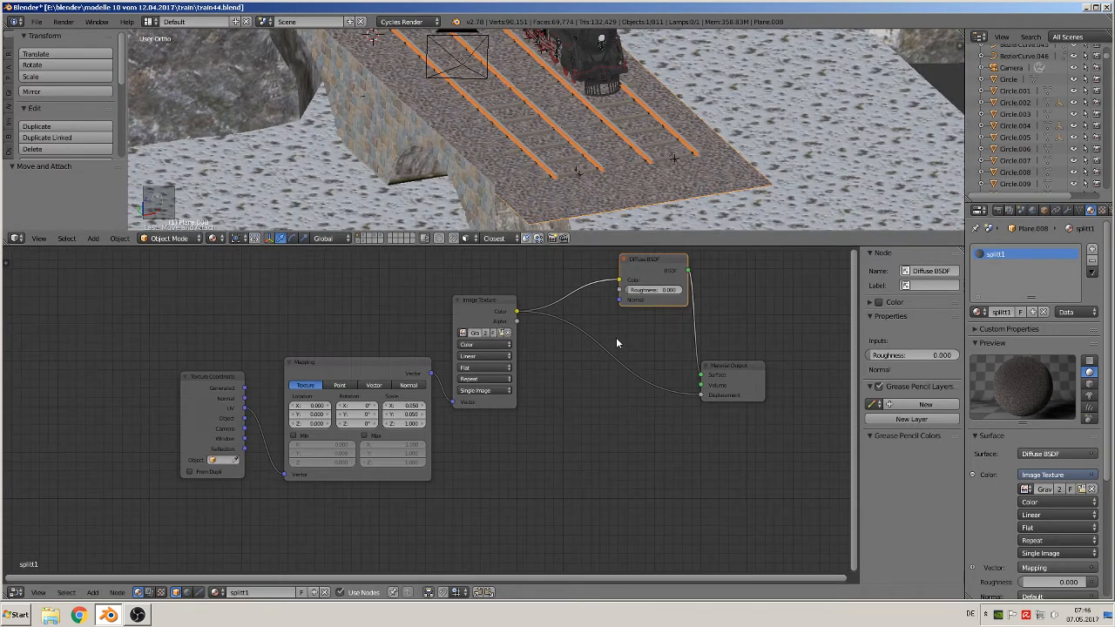
- Make room before the Material Output and insert a Math node set to Multiply into the displacement link
drag(687, 376, 776, 392)
click(93, 592)
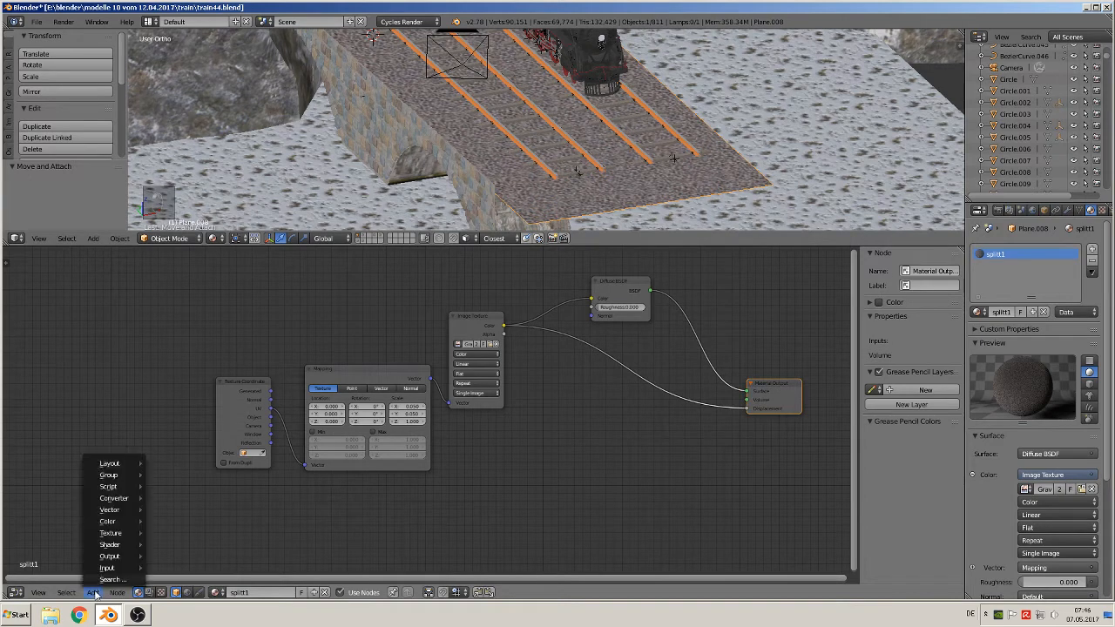
mouse_move(113, 502)
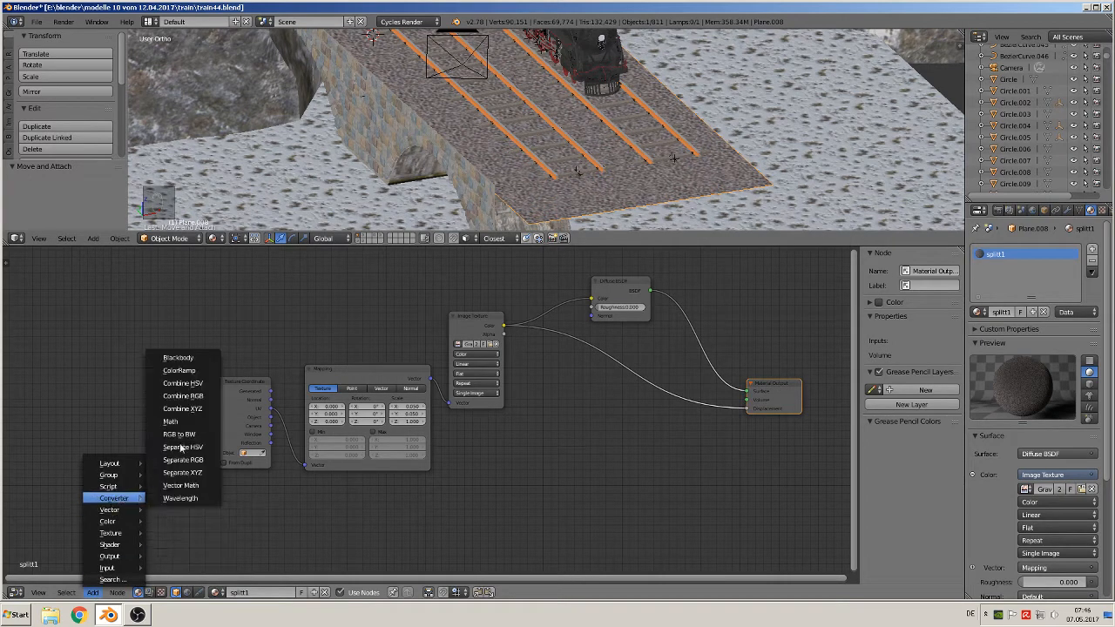
click(183, 425)
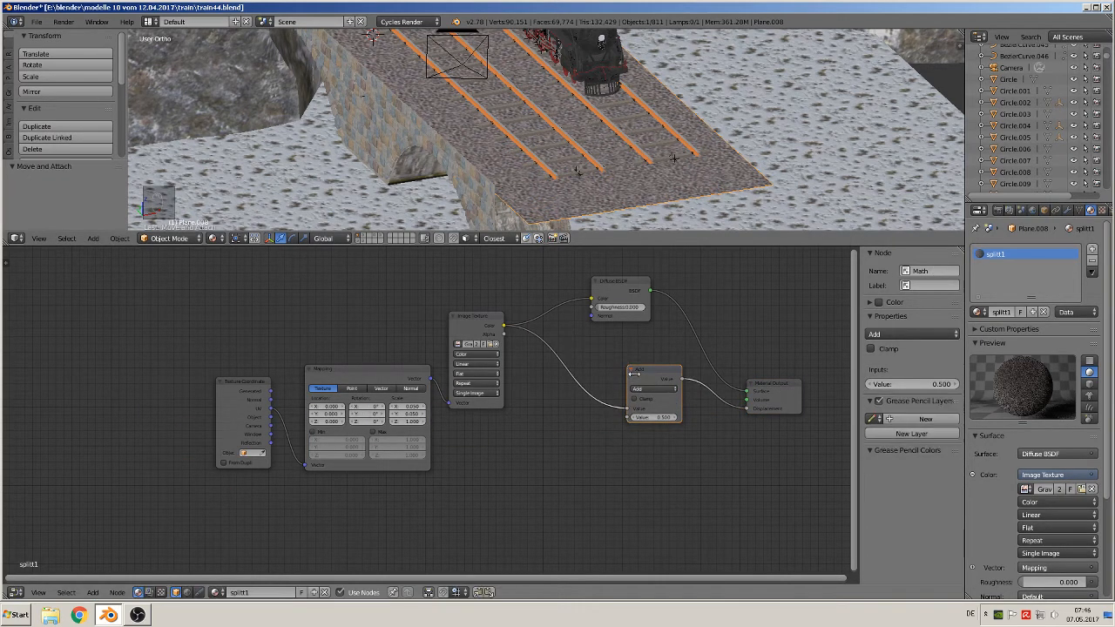
click(646, 420)
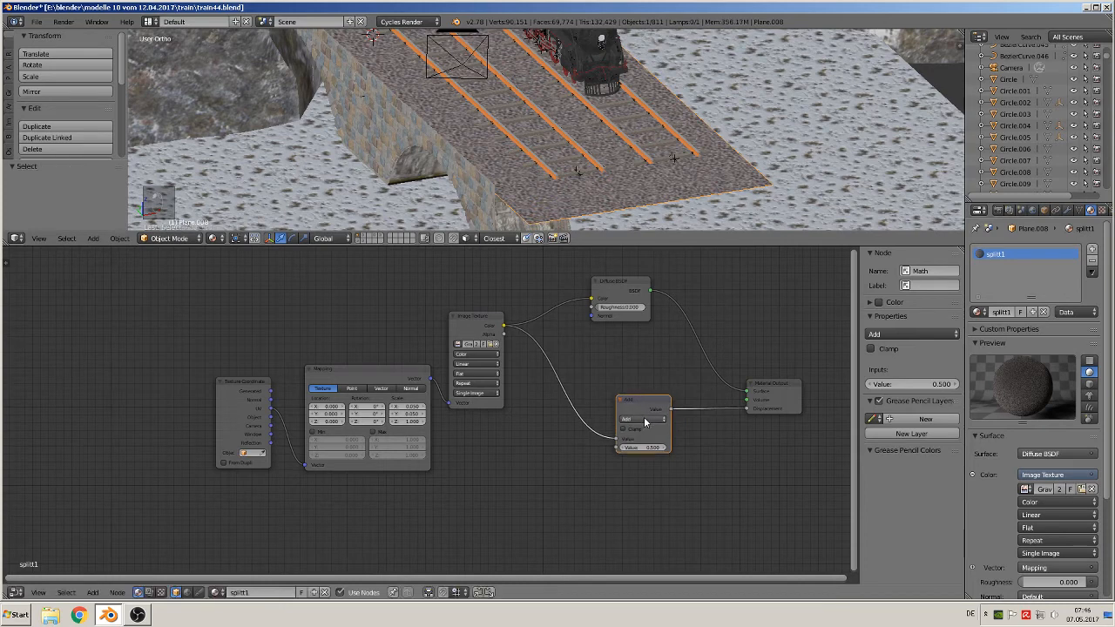
click(646, 420)
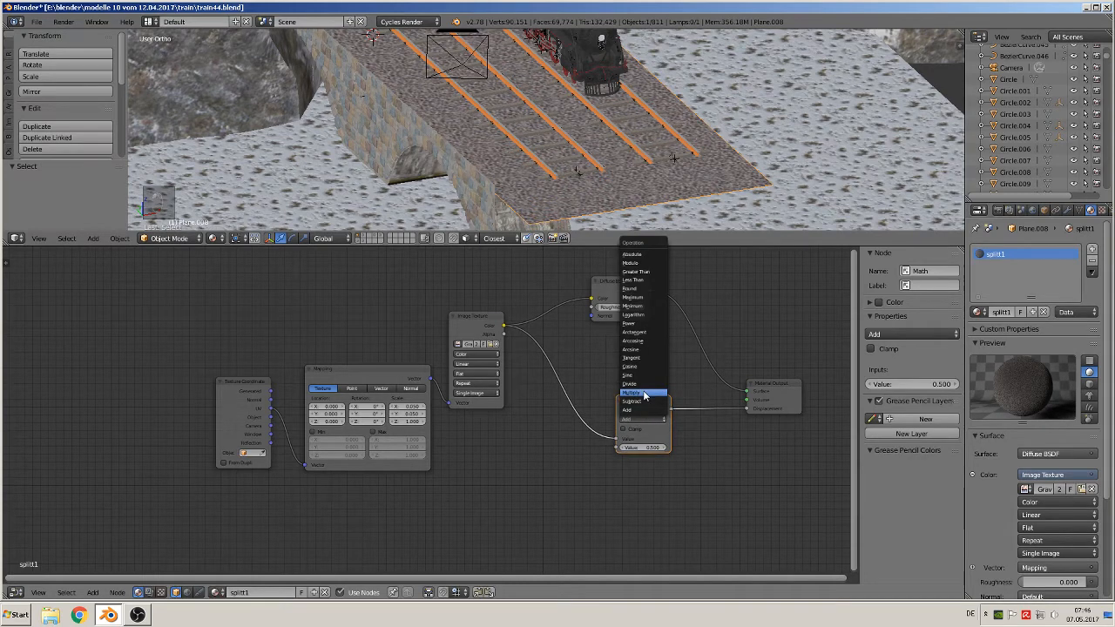
click(645, 395)
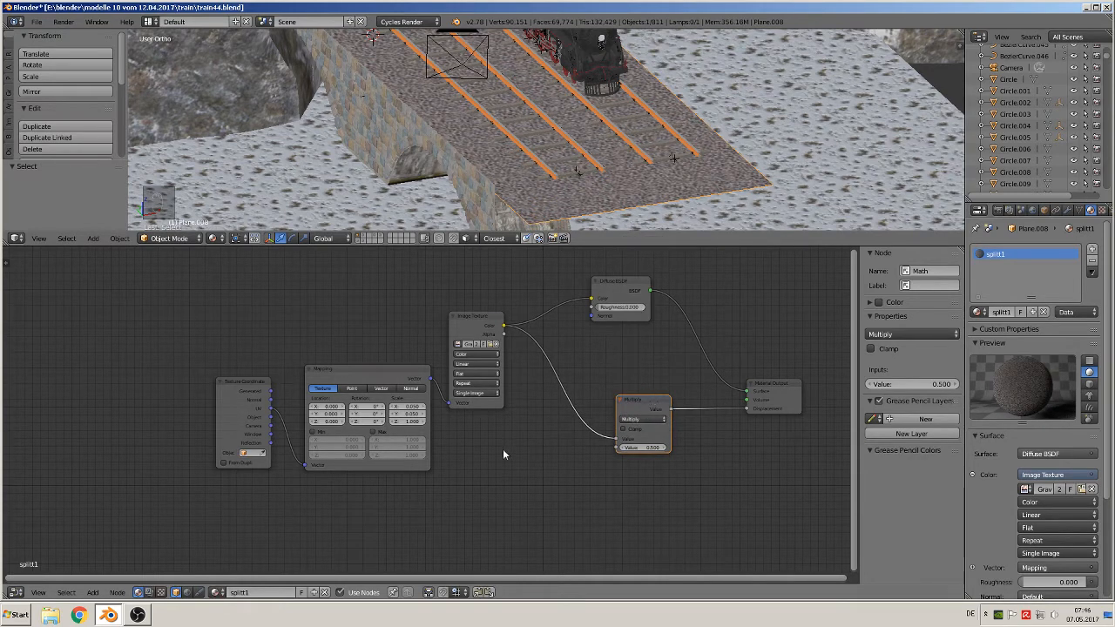
- Insert a Mix Shader node between the Diffuse BSDF and the Material Output's Surface input
click(92, 592)
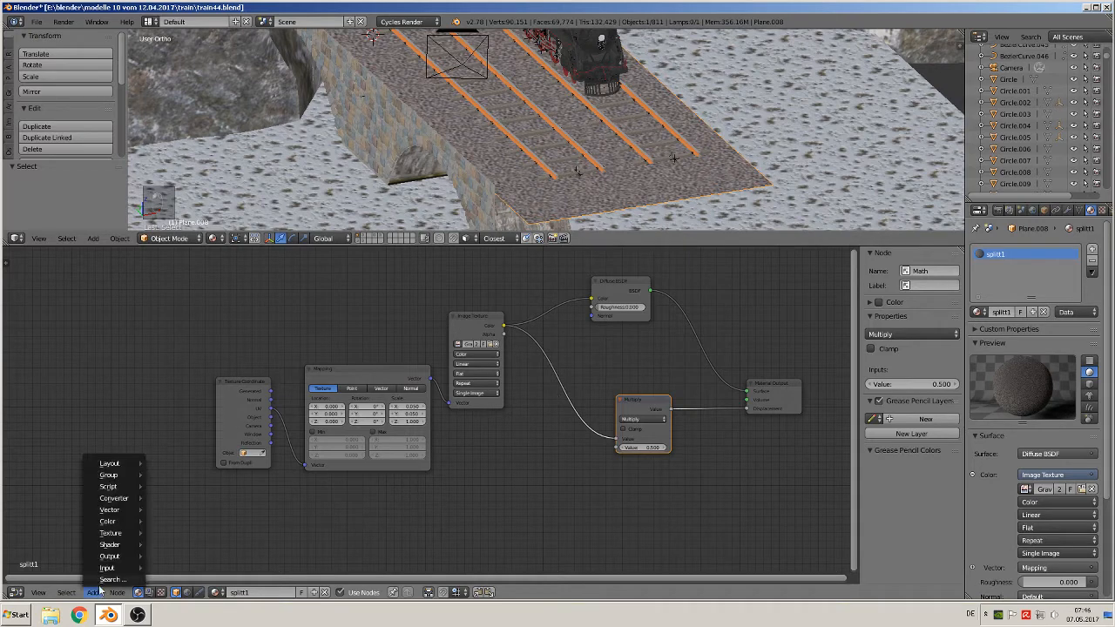
mouse_move(113, 545)
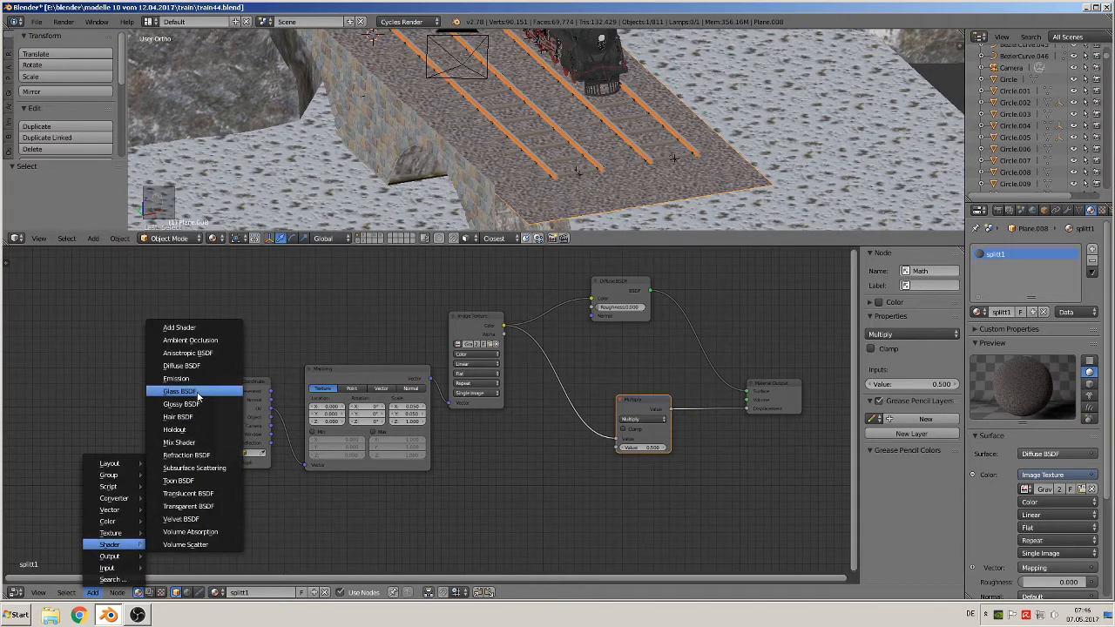
click(199, 443)
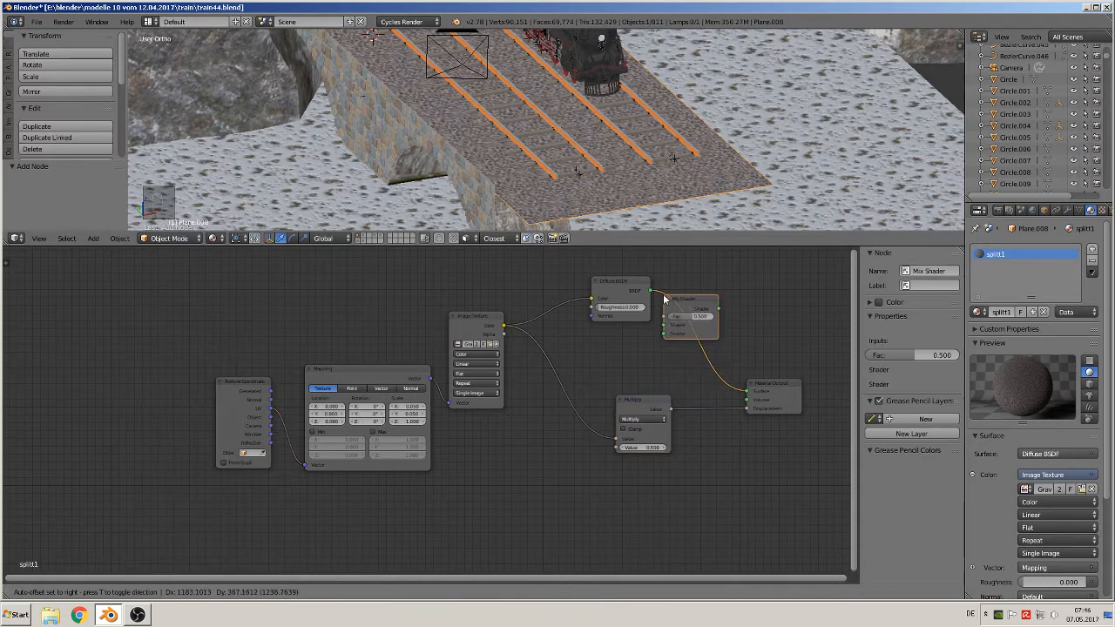
click(707, 316)
- Add a Glossy BSDF node below the Diffuse BSDF and link it to the Mix Shader's second shader input
click(91, 592)
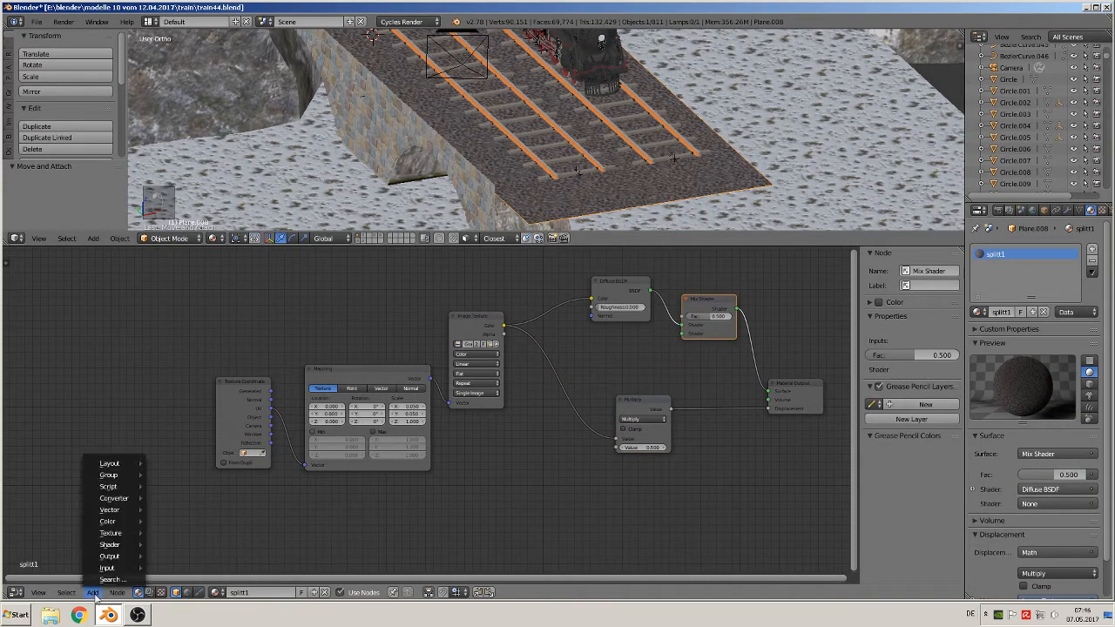
mouse_move(113, 545)
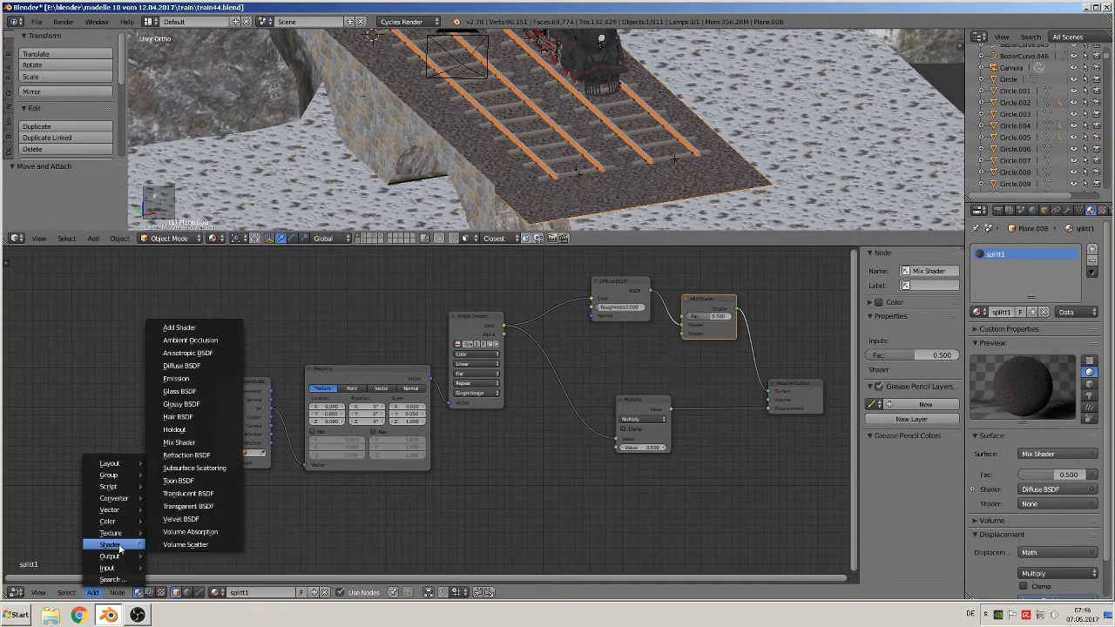
click(183, 403)
click(584, 333)
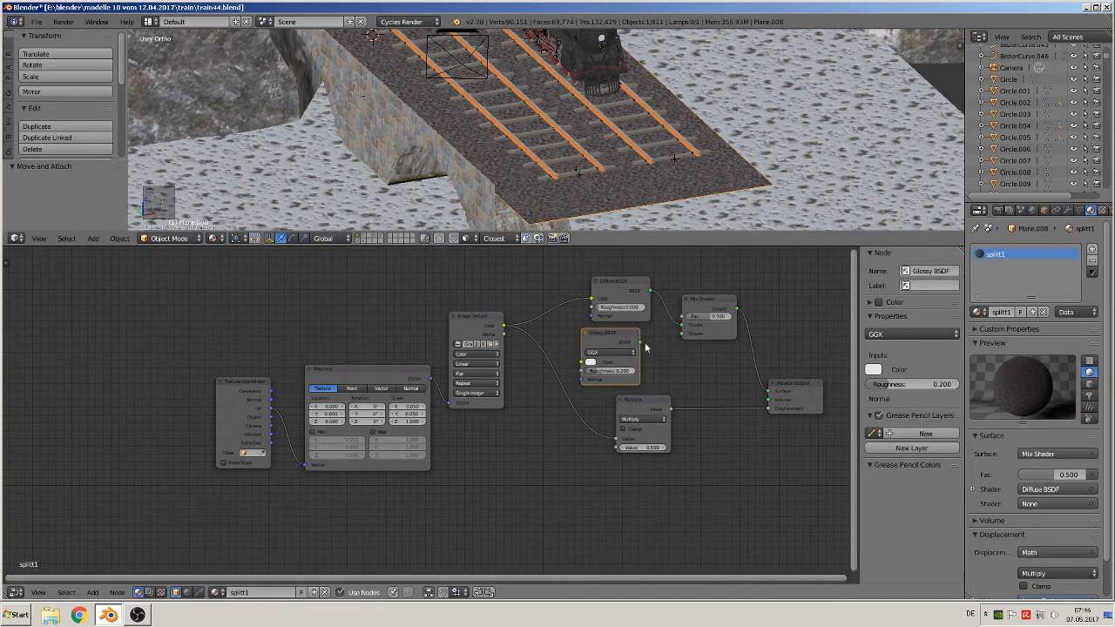
drag(640, 342, 683, 334)
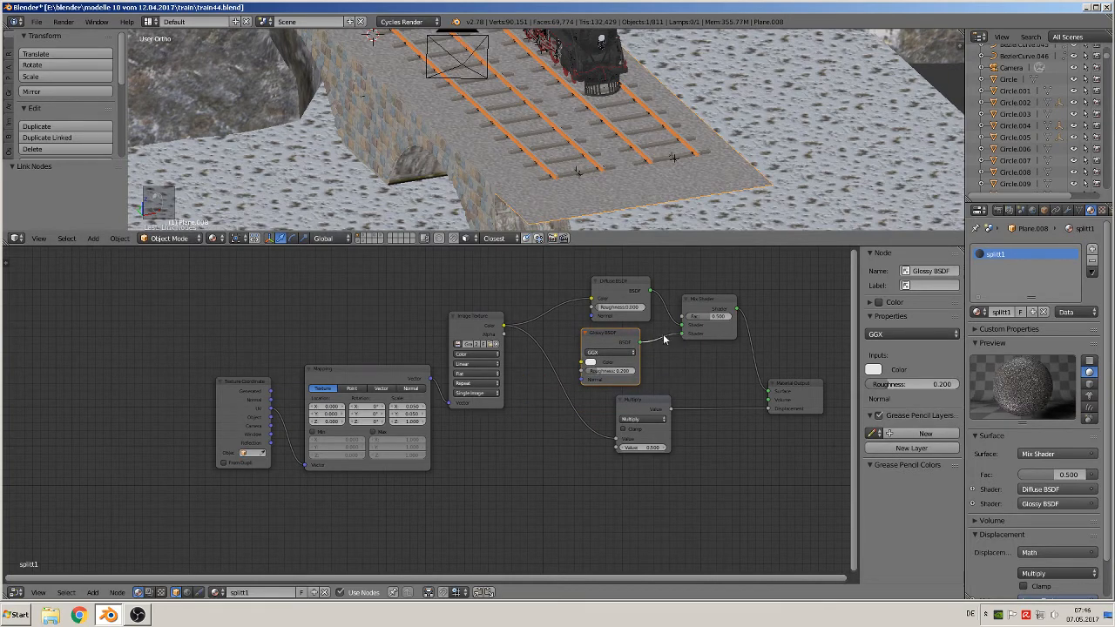
- Link the Image Texture's Color to the Mix Shader's Fac and the Glossy BSDF's Color, and raise the Glossy BSDF's roughness
drag(503, 327, 685, 320)
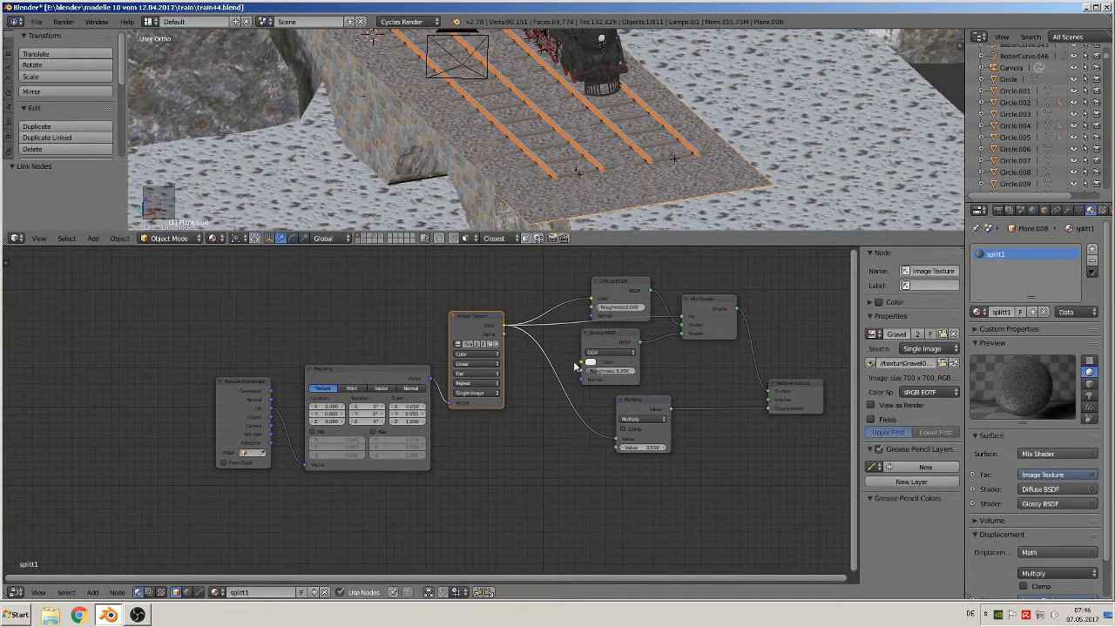
drag(601, 371, 621, 374)
drag(505, 329, 584, 363)
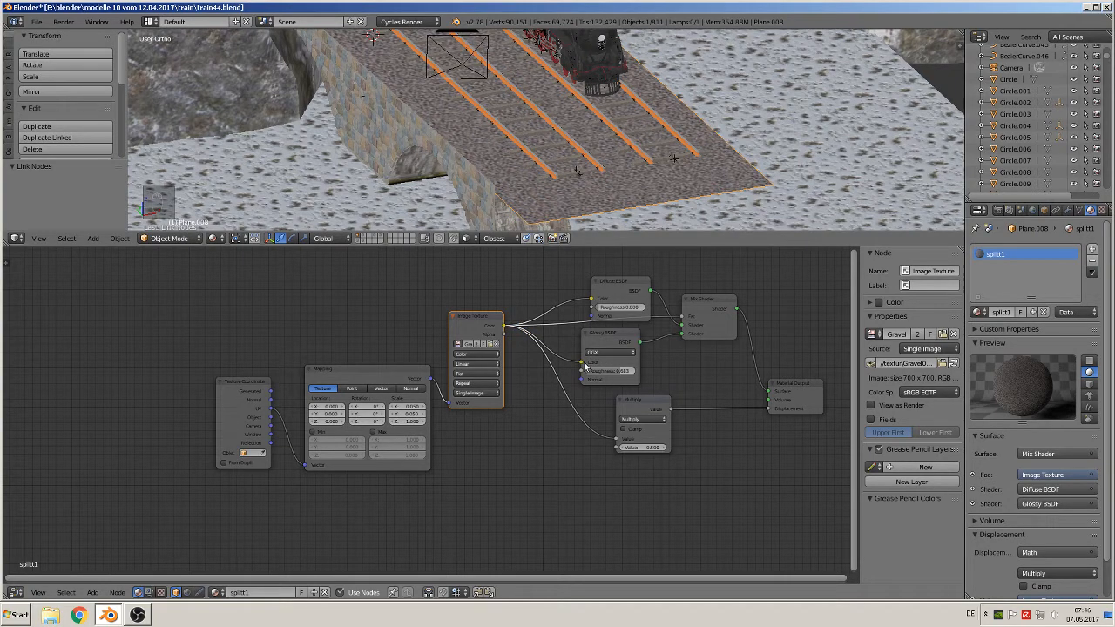
- Deselect all objects in the scene and save the train44.blend file
scroll(572, 205, up, 1)
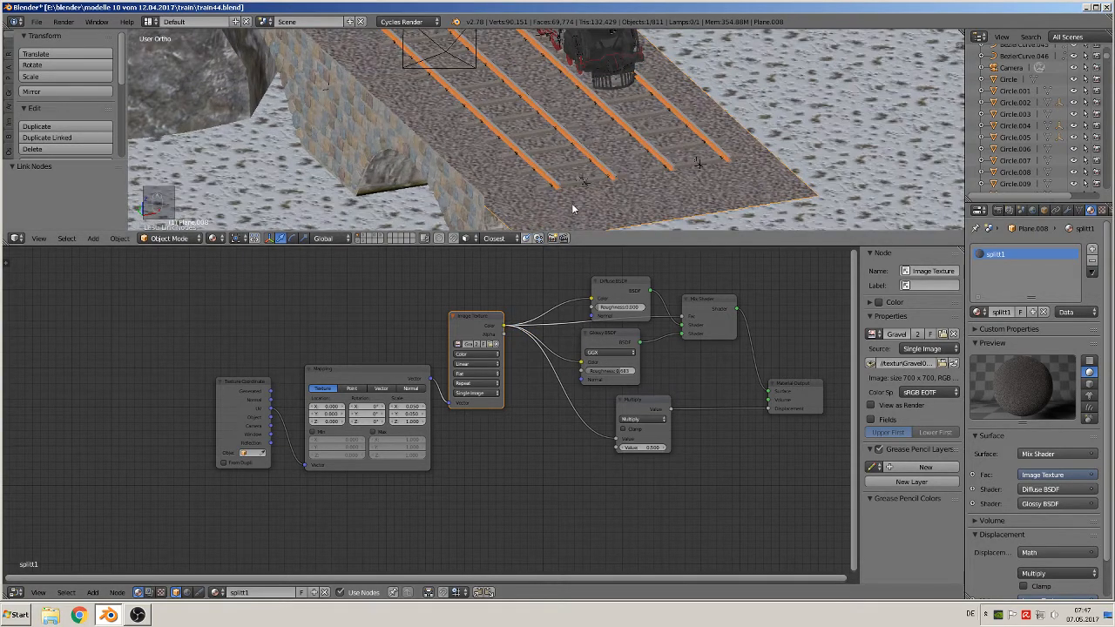
middle_drag(573, 205, 558, 143)
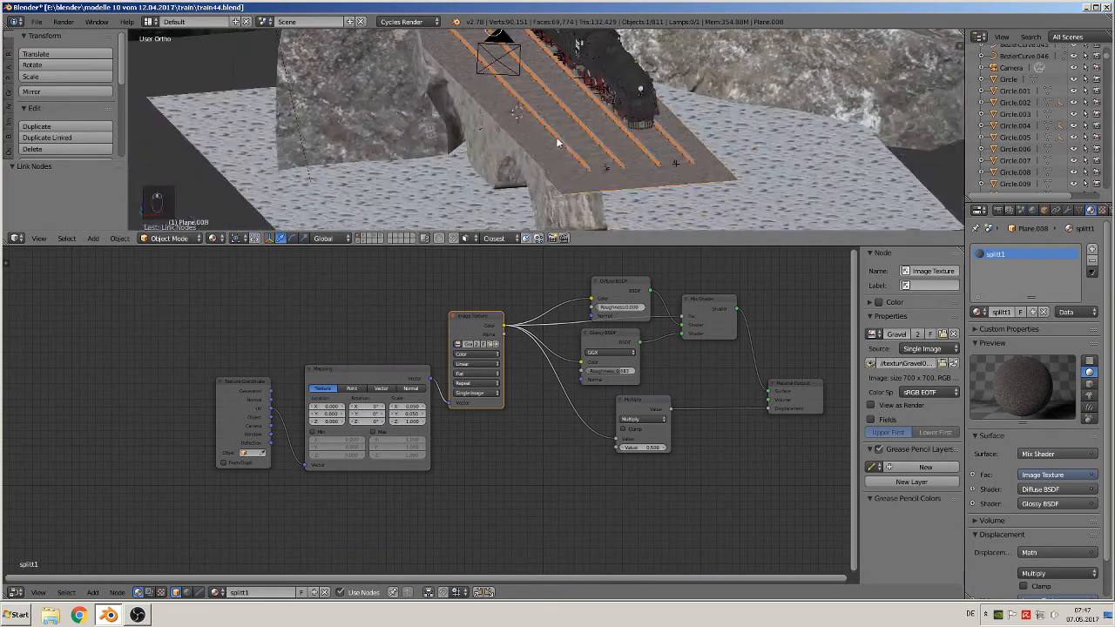
key(a)
middle_drag(481, 135, 376, 190)
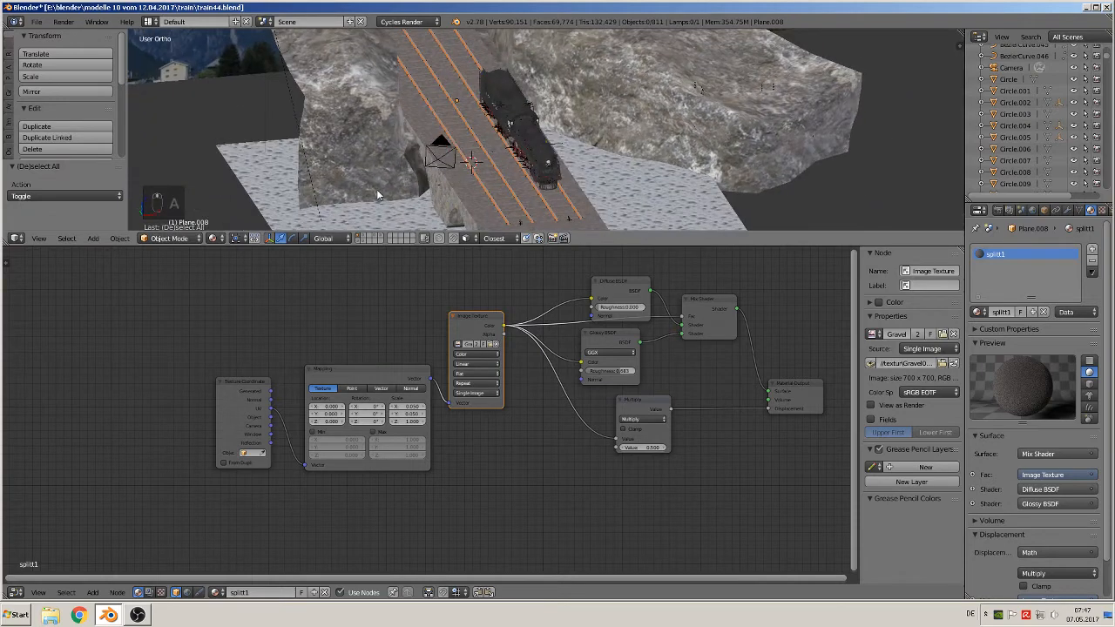
click(37, 21)
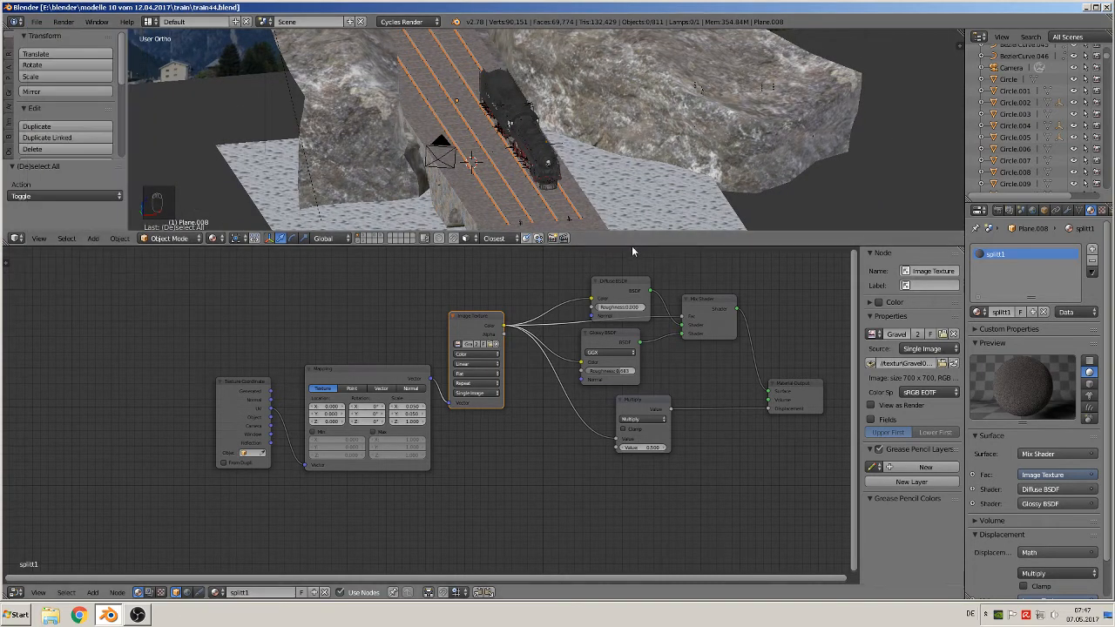
- Enlarge the 3D view over the node editor and bring the tracks, rock terrain and mountain backdrop into view
drag(634, 246, 639, 264)
drag(642, 334, 641, 408)
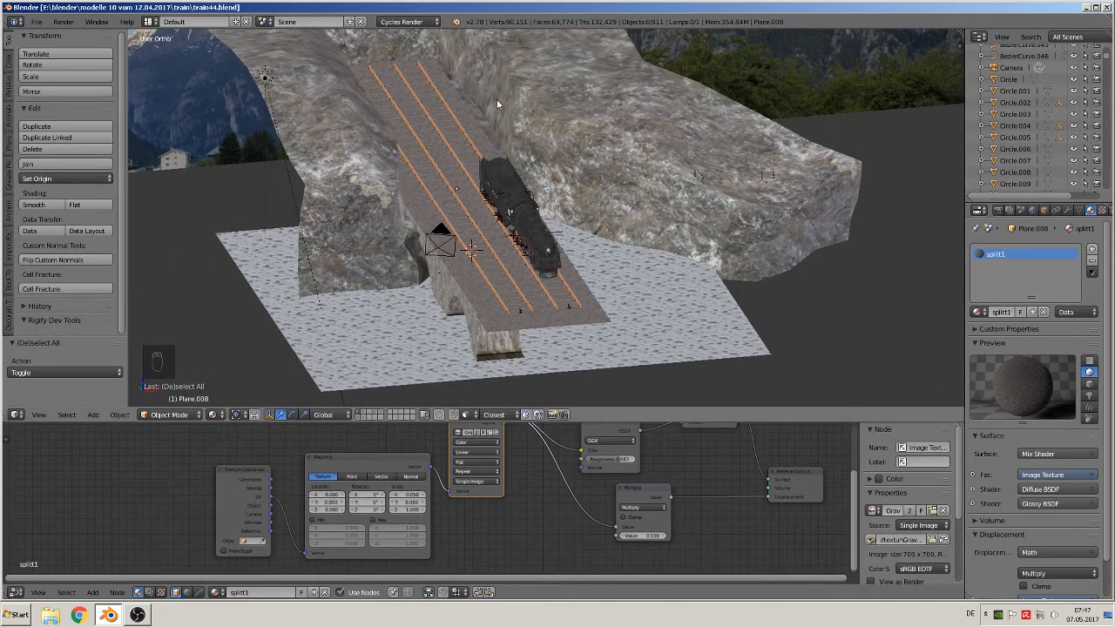
middle_drag(498, 103, 380, 228)
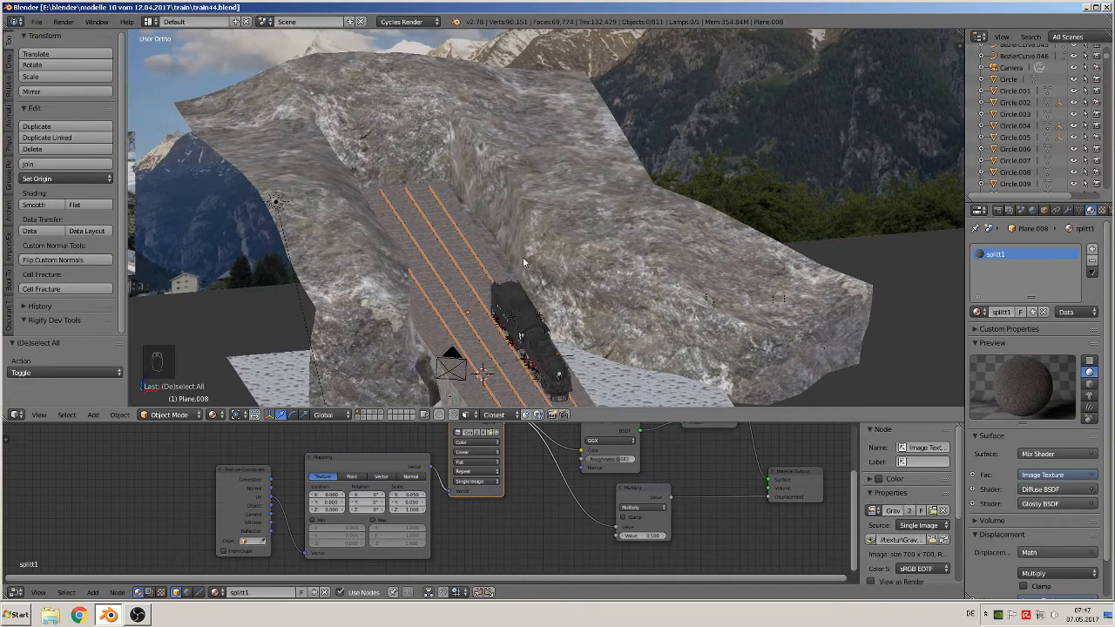
- Duplicate the stone bridge part beneath the track bed and raise the copy about 3.66 units along Z
shift+middle_drag(532, 245, 560, 111)
scroll(512, 275, up, 2)
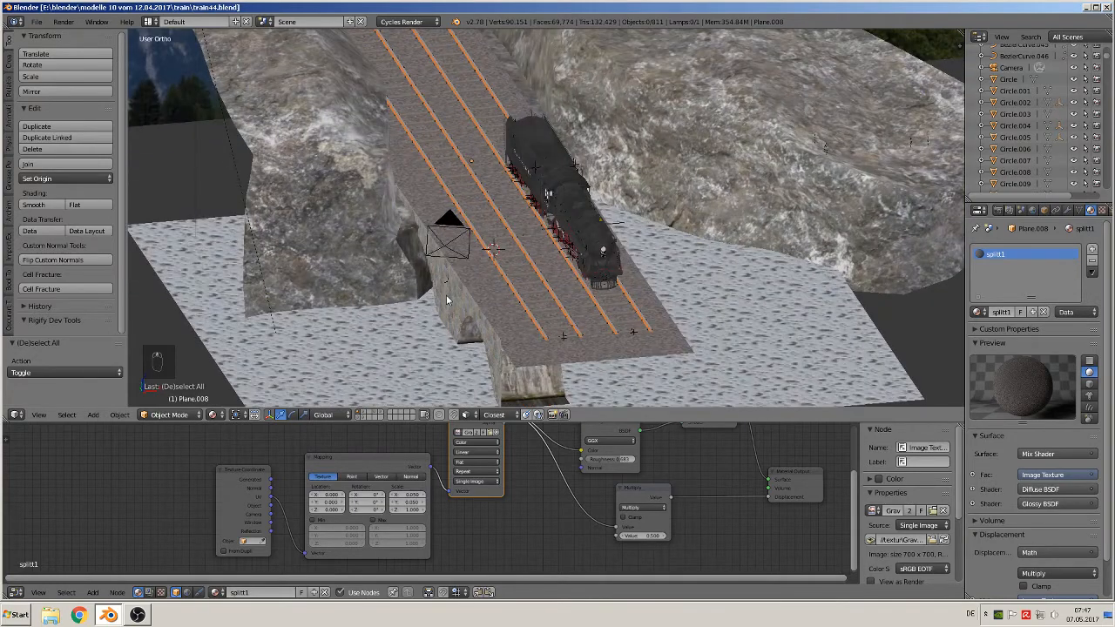
right_click(441, 305)
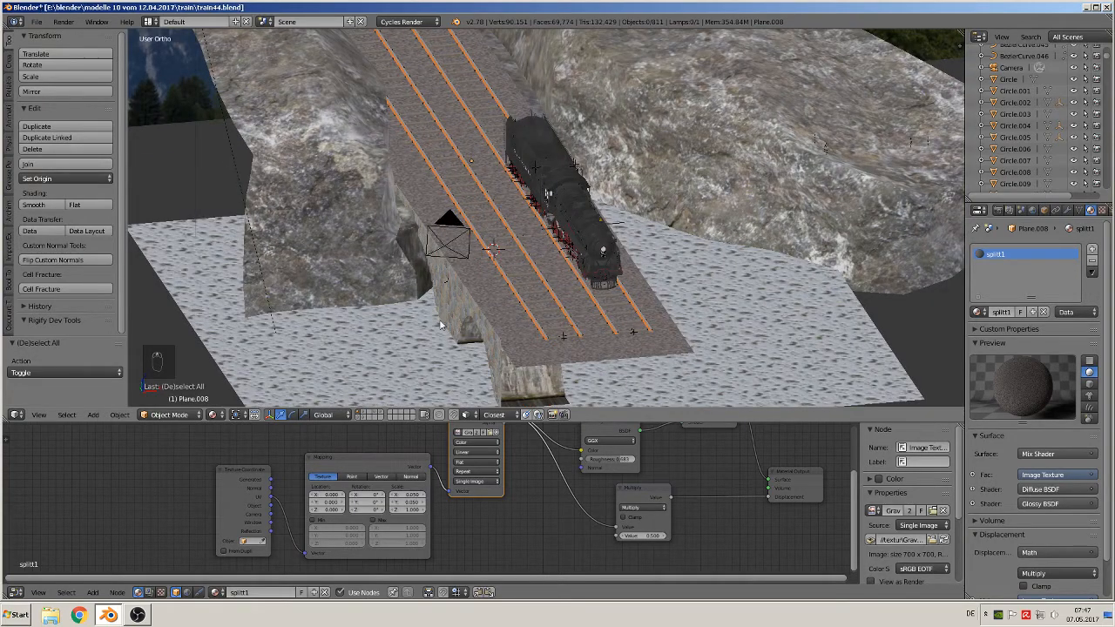
right_click(443, 300)
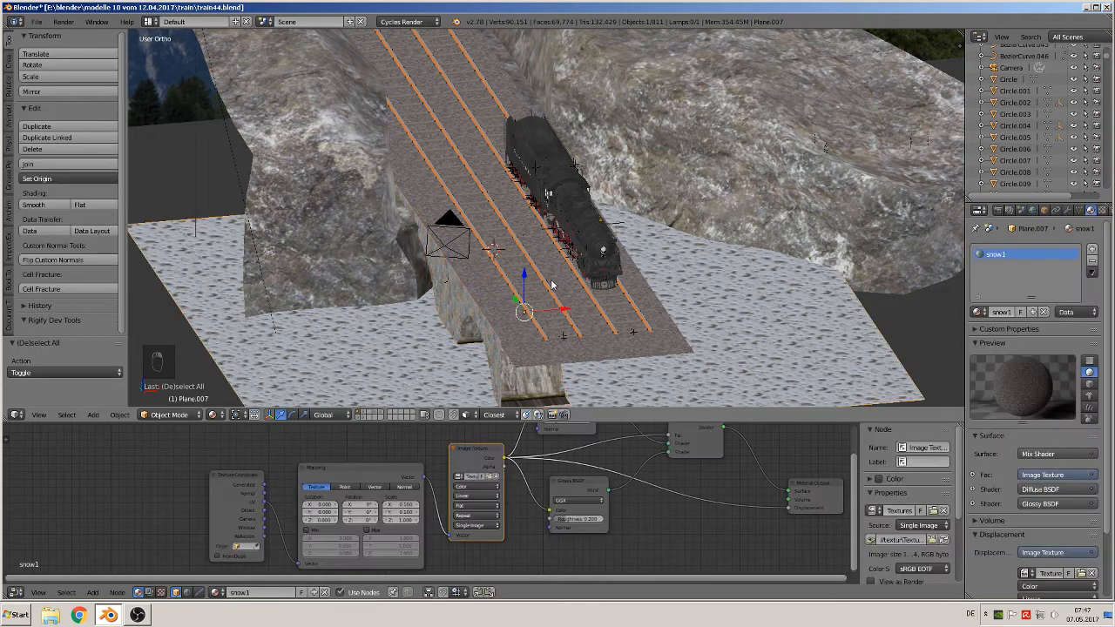
right_click(442, 301)
scroll(439, 292, down, 3)
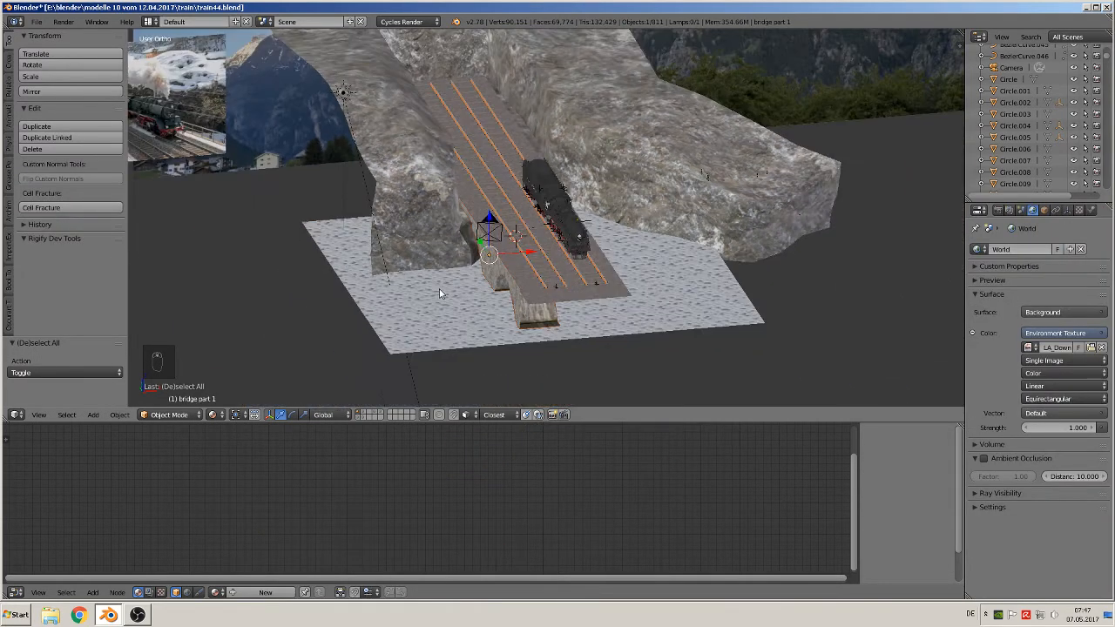
key(shift+d)
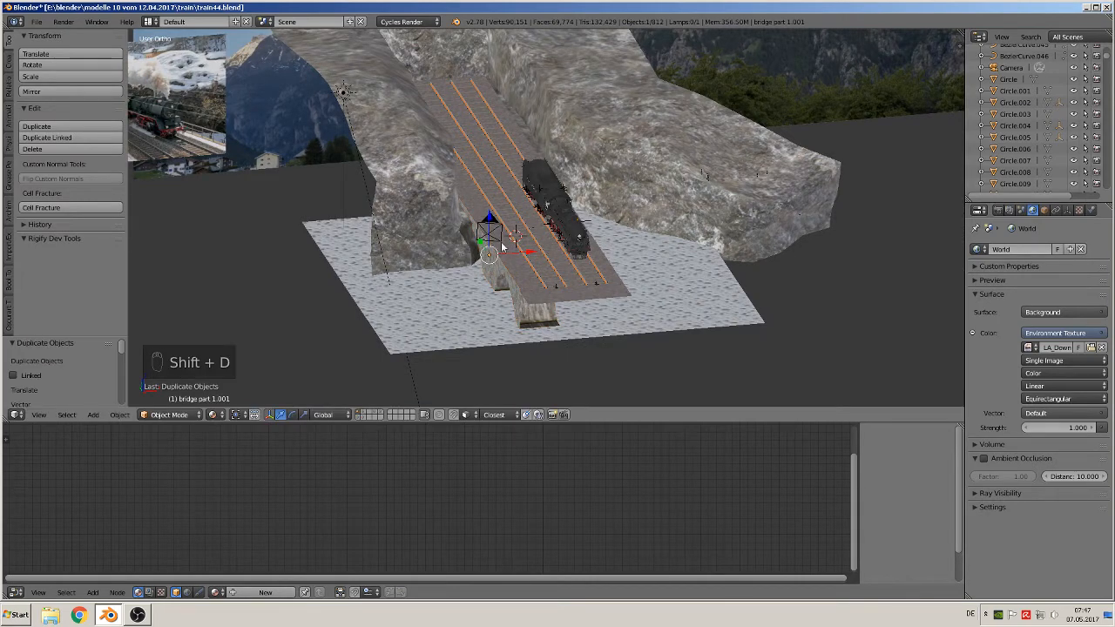
drag(493, 221, 490, 137)
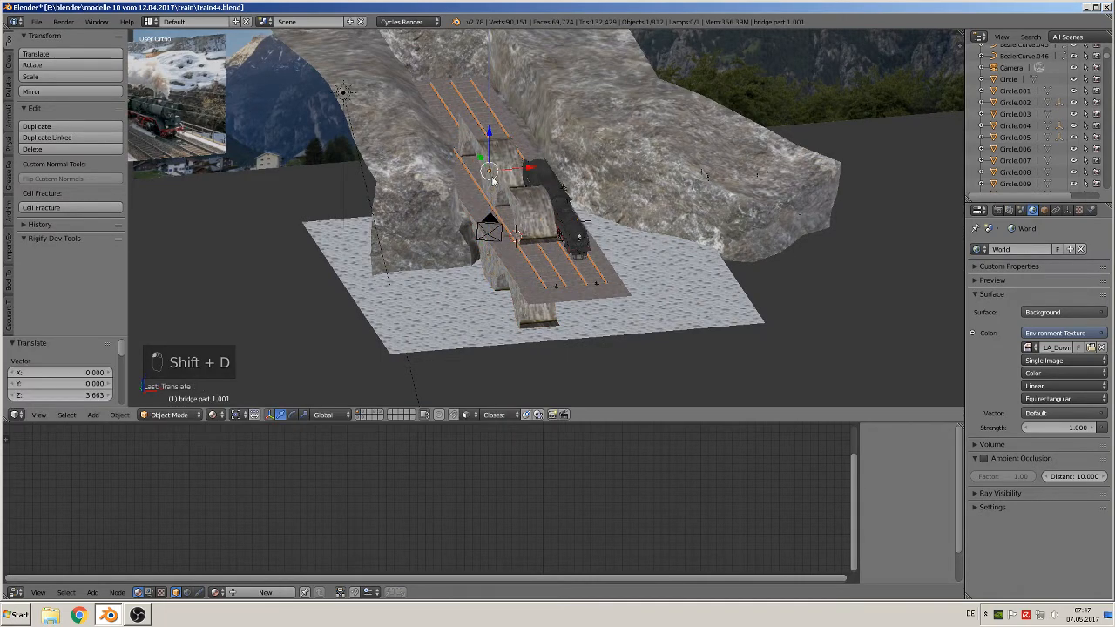
- Rotate the bridge part copy 90° about Z and move it about 15.1 units along Y toward the tracks' far end
text(rz90)
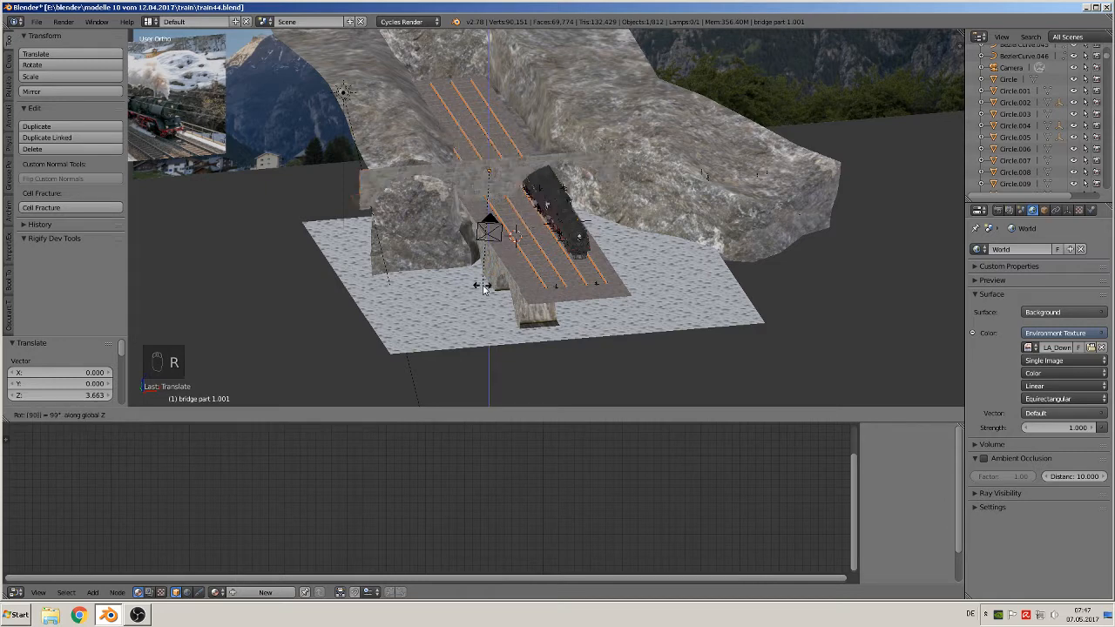
key(Return)
drag(485, 170, 376, 48)
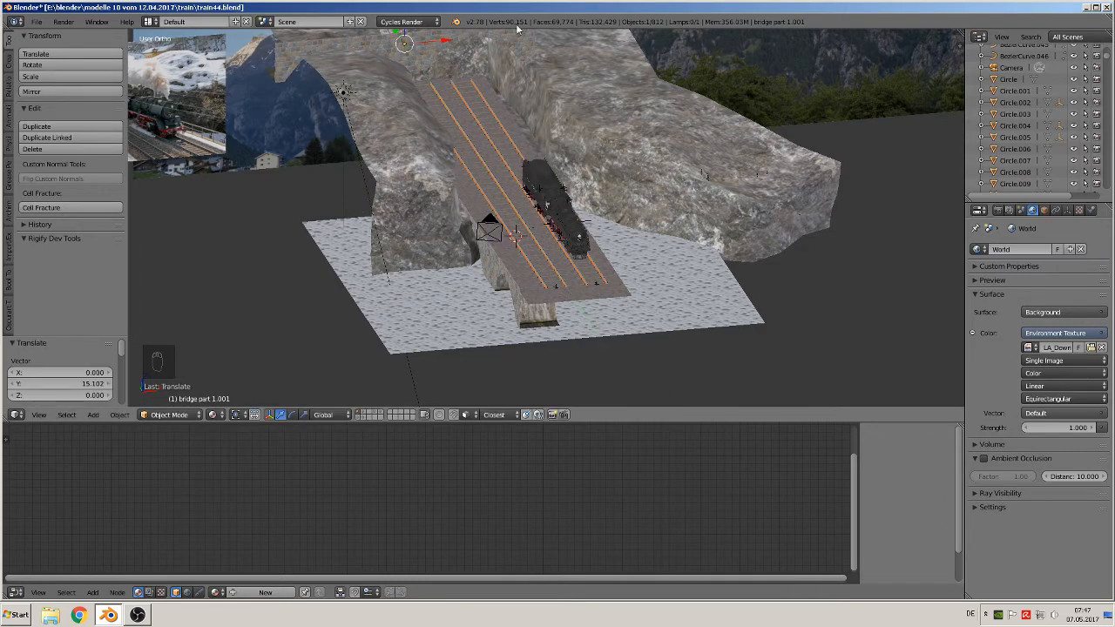
- Position the bridge copy behind the tracks: about -0.73 units along X, -1.78 along Z and 2.86 along Y
shift+middle_drag(517, 117, 508, 212)
scroll(508, 212, up, 3)
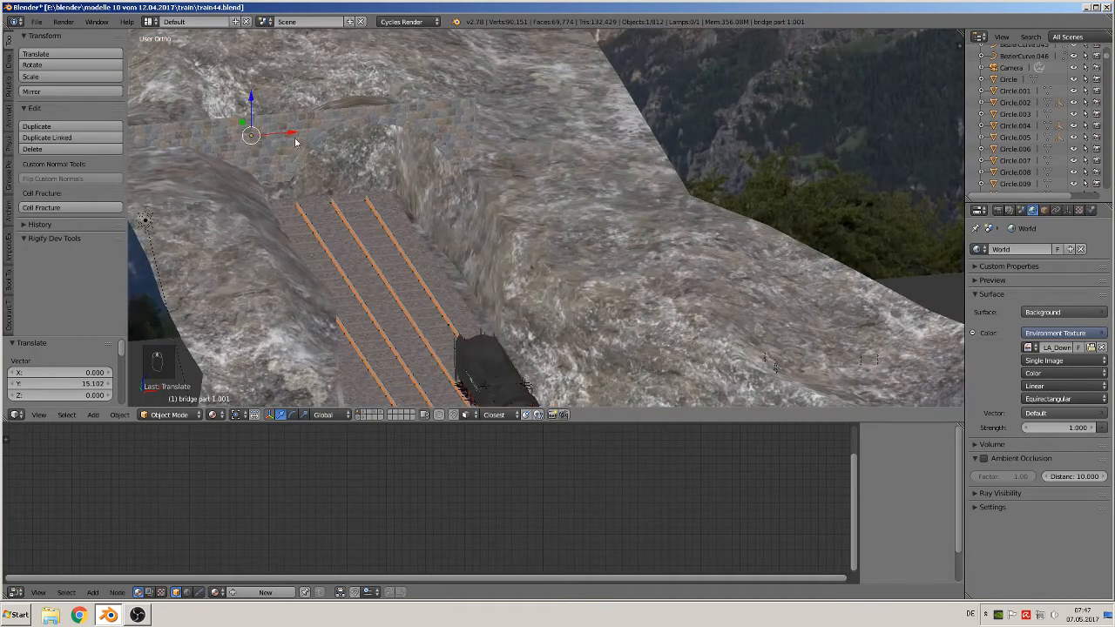
drag(280, 135, 258, 149)
click(258, 149)
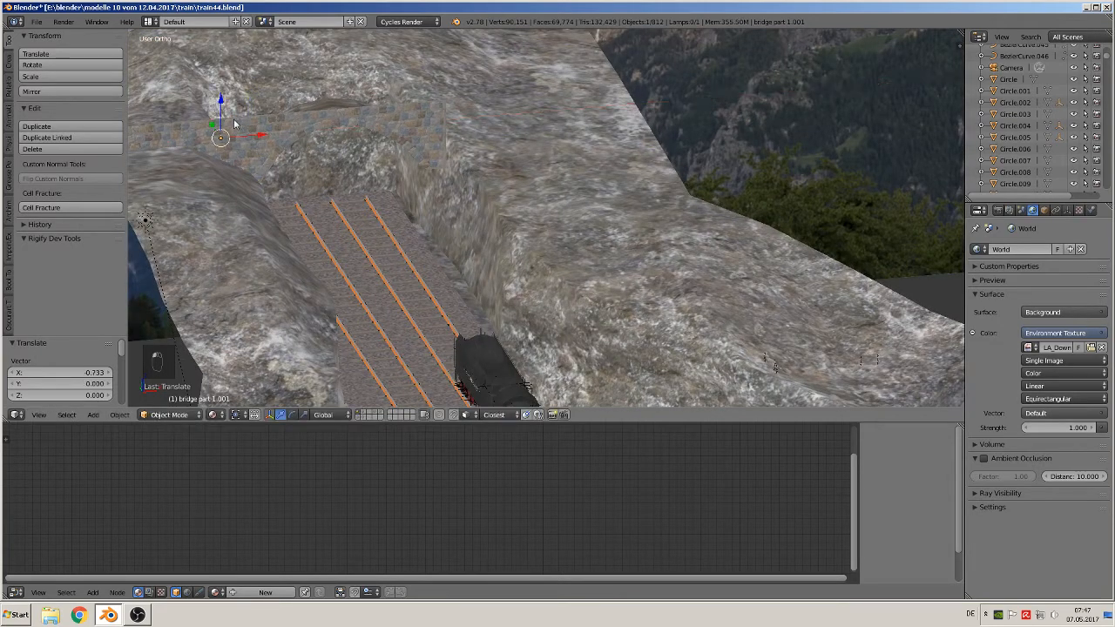
key(g)
key(z)
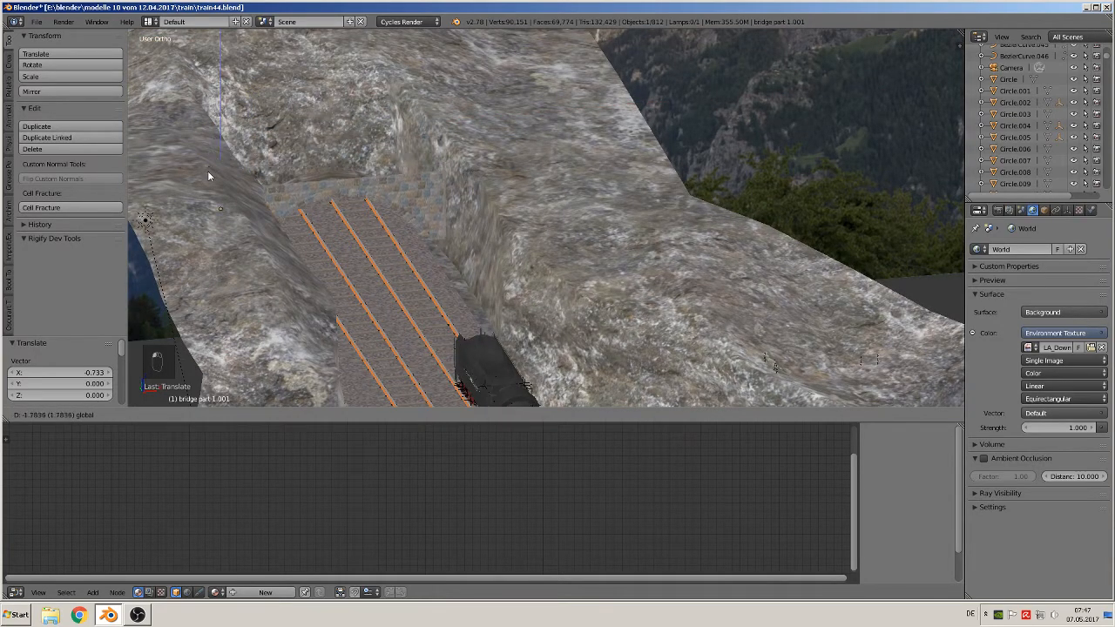
click(208, 170)
drag(215, 199, 186, 162)
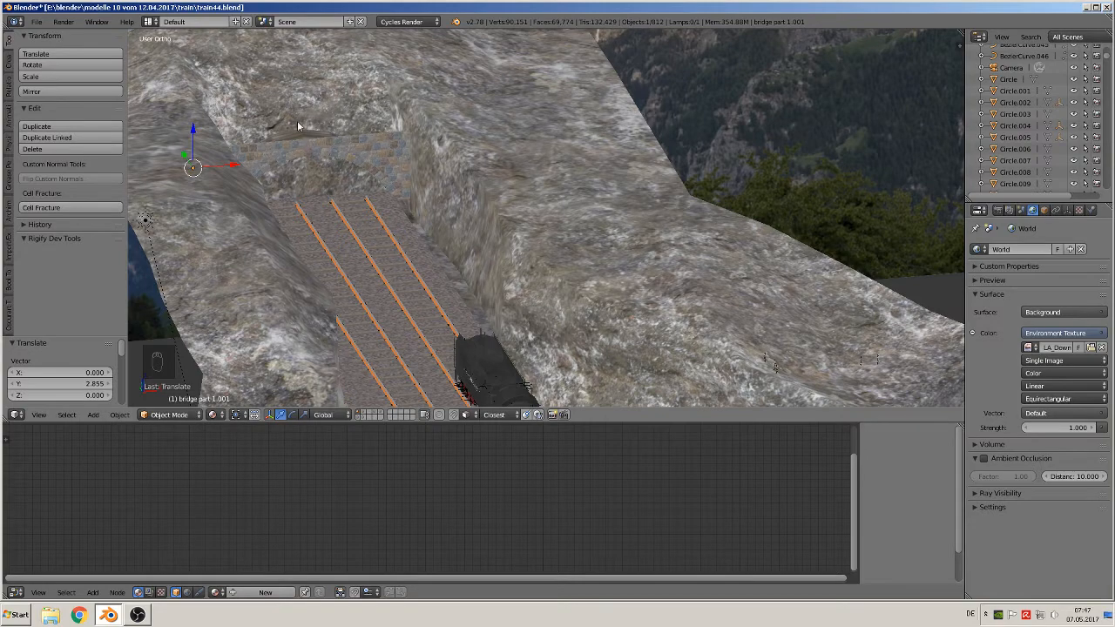
- Check the stone arch from the front and through the camera, and lower it about 0.27 units along Z
middle_drag(303, 134, 283, 116)
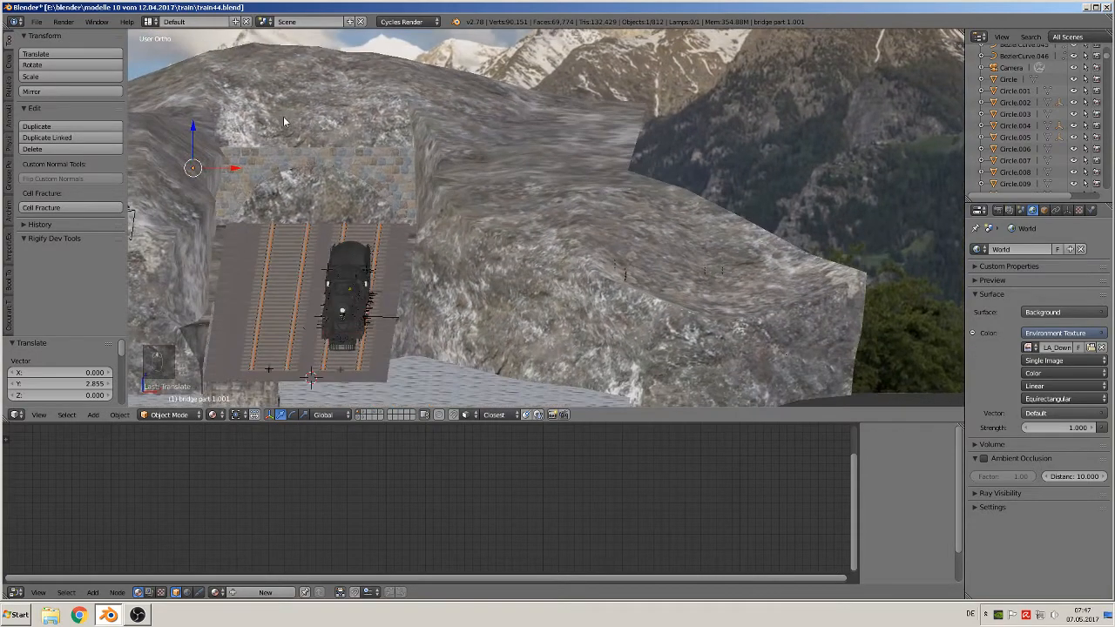
key(KP_1)
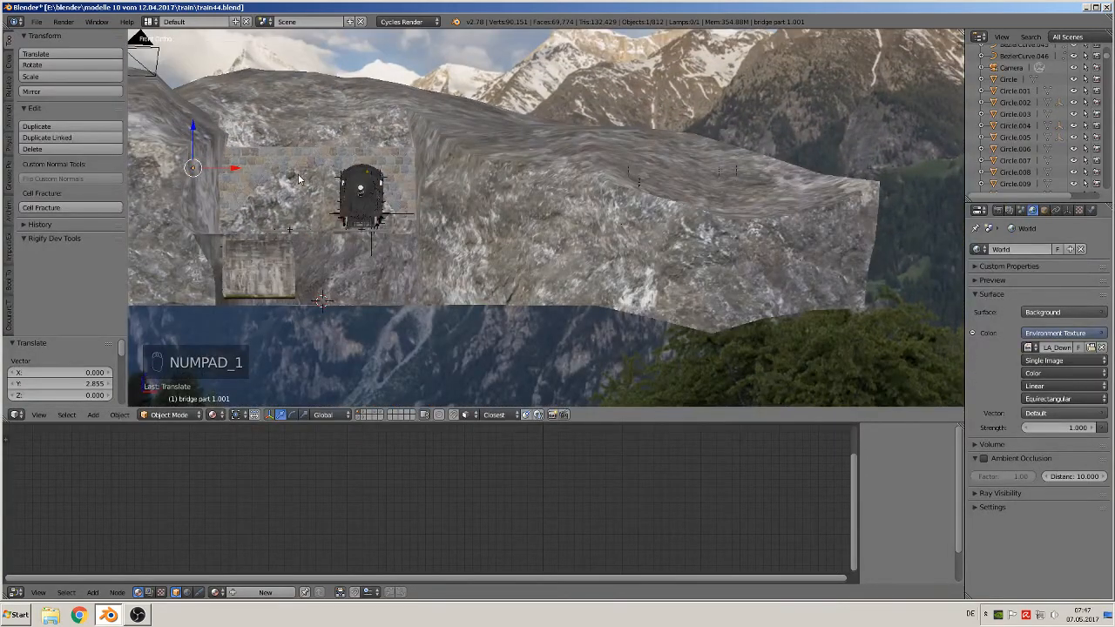
key(KP_0)
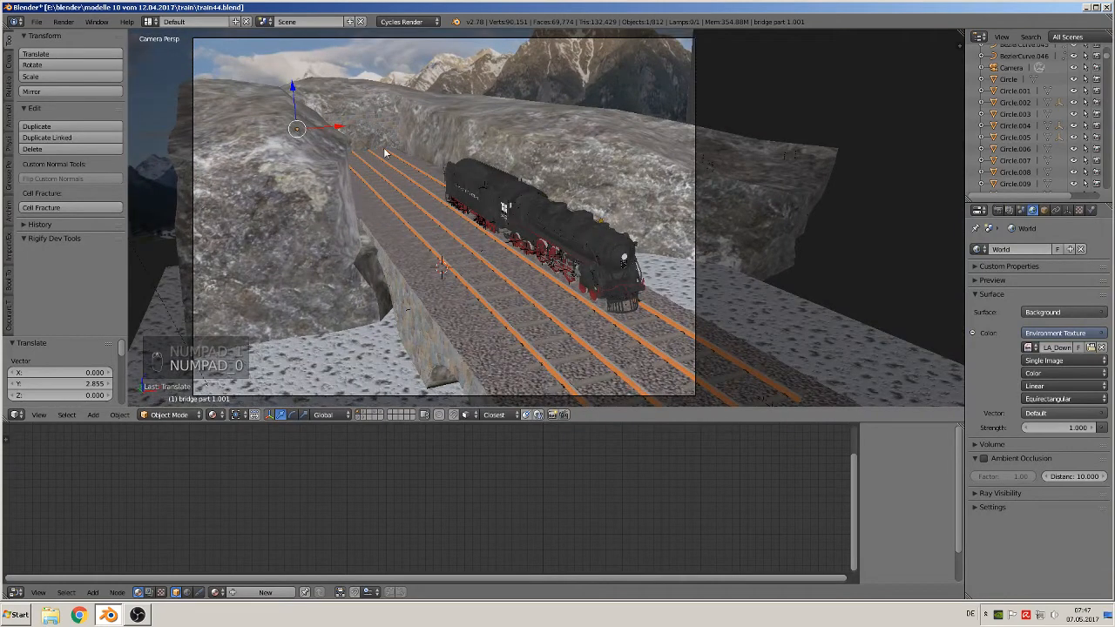
scroll(384, 154, up, 2)
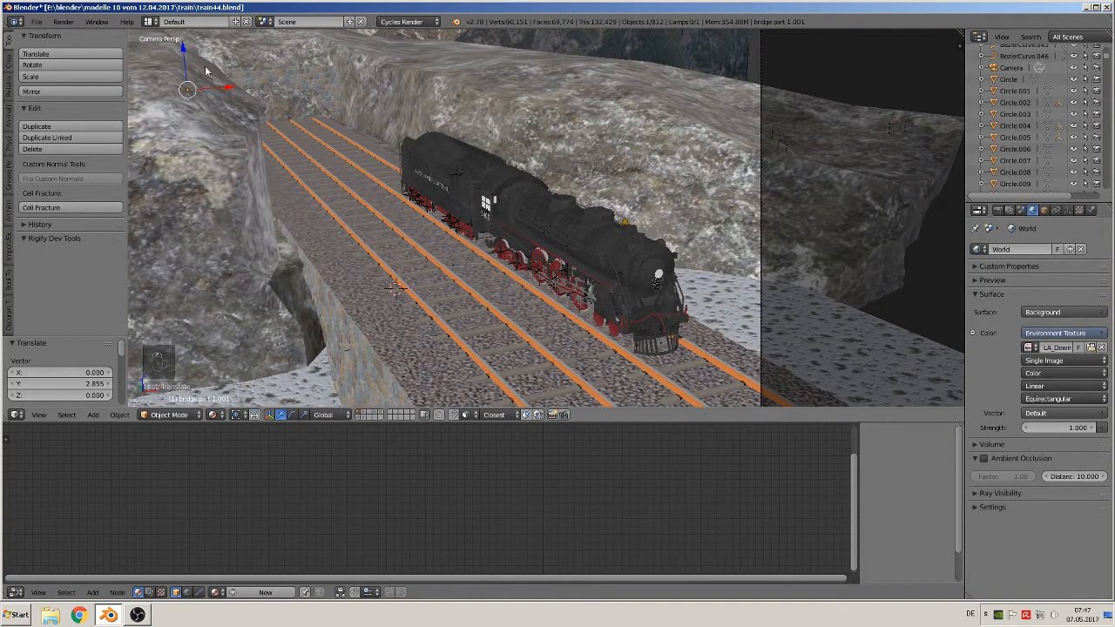
key(g)
drag(183, 61, 183, 56)
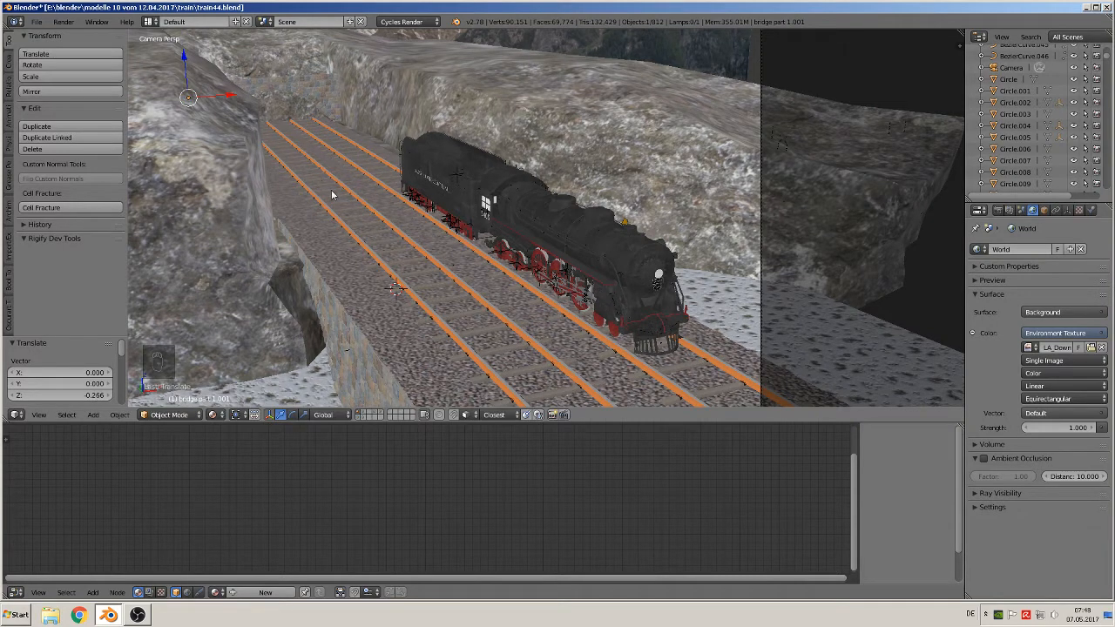
- Stretch the stone arch along Z by a factor of about 1.23 and raise it about 0.28 units
key(s)
key(z)
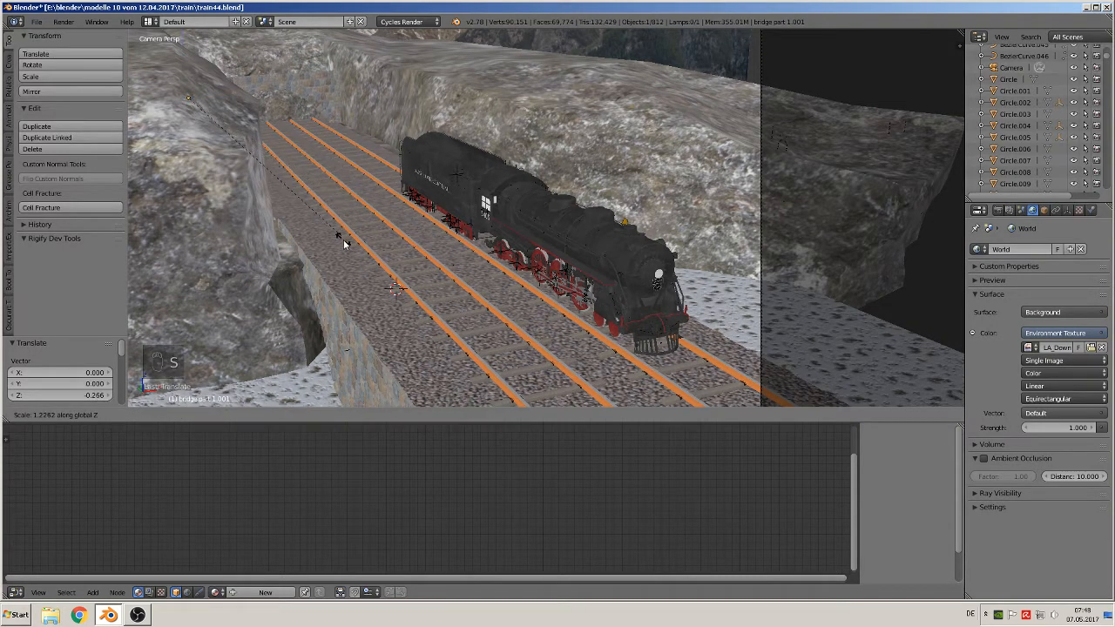
click(342, 245)
drag(188, 63, 185, 58)
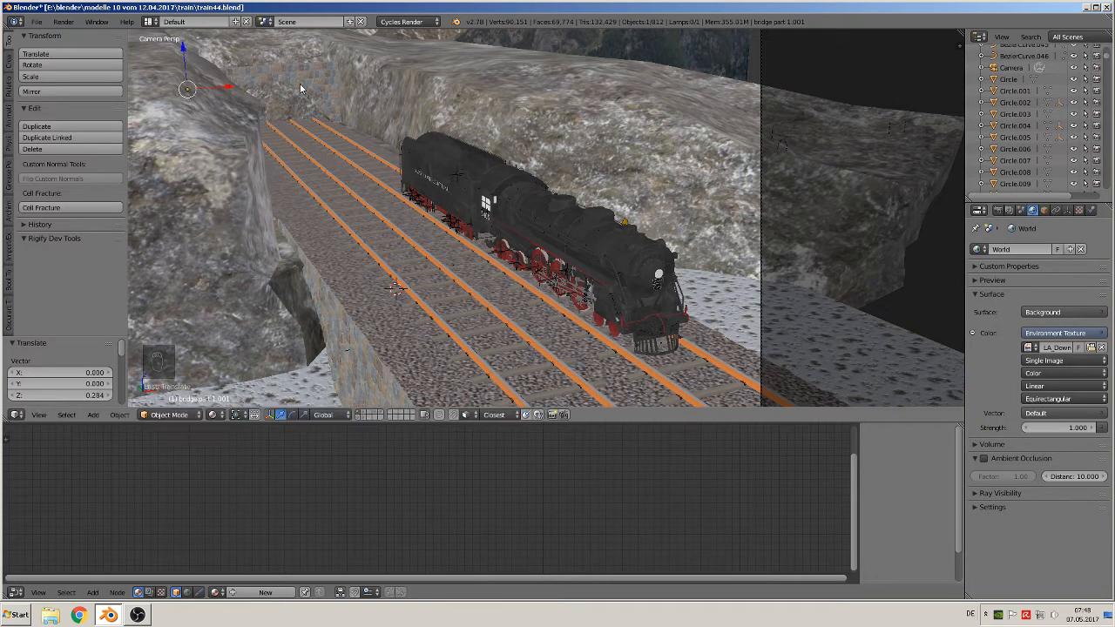
- Deselect everything, place the 3D cursor at the stone arch's opening and add a plane there
shift+middle_drag(340, 103, 477, 146)
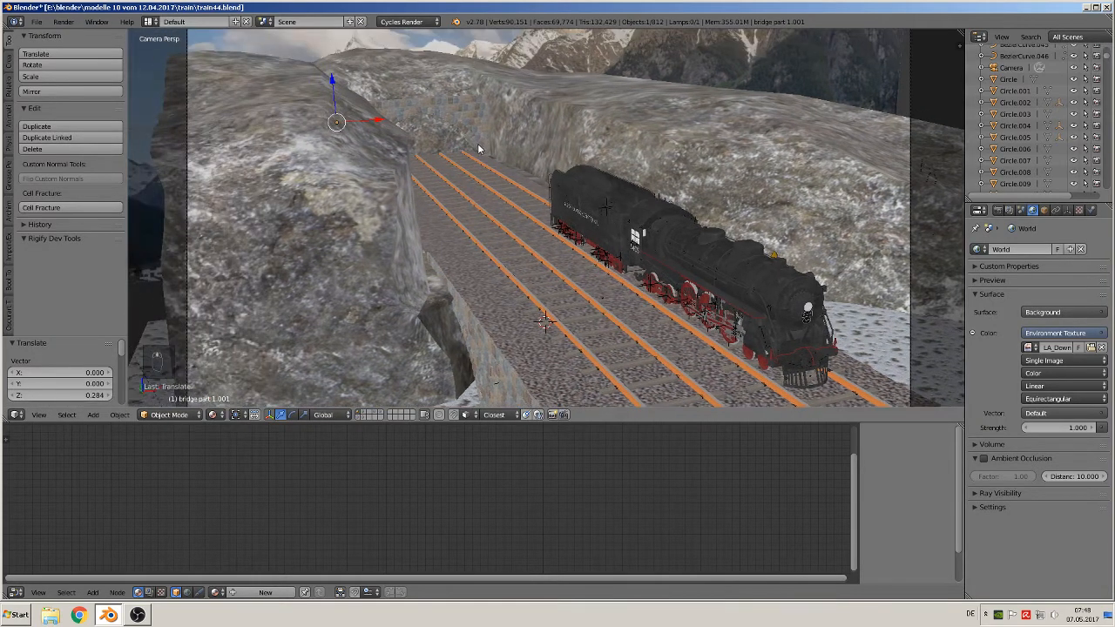
scroll(476, 145, up, 1)
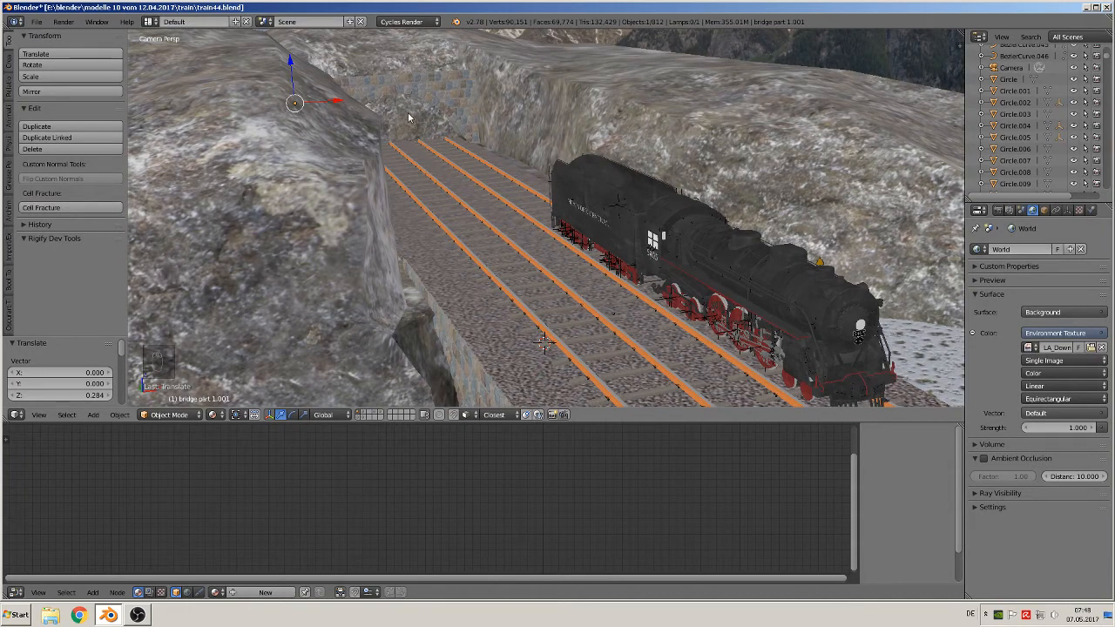
key(y)
key(a)
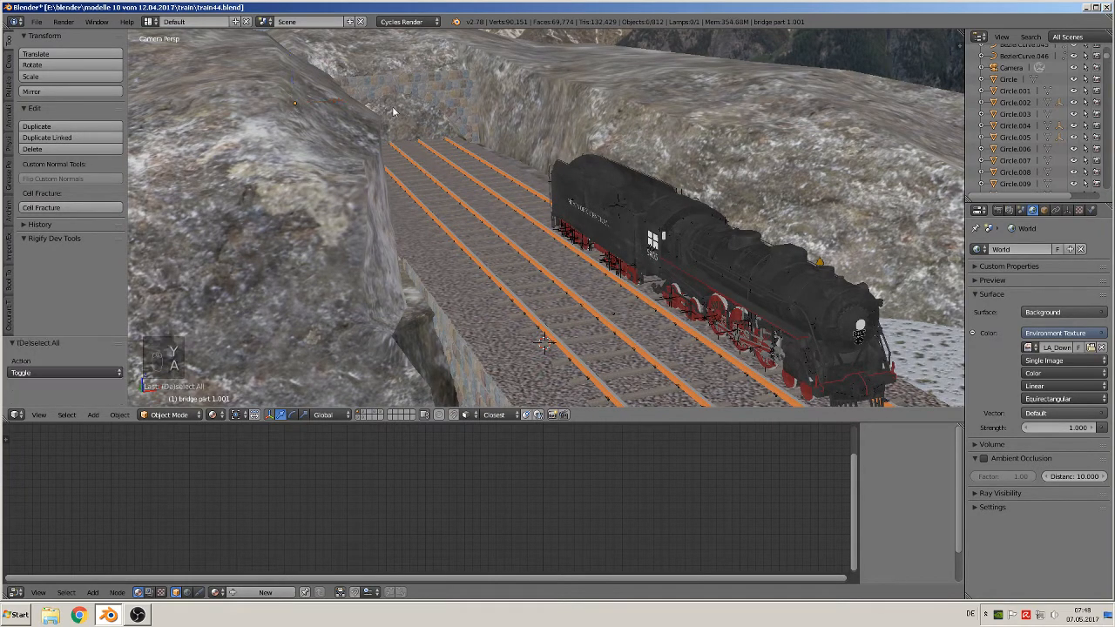
middle_drag(393, 109, 402, 150)
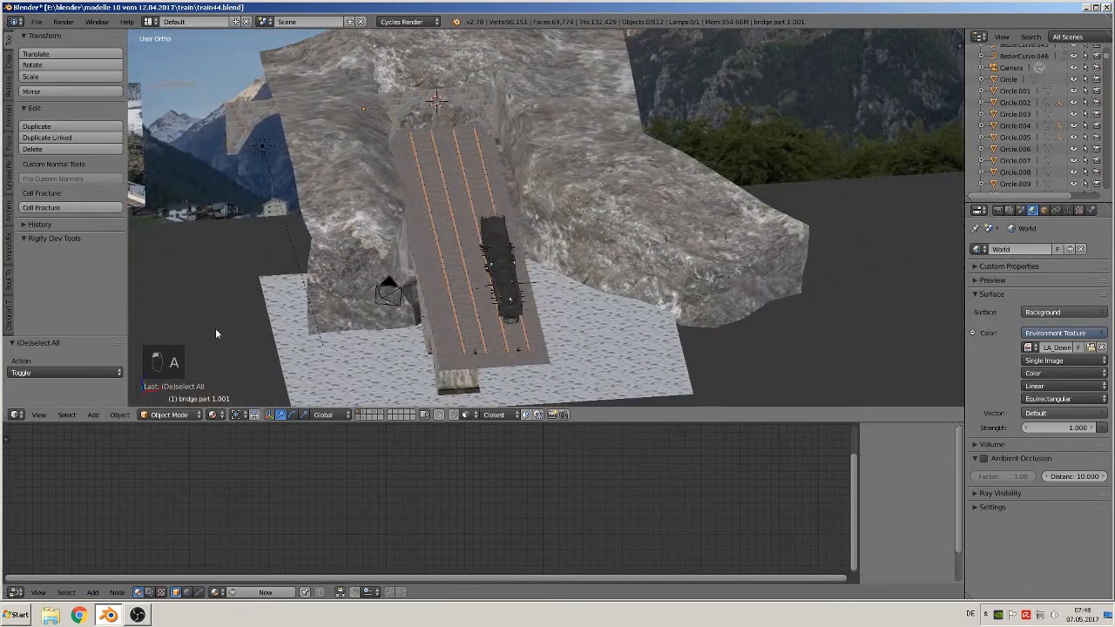
click(93, 415)
mouse_move(113, 400)
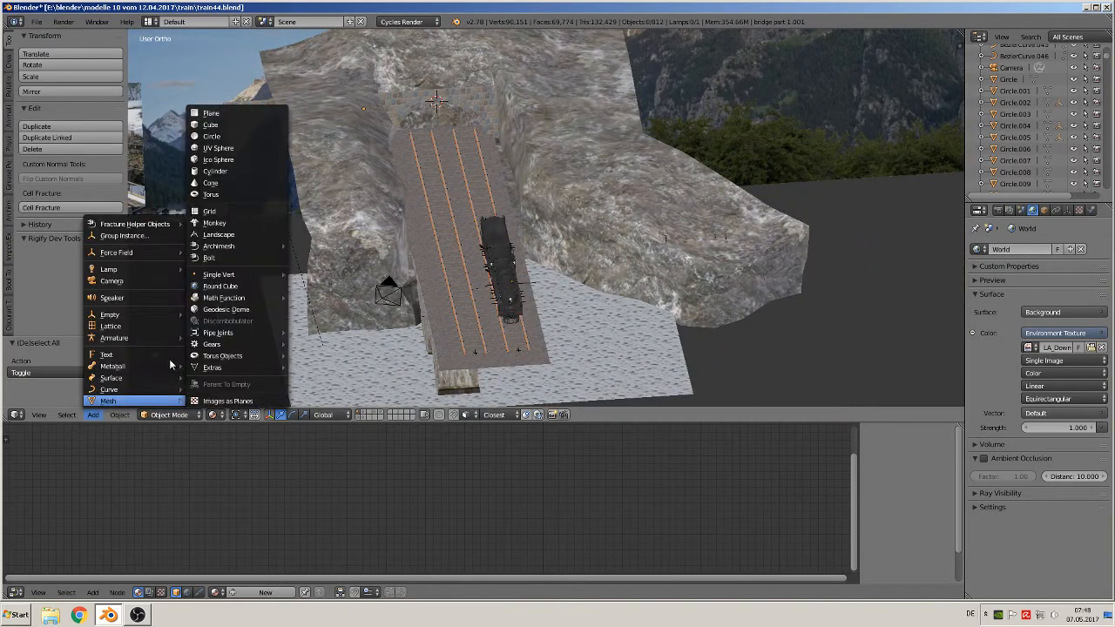
click(221, 112)
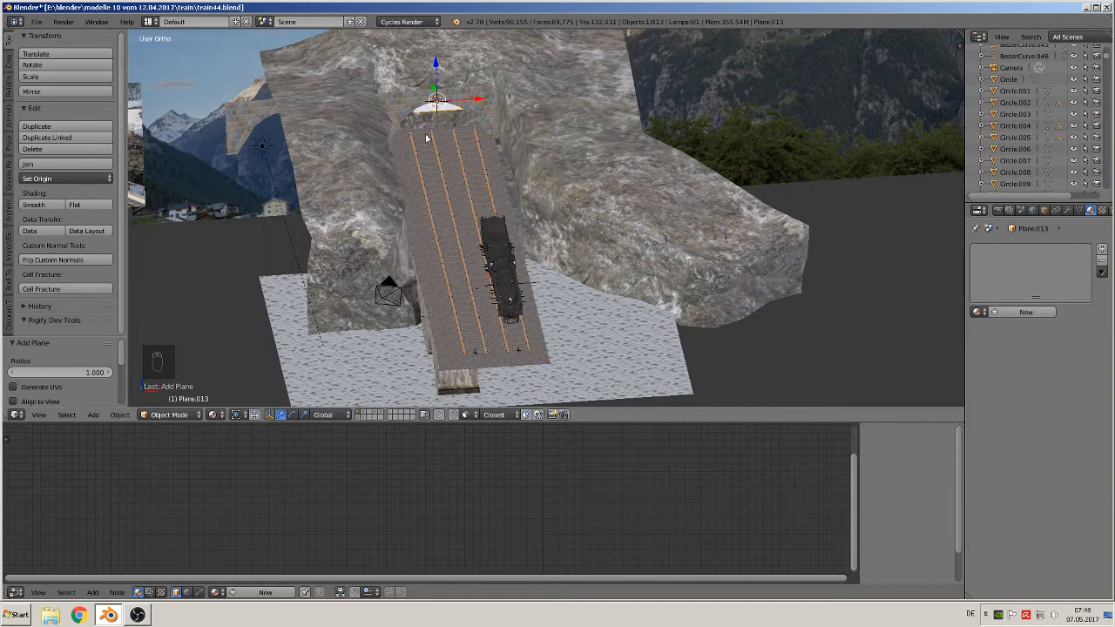
- Rotate the new plane 90° about X and shift it about -1.01 units along Y to sit in the arch
middle_drag(426, 138, 396, 120)
text(rx)
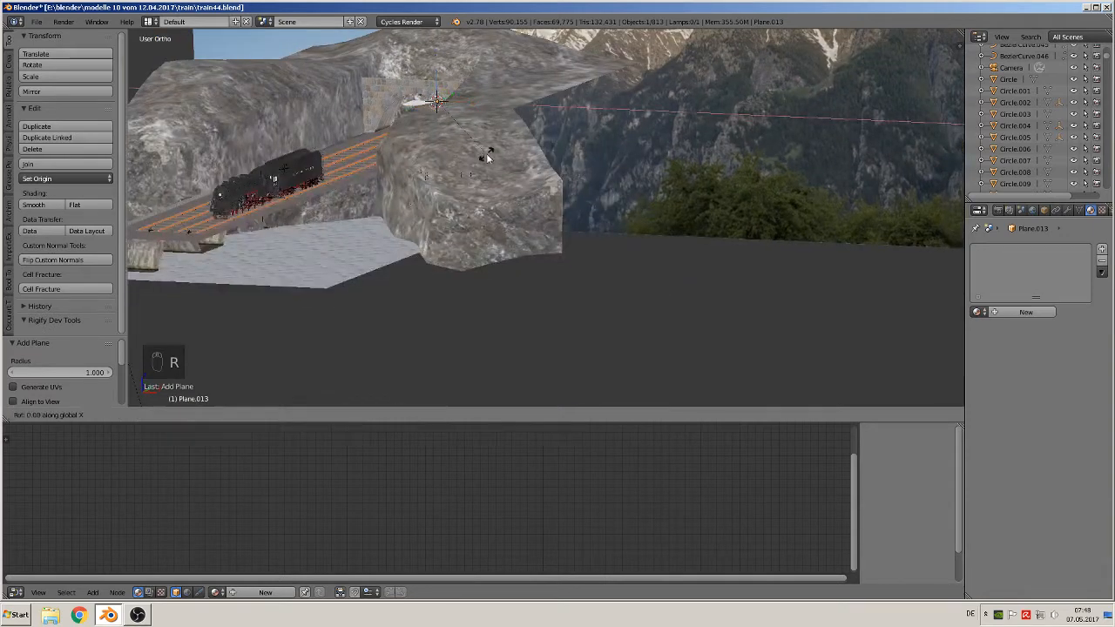
text(90)
key(Return)
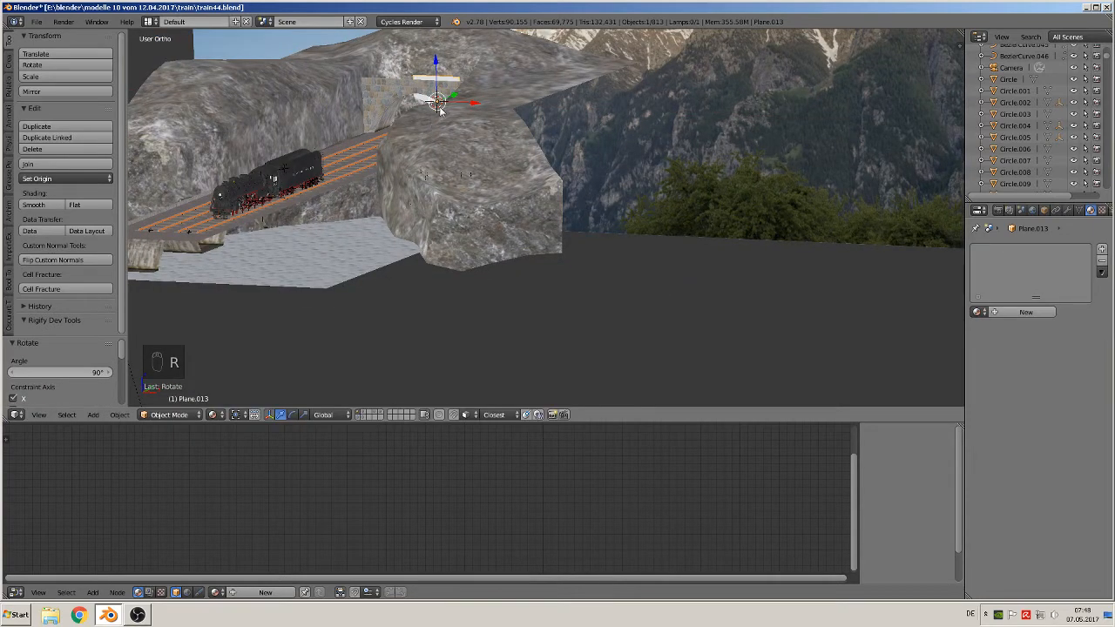
drag(451, 96, 441, 108)
- Scale the upright plane along X by a factor of about 1.9 so it fills the arch's opening
middle_drag(462, 122, 485, 117)
key(s)
key(x)
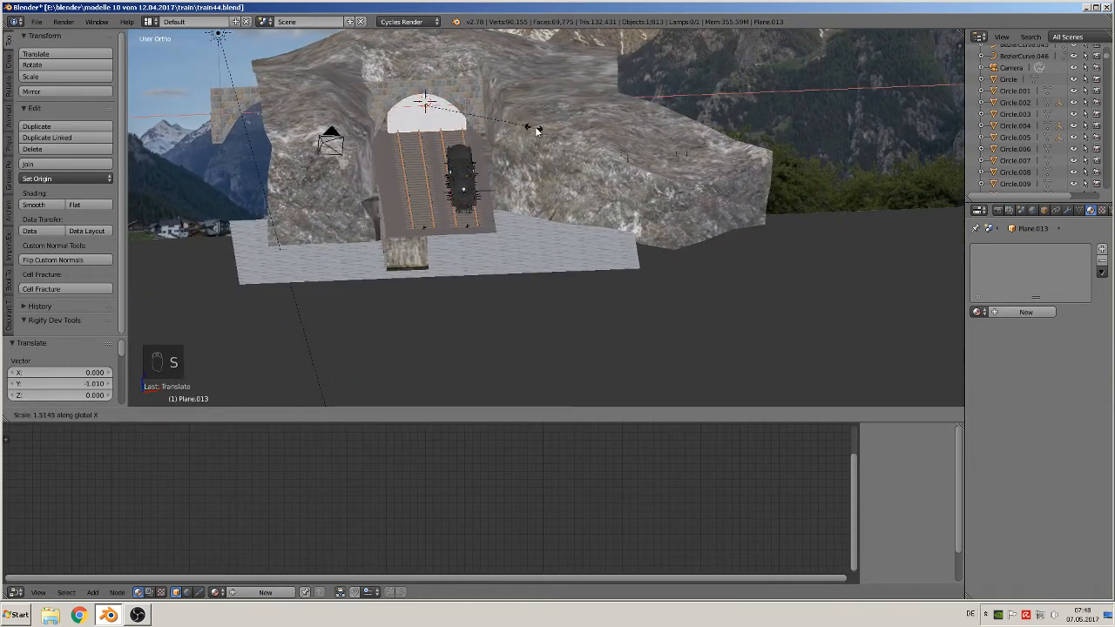
click(561, 137)
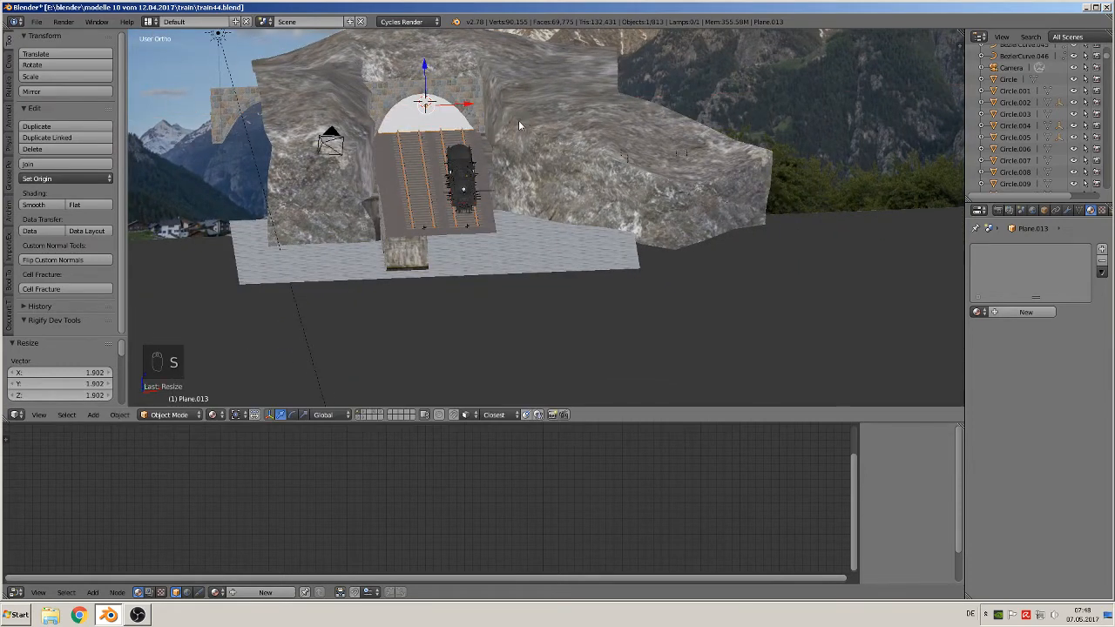
- Give the plane in the tunnel opening a new material with a near-black diffuse color, viewed through the camera
key(KP_0)
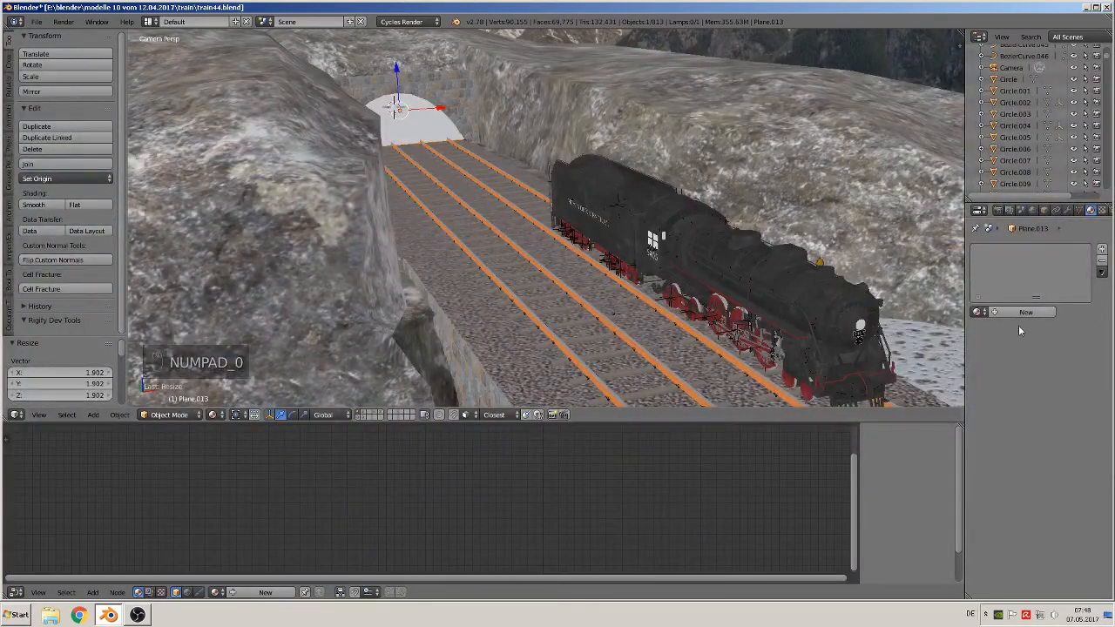
click(1008, 313)
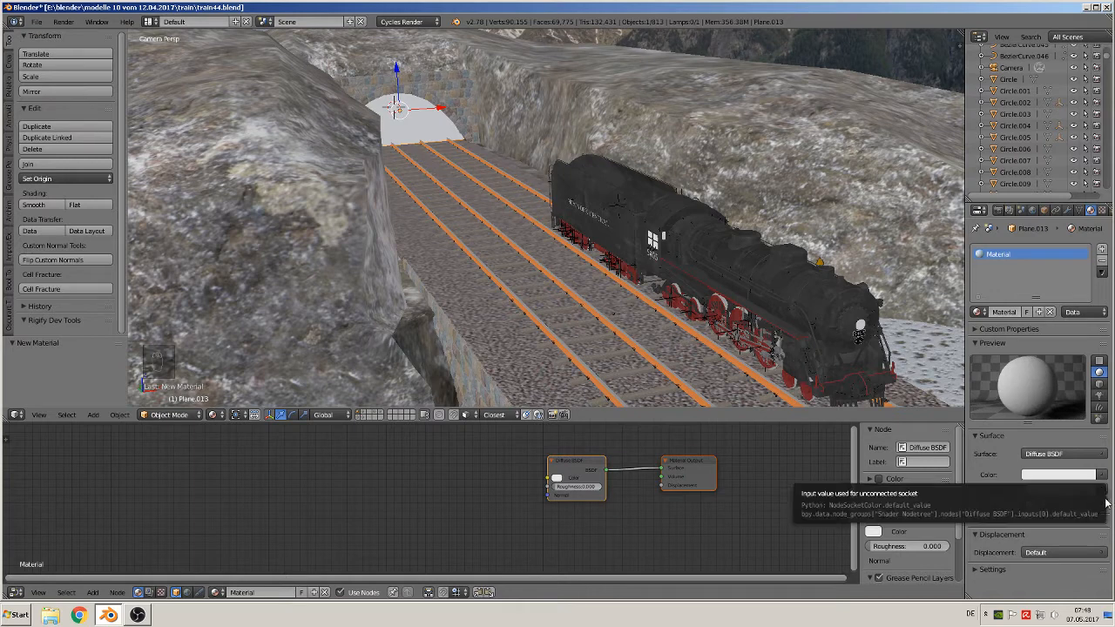
click(1064, 476)
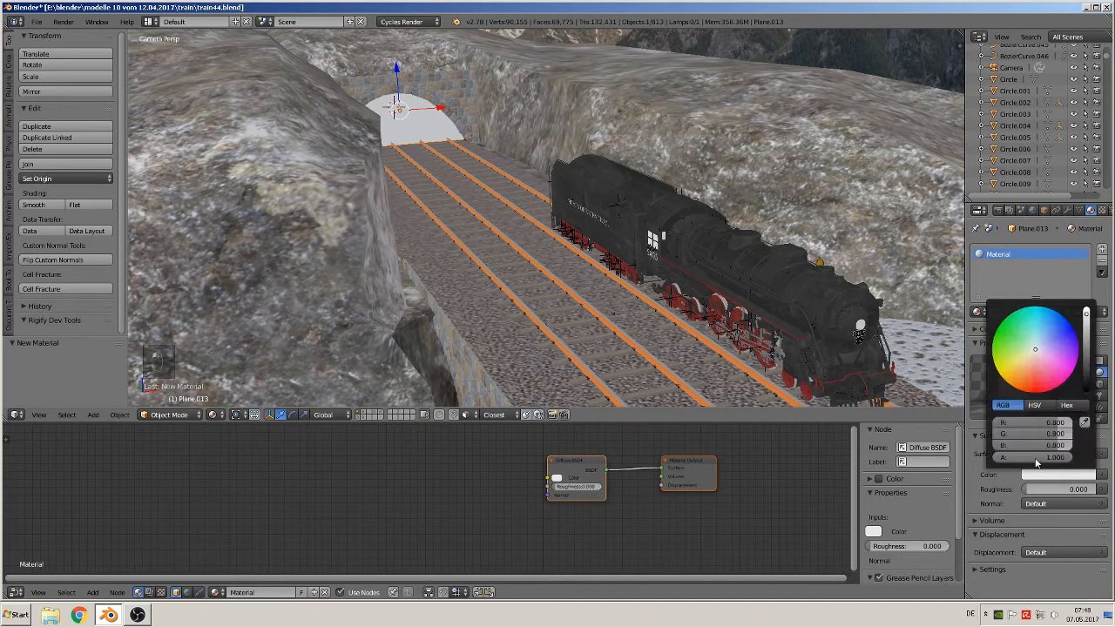
click(1086, 384)
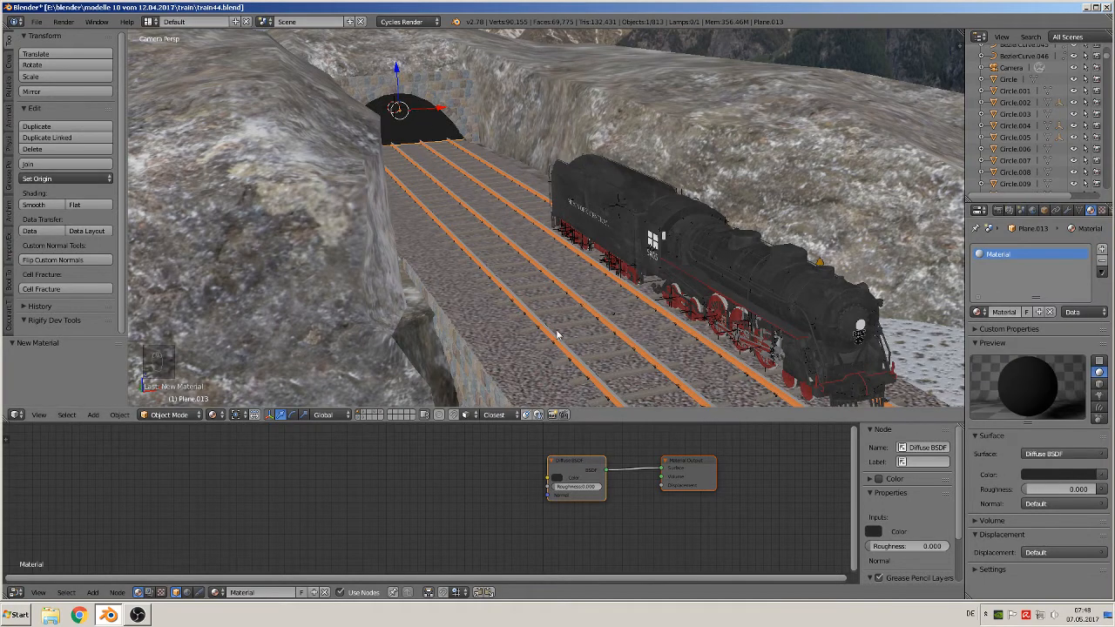
- Duplicate the tunnel plane material's Diffuse BSDF node, place the copy below it and give it a slightly lighter dark grey
middle_drag(614, 542, 550, 548)
scroll(563, 538, down, 3)
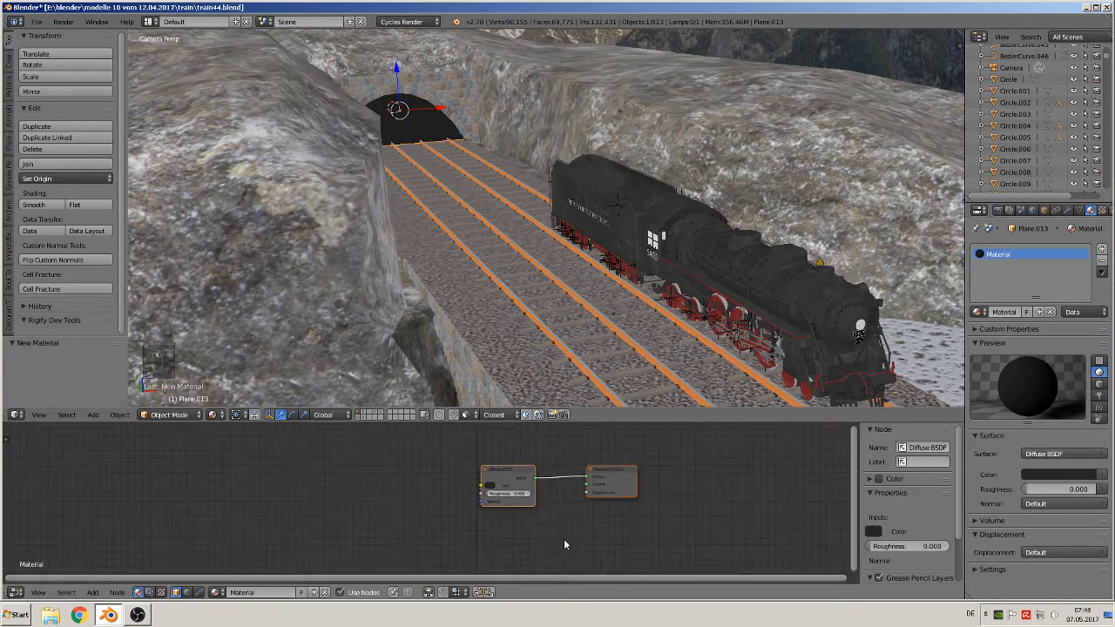
drag(493, 474, 419, 472)
key(shift+d)
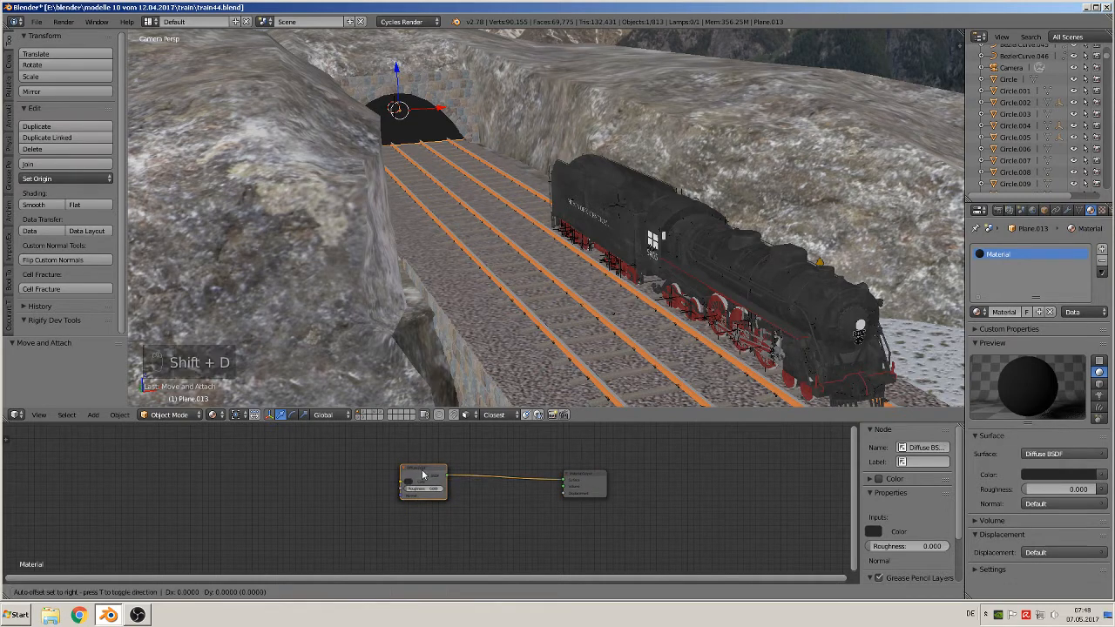
click(420, 531)
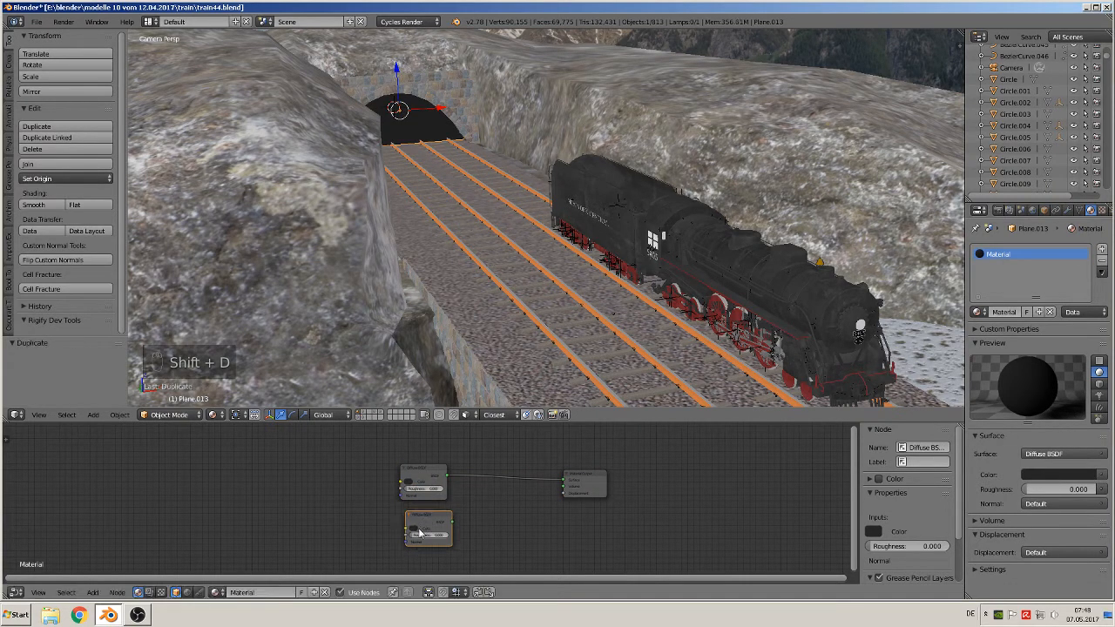
click(415, 531)
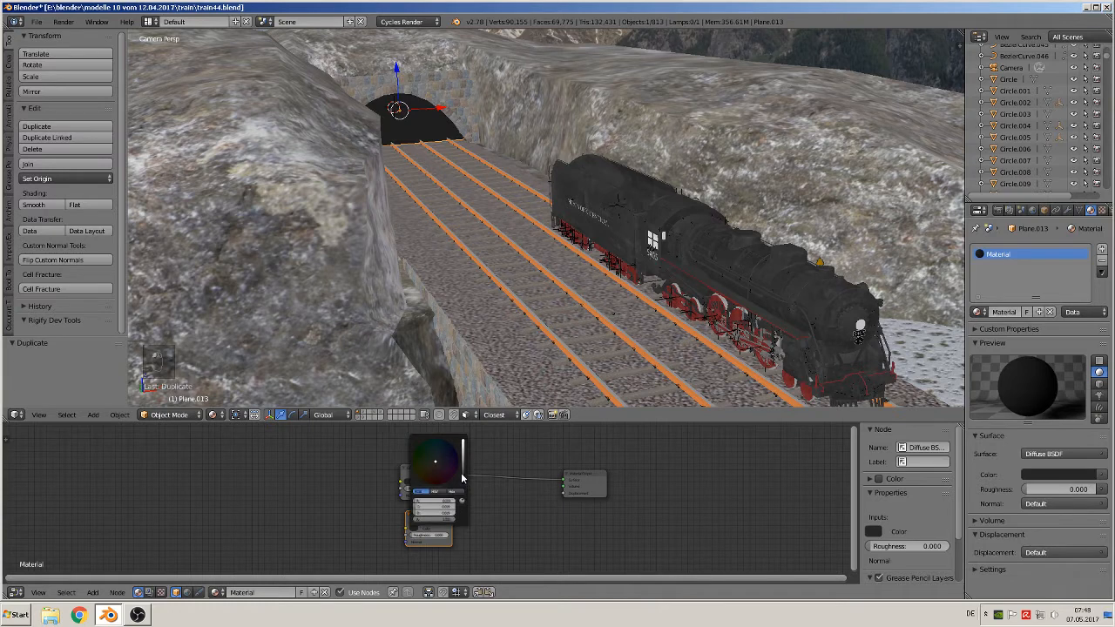
click(461, 474)
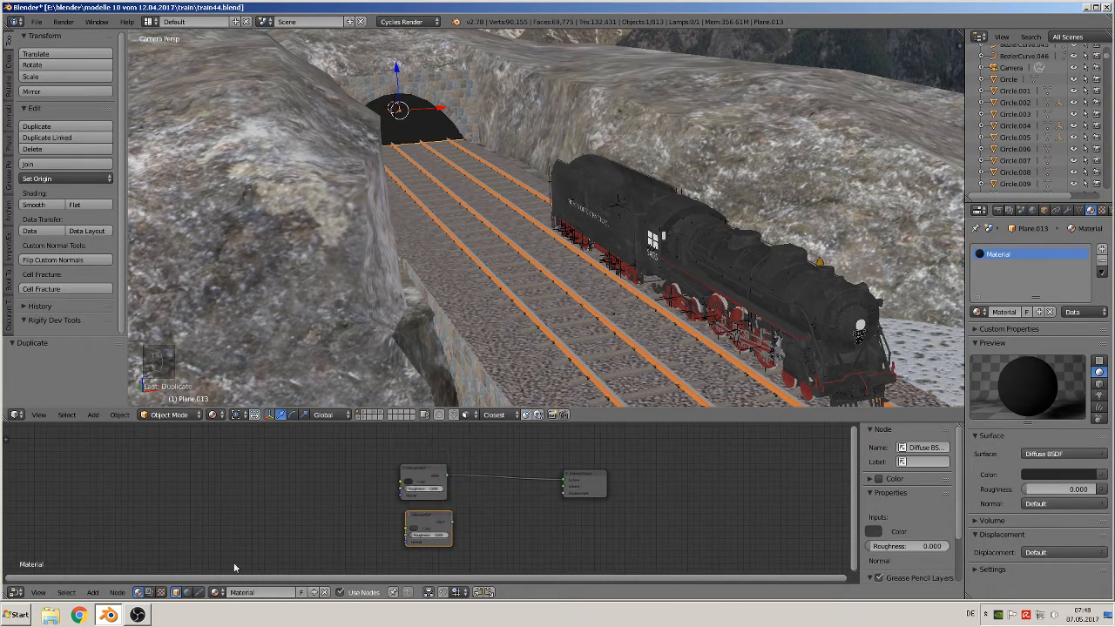
- Insert a Mix Shader before the Material Output and connect the second Diffuse BSDF to its free shader input
click(92, 592)
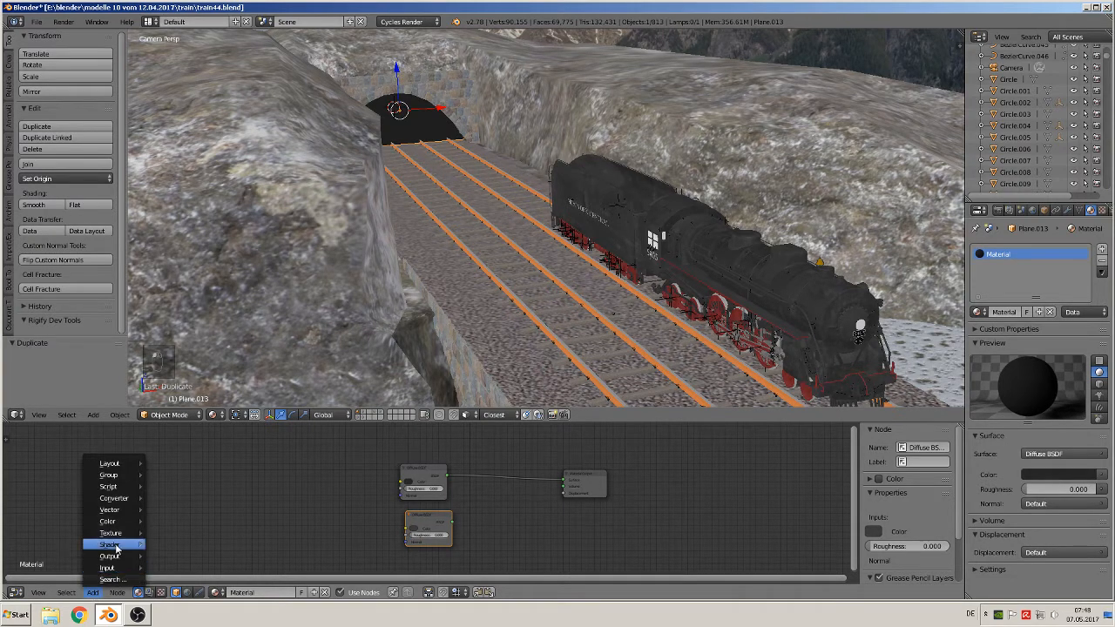
mouse_move(114, 547)
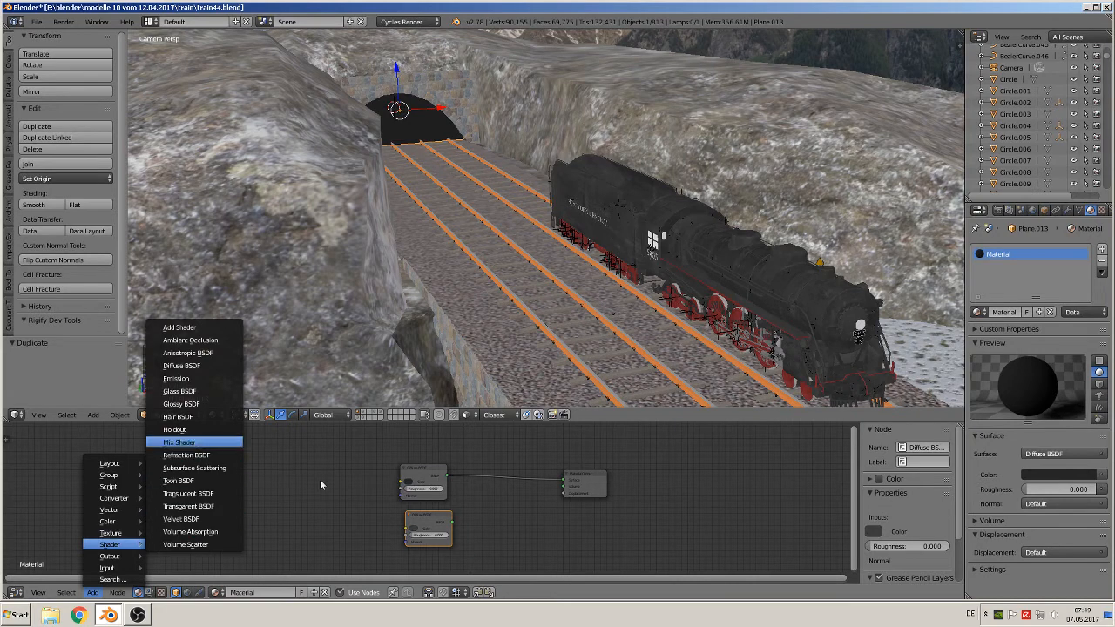
click(193, 445)
click(493, 480)
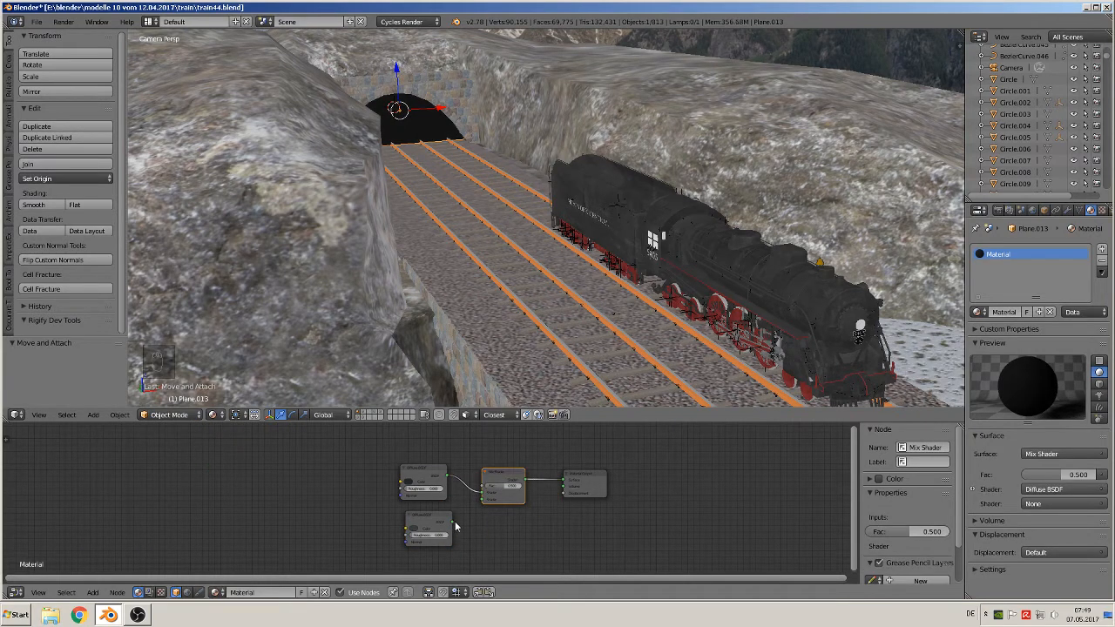
drag(453, 522, 483, 498)
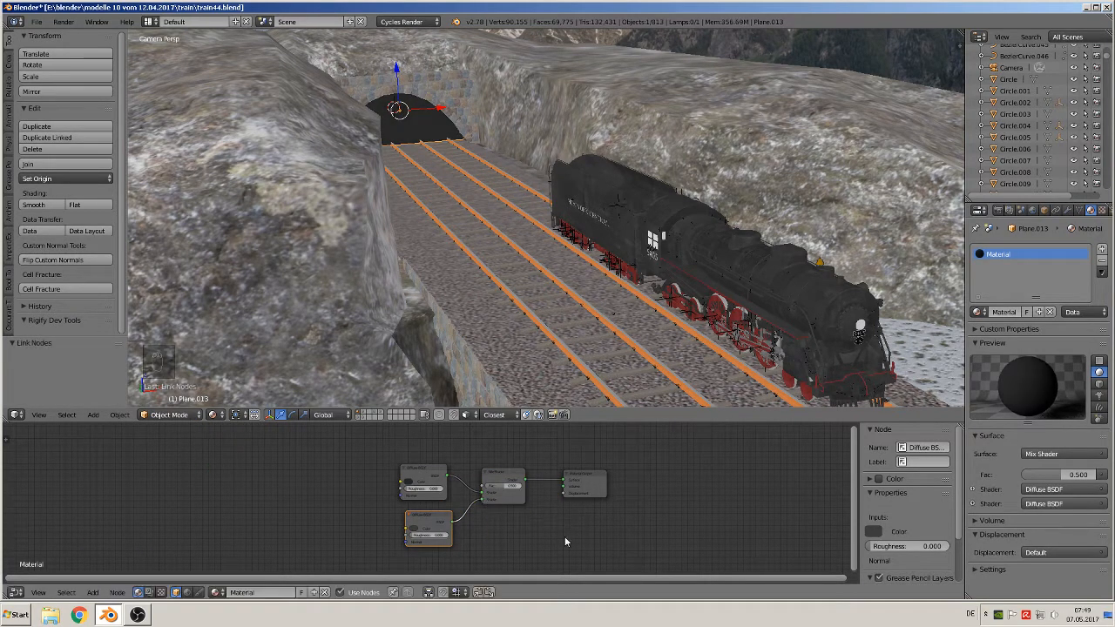
- Add a Noise Texture node above the diffuse nodes and link its Color output to the Mix Shader's Fac input
middle_drag(564, 541, 510, 573)
click(92, 592)
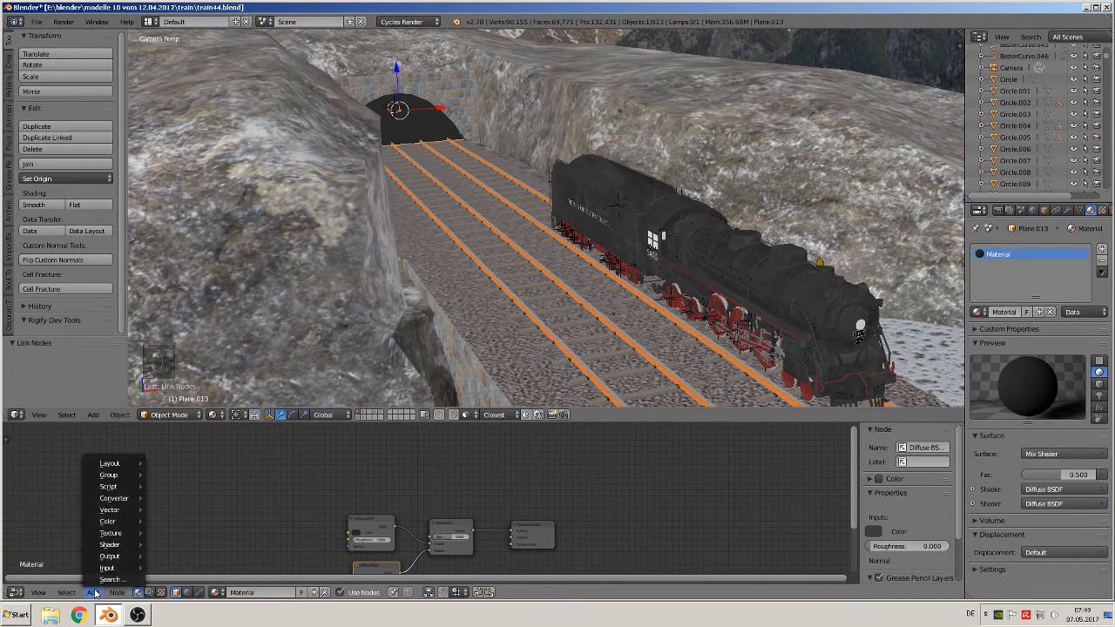
mouse_move(110, 542)
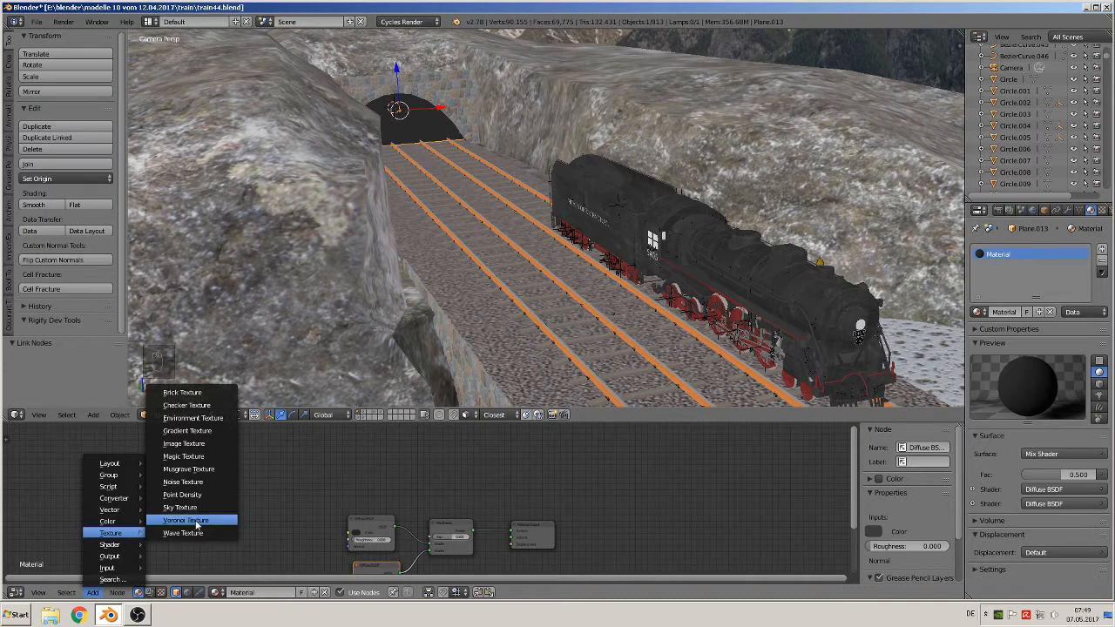
click(195, 483)
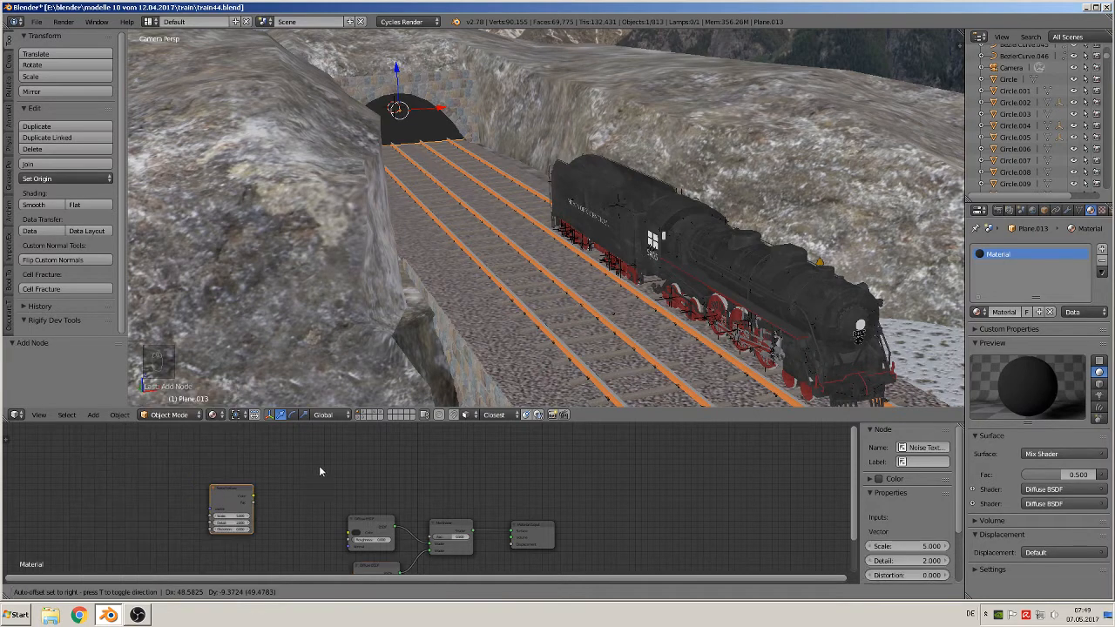
click(348, 458)
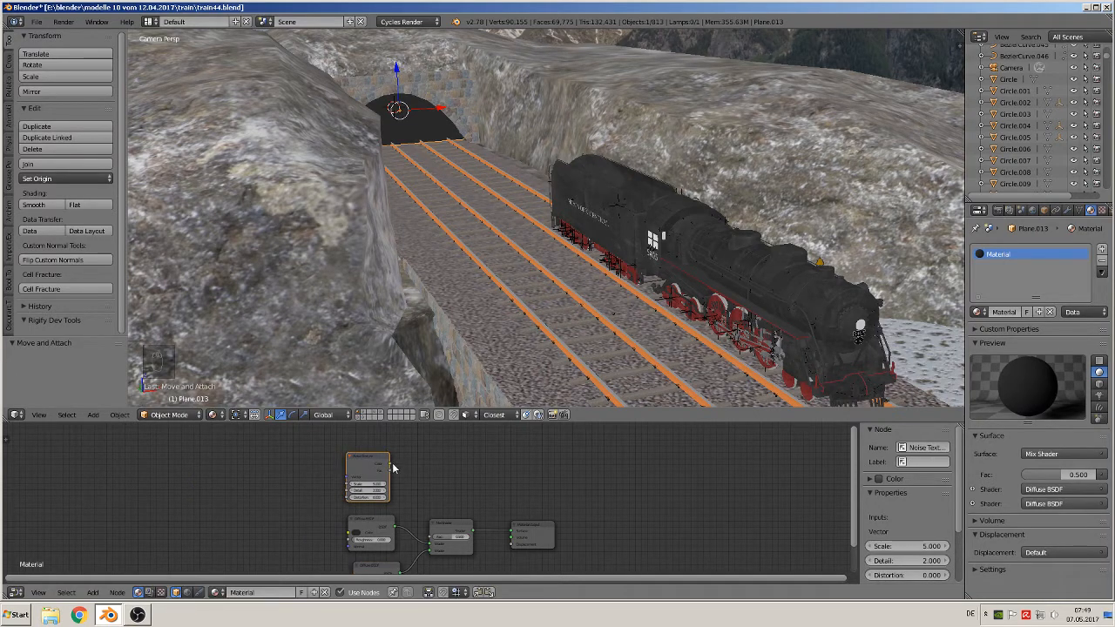
drag(392, 469, 435, 541)
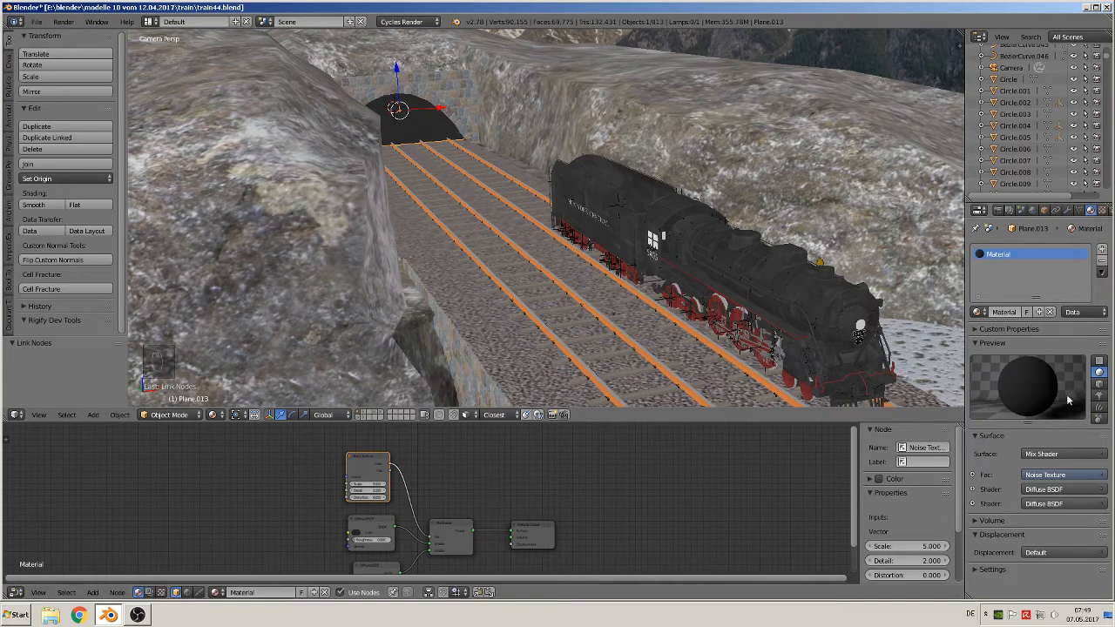
- Try a light grey of about 0.44 as the color of the second Diffuse BSDF
scroll(496, 499, up, 1)
middle_drag(445, 544, 507, 500)
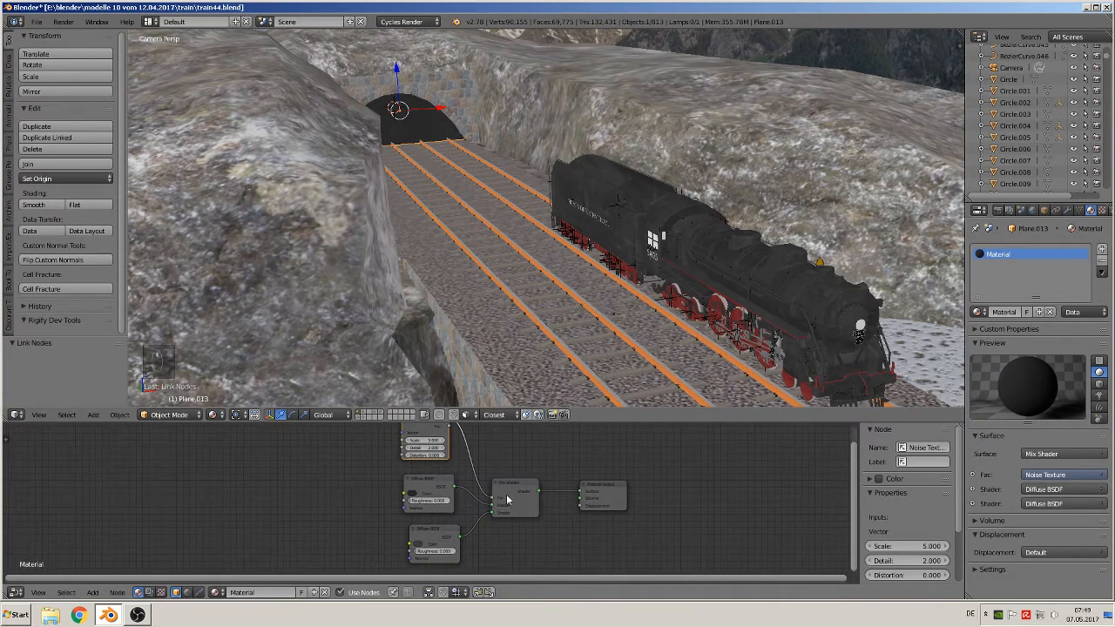
click(419, 545)
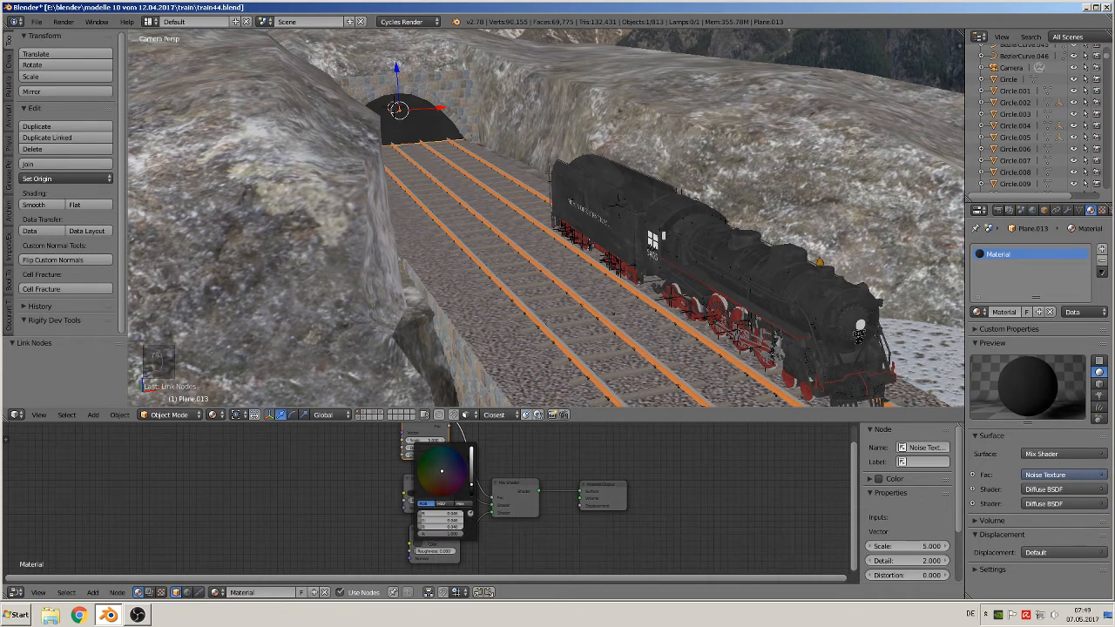
drag(473, 484, 475, 462)
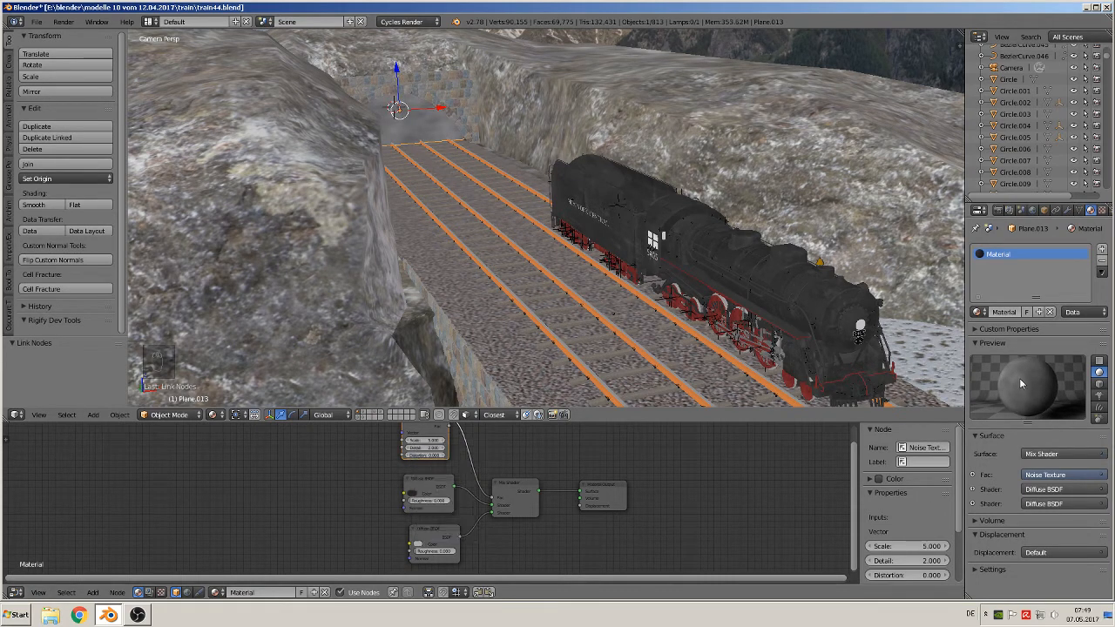
- Set the Noise Texture's scale to 9
middle_drag(685, 557, 692, 433)
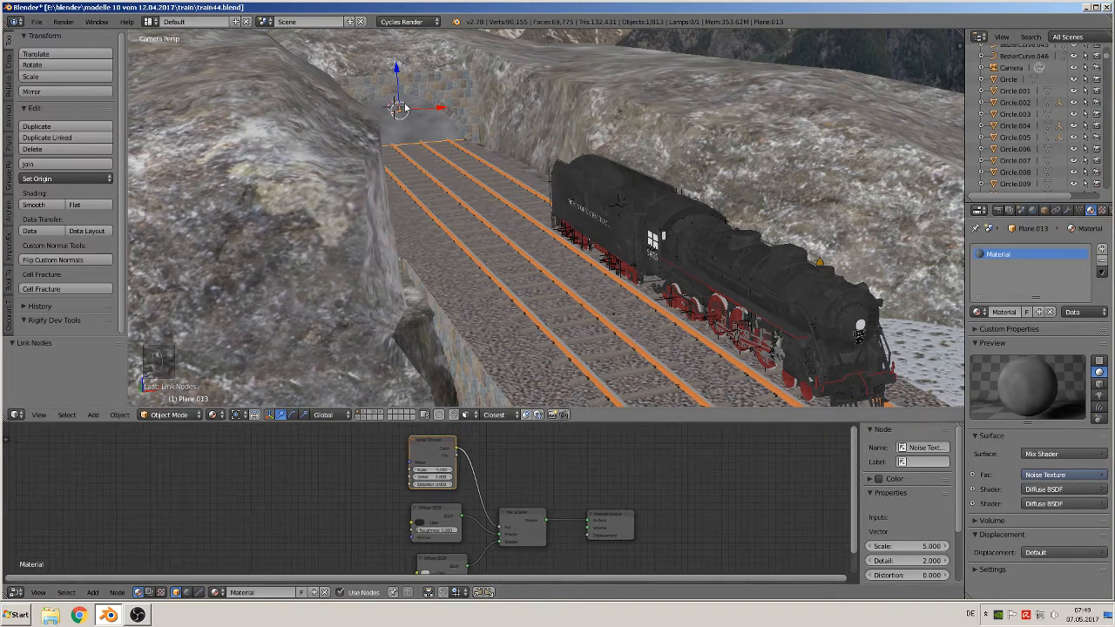
scroll(483, 476, up, 1)
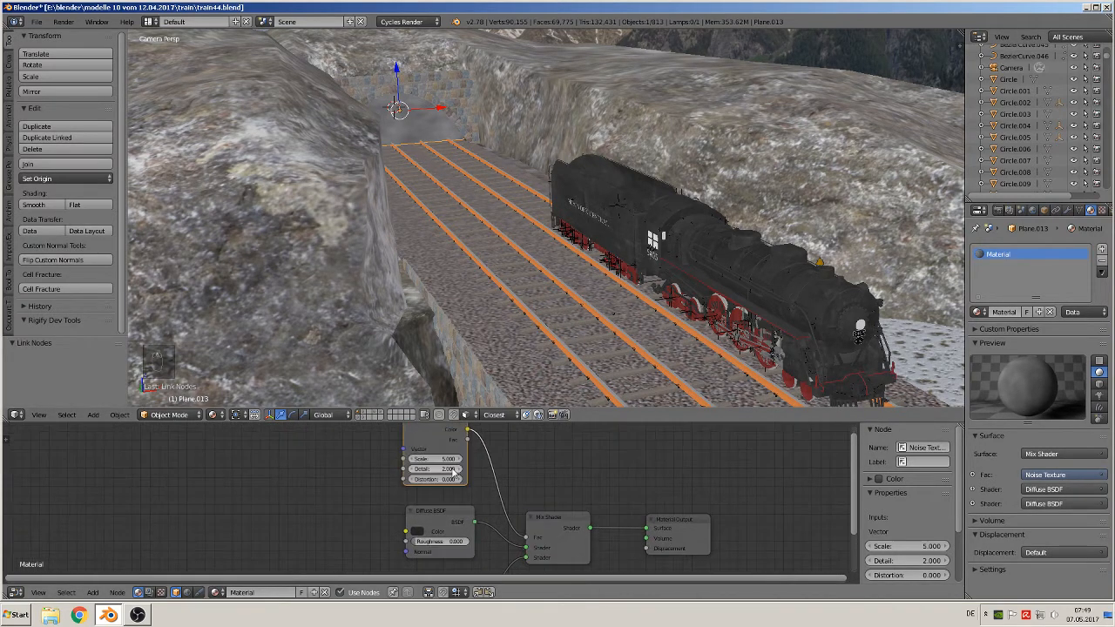
scroll(537, 465, up, 1)
scroll(547, 518, up, 1)
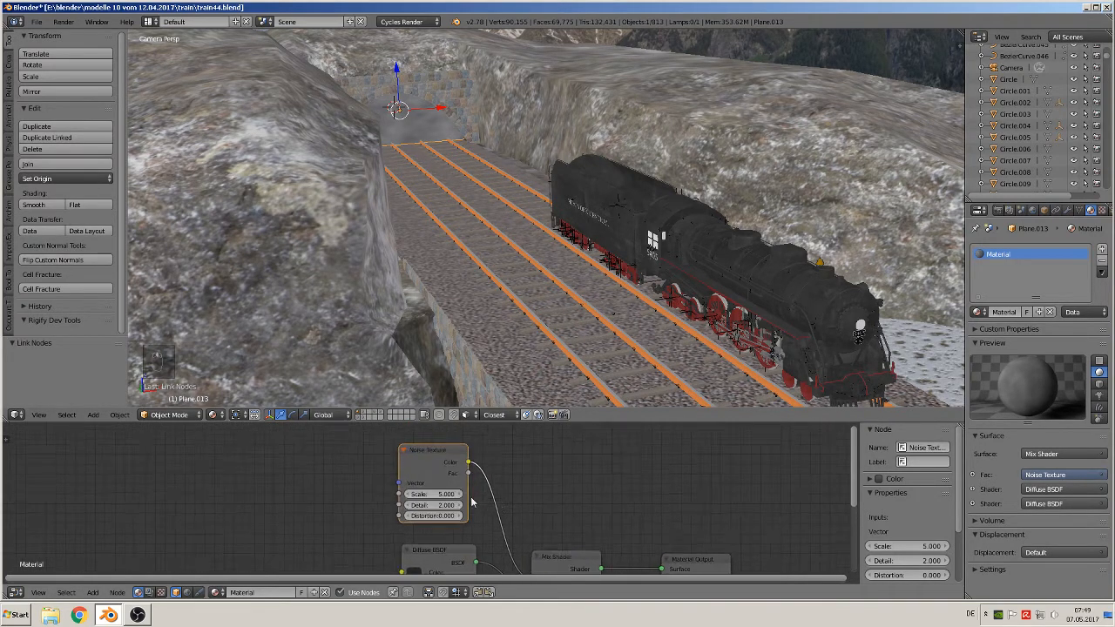
click(438, 494)
text(9)
key(Return)
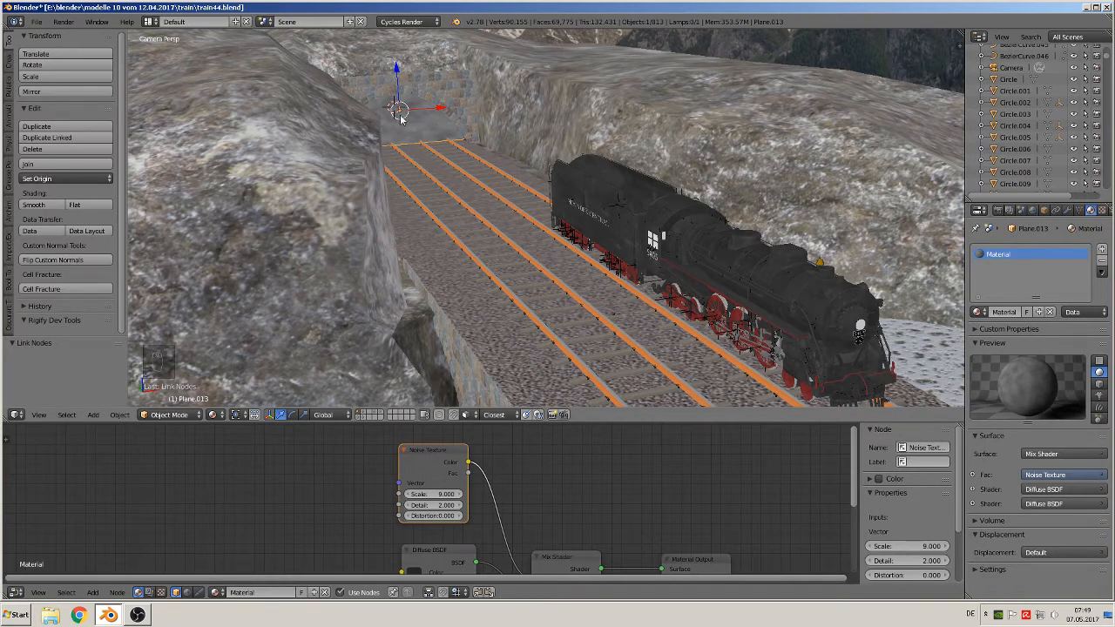
- Darken the second Diffuse BSDF's color to a dark grey just lighter than the first one
scroll(585, 509, down, 3)
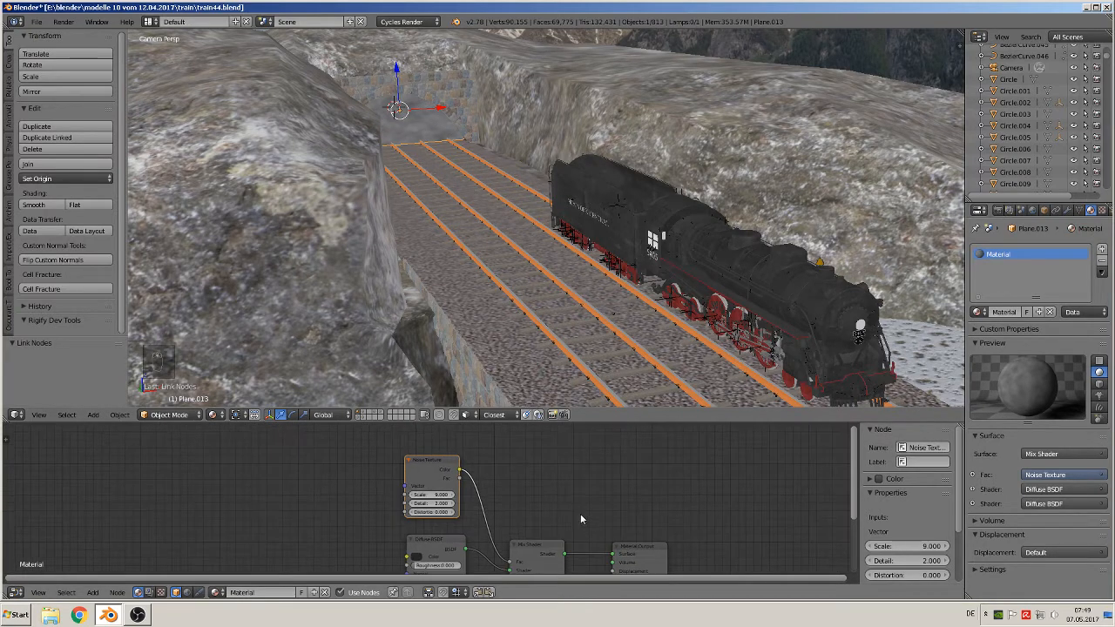
middle_drag(574, 508, 536, 566)
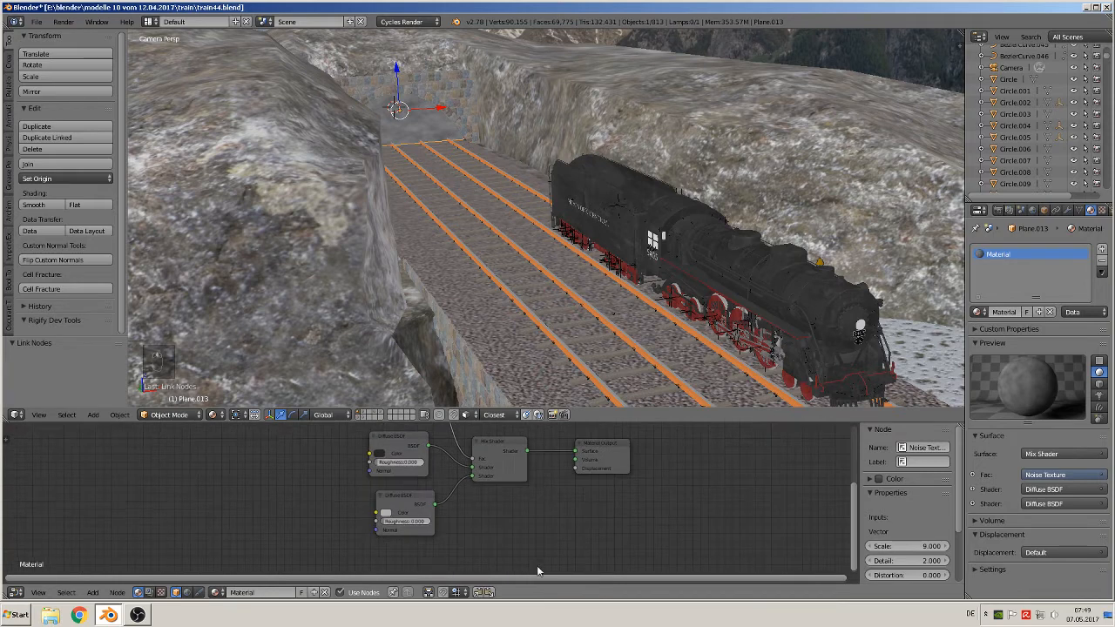
click(386, 513)
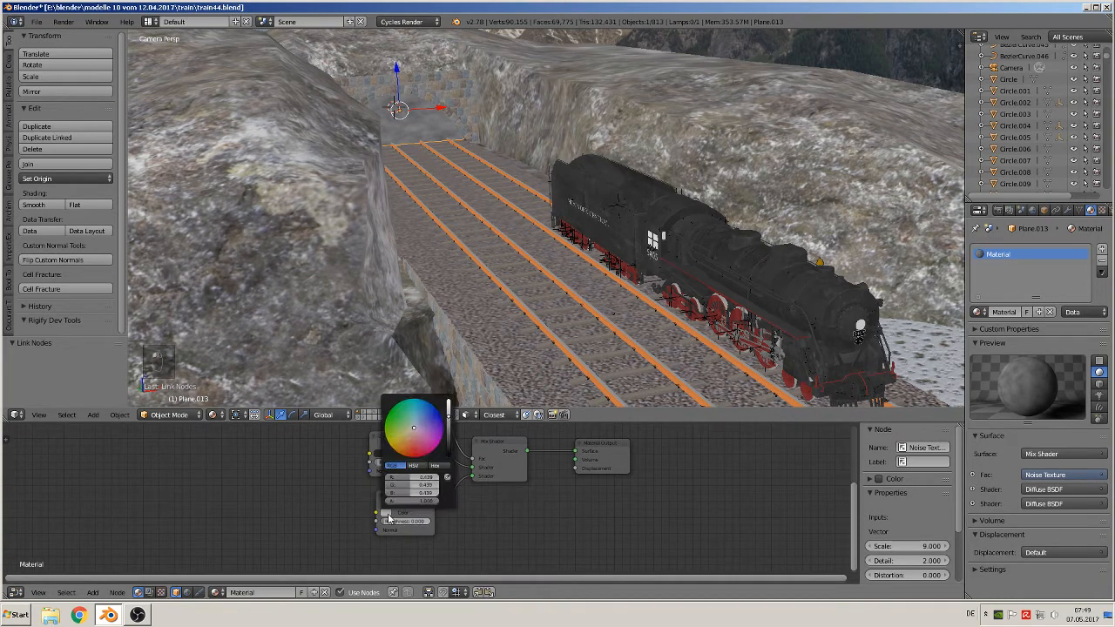
click(450, 446)
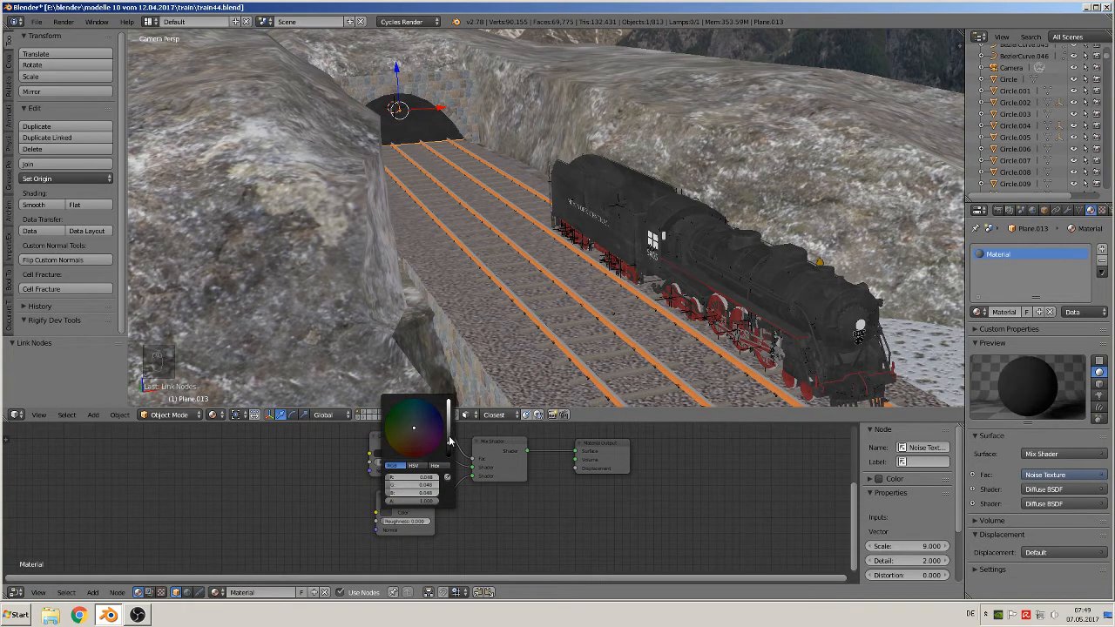
click(451, 440)
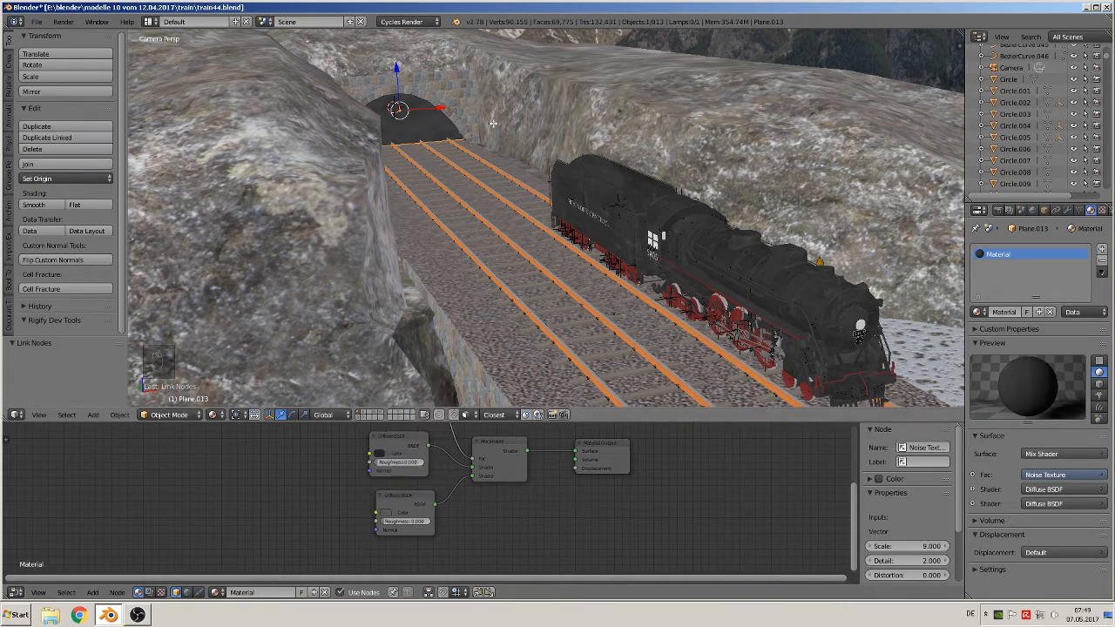
- Deselect the tunnel plane's geometry in edit mode and check the scene from the front and through the camera
key(Tab)
key(a)
key(a)
key(KP_0)
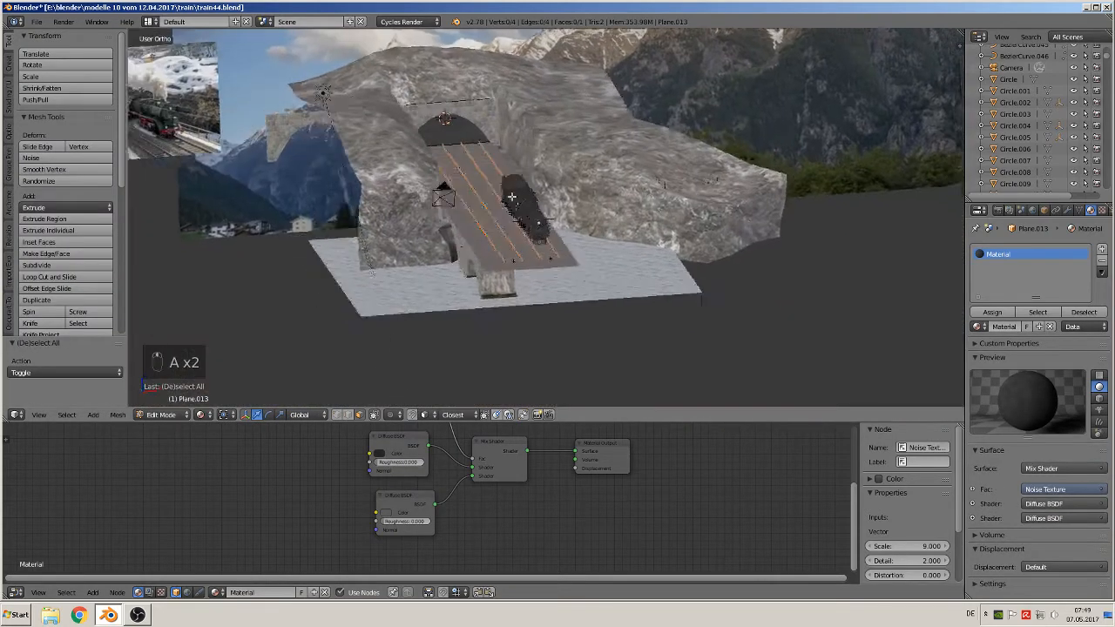
key(KP_1)
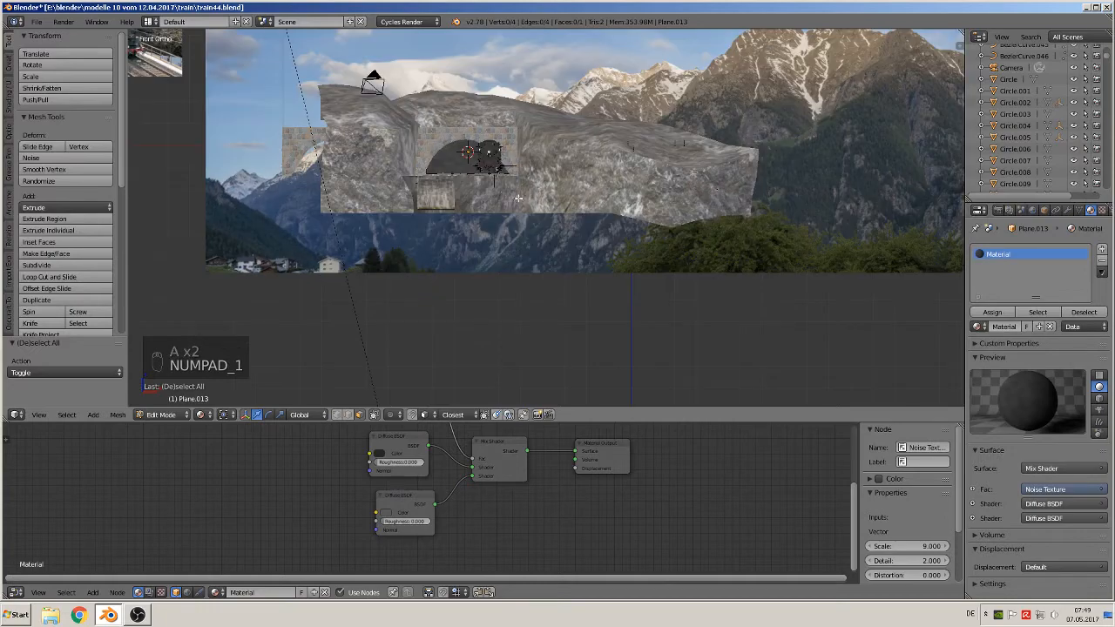
key(KP_0)
key(KP_0)
key(KP_0)
key(KP_0)
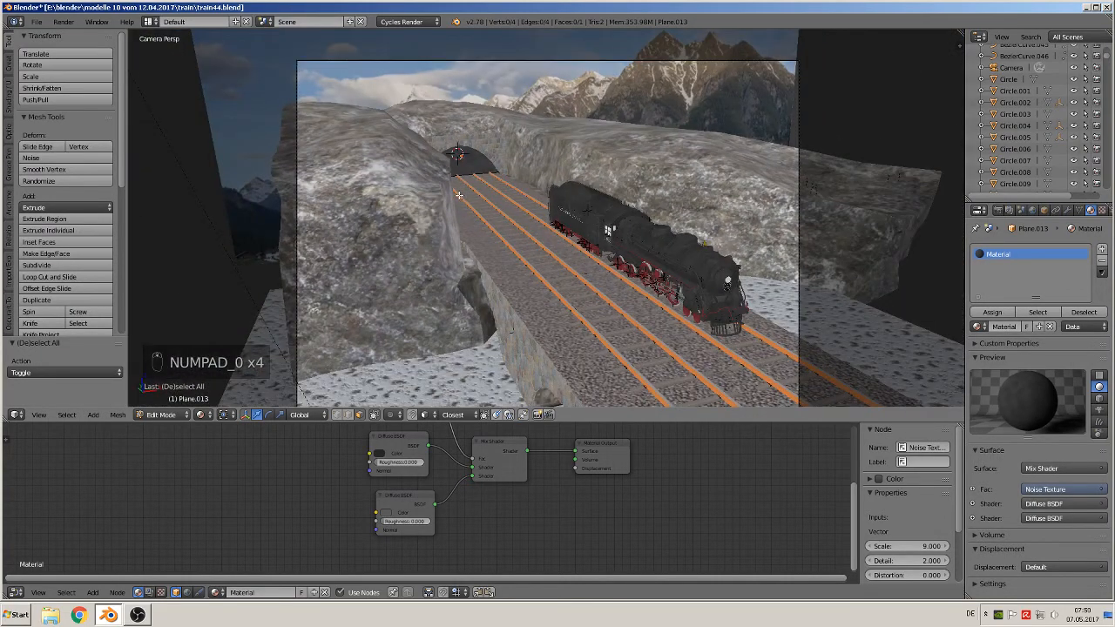
- Save the scene under its existing name, train44.blend
click(36, 21)
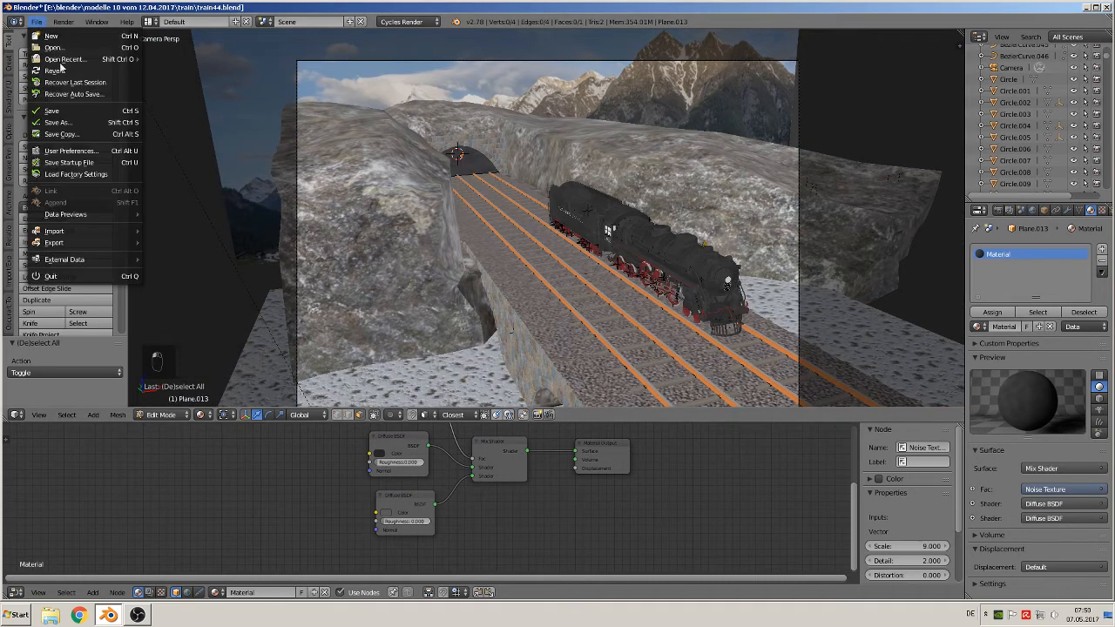
click(52, 111)
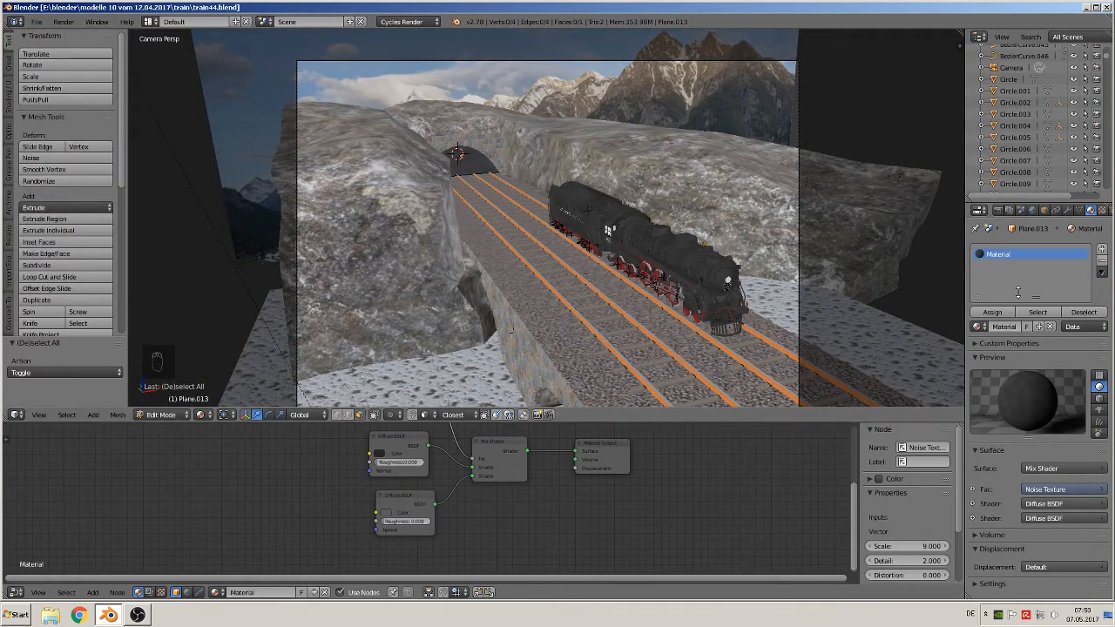
- Examine the world's background settings with the environment texture and view the whole scene around the camera frame
click(1032, 210)
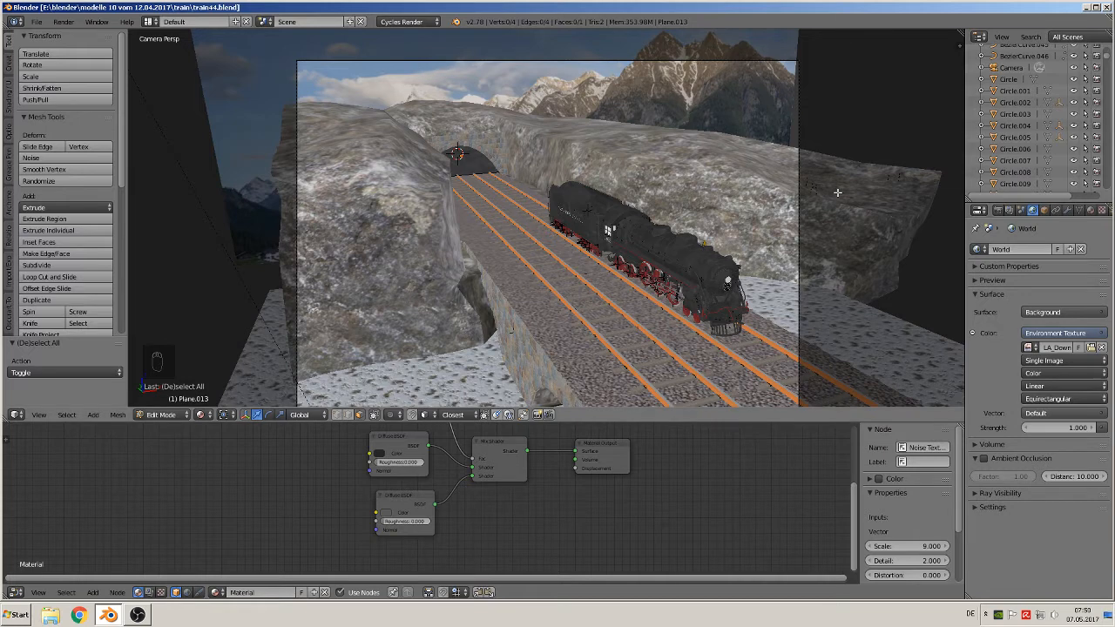
scroll(794, 229, down, 2)
scroll(794, 229, down, 2)
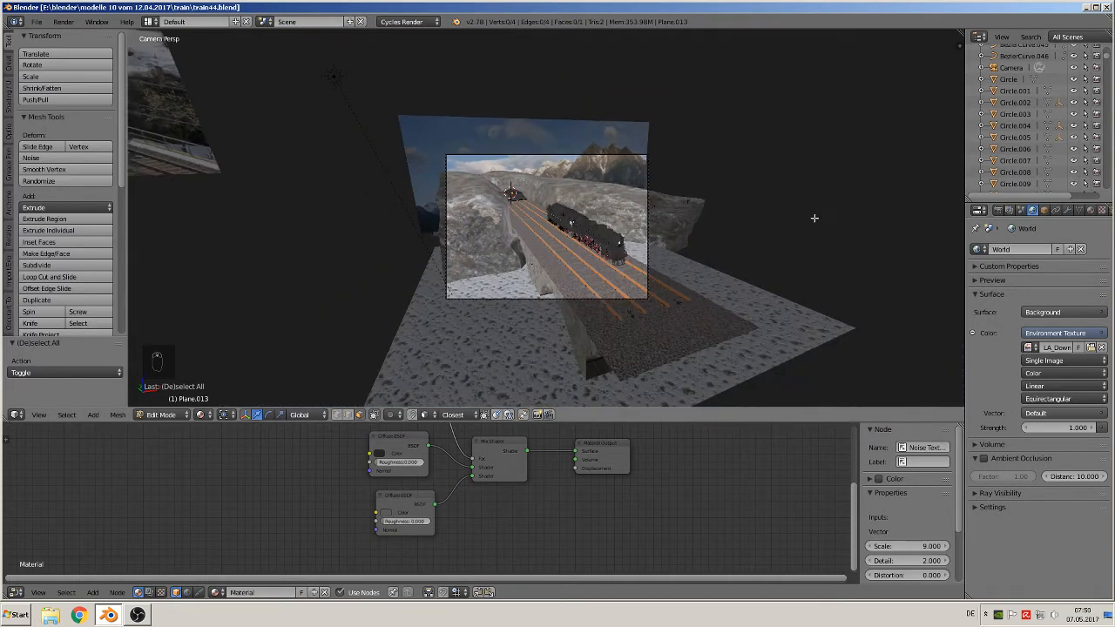
key(KP_0)
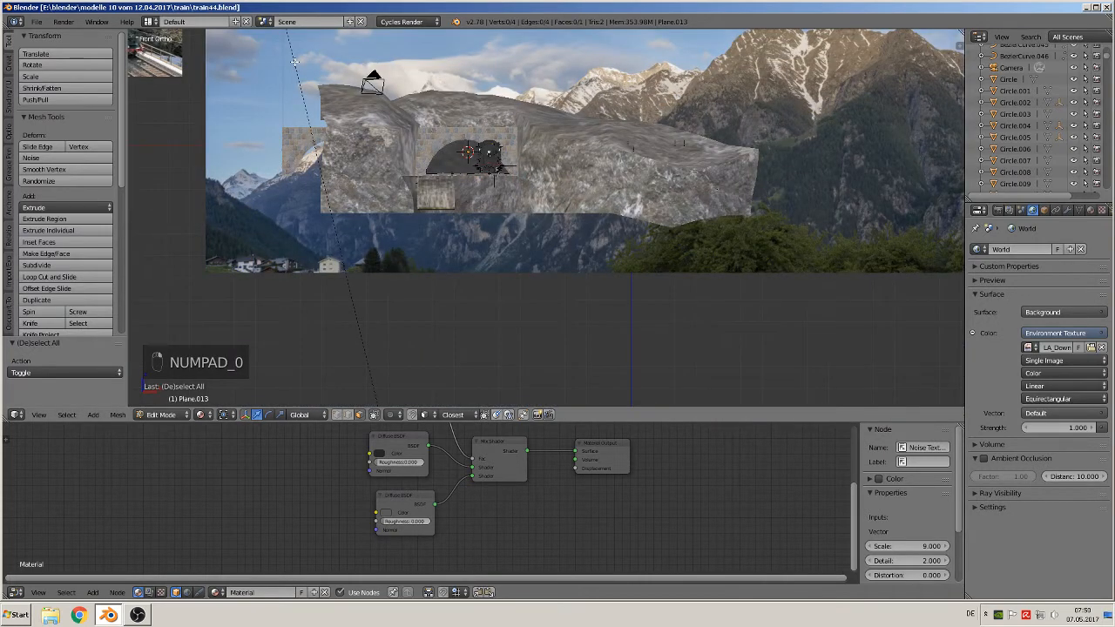
- Leave edit mode, select the sun lamp above the scene and set its size to 0.005
key(Tab)
right_click(311, 113)
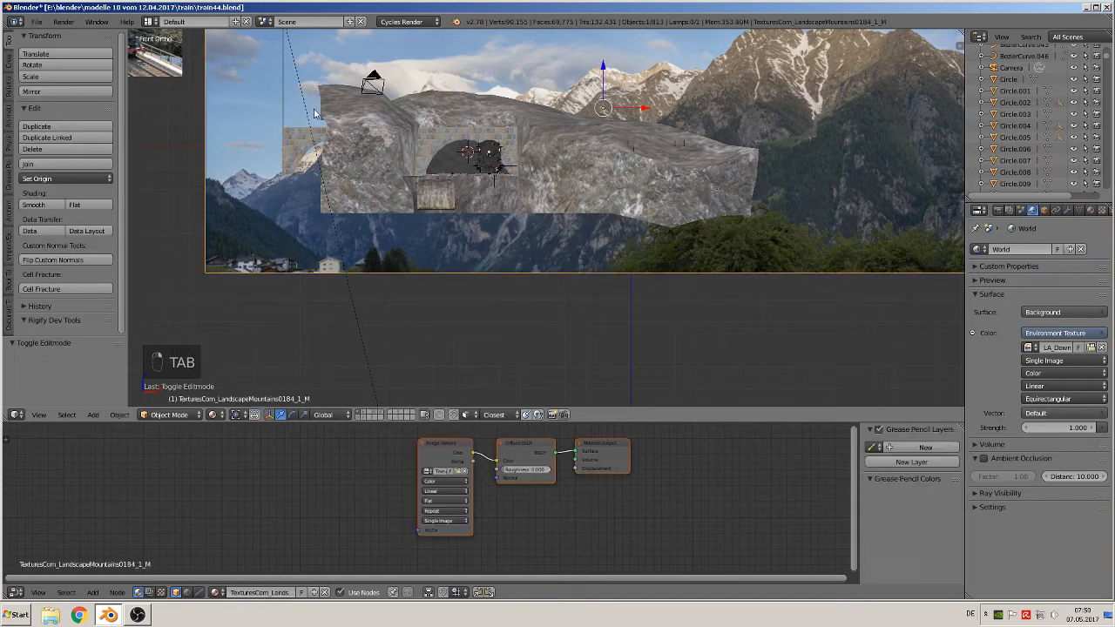
right_click(308, 109)
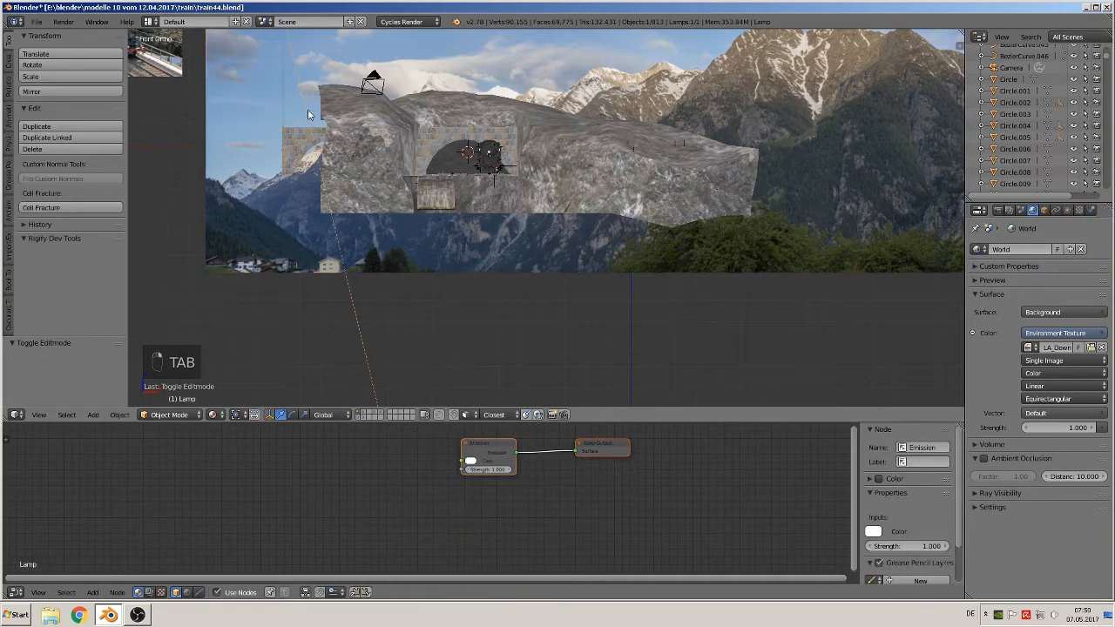
click(1067, 212)
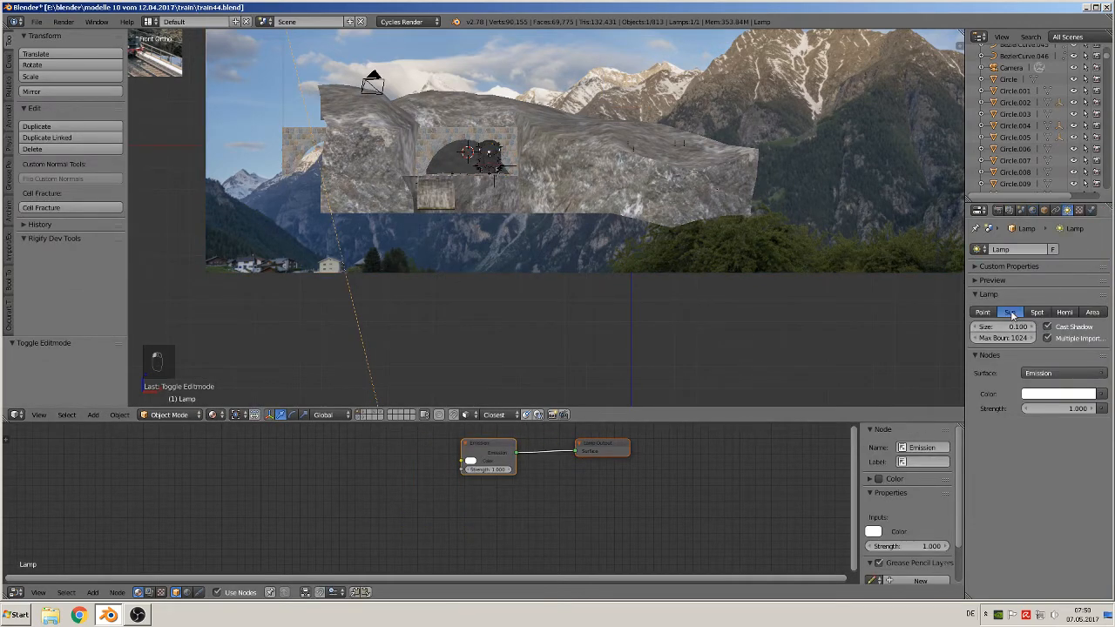
scroll(556, 302, down, 2)
shift+middle_drag(428, 118, 503, 215)
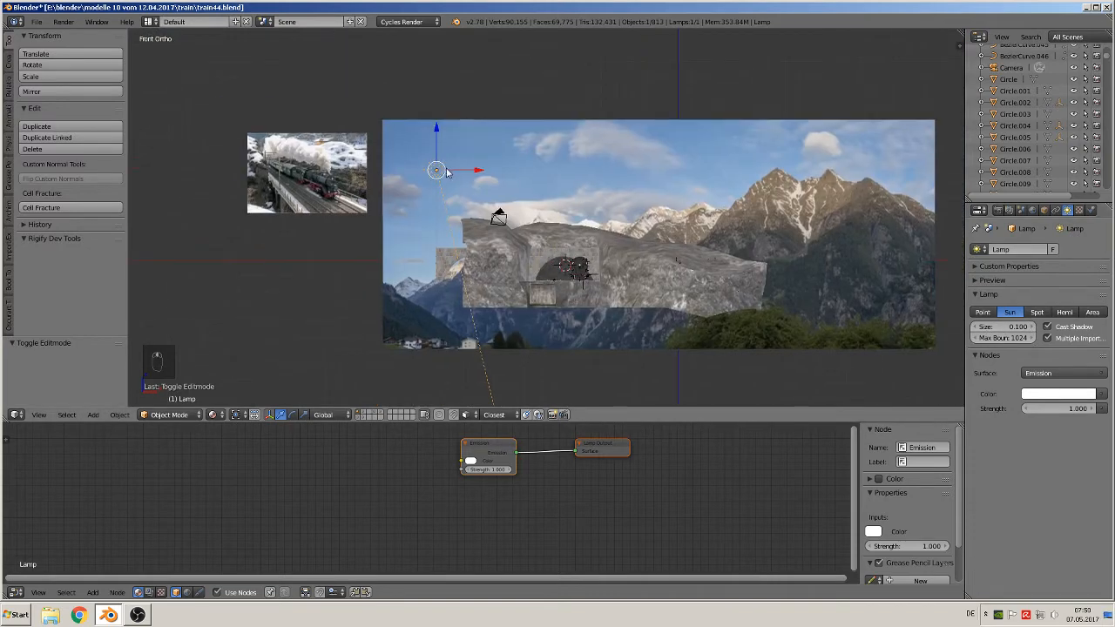
click(1002, 326)
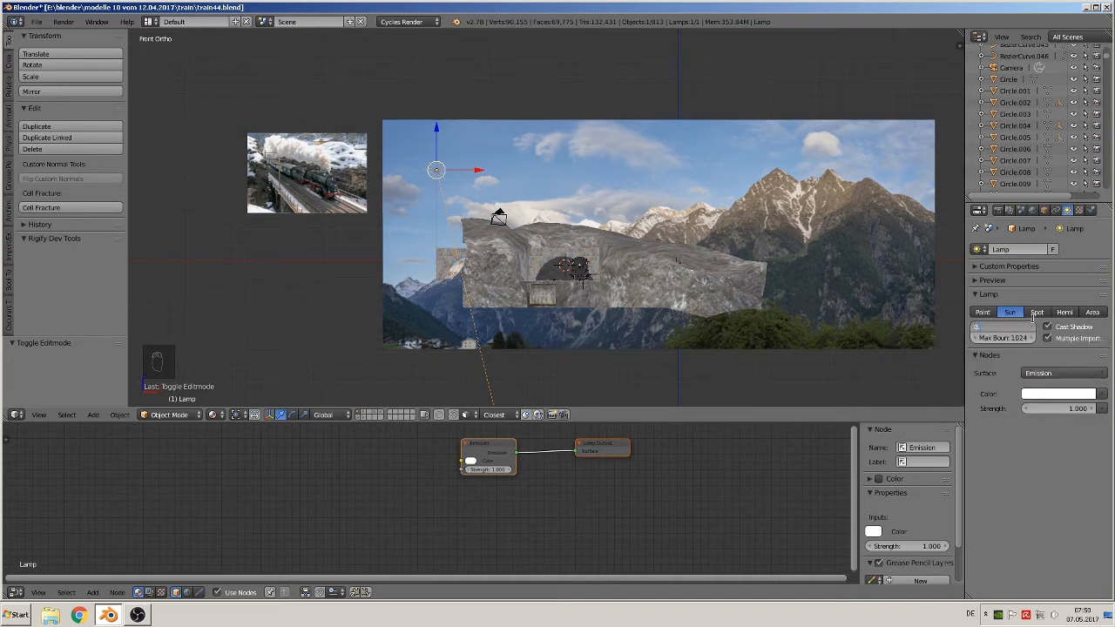
text(0.005)
key(Return)
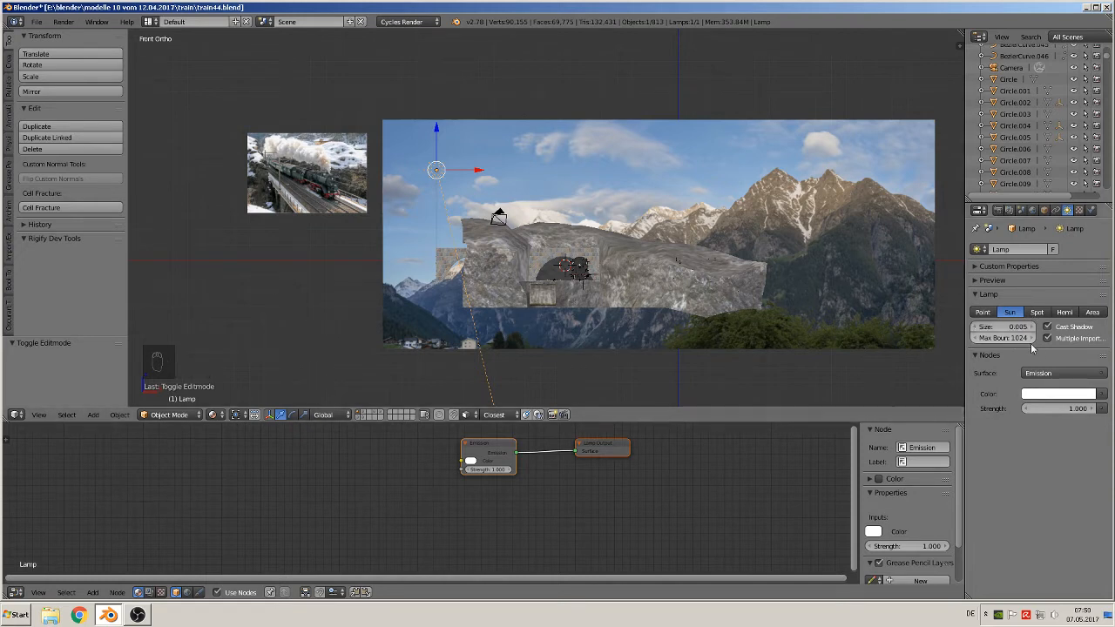
- Show the lamp preview, tint the sun's emission color a very pale yellow and set its strength to 2
click(979, 281)
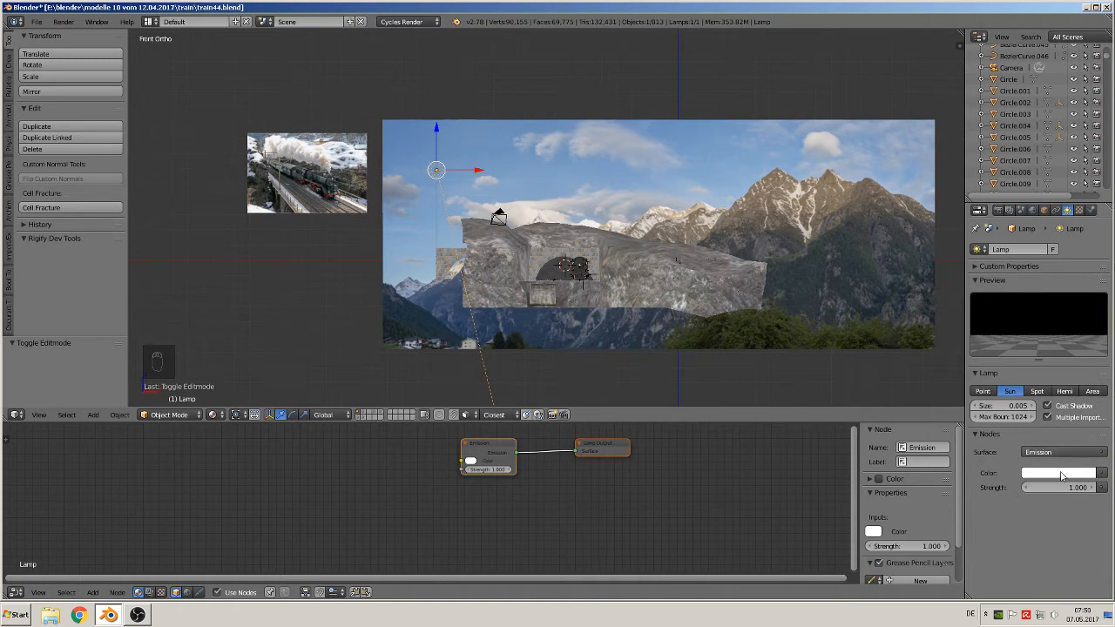
click(1062, 474)
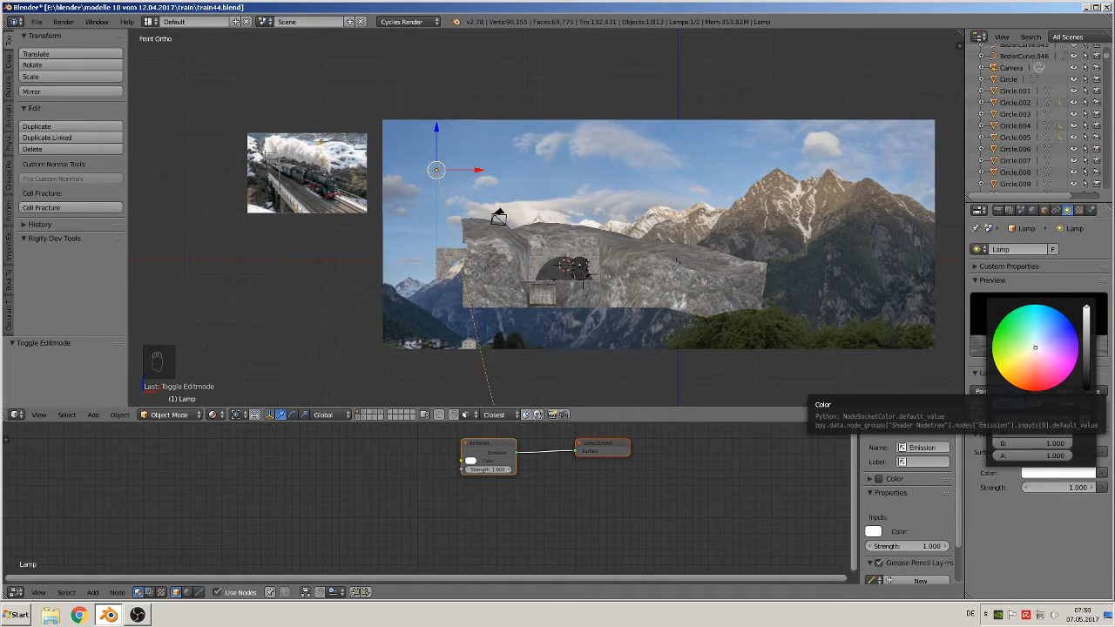
click(1072, 489)
text(2)
key(Return)
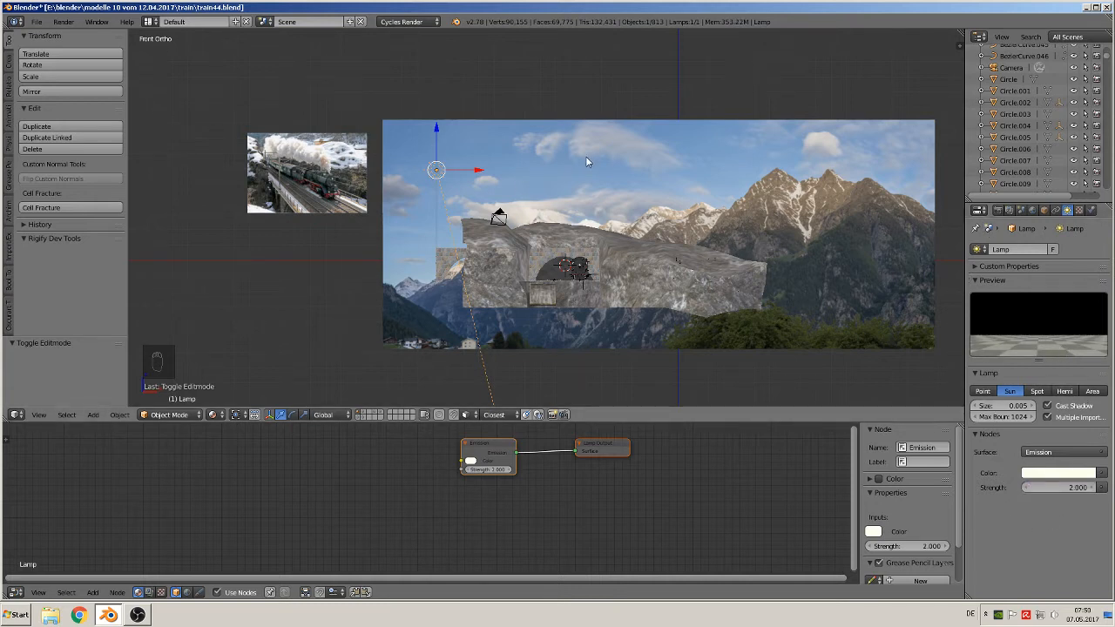
- Change the surface shader of the mountain backdrop plane's material from Diffuse BSDF to Emission
right_click(617, 158)
middle_drag(625, 224, 601, 187)
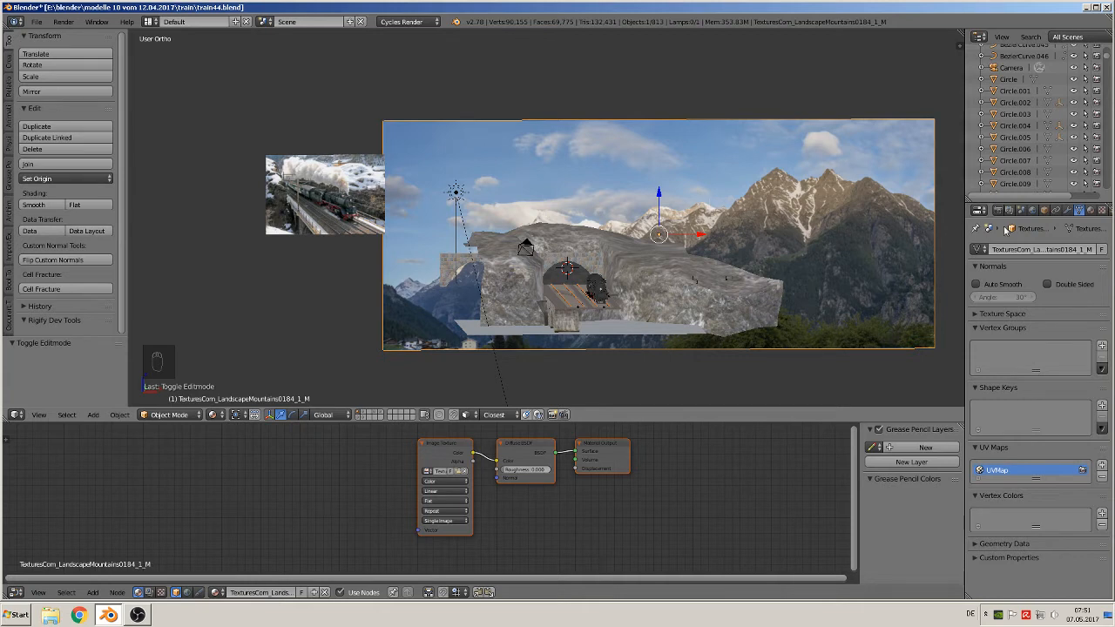
click(1091, 210)
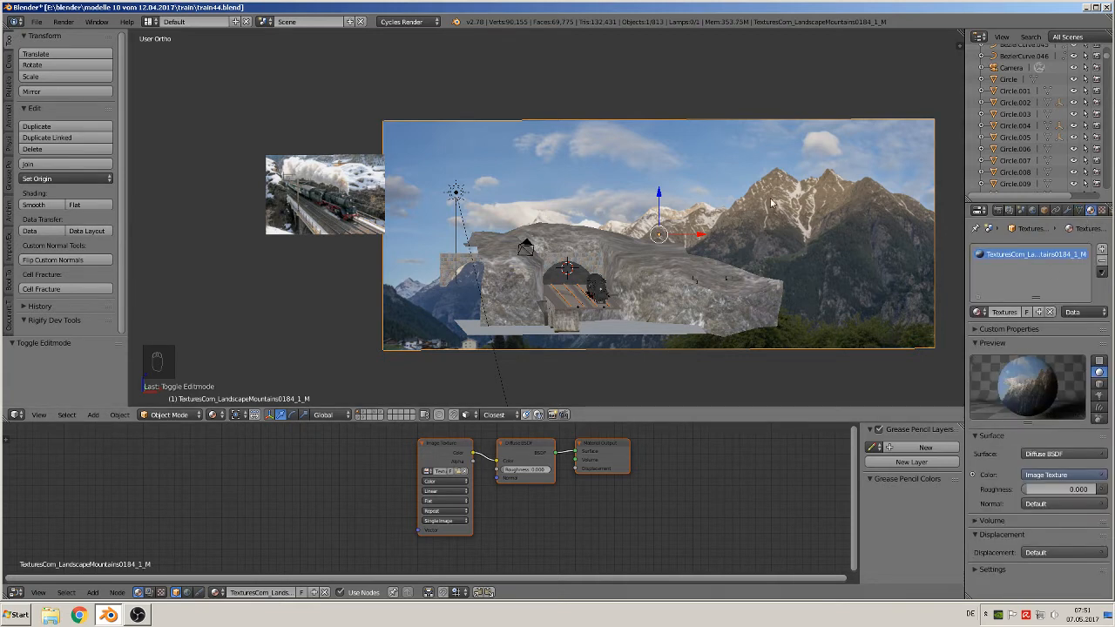
click(1055, 455)
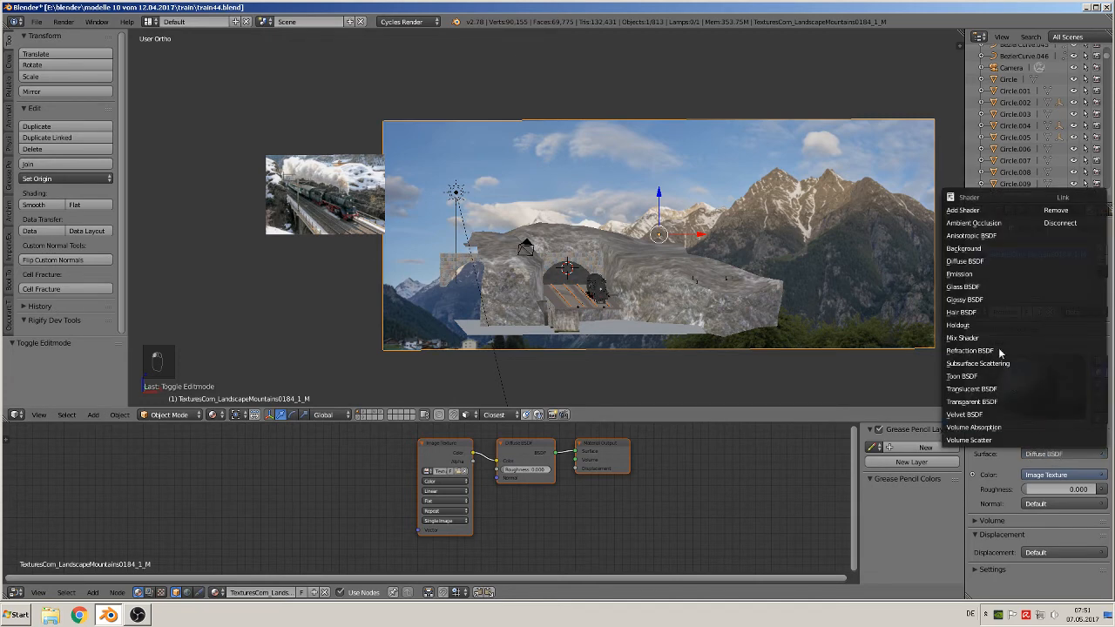
click(984, 273)
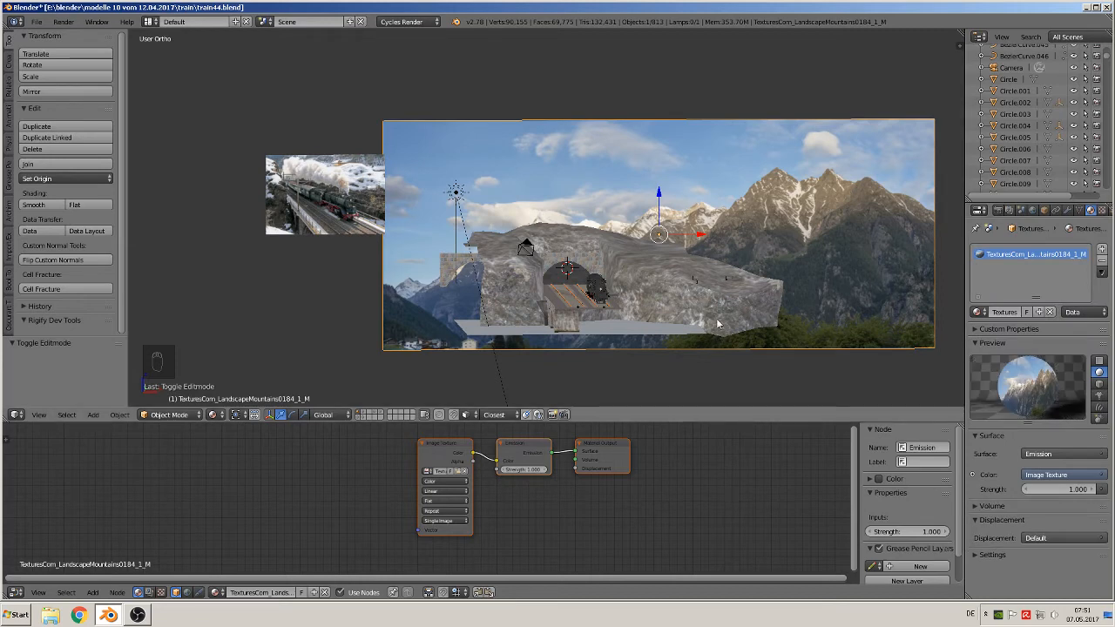
- Return to the camera view and save the scene under its existing name, train44.blend
key(KP_0)
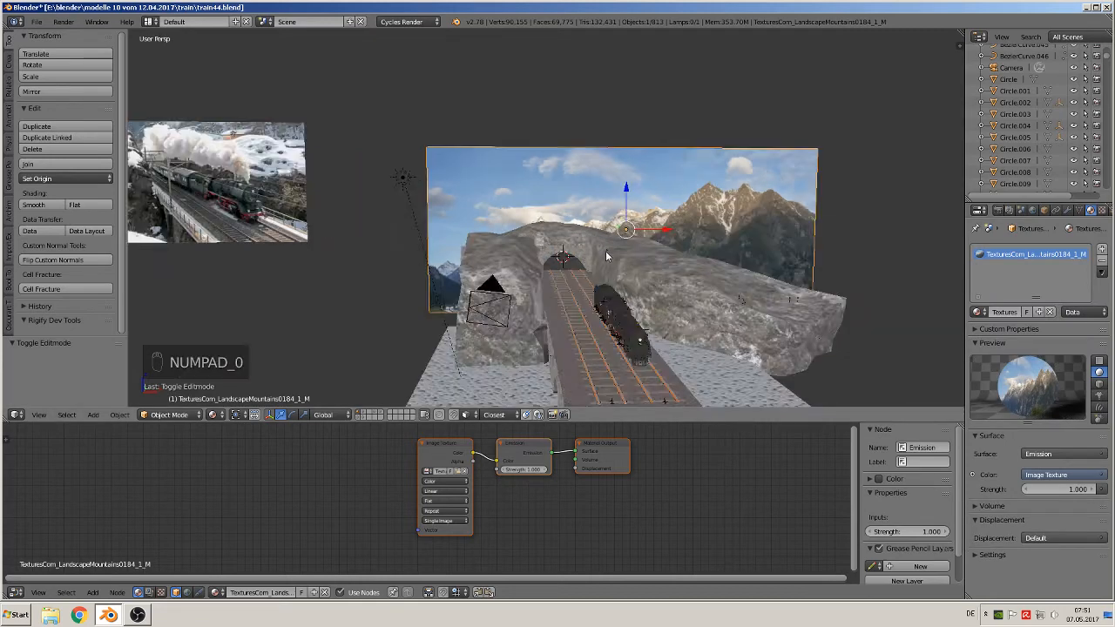
click(36, 21)
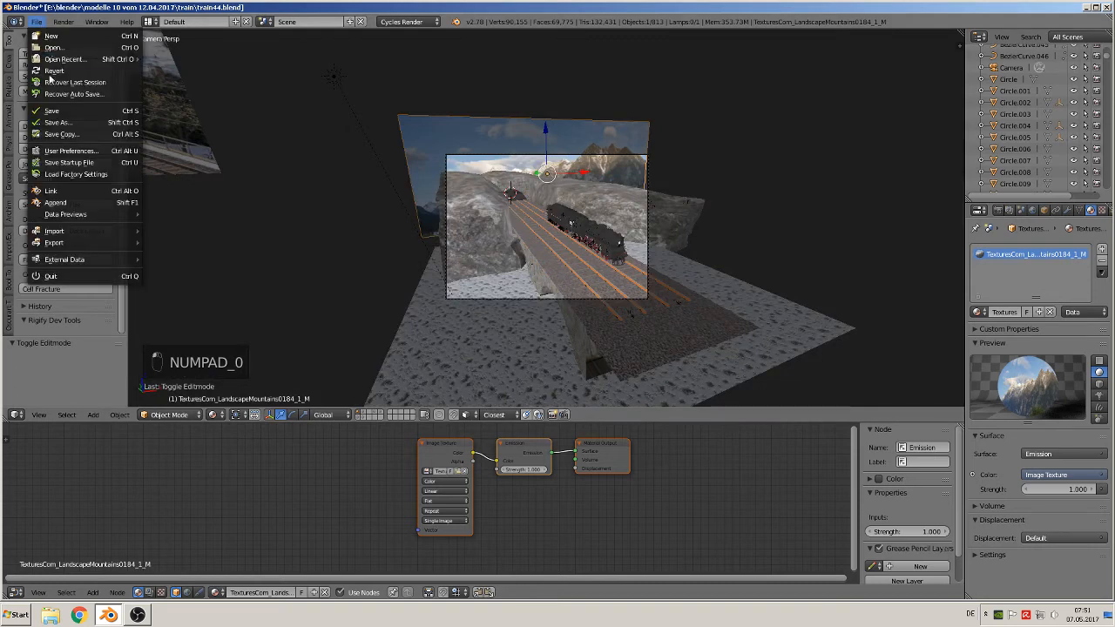
click(53, 112)
scroll(562, 235, up, 5)
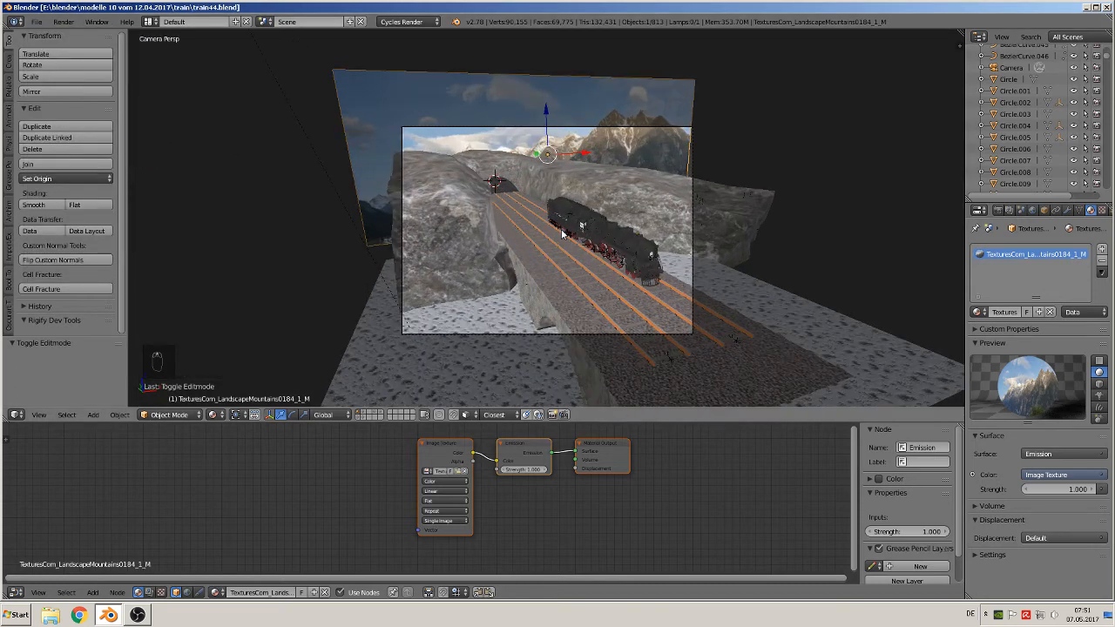